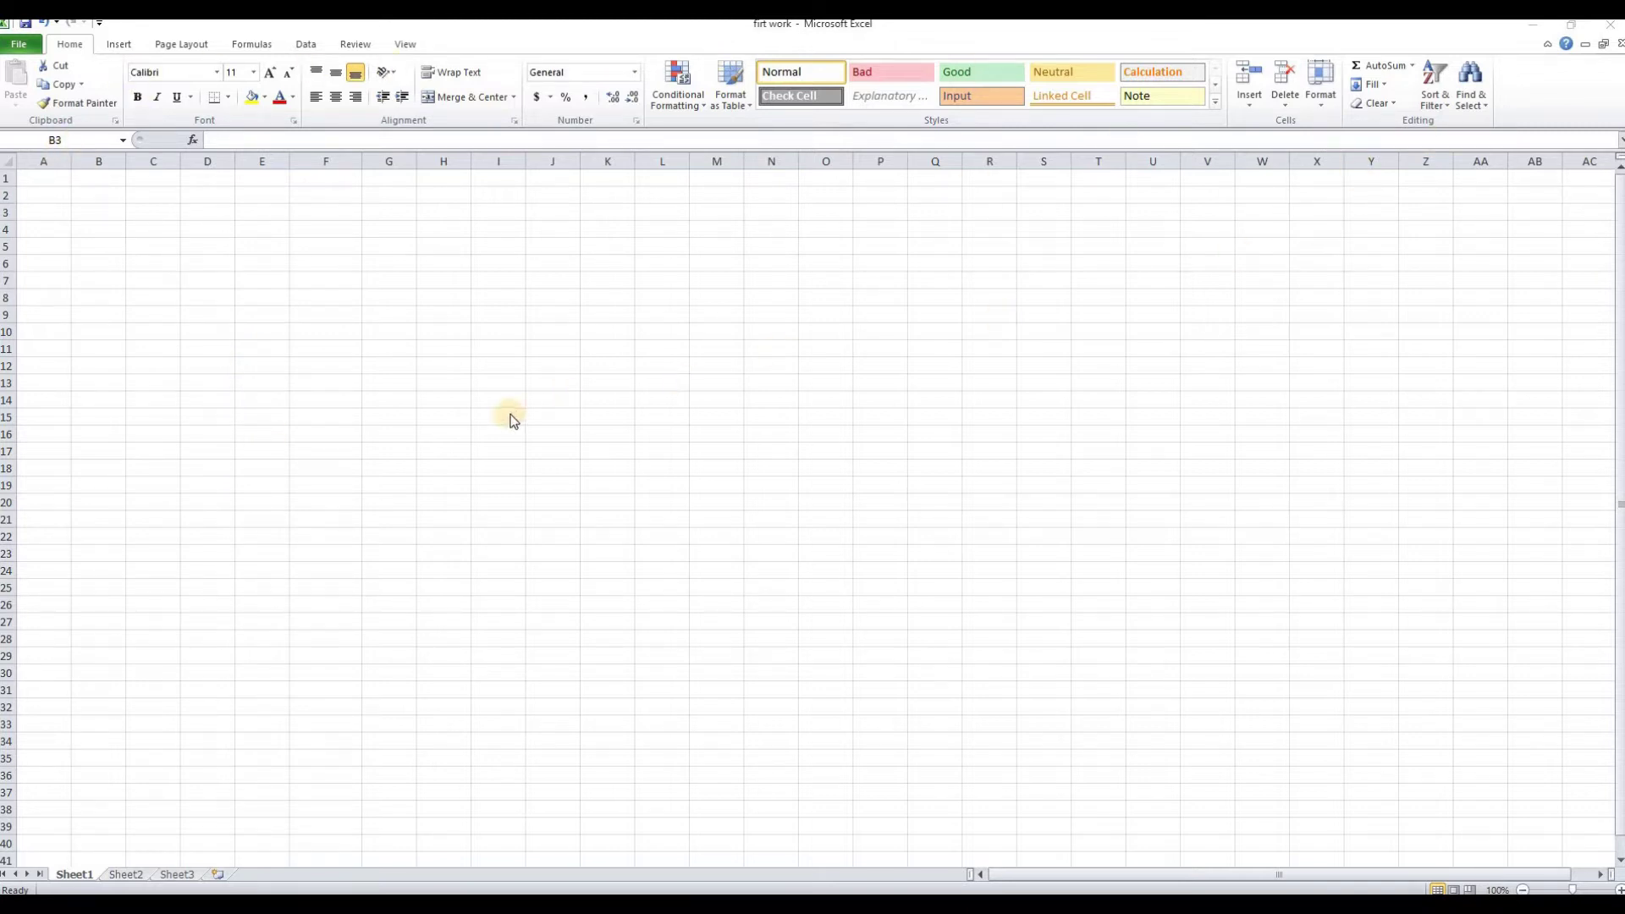
# Enter the title STUDENT CONTACT INFO in cell B3
pyautogui.click(118, 44)
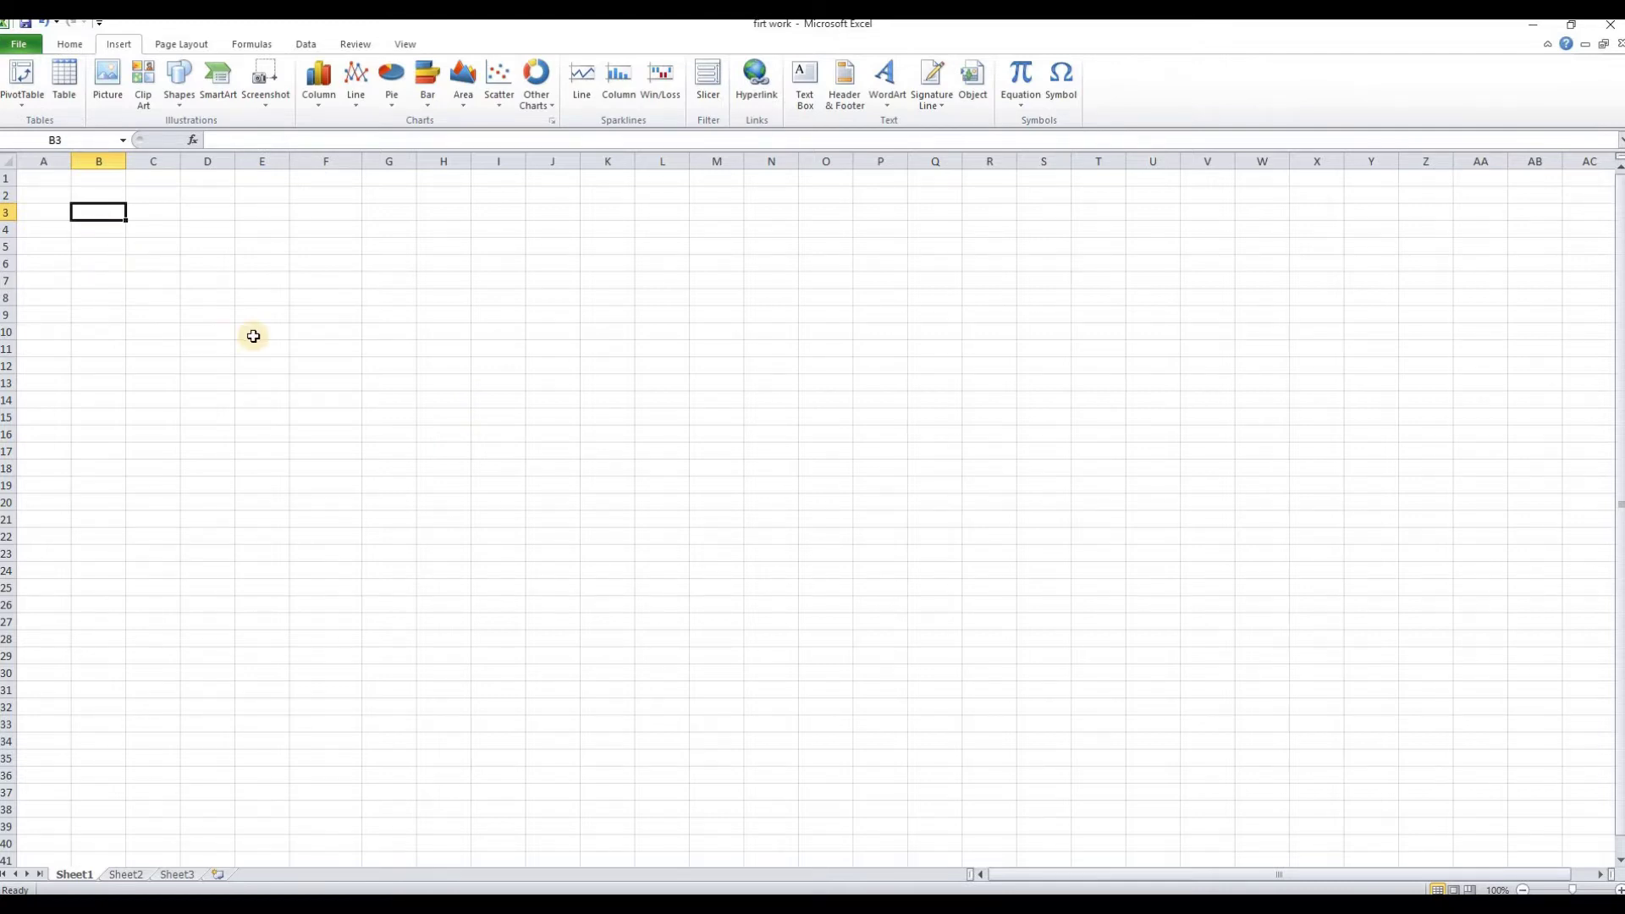
pyautogui.write('STUDENT CONTACT INFO')
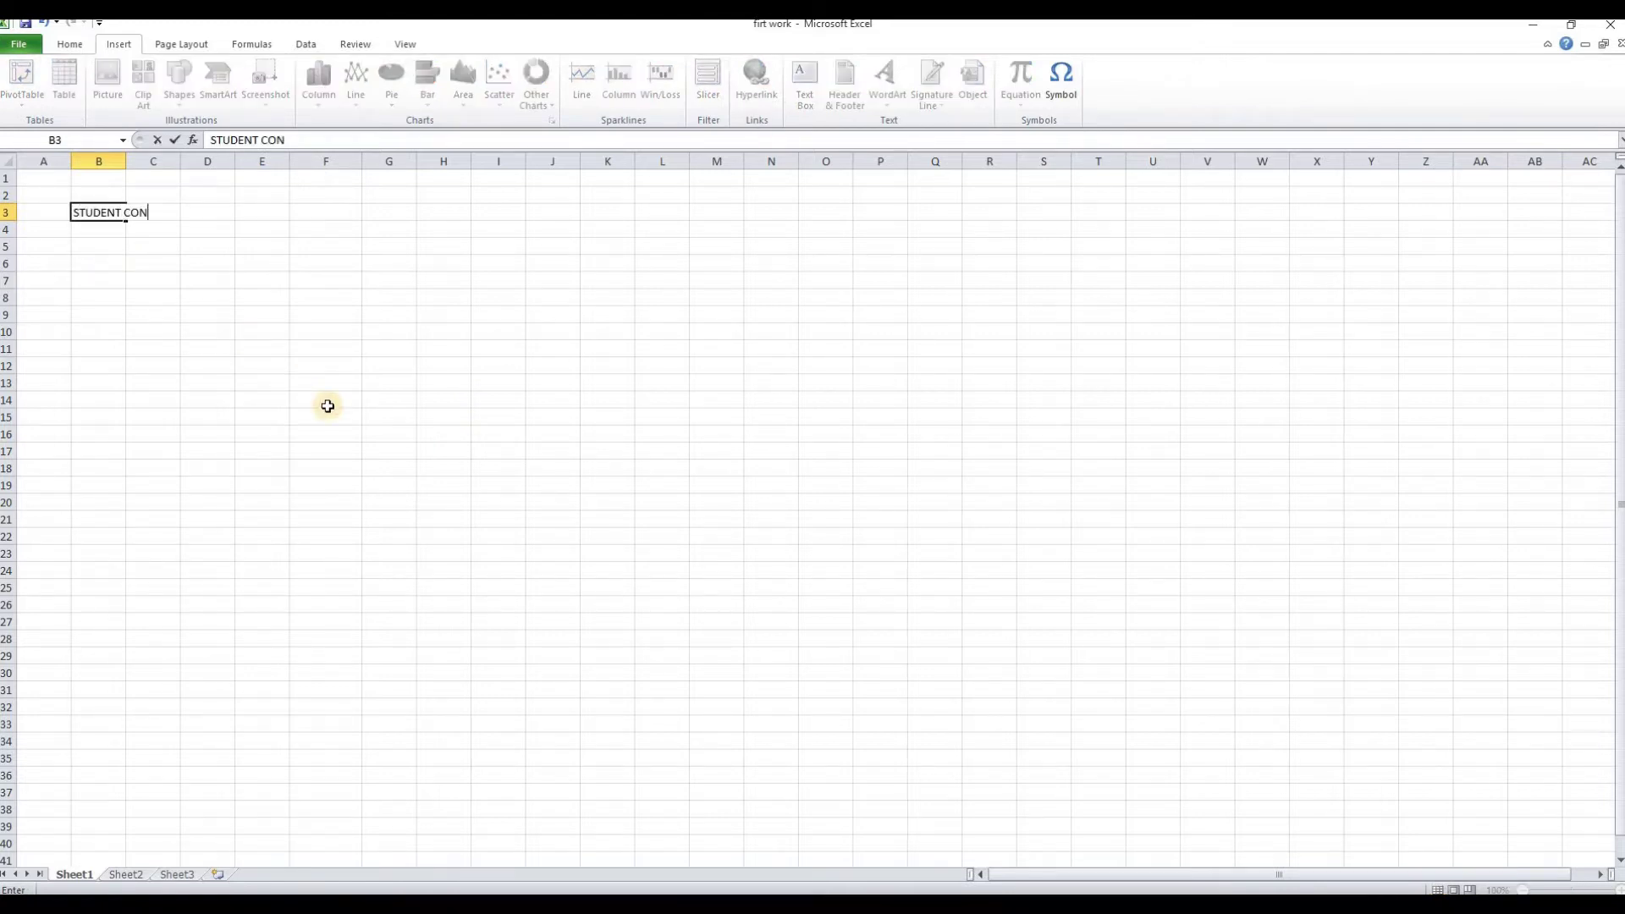
pyautogui.press('Return')
# Type the headers S.NO, NAME, CITY and MOBILE NO across B5:E5
pyautogui.press('Return')
pyautogui.write('S.NO')
pyautogui.press('Tab')
pyautogui.write('NAME')
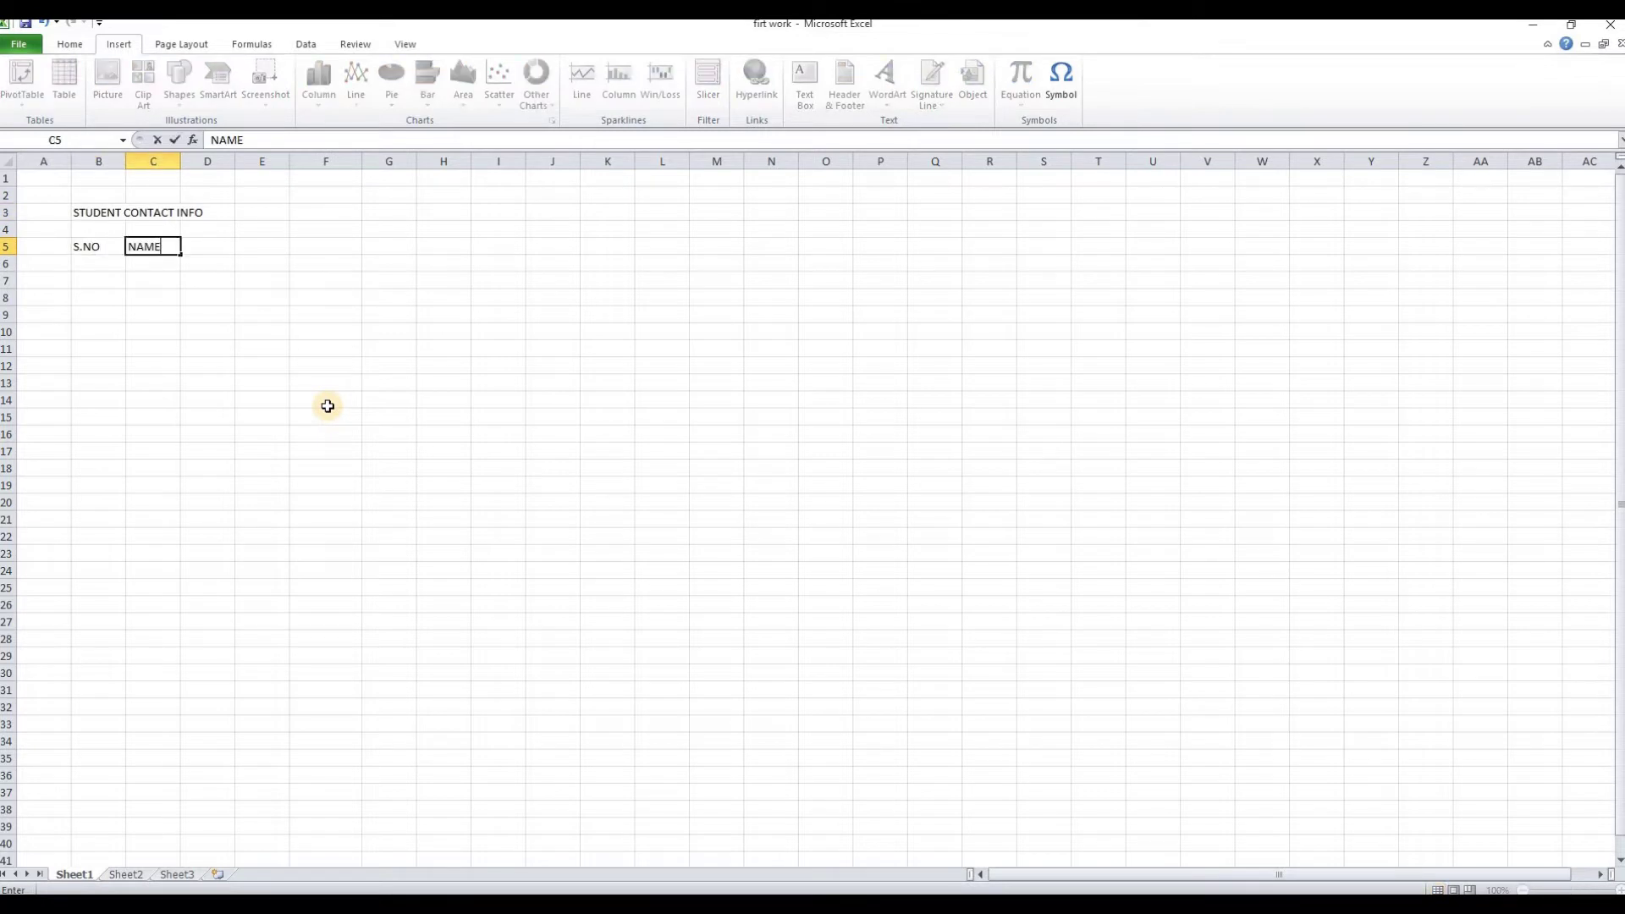
pyautogui.press('Tab')
pyautogui.write('cLTY')
pyautogui.press('Tab')
pyautogui.write('MOBILE NO')
pyautogui.press('Return')
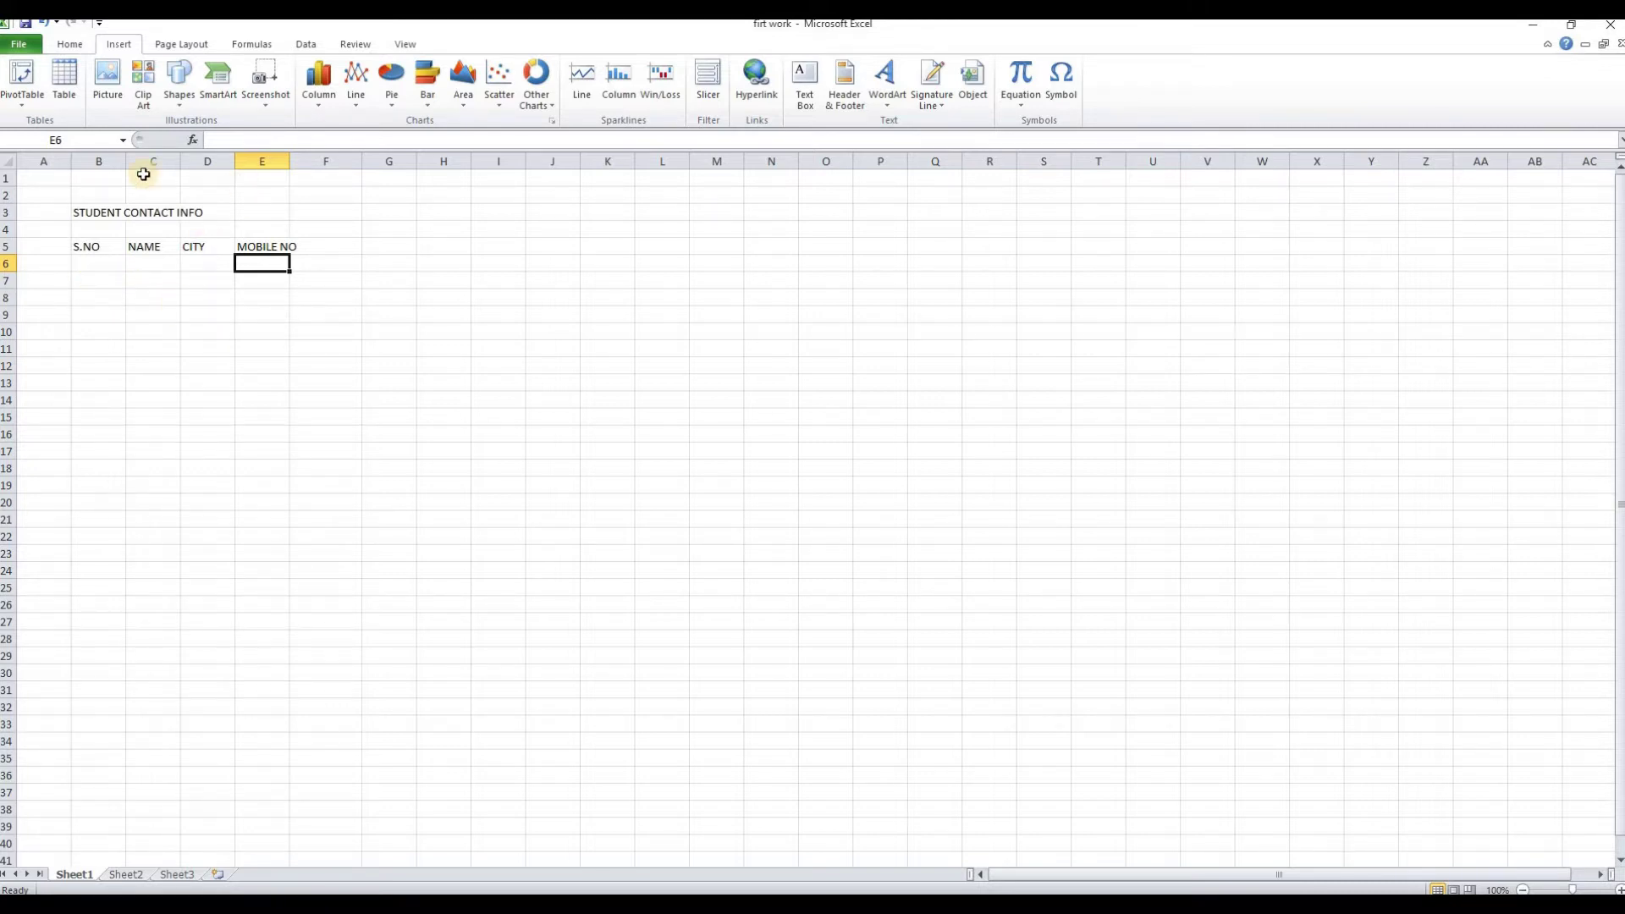
# Narrow column B to 5.29, widen column C to 24.29, and widen columns D and E
pyautogui.click(90, 248)
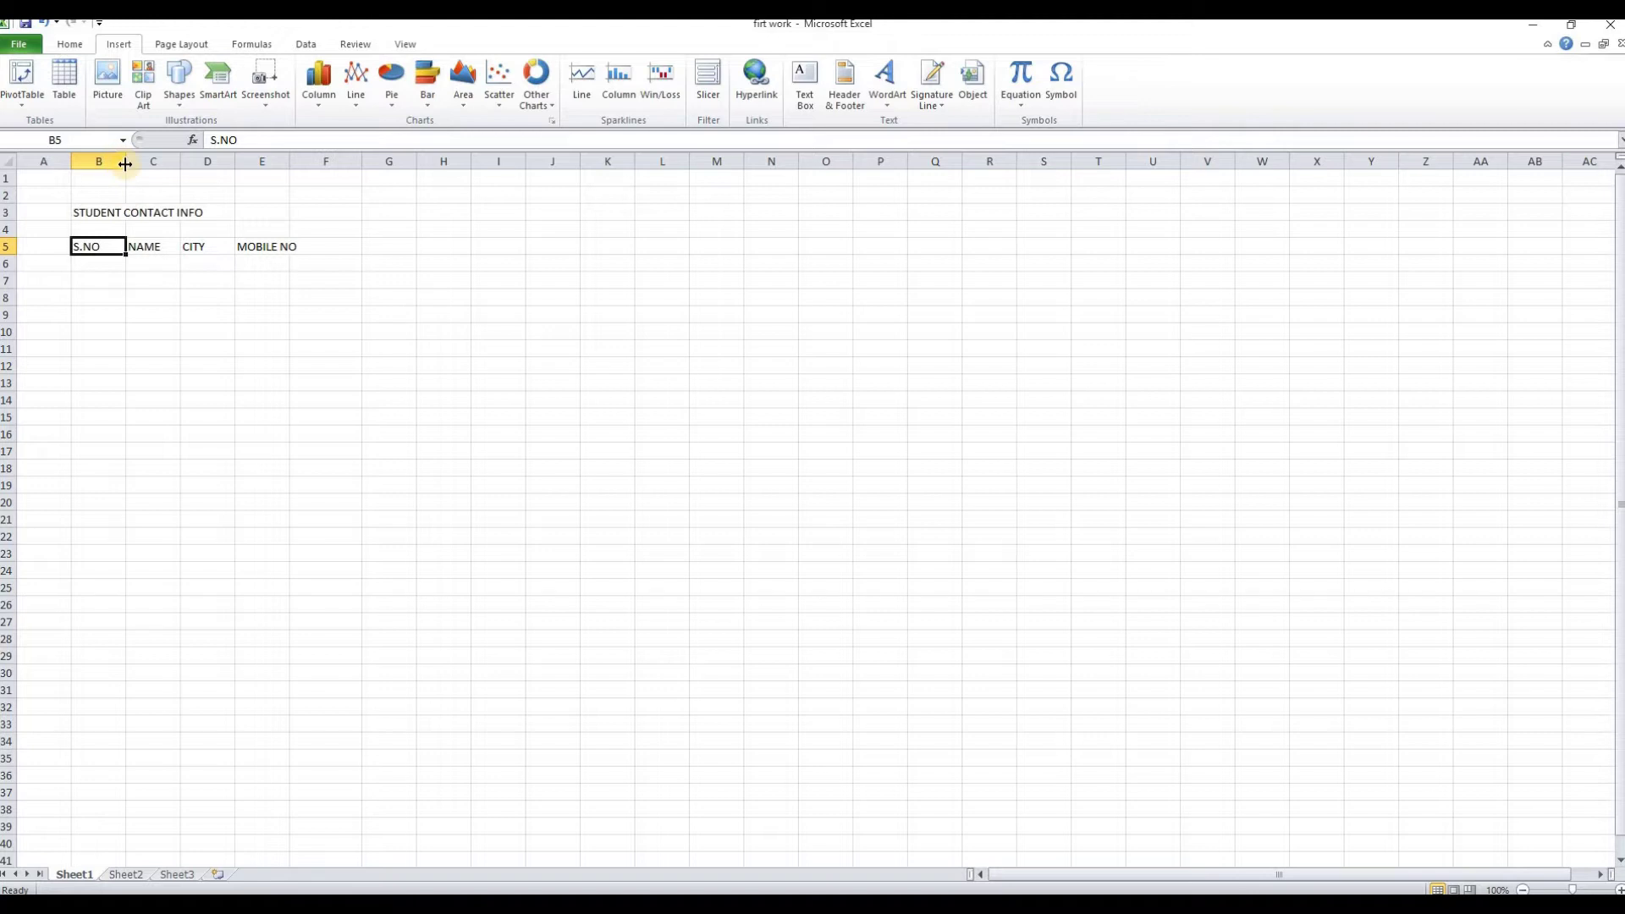
pyautogui.doubleClick(125, 160)
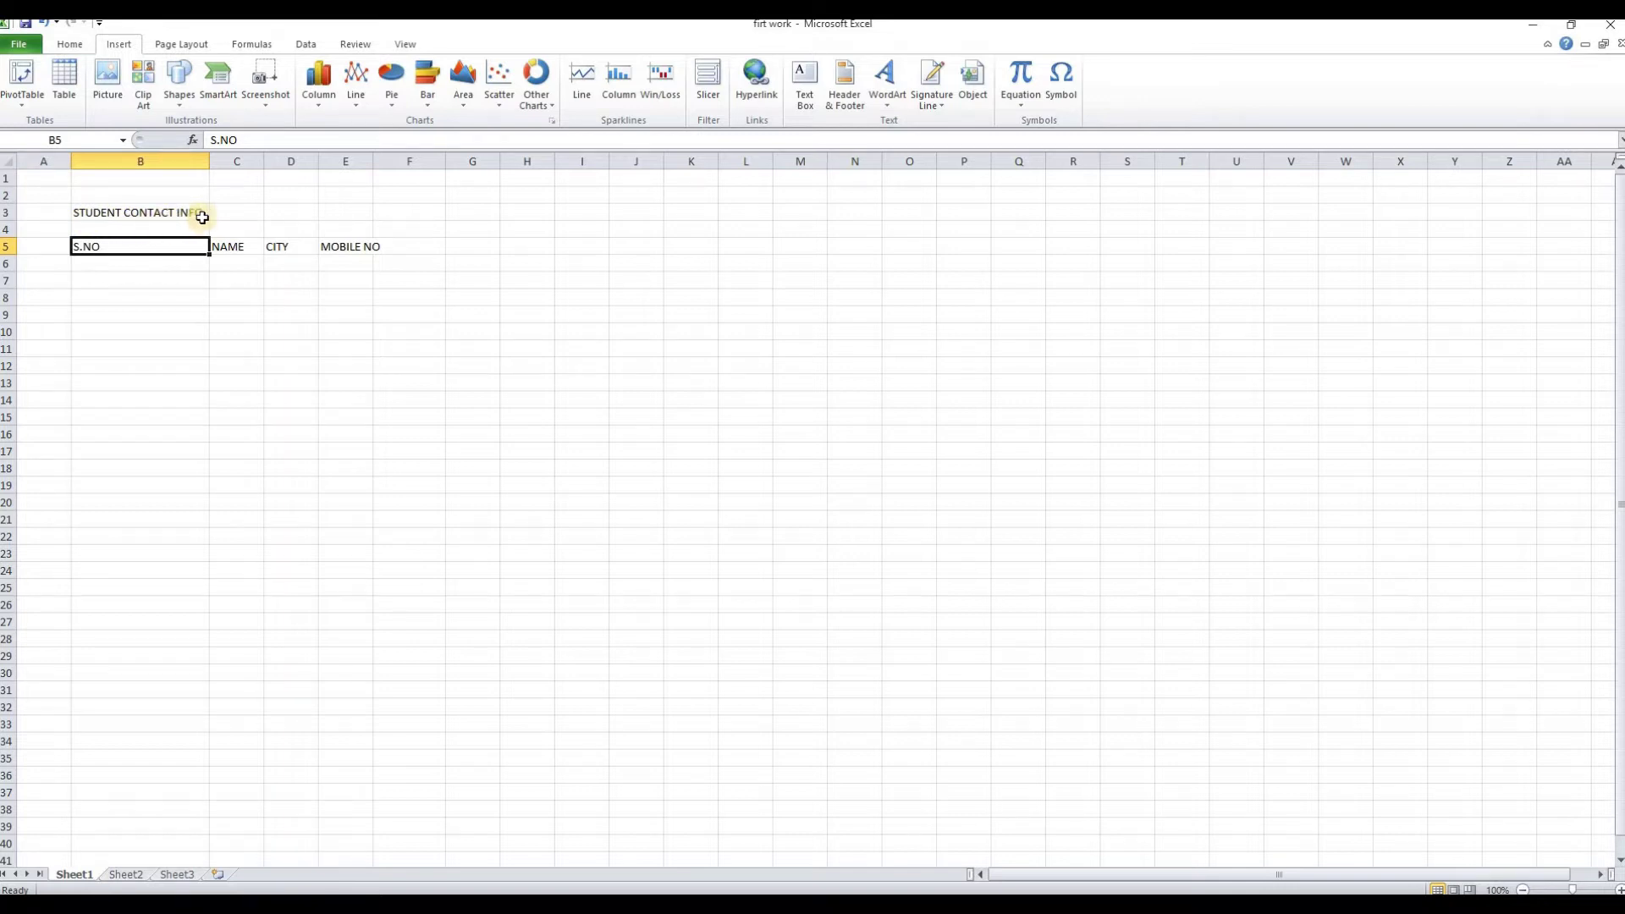
pyautogui.moveTo(206, 162); pyautogui.dragTo(104, 187)
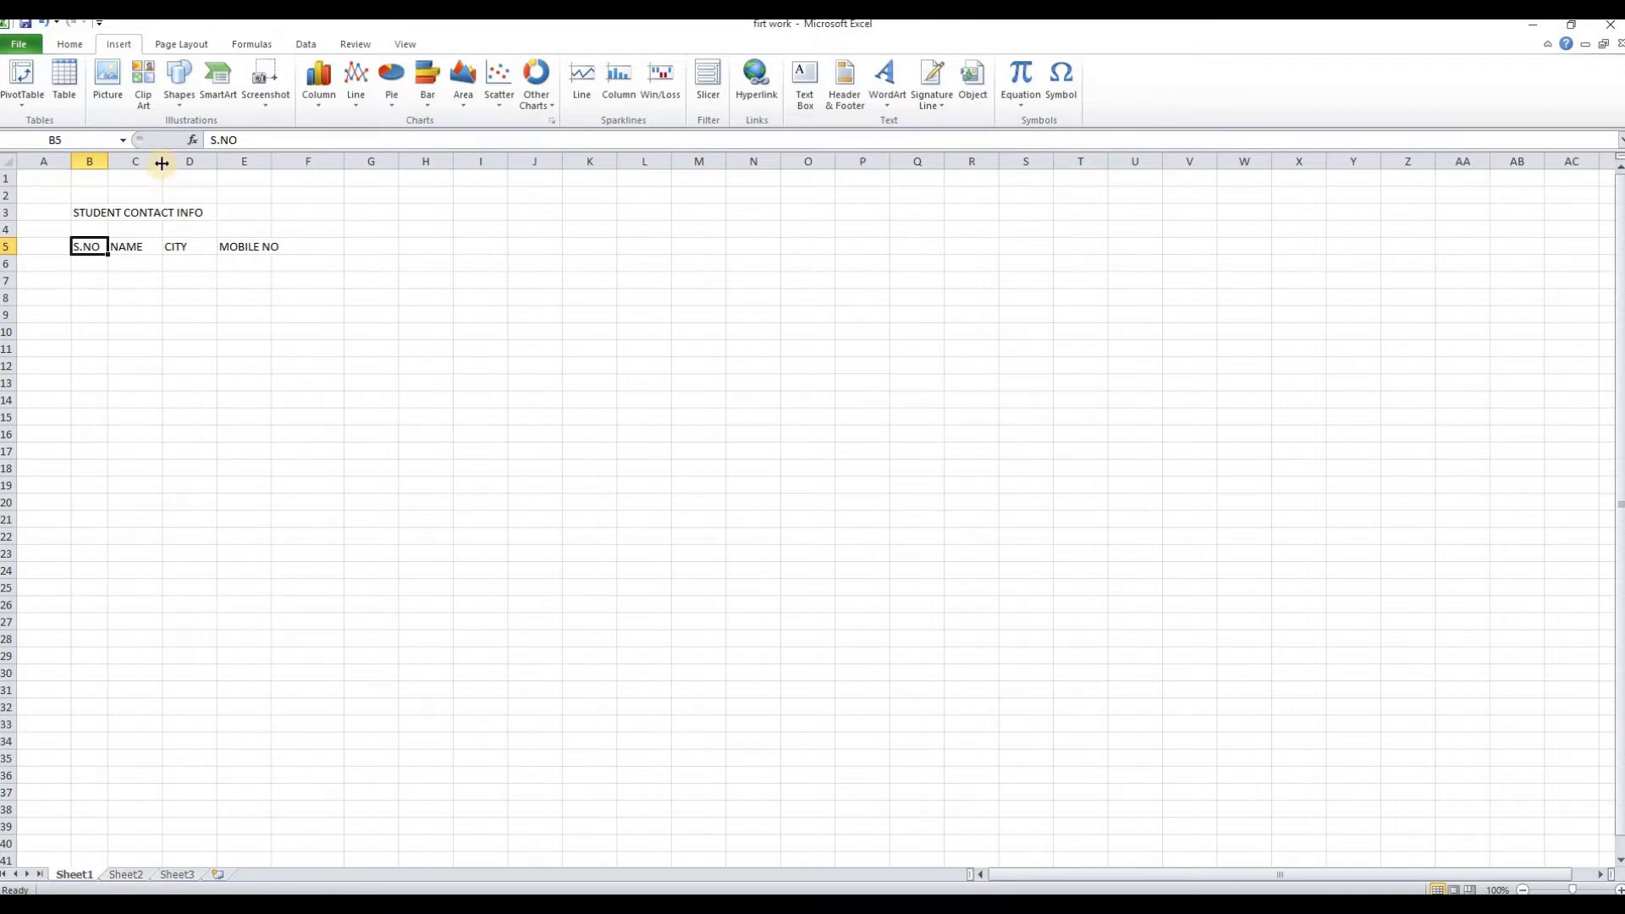
pyautogui.moveTo(162, 163); pyautogui.dragTo(289, 177)
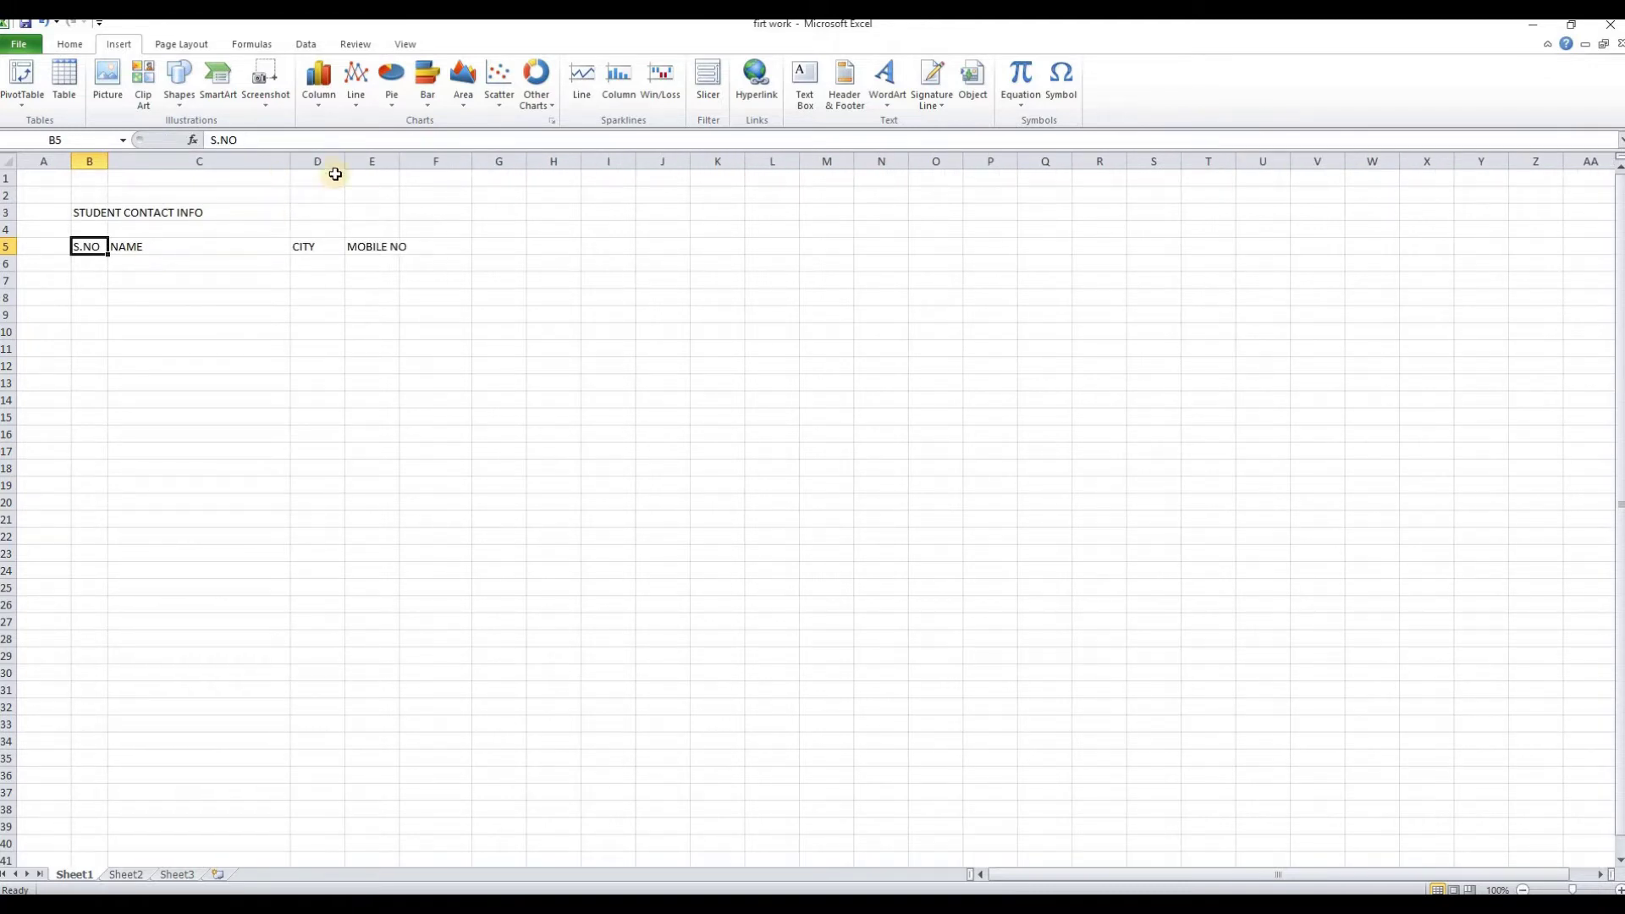
pyautogui.moveTo(326, 162); pyautogui.dragTo(418, 160)
pyautogui.click(598, 361)
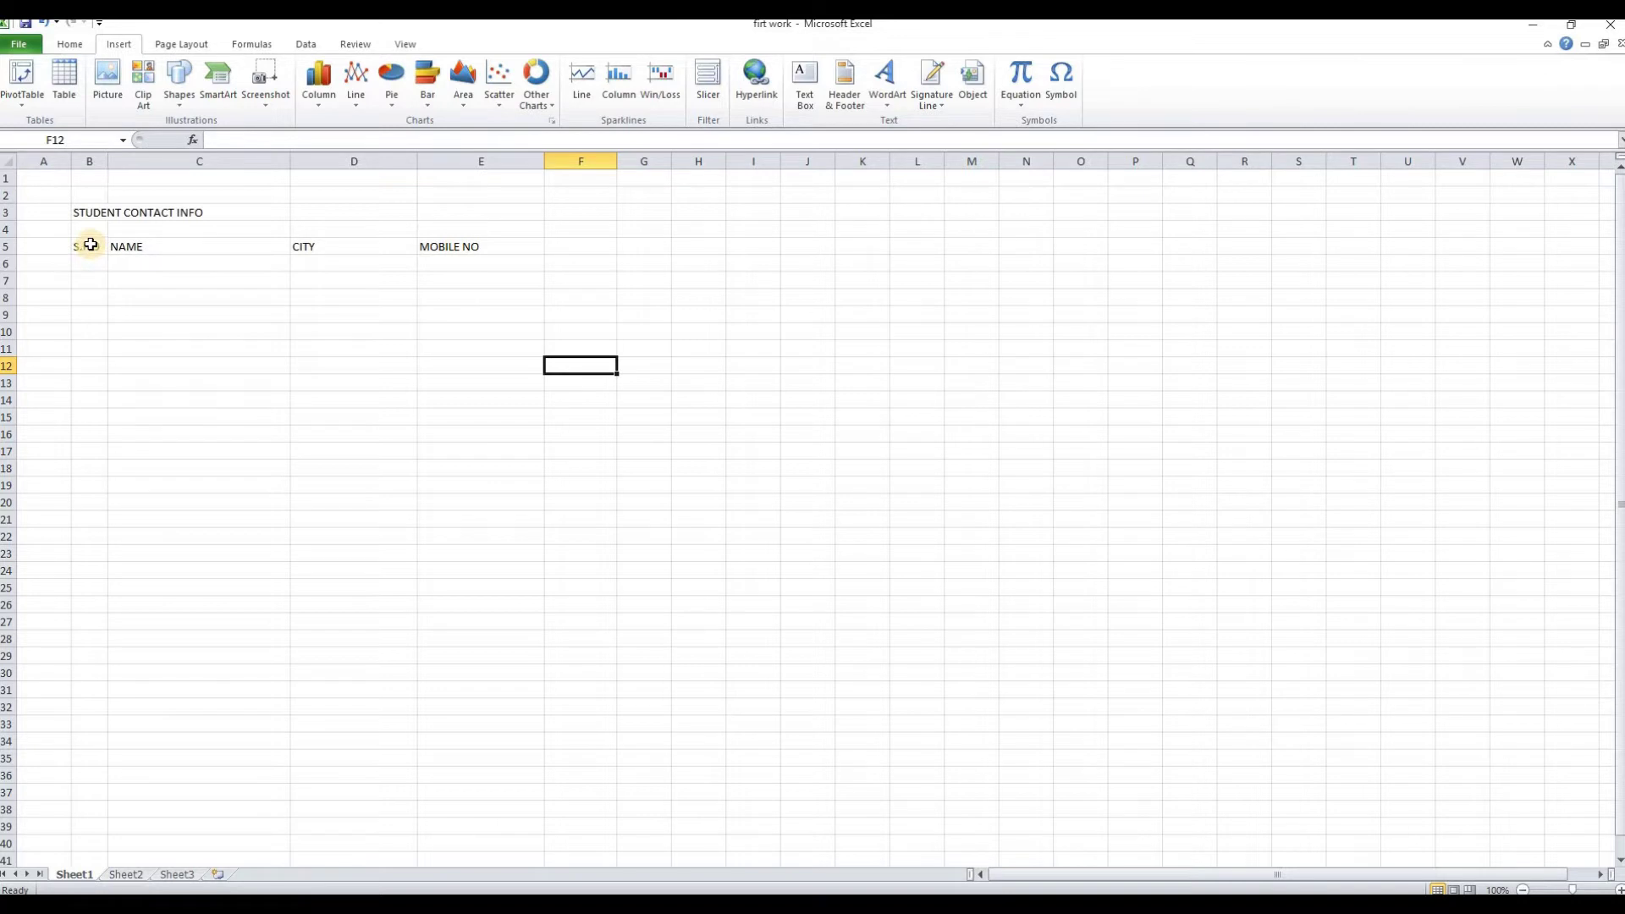
# Merge and centre B3:E3 so the title sits across the table
pyautogui.moveTo(84, 213); pyautogui.dragTo(455, 215)
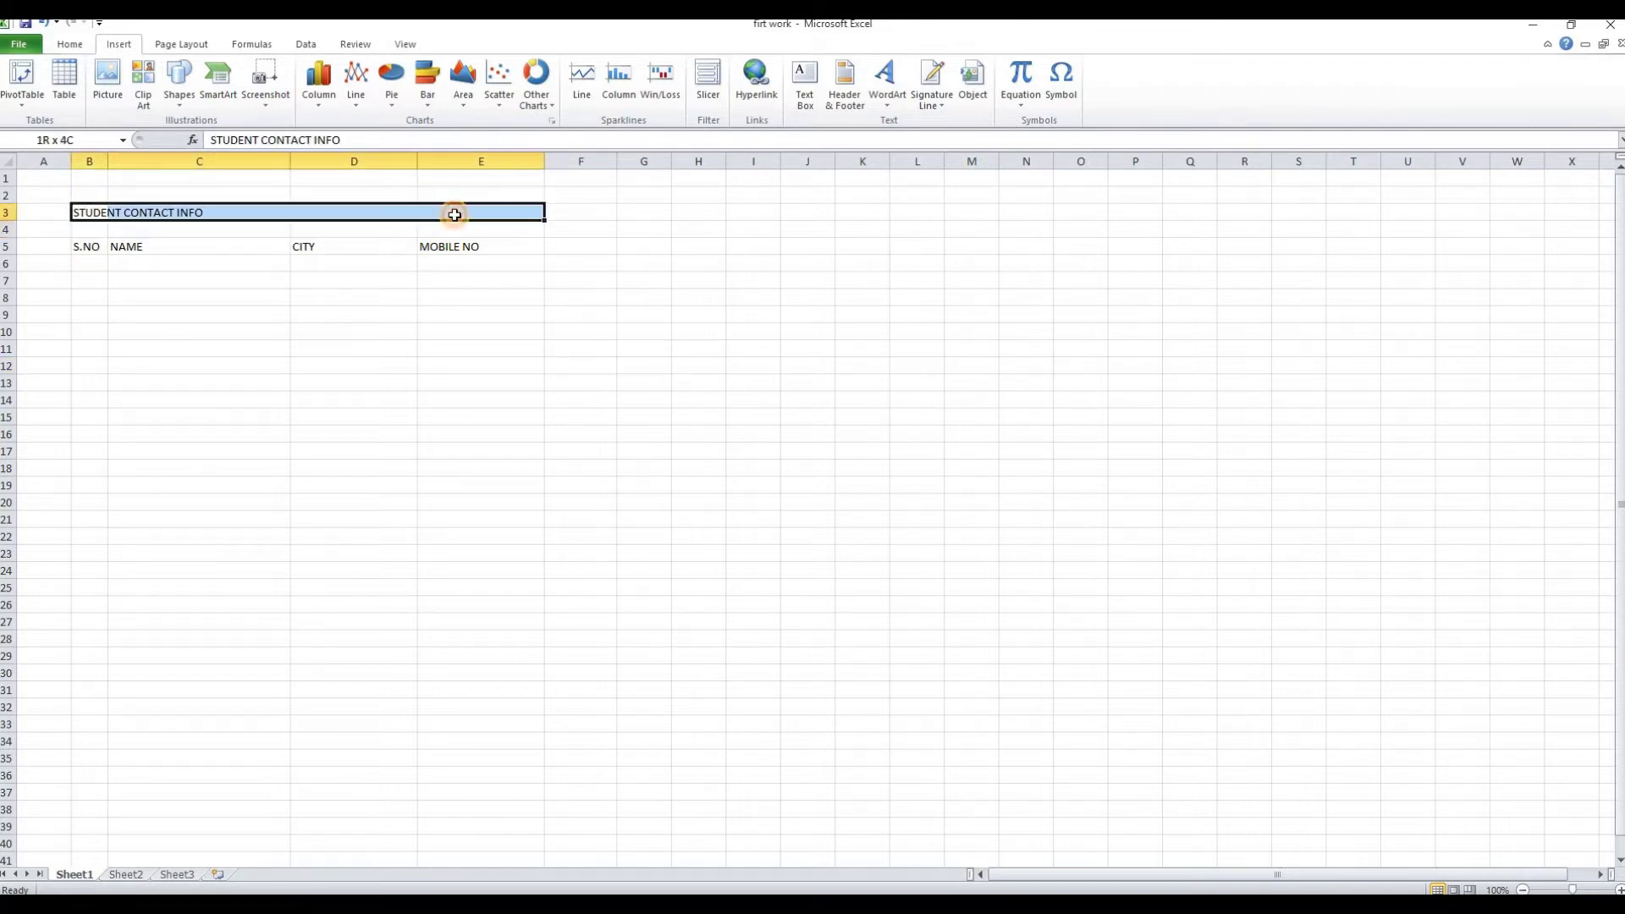
pyautogui.click(70, 47)
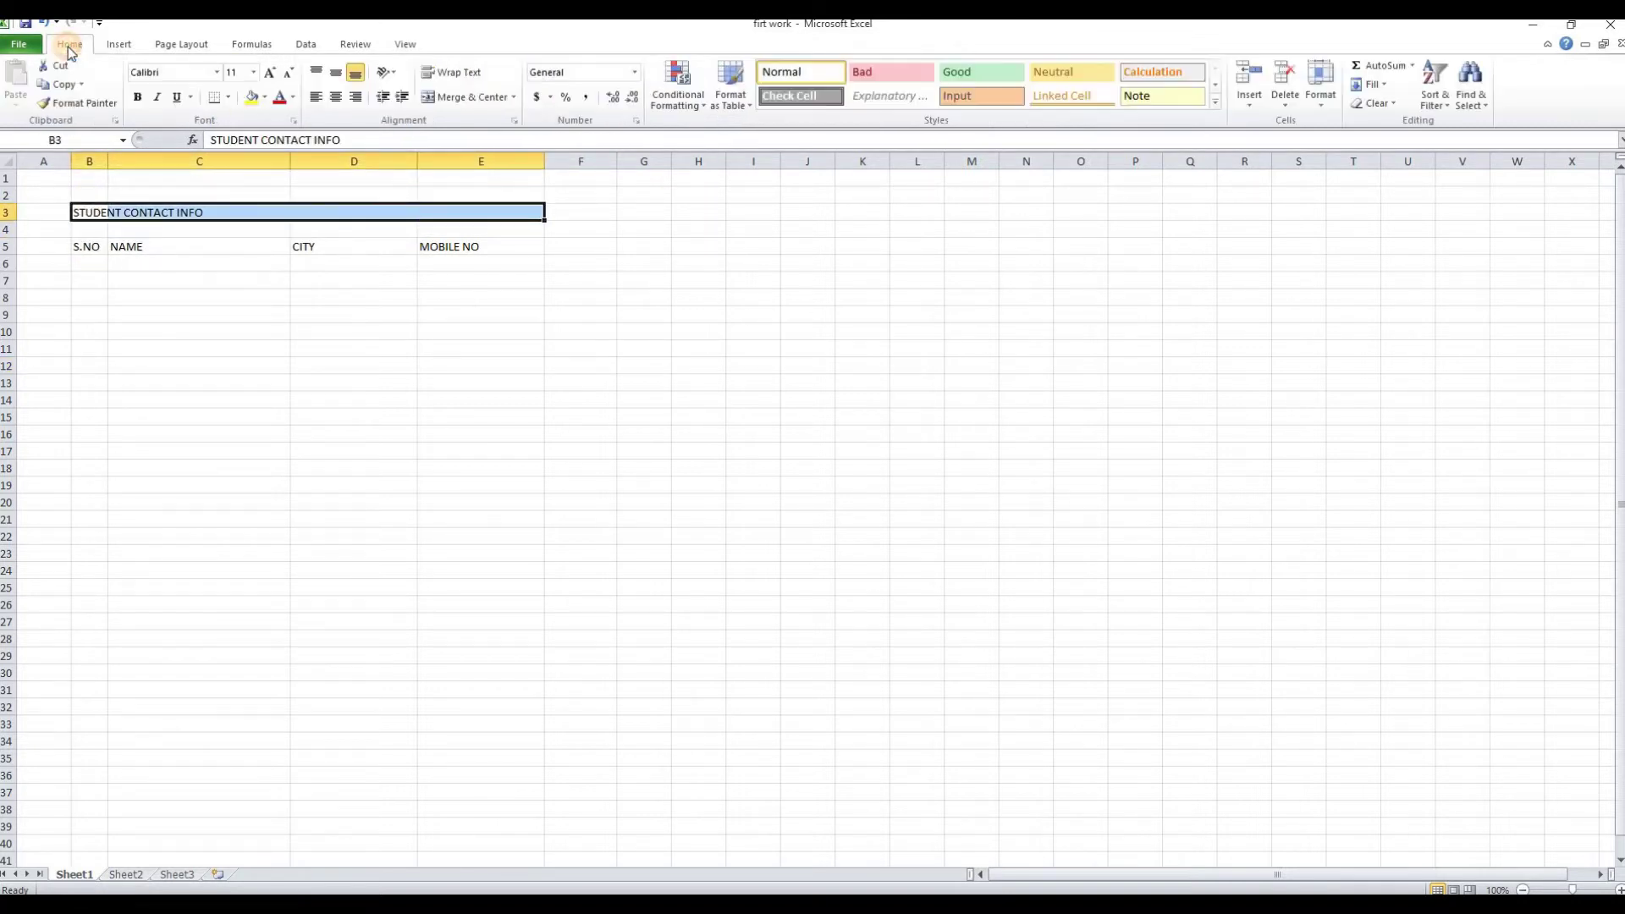
pyautogui.click(451, 99)
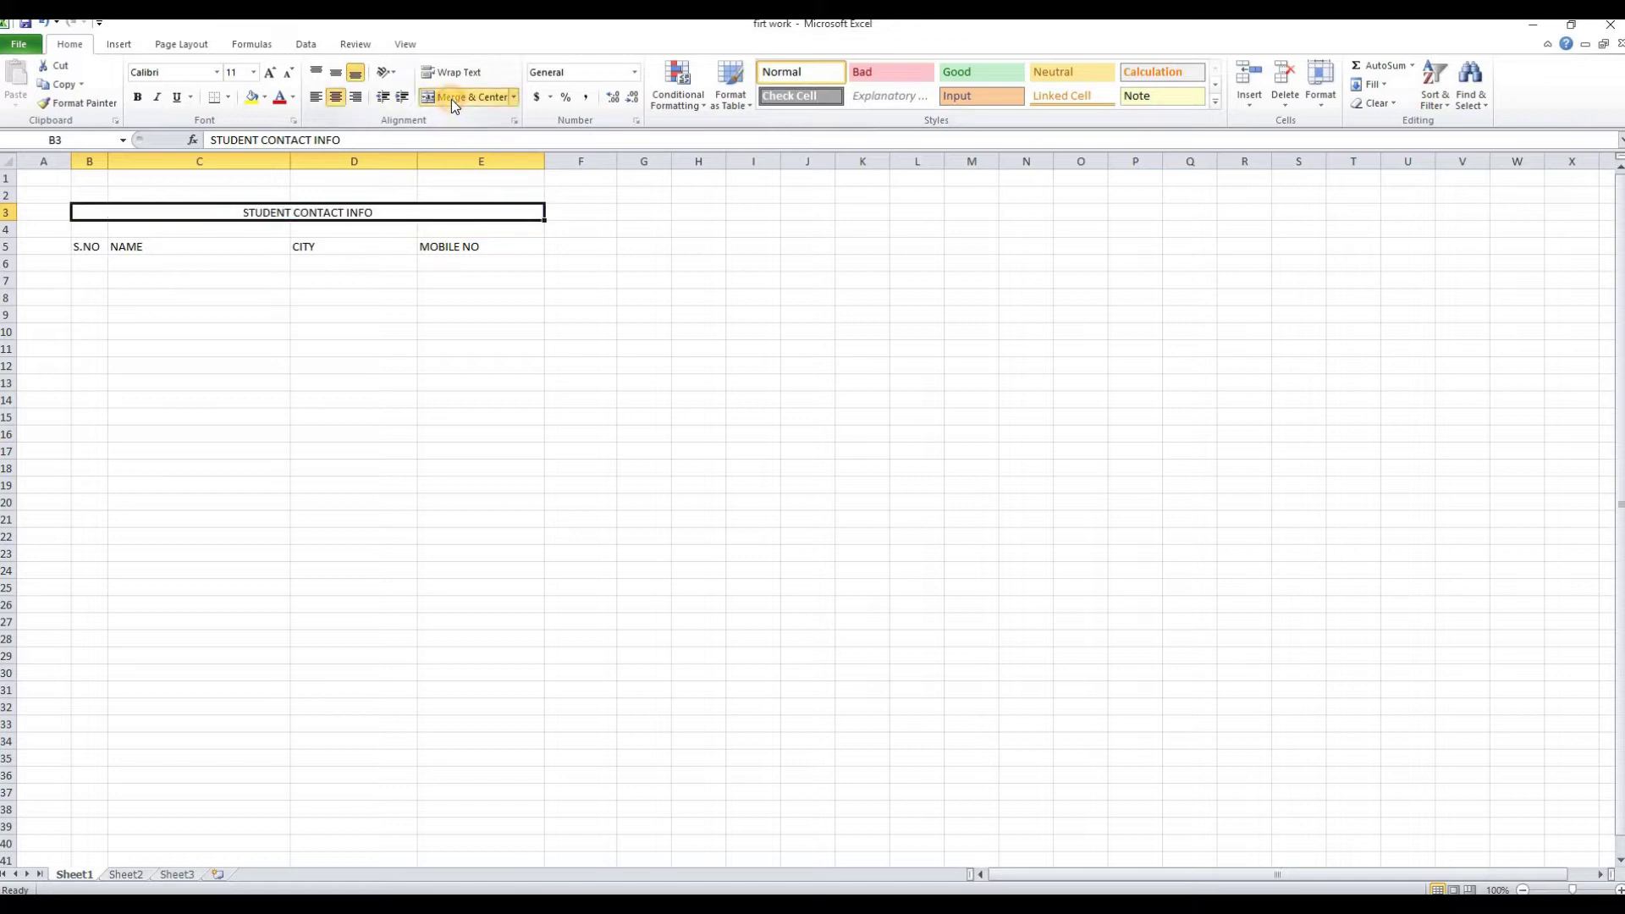
# Format the title as 22-point Berlin Sans FB Demi, underlined and dark red
pyautogui.click(253, 72)
pyautogui.click(232, 221)
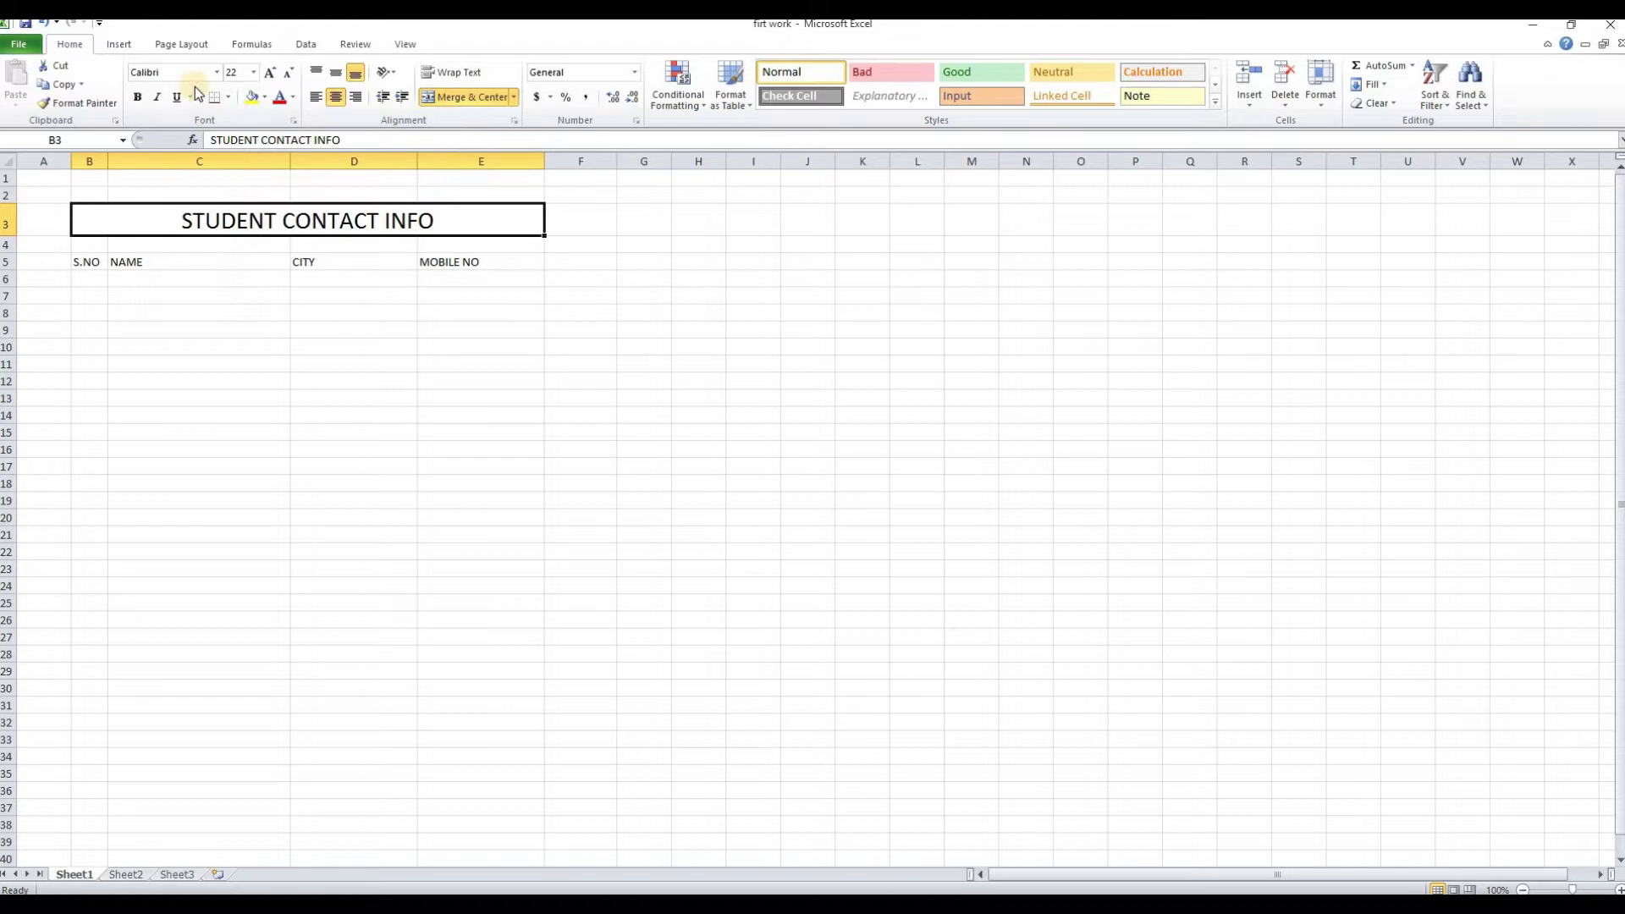
pyautogui.click(217, 73)
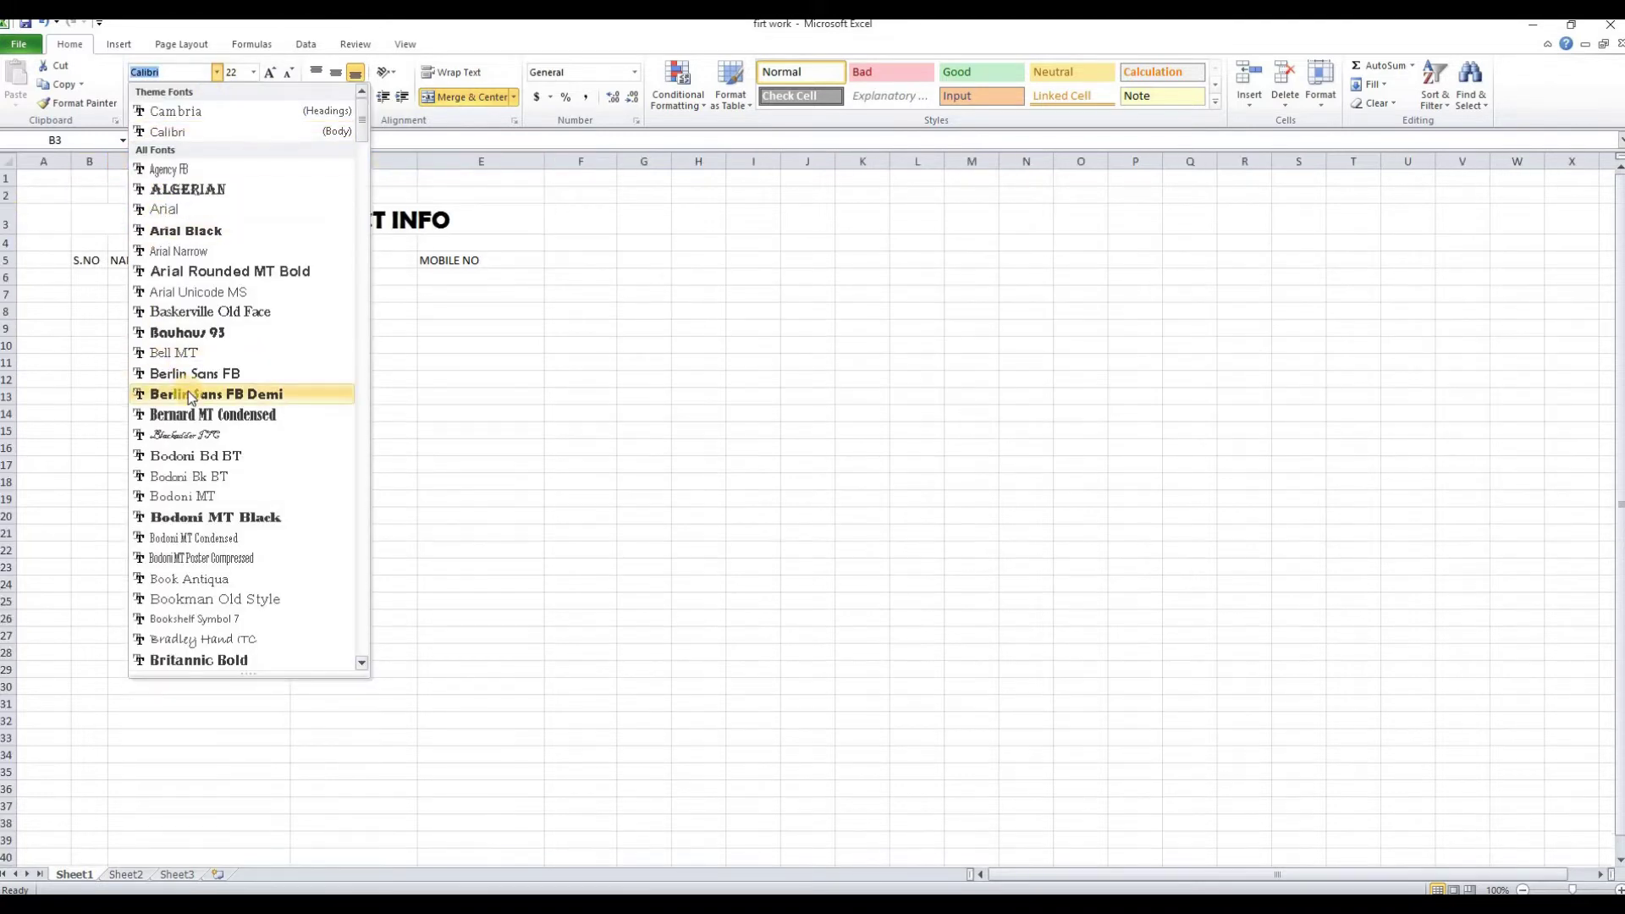
pyautogui.click(188, 394)
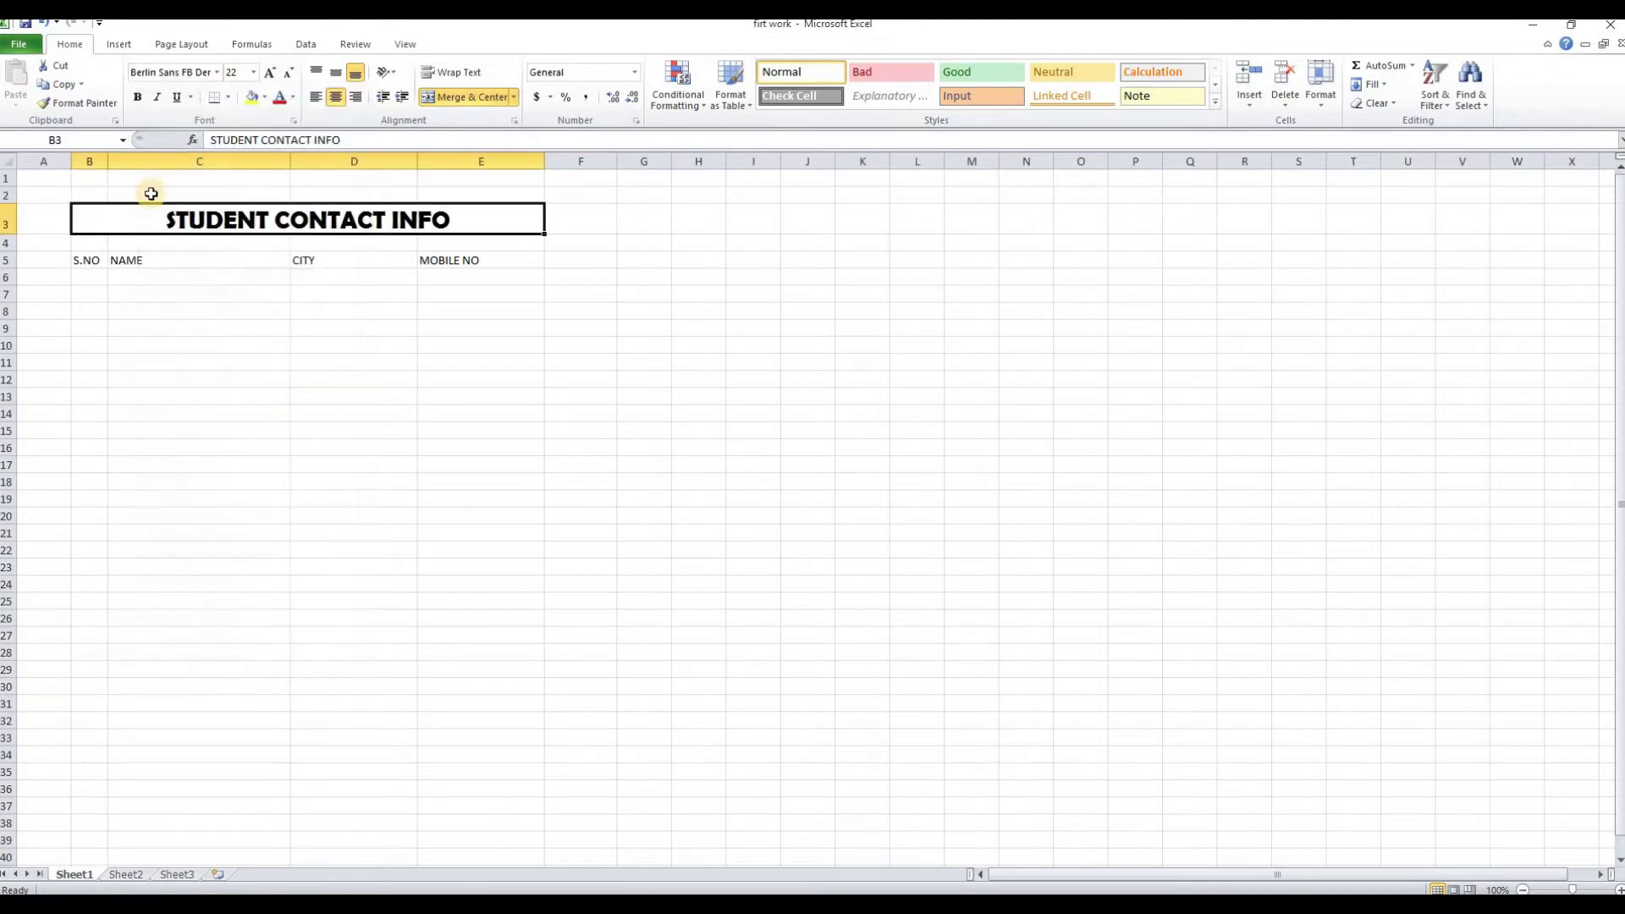
pyautogui.click(178, 99)
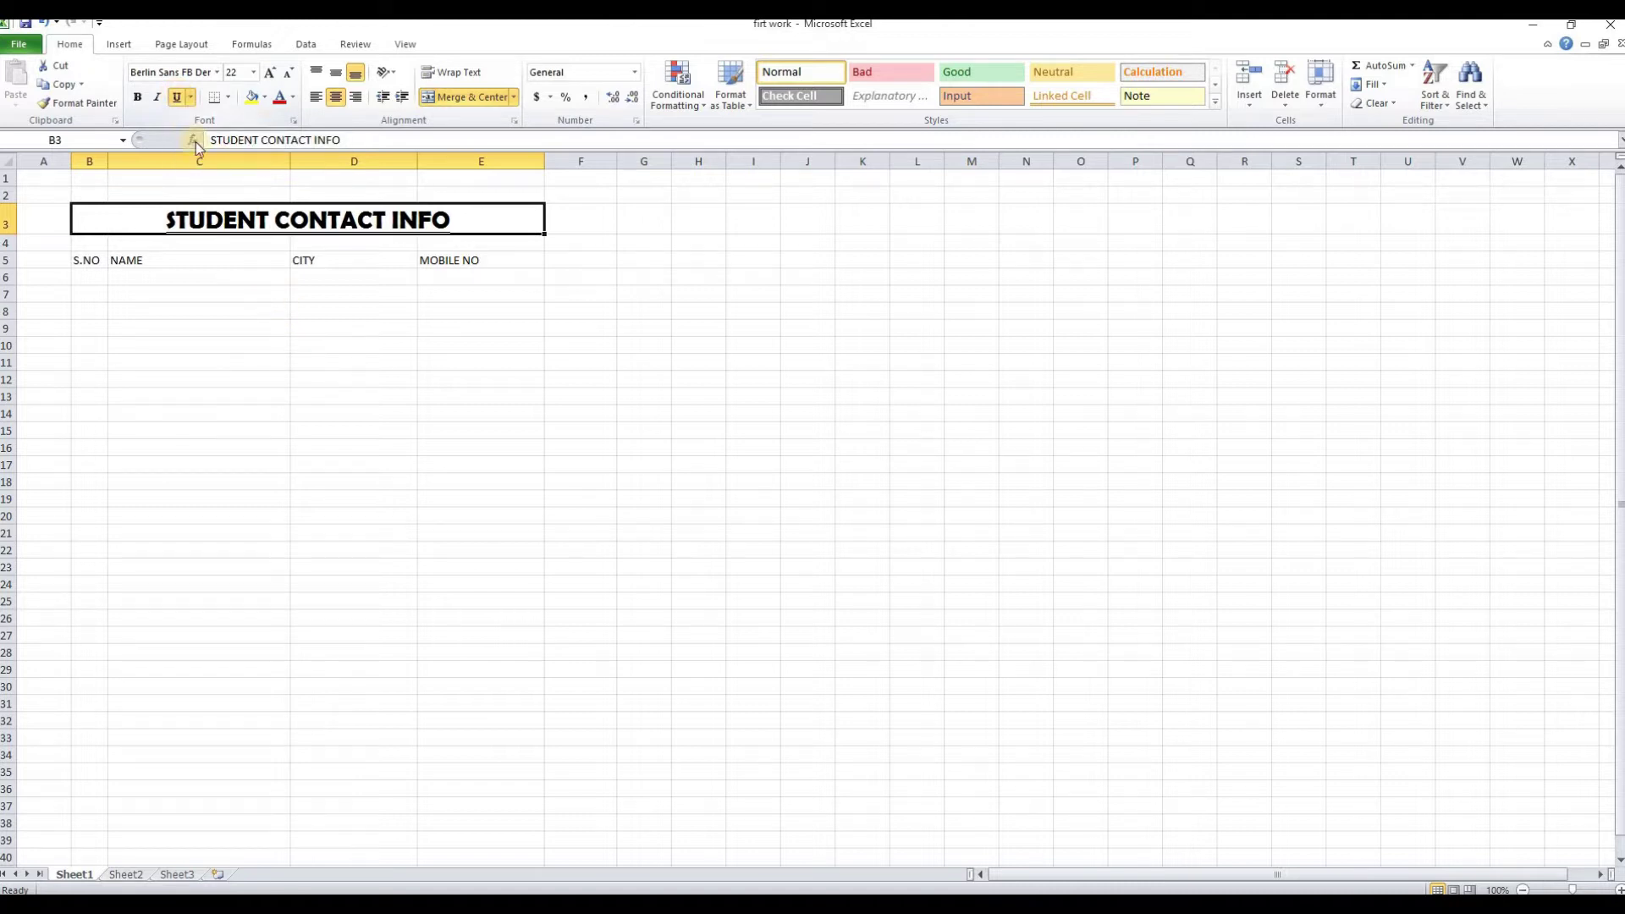
pyautogui.click(294, 99)
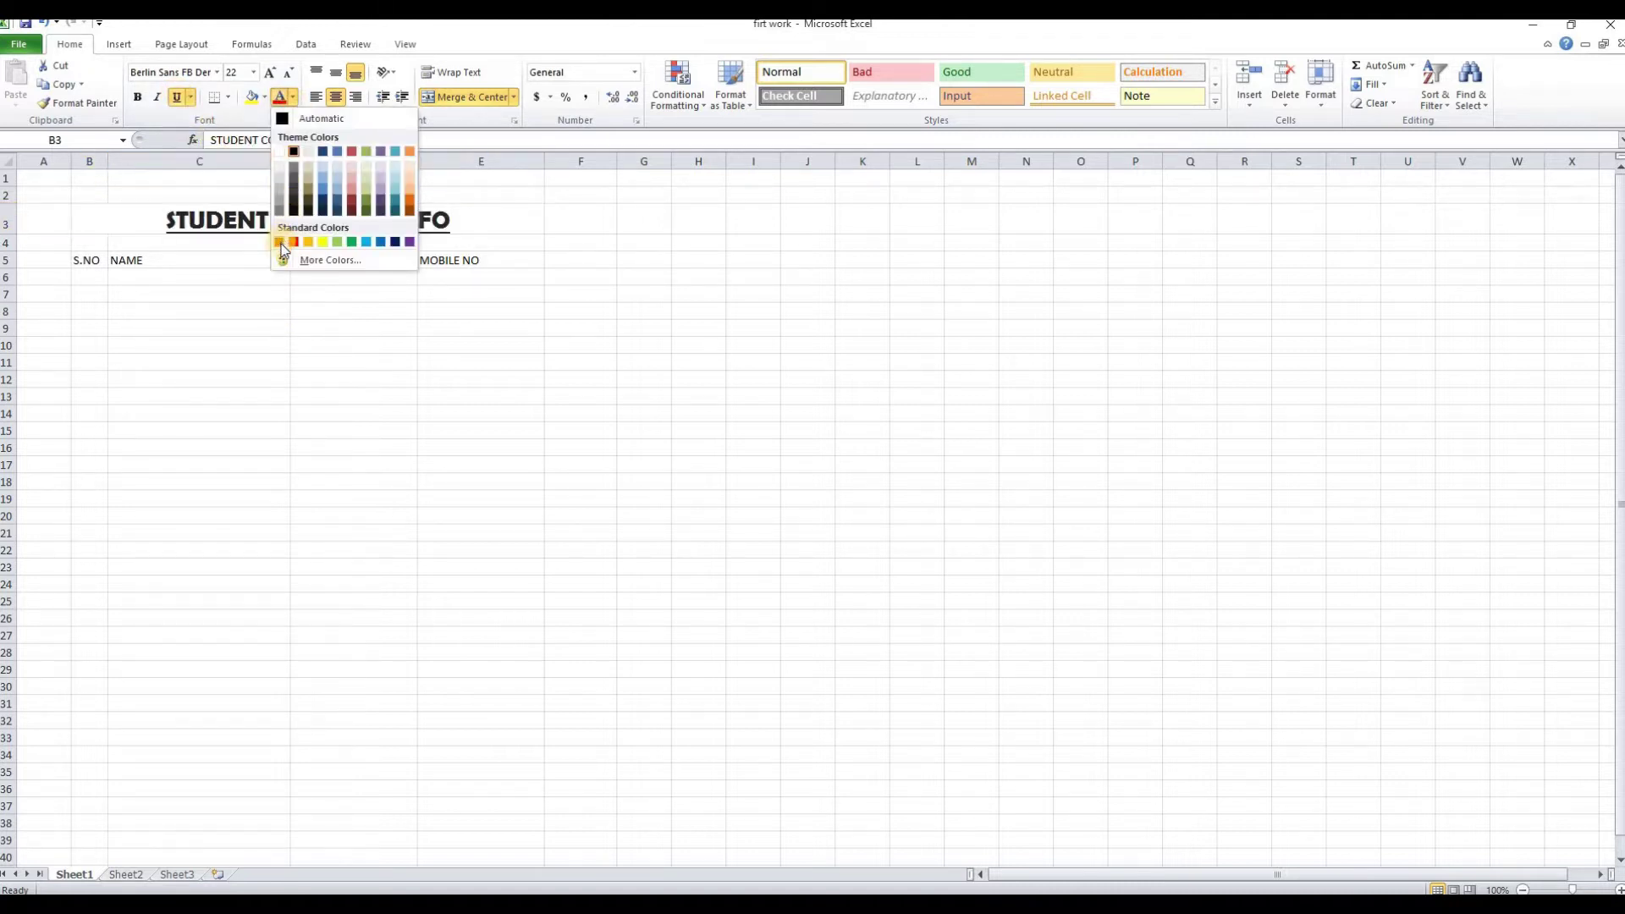
pyautogui.click(375, 468)
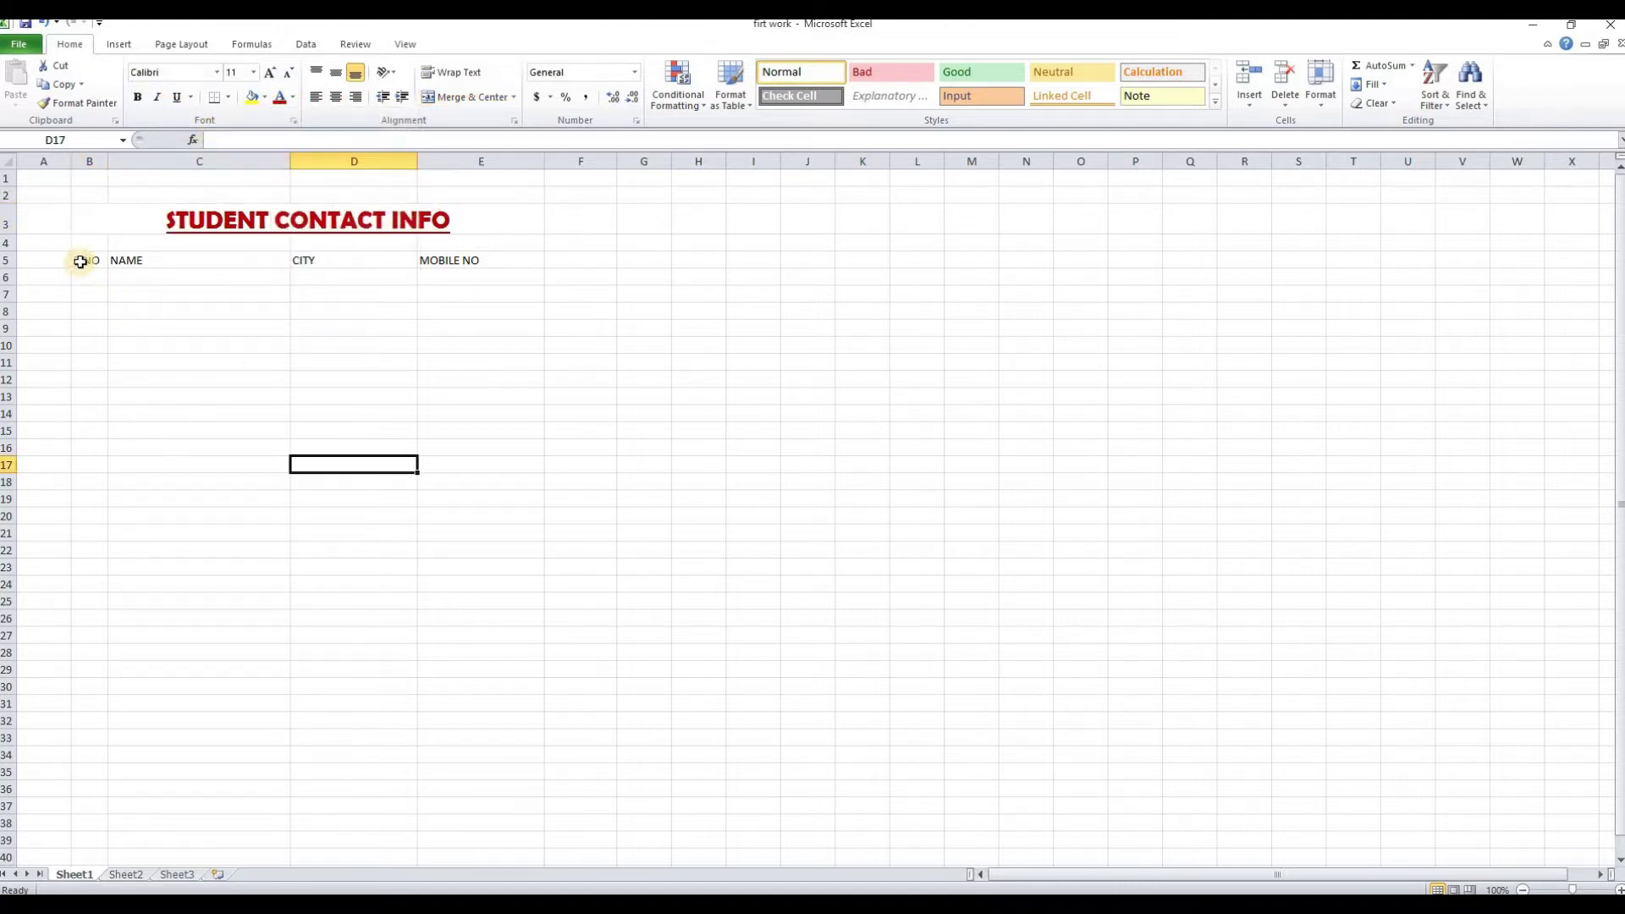
# Apply All Borders to the table range B5:E19
pyautogui.moveTo(82, 262); pyautogui.dragTo(512, 506)
pyautogui.click(228, 97)
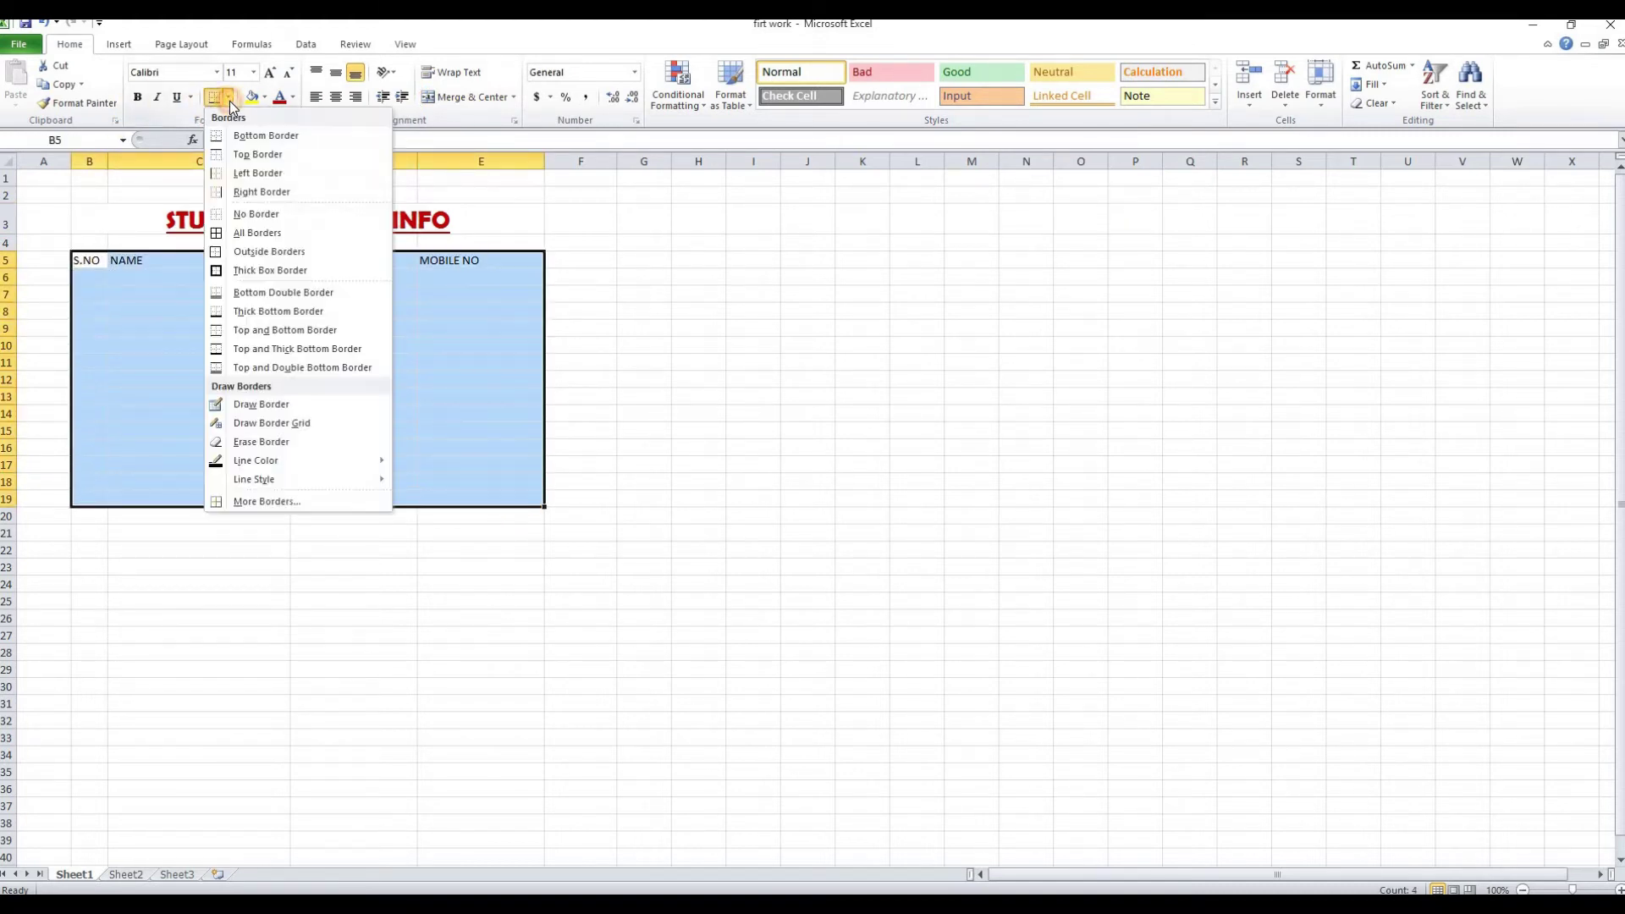
pyautogui.click(237, 233)
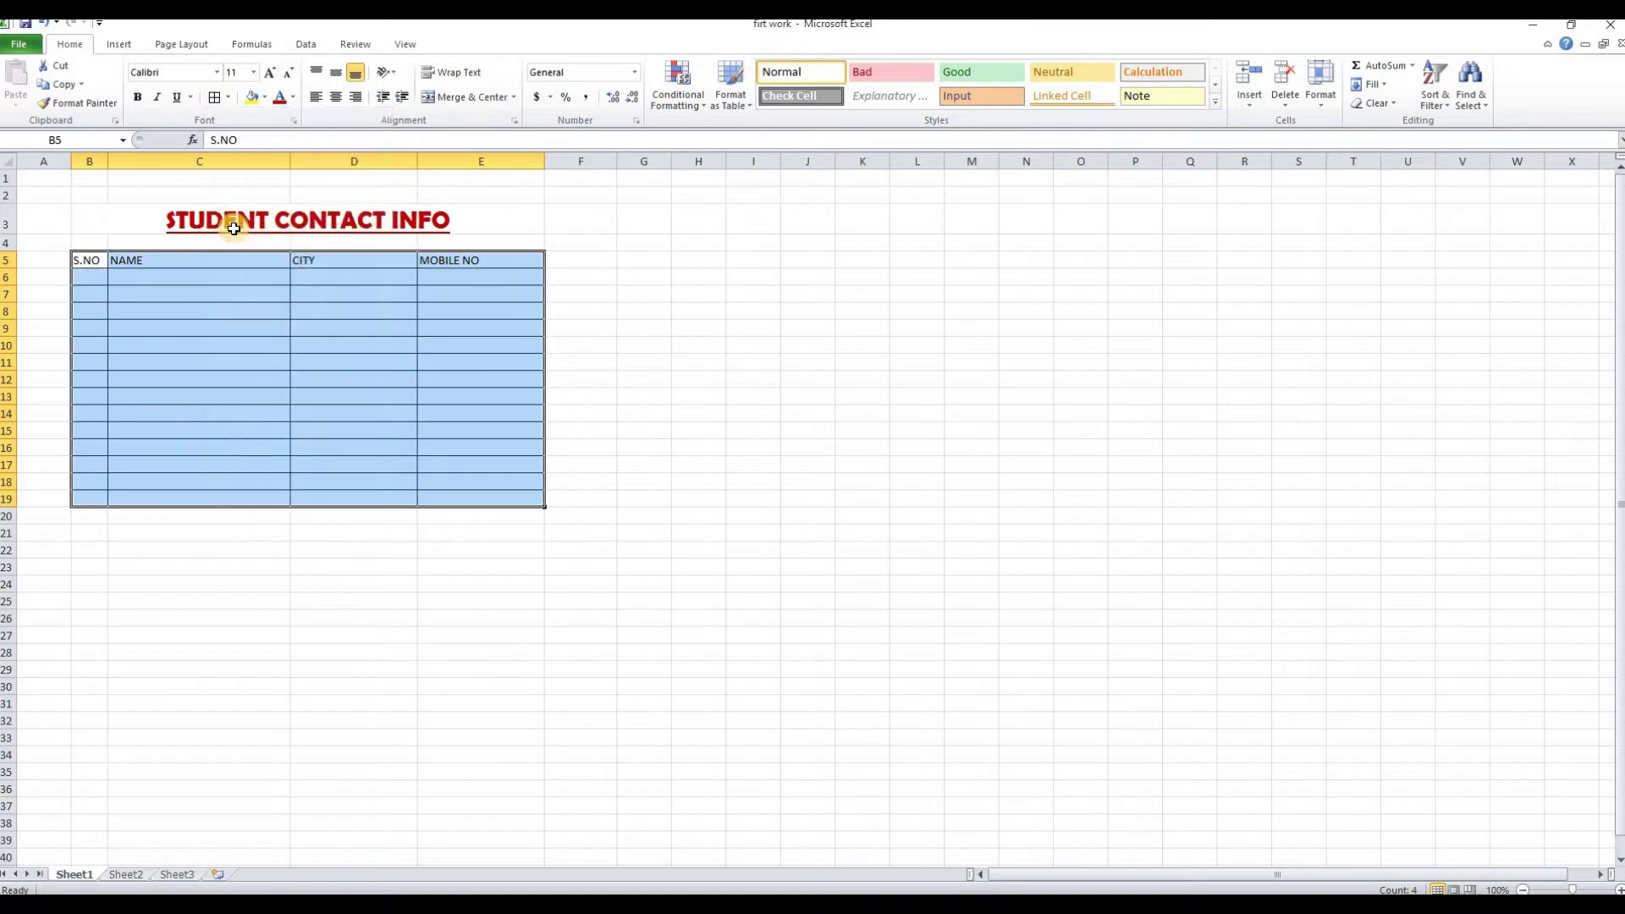
pyautogui.click(626, 416)
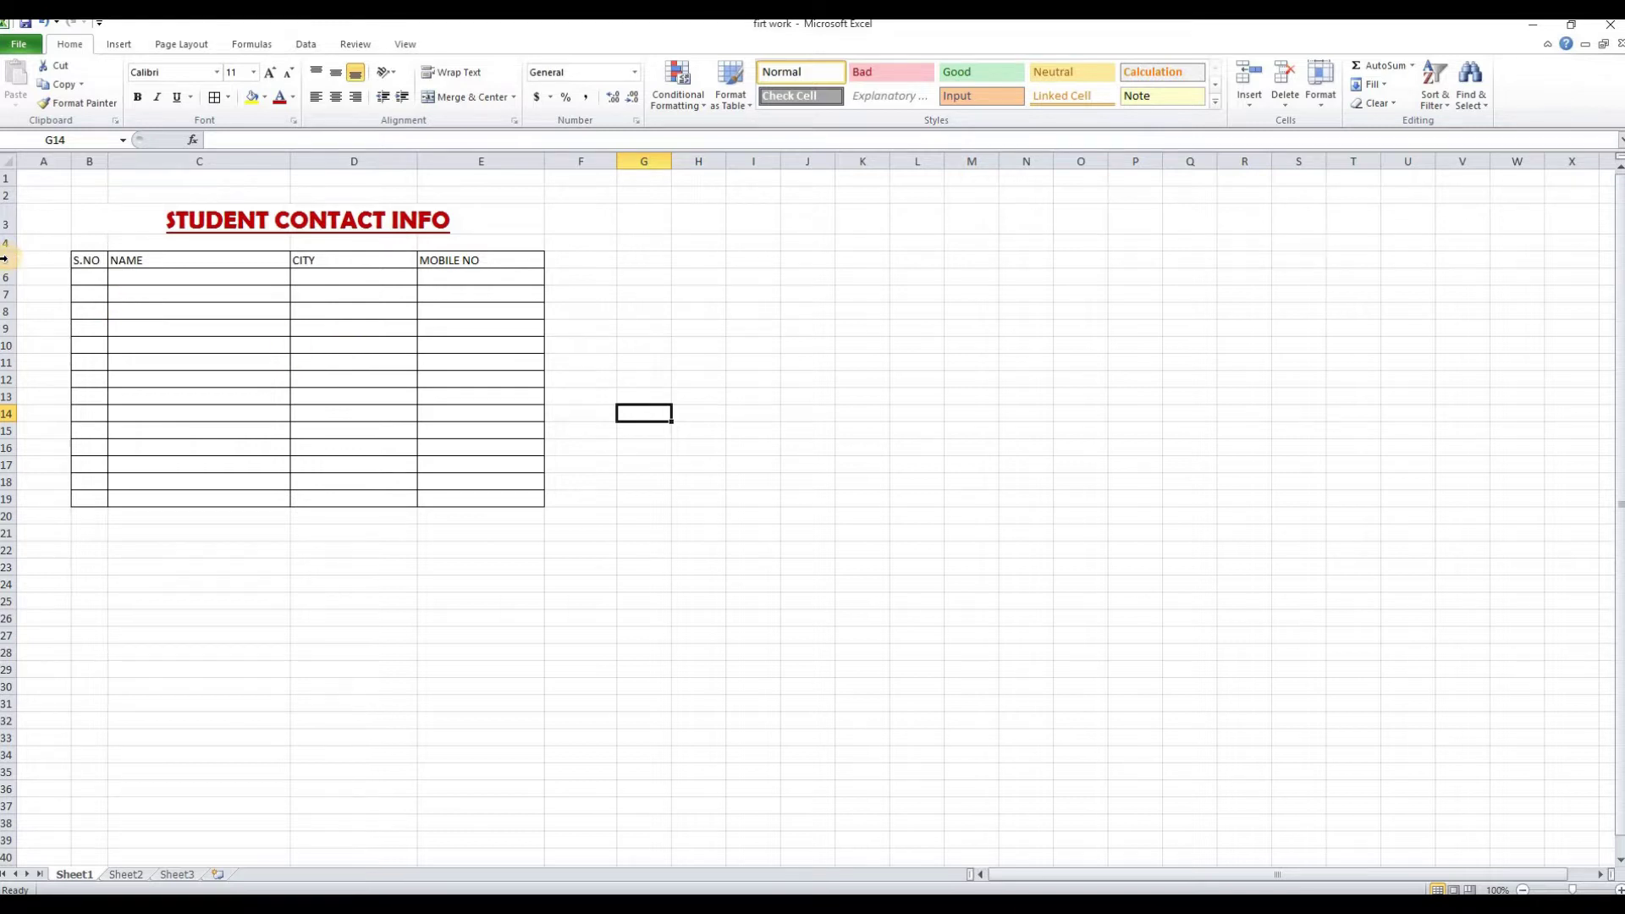
# Increase the row height of rows 5 through 19
pyautogui.moveTo(4, 259); pyautogui.dragTo(13, 506)
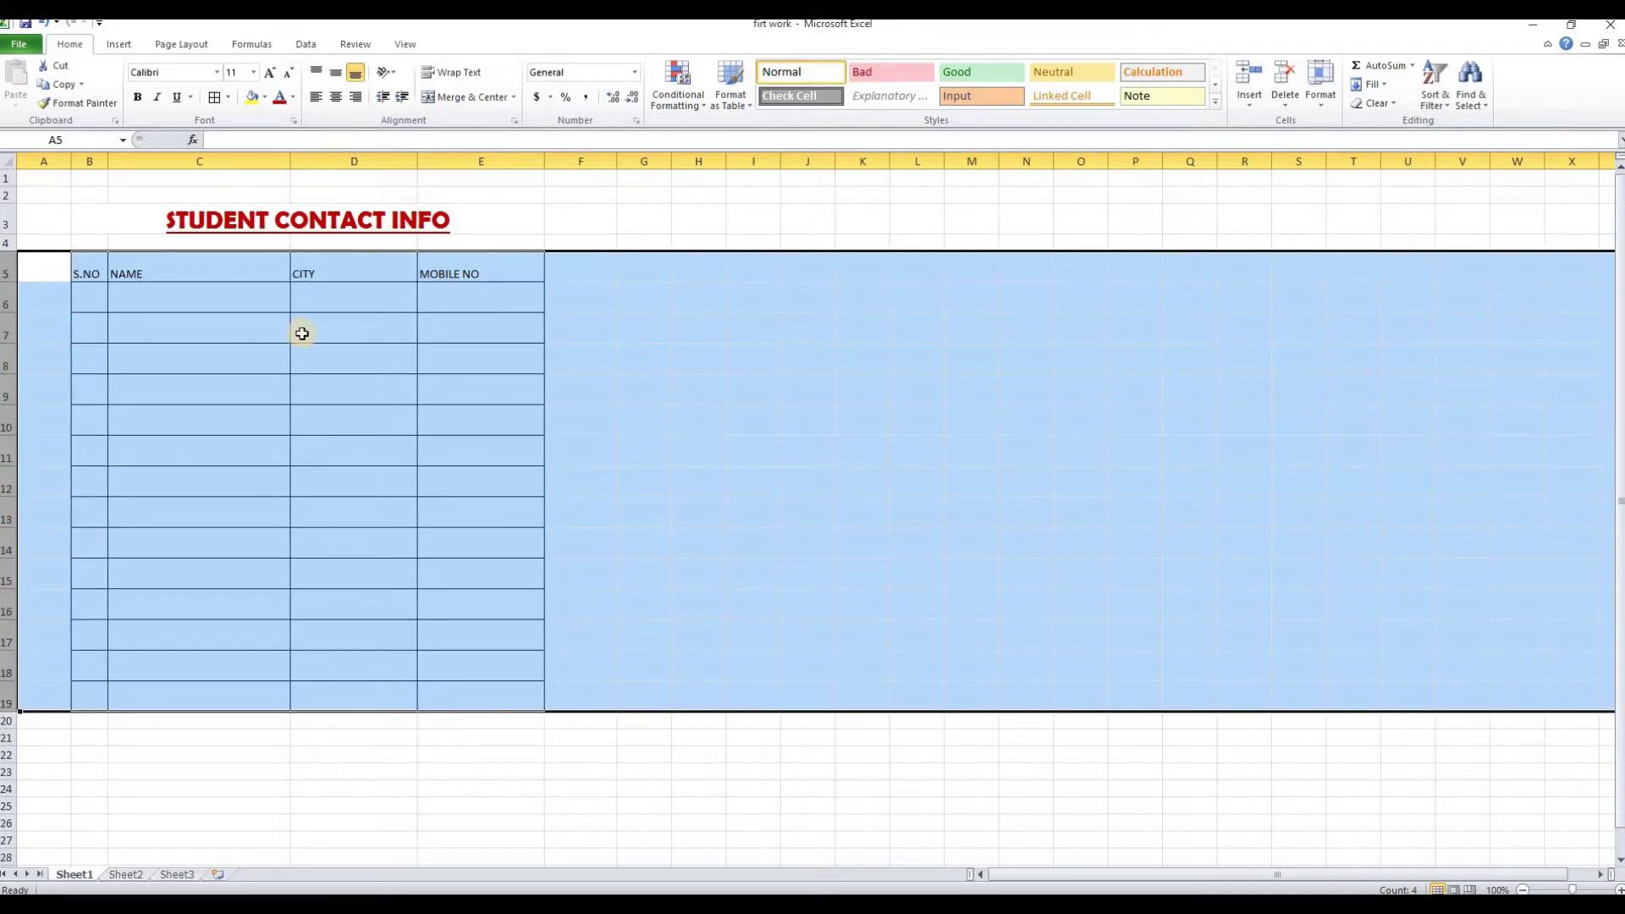
pyautogui.click(692, 408)
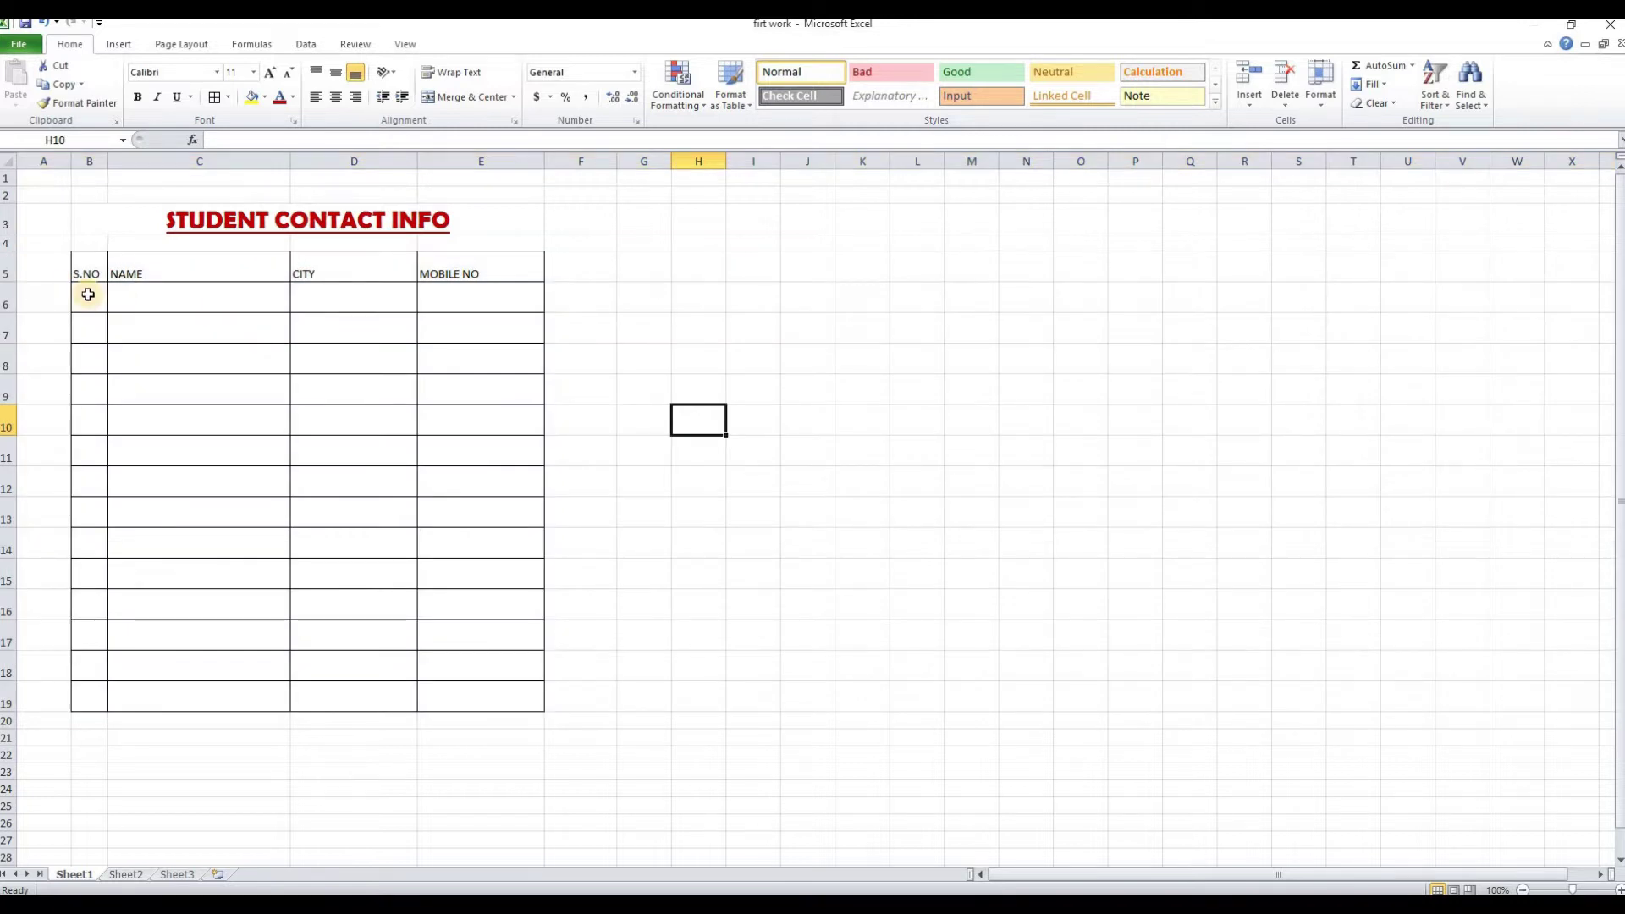
pyautogui.click(118, 44)
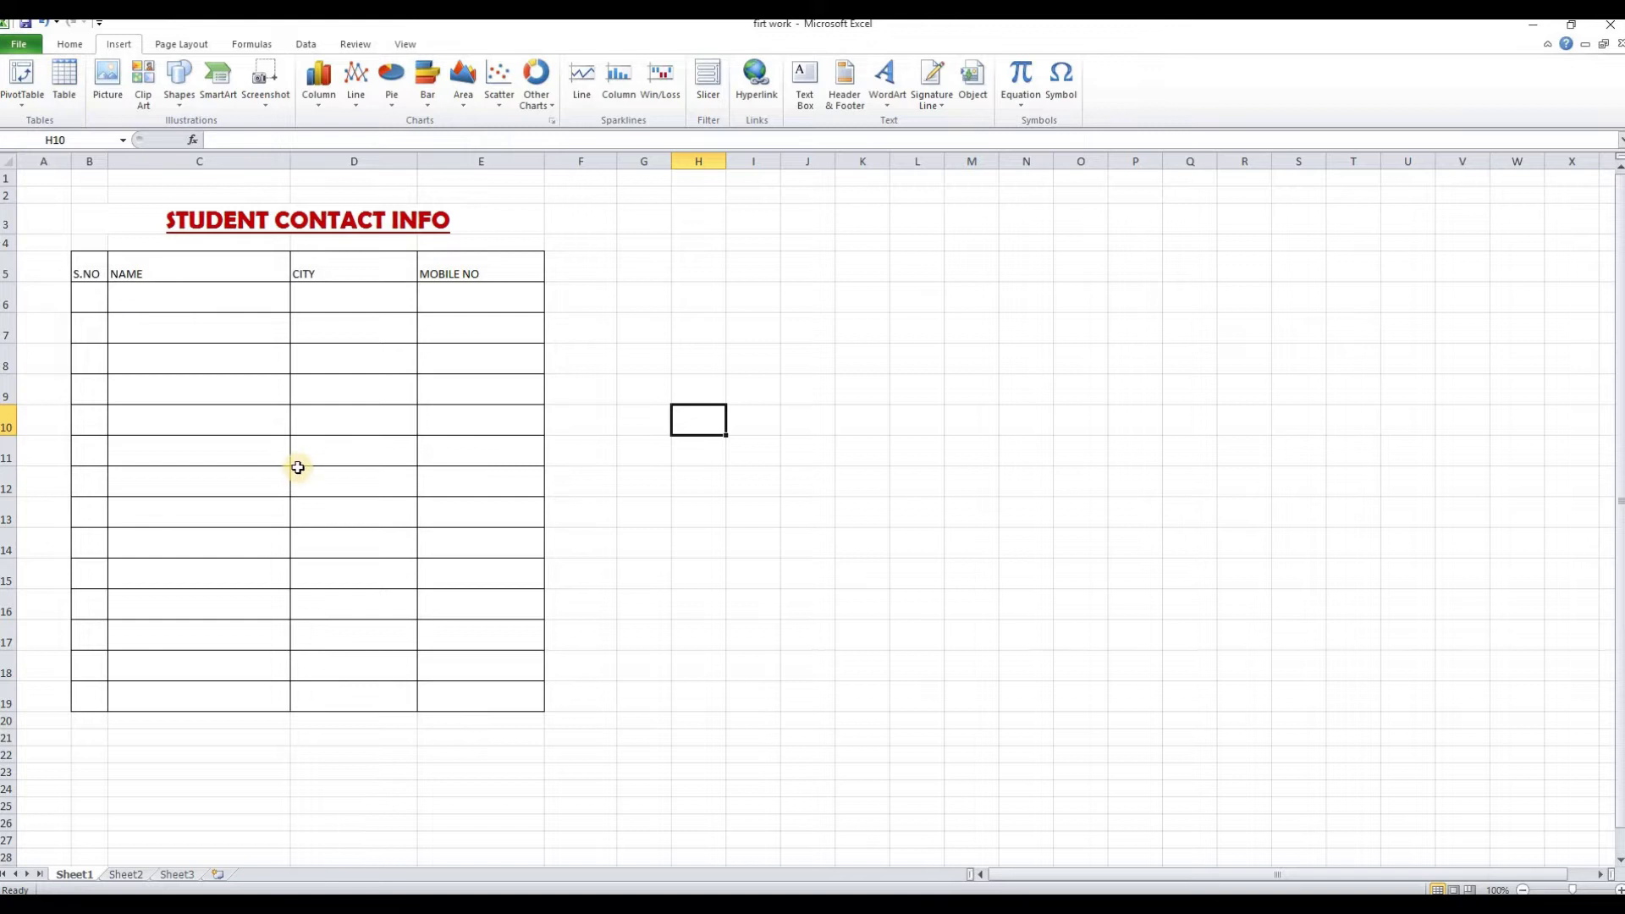
pyautogui.click(526, 493)
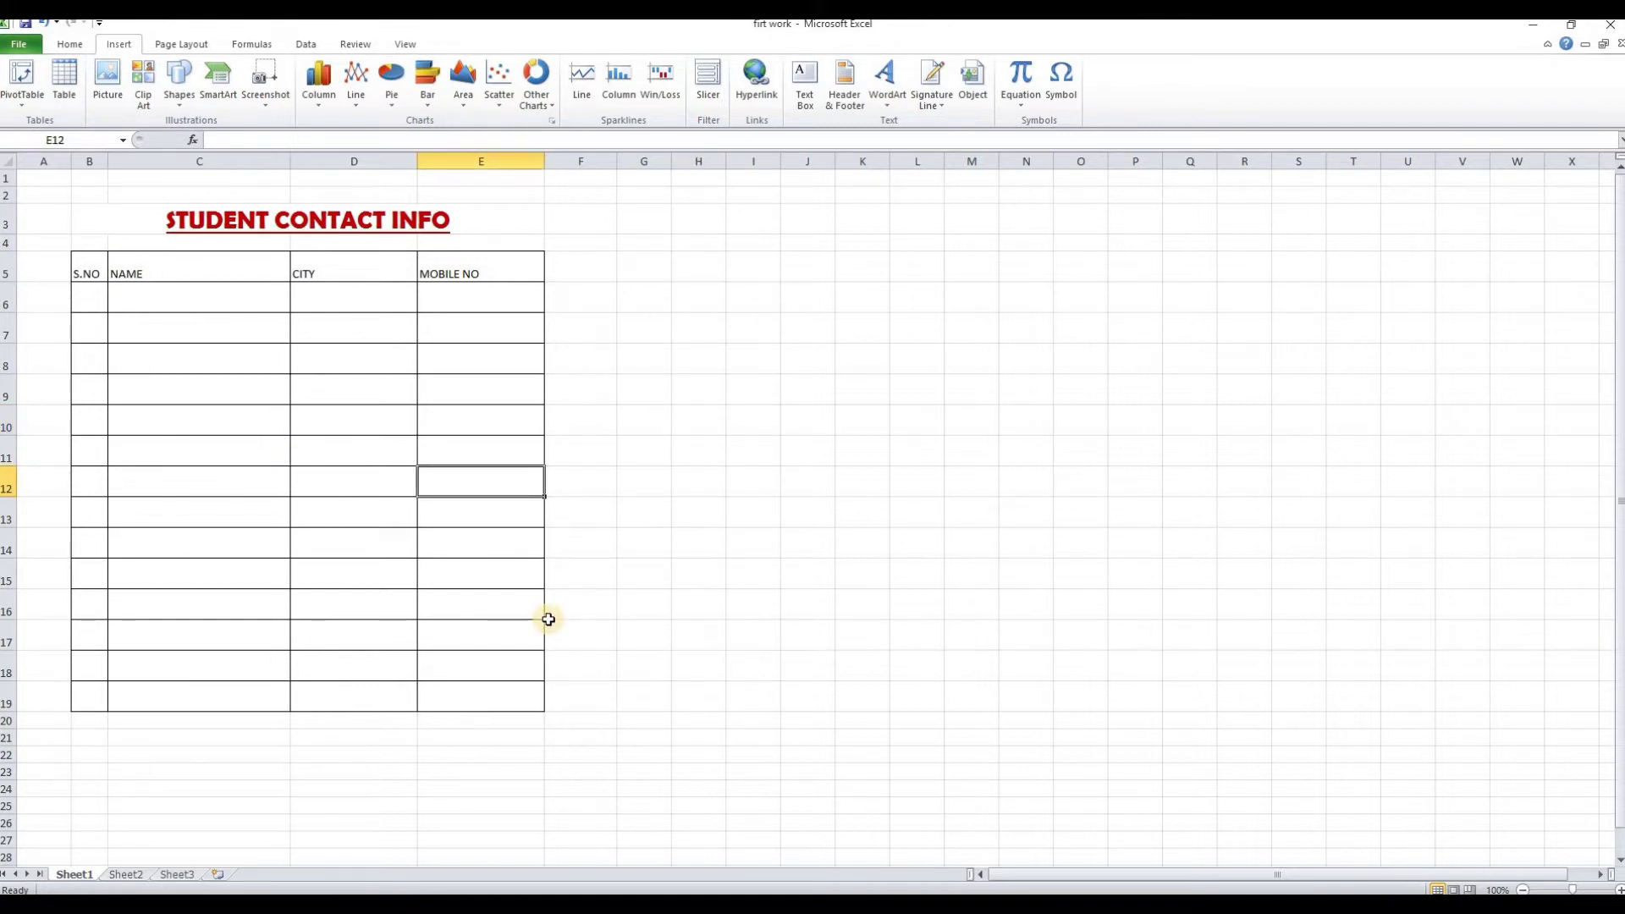
pyautogui.click(93, 302)
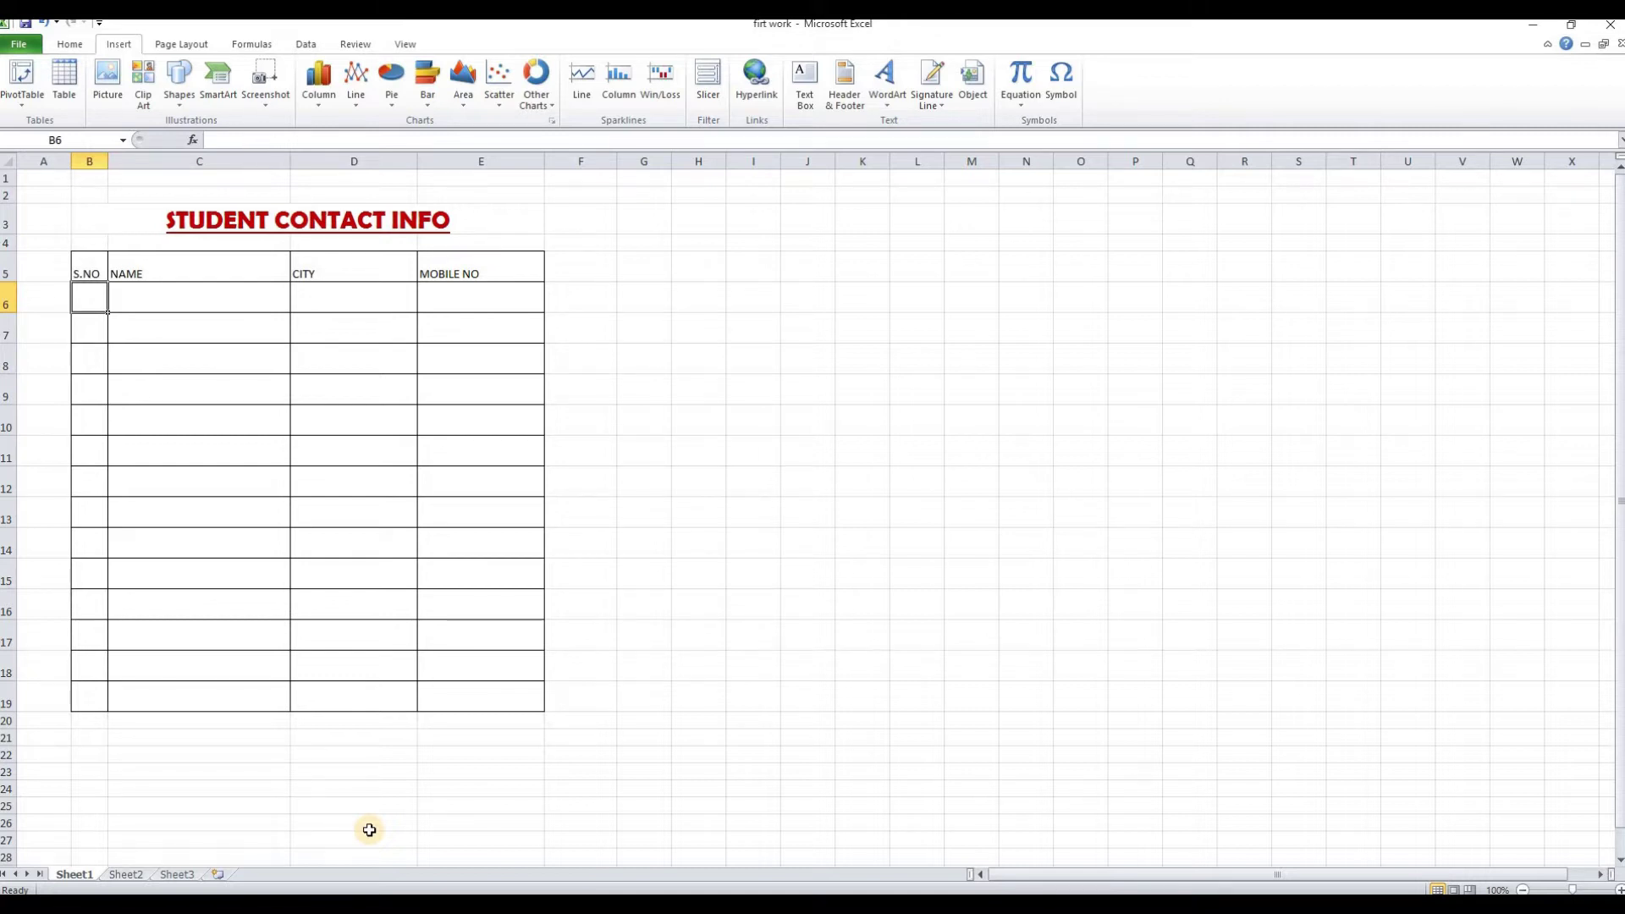
# Enter 1 in B6 and fill it down to B18 as a series counting 1 to 13
pyautogui.write('1')
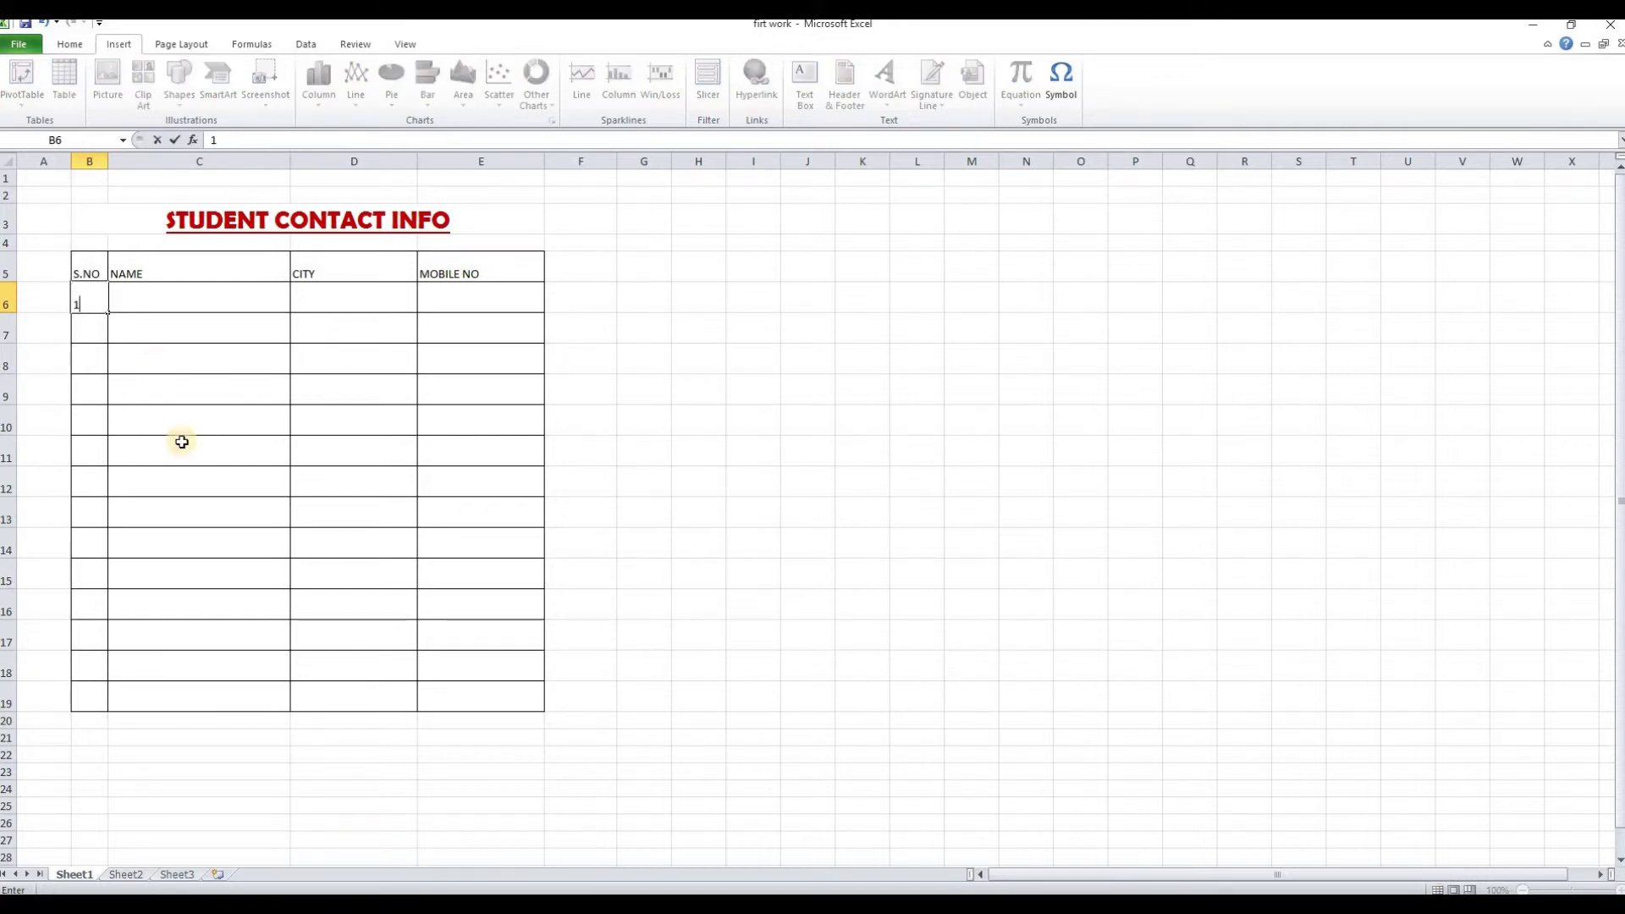
pyautogui.click(182, 443)
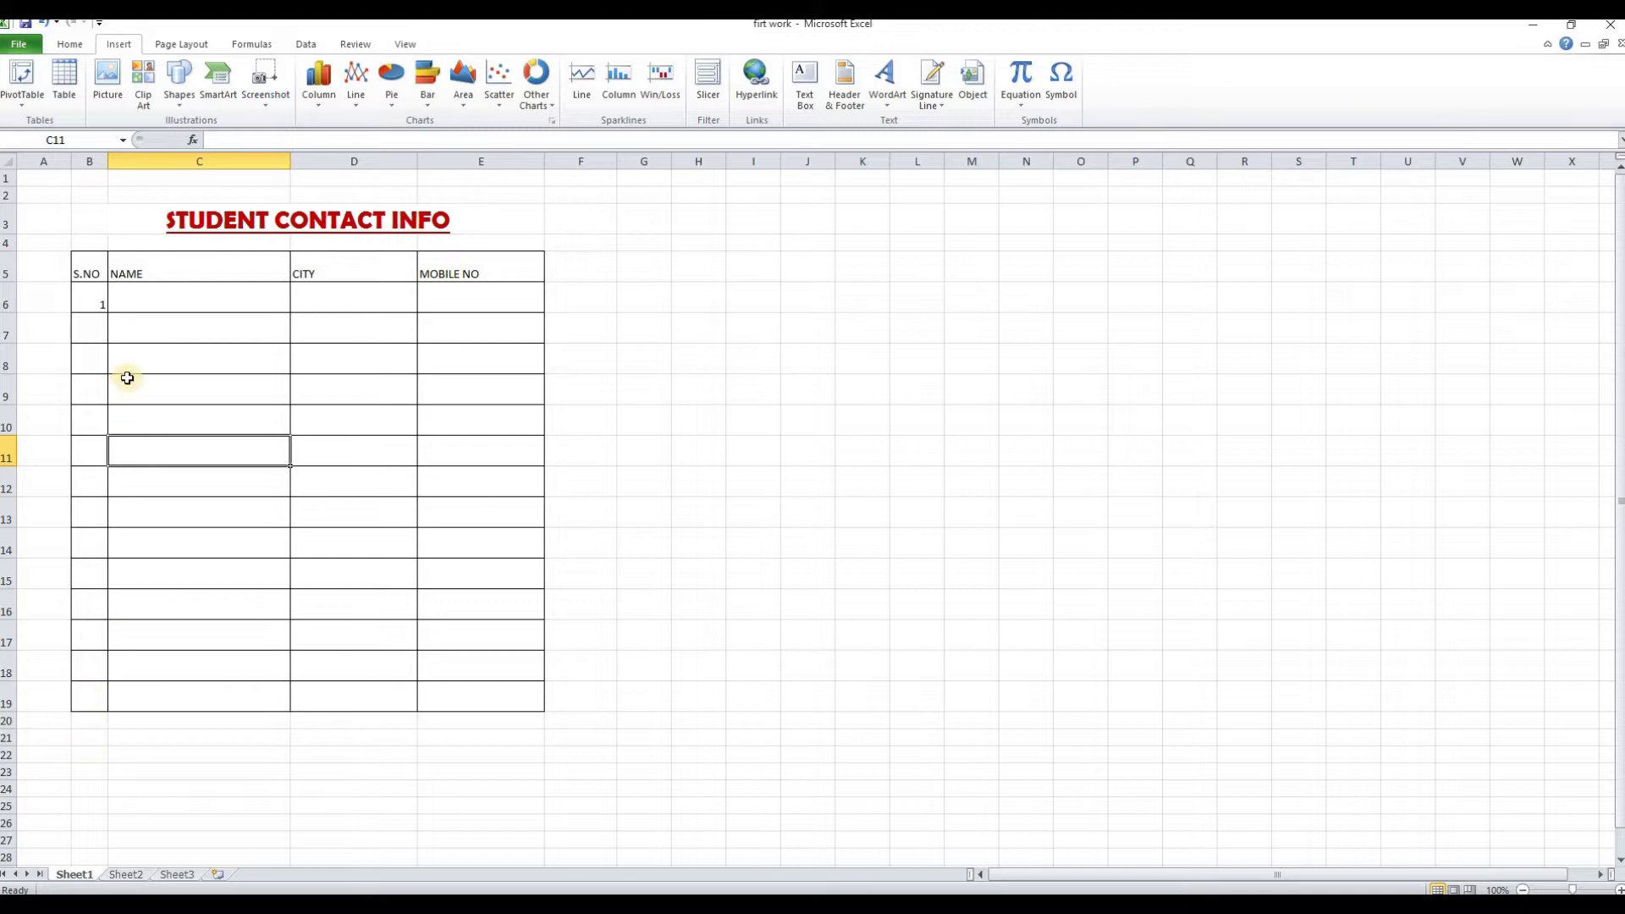
pyautogui.click(97, 300)
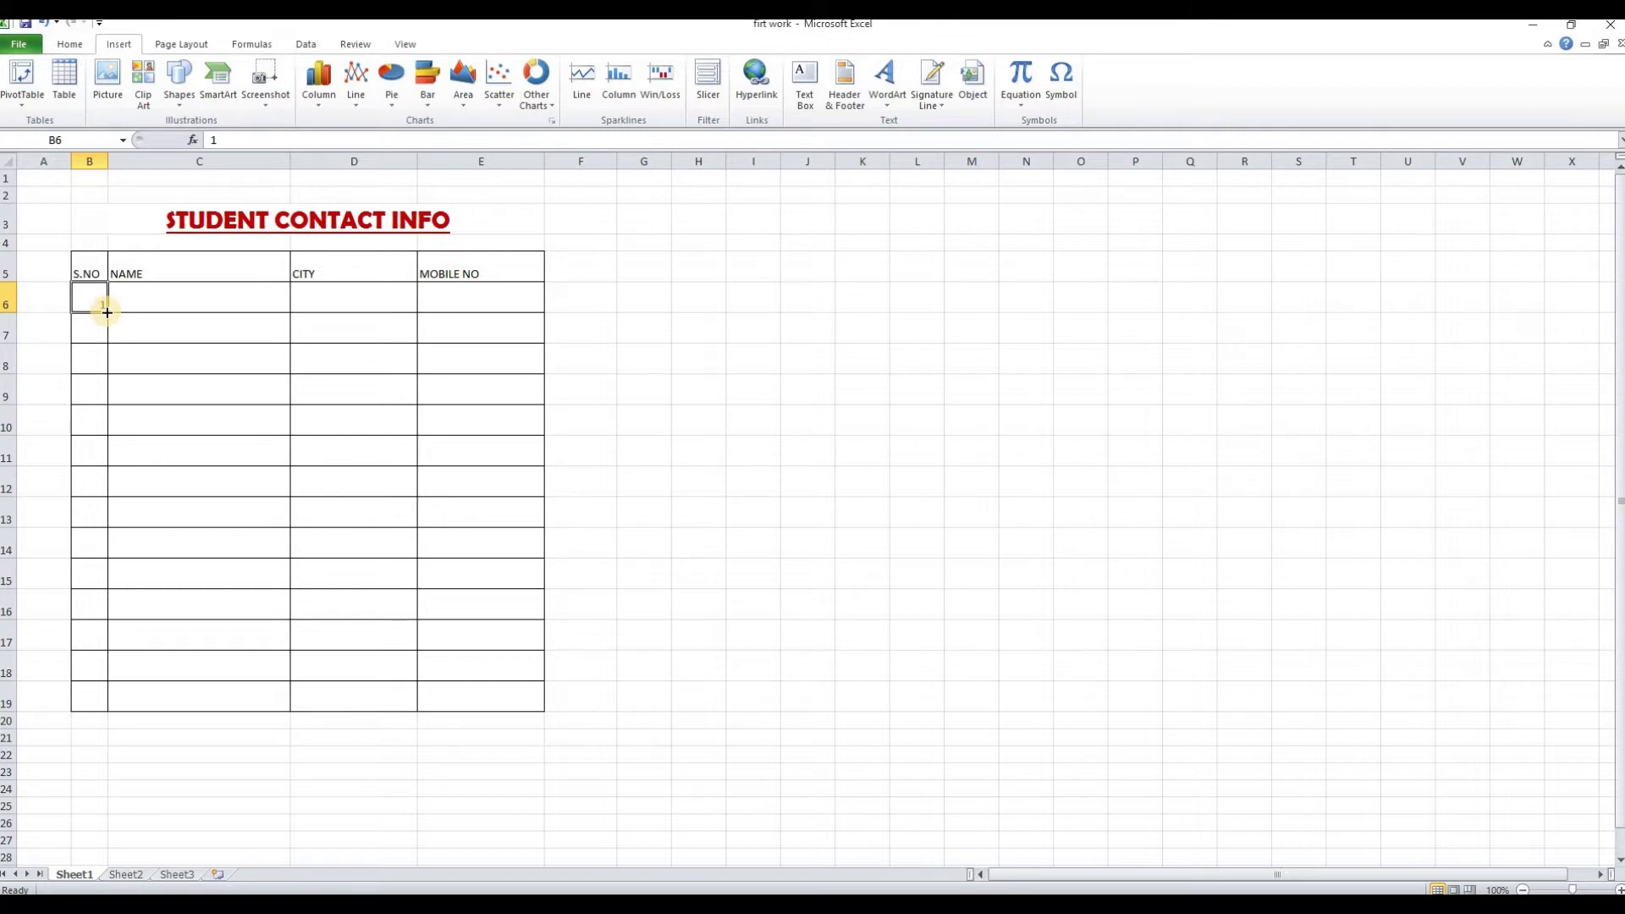
pyautogui.moveTo(106, 312); pyautogui.dragTo(106, 316)
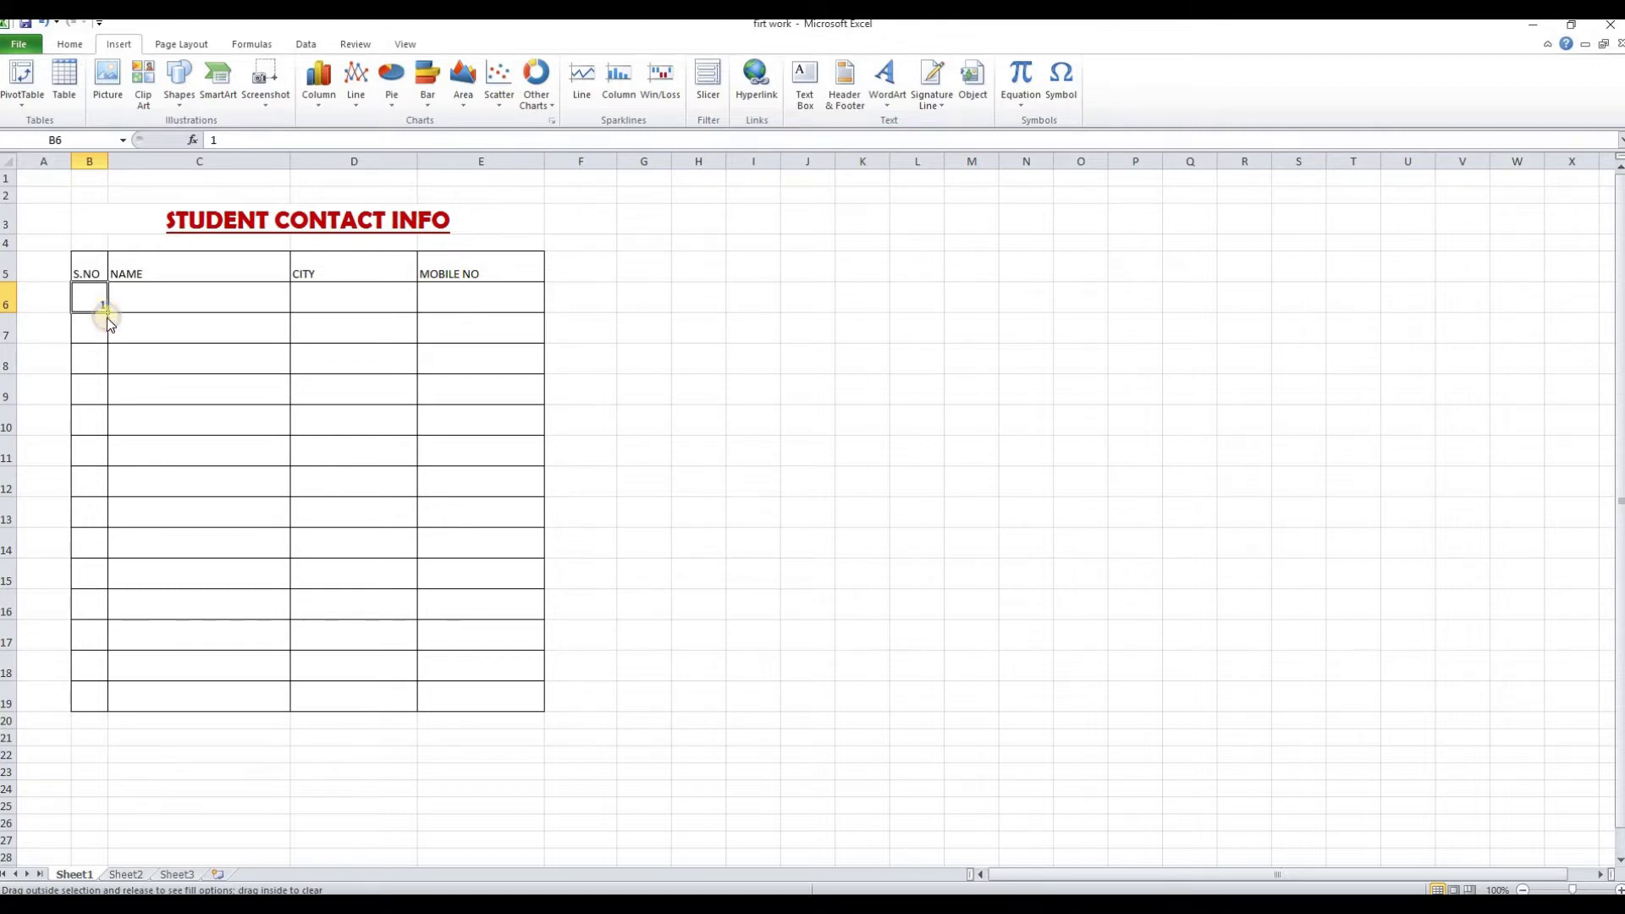
pyautogui.moveTo(104, 378); pyautogui.dragTo(104, 672)
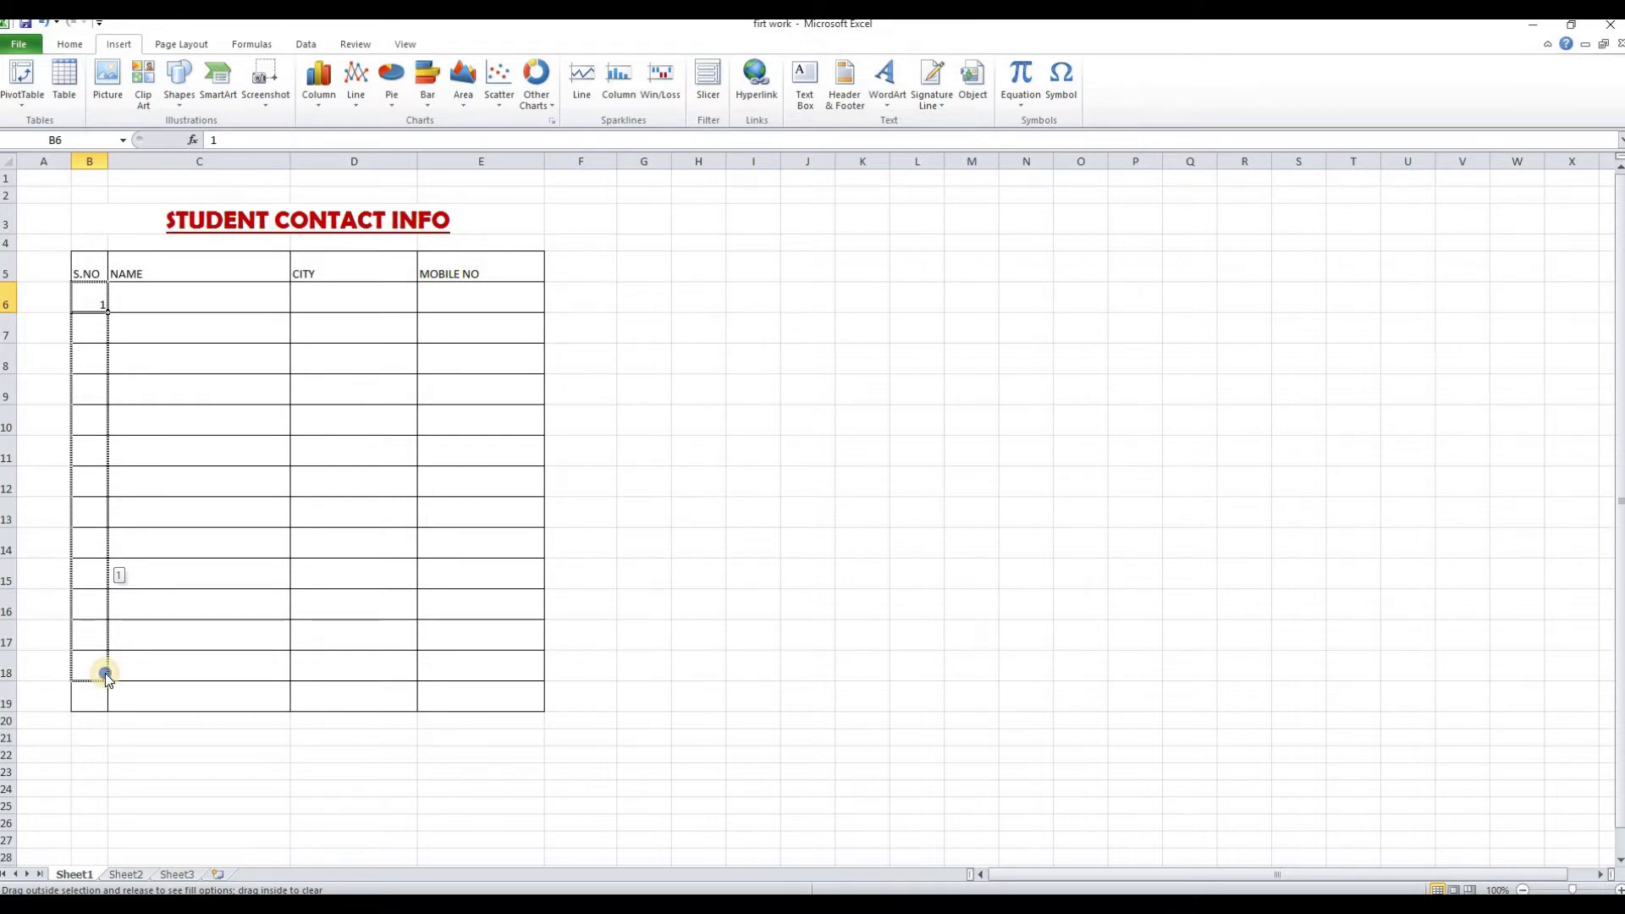
pyautogui.moveTo(105, 673); pyautogui.dragTo(105, 673)
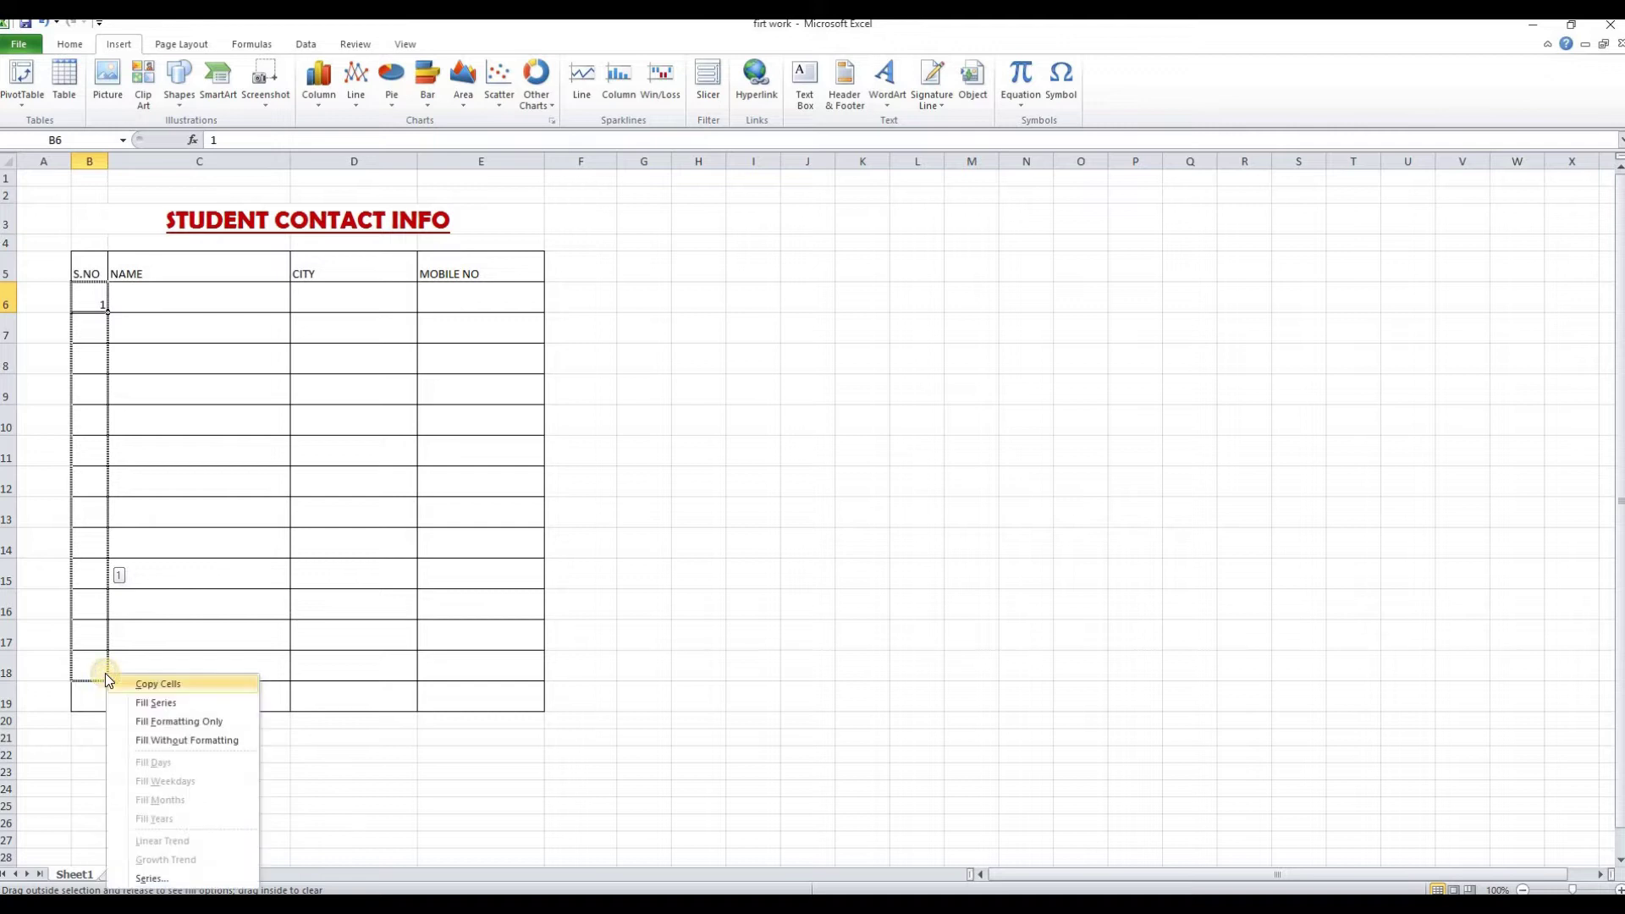
pyautogui.click(169, 703)
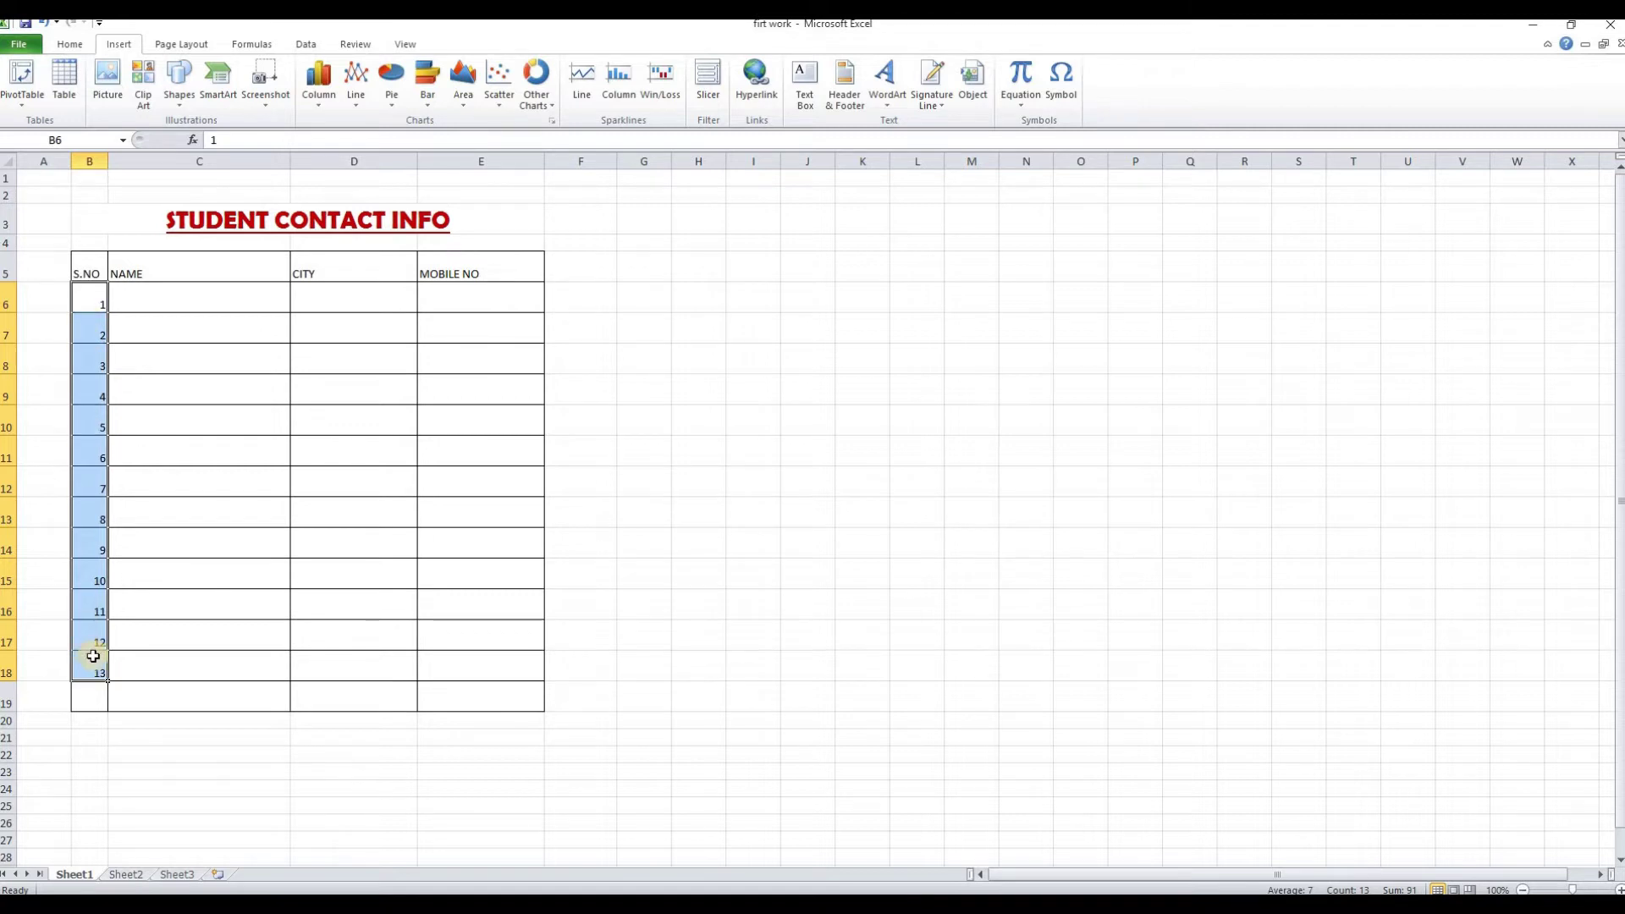
# Centre the S.NO numbers both vertically and horizontally
pyautogui.click(71, 44)
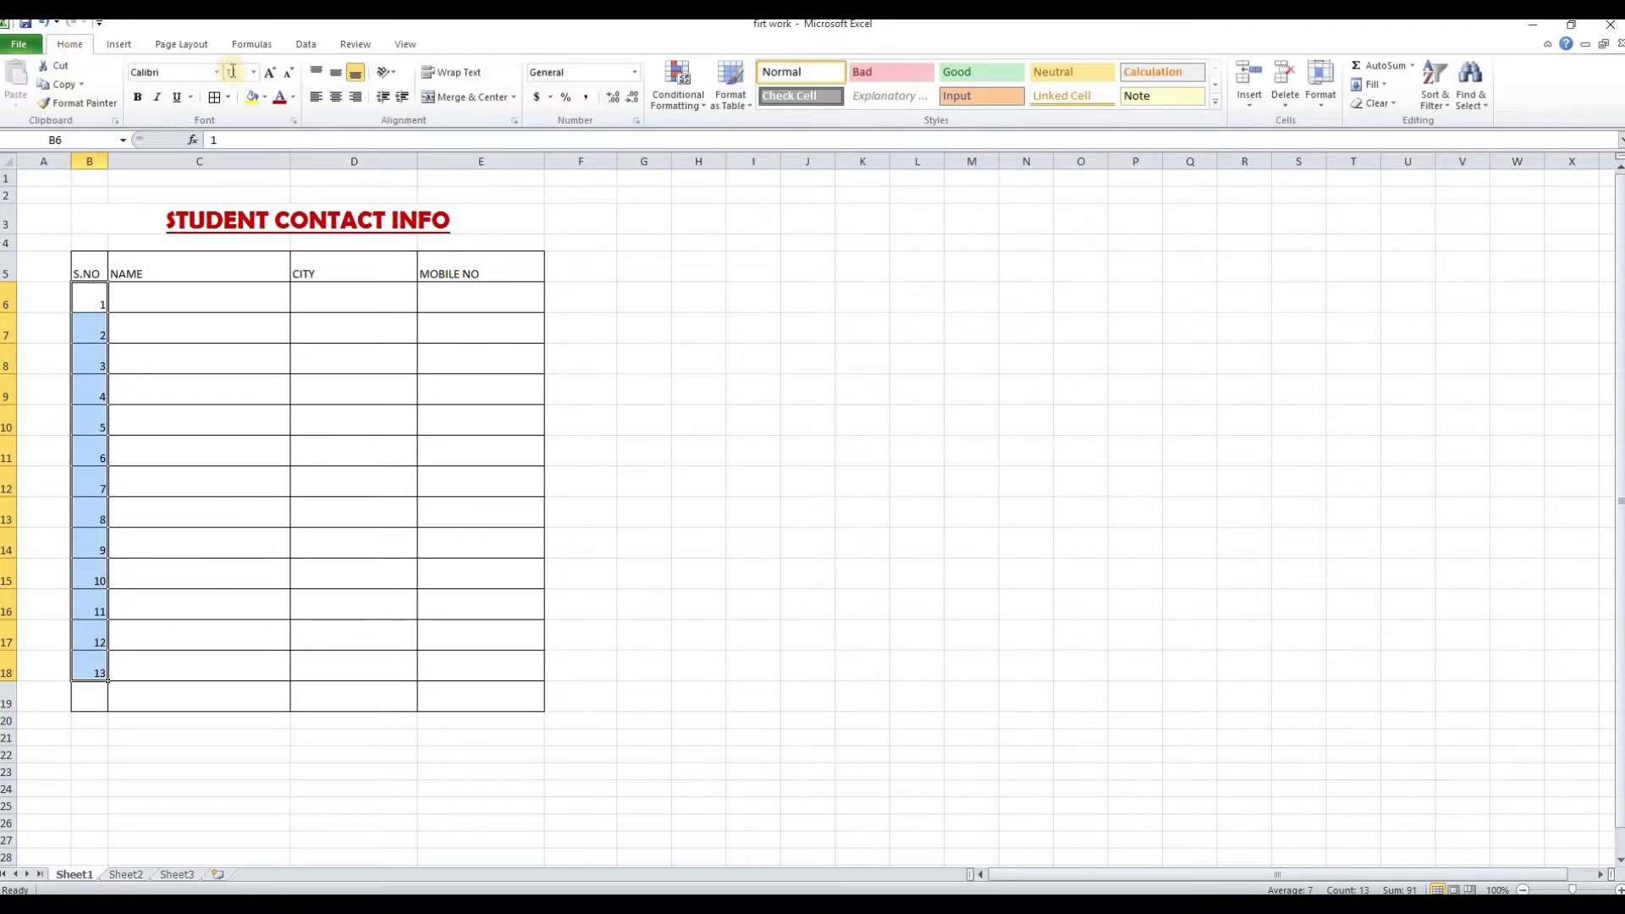
pyautogui.click(336, 75)
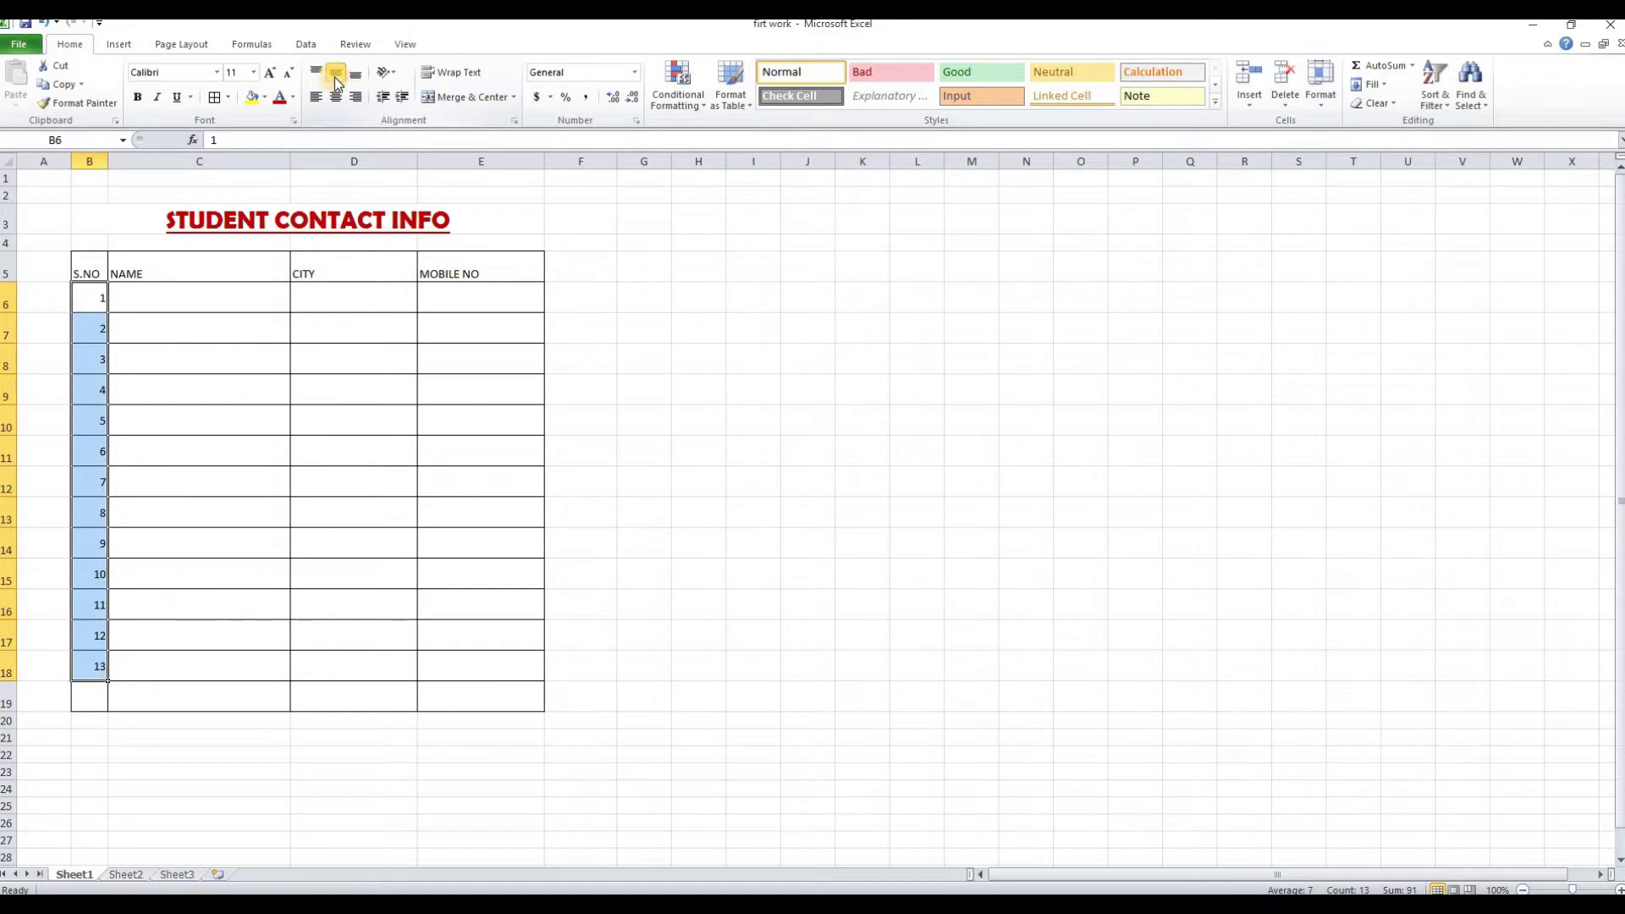
pyautogui.click(337, 97)
# Enter the thirteen student names down the NAME column, C6 to C18
pyautogui.click(142, 298)
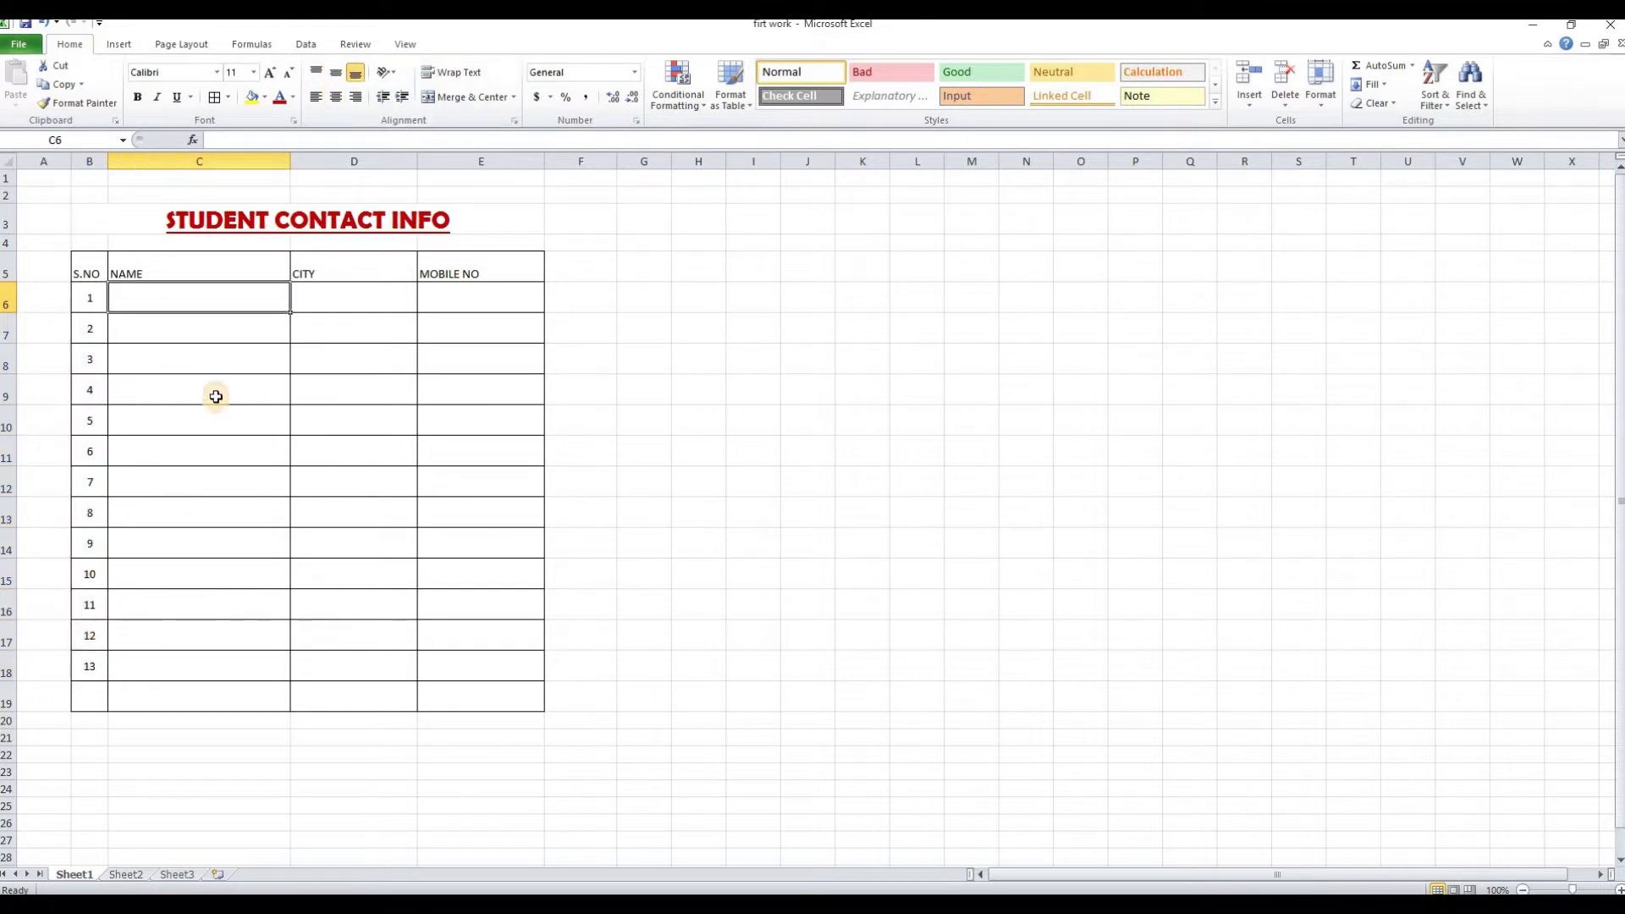
pyautogui.write('ALI')
pyautogui.press('Return')
pyautogui.write('ZAID')
pyautogui.press('Return')
pyautogui.write('ABUBAKAR')
pyautogui.press('Return')
pyautogui.write('NOMAN')
pyautogui.press('Return')
pyautogui.write('FARHAN')
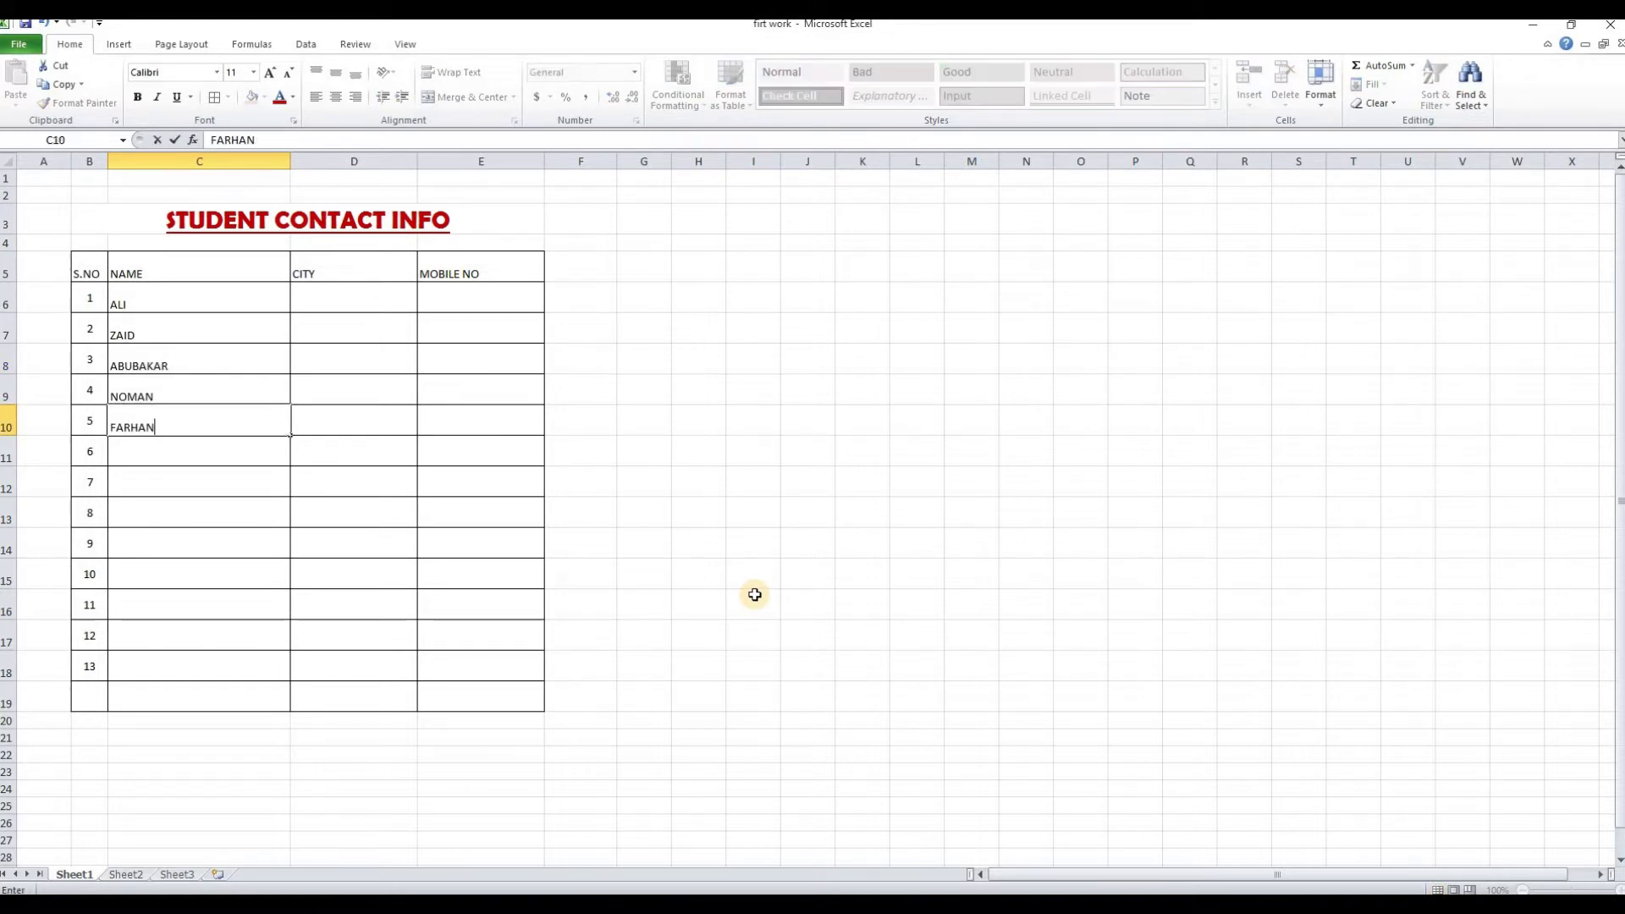
pyautogui.press('Return')
pyautogui.write('JUNAID')
pyautogui.press('Return')
pyautogui.write('UZAIRSHAYAN')
pyautogui.press('Return')
pyautogui.write('ZAHID')
pyautogui.press('Return')
pyautogui.write('WA')
pyautogui.write('HID')
pyautogui.press('Return')
pyautogui.write('KAMRAN')
pyautogui.press('Return')
pyautogui.write('ZIA')
pyautogui.press('Return')
# Enter ISLAMABAD as the first city in D6
pyautogui.click(385, 294)
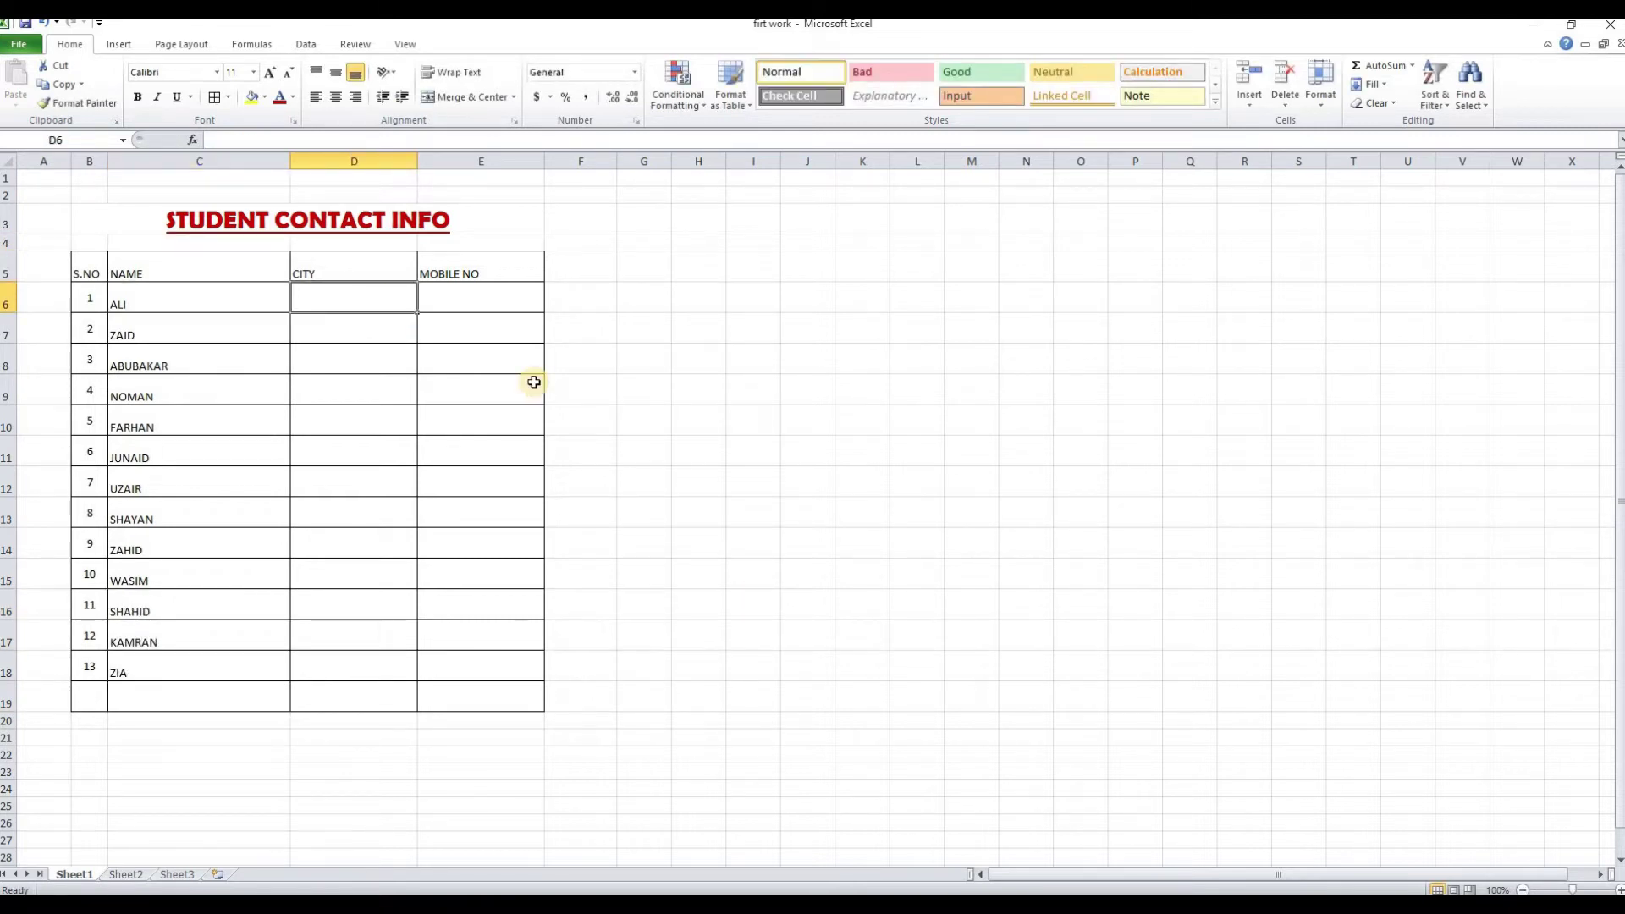
pyautogui.write('ISLAMABAD')
pyautogui.press('Return')
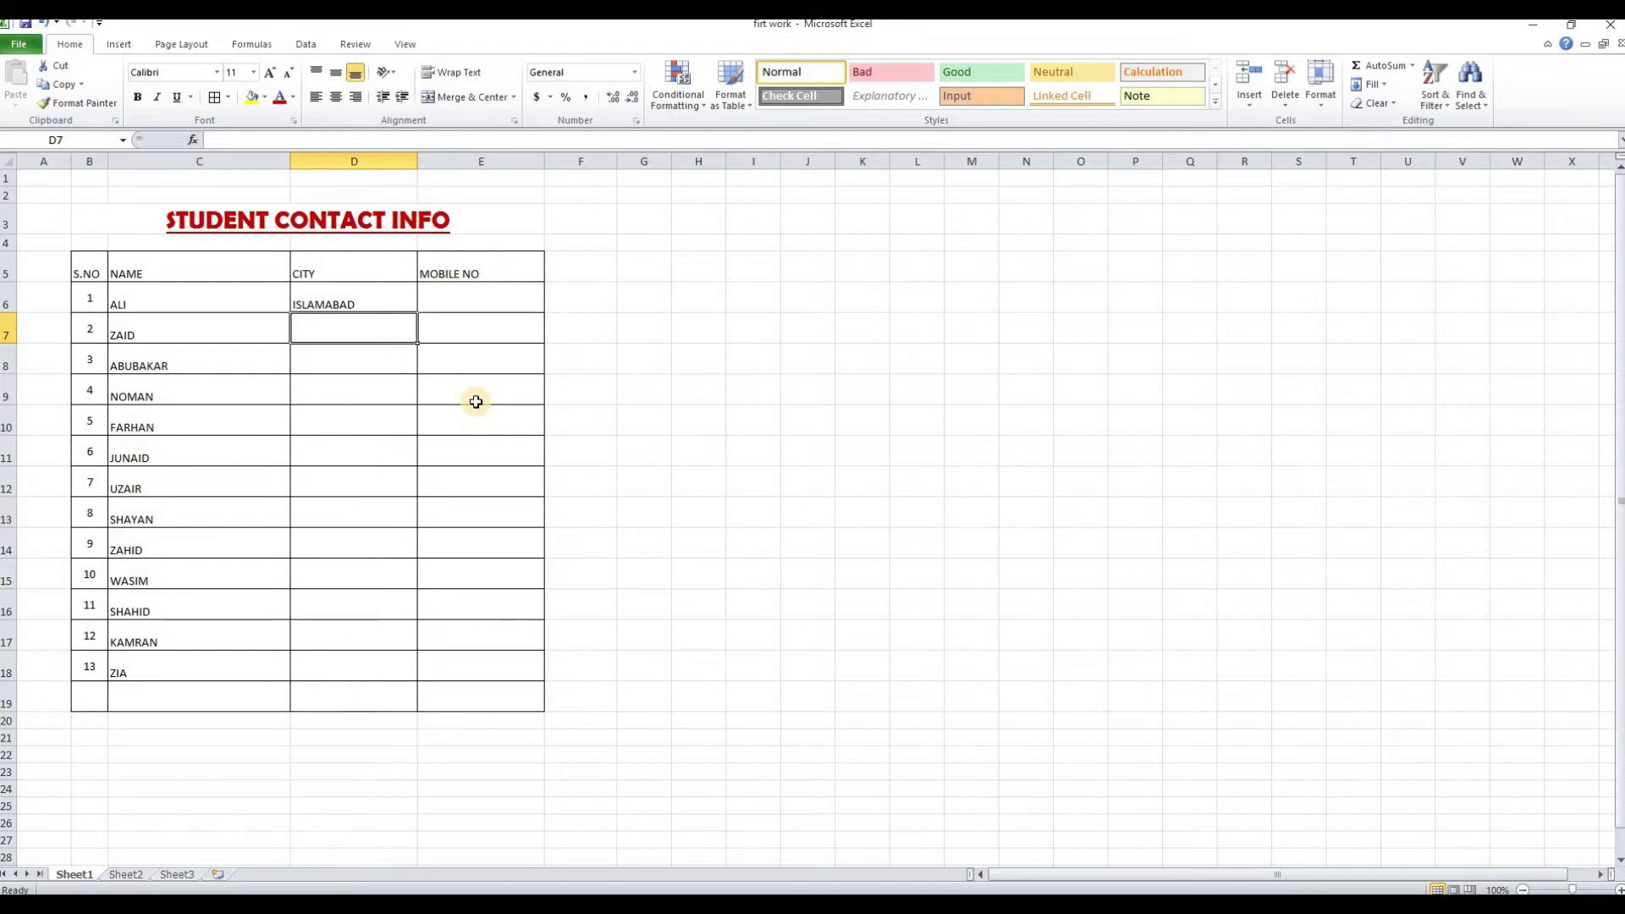
# Try copying ISLAMABAD down from the cell above, then clear the duplicated city cells
pyautogui.hotkey('ctrl', 'shift', "'")
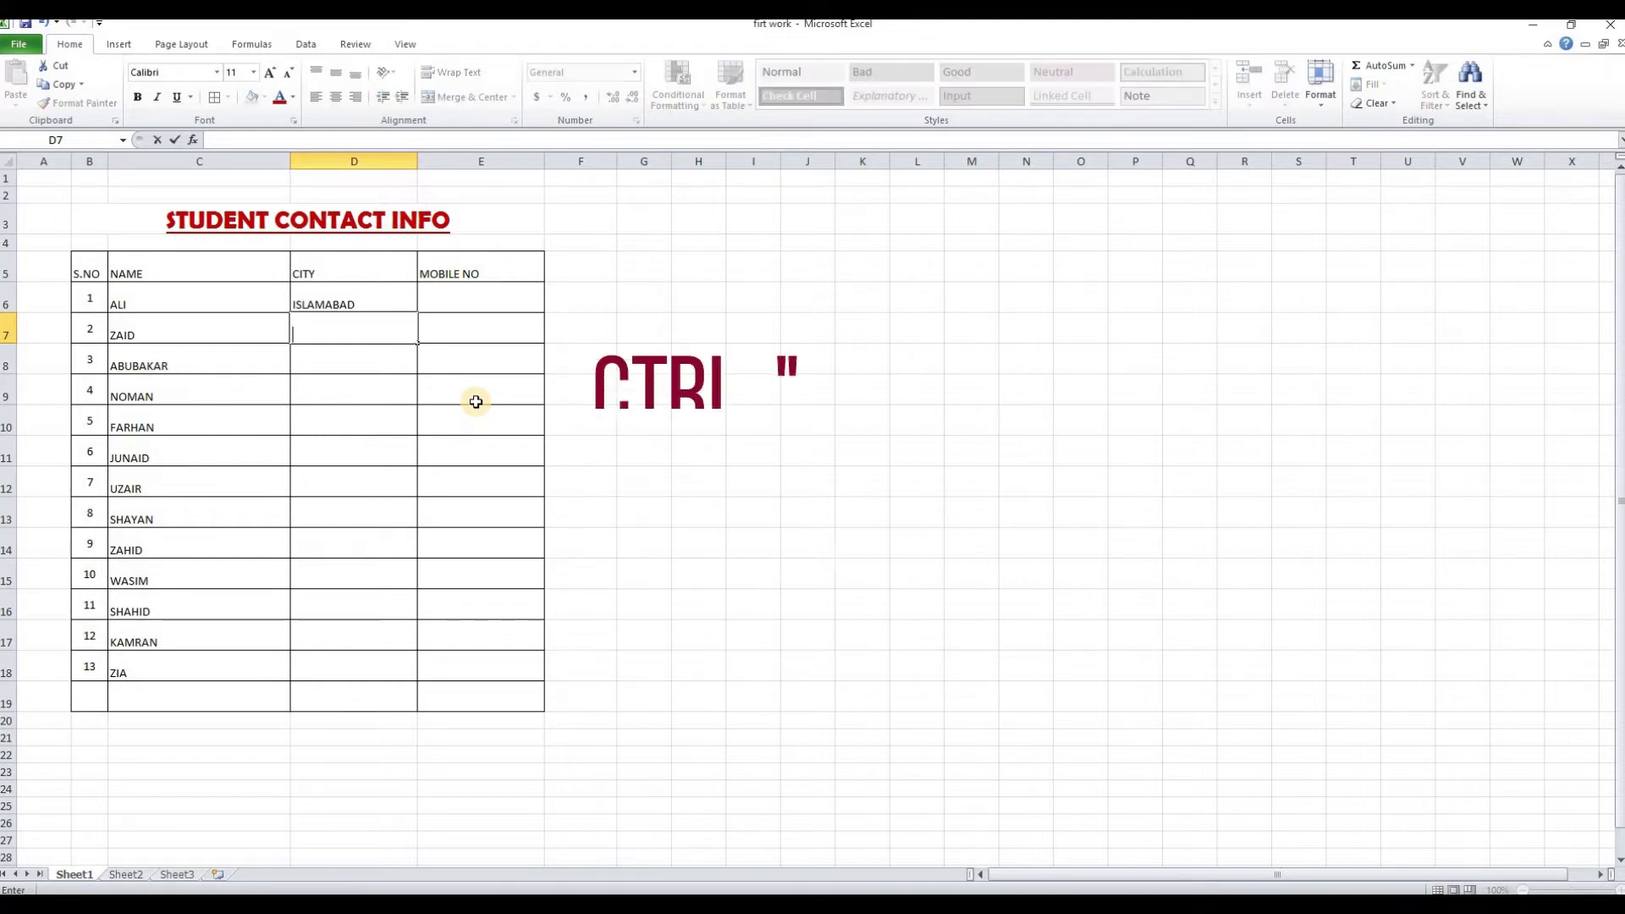
pyautogui.hotkey('ctrl', 'shift', "'")
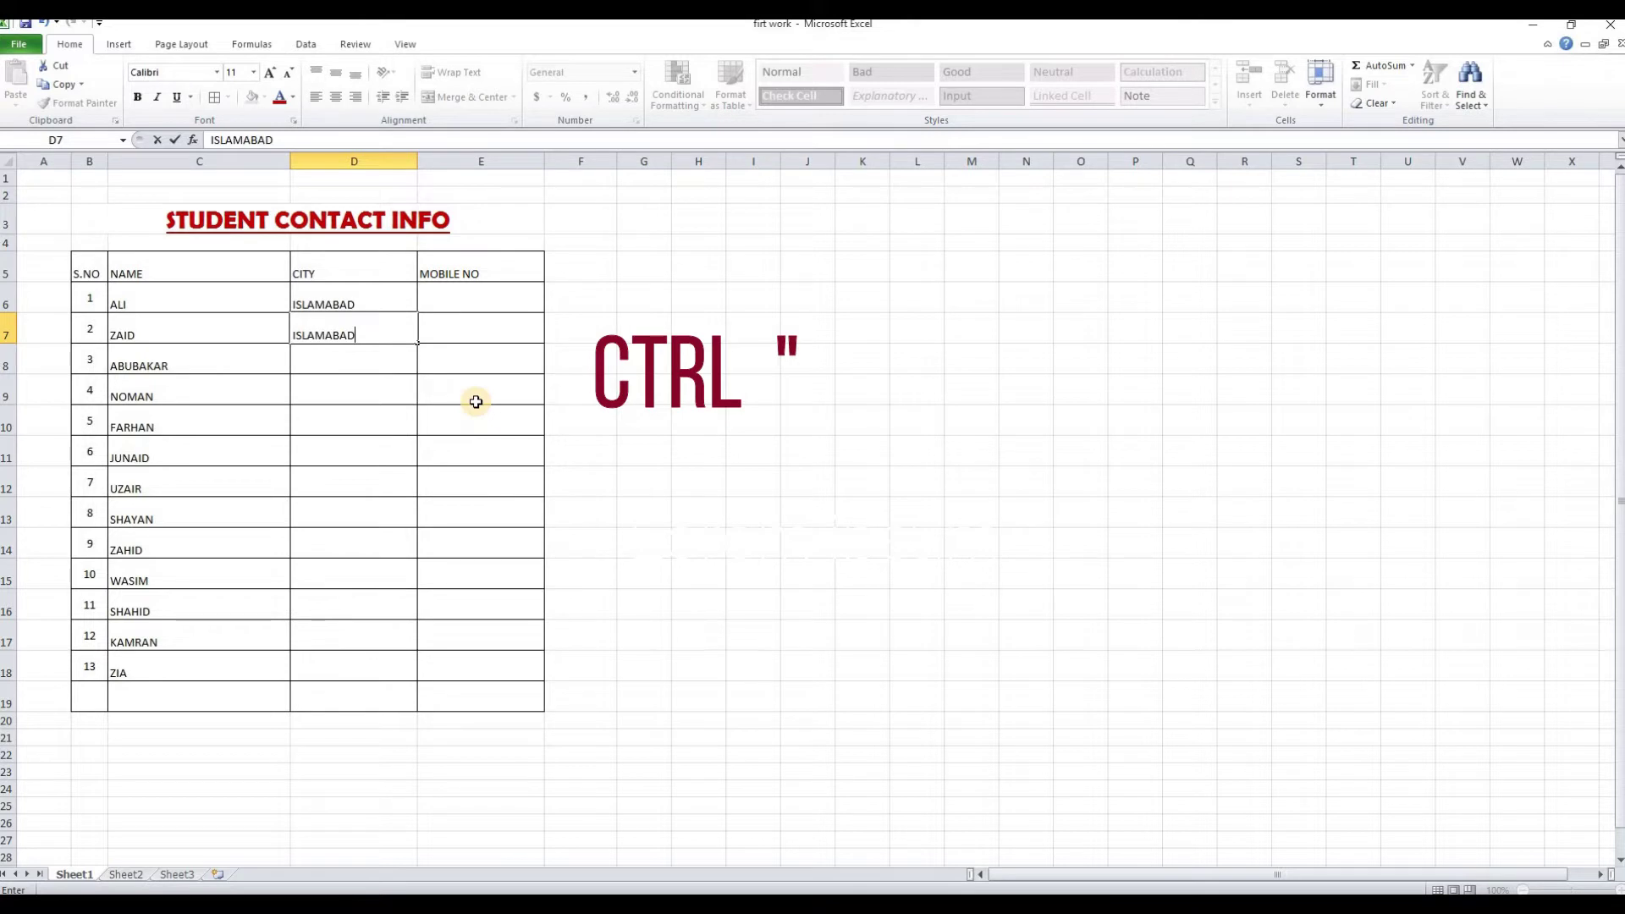
pyautogui.press('Return')
pyautogui.hotkey('ctrl', 'shift', "'")
pyautogui.press('Return')
pyautogui.hotkey('ctrl', 'shift', "'")
pyautogui.press('BackSpace')
pyautogui.press('BackSpace')
pyautogui.press('BackSpace')
pyautogui.press('BackSpace')
pyautogui.press('BackSpace')
pyautogui.press('BackSpace')
pyautogui.press('BackSpace')
pyautogui.press('BackSpace')
pyautogui.press('BackSpace')
pyautogui.moveTo(367, 334); pyautogui.dragTo(366, 364)
pyautogui.press('Delete')
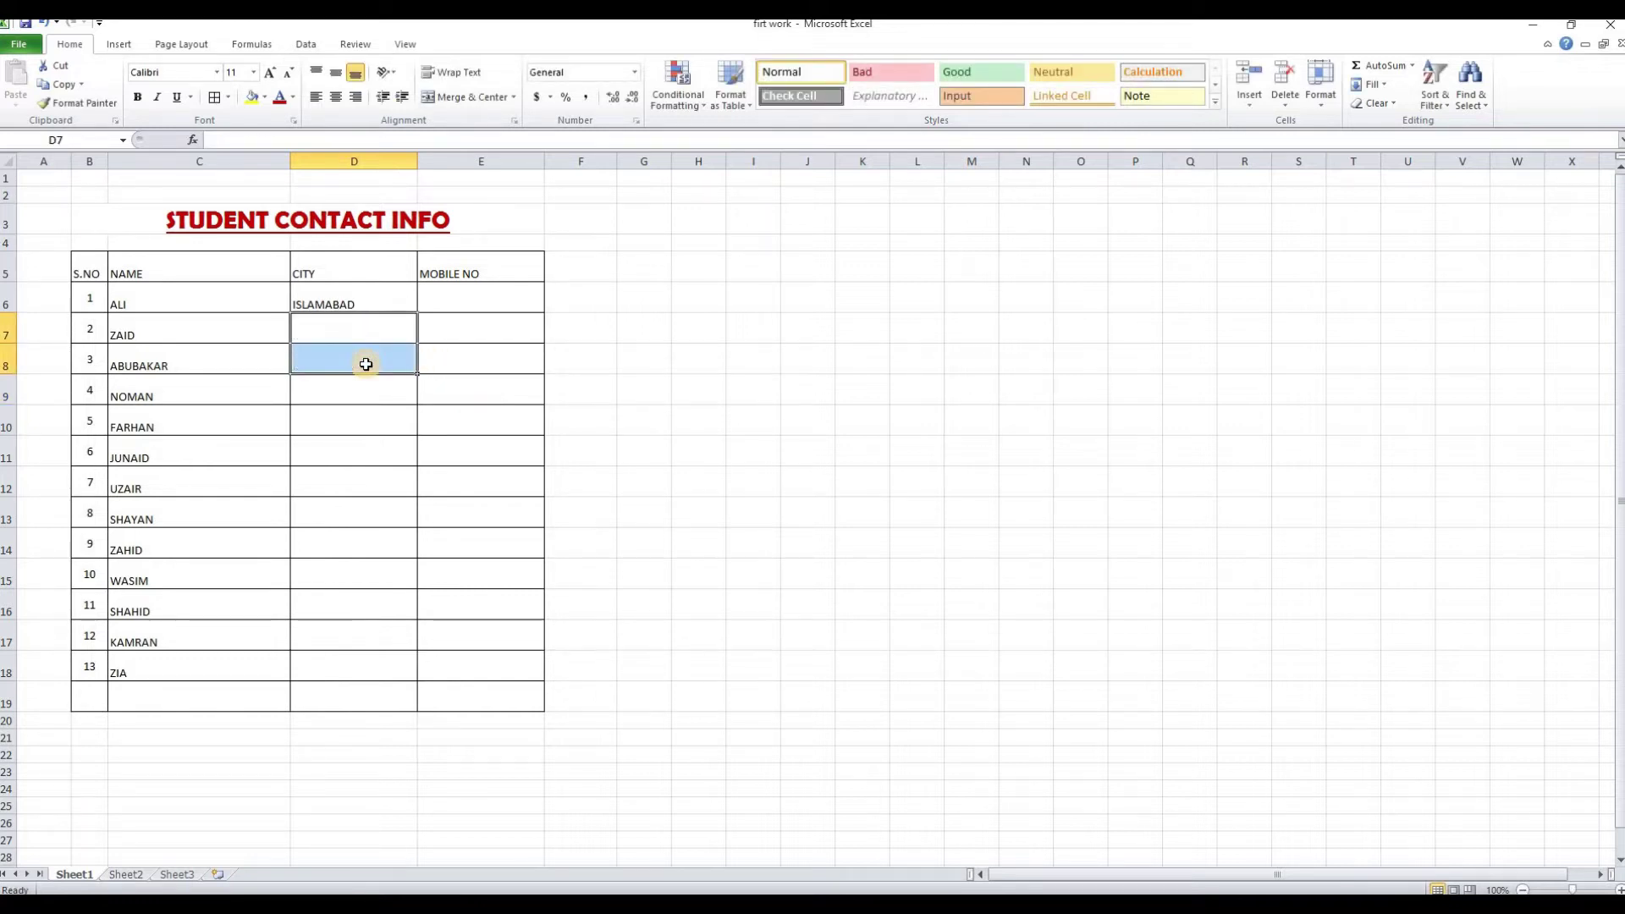
pyautogui.click(366, 334)
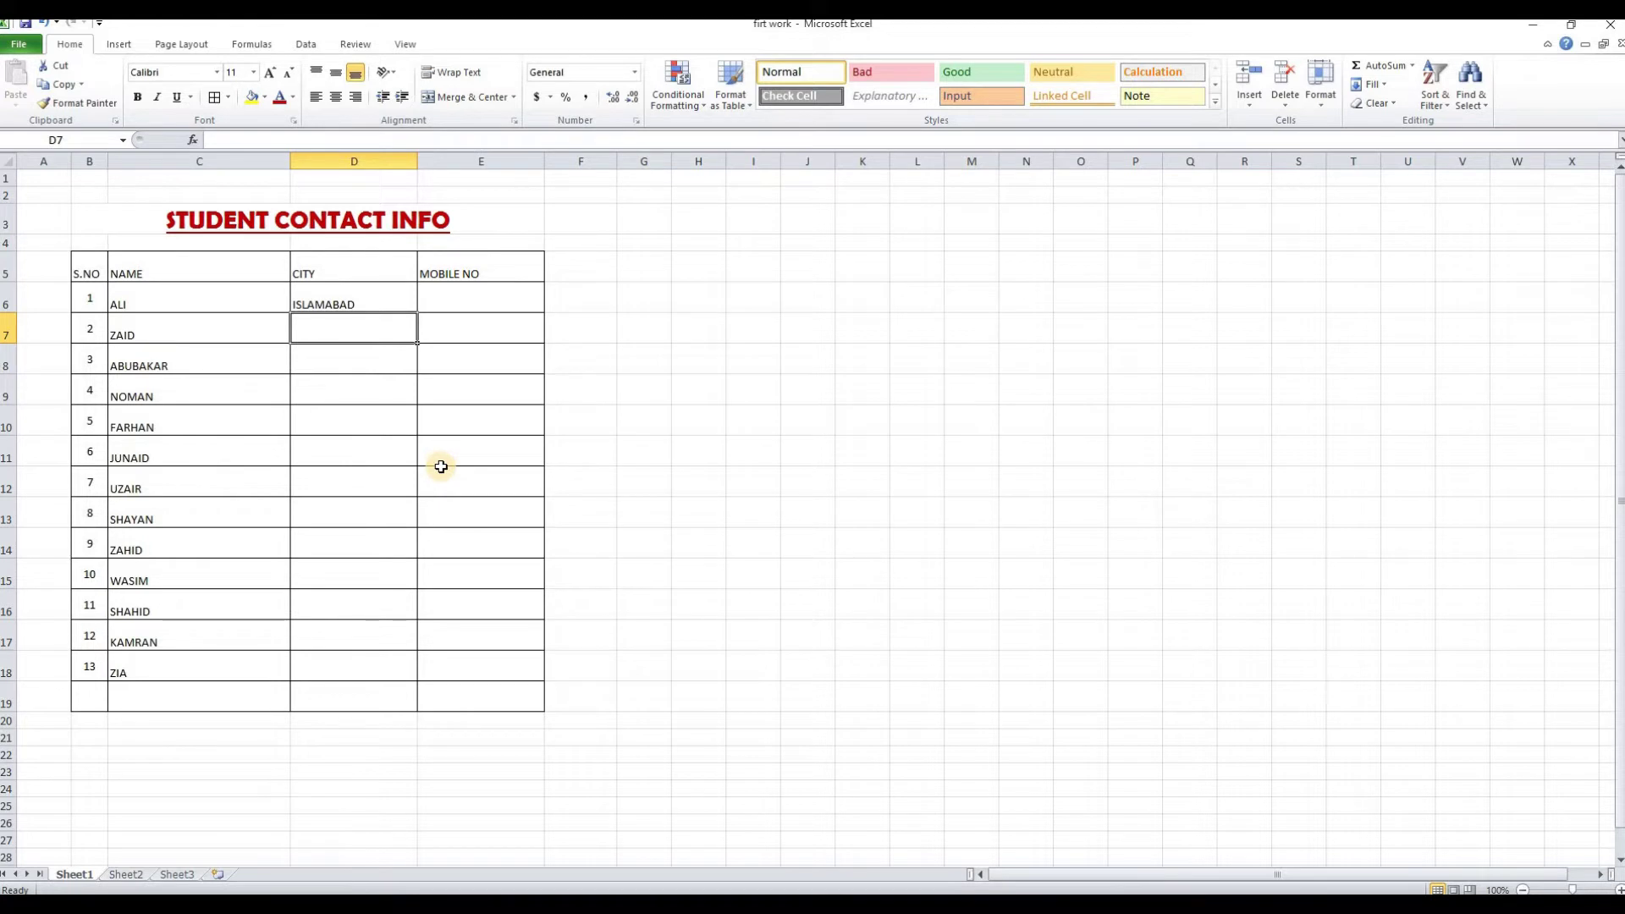
# Enter KARACHI, LAHORE, MULTAN, FAISALABAD and MULTAN as the next five cities
pyautogui.write('KARACHI')
pyautogui.press('Return')
pyautogui.write('LAHORE')
pyautogui.press('Return')
pyautogui.write('MULTAN')
pyautogui.press('Return')
pyautogui.write('FAISALABAD')
pyautogui.press('Return')
pyautogui.write('MULTAN')
pyautogui.press('Return')
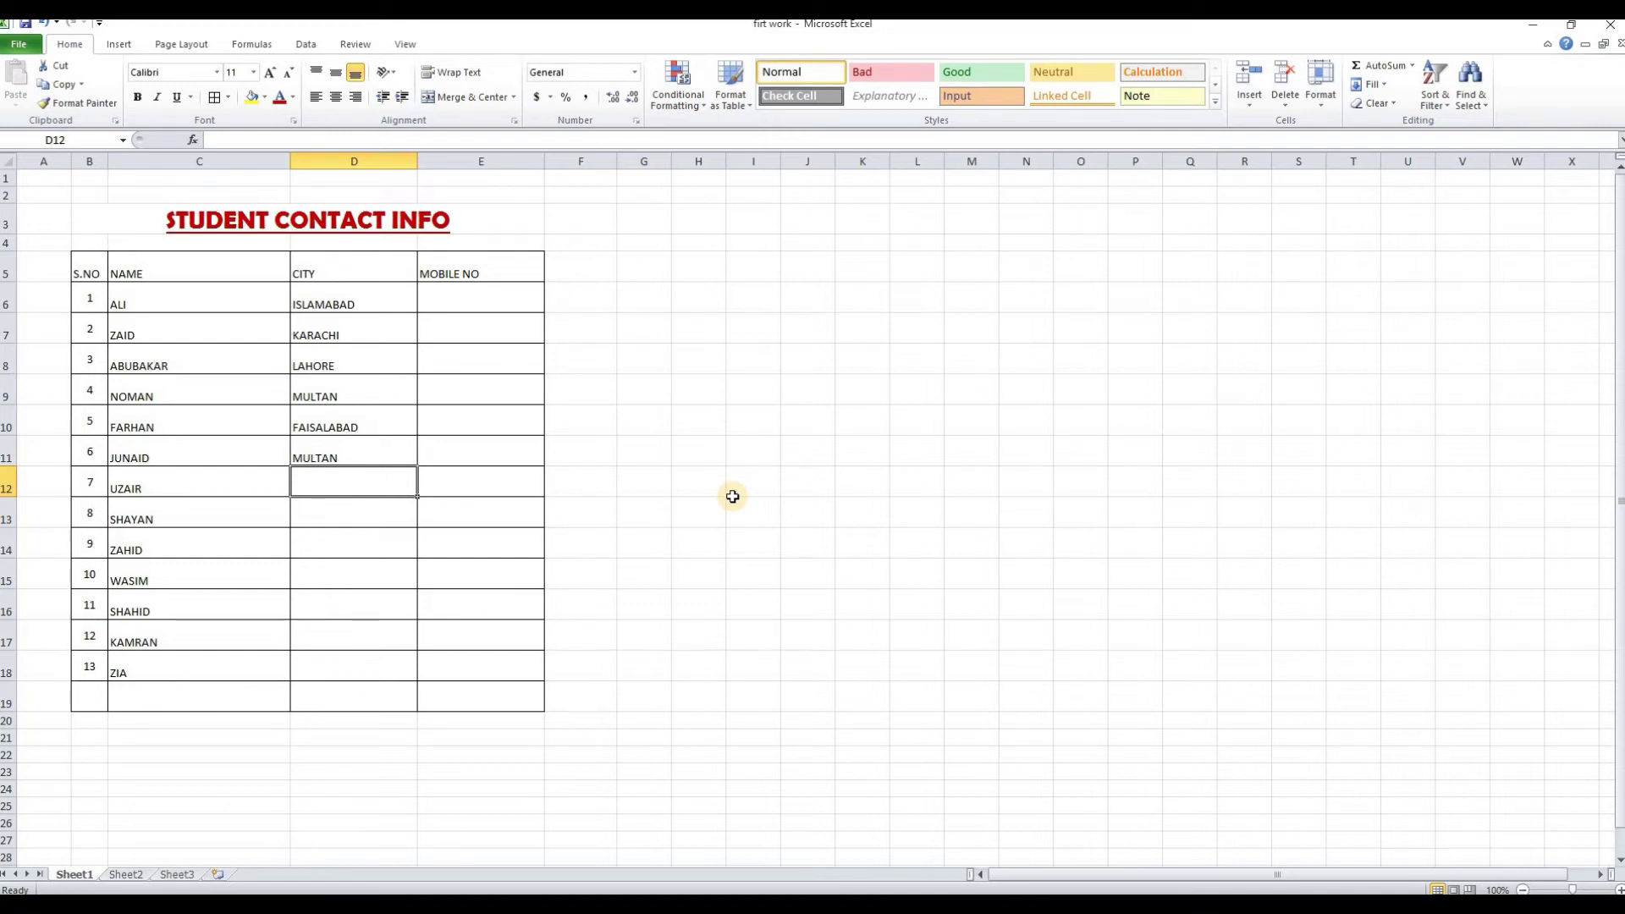
# Add ISLAMABAD, FAISALABAD, KARACHI, LAHORE via AutoComplete, then NOWSHERA, PABBI and KOHAT
pyautogui.write('ISLAMABAD')
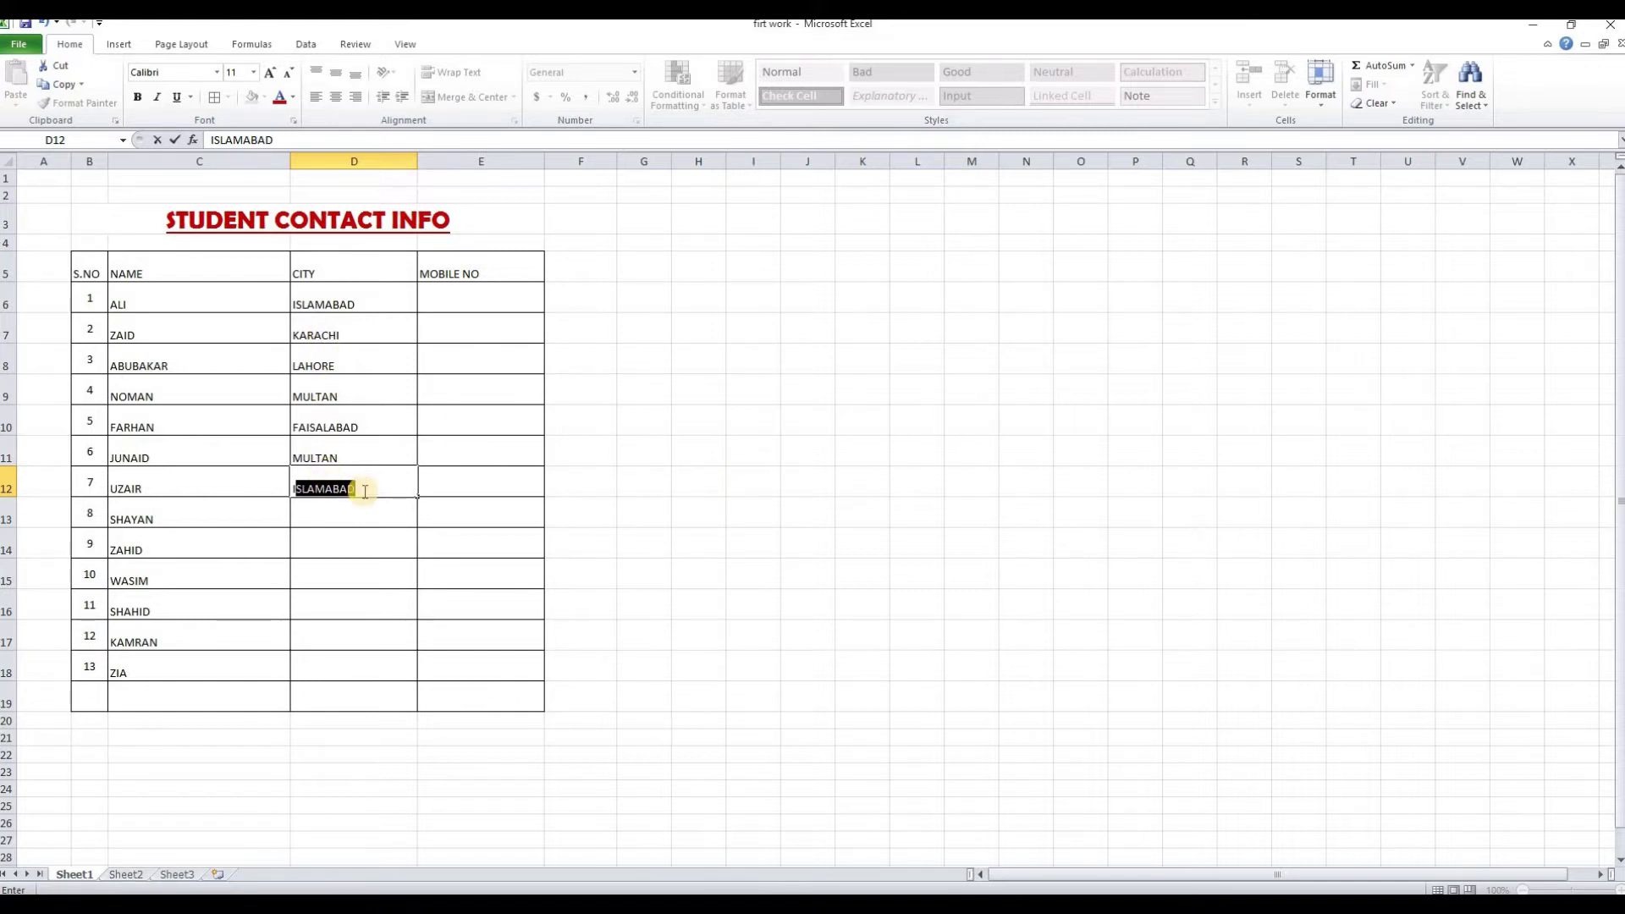
pyautogui.press('Return')
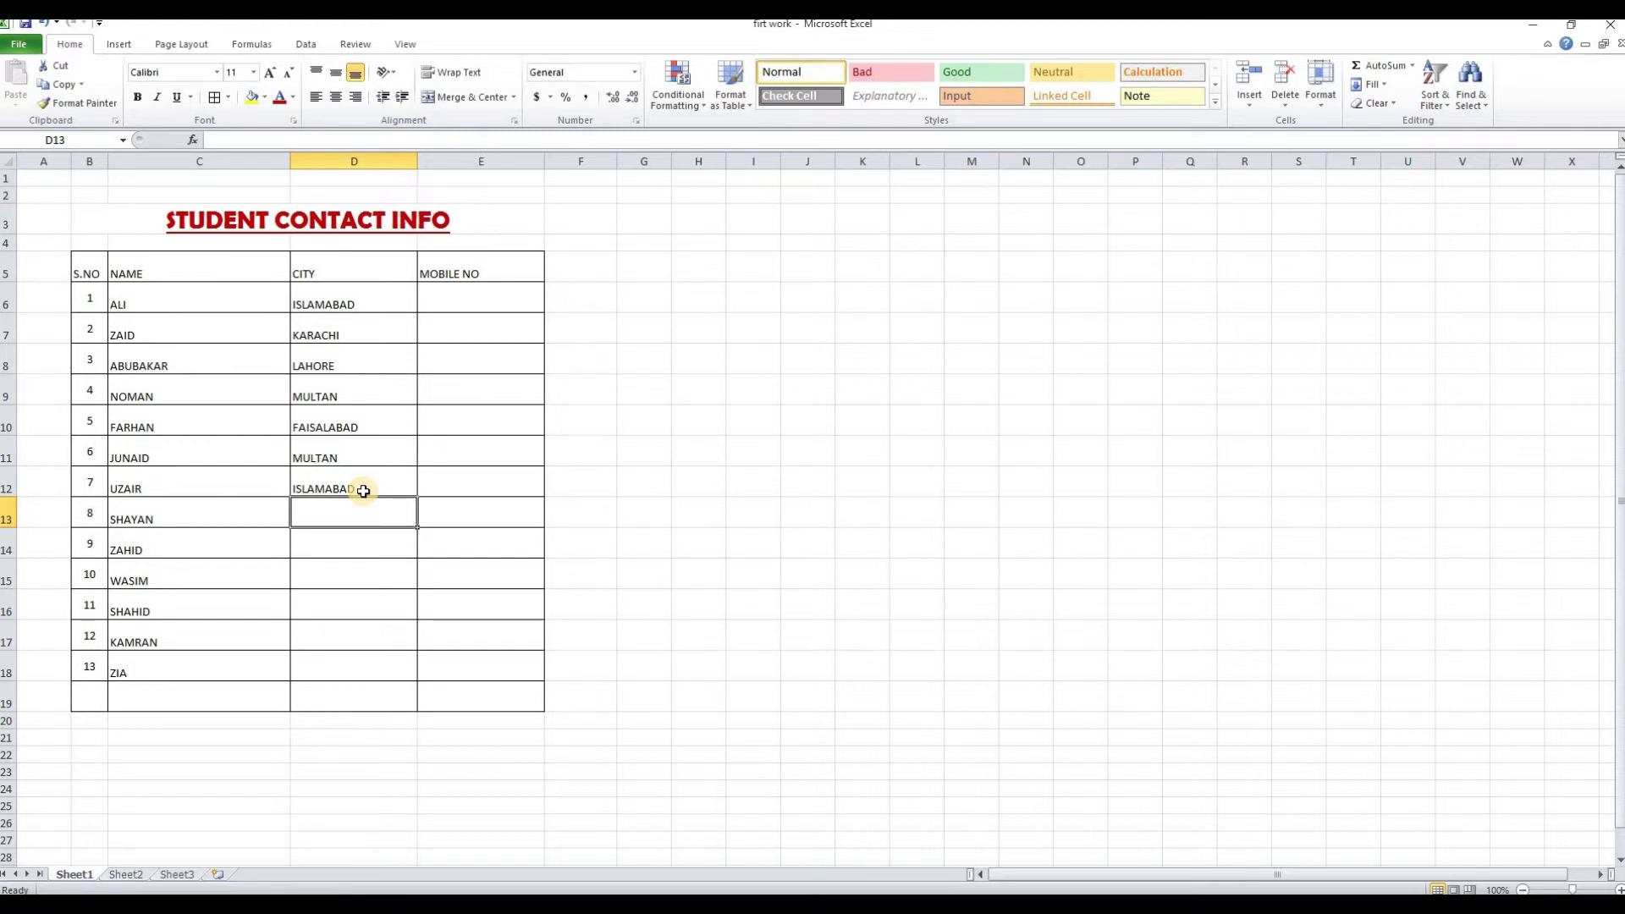
pyautogui.write('F')
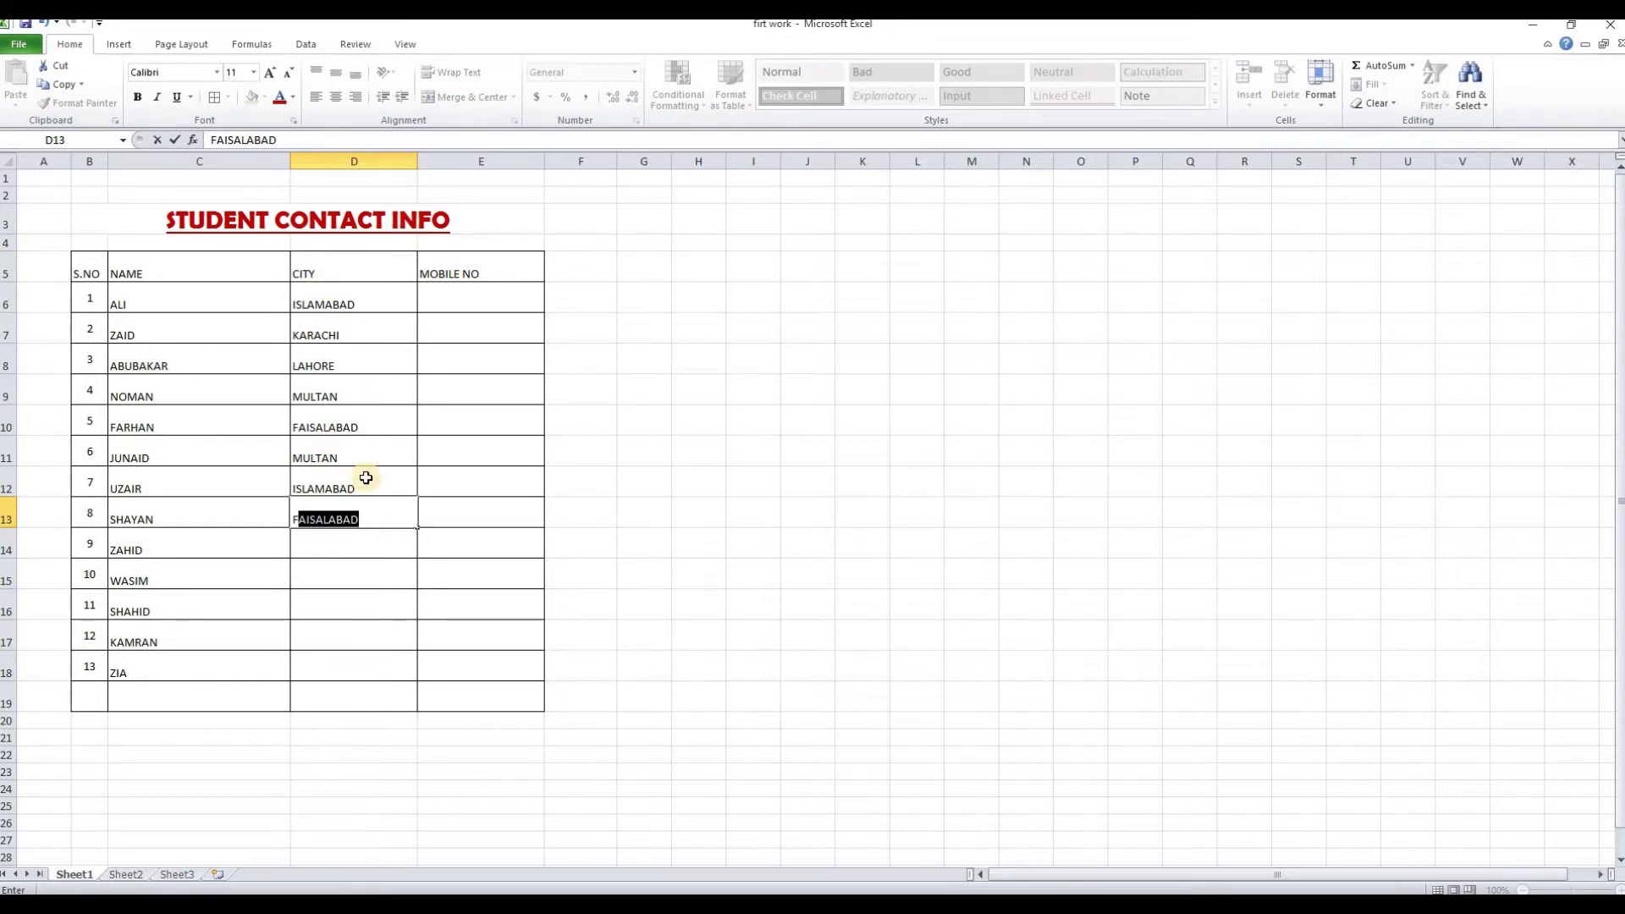
pyautogui.press('Return')
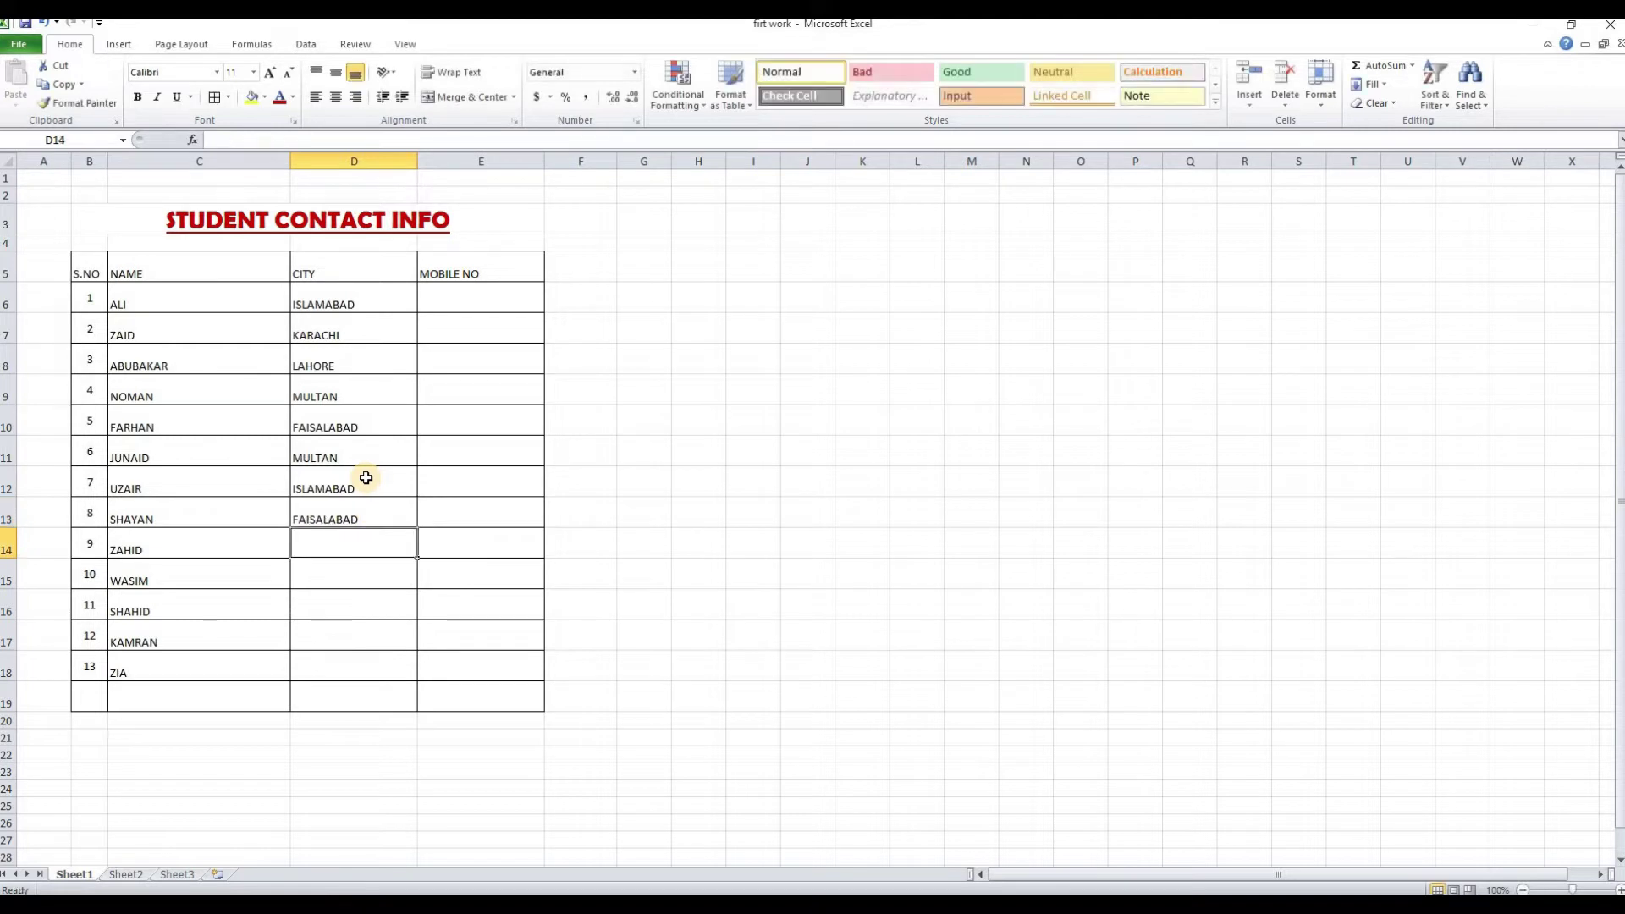
pyautogui.write('K')
pyautogui.press('Return')
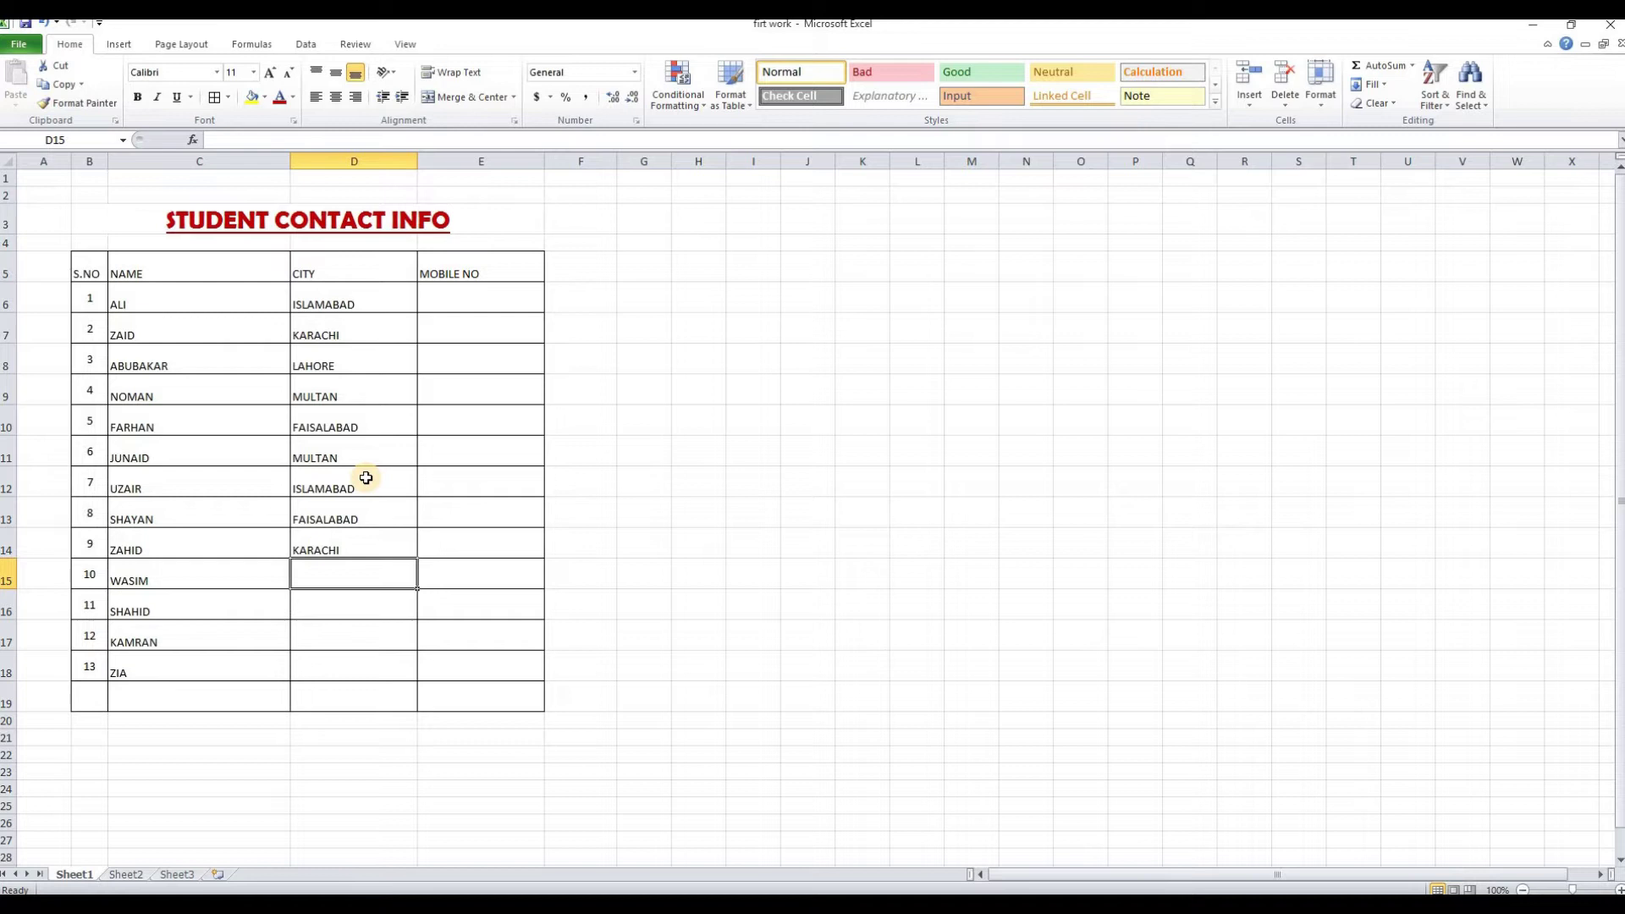
pyautogui.write('L')
pyautogui.press('Return')
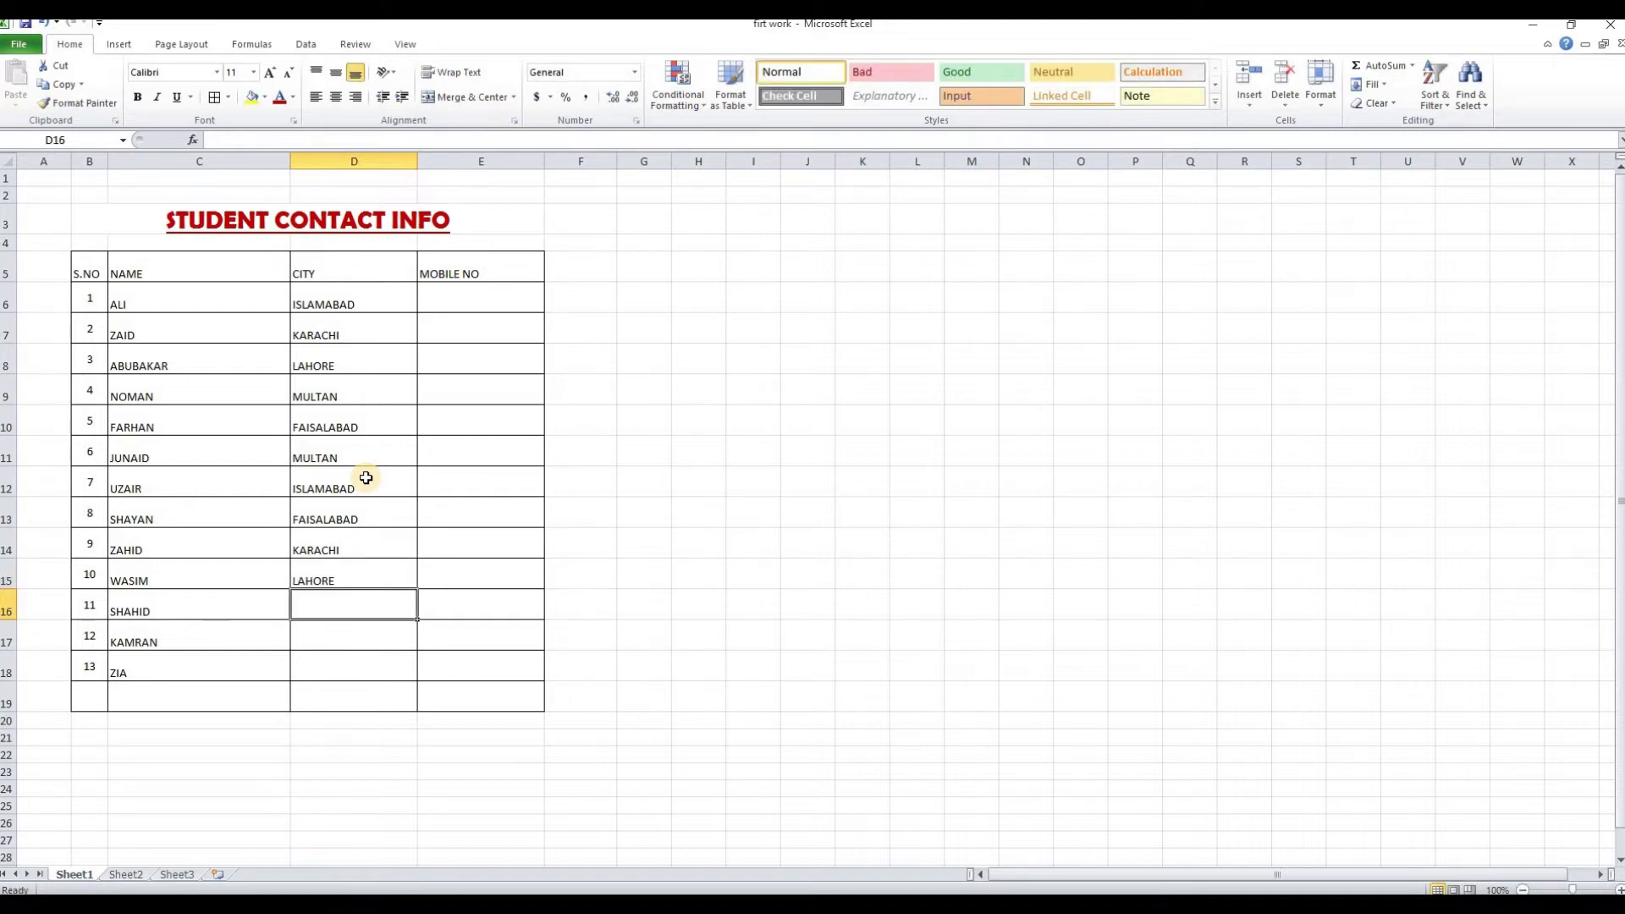
pyautogui.write('N')
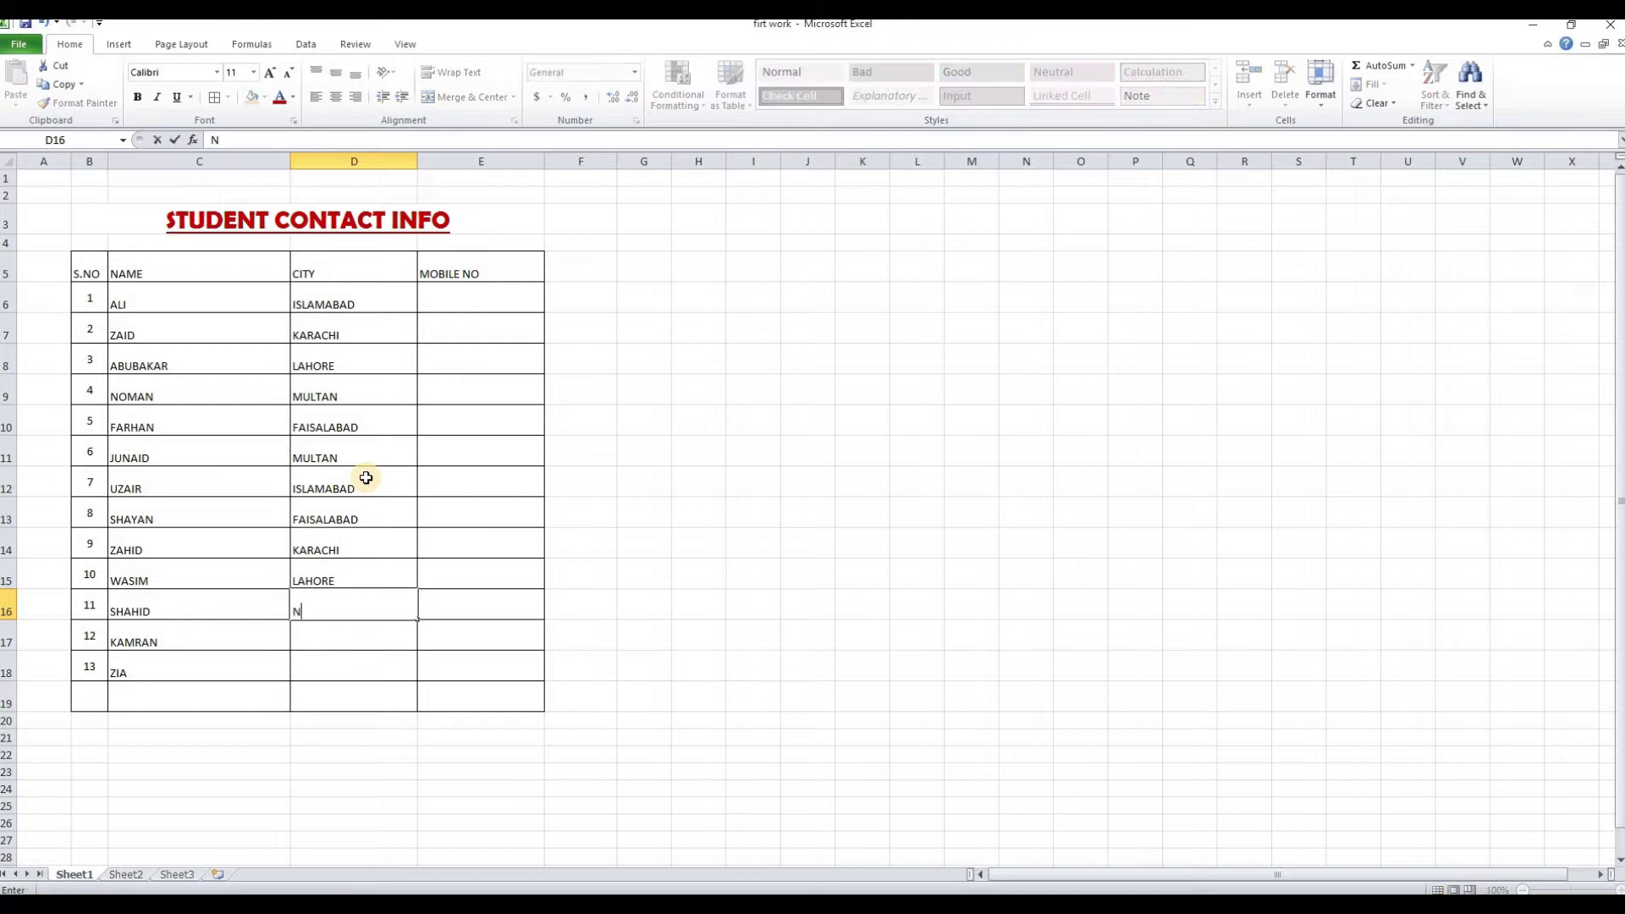
pyautogui.write('OWSHERA')
pyautogui.press('Return')
pyautogui.write('PABBI')
pyautogui.press('Return')
pyautogui.write('KOHAT')
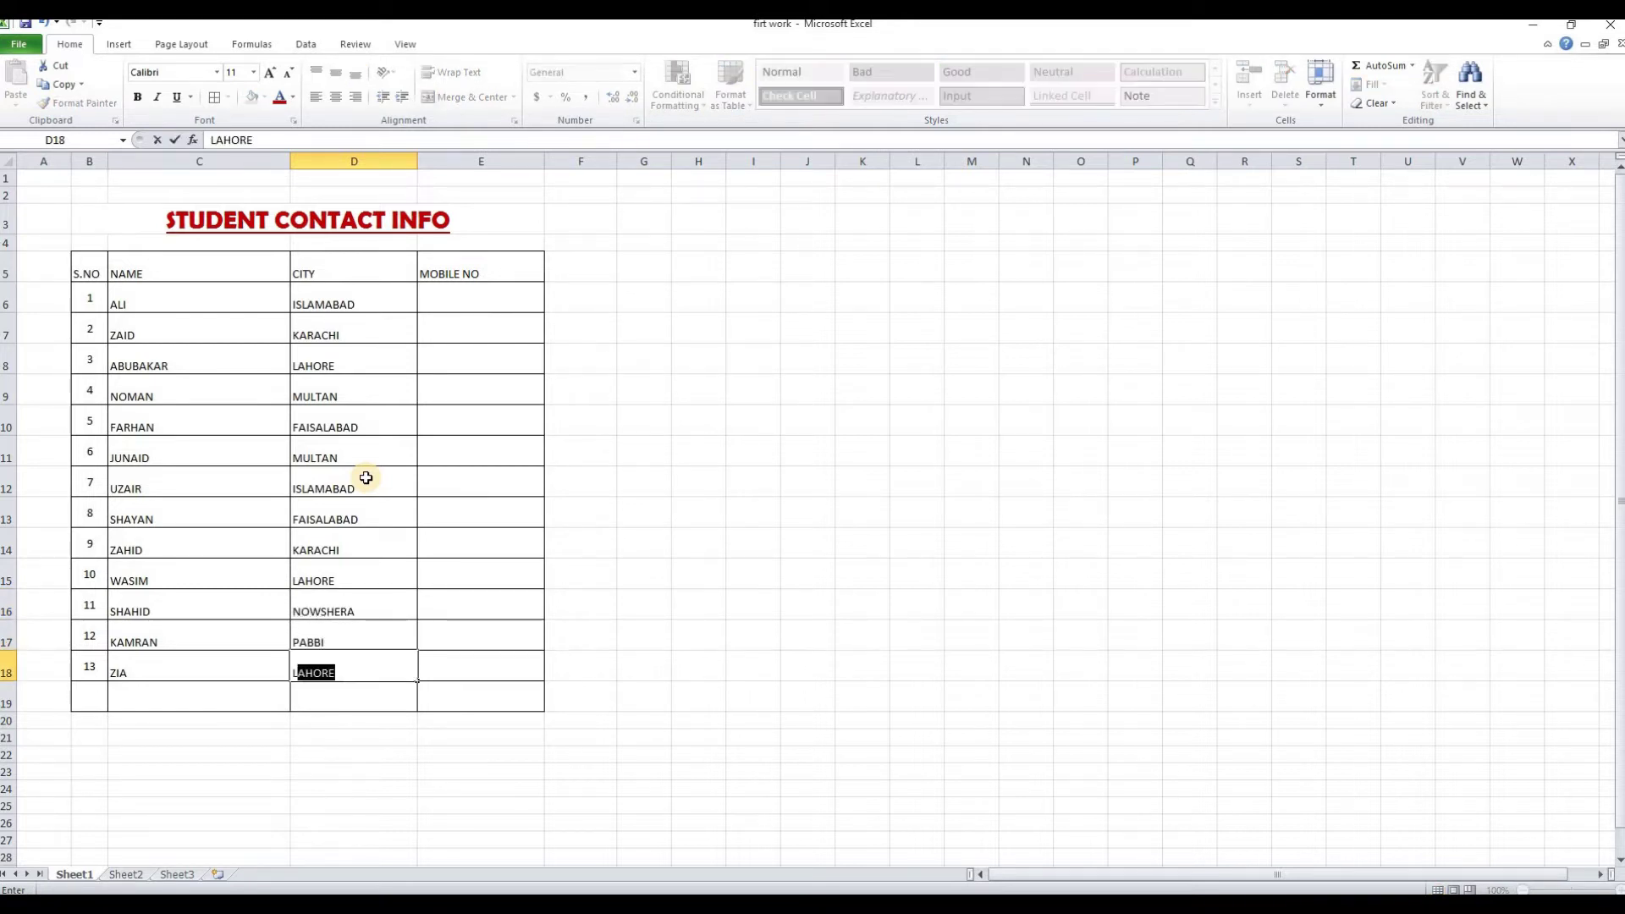
pyautogui.click(481, 298)
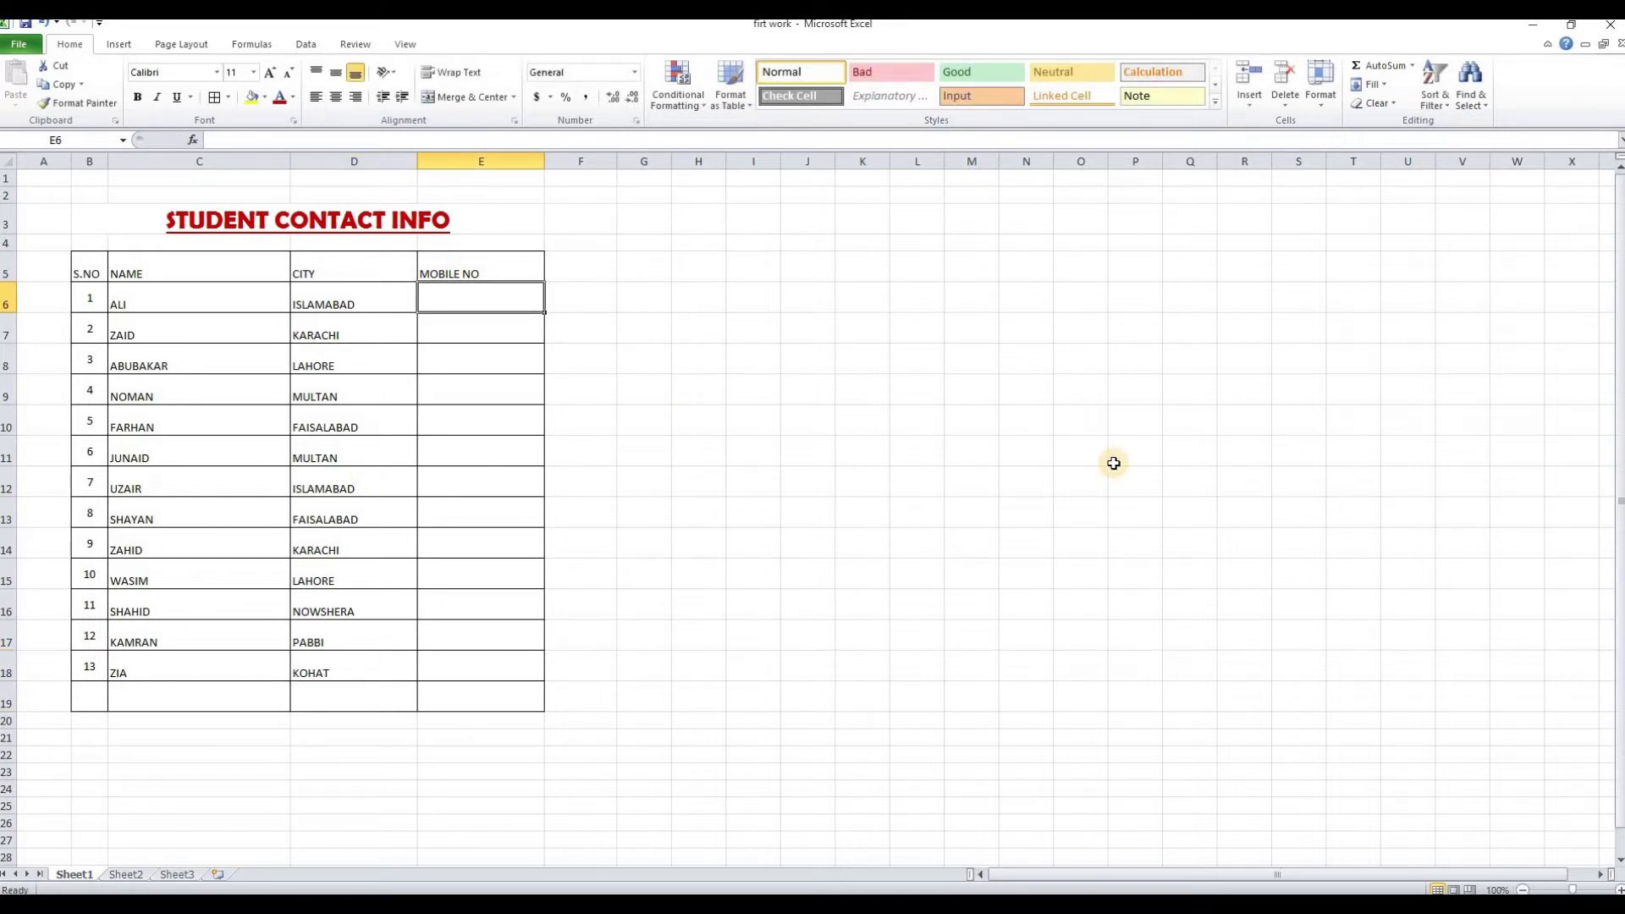
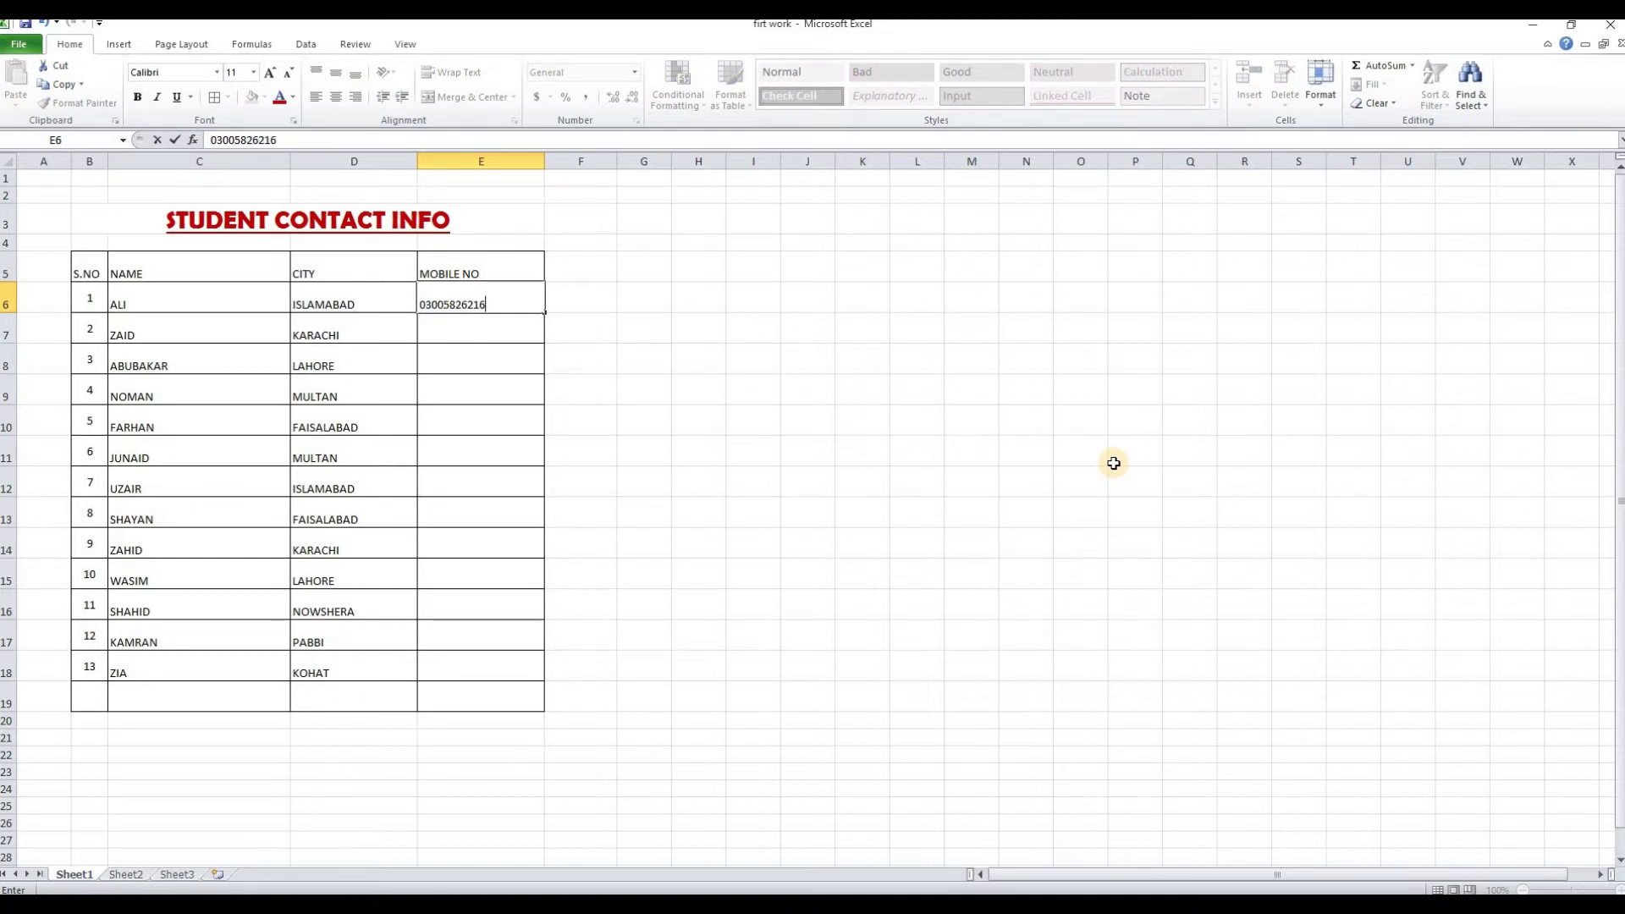
pyautogui.press('Return')
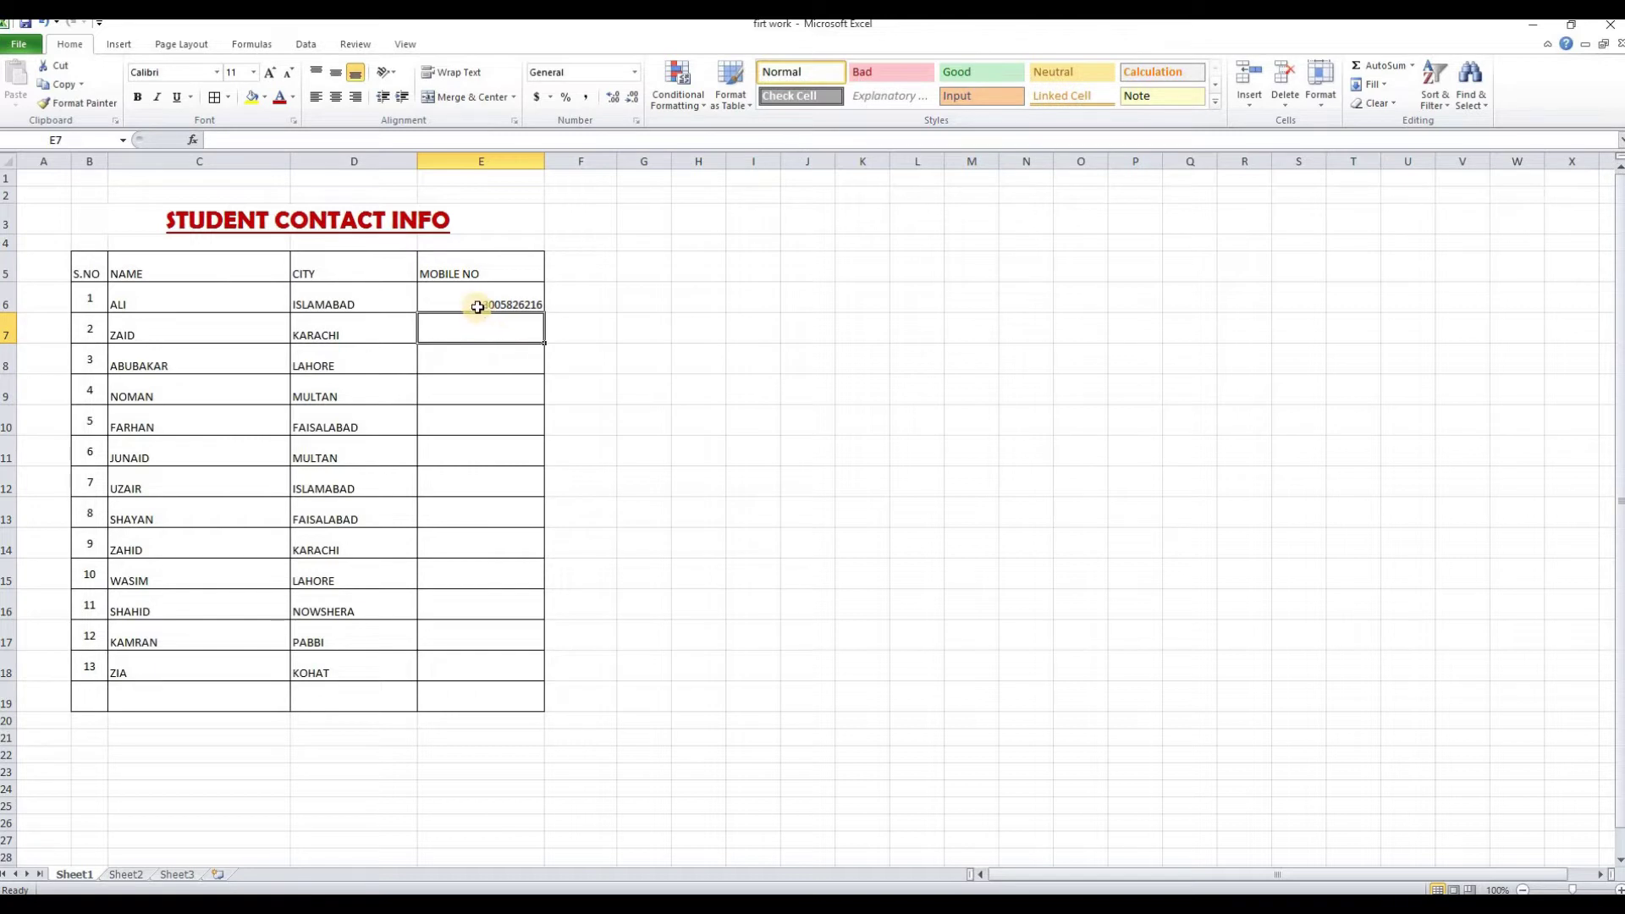
pyautogui.click(635, 381)
pyautogui.moveTo(519, 305); pyautogui.dragTo(527, 666)
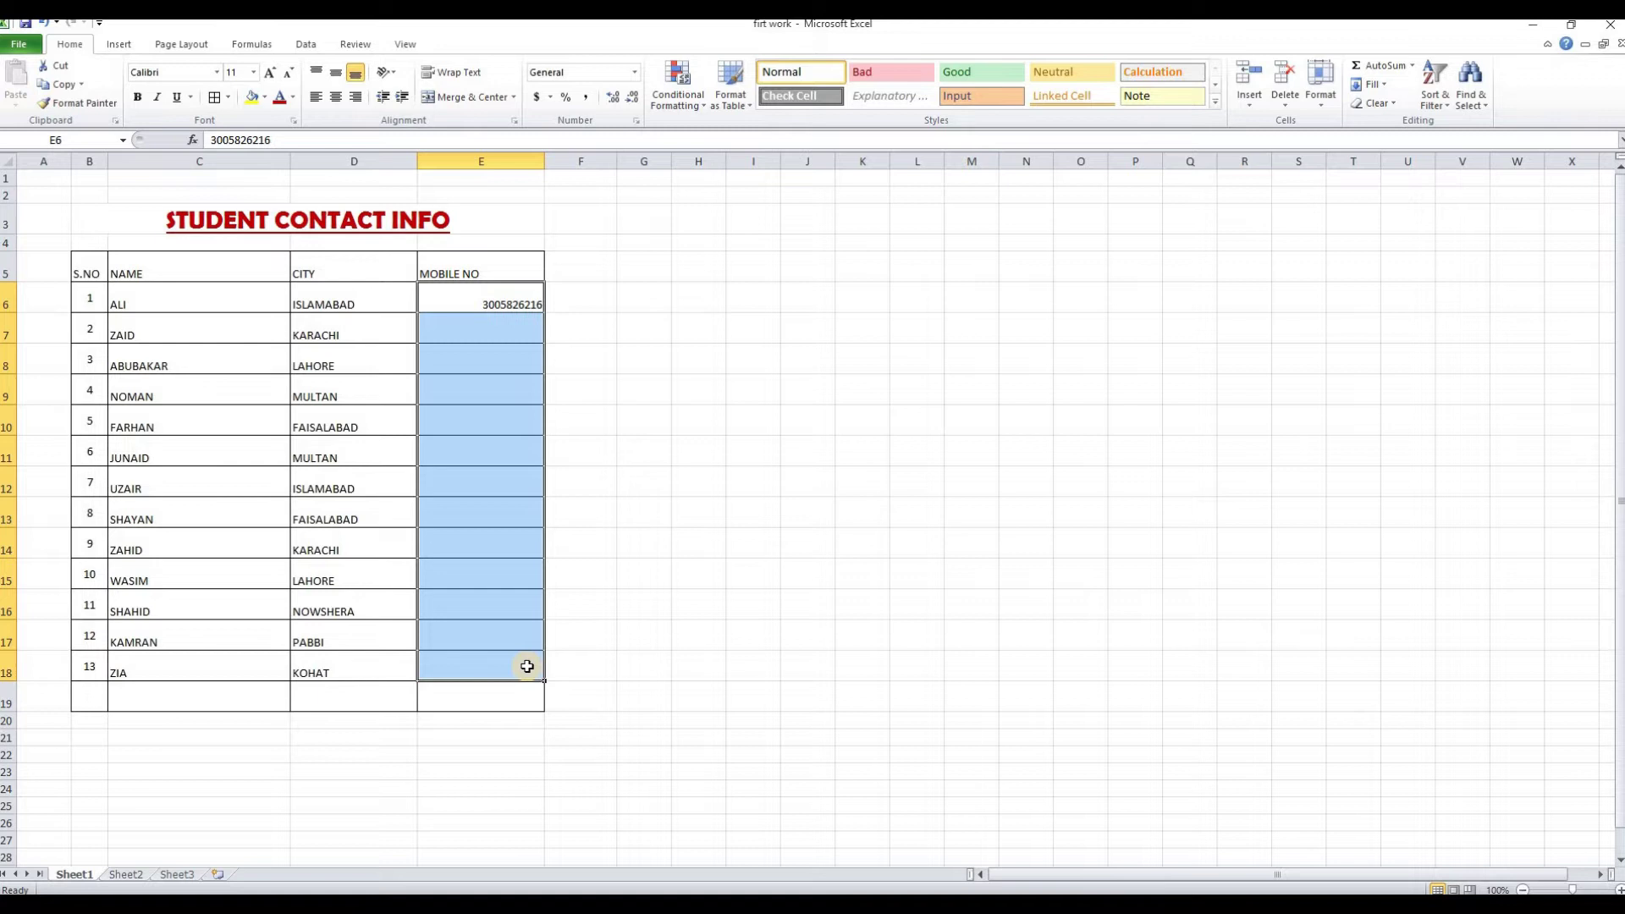
# Delete the number that lost its leading zero and format E6:E18 as Text
pyautogui.press('Delete')
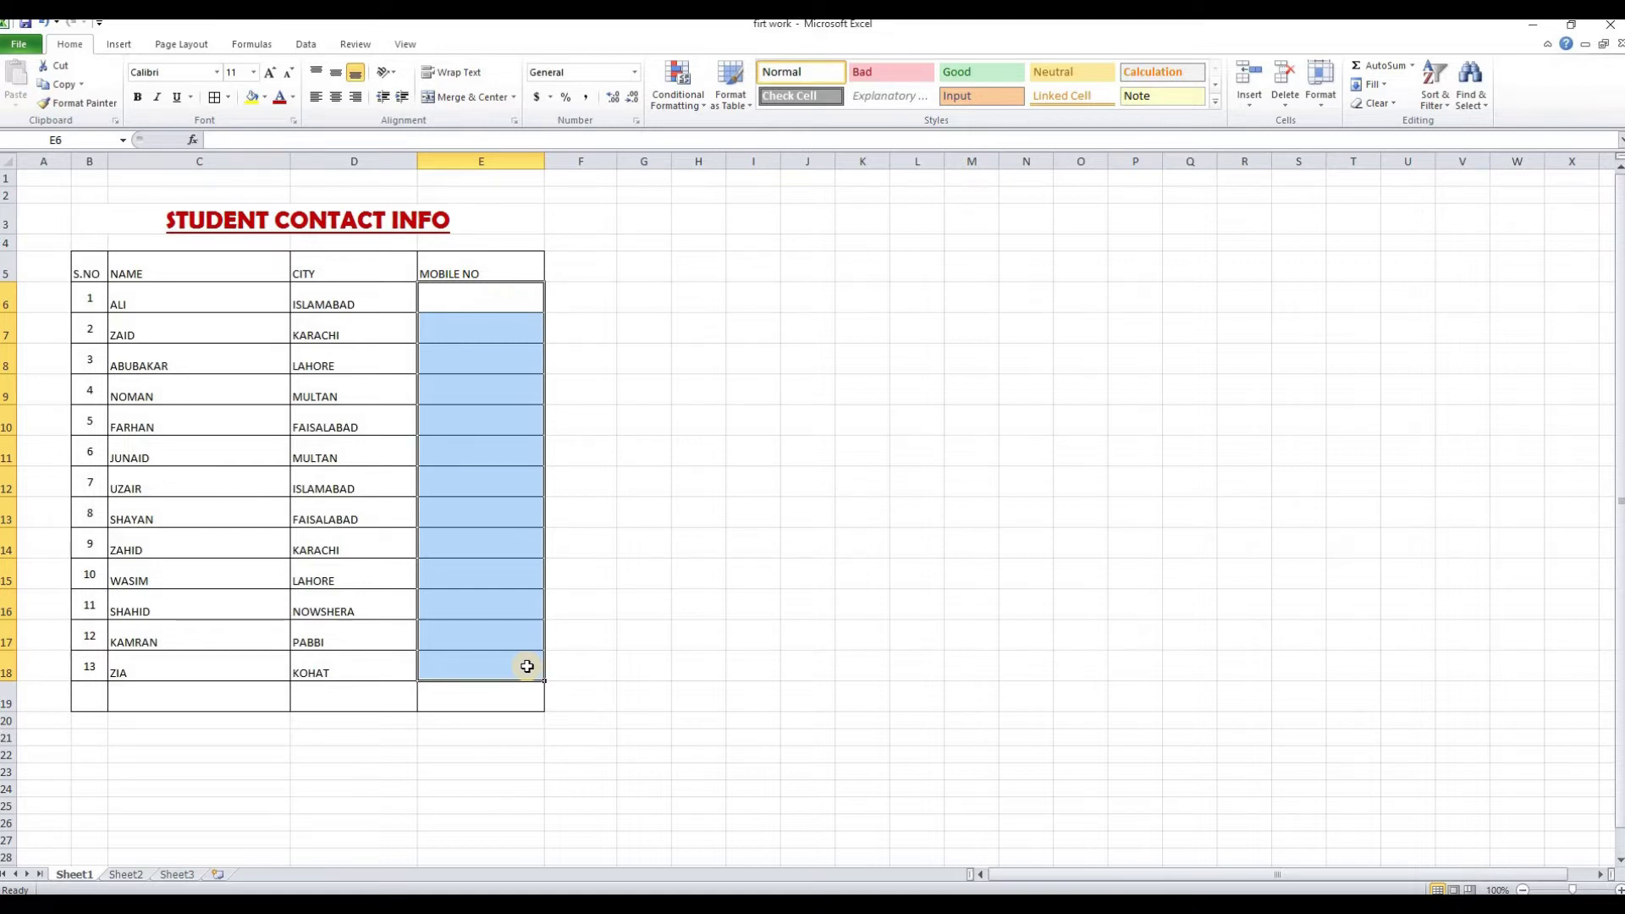
pyautogui.click(627, 491)
pyautogui.moveTo(505, 287); pyautogui.dragTo(520, 668)
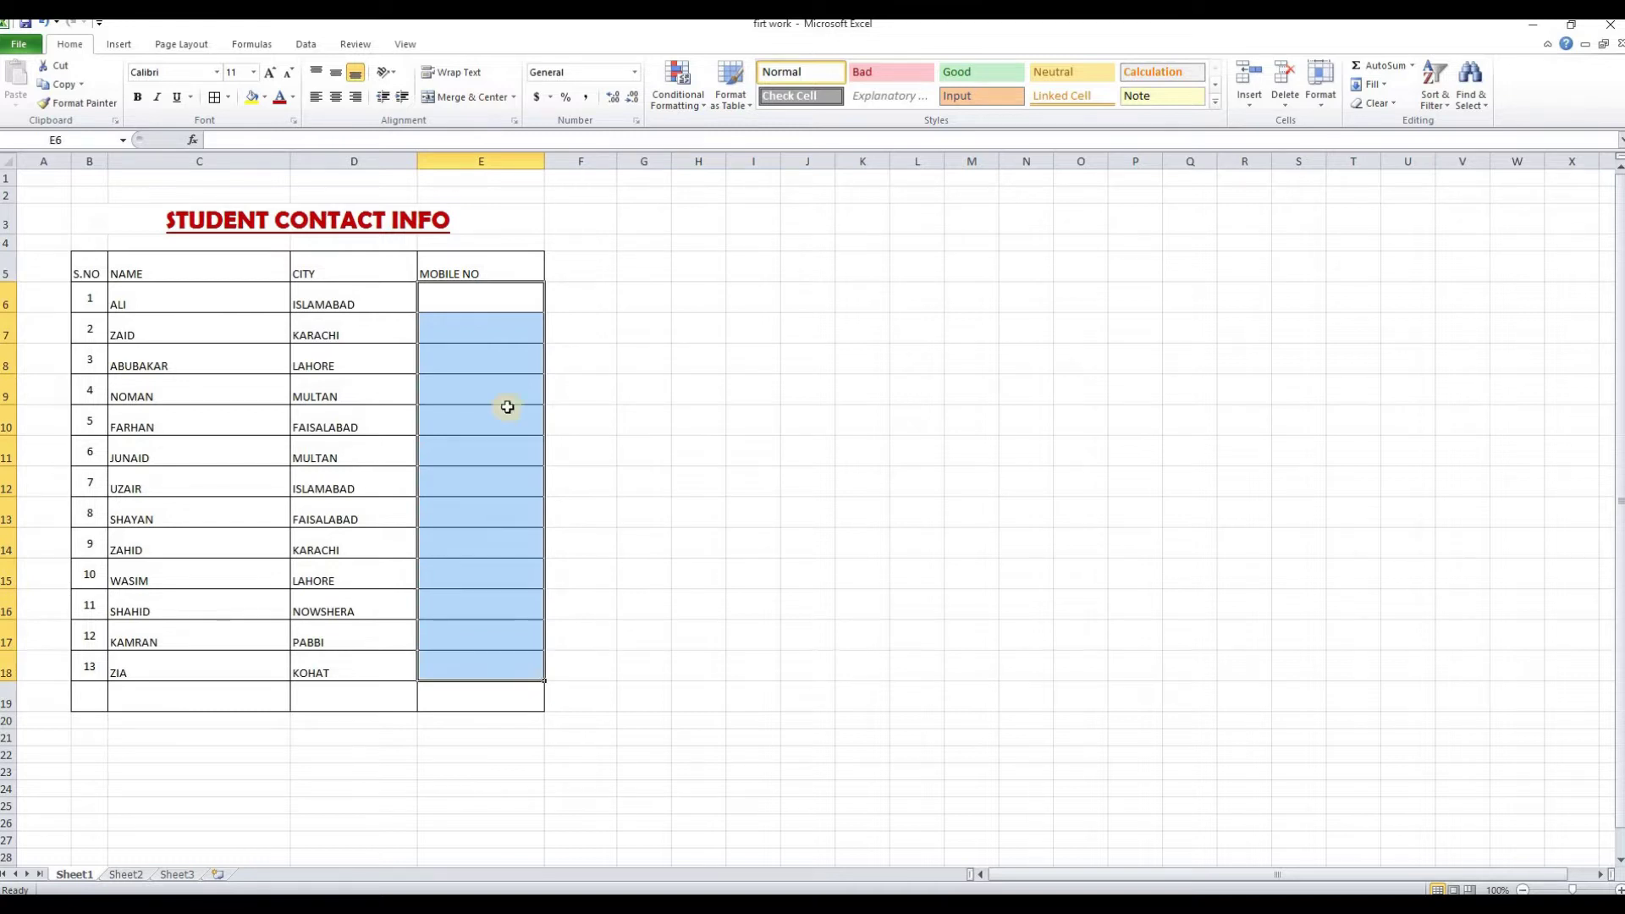
pyautogui.rightClick(481, 317)
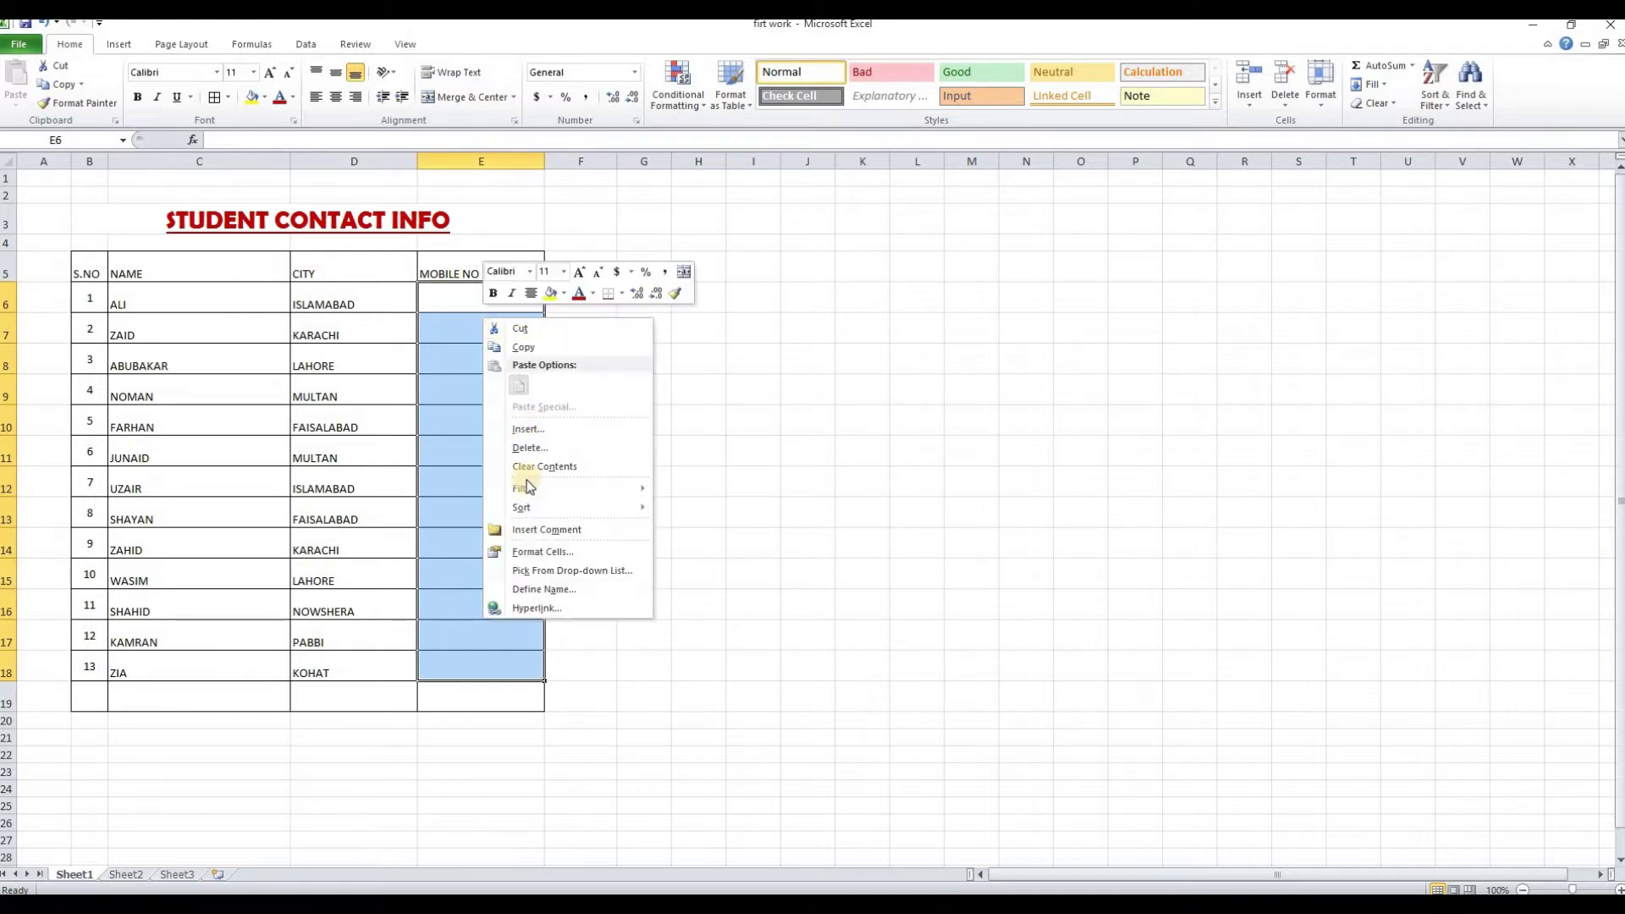
pyautogui.click(535, 552)
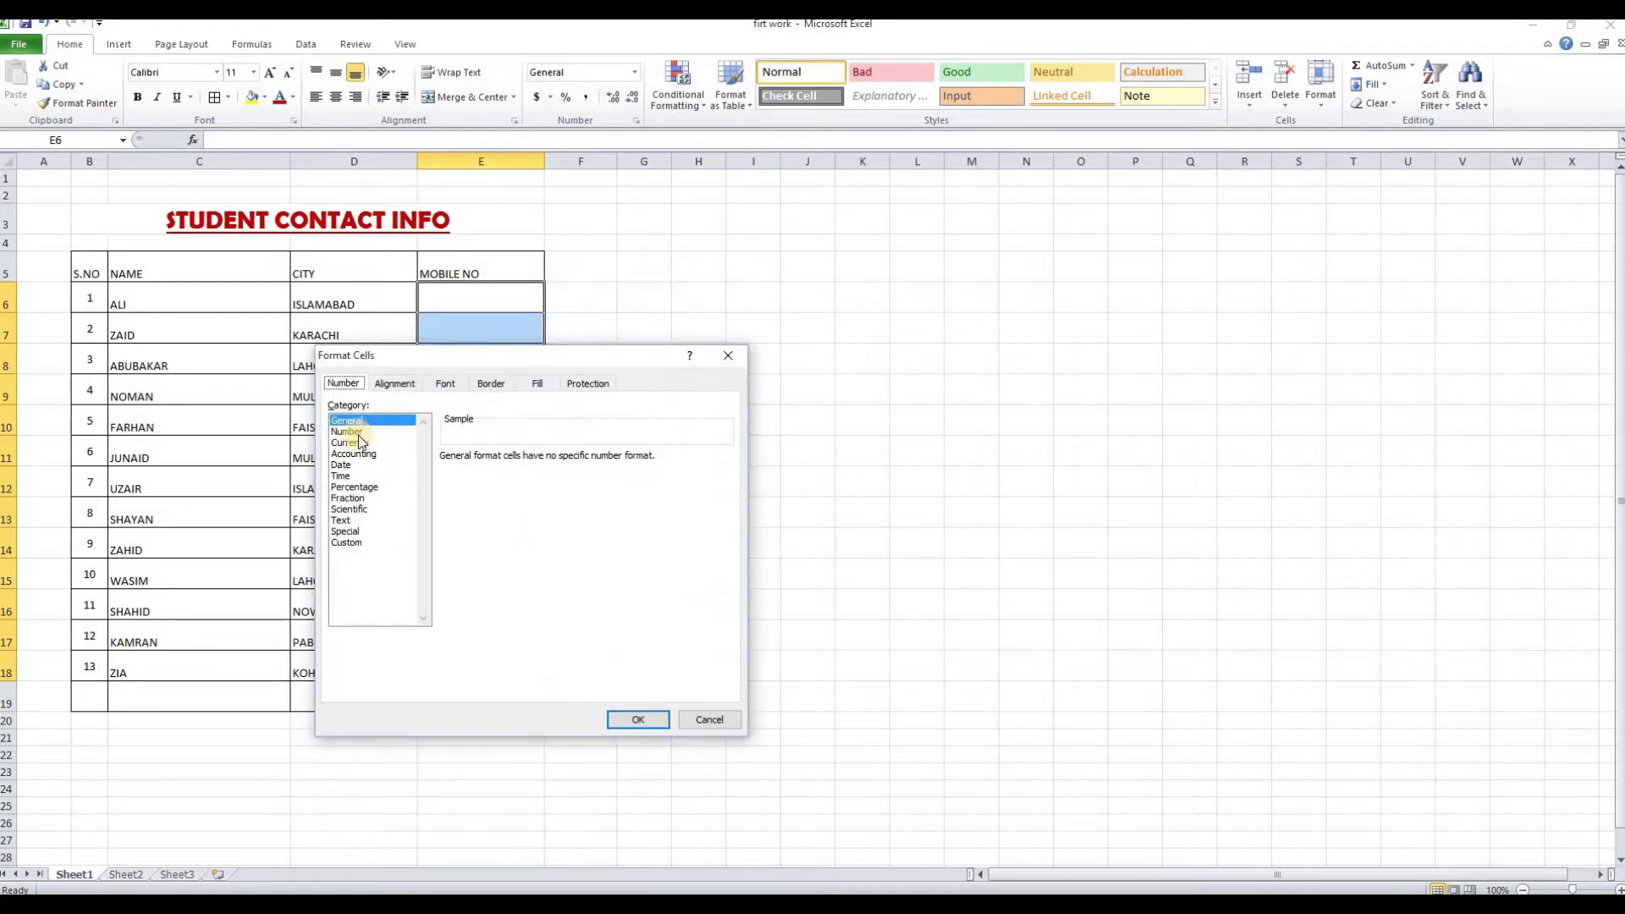
pyautogui.click(341, 520)
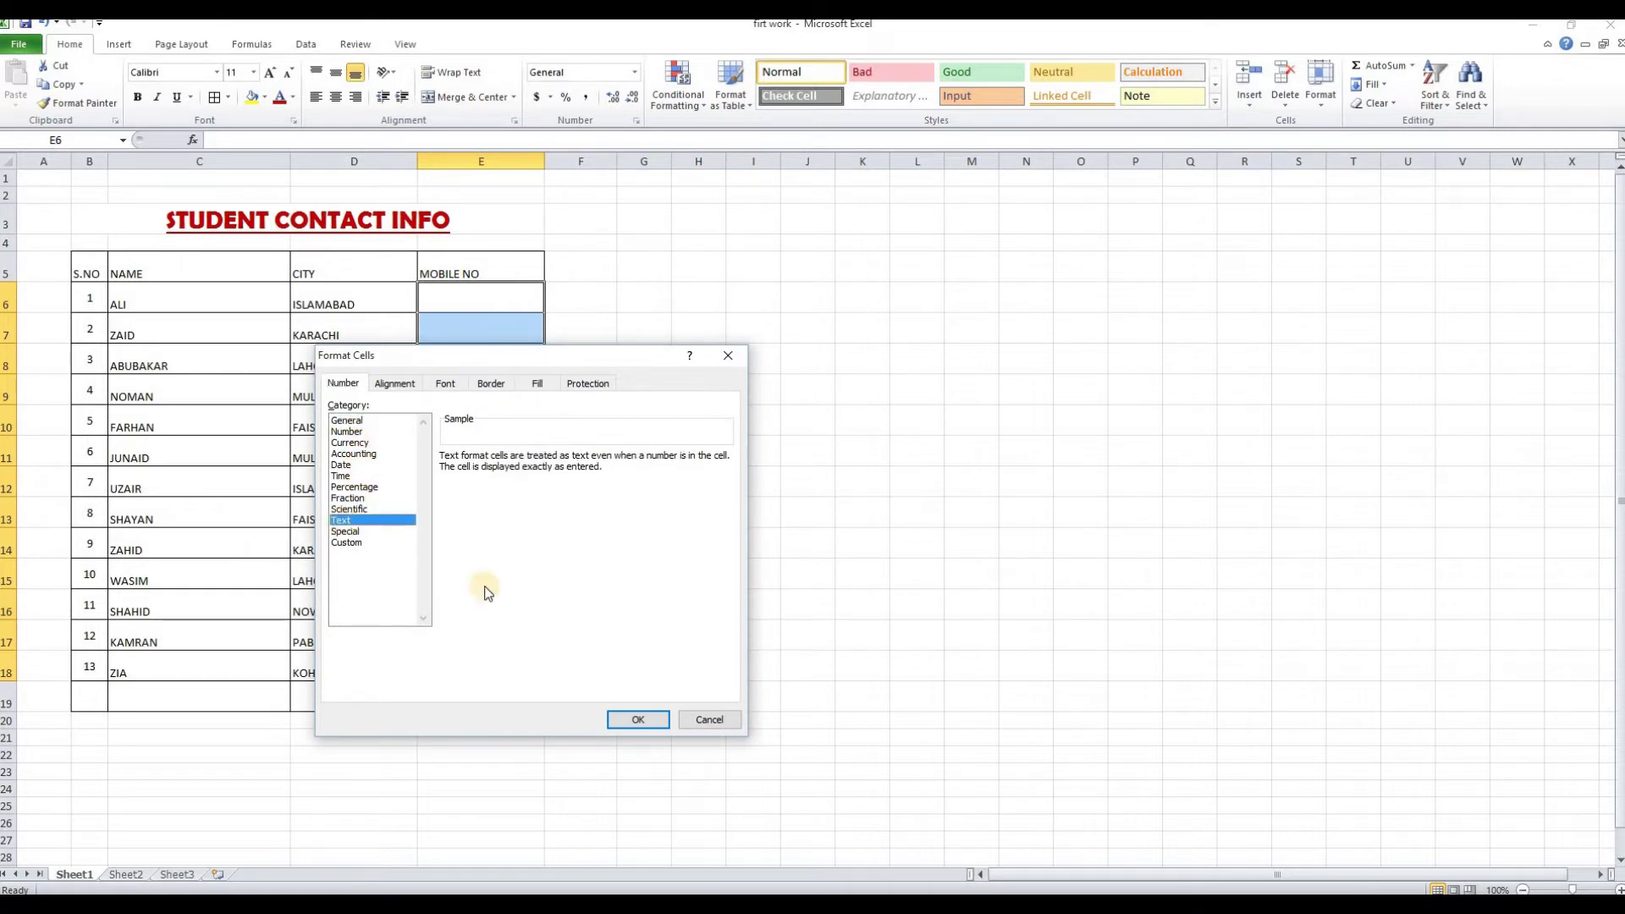
pyautogui.click(640, 718)
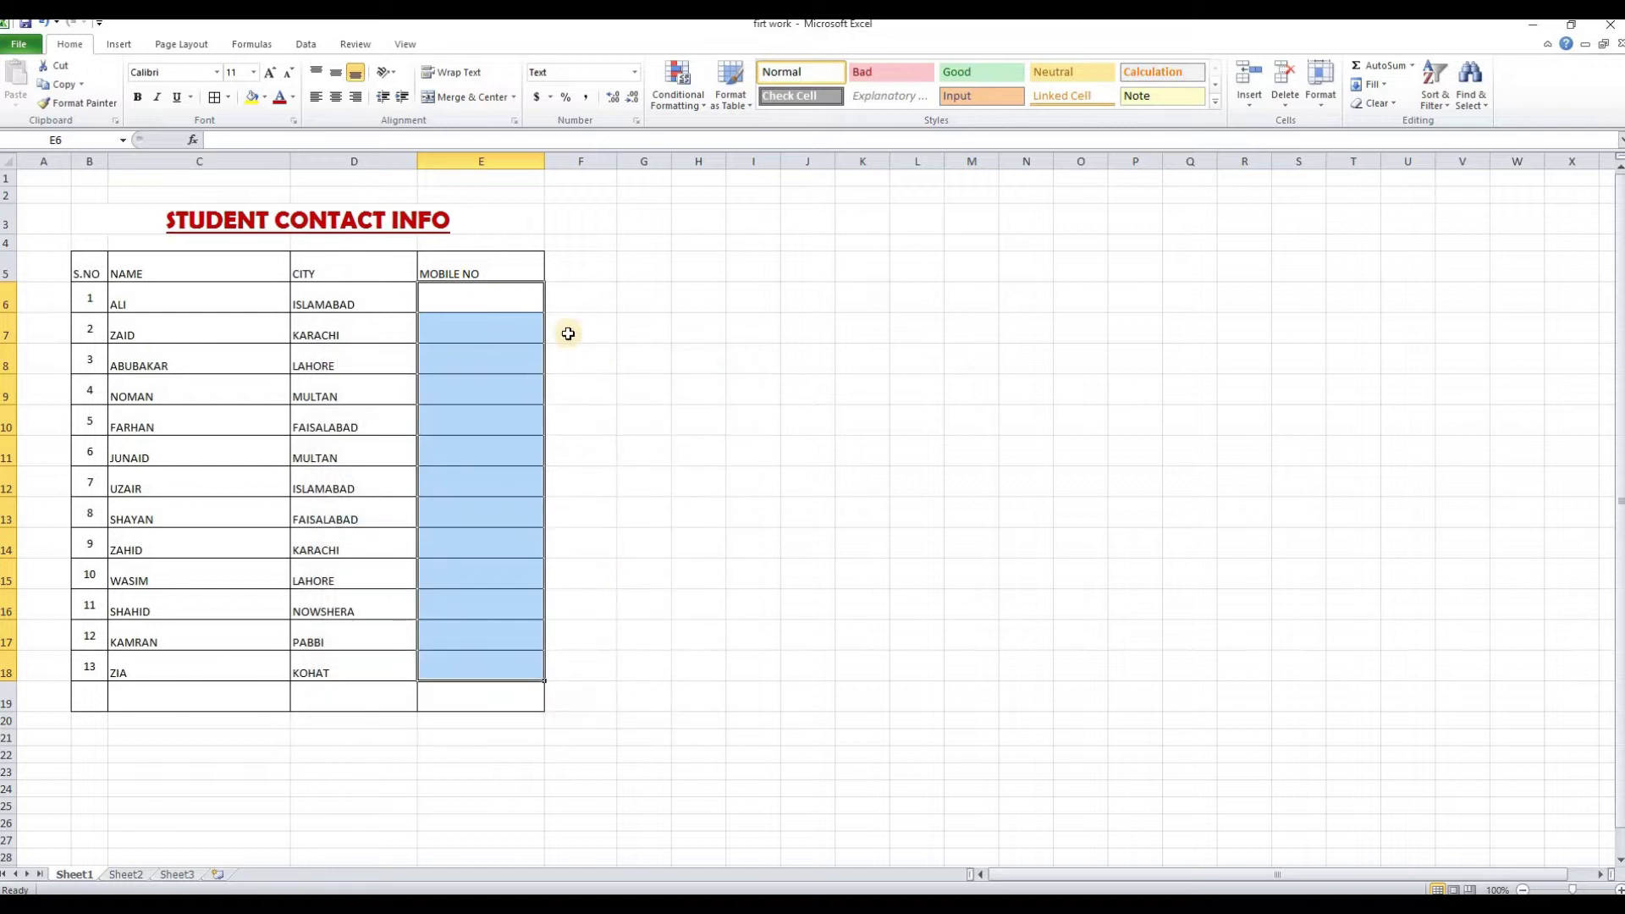
pyautogui.click(494, 300)
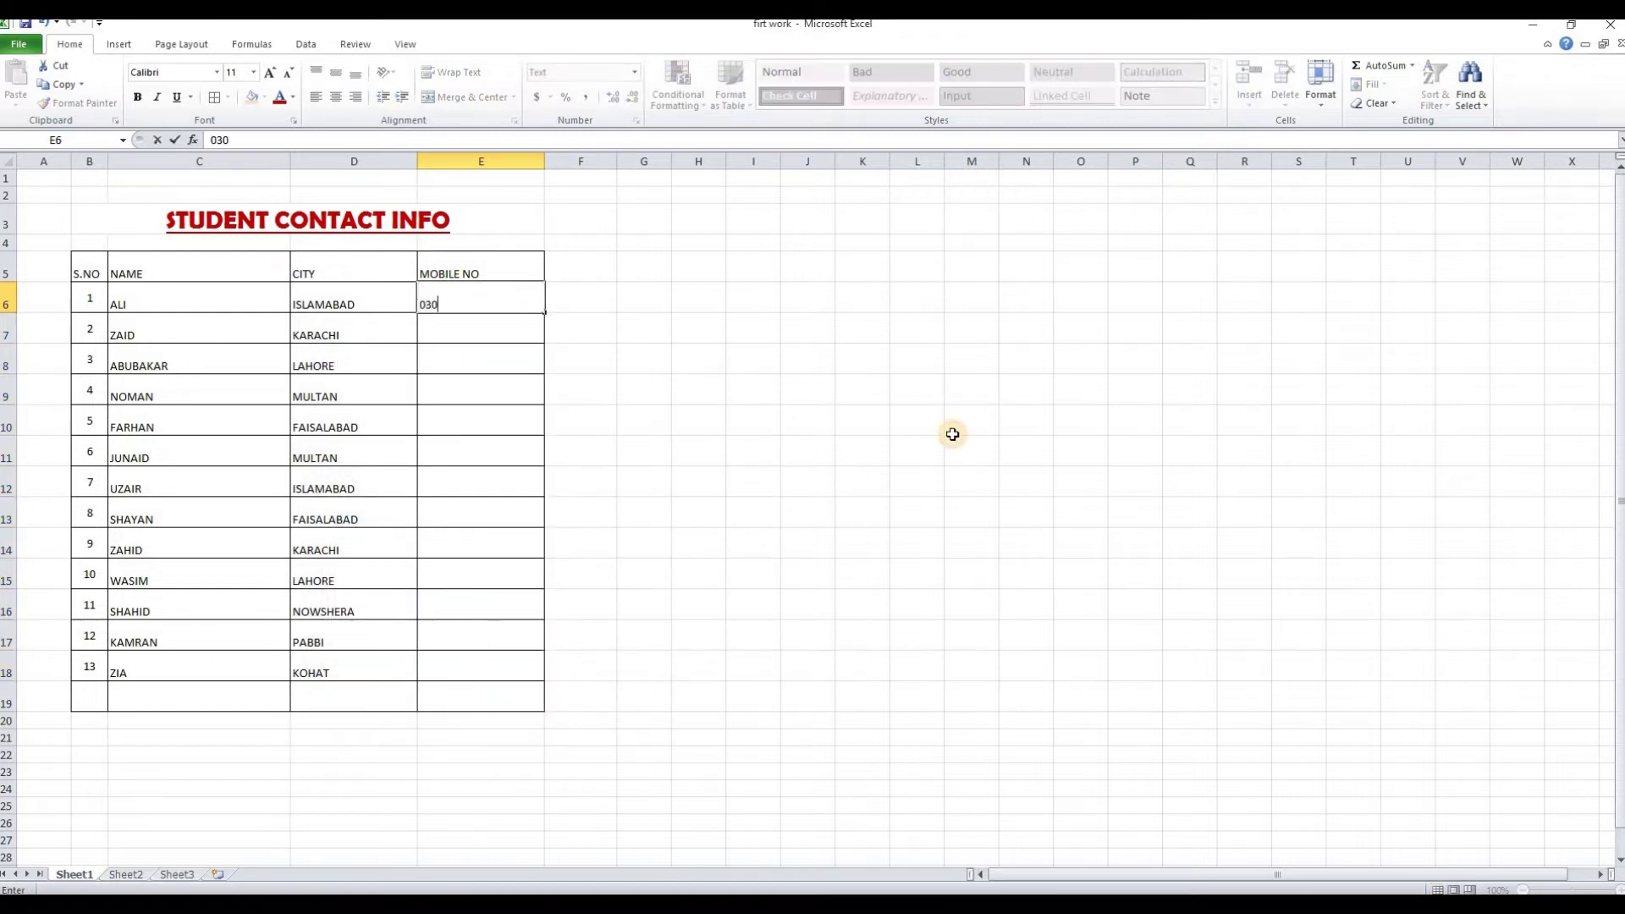
# Type the mobile numbers for the first eight students into E6:E13
pyautogui.press('Return')
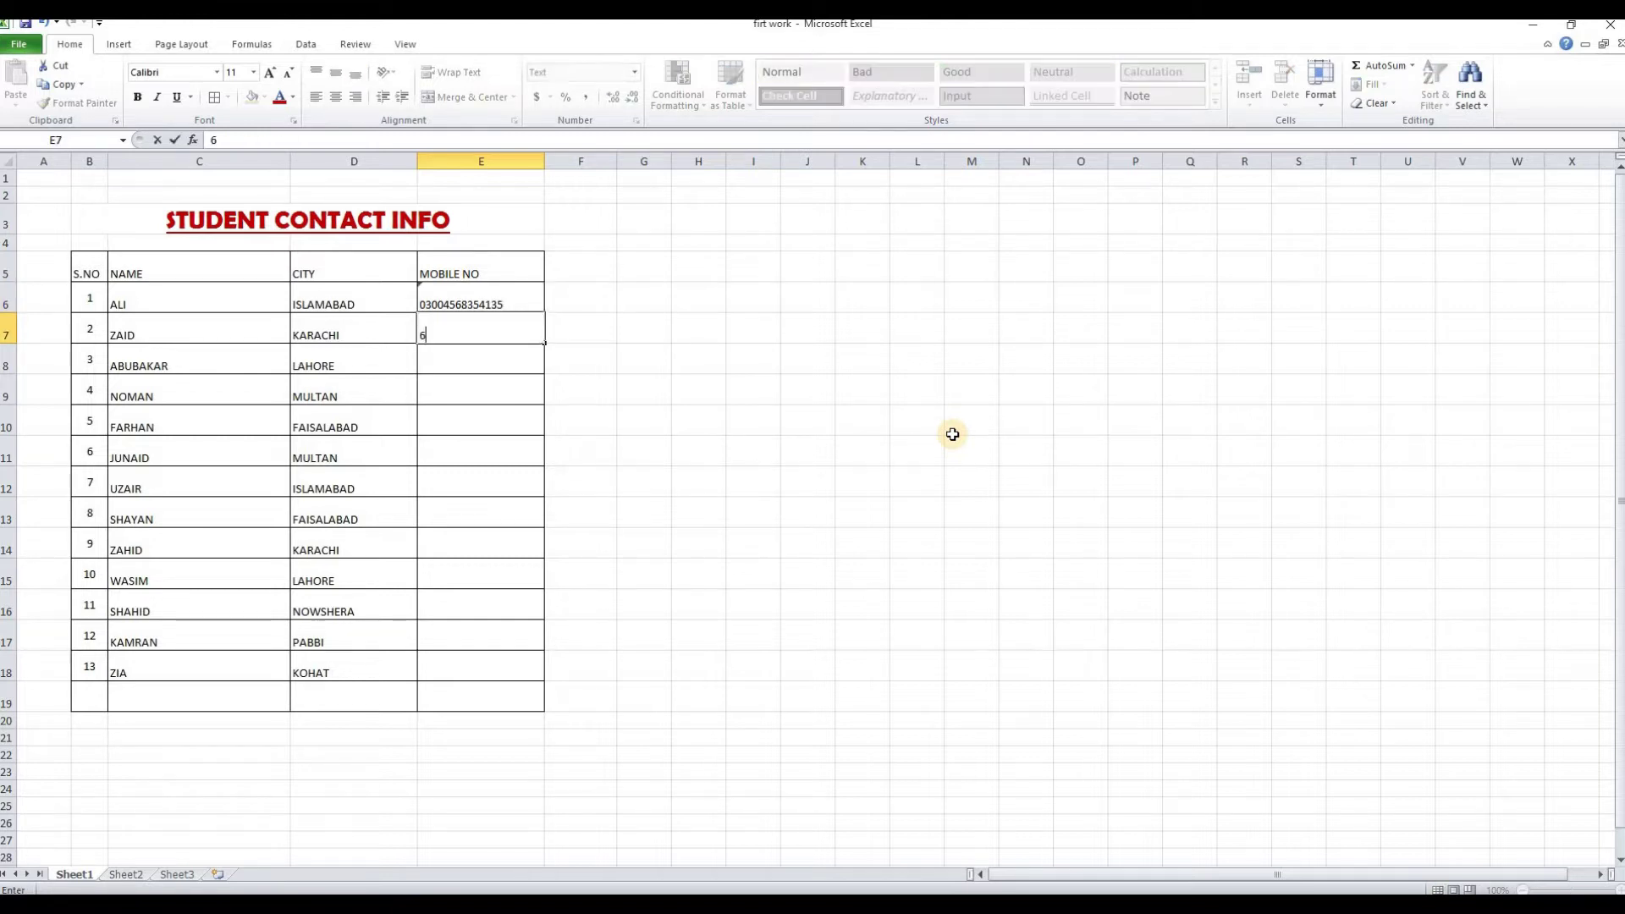
pyautogui.press('BackSpace')
pyautogui.press('BackSpace')
pyautogui.press('BackSpace')
pyautogui.press('BackSpace')
pyautogui.press('BackSpace')
pyautogui.press('Return')
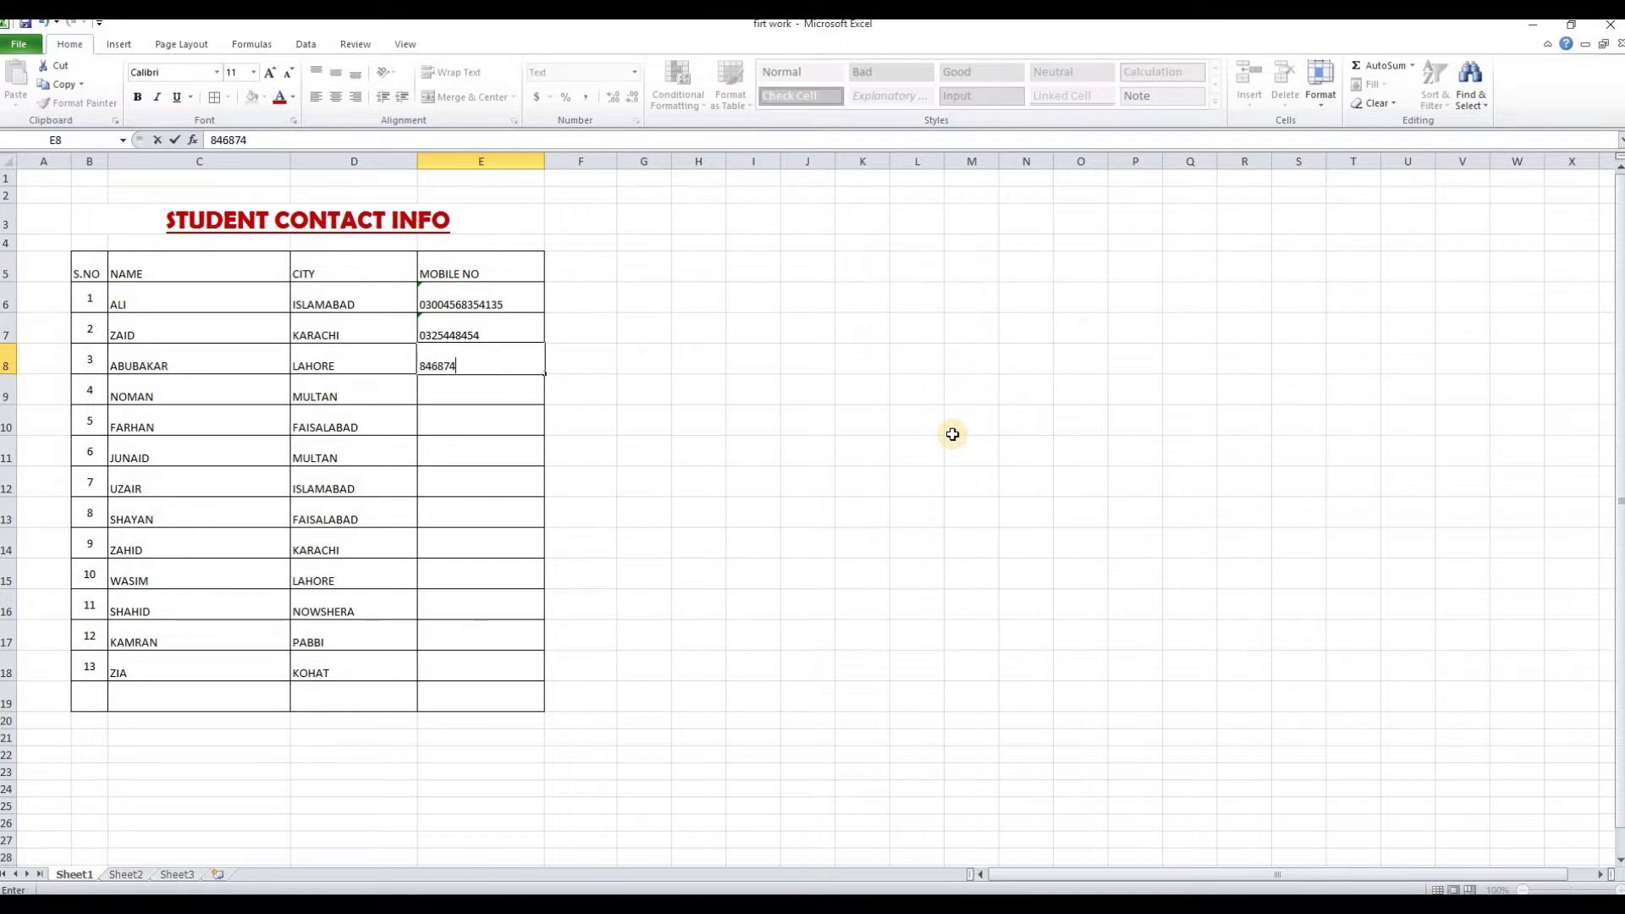
pyautogui.press('Return')
pyautogui.press('Return')
pyautogui.press('Return')
pyautogui.press('Return')
pyautogui.press('Return')
pyautogui.click(699, 450)
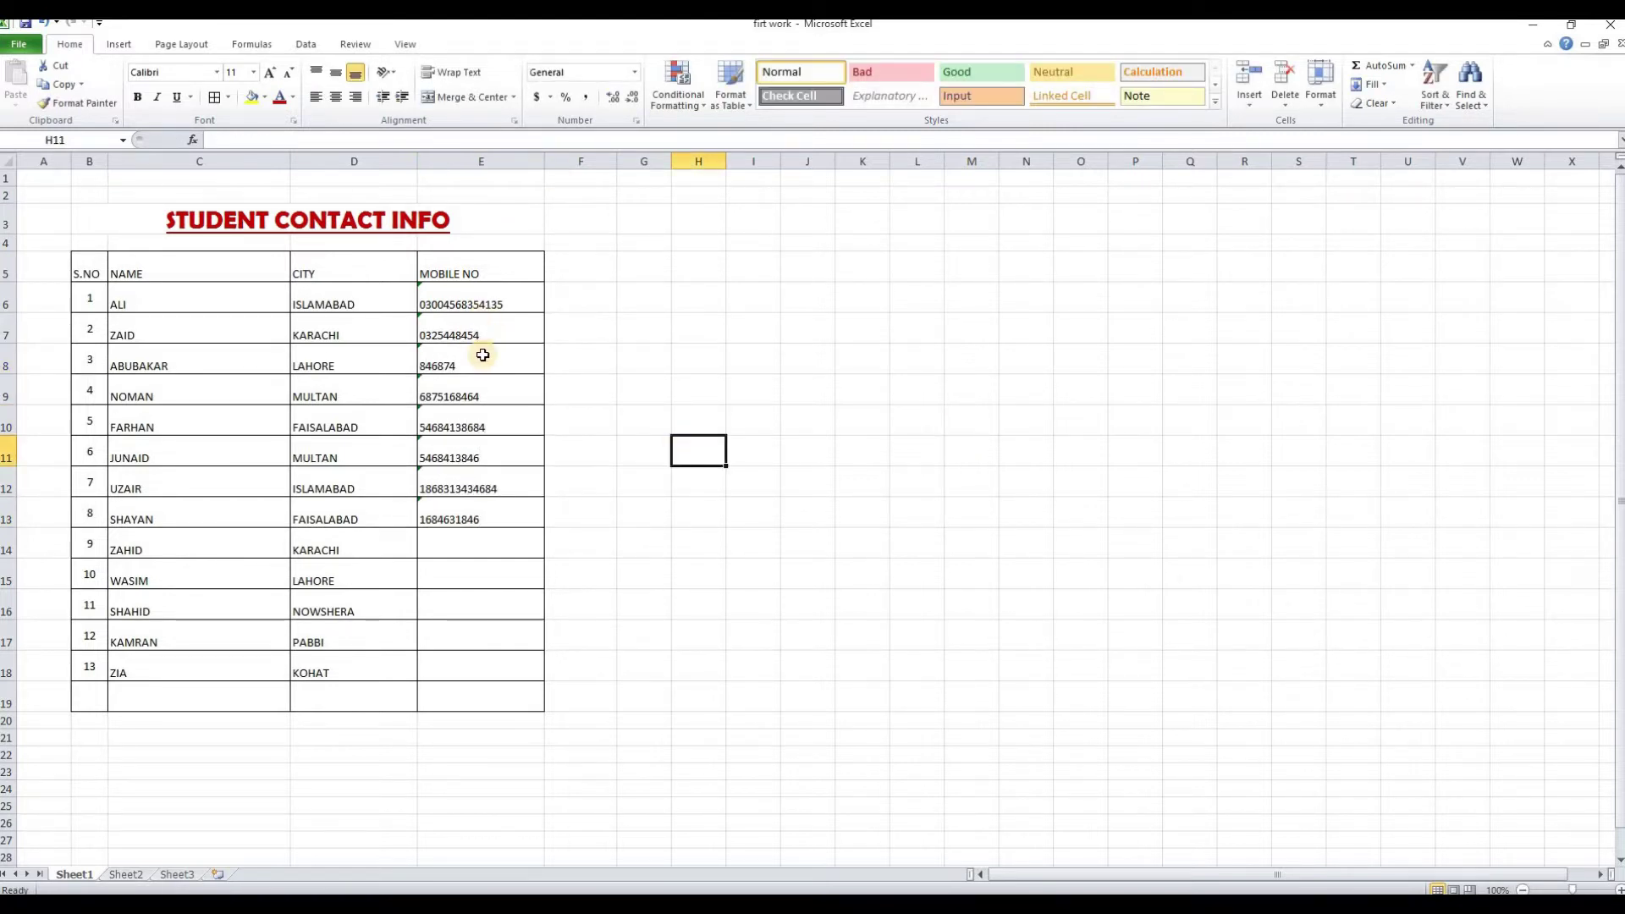
# Confirm in Format Cells that E6 keeps the Text number format
pyautogui.click(479, 304)
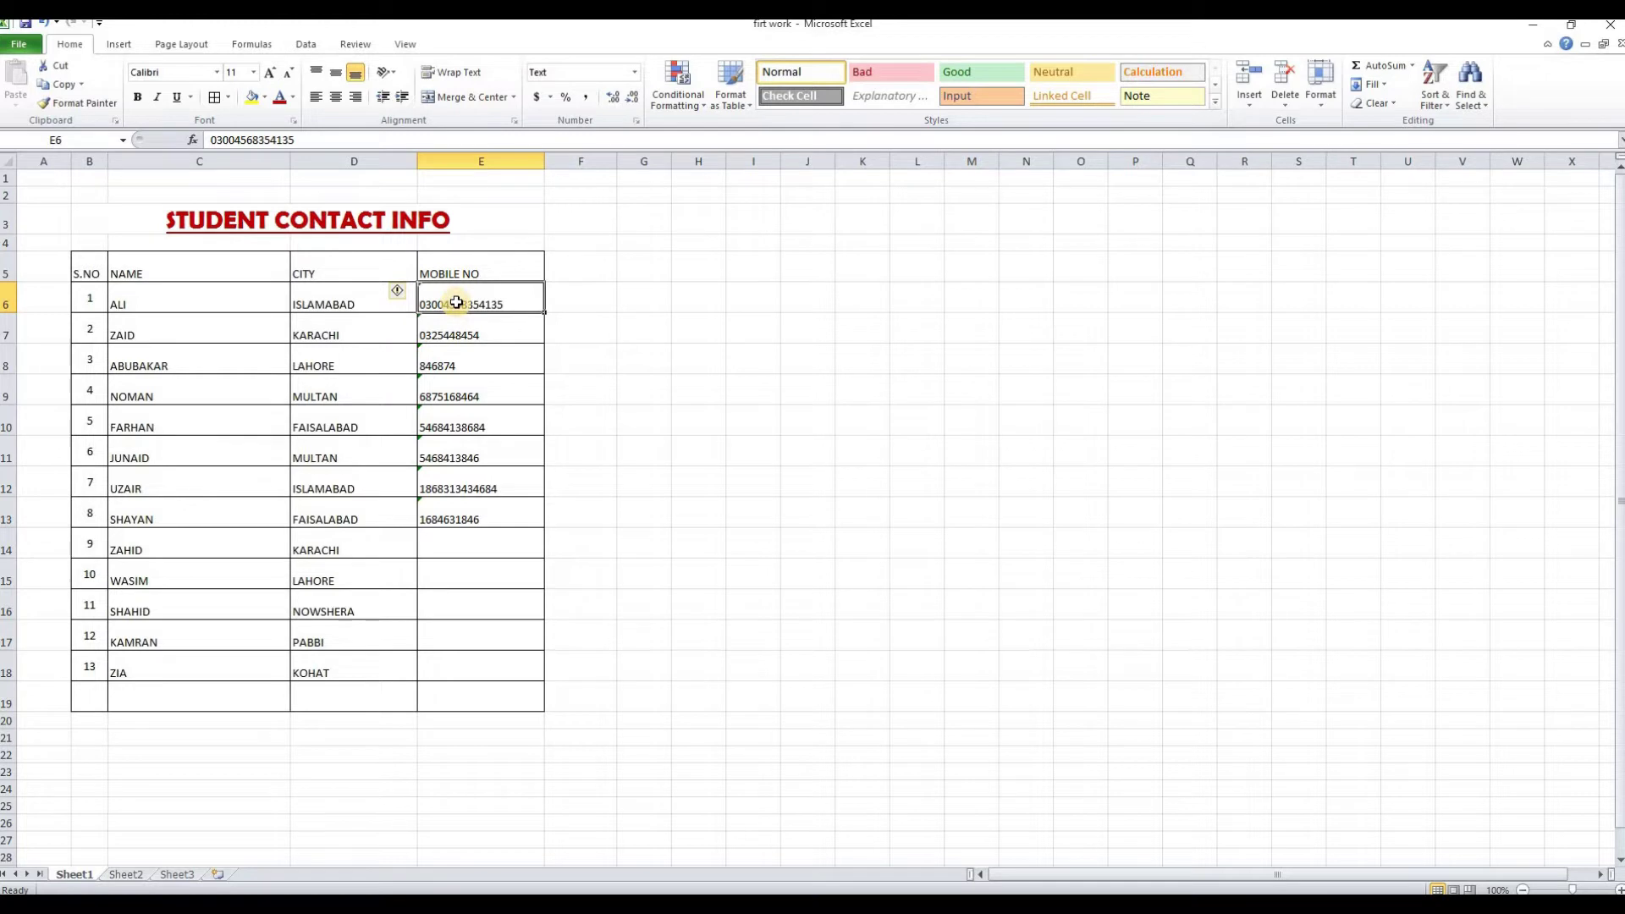
pyautogui.rightClick(455, 303)
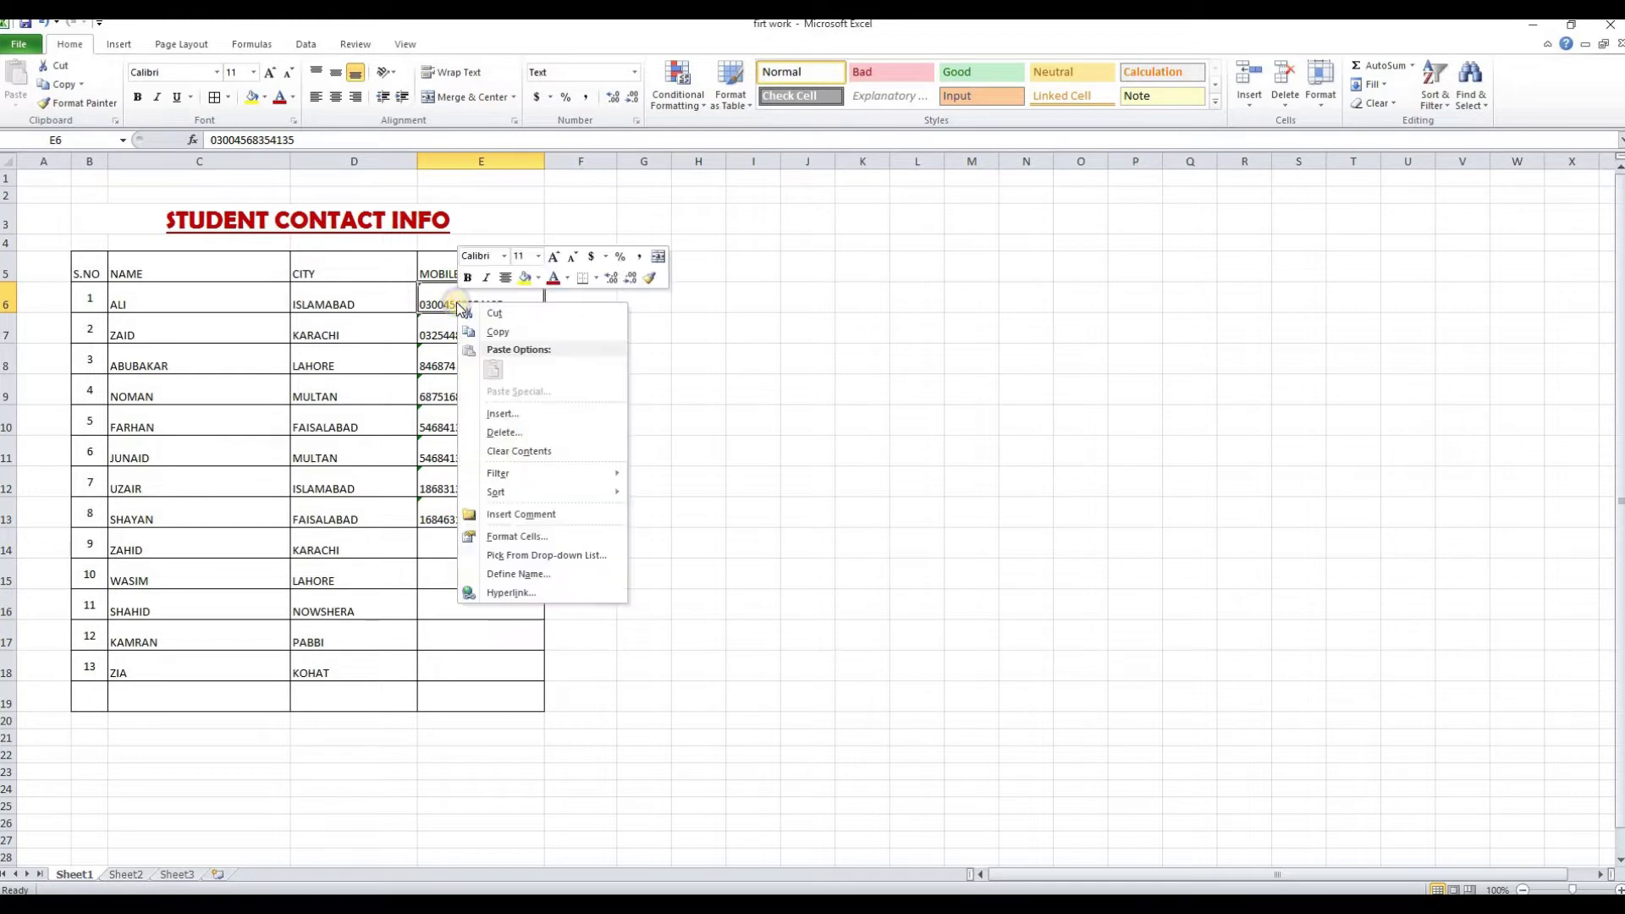
pyautogui.click(521, 541)
pyautogui.moveTo(489, 347); pyautogui.dragTo(828, 264)
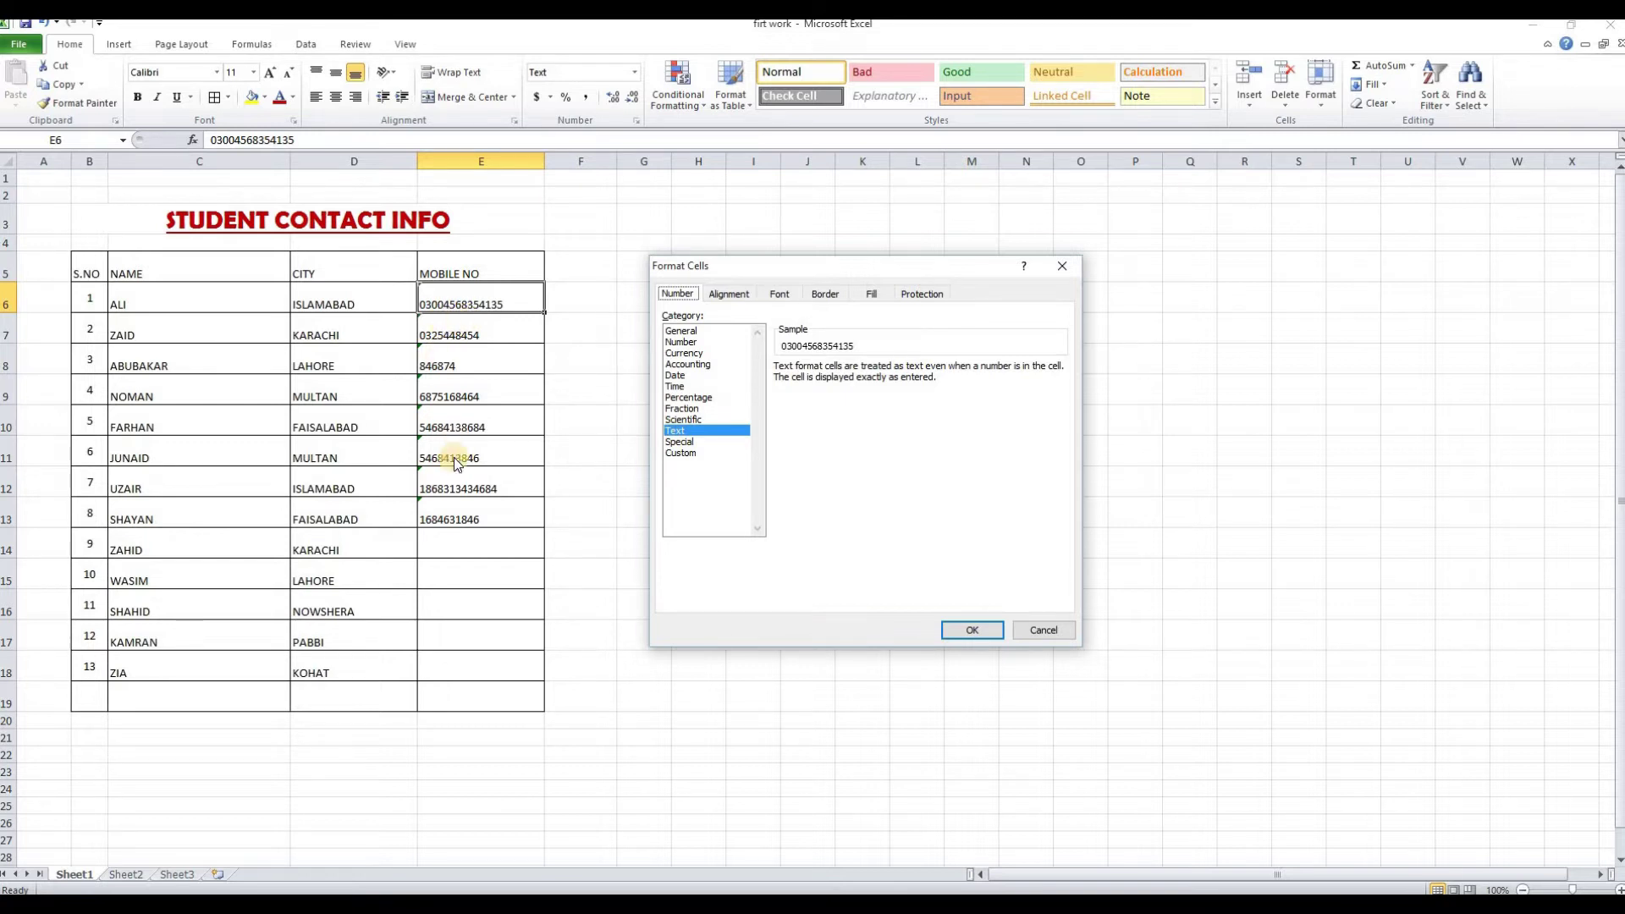
pyautogui.click(972, 630)
pyautogui.click(698, 389)
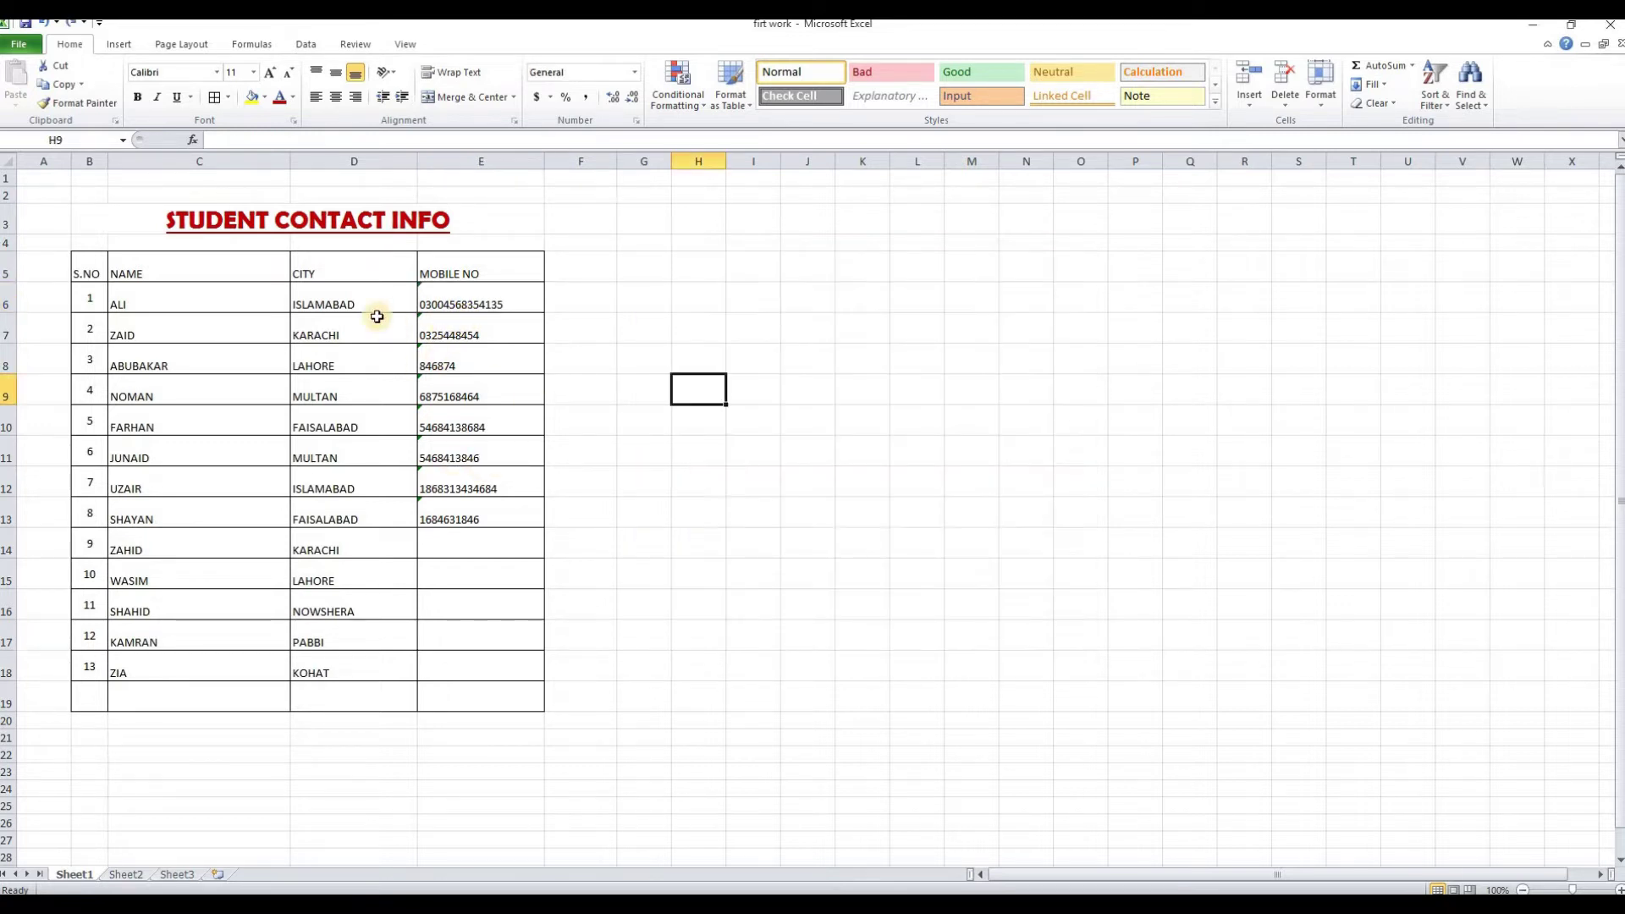
pyautogui.click(339, 303)
# Tilt ISLAMABAD in cell D6 to a 44-degree orientation through Format Cells alignment
pyautogui.rightClick(343, 302)
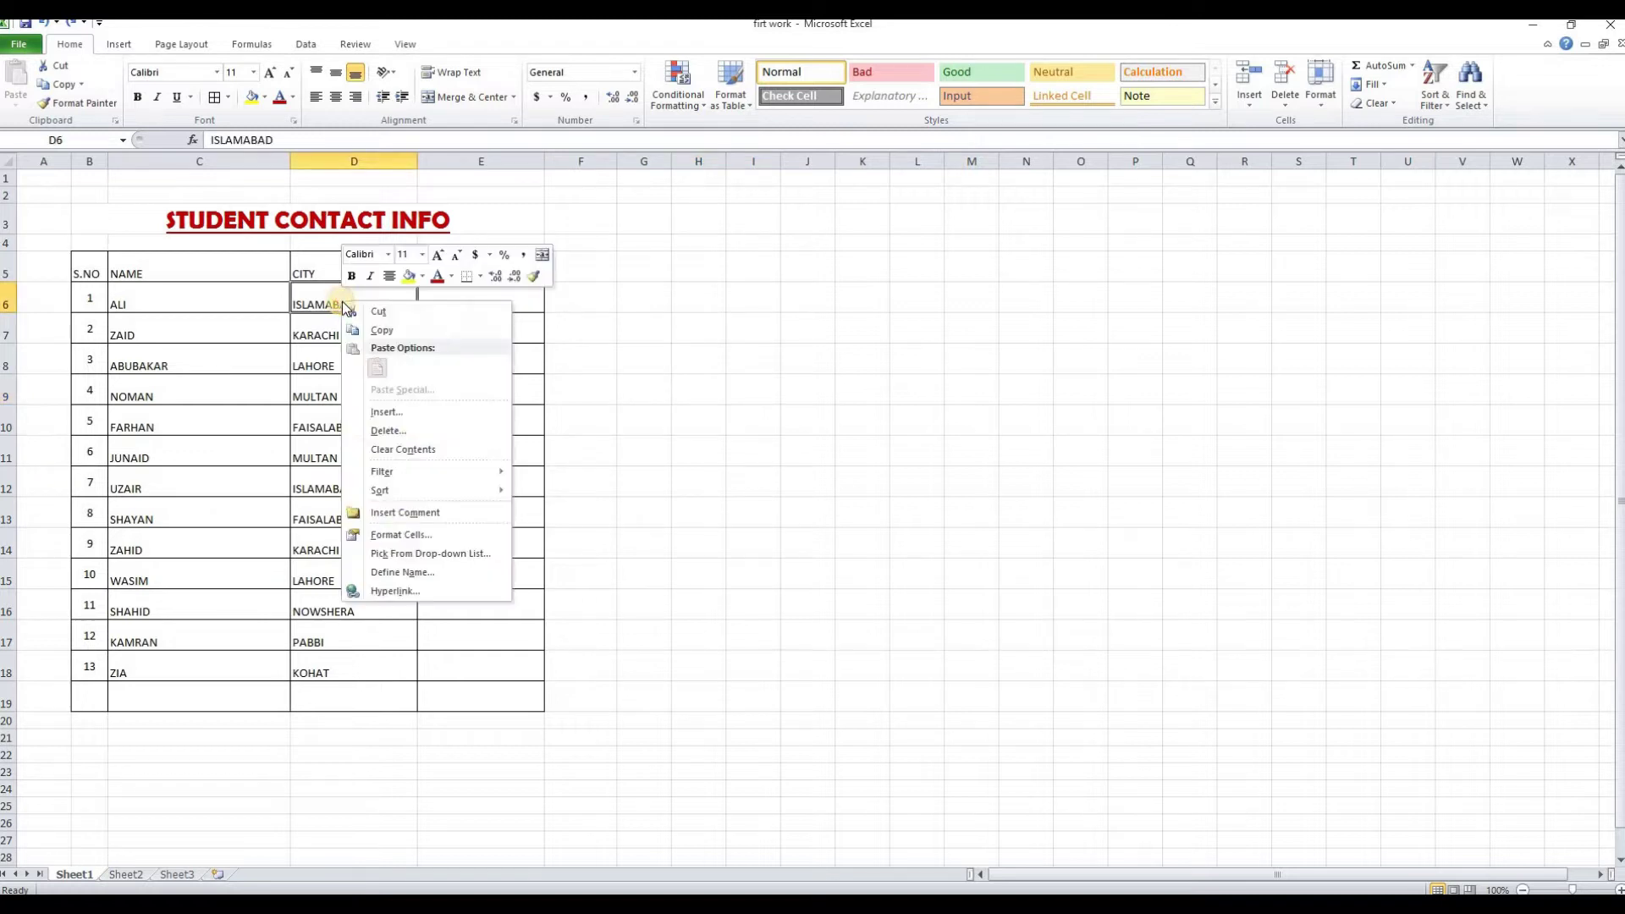
pyautogui.click(407, 540)
pyautogui.moveTo(387, 333); pyautogui.dragTo(879, 254)
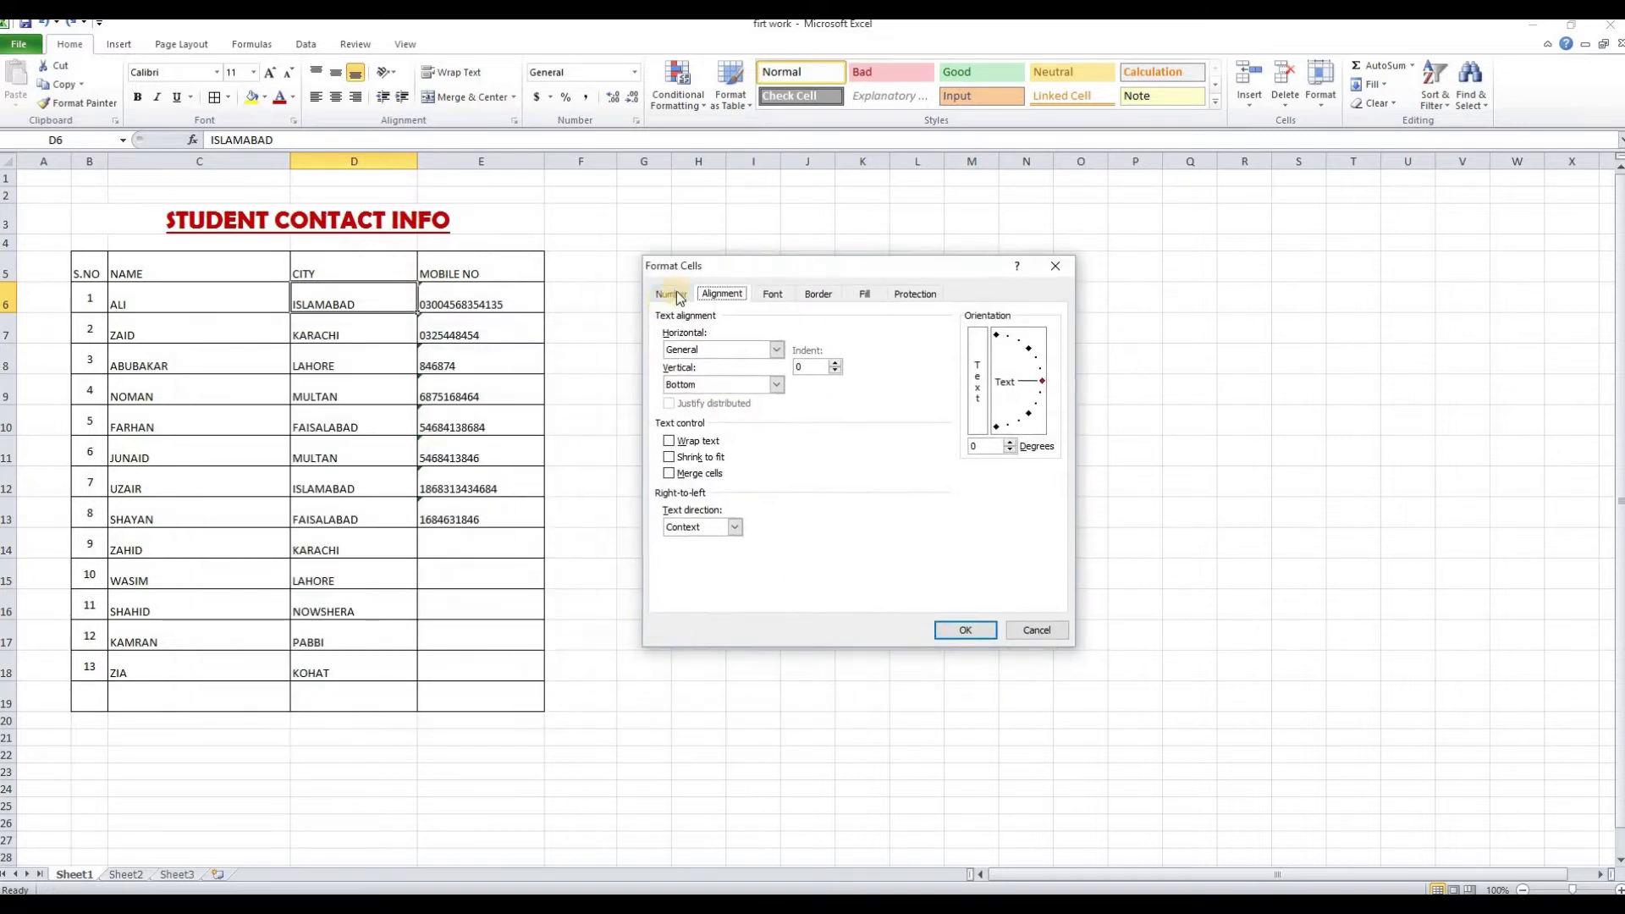
pyautogui.click(672, 293)
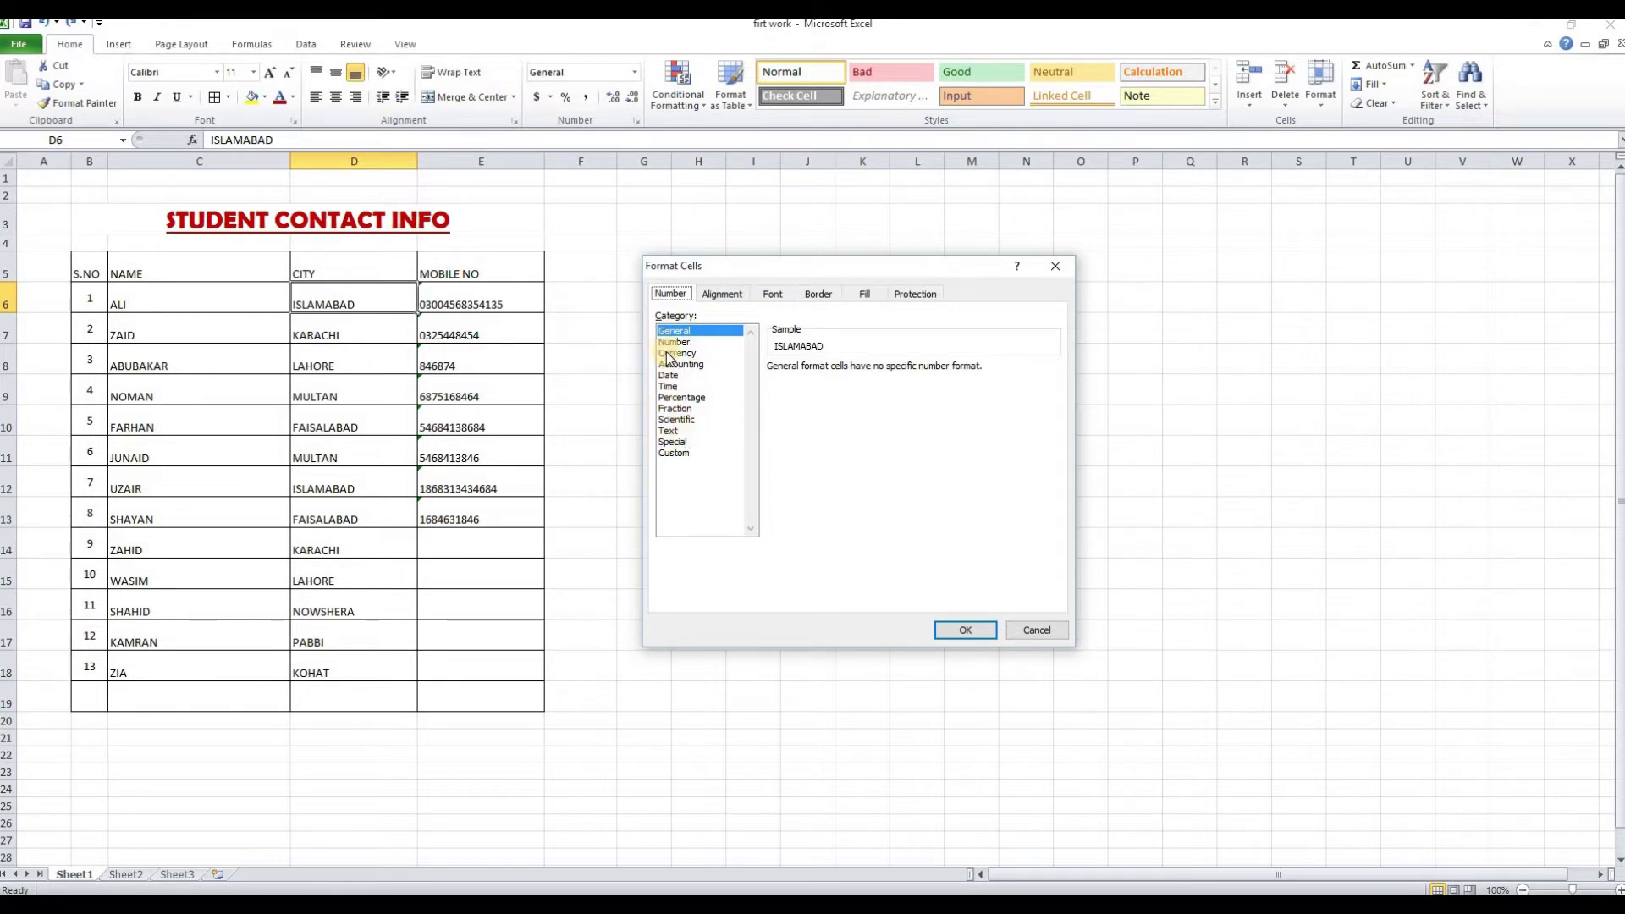
pyautogui.click(715, 294)
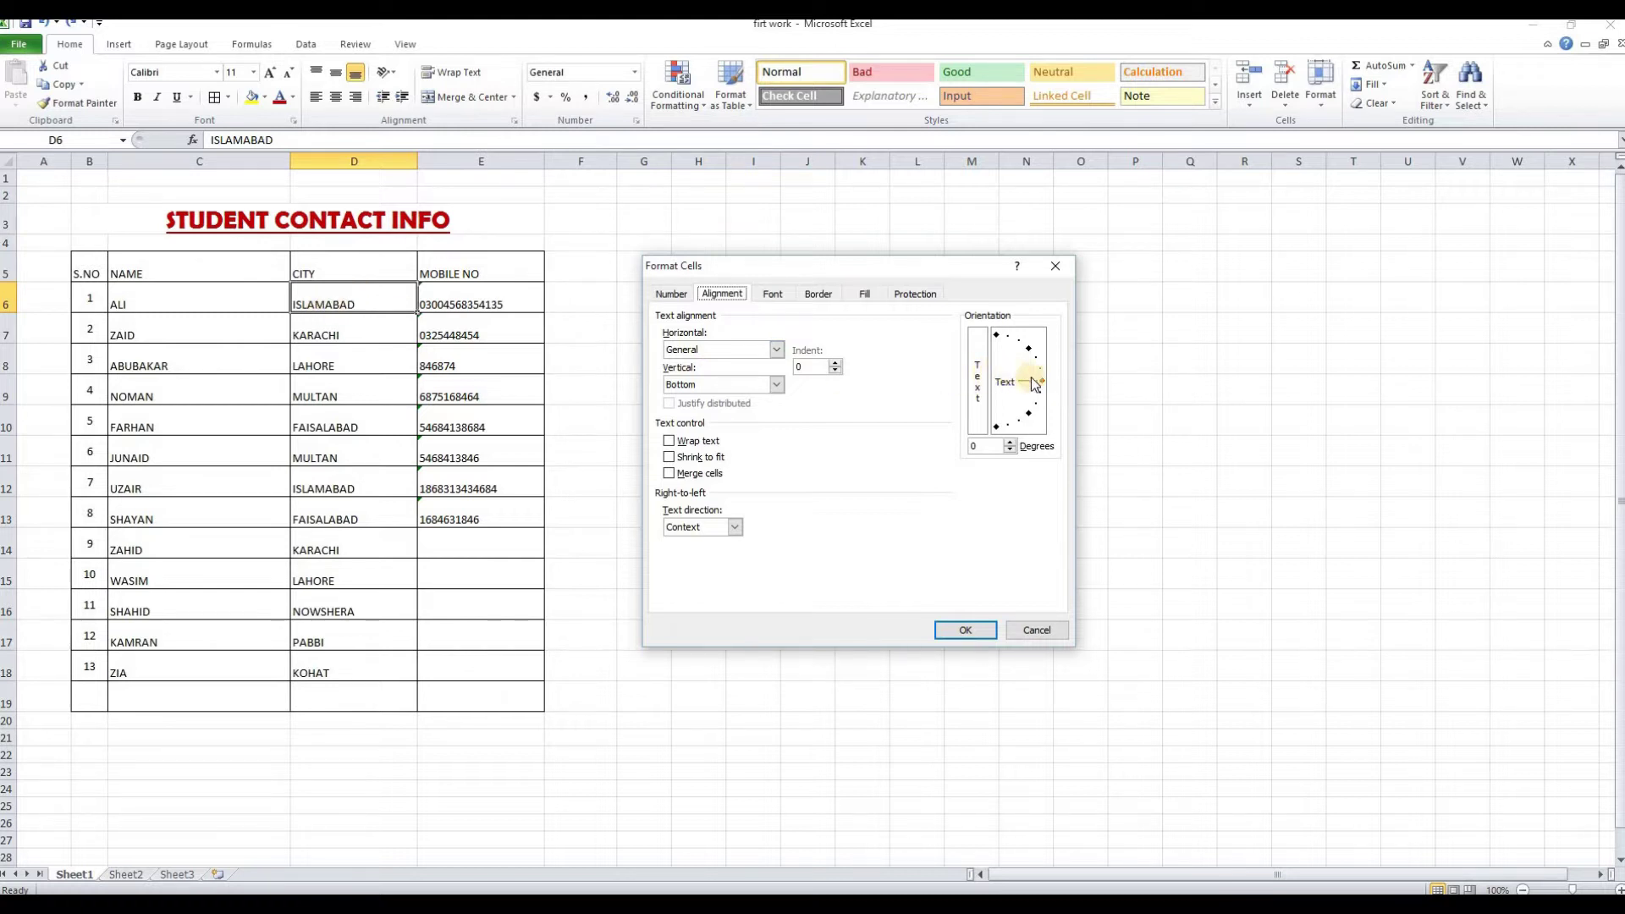
pyautogui.moveTo(1042, 379); pyautogui.dragTo(1024, 352)
pyautogui.click(965, 631)
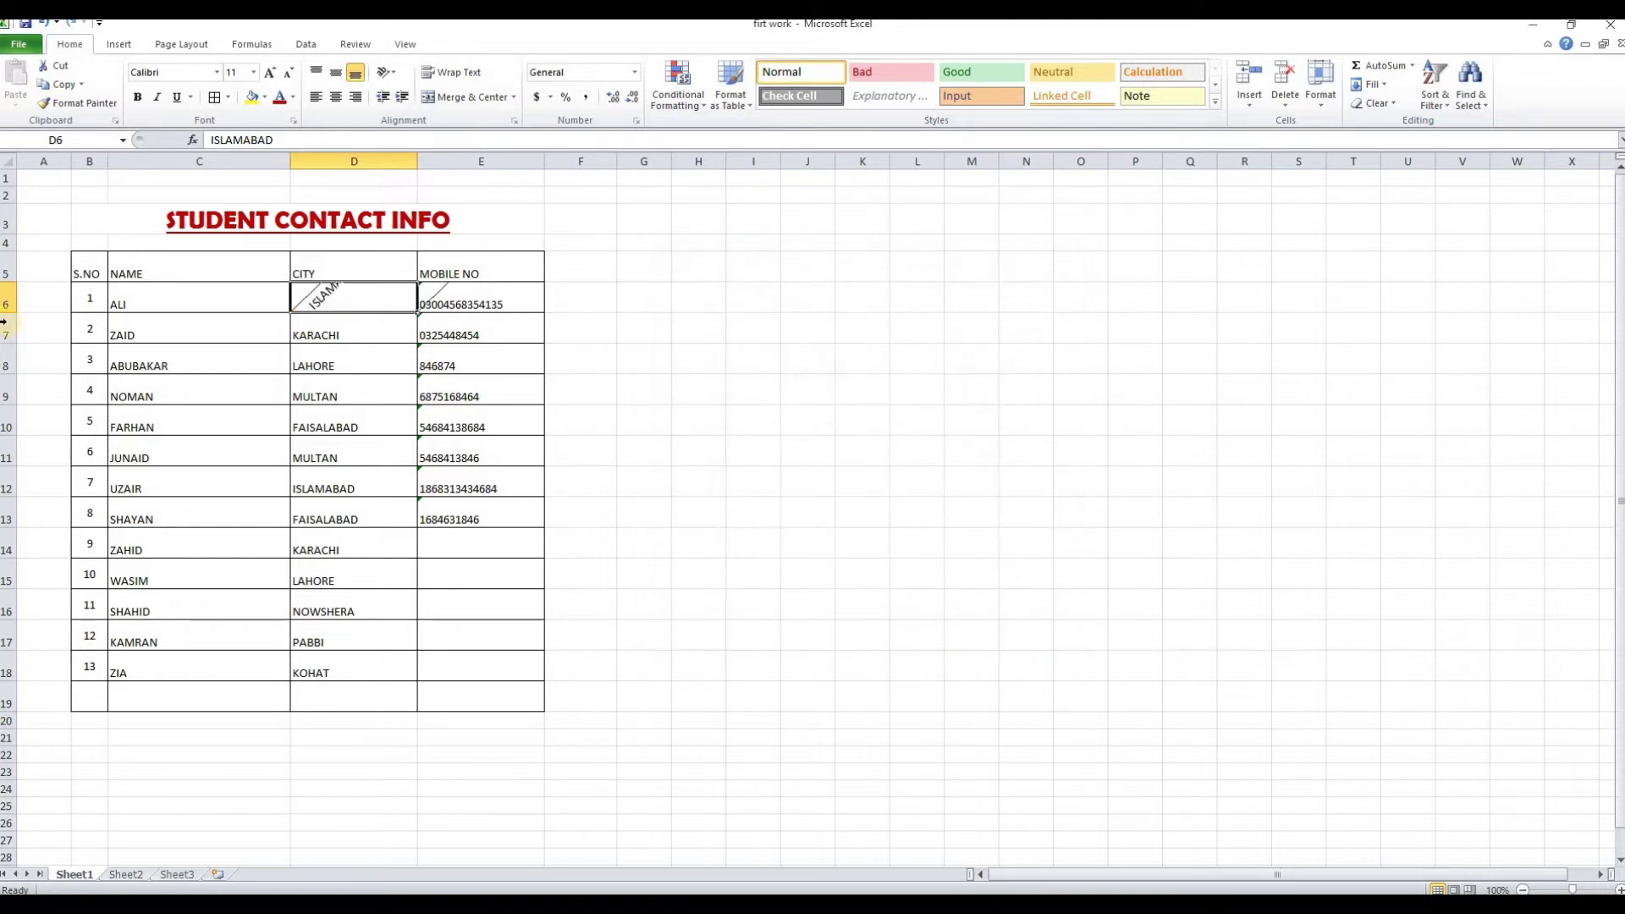
# Drag row 6 taller to fit the angled ISLAMABAD text
pyautogui.moveTo(9, 313); pyautogui.dragTo(11, 352)
pyautogui.click(691, 420)
pyautogui.click(365, 330)
pyautogui.click(315, 223)
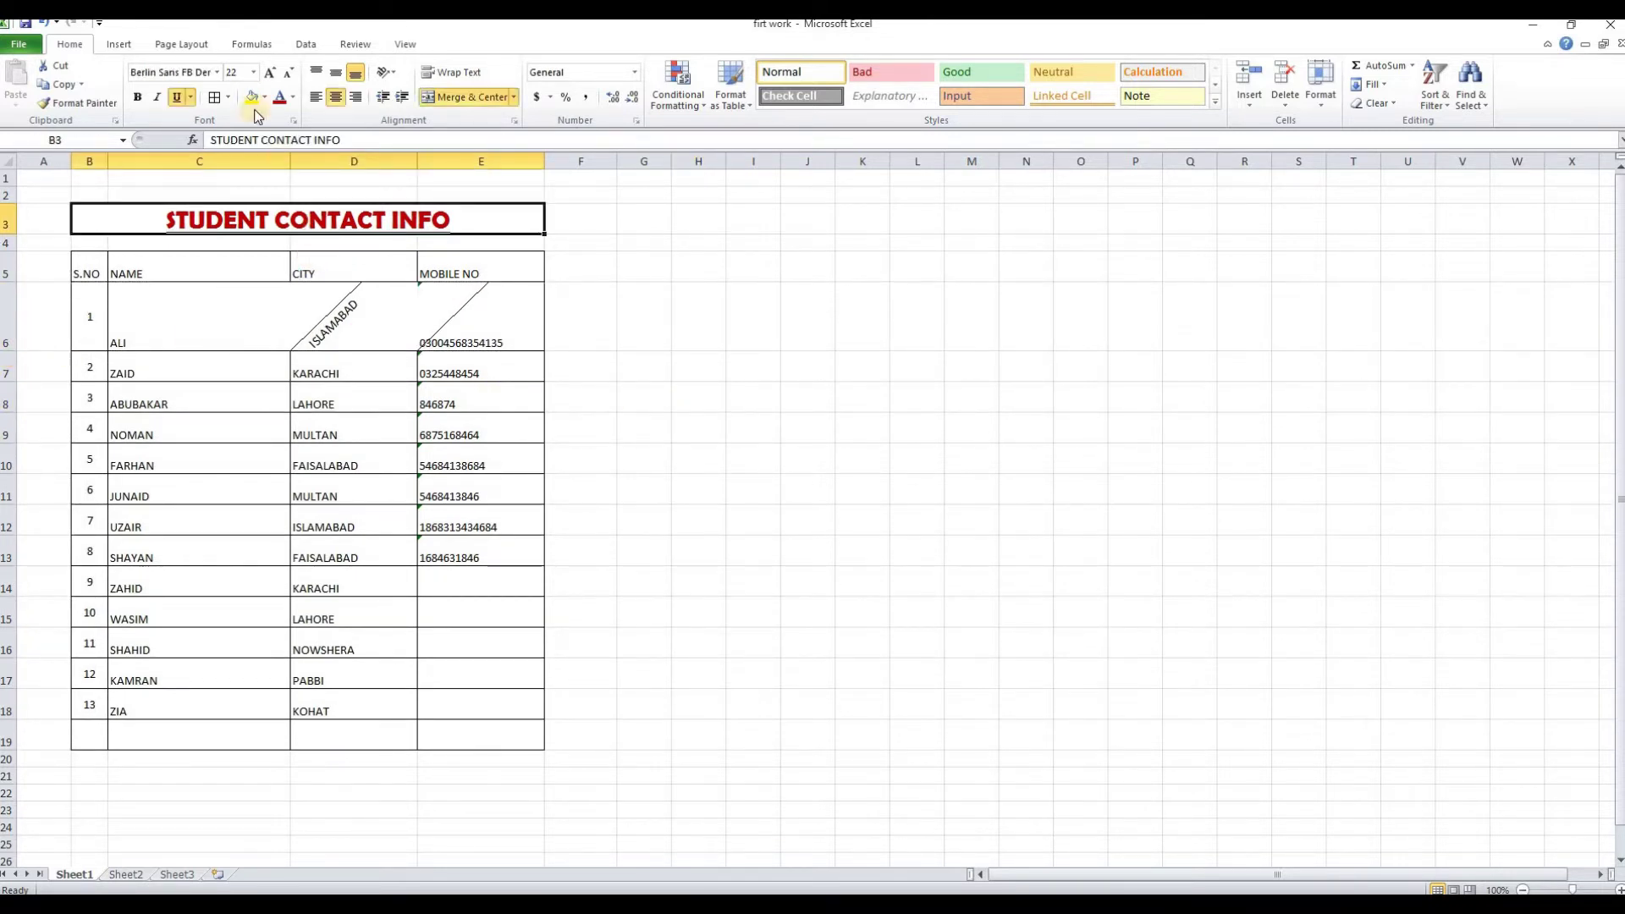
# Tilt the STUDENT CONTACT INFO title to 45 degrees and enlarge row 3 to fit it
pyautogui.rightClick(254, 226)
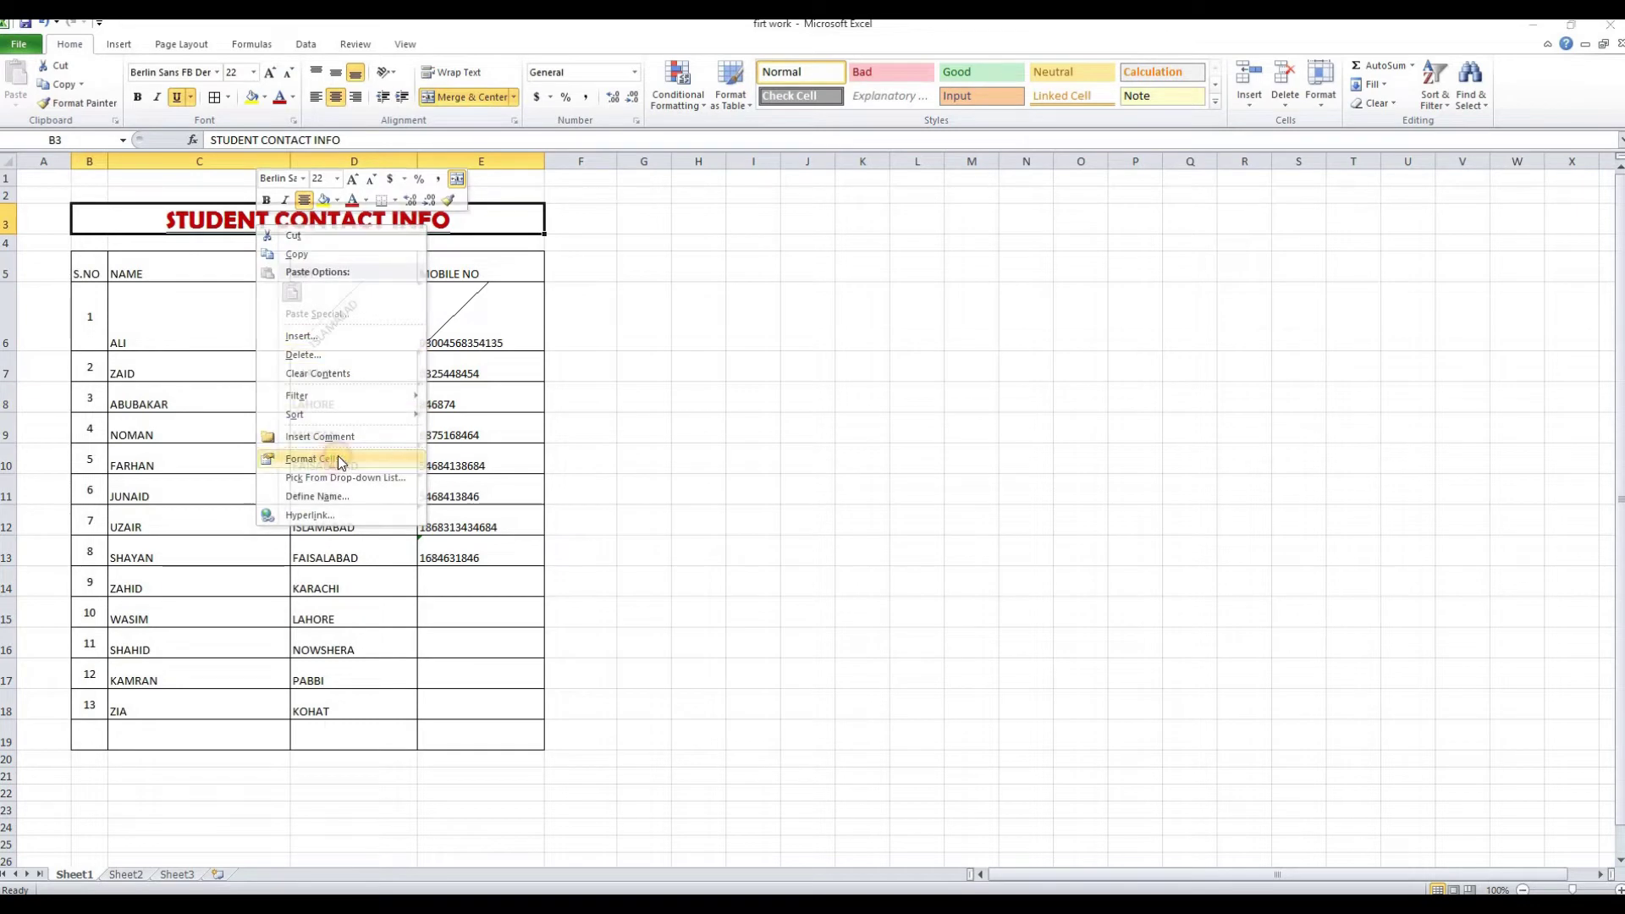
pyautogui.click(332, 458)
pyautogui.moveTo(516, 382); pyautogui.dragTo(500, 347)
pyautogui.click(457, 625)
pyautogui.click(643, 421)
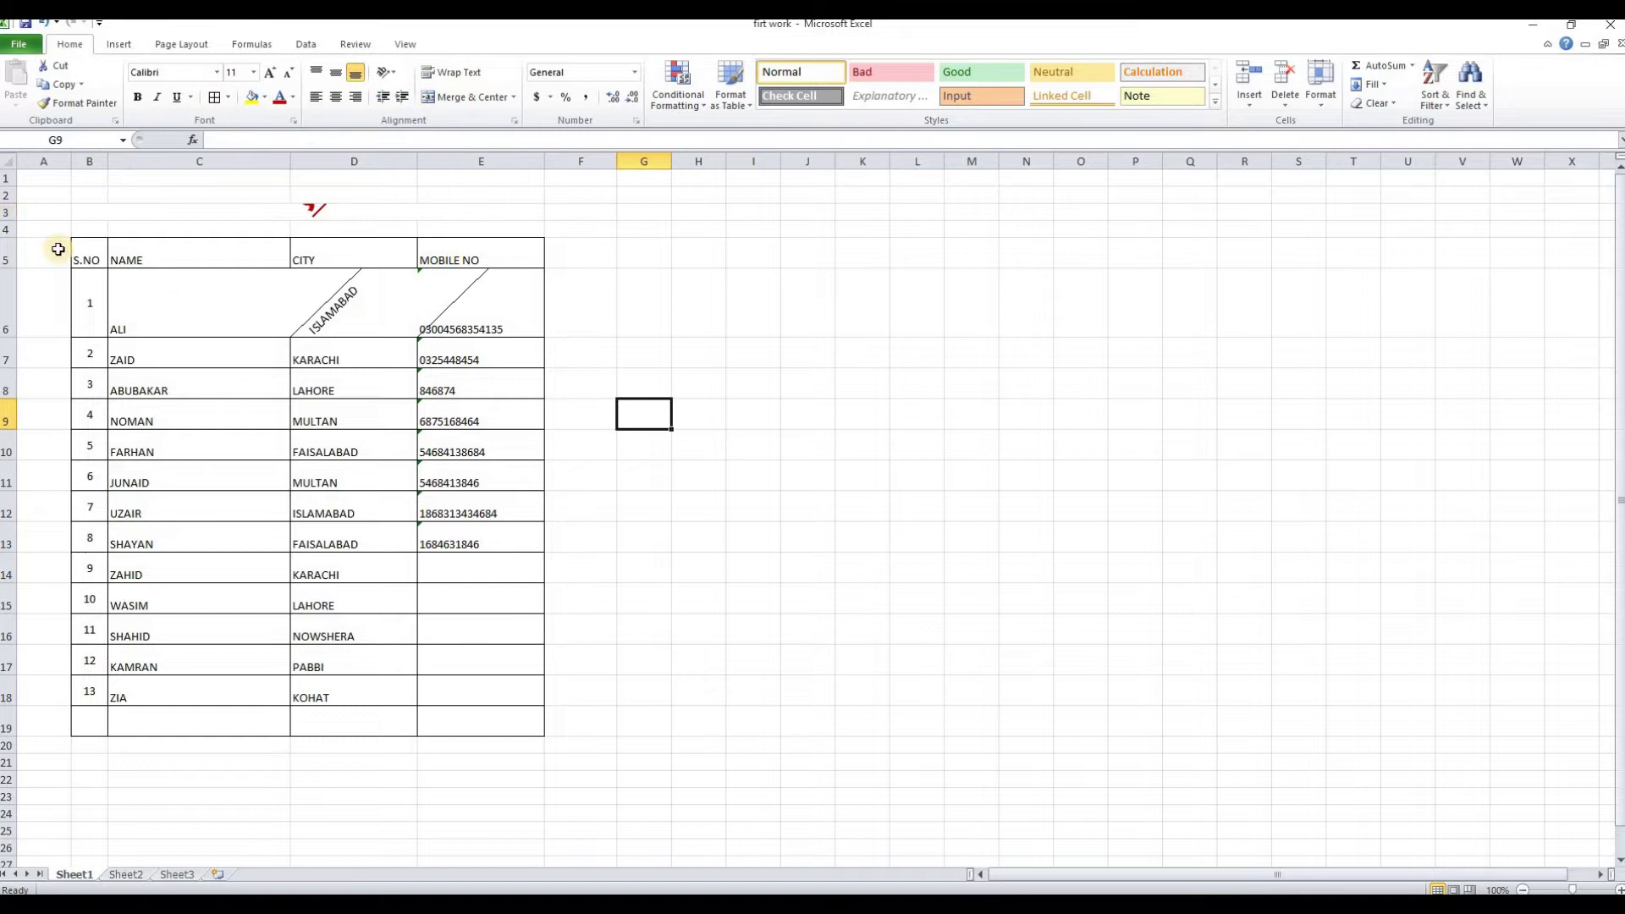
pyautogui.moveTo(12, 220); pyautogui.dragTo(6, 408)
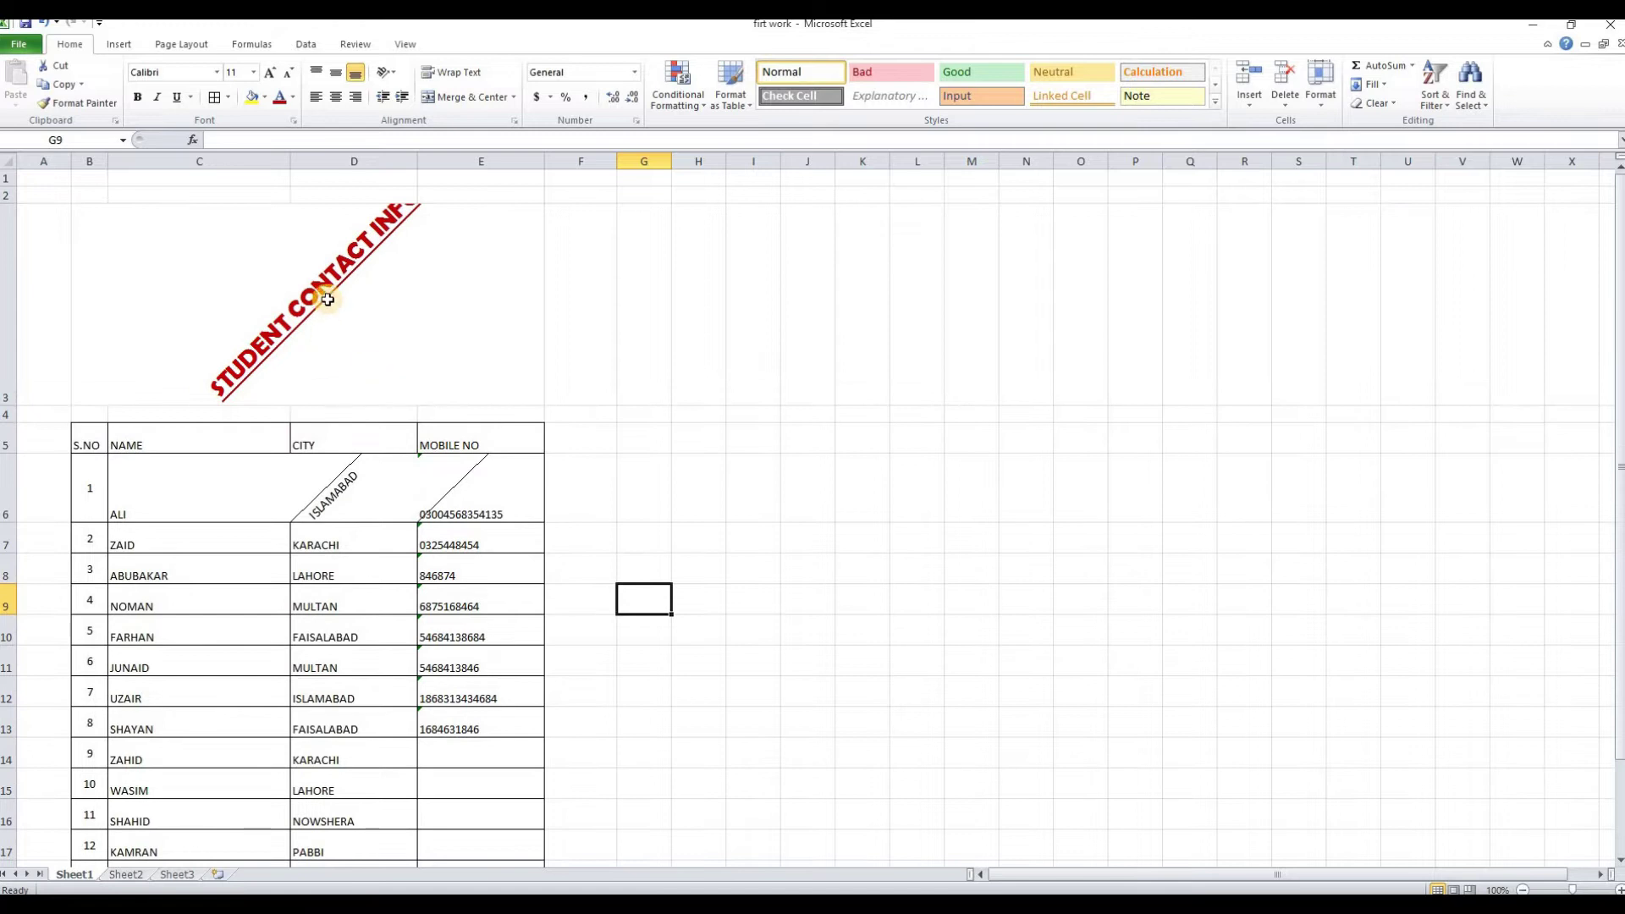
# Set the title's orientation back to 0 degrees and shrink row 3 back down
pyautogui.click(328, 300)
pyautogui.rightClick(328, 299)
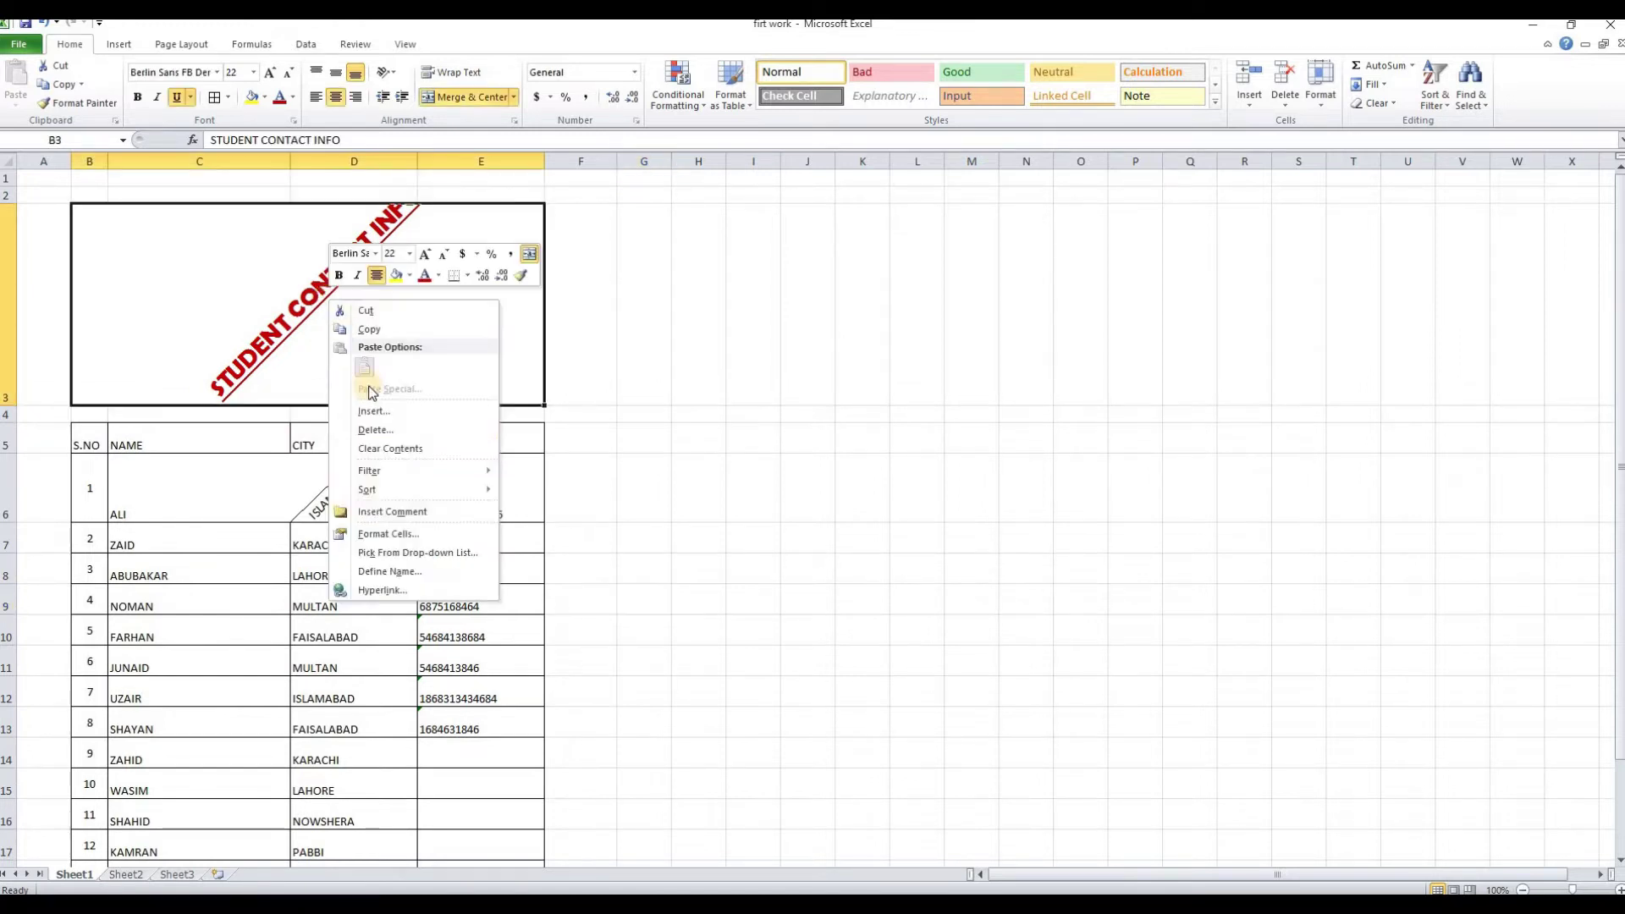
pyautogui.click(394, 534)
pyautogui.moveTo(559, 425); pyautogui.dragTo(577, 455)
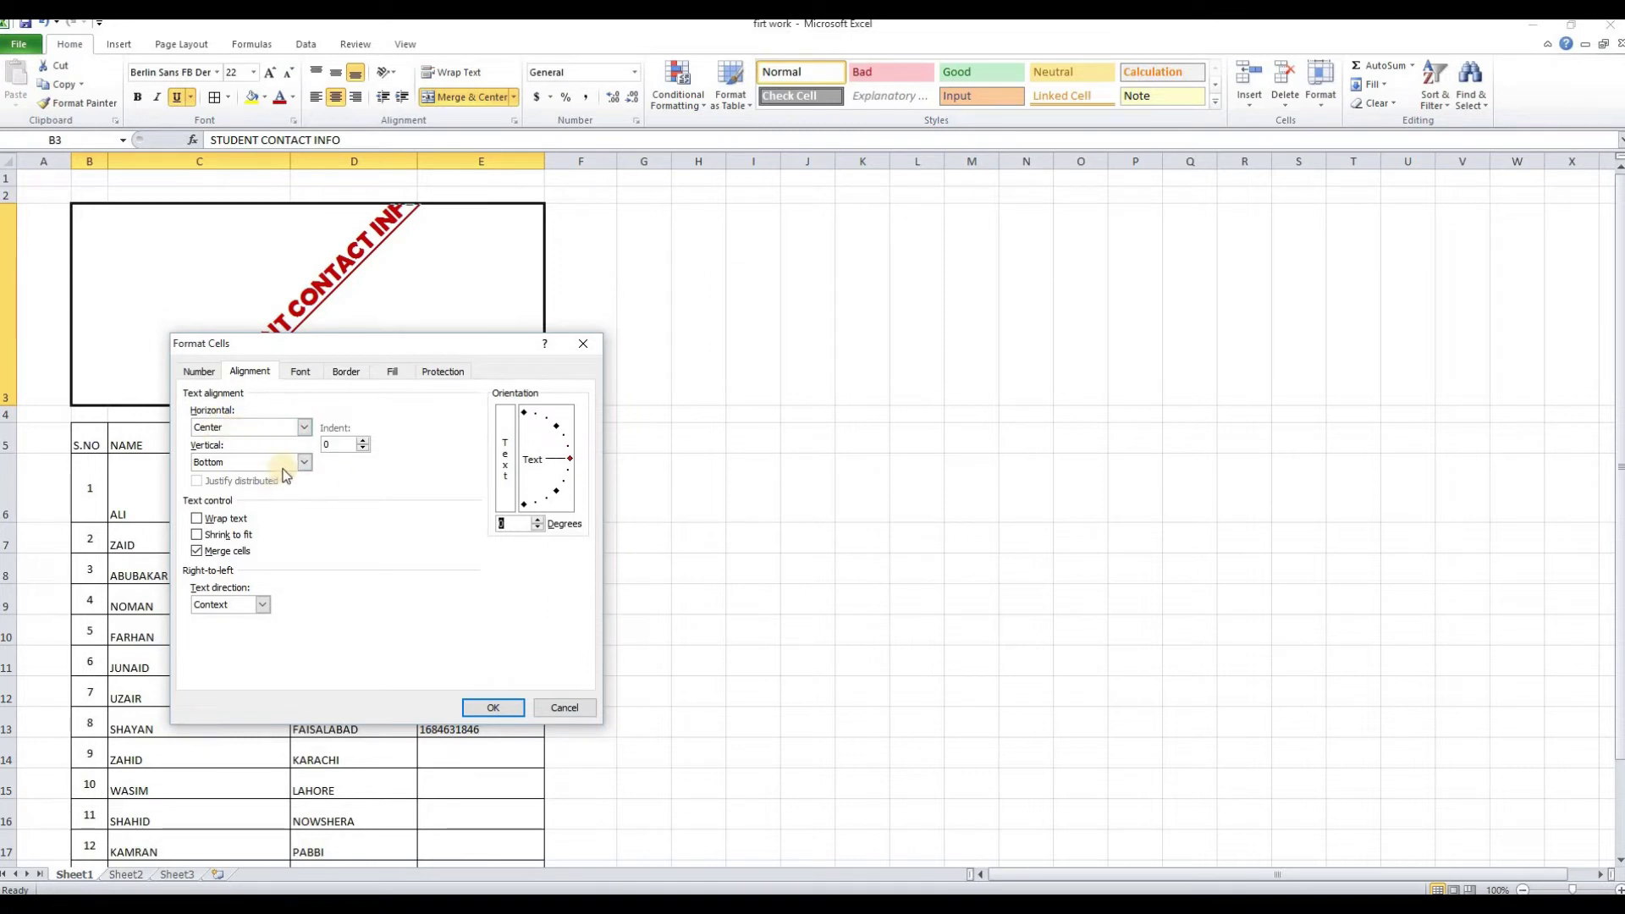
pyautogui.click(494, 709)
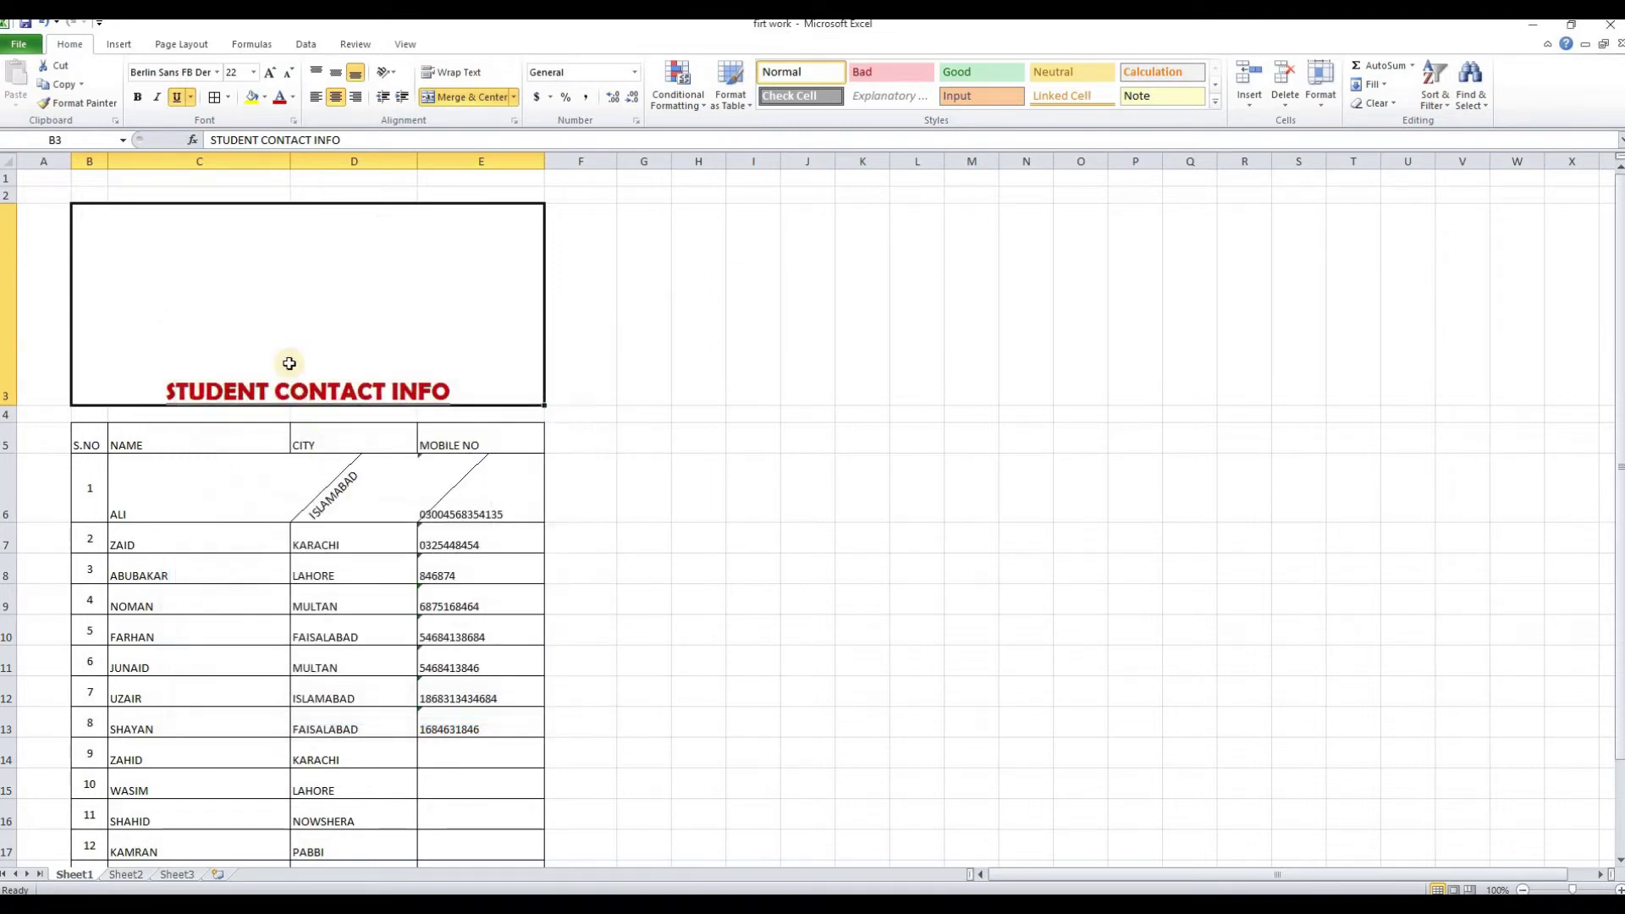
pyautogui.moveTo(11, 400); pyautogui.dragTo(11, 248)
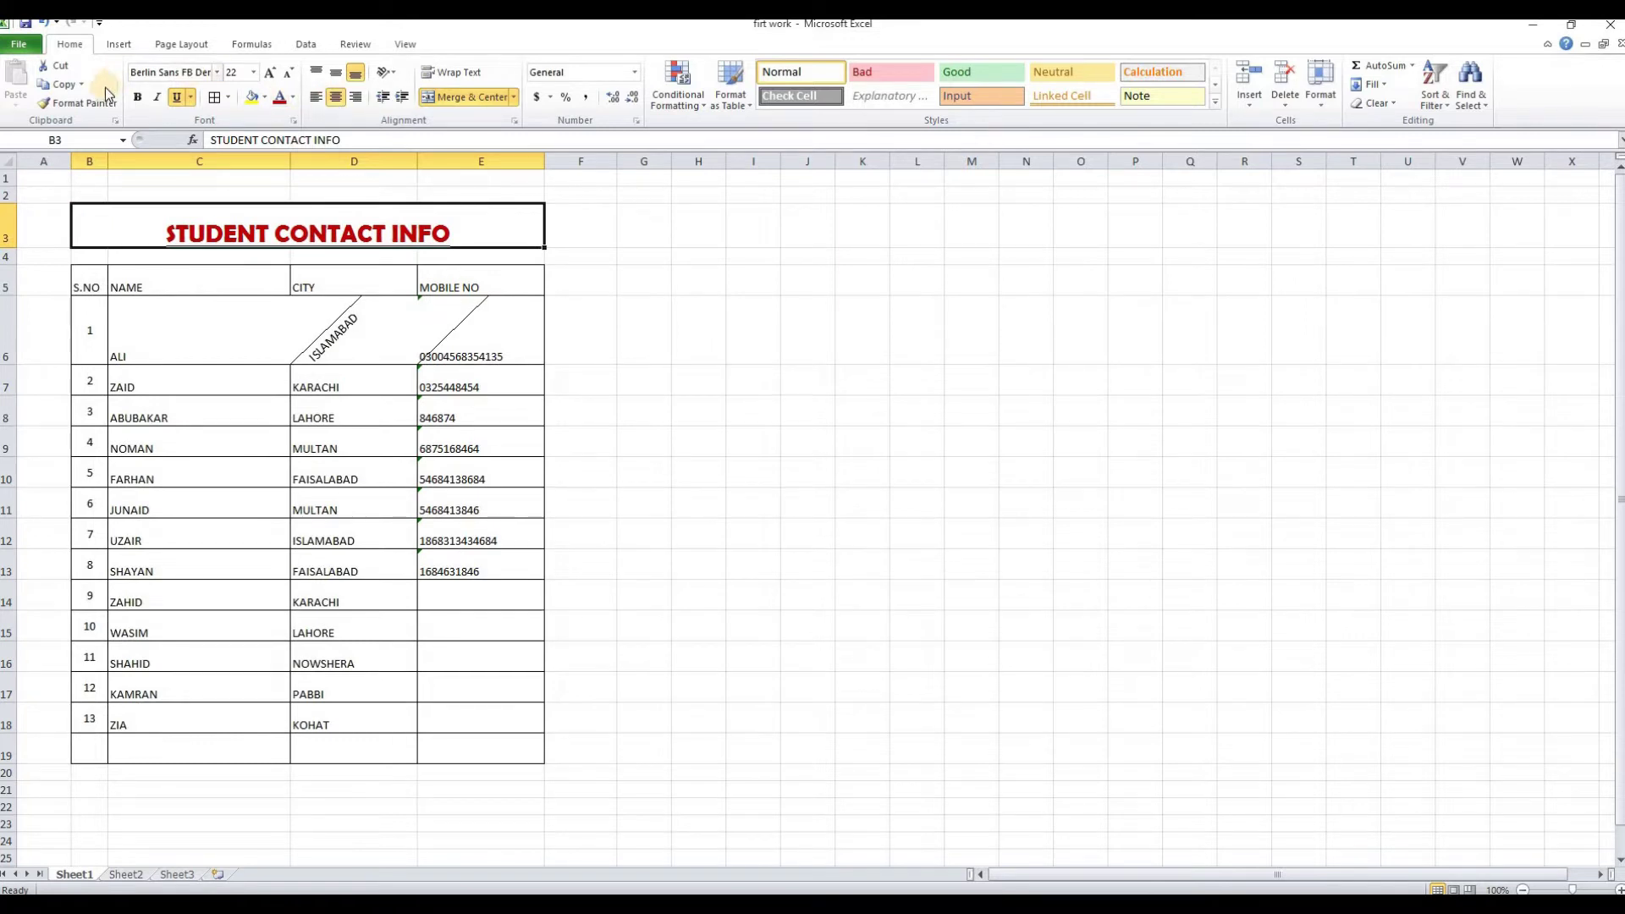
# Review the title cell's Font and Border settings in Format Cells, then cancel without changes
pyautogui.rightClick(174, 227)
pyautogui.click(235, 459)
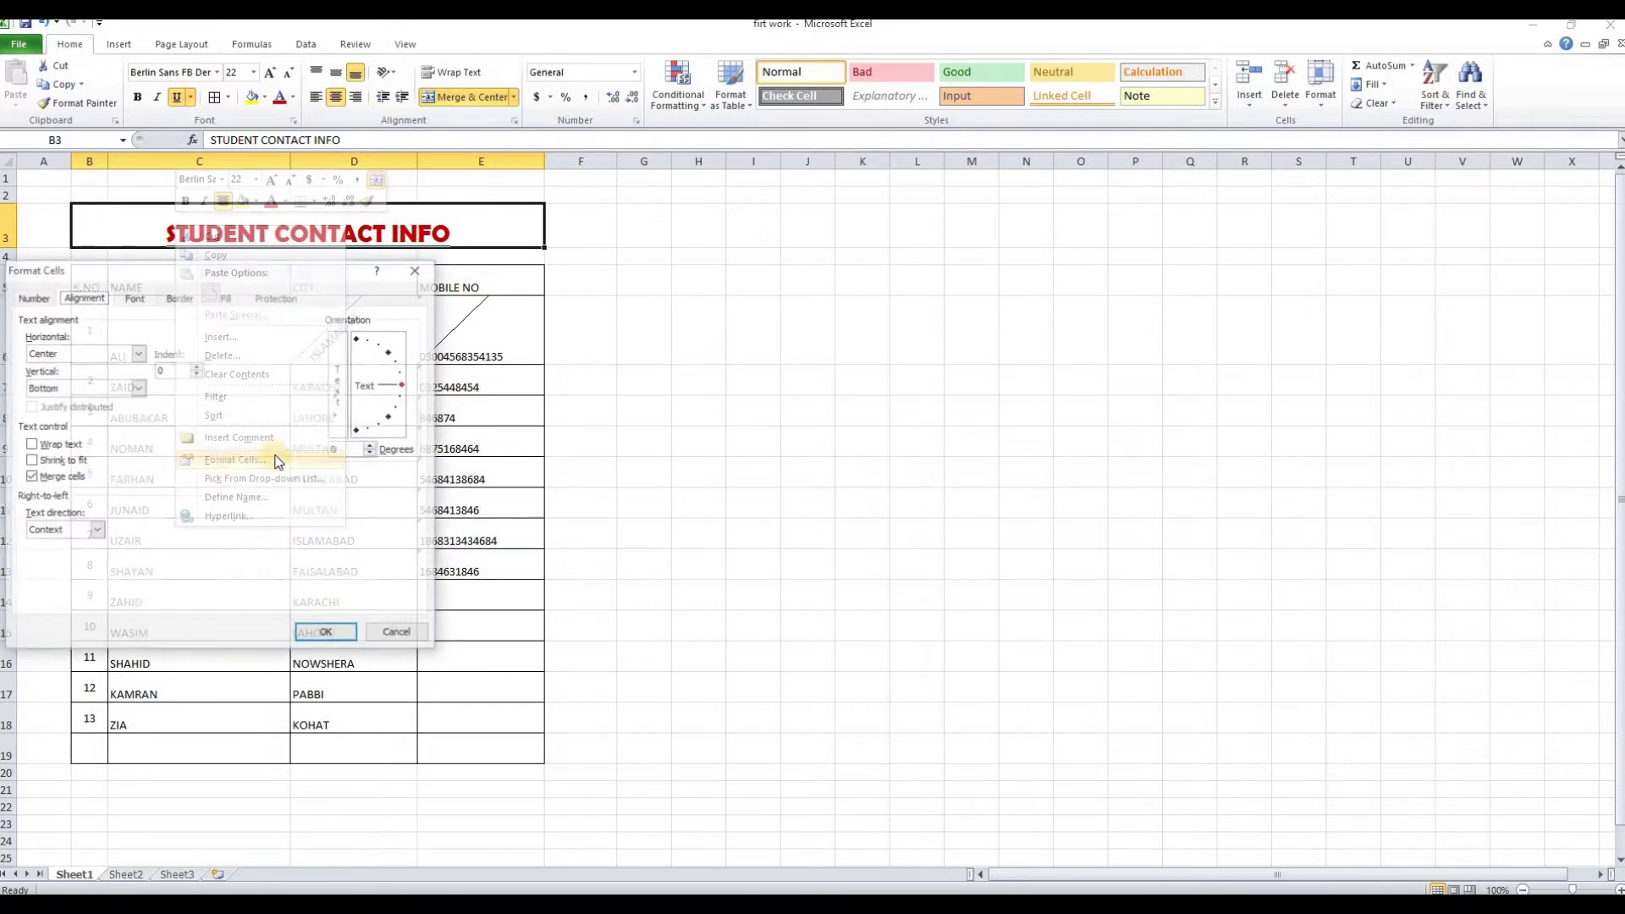
pyautogui.moveTo(176, 264); pyautogui.dragTo(684, 222)
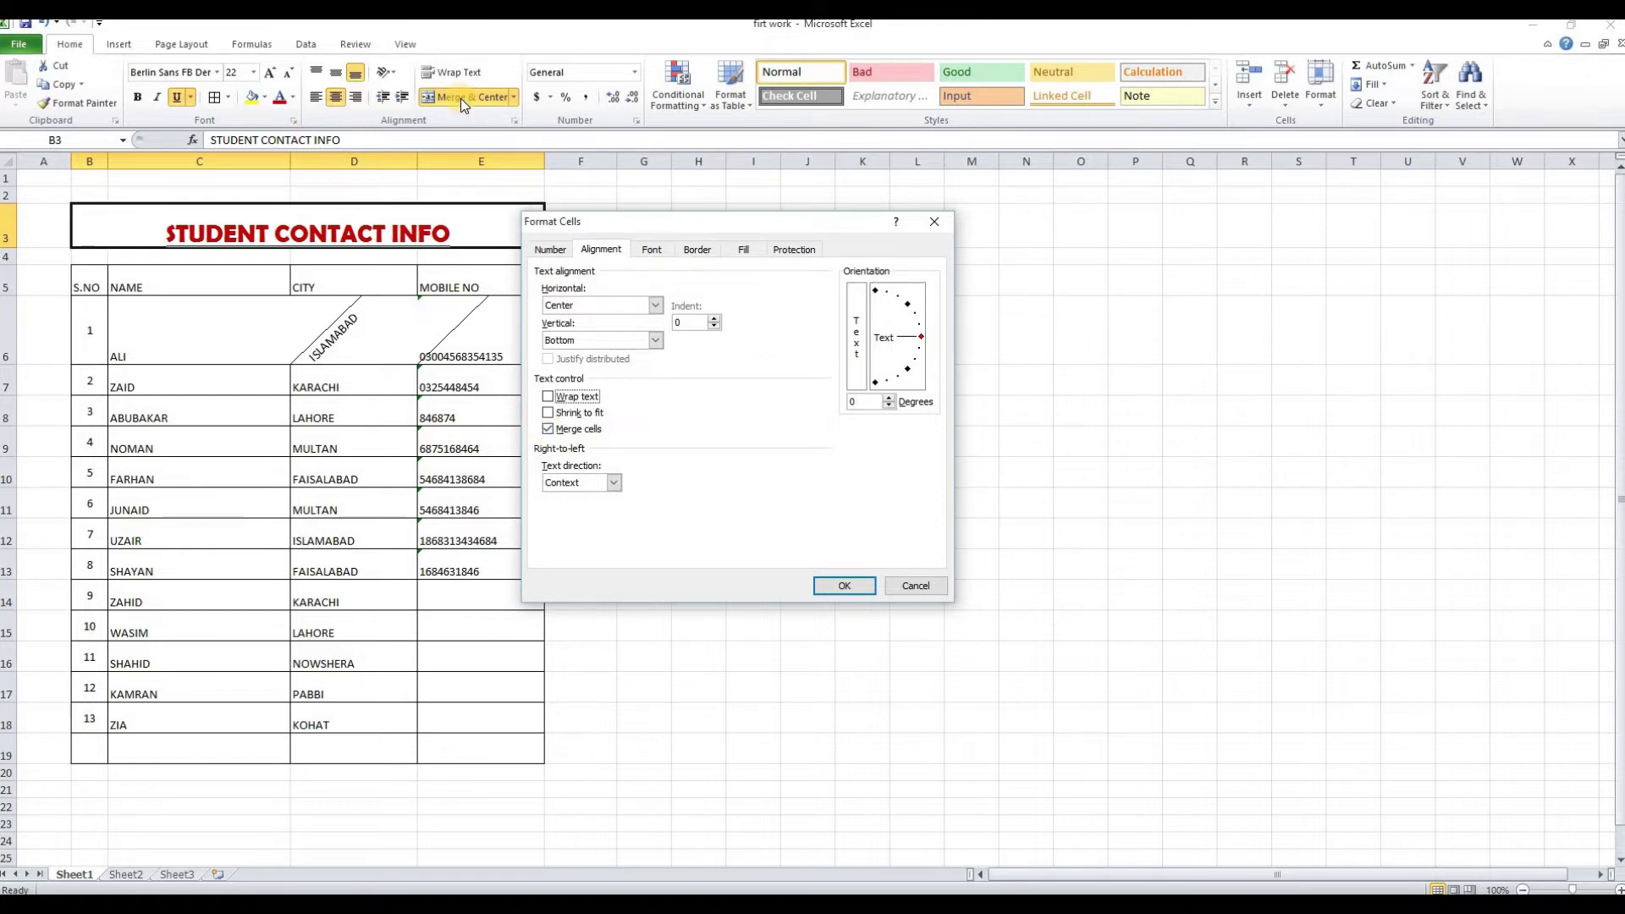
pyautogui.click(652, 251)
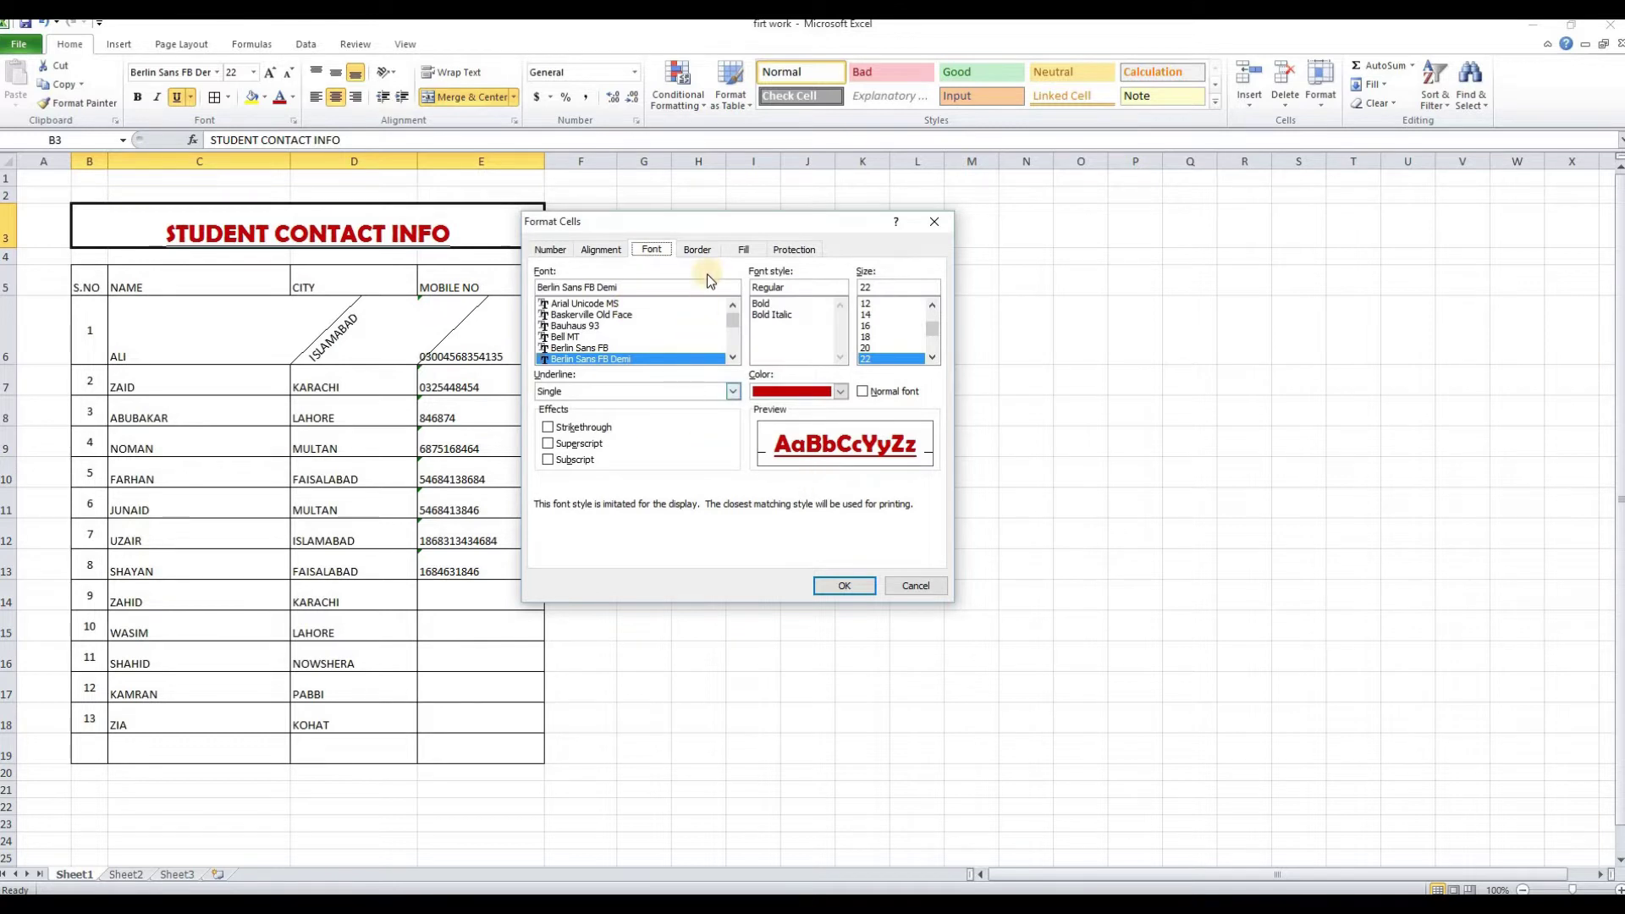
pyautogui.click(704, 249)
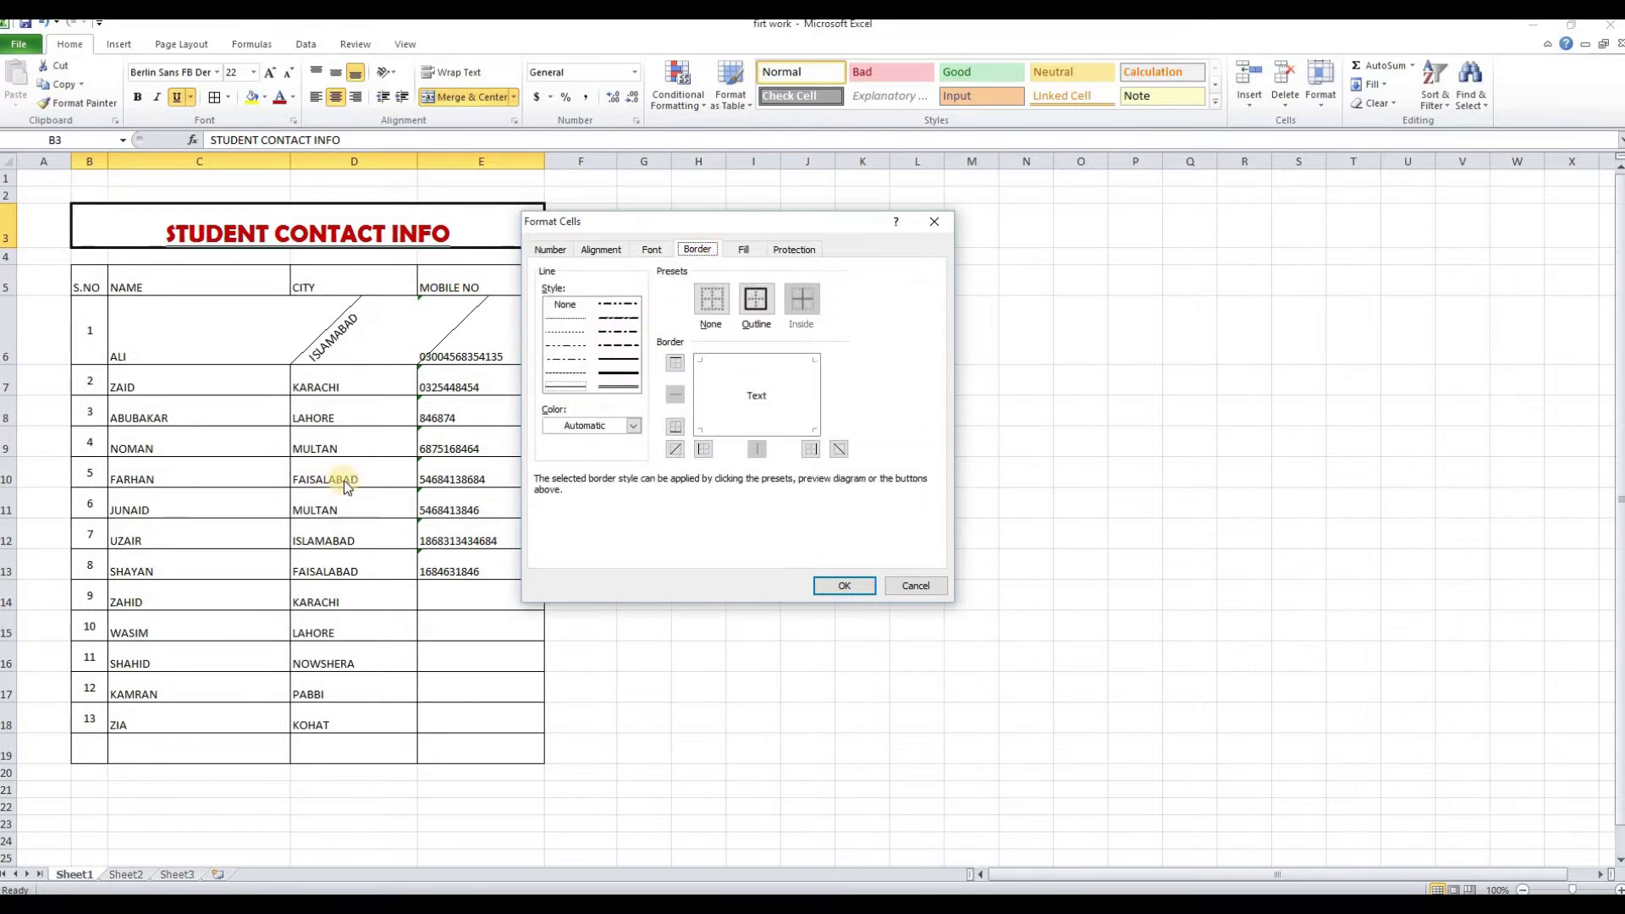
pyautogui.click(915, 585)
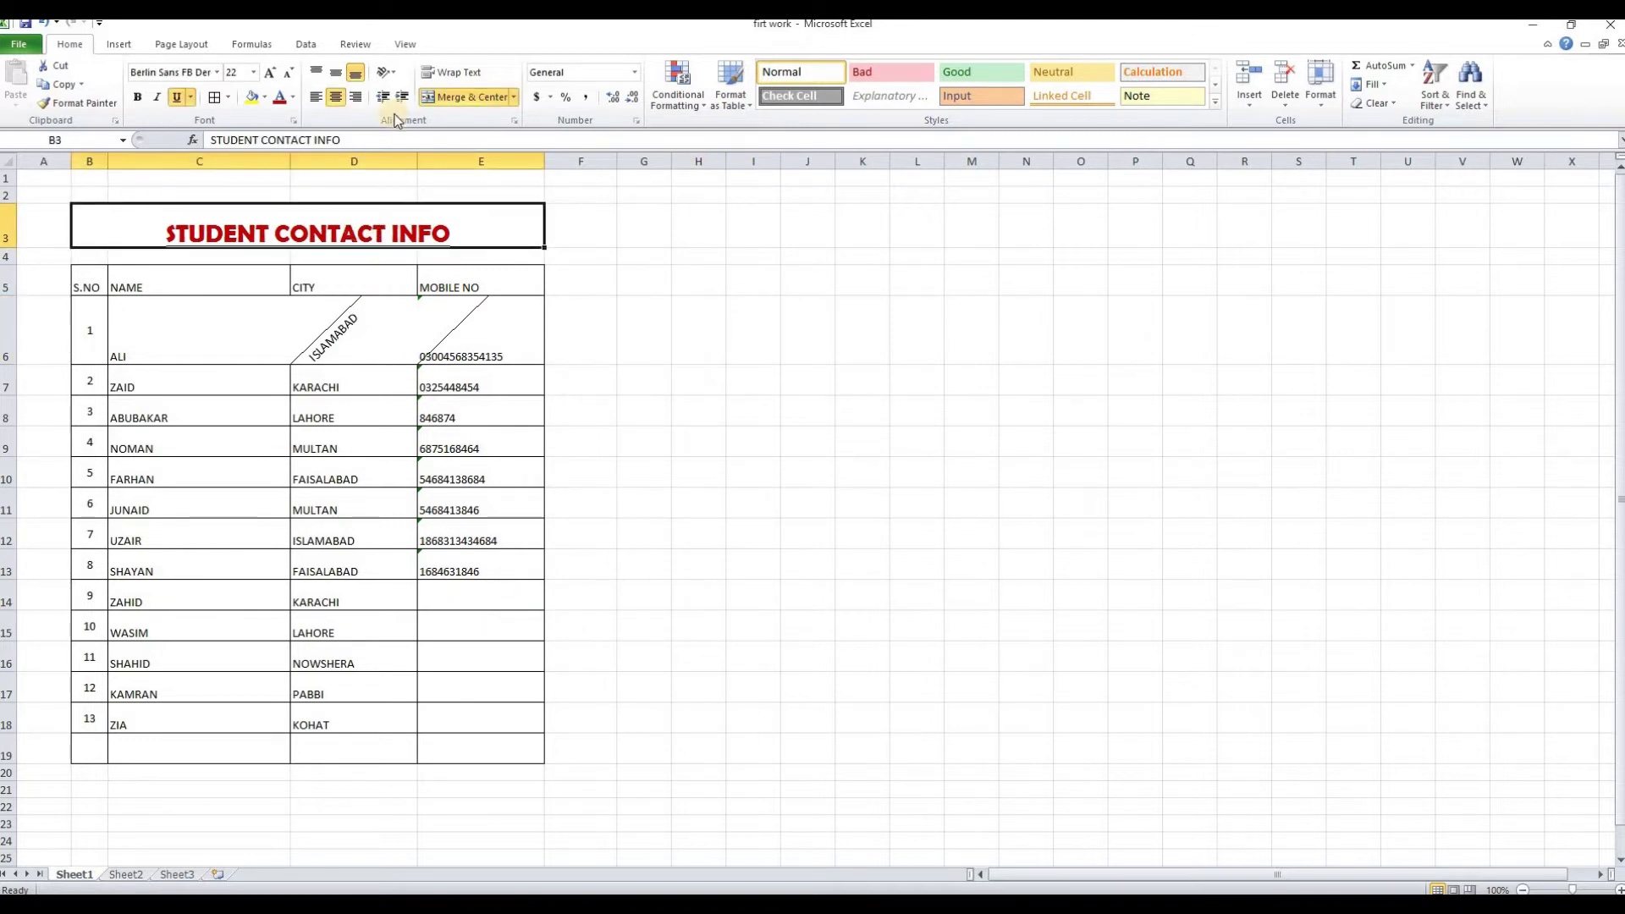
# Give the title cell an outline border with a dashed line style
pyautogui.rightClick(314, 212)
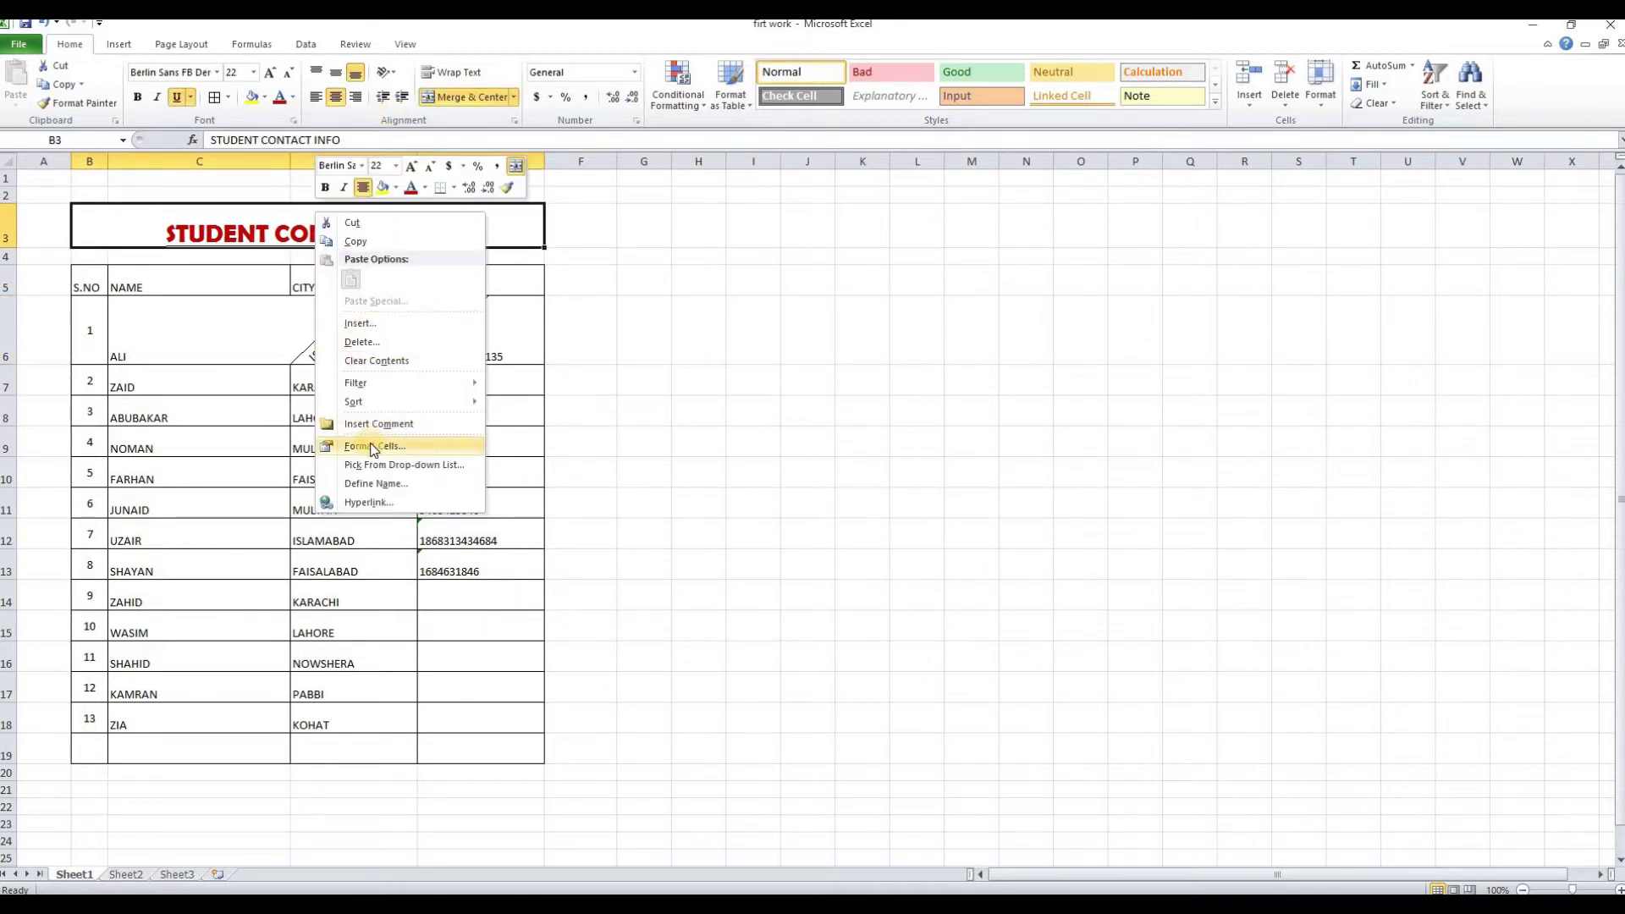
pyautogui.click(379, 448)
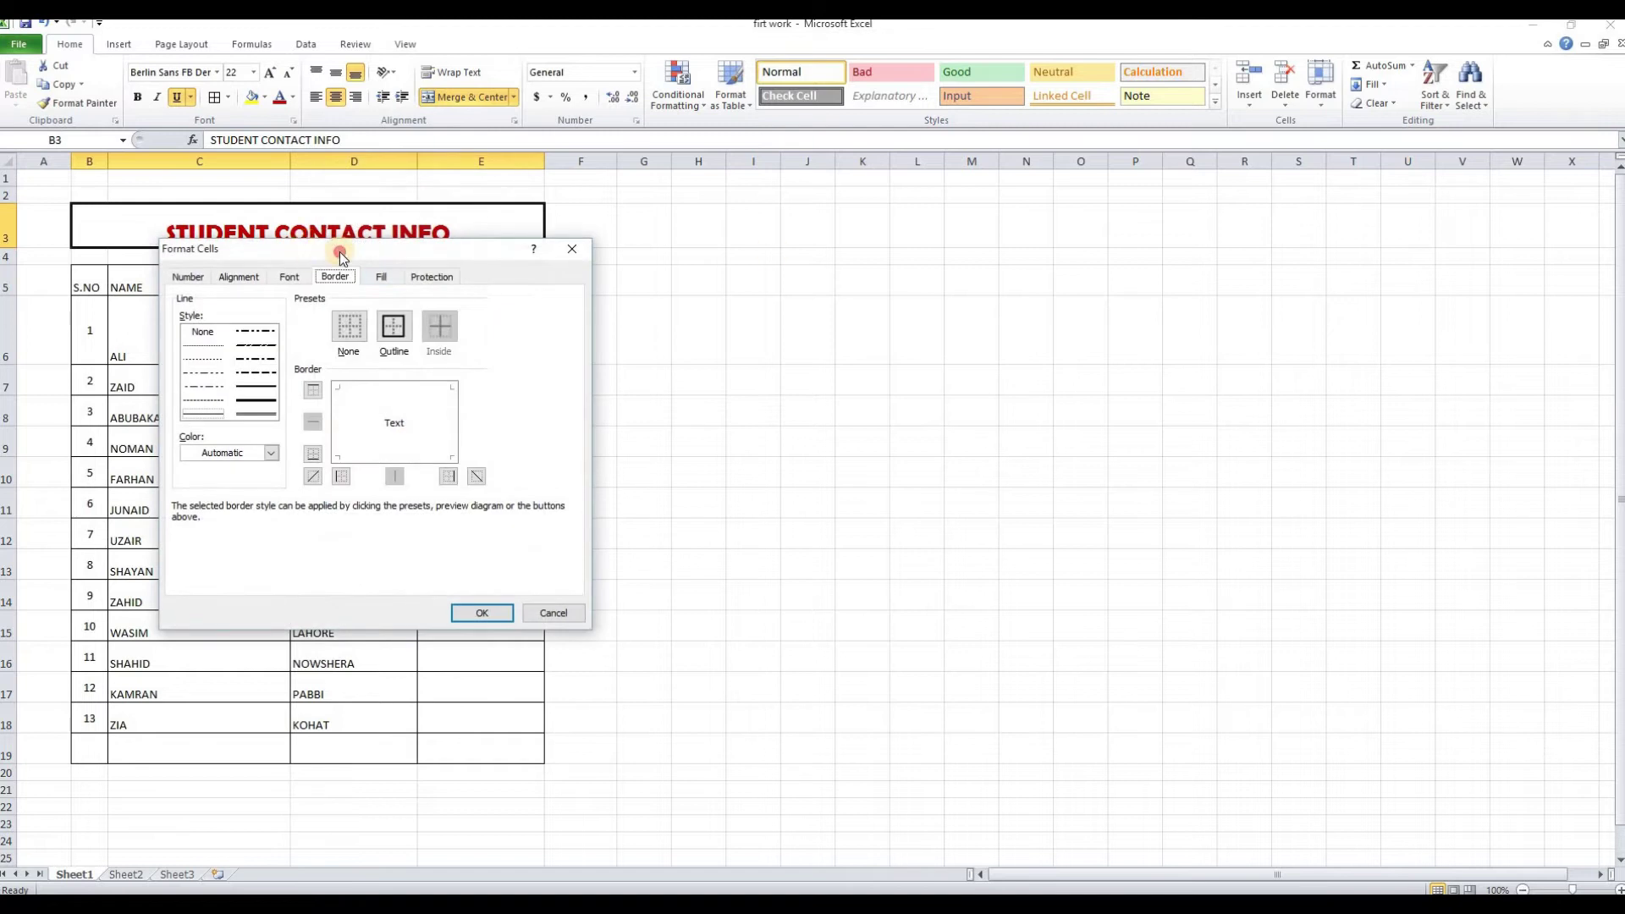
pyautogui.moveTo(338, 251); pyautogui.dragTo(931, 230)
pyautogui.click(992, 308)
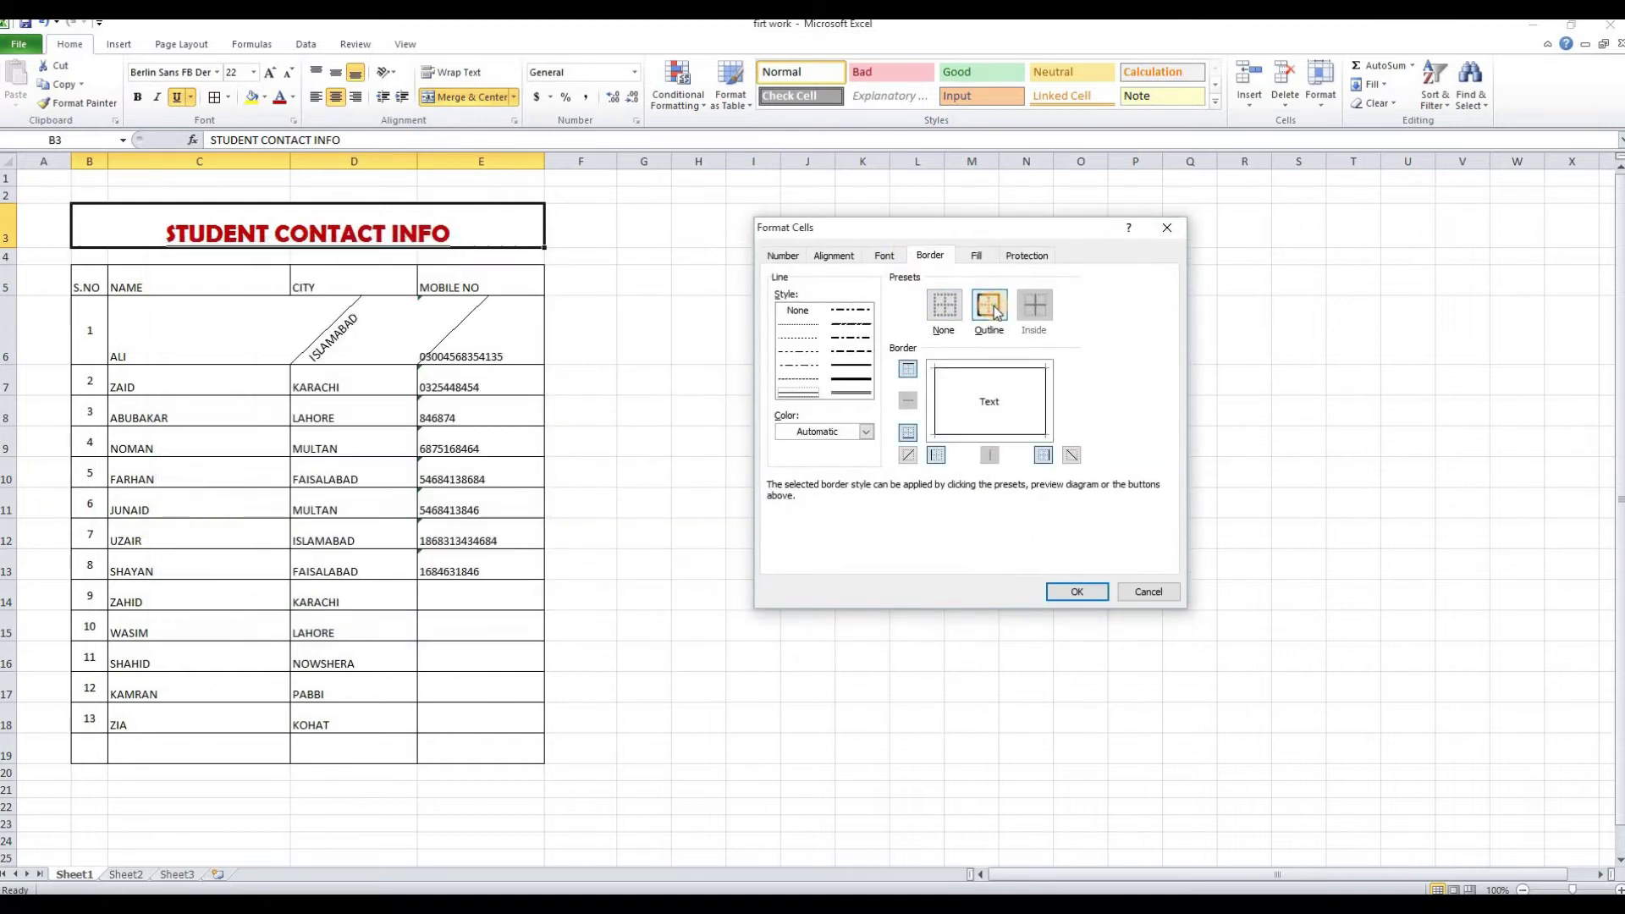
pyautogui.click(863, 352)
# Fill the title cell with a yellow background and apply the formatting
pyautogui.click(976, 256)
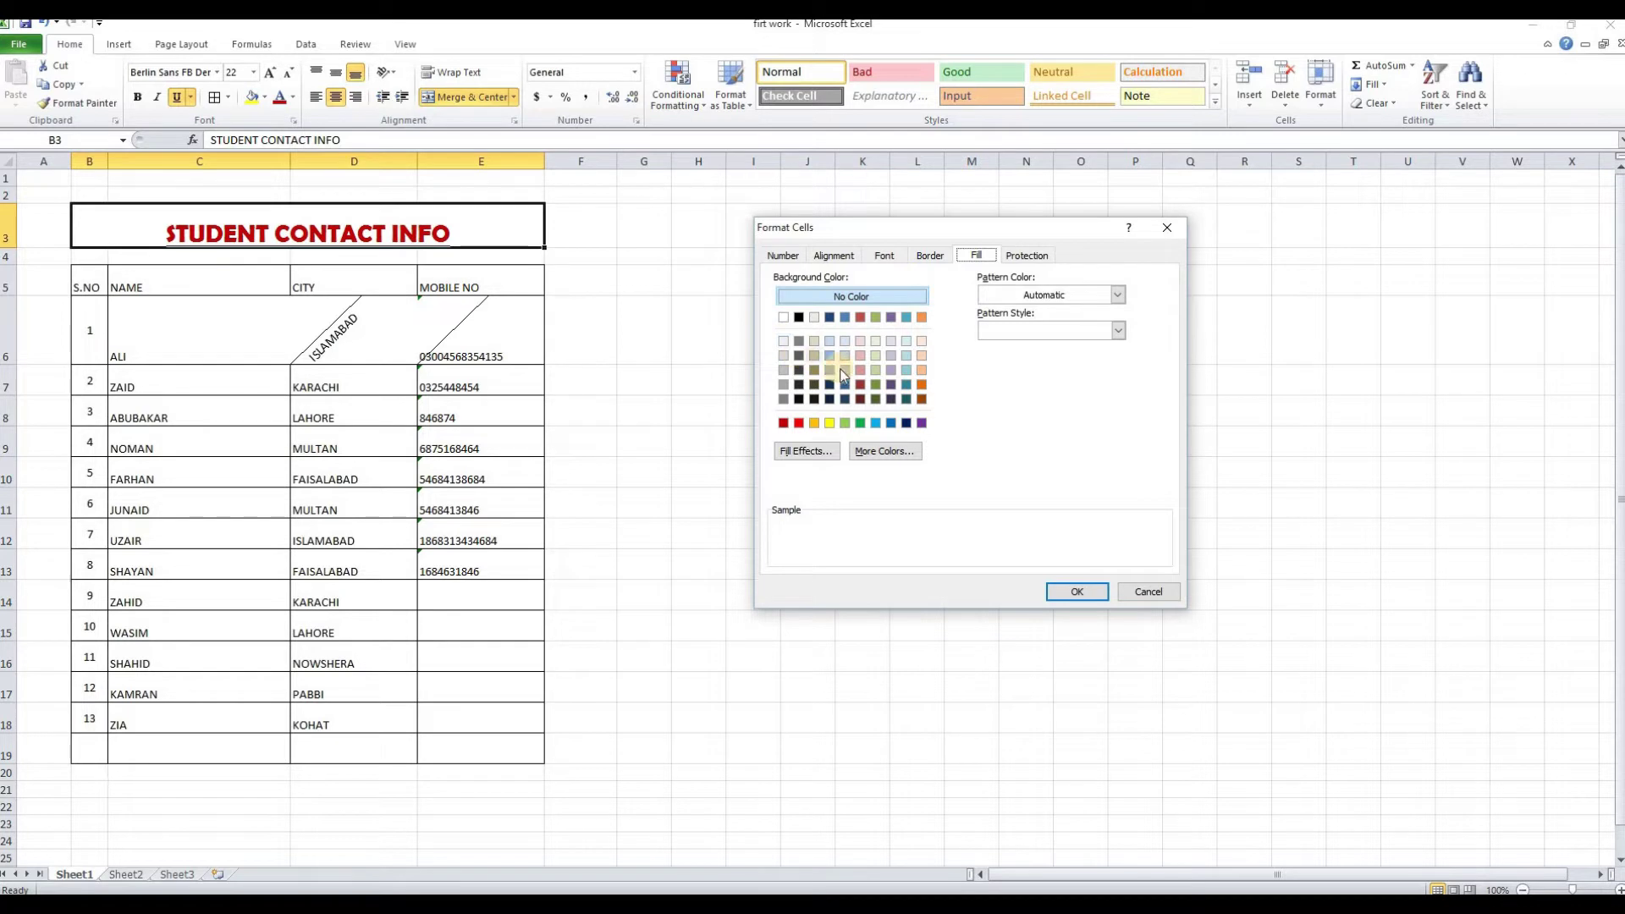
pyautogui.click(829, 424)
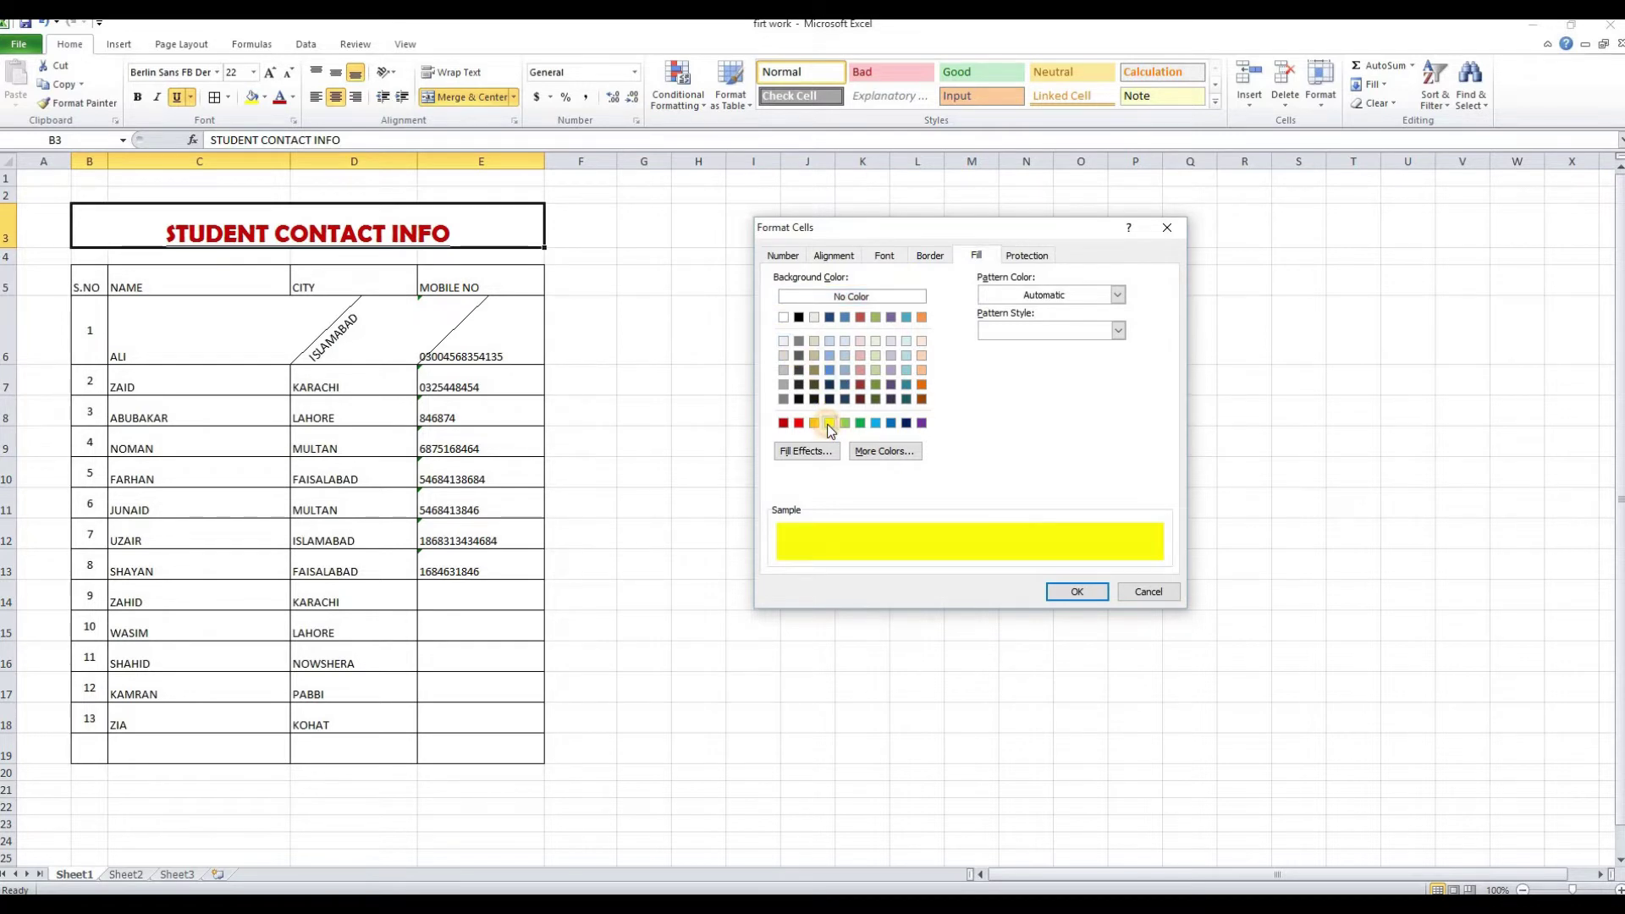
pyautogui.click(1077, 592)
pyautogui.rightClick(258, 219)
# Check the title cell's Protection settings in Format Cells, then cancel
pyautogui.click(343, 438)
pyautogui.click(364, 293)
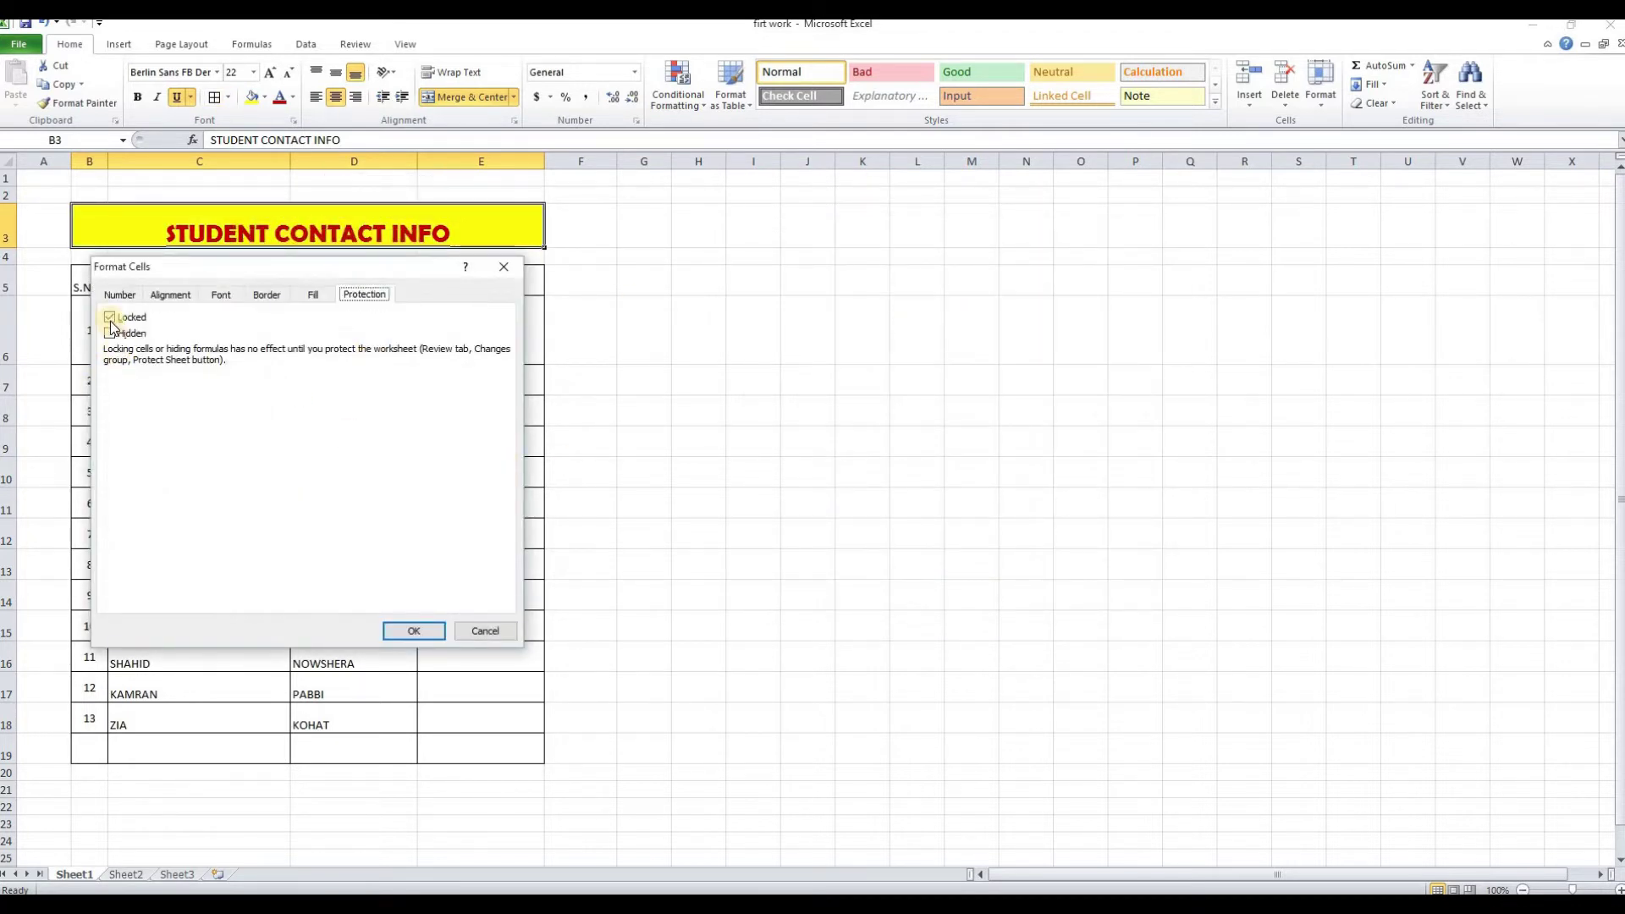
pyautogui.moveTo(175, 276); pyautogui.dragTo(881, 222)
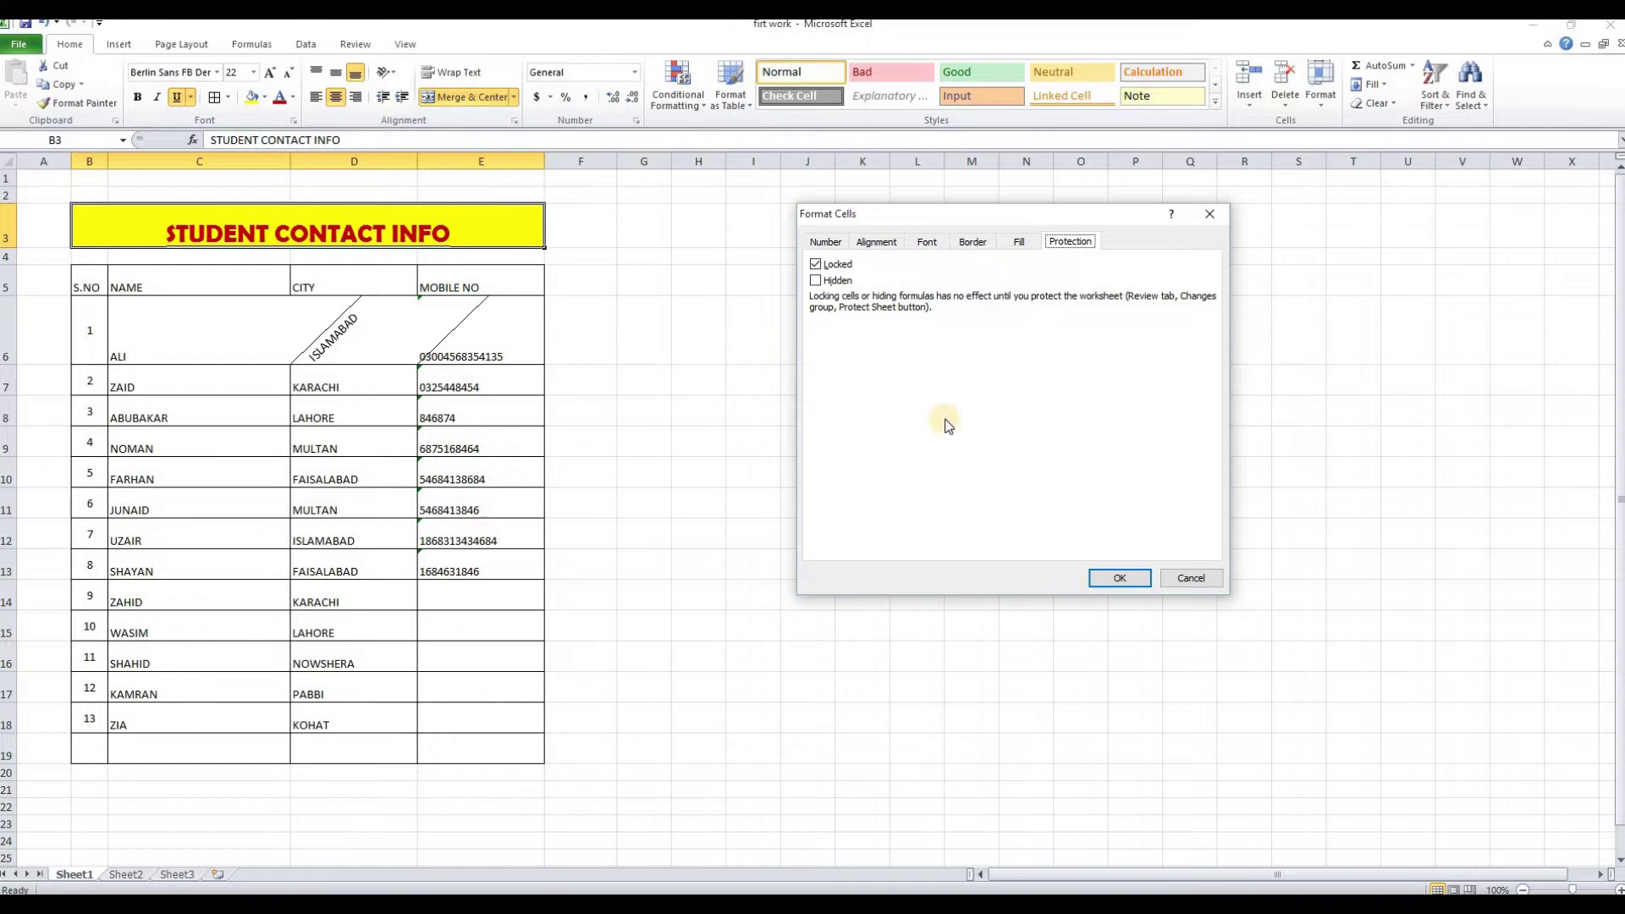
pyautogui.click(1197, 585)
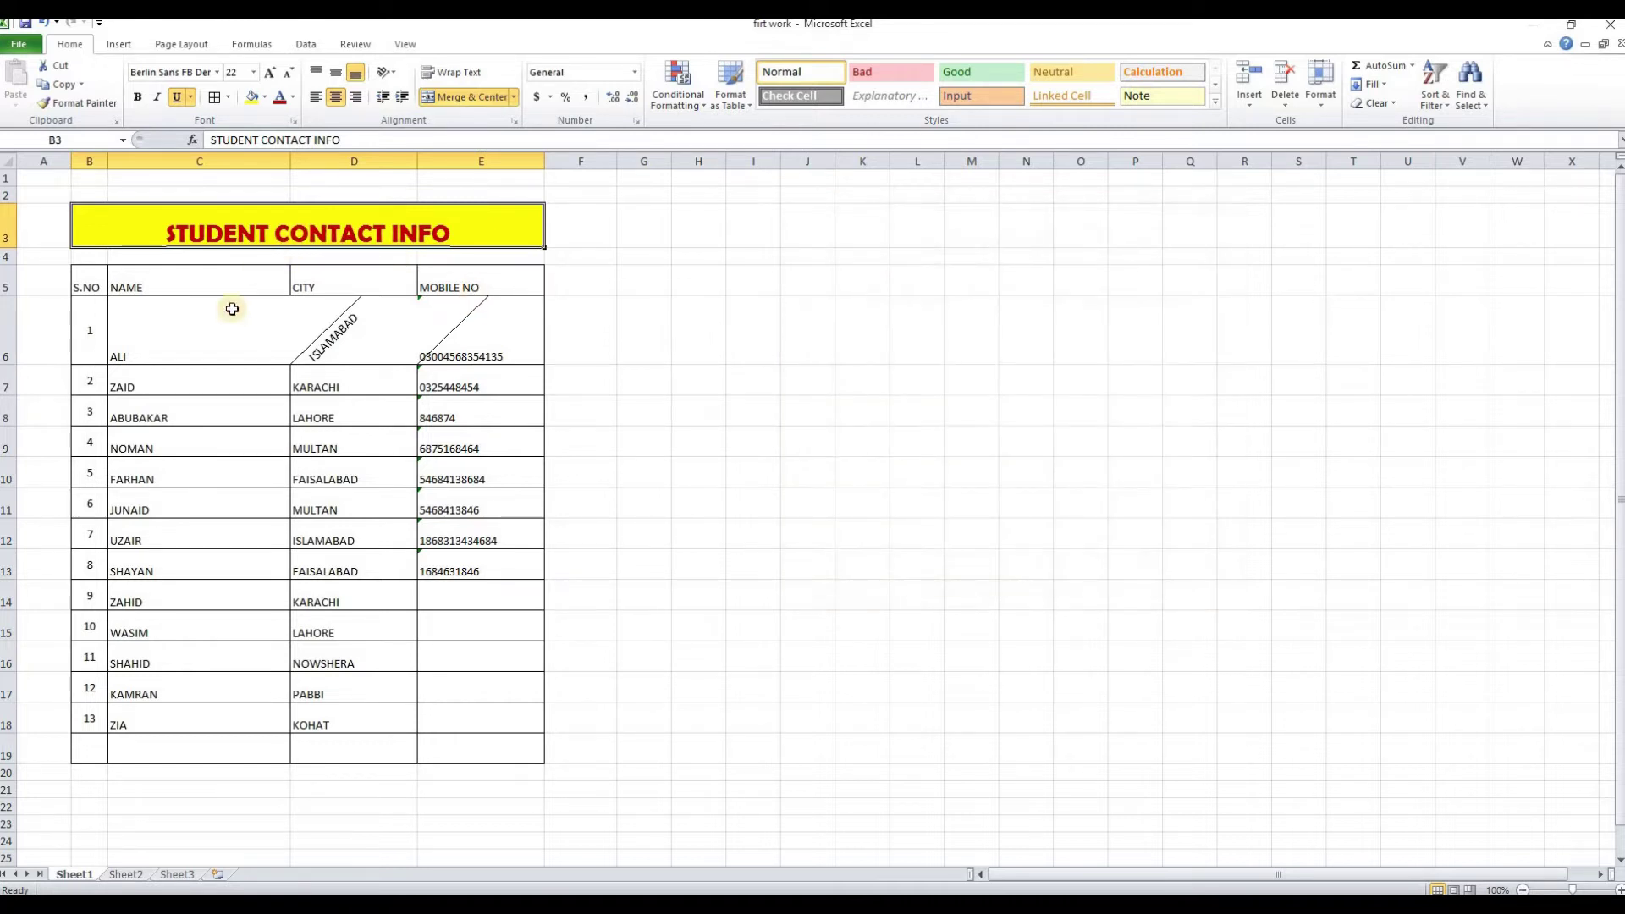
# Delete row 6 with ALI's details so the table begins with ZAID
pyautogui.click(119, 44)
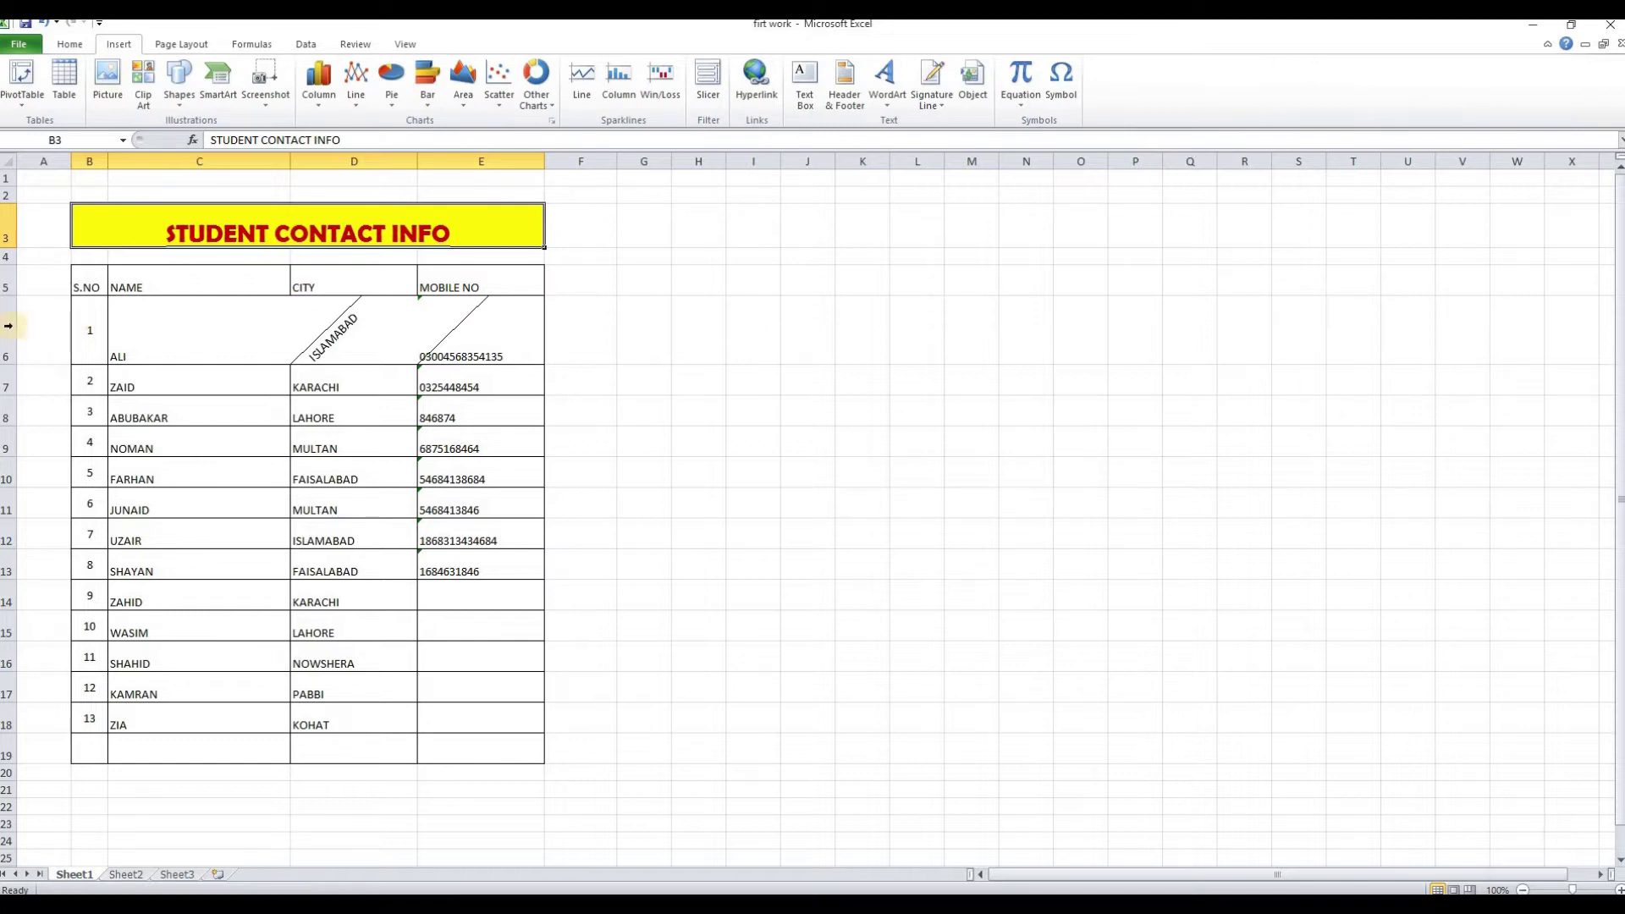
pyautogui.click(7, 329)
pyautogui.rightClick(8, 328)
pyautogui.click(52, 456)
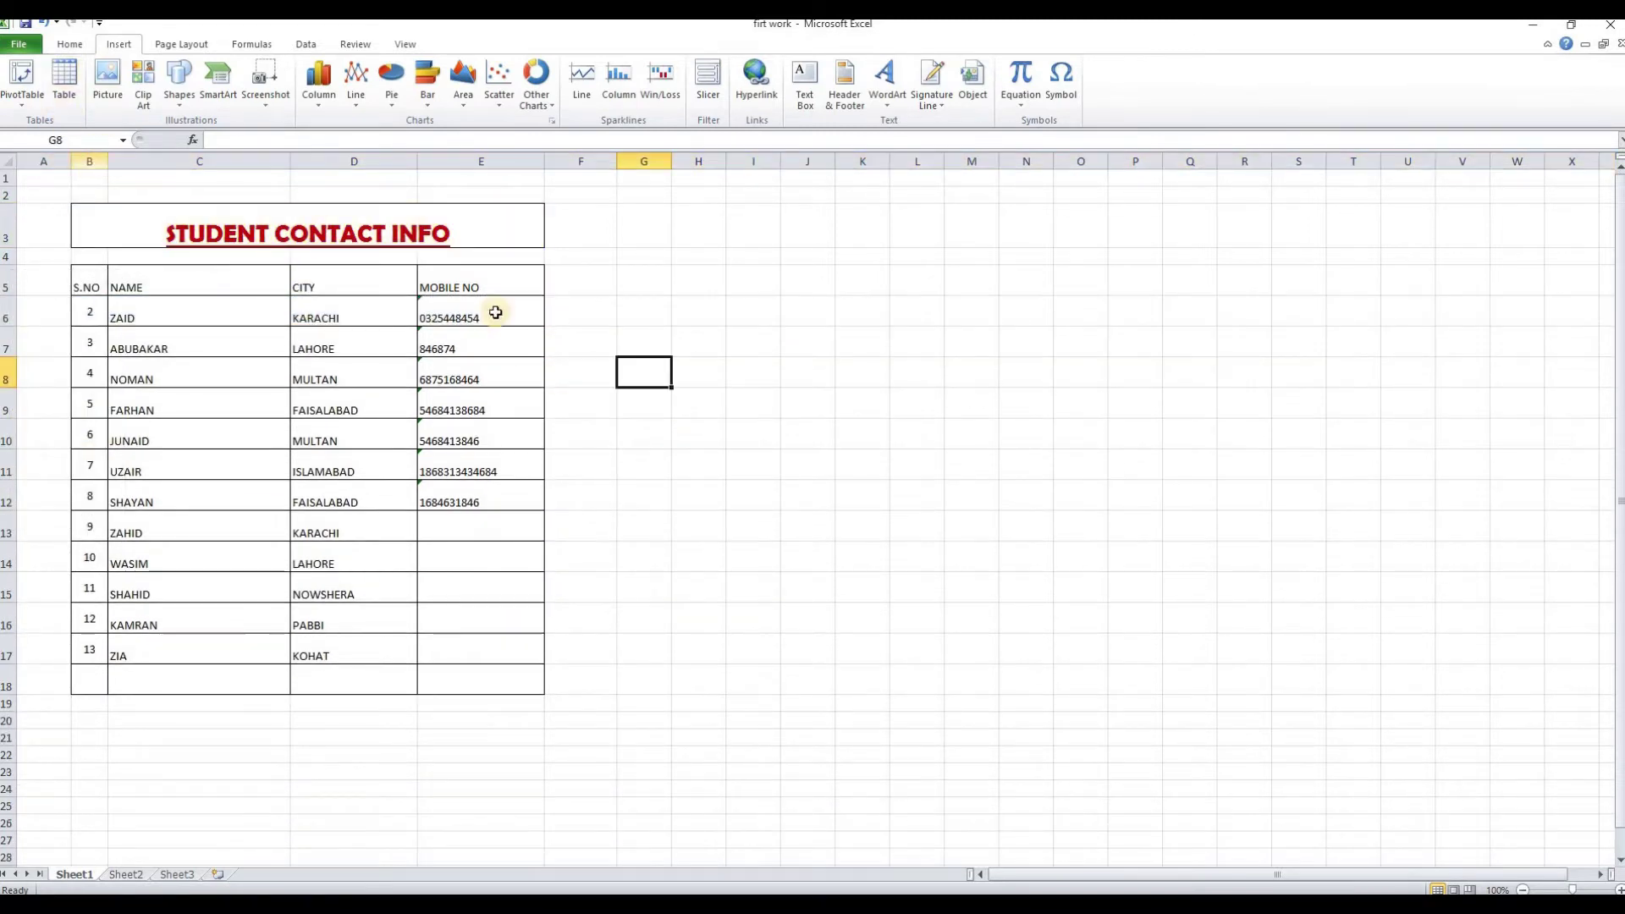
pyautogui.click(700, 502)
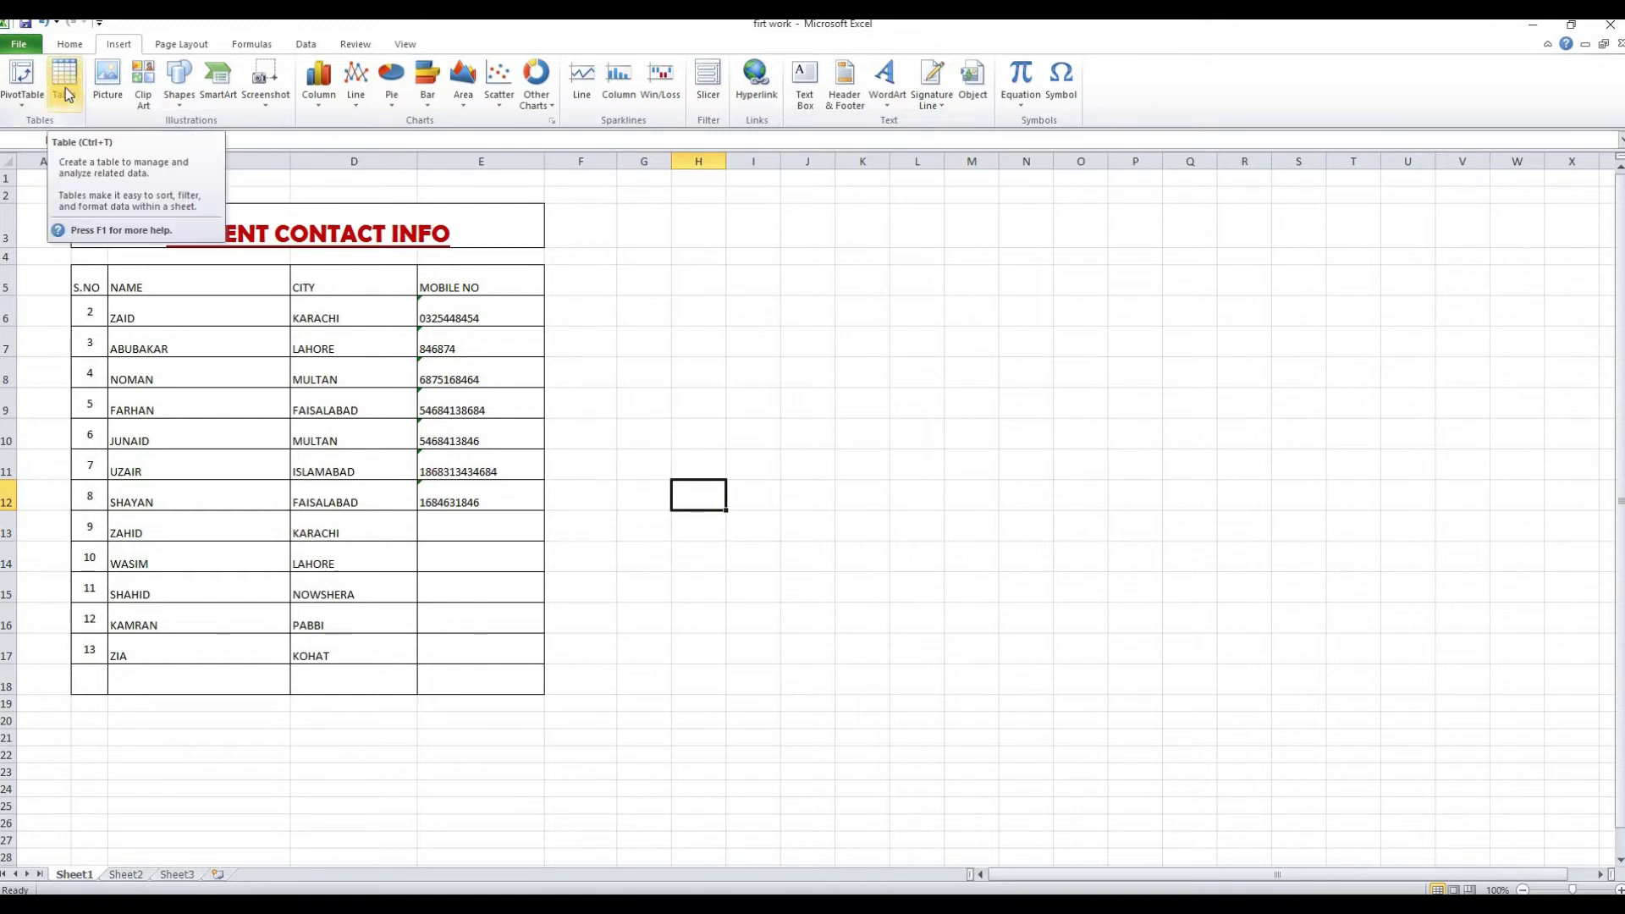
pyautogui.click(69, 44)
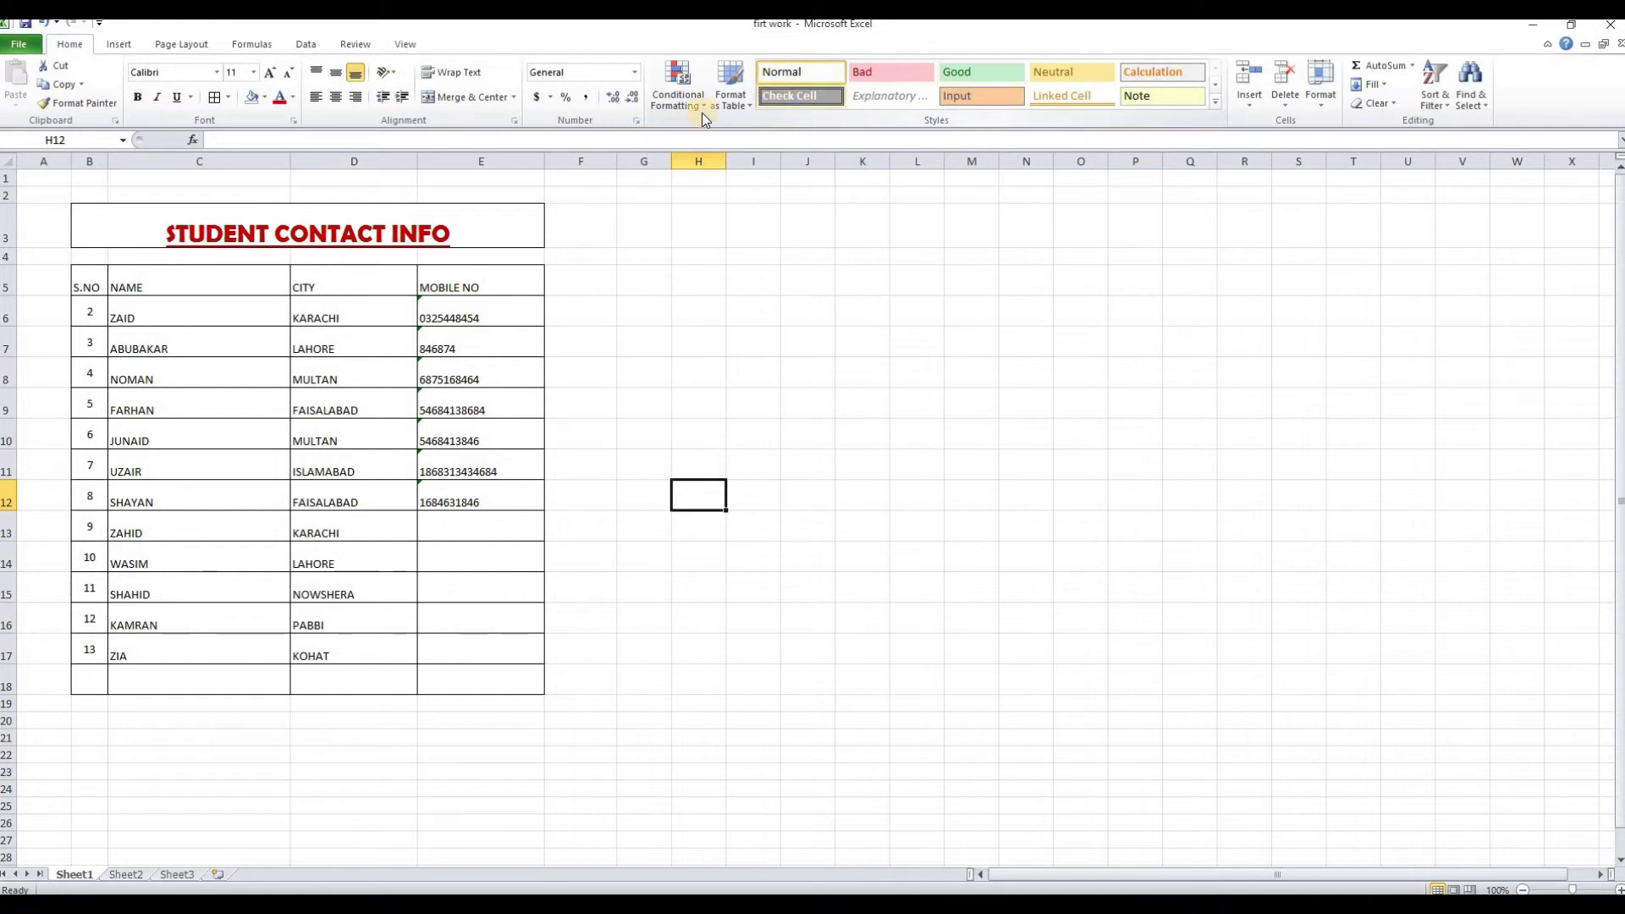
pyautogui.click(738, 97)
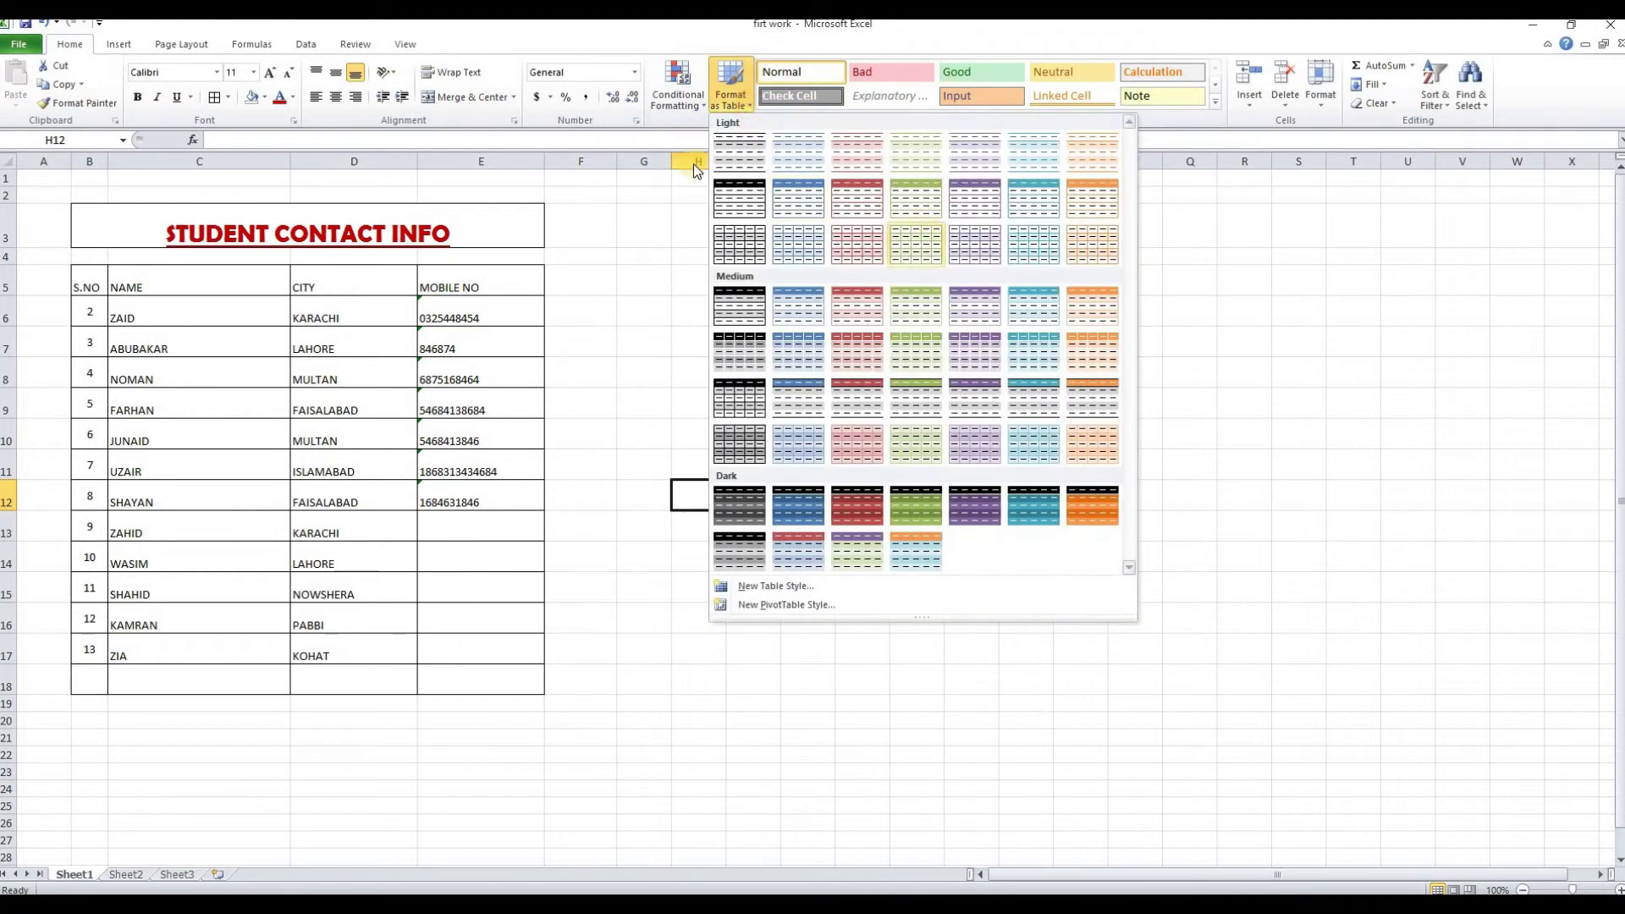
pyautogui.click(718, 106)
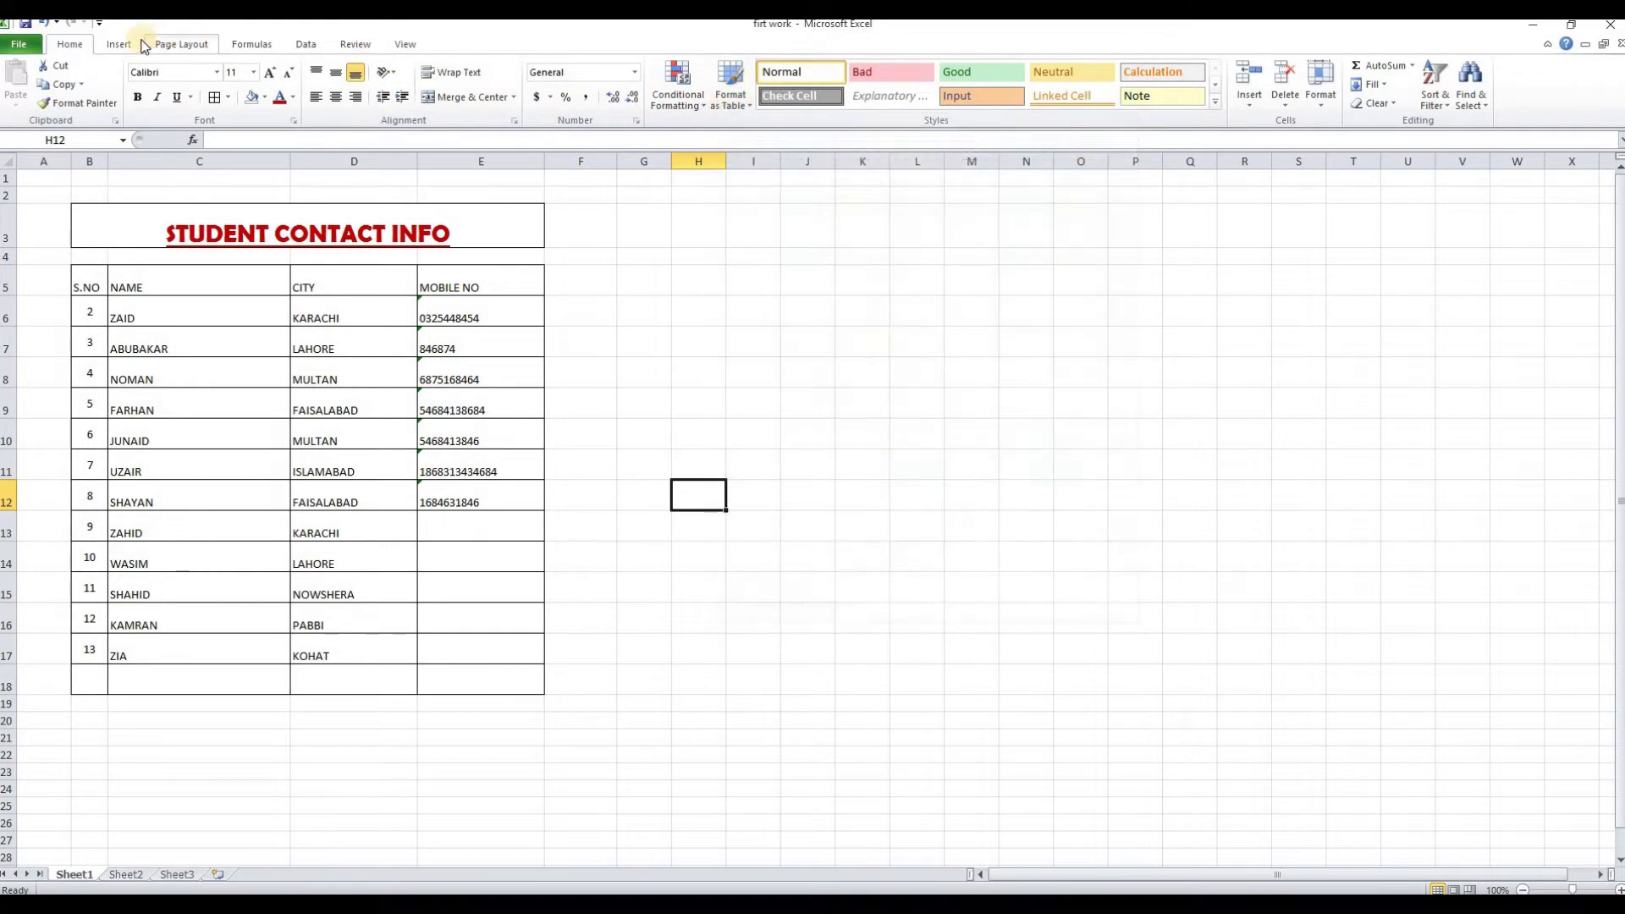
pyautogui.click(118, 45)
pyautogui.click(64, 83)
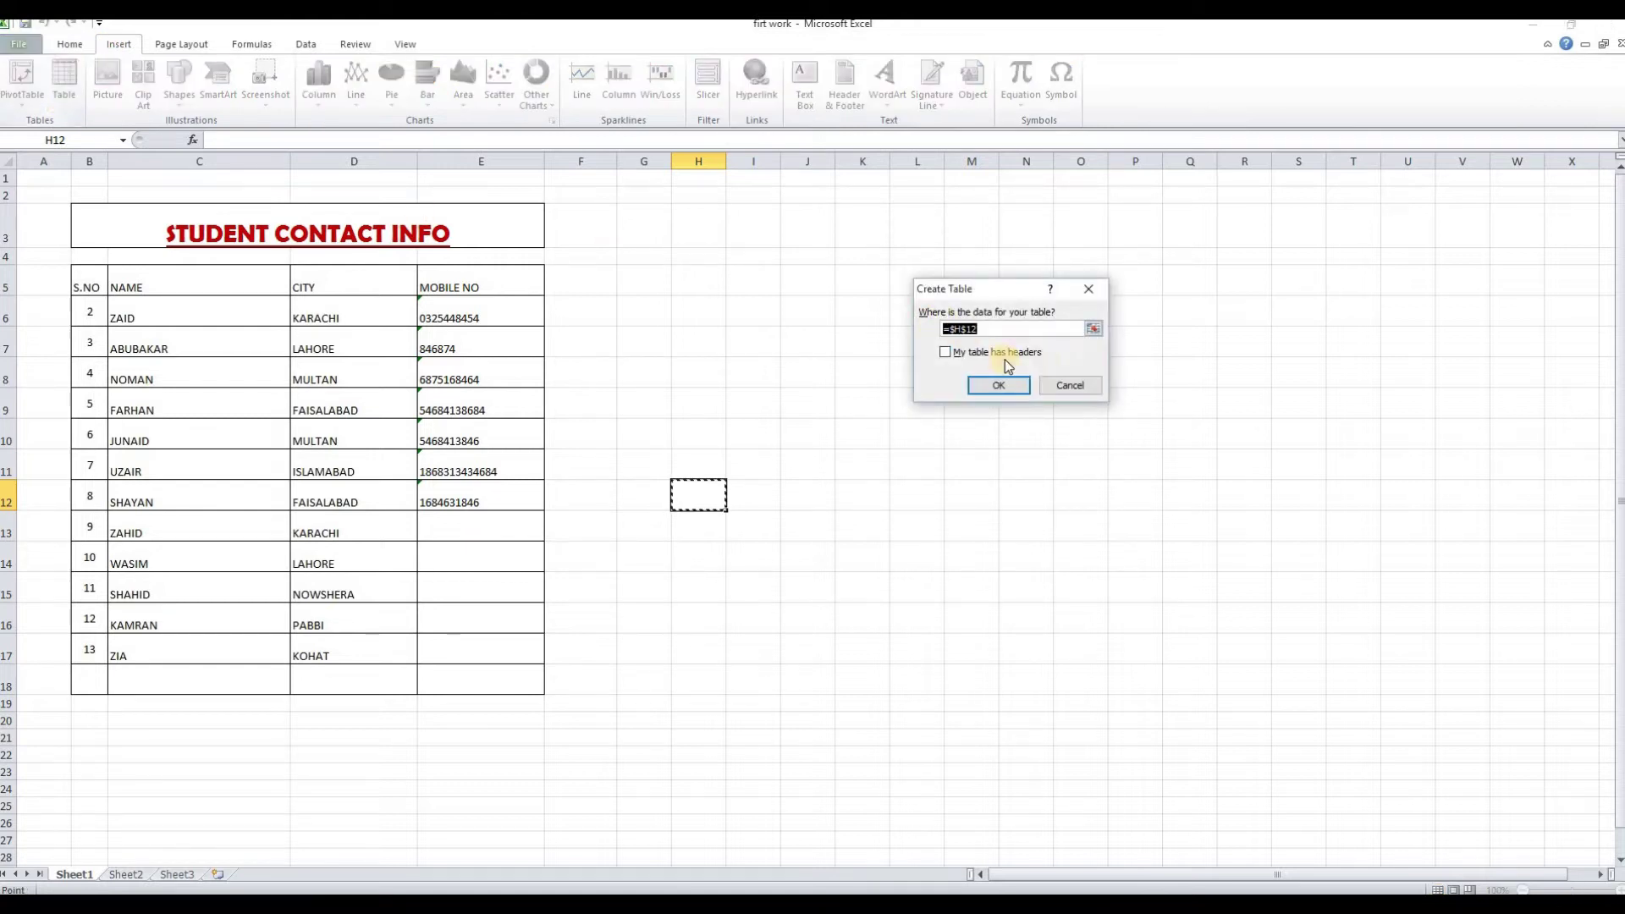
pyautogui.moveTo(754, 465); pyautogui.dragTo(1183, 623)
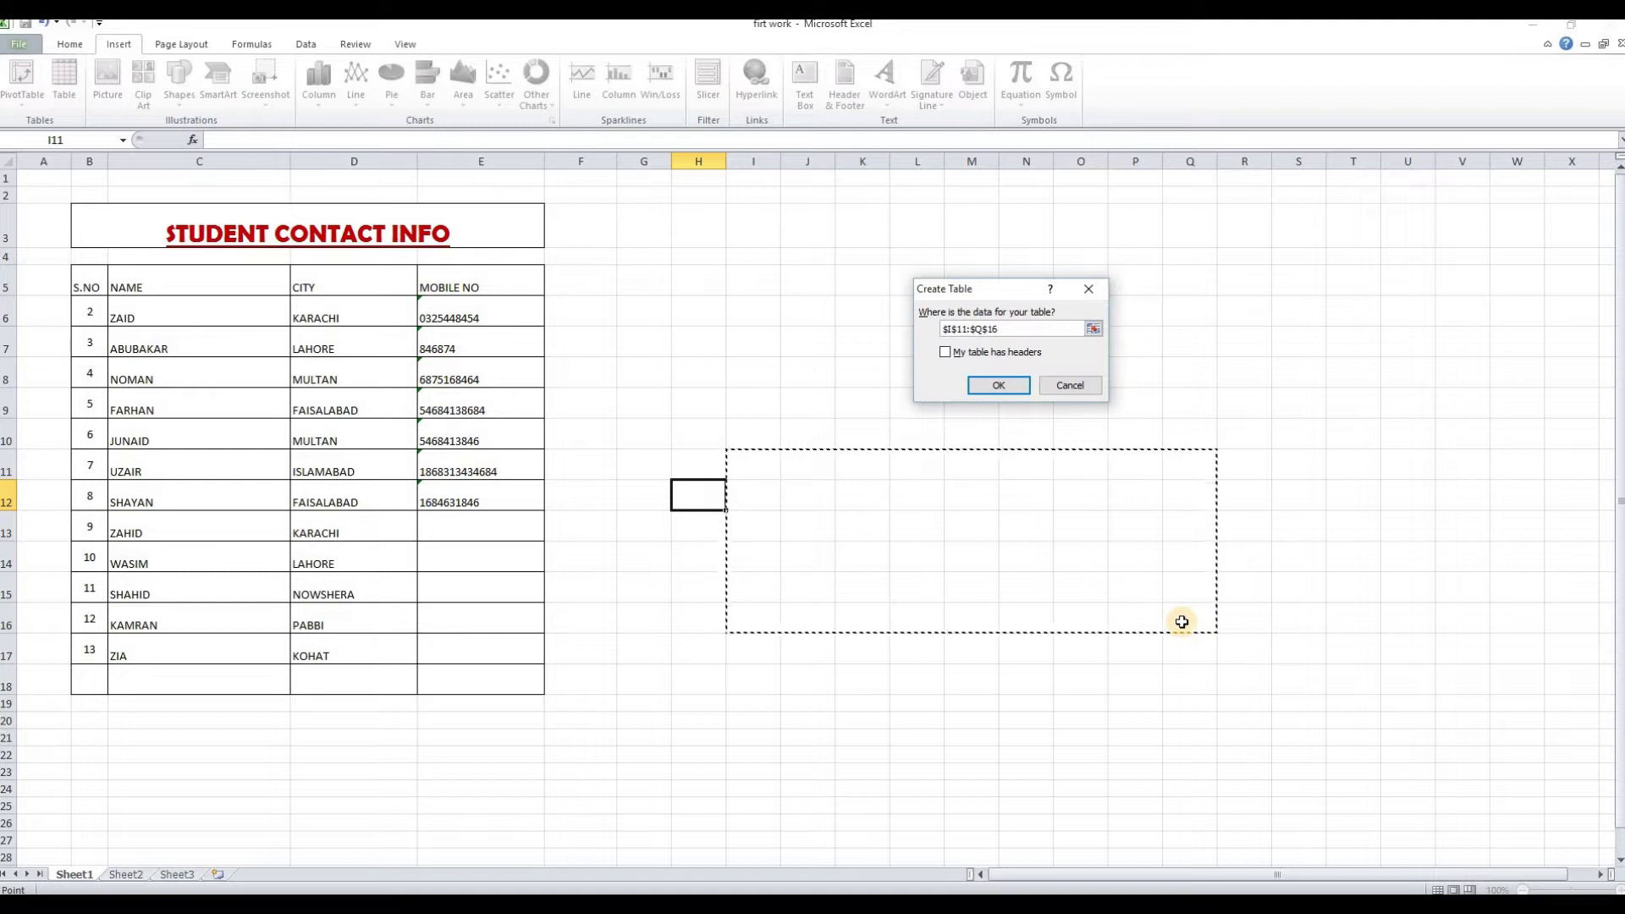
pyautogui.press('Return')
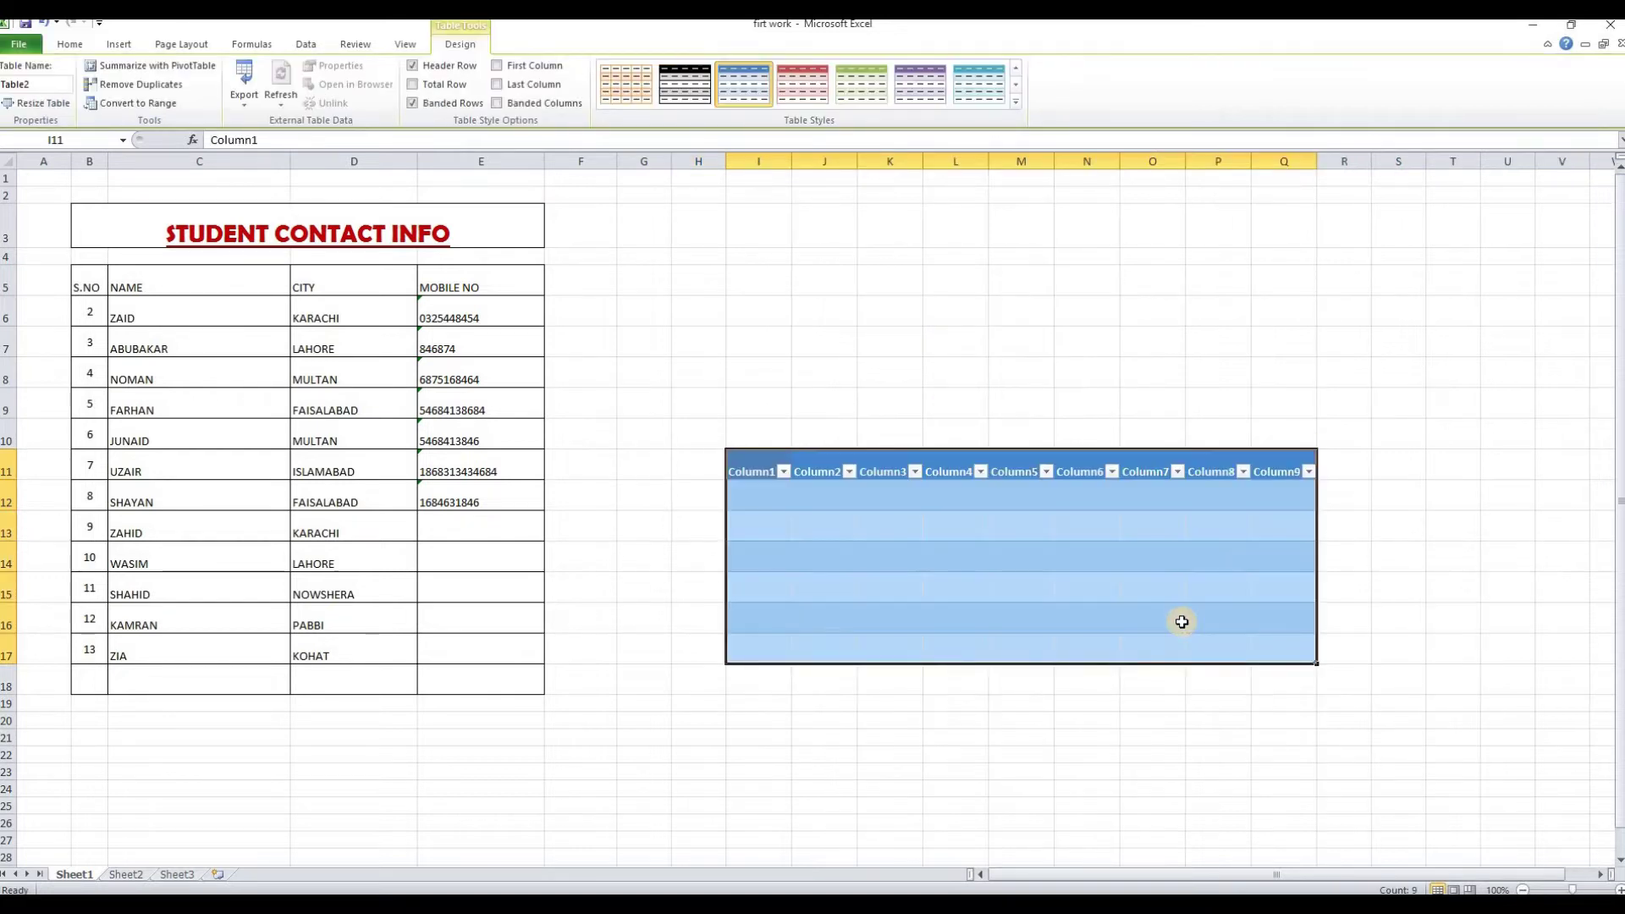
pyautogui.moveTo(762, 163); pyautogui.dragTo(1306, 229)
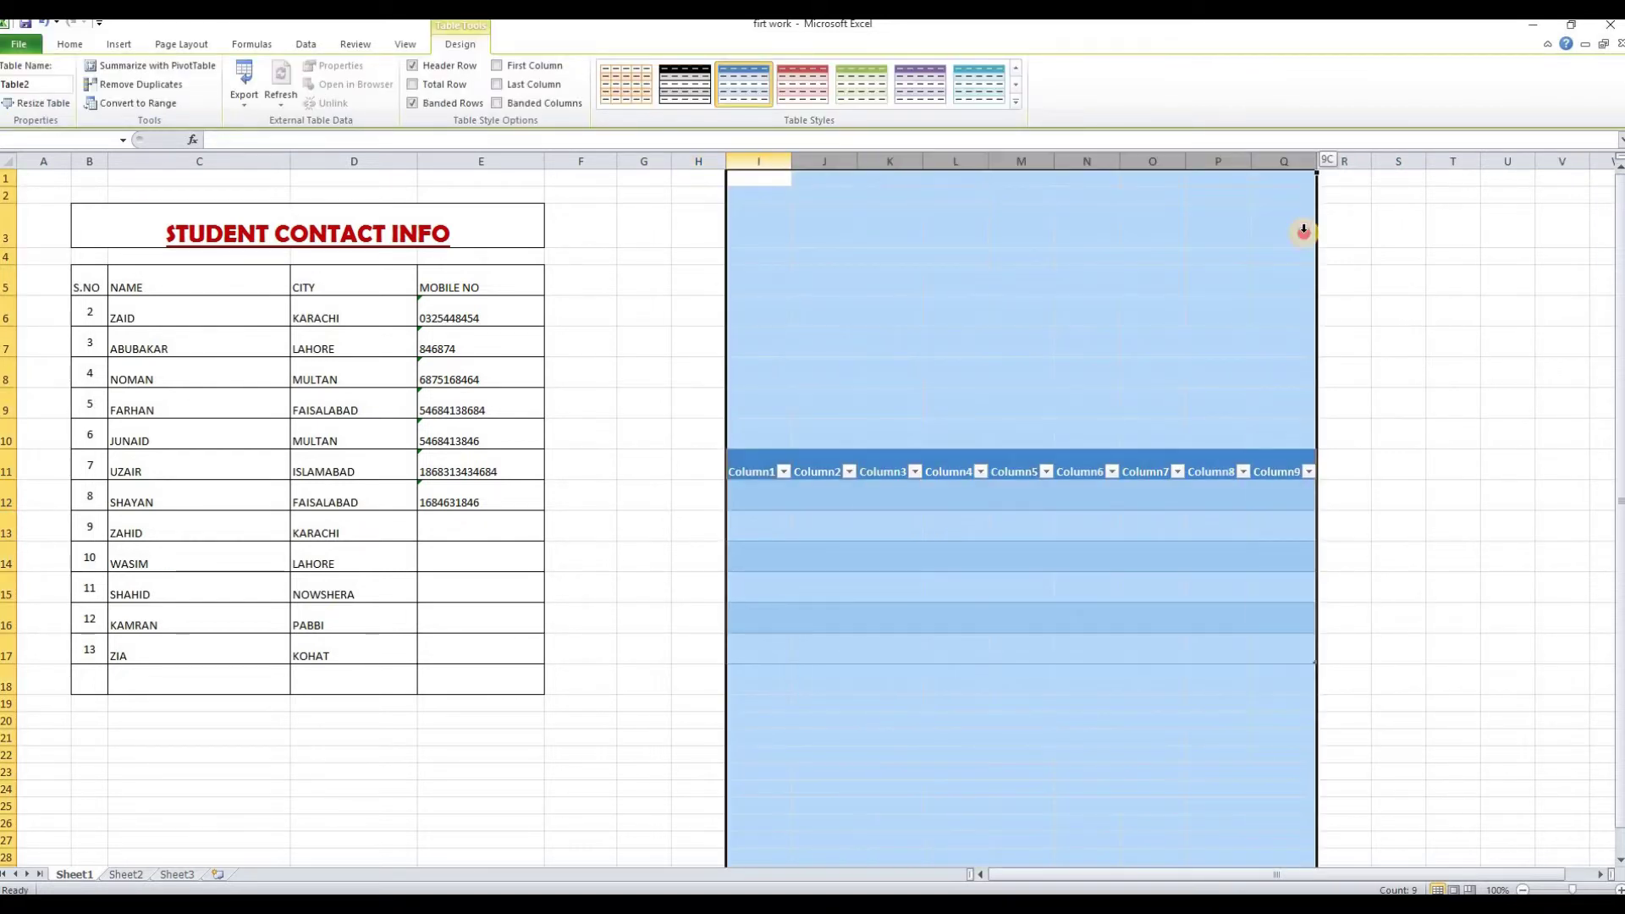
pyautogui.rightClick(879, 162)
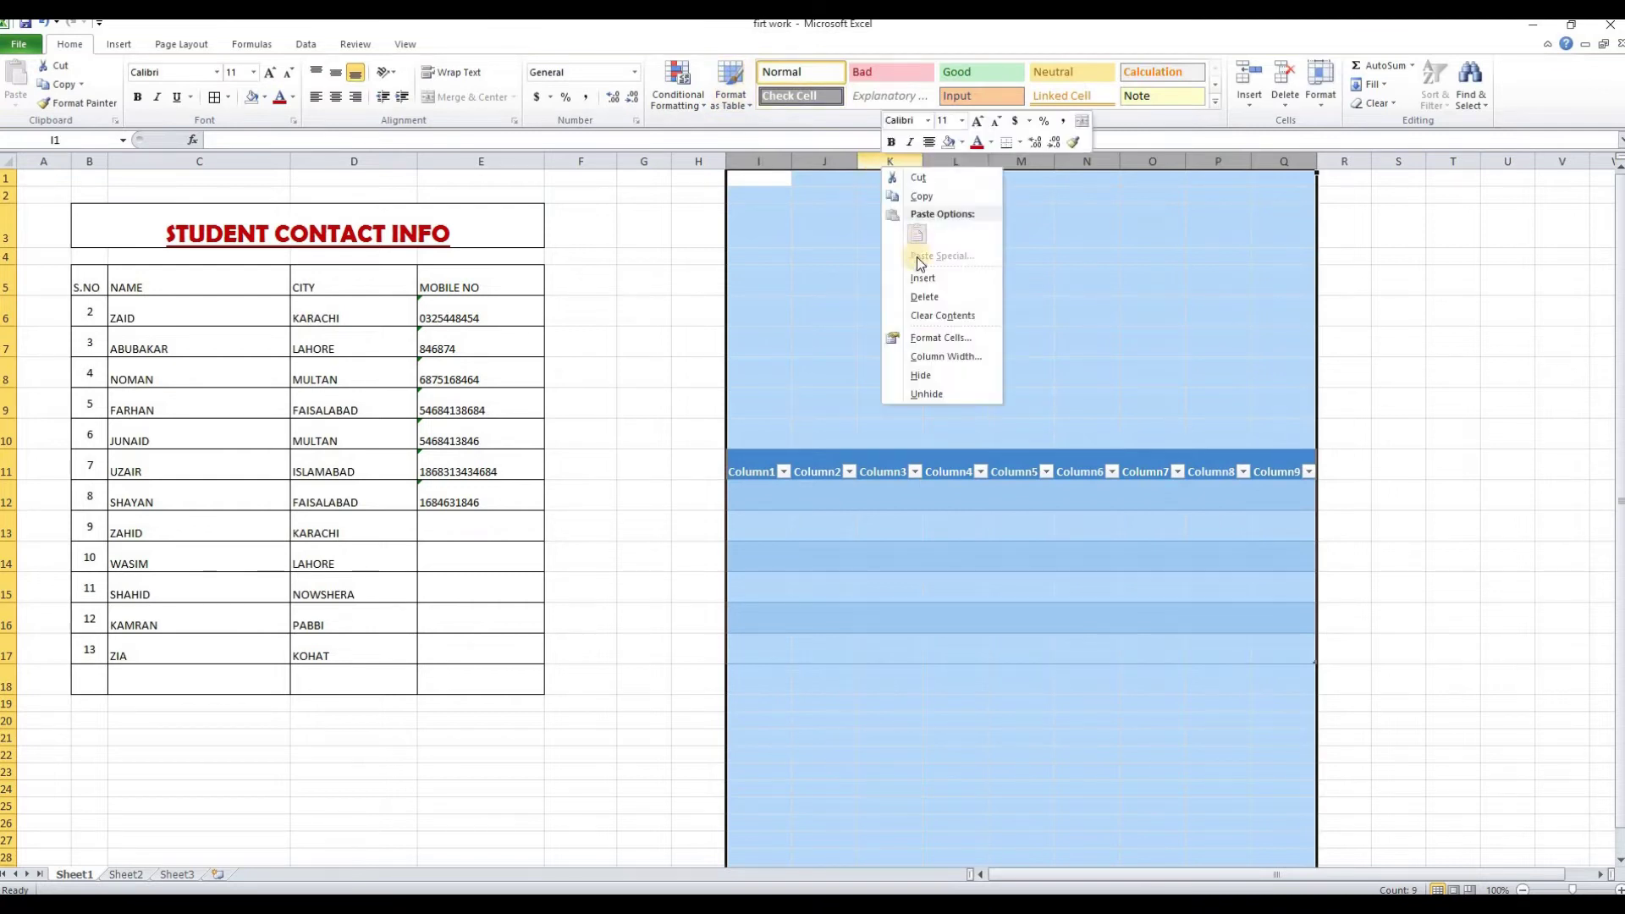
pyautogui.click(941, 298)
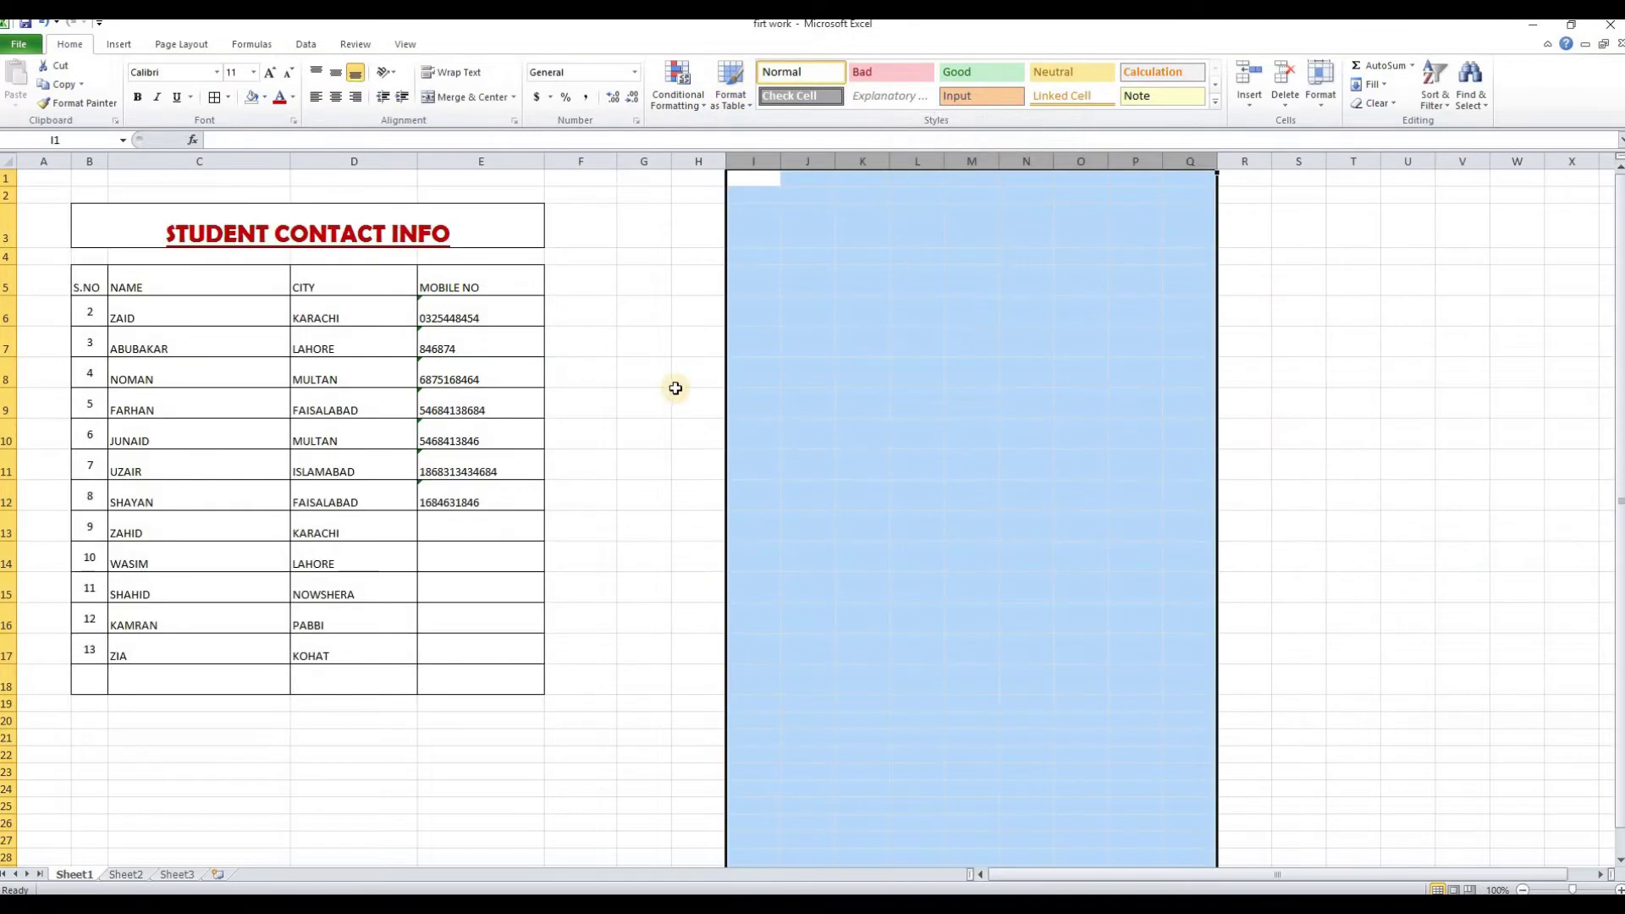
pyautogui.click(676, 385)
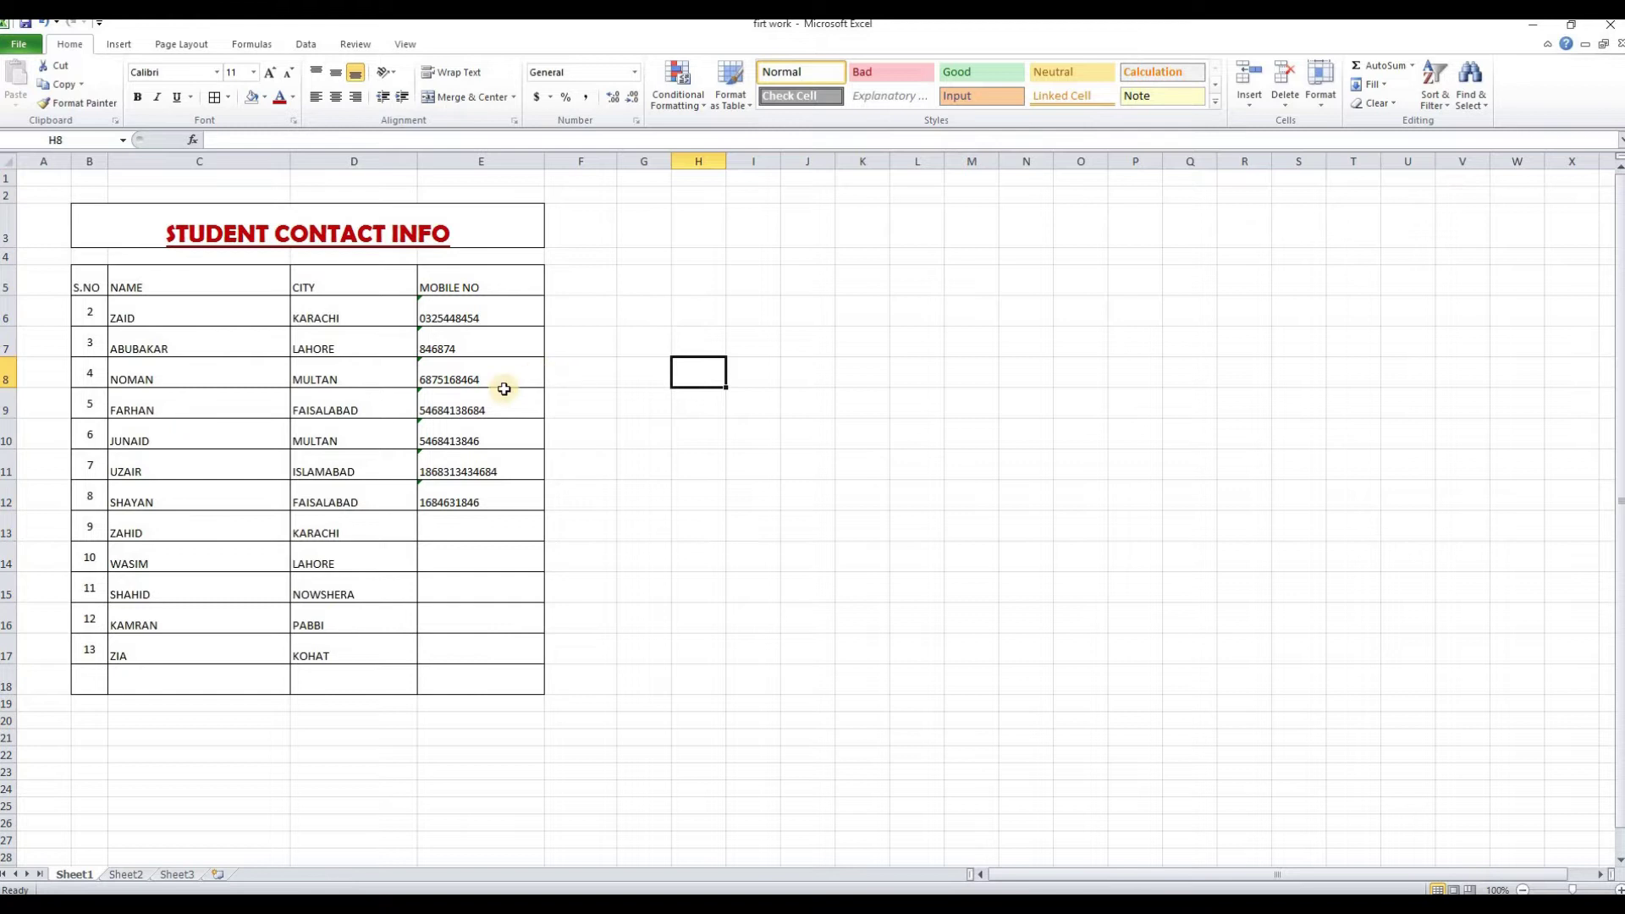
# Insert ranunculus-5334525_1920 from the Desktop beside the table, sized to 1.1 by 1.66 inches
pyautogui.click(119, 46)
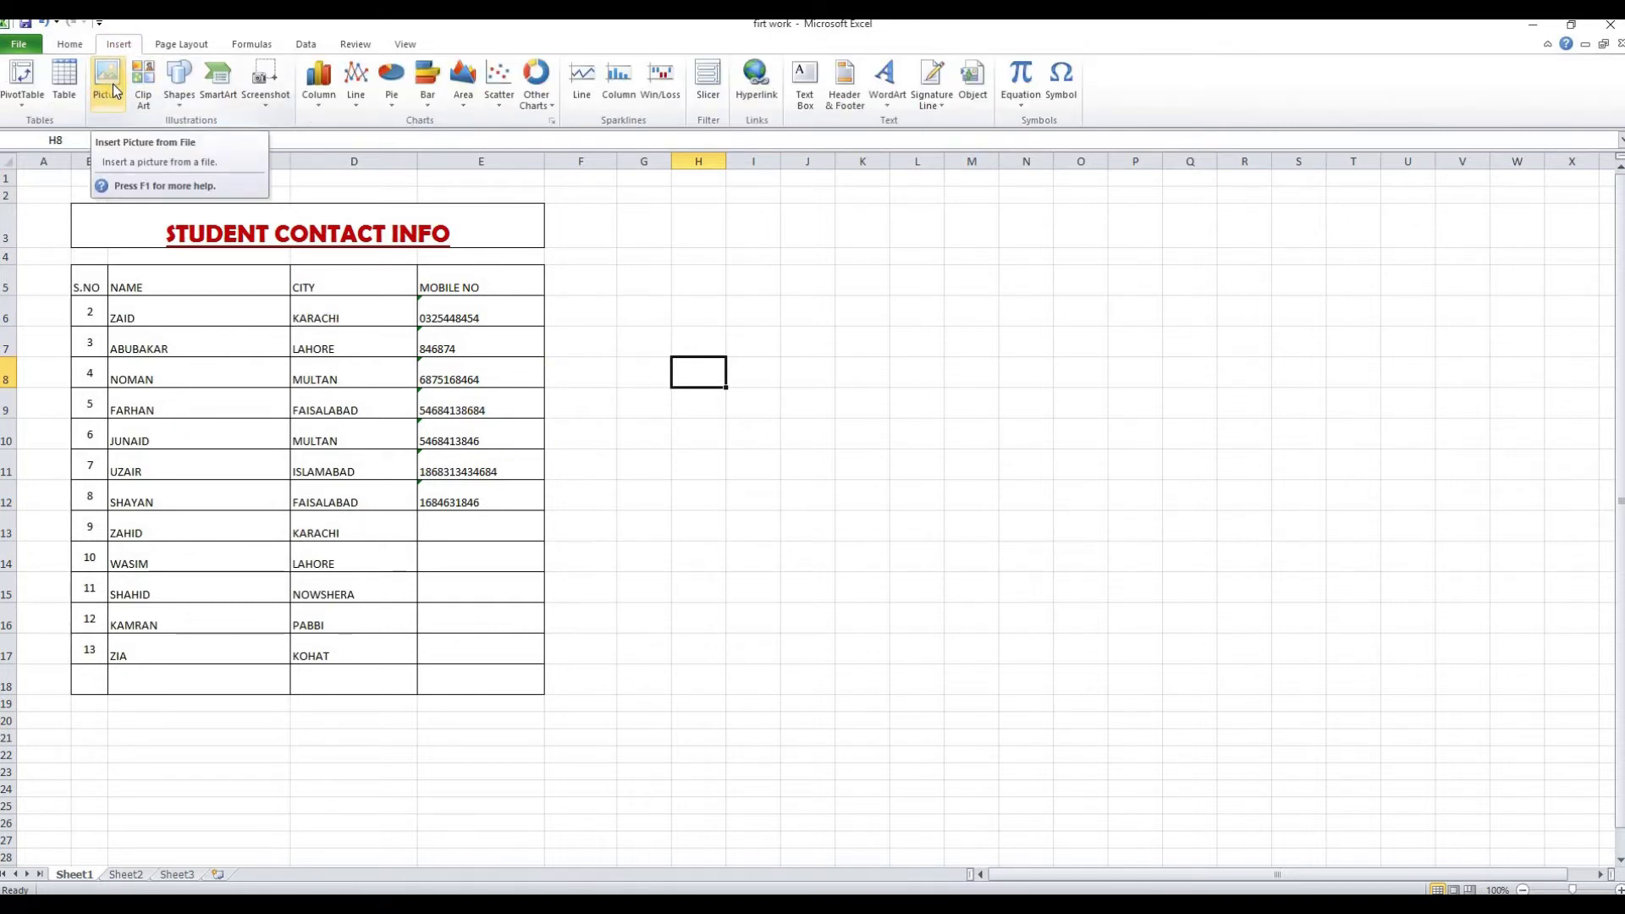
pyautogui.click(696, 432)
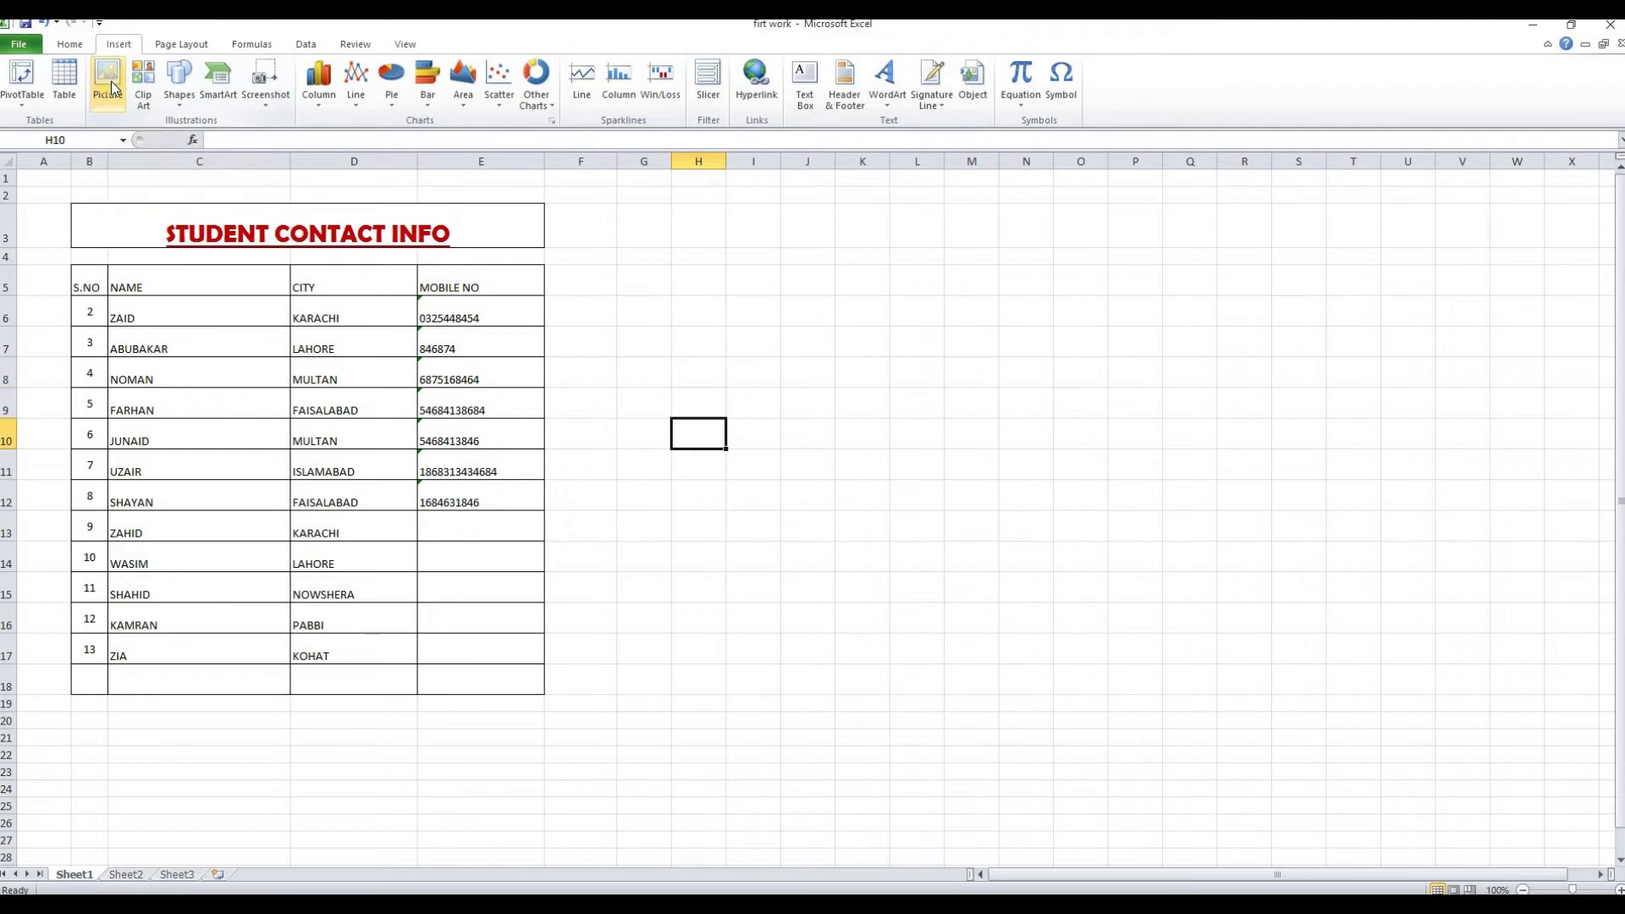
pyautogui.click(110, 85)
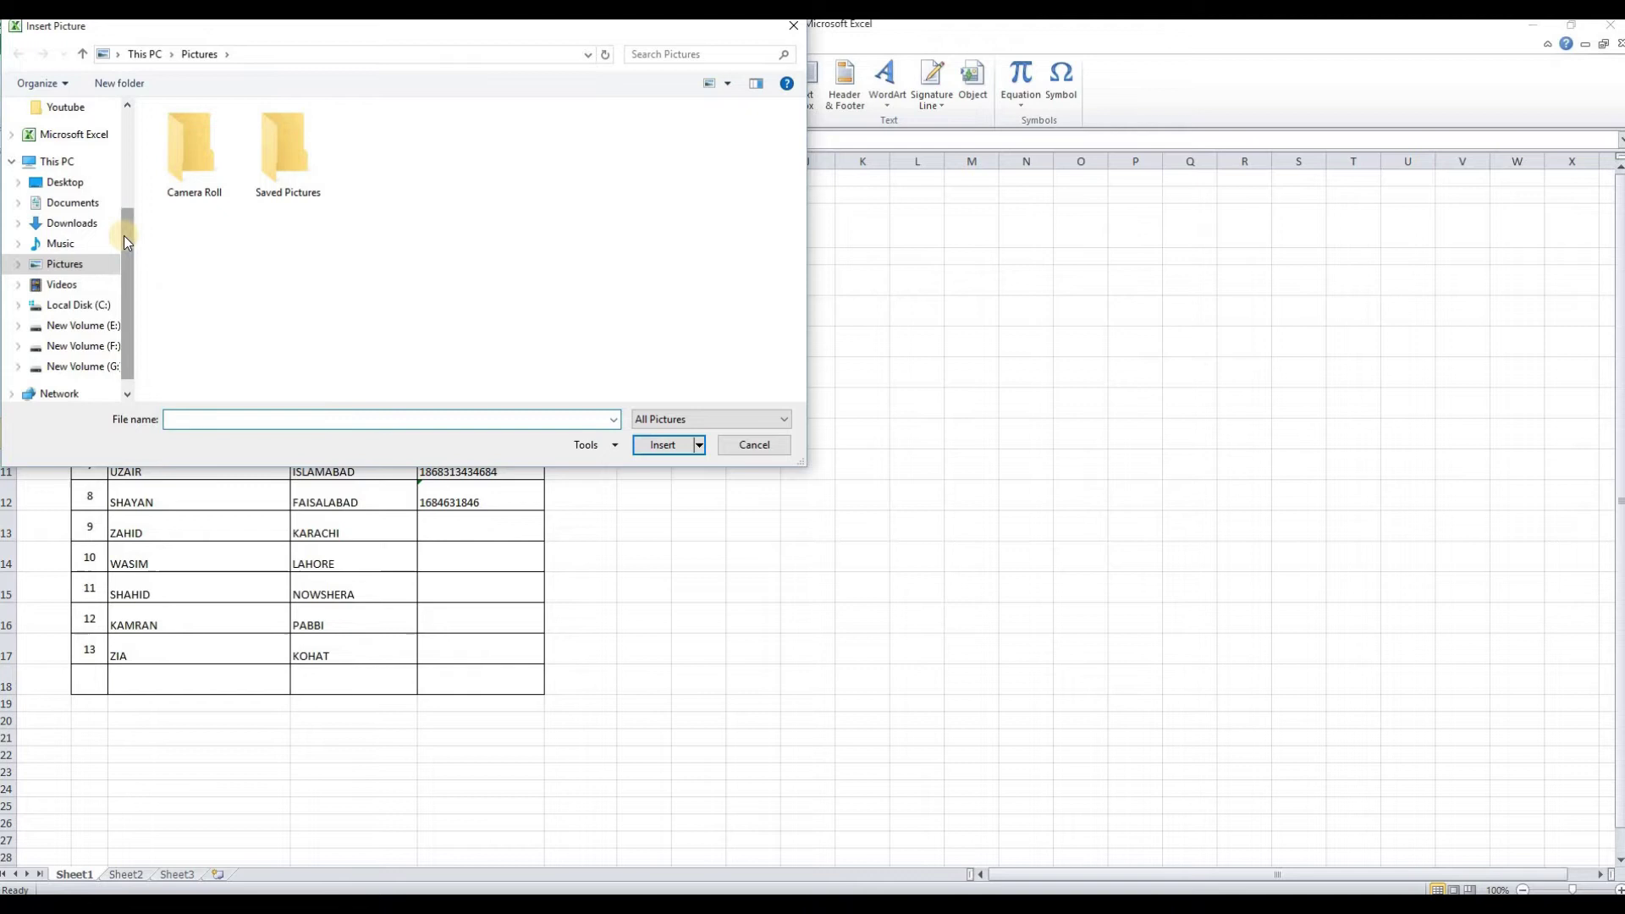
pyautogui.click(74, 191)
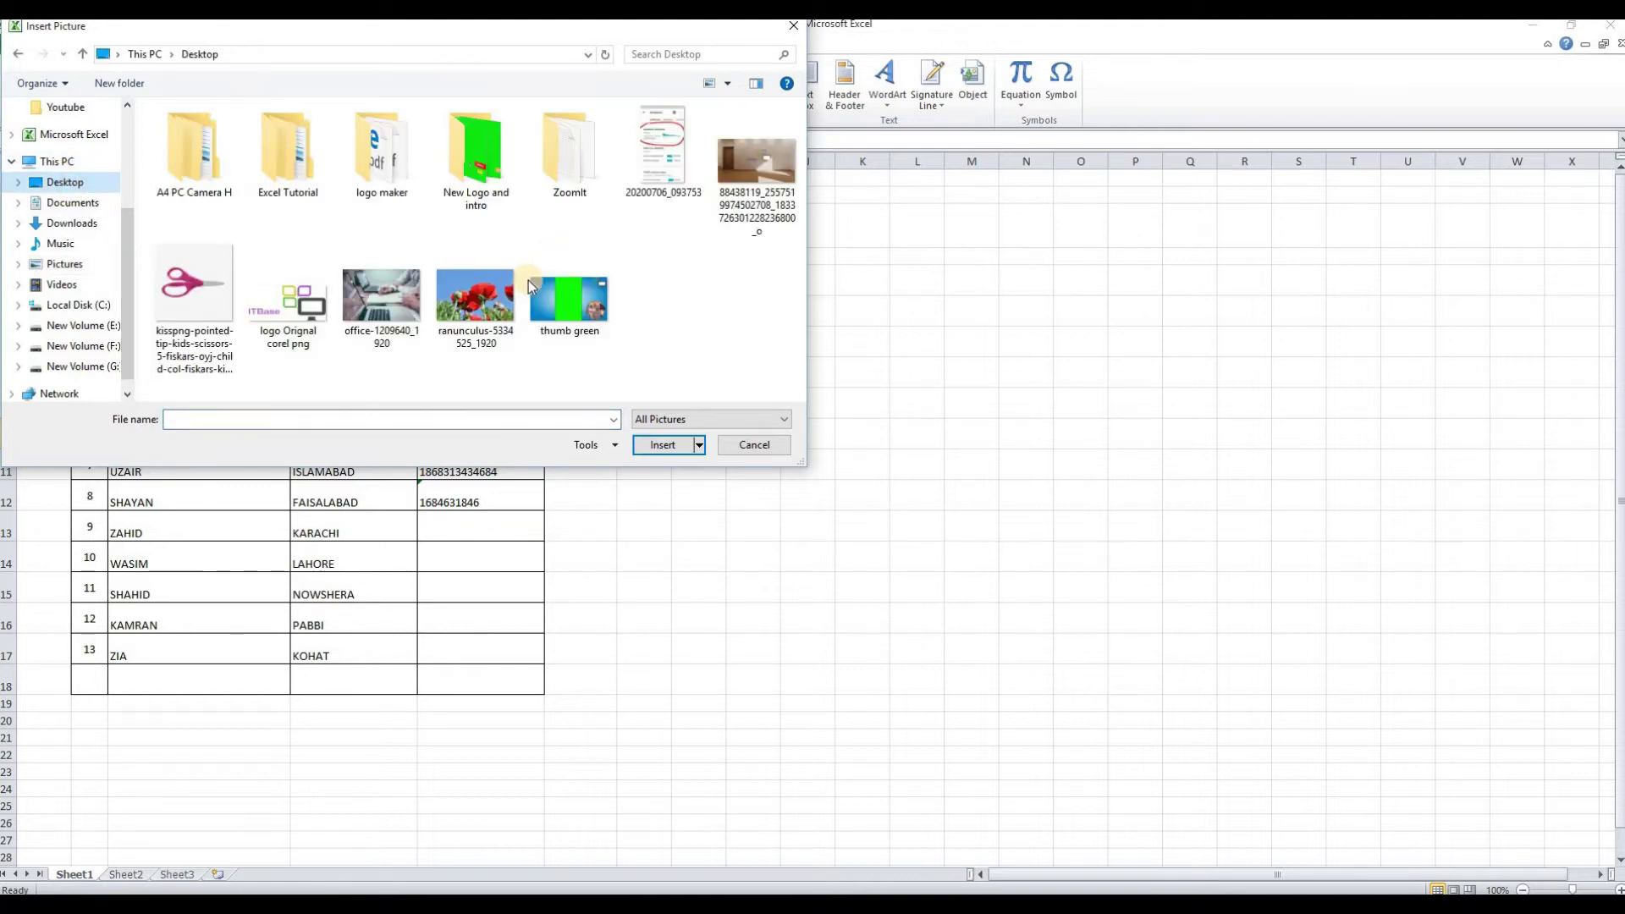
pyautogui.click(475, 301)
pyautogui.click(665, 445)
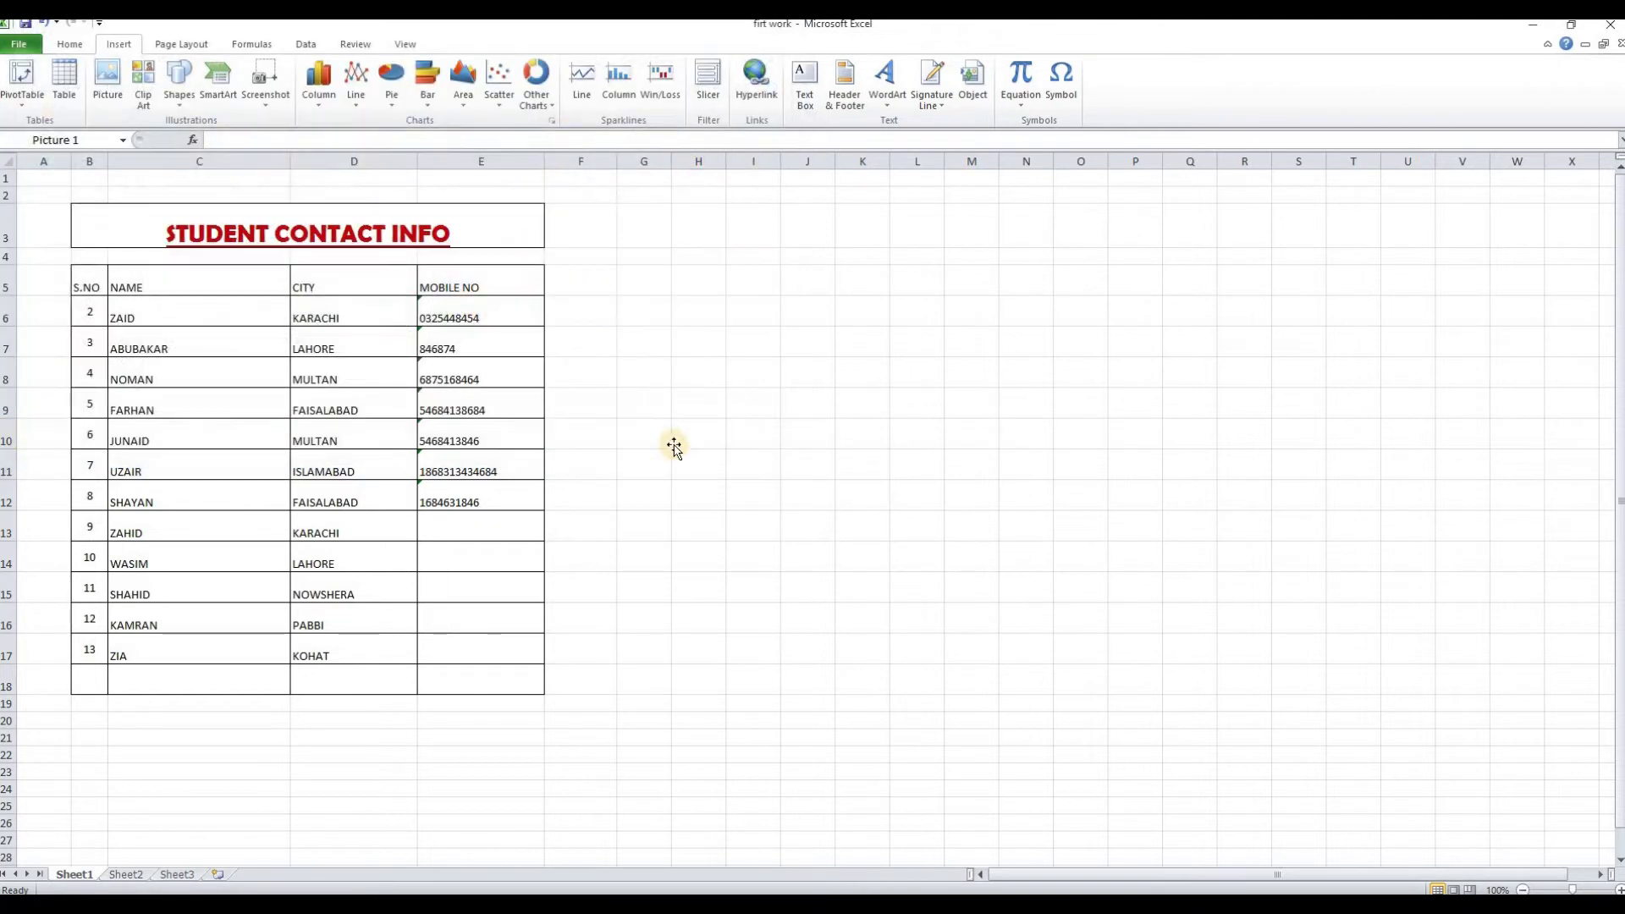
pyautogui.moveTo(925, 486); pyautogui.dragTo(878, 329)
pyautogui.moveTo(1151, 611); pyautogui.dragTo(760, 352)
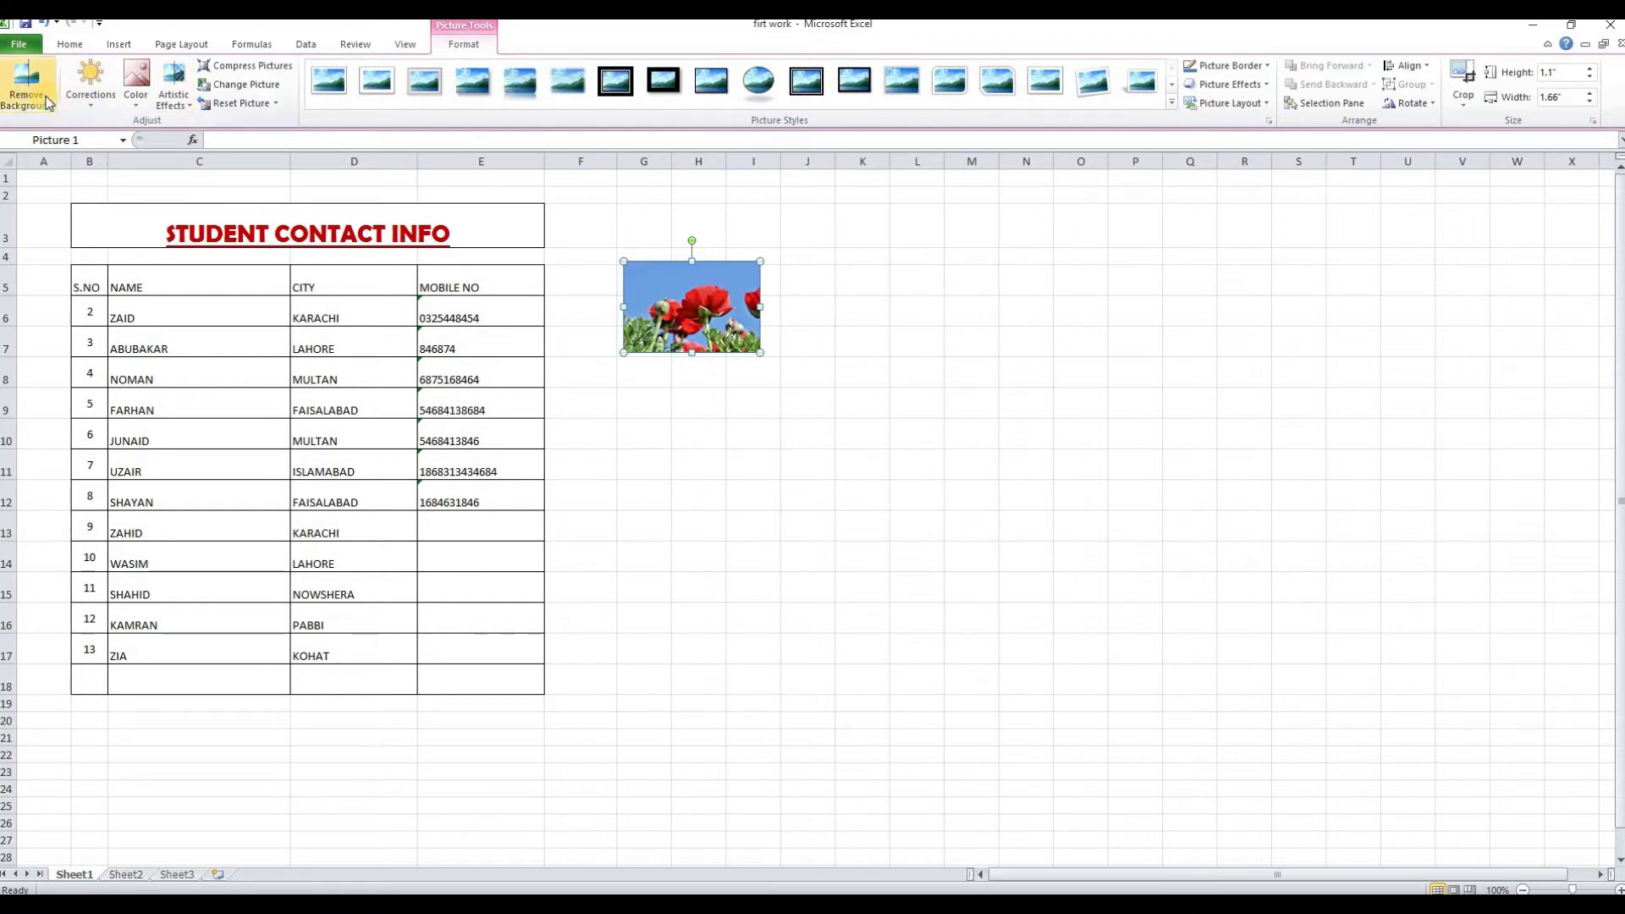
pyautogui.click(90, 103)
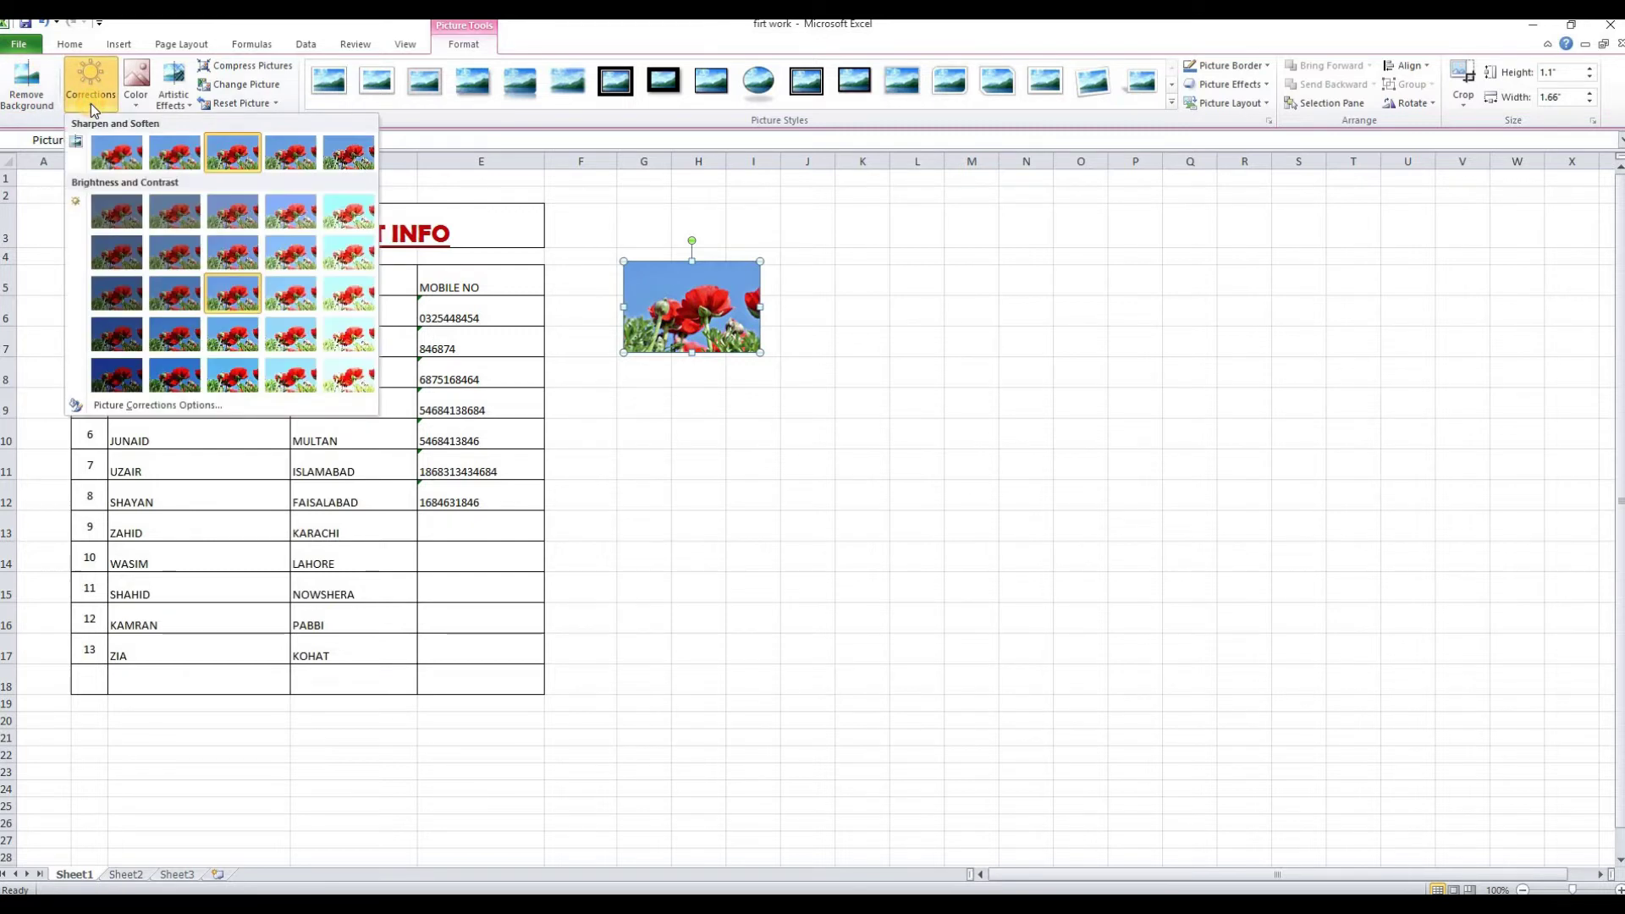
pyautogui.click(286, 258)
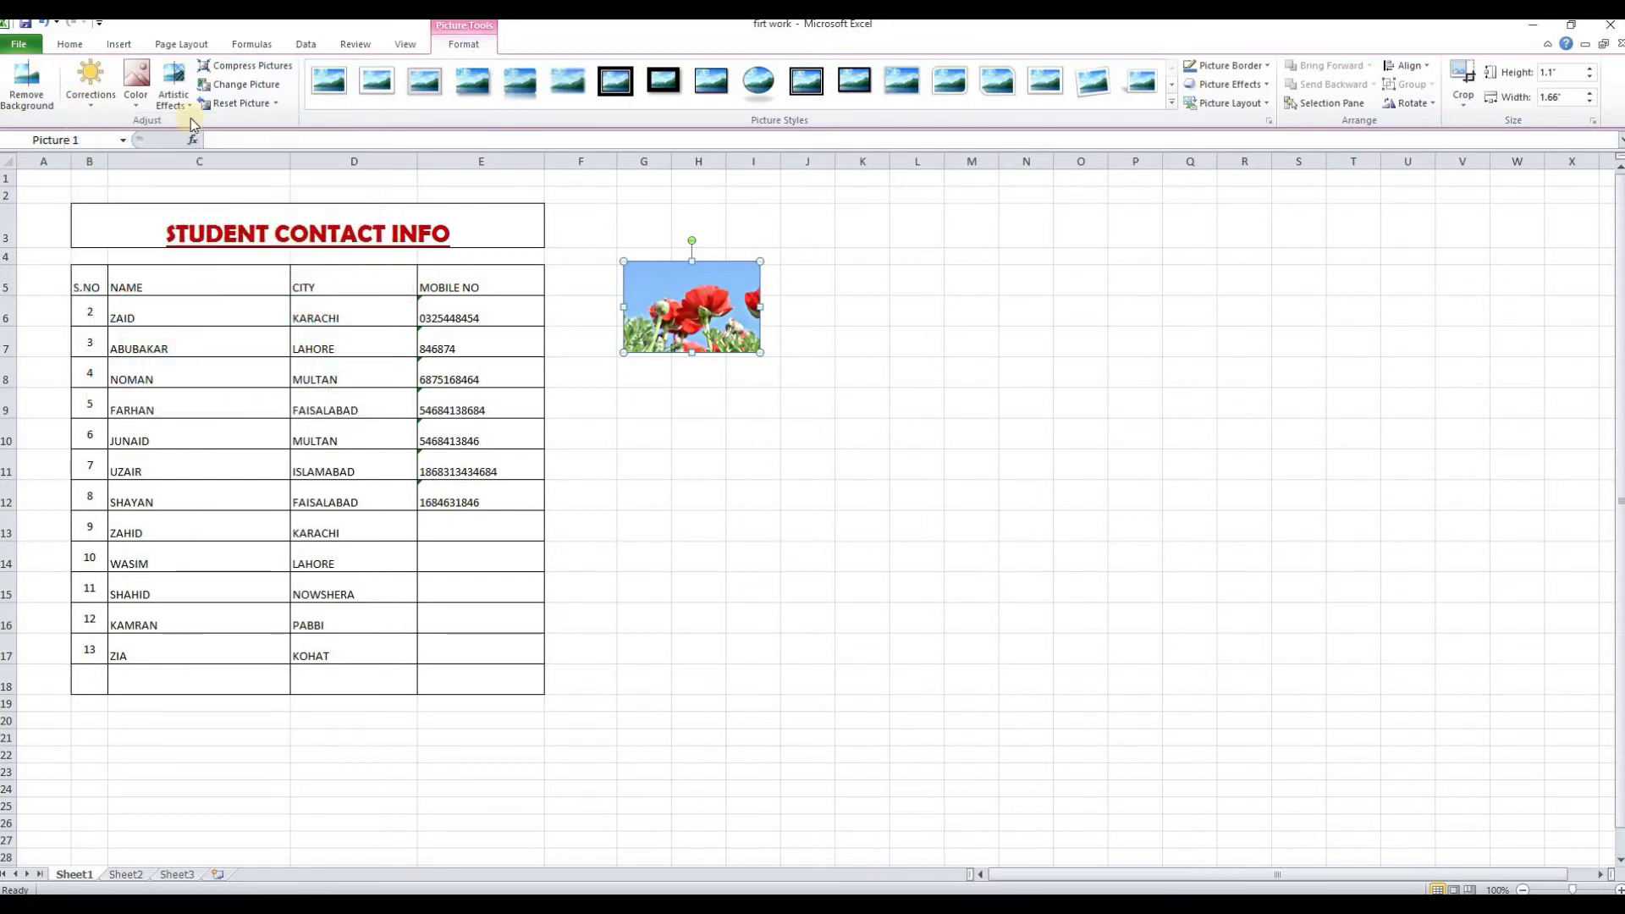
pyautogui.click(138, 95)
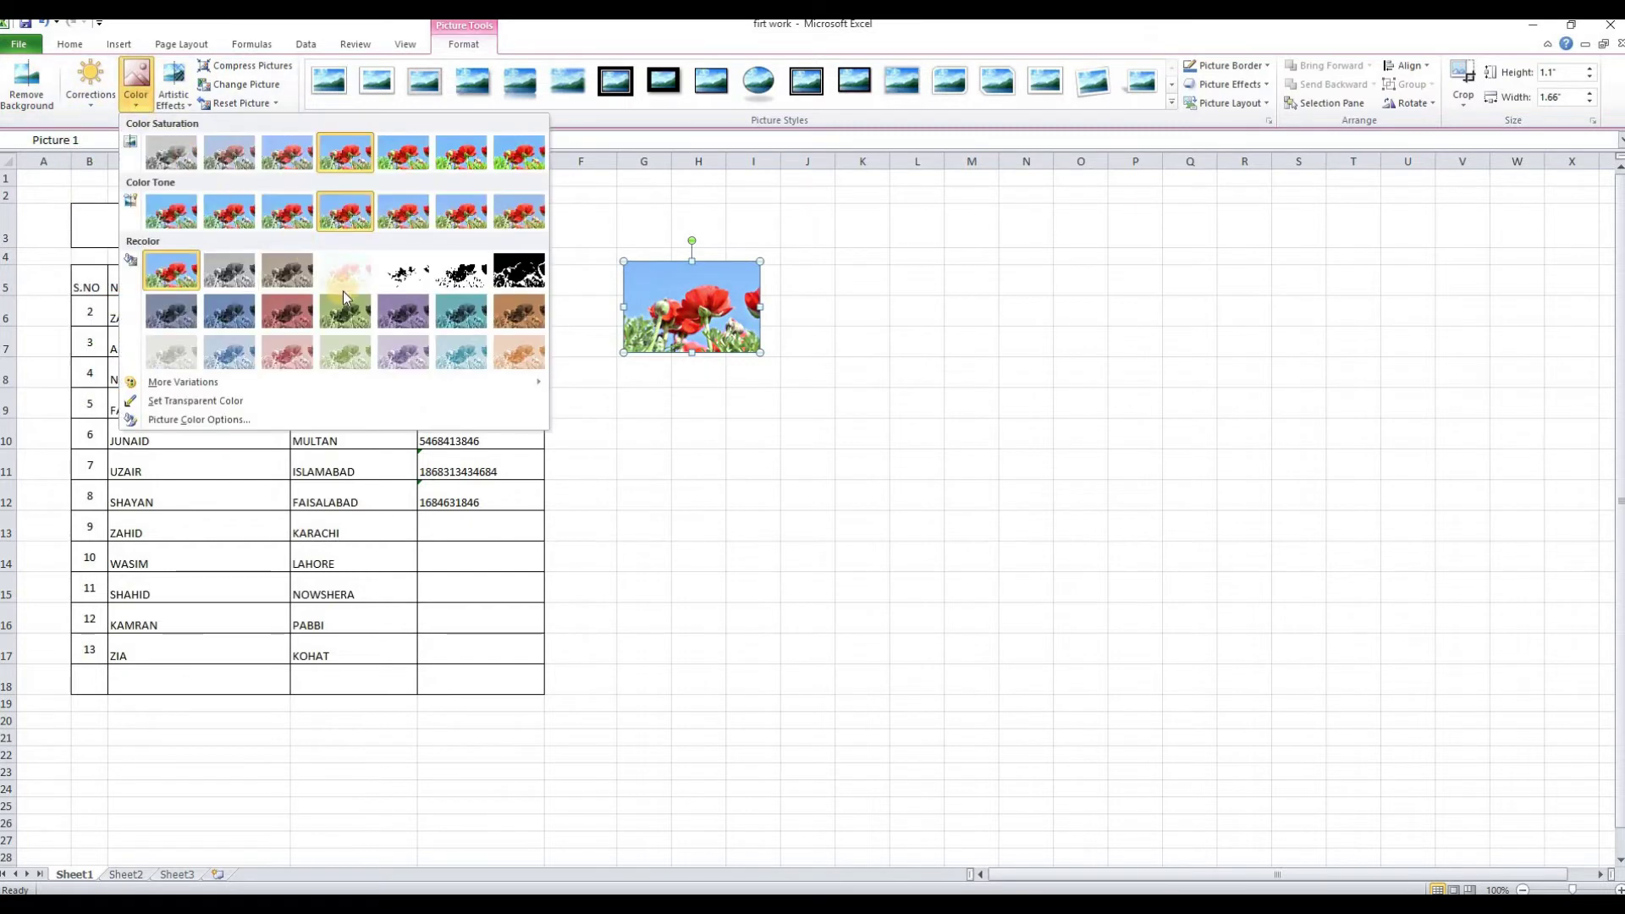
pyautogui.click(320, 322)
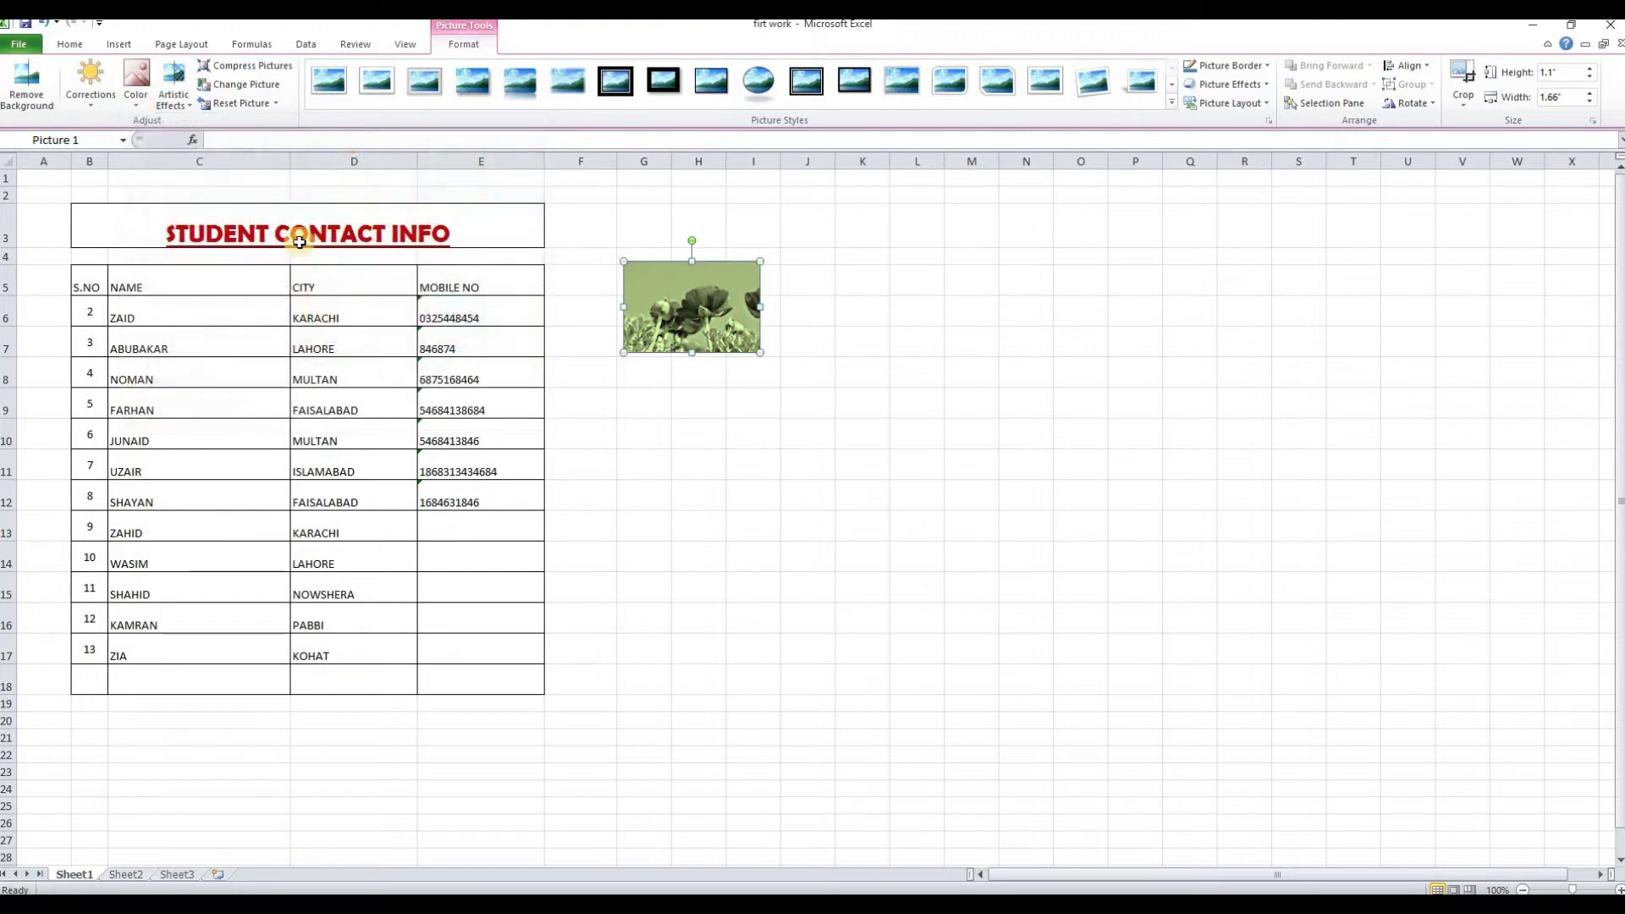
pyautogui.click(136, 85)
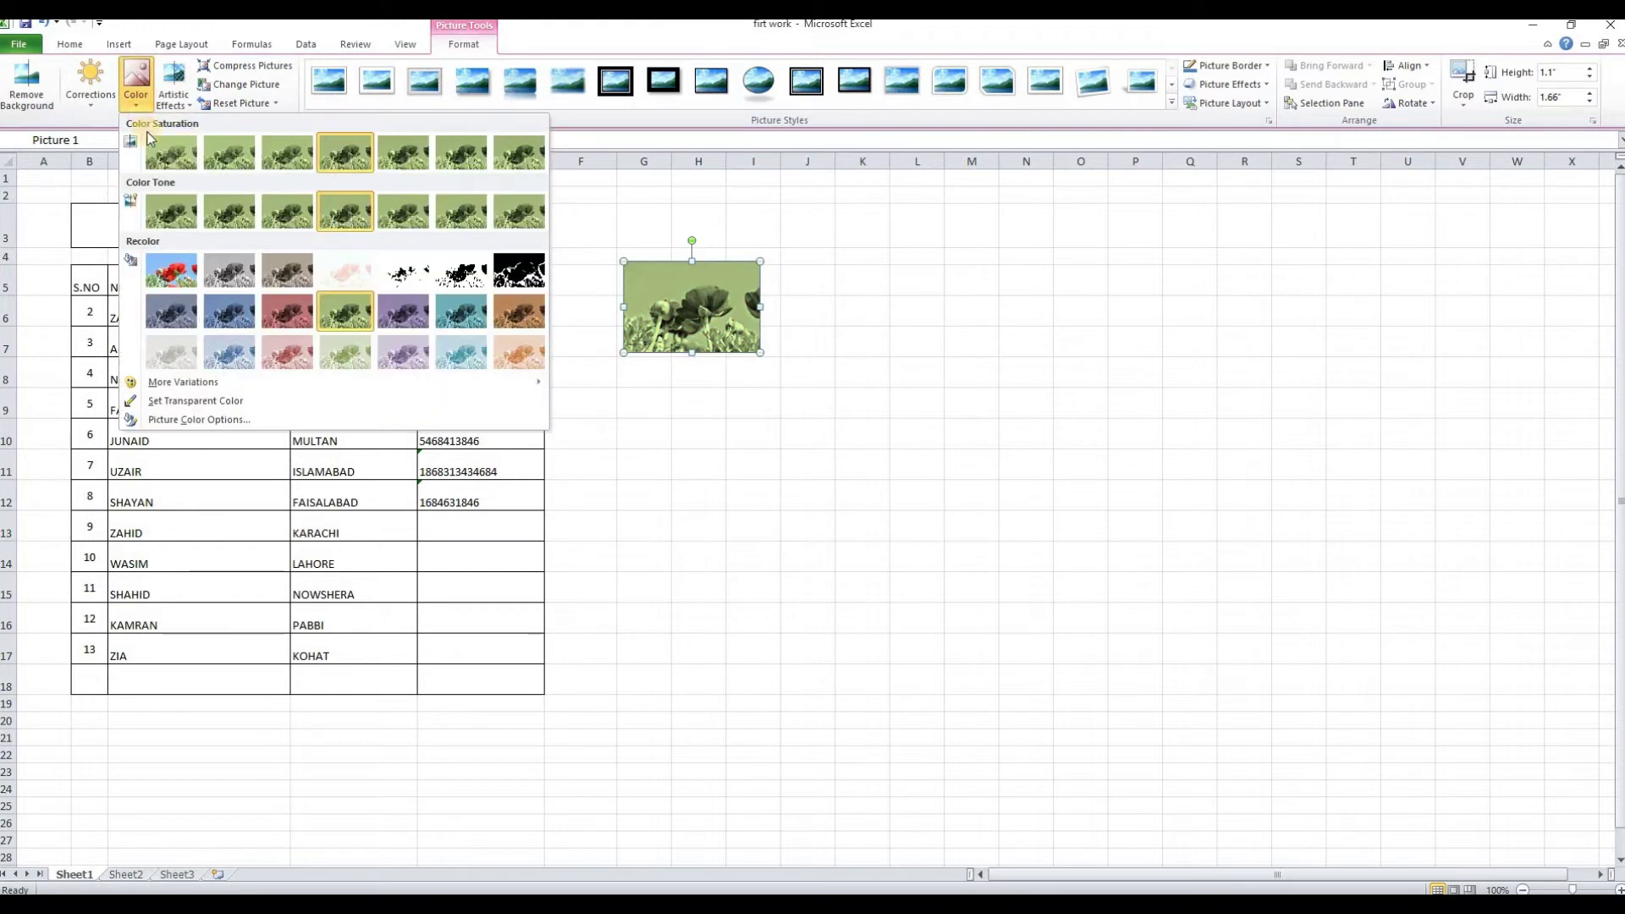
pyautogui.click(172, 269)
pyautogui.click(185, 99)
pyautogui.click(193, 218)
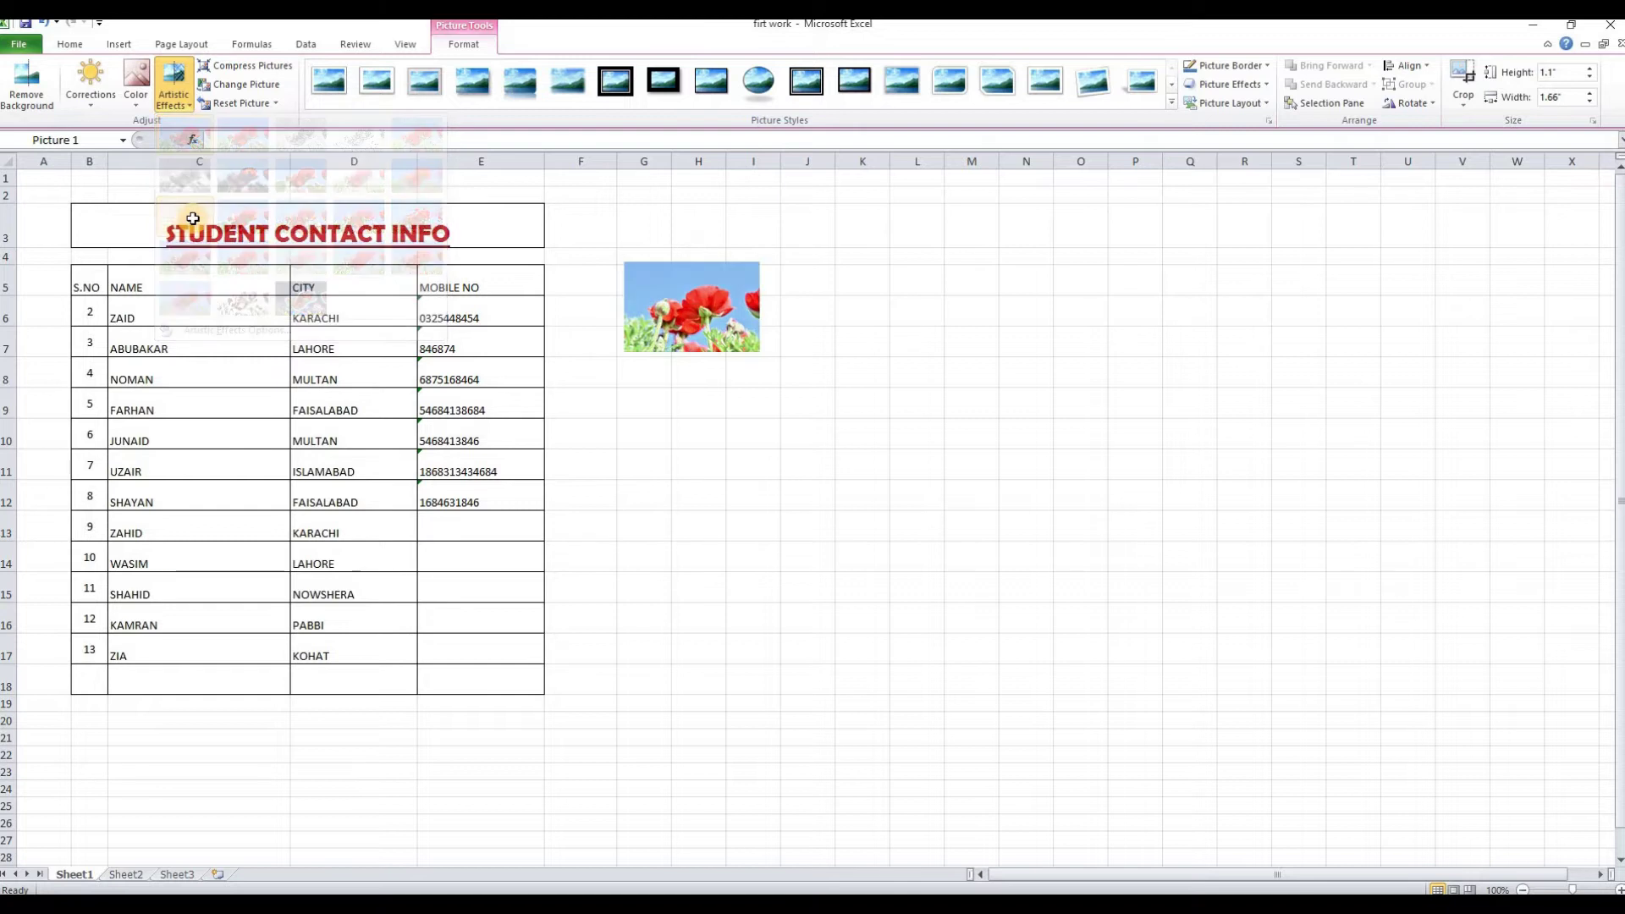
pyautogui.click(174, 95)
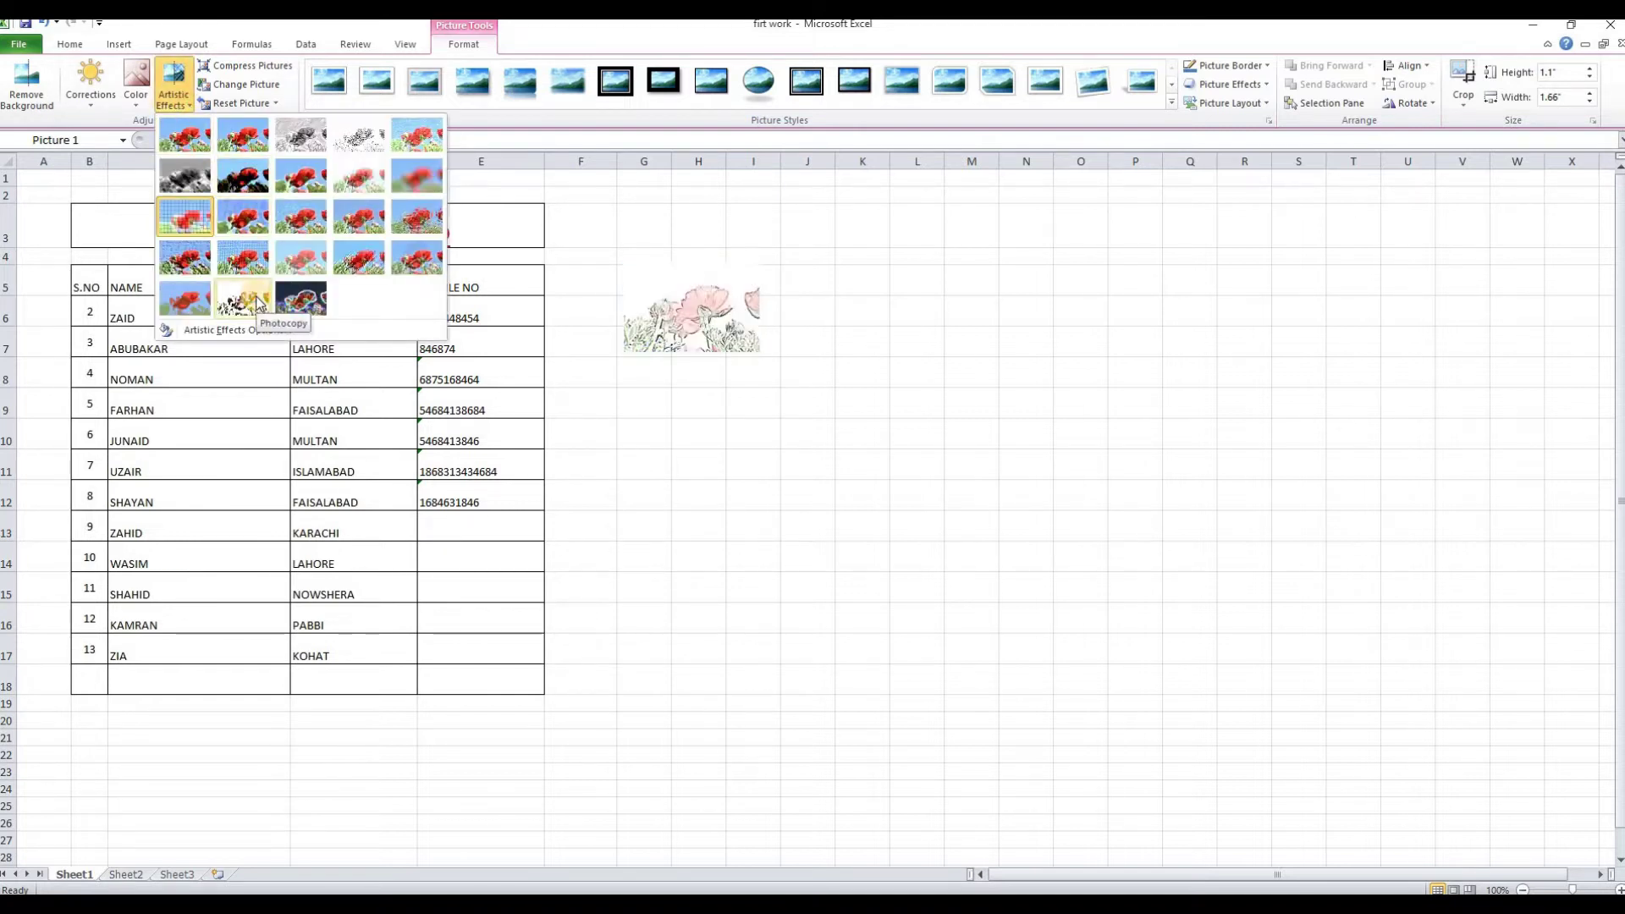
pyautogui.click(188, 100)
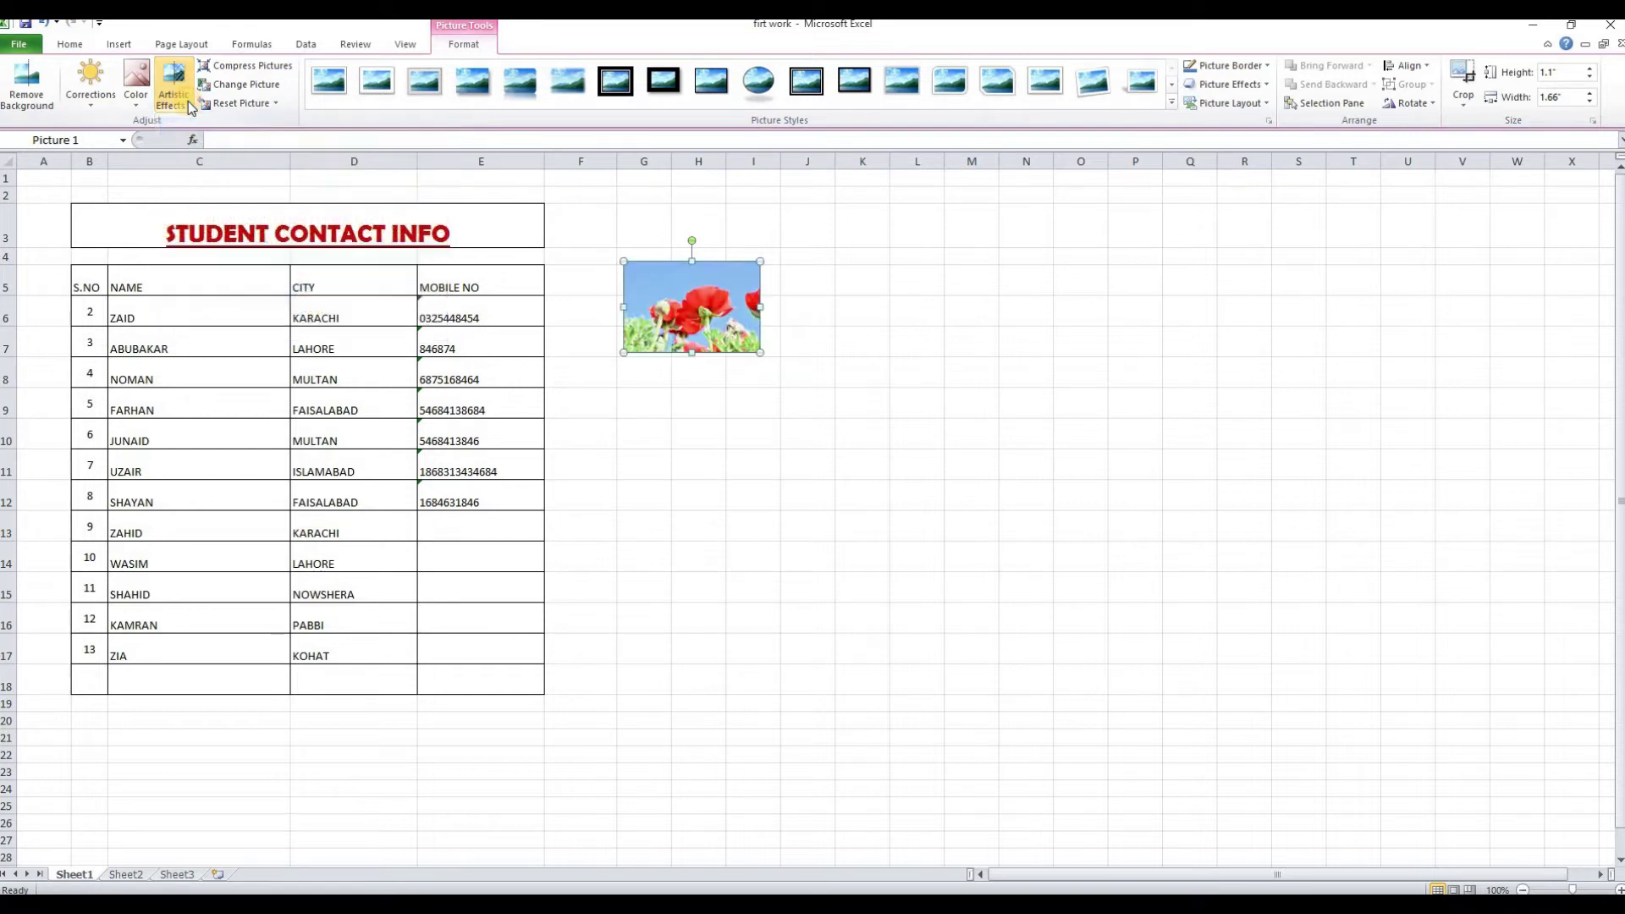
pyautogui.click(326, 79)
pyautogui.click(464, 90)
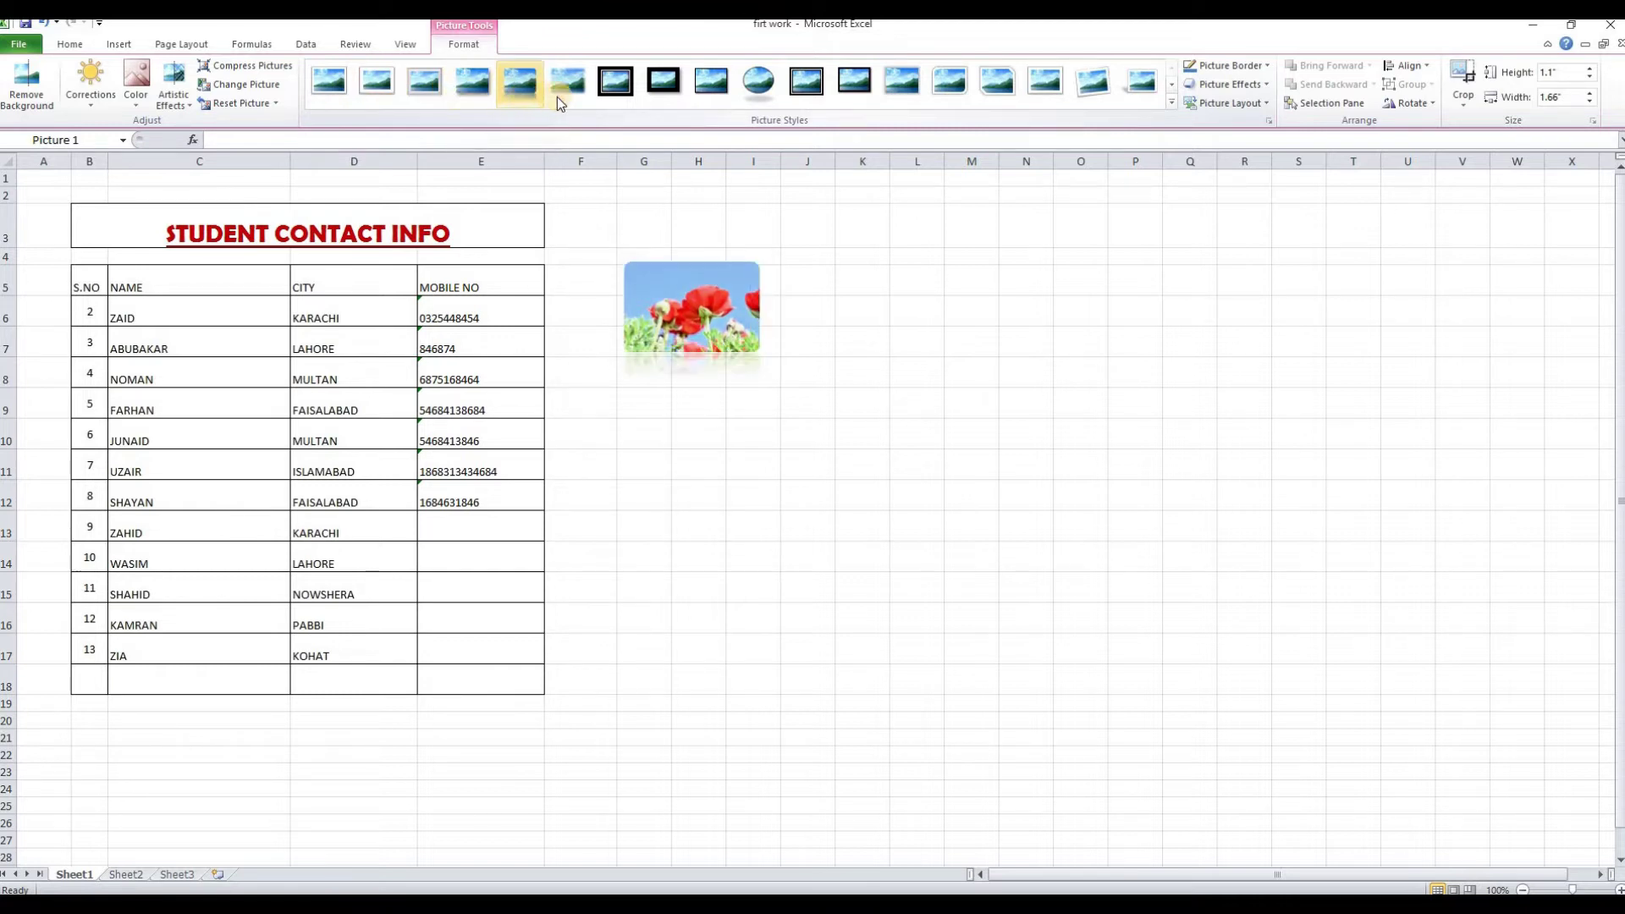
pyautogui.click(757, 86)
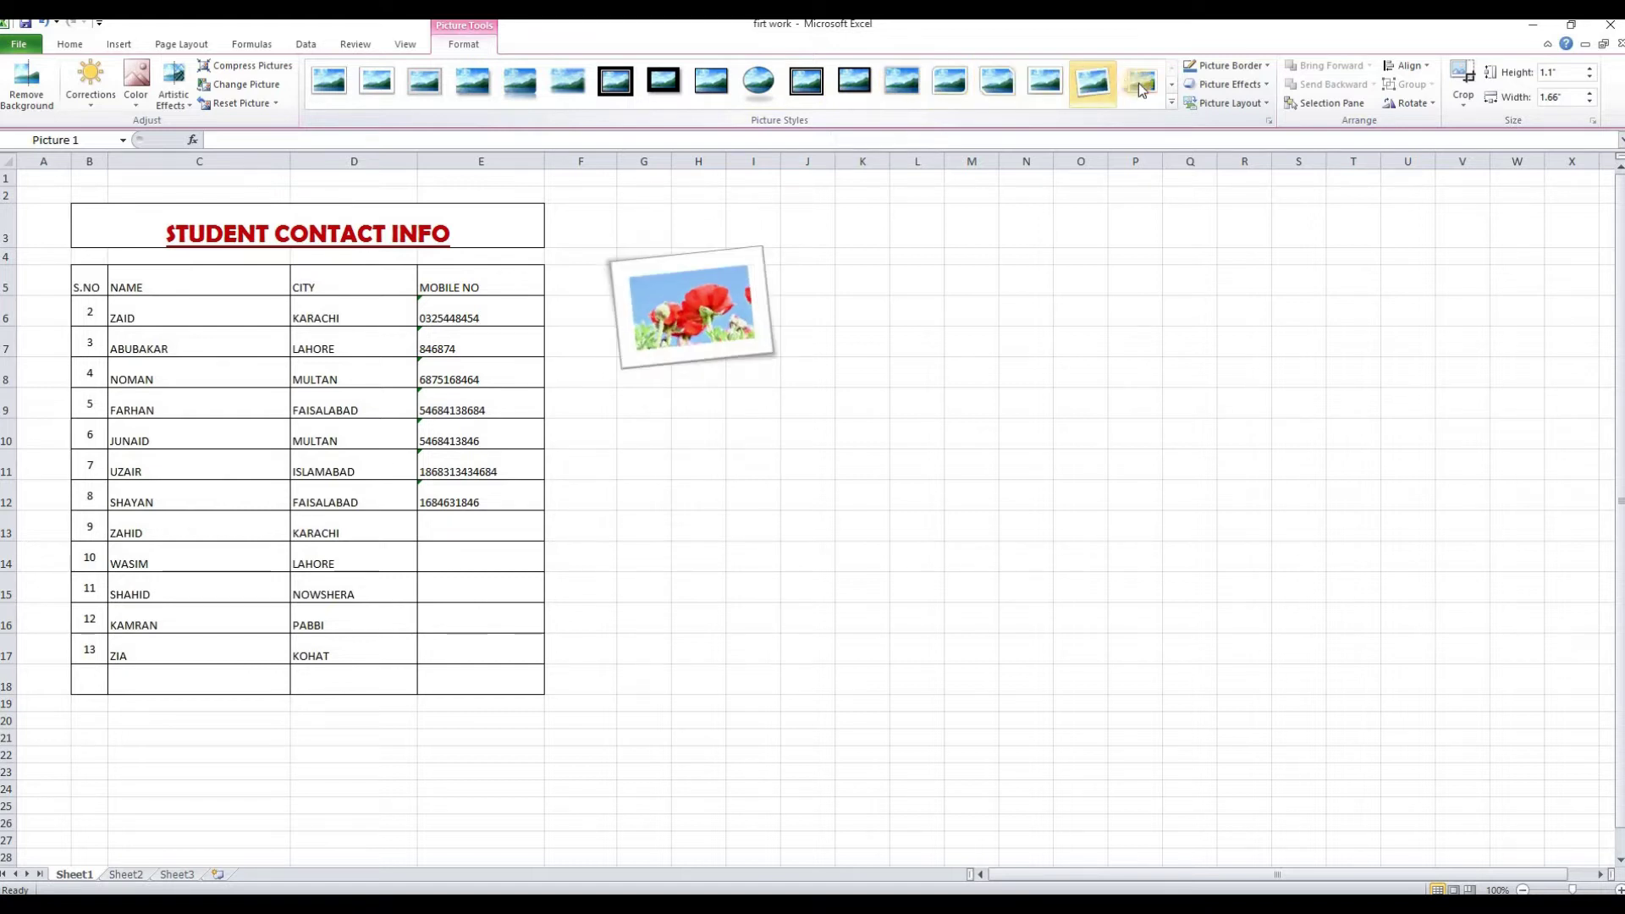
pyautogui.click(1172, 103)
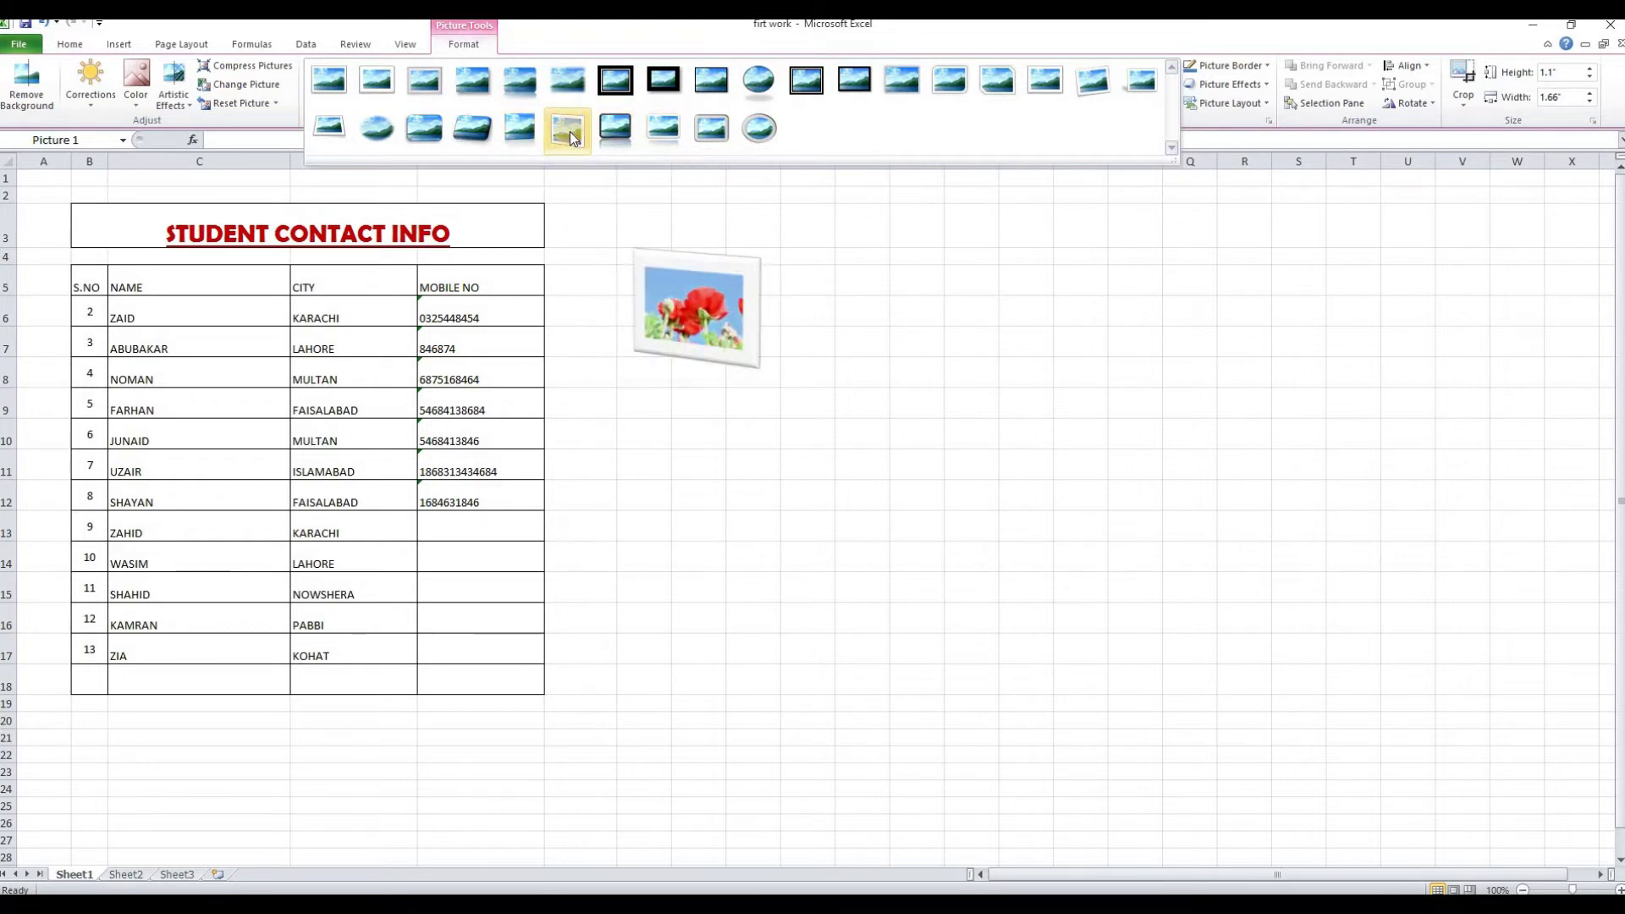
pyautogui.click(1202, 188)
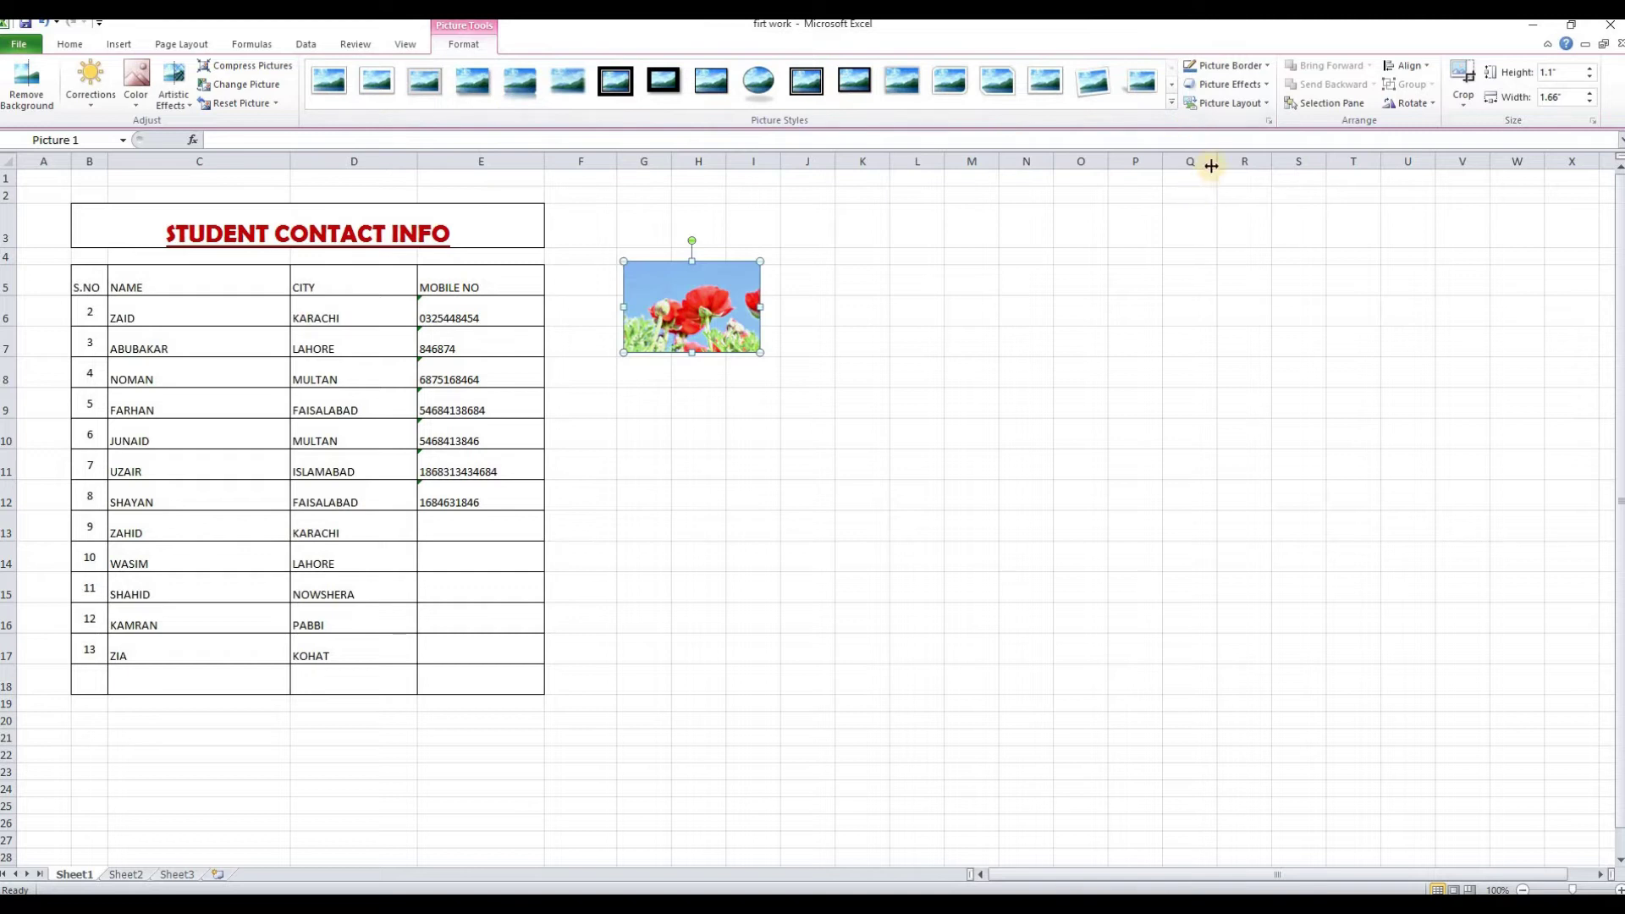
pyautogui.click(1269, 68)
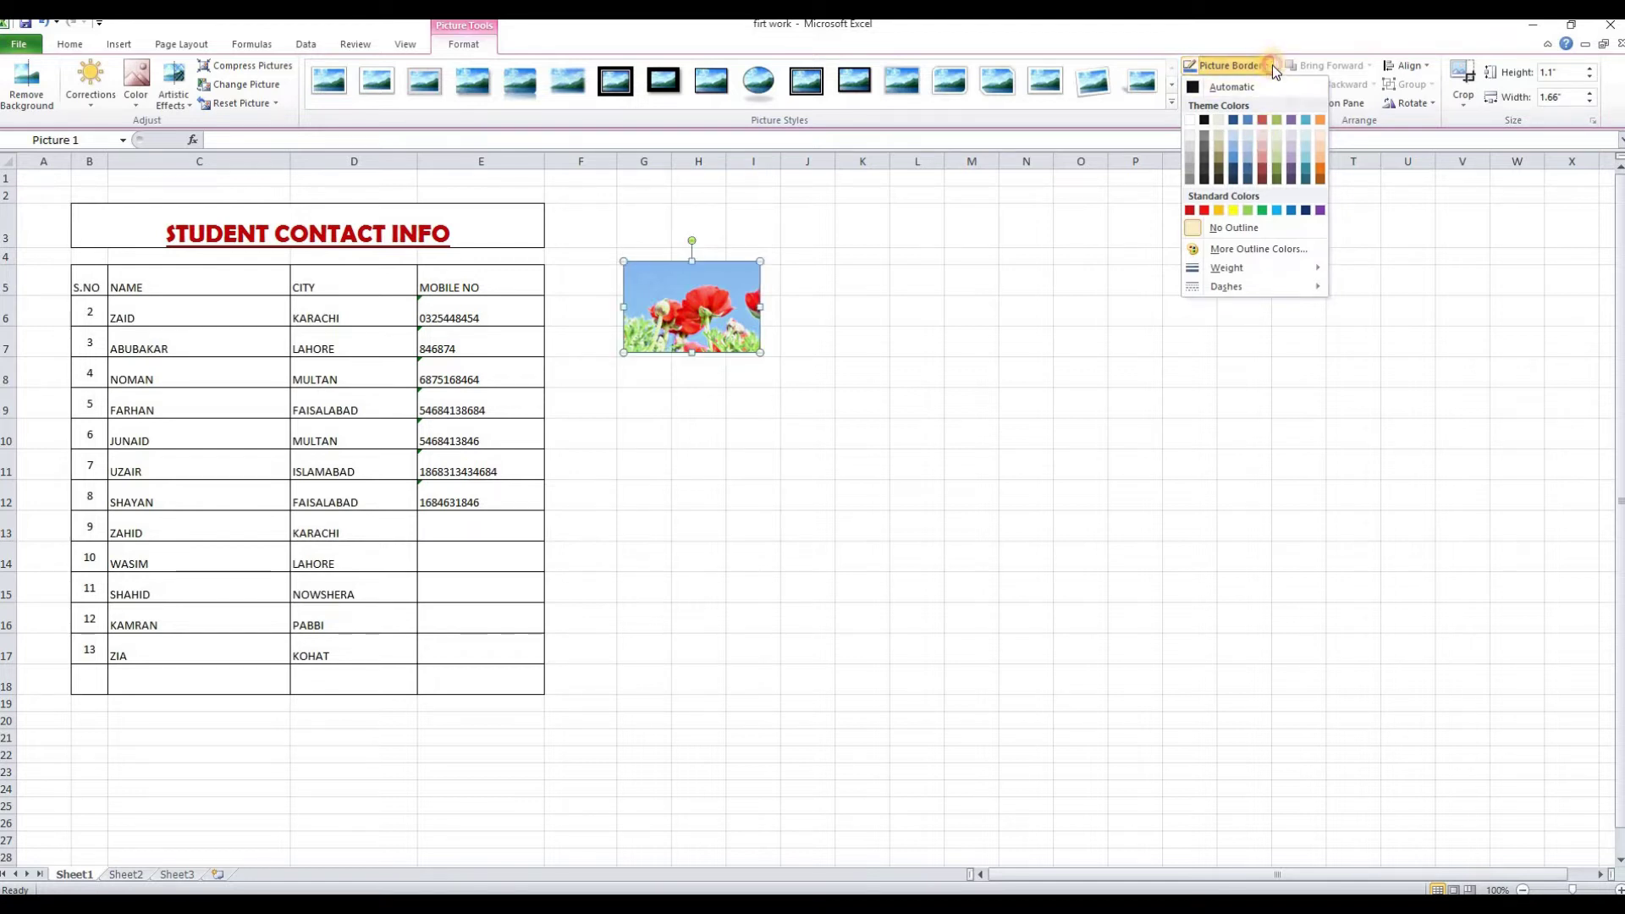
pyautogui.click(1272, 65)
pyautogui.click(1266, 85)
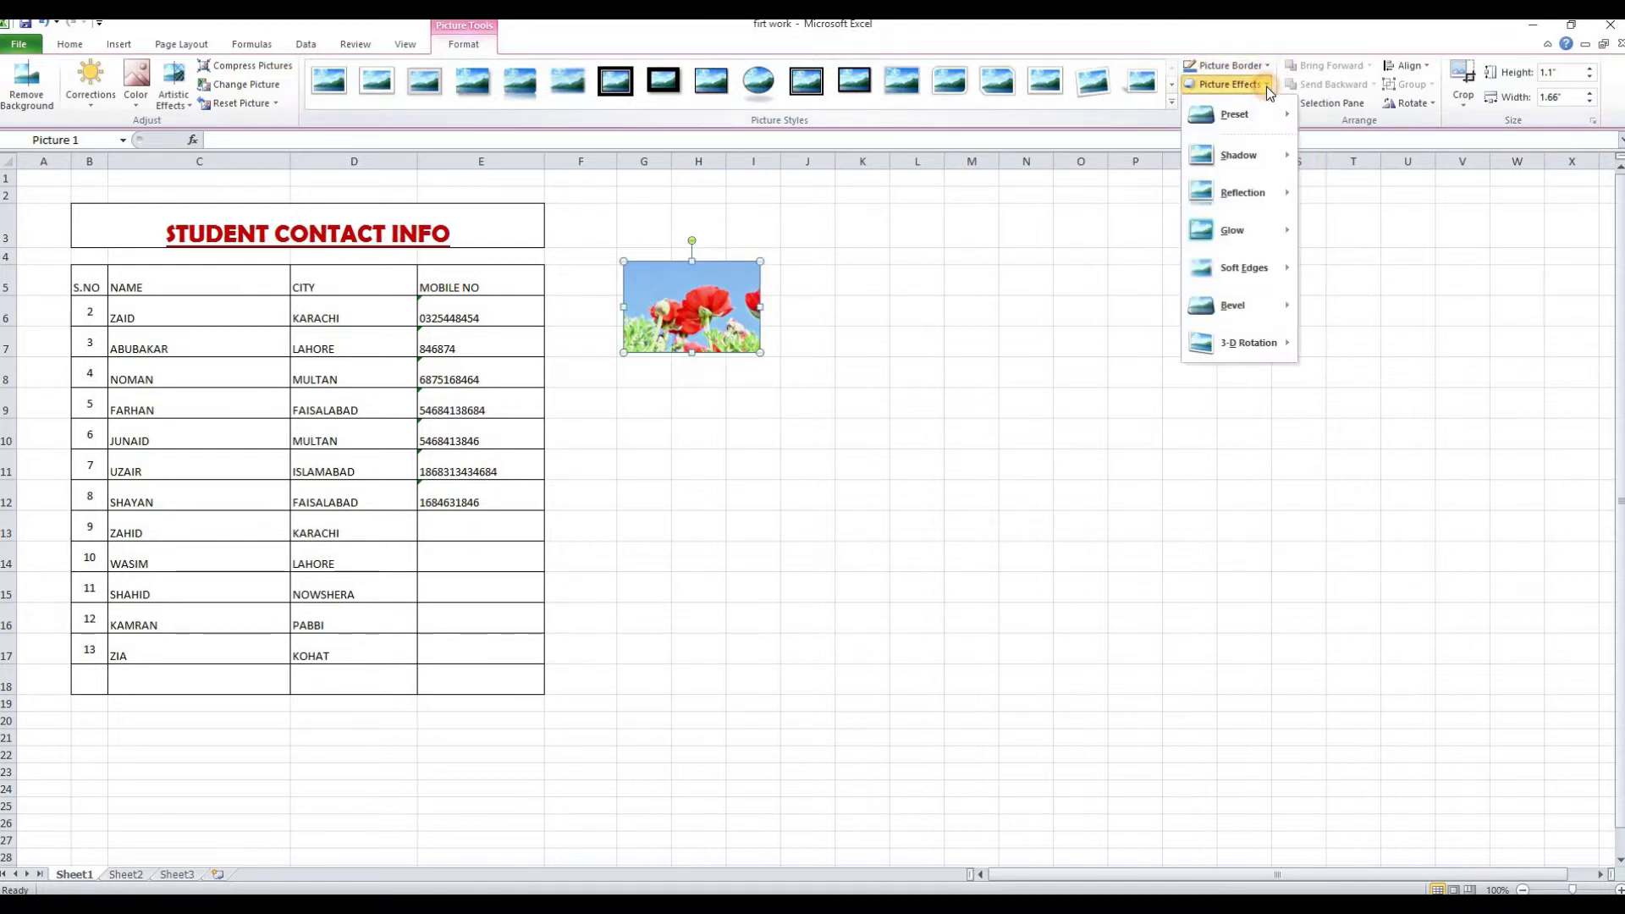
pyautogui.moveTo(1258, 160)
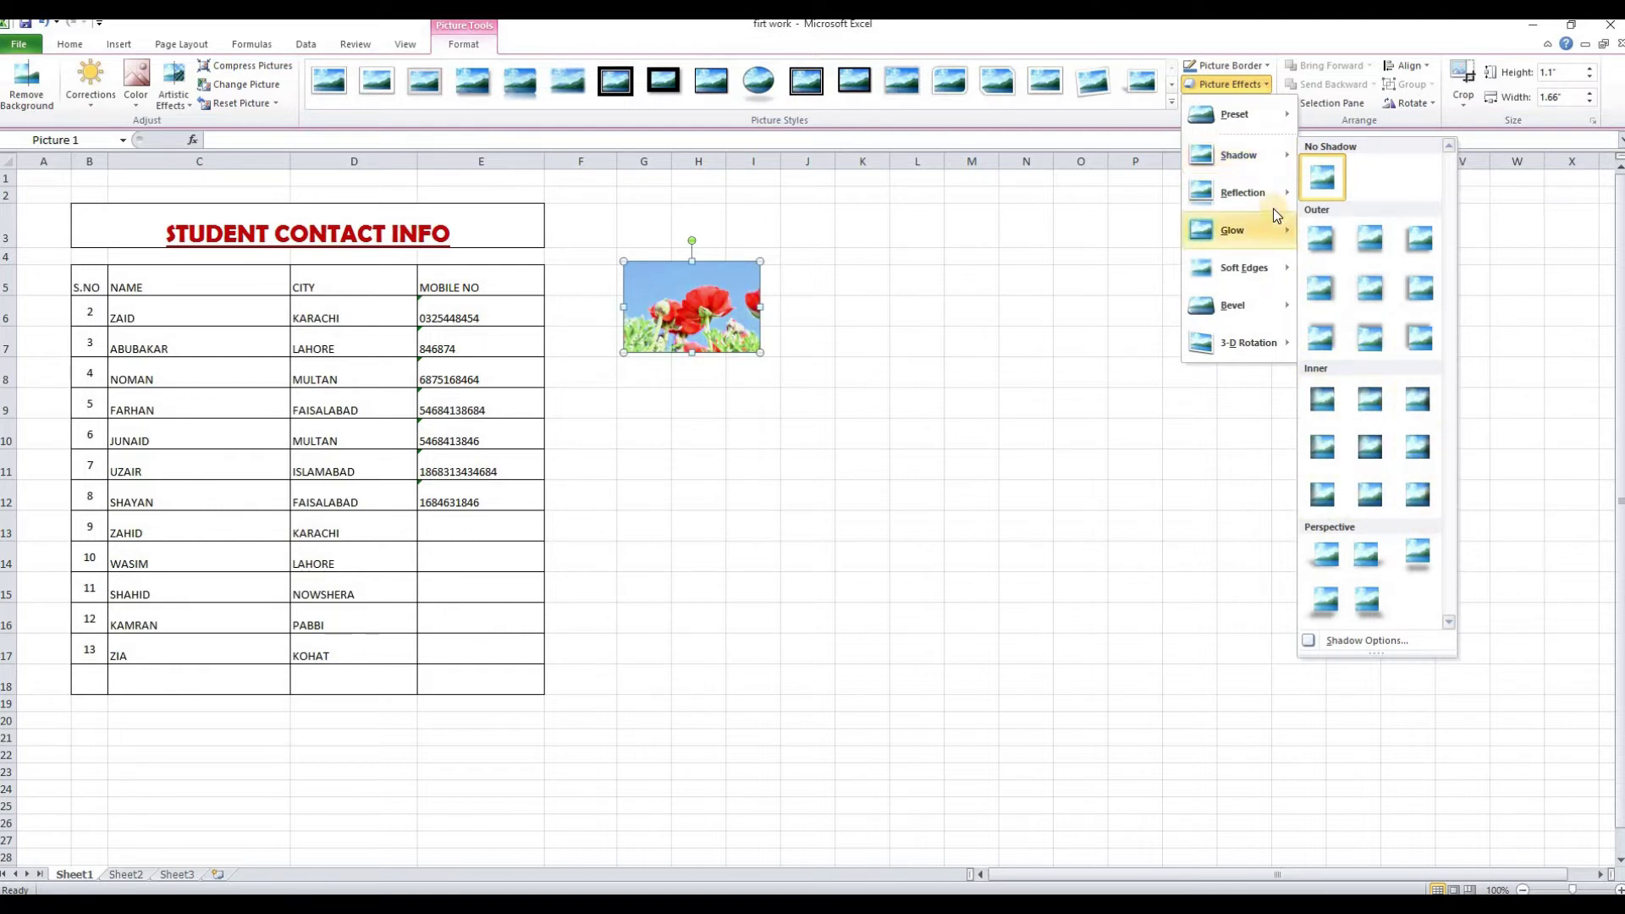
pyautogui.moveTo(1275, 203)
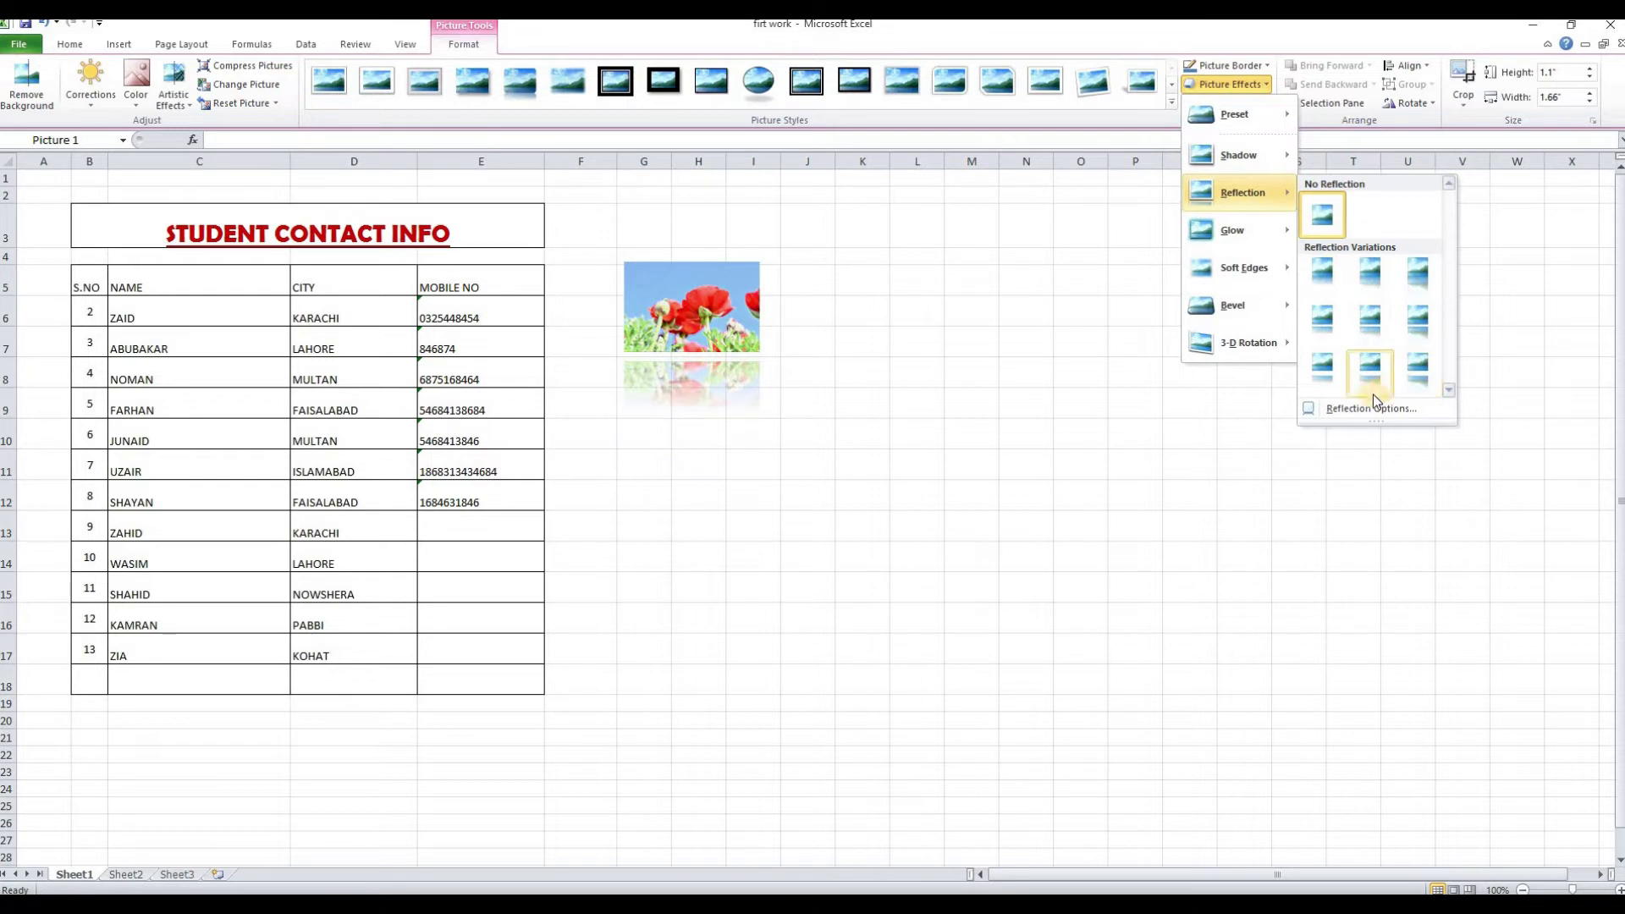
pyautogui.moveTo(1280, 235)
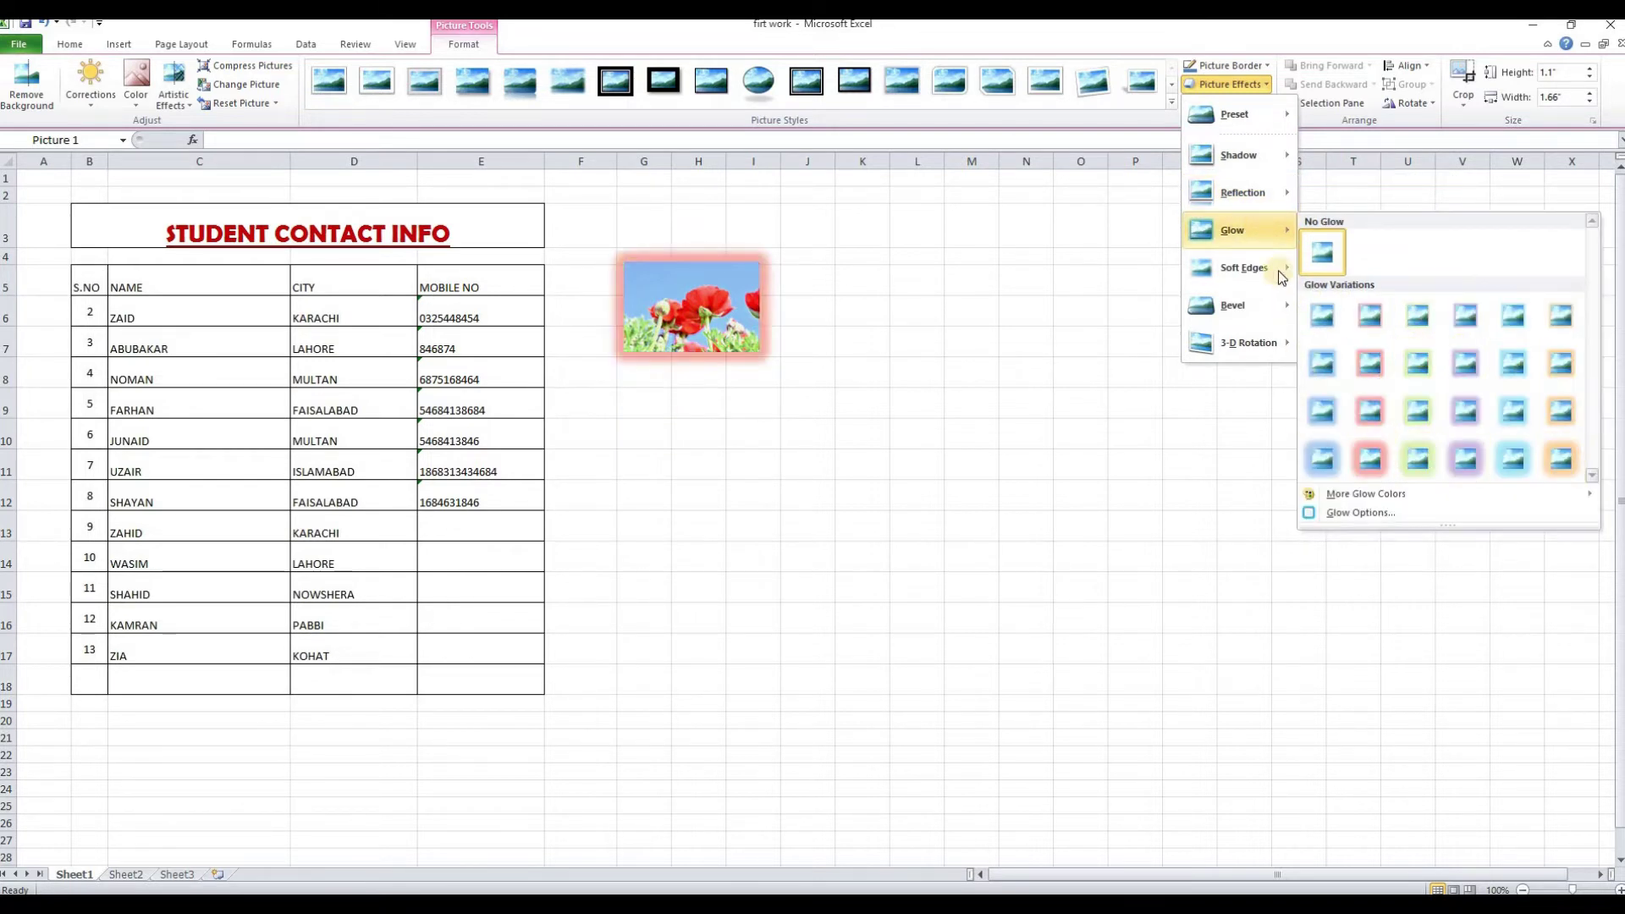
pyautogui.moveTo(1278, 270)
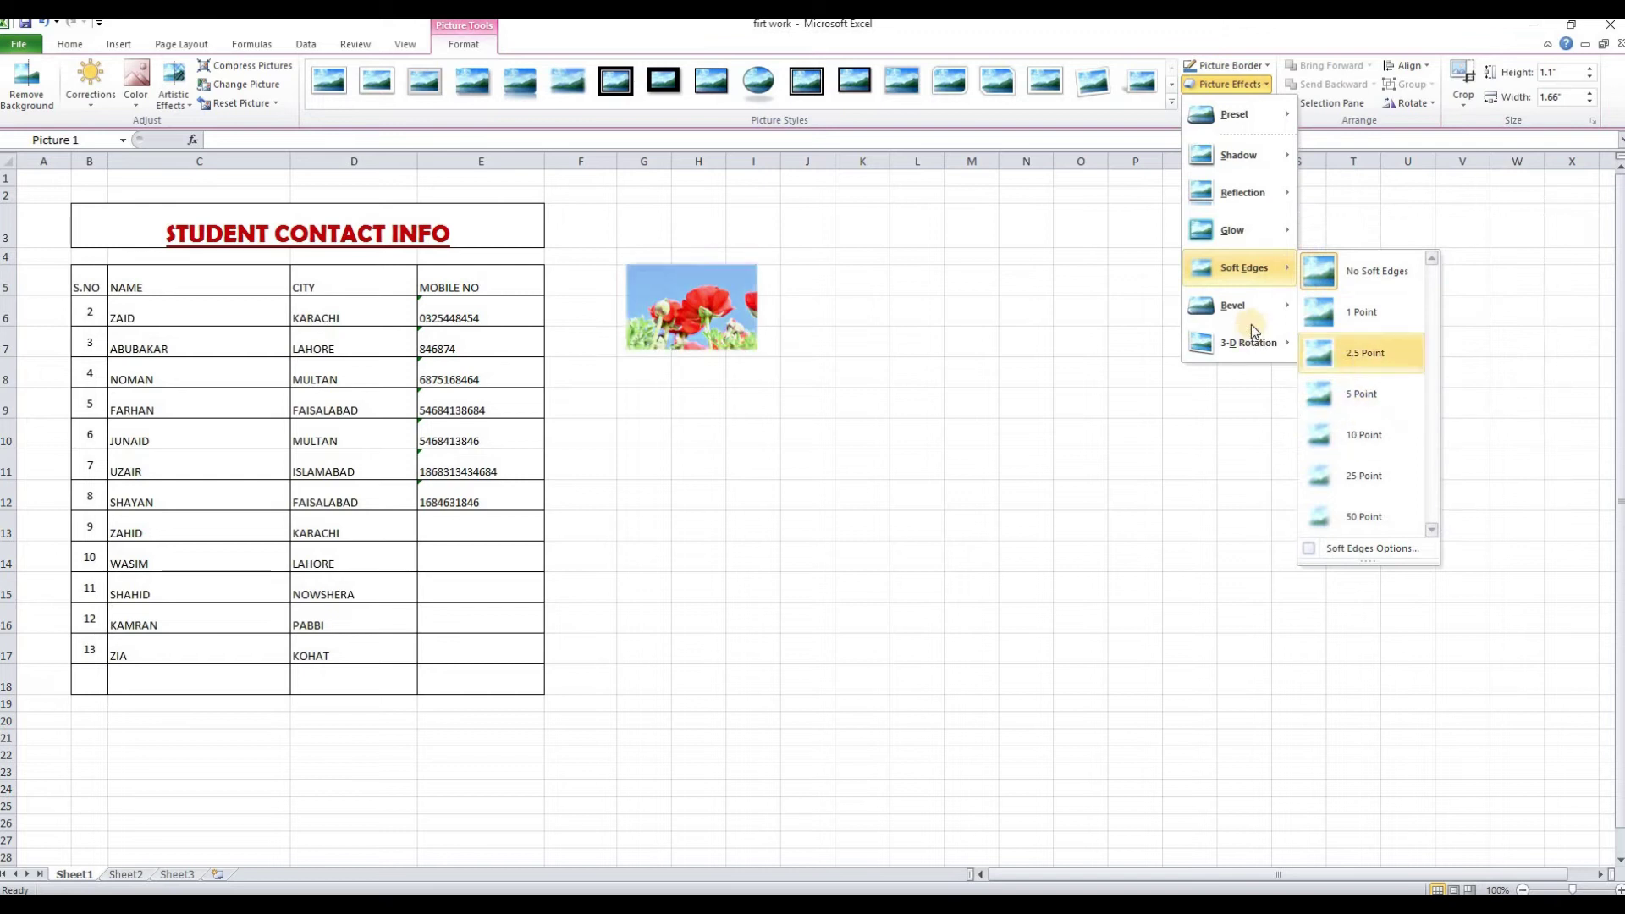
pyautogui.moveTo(1256, 314)
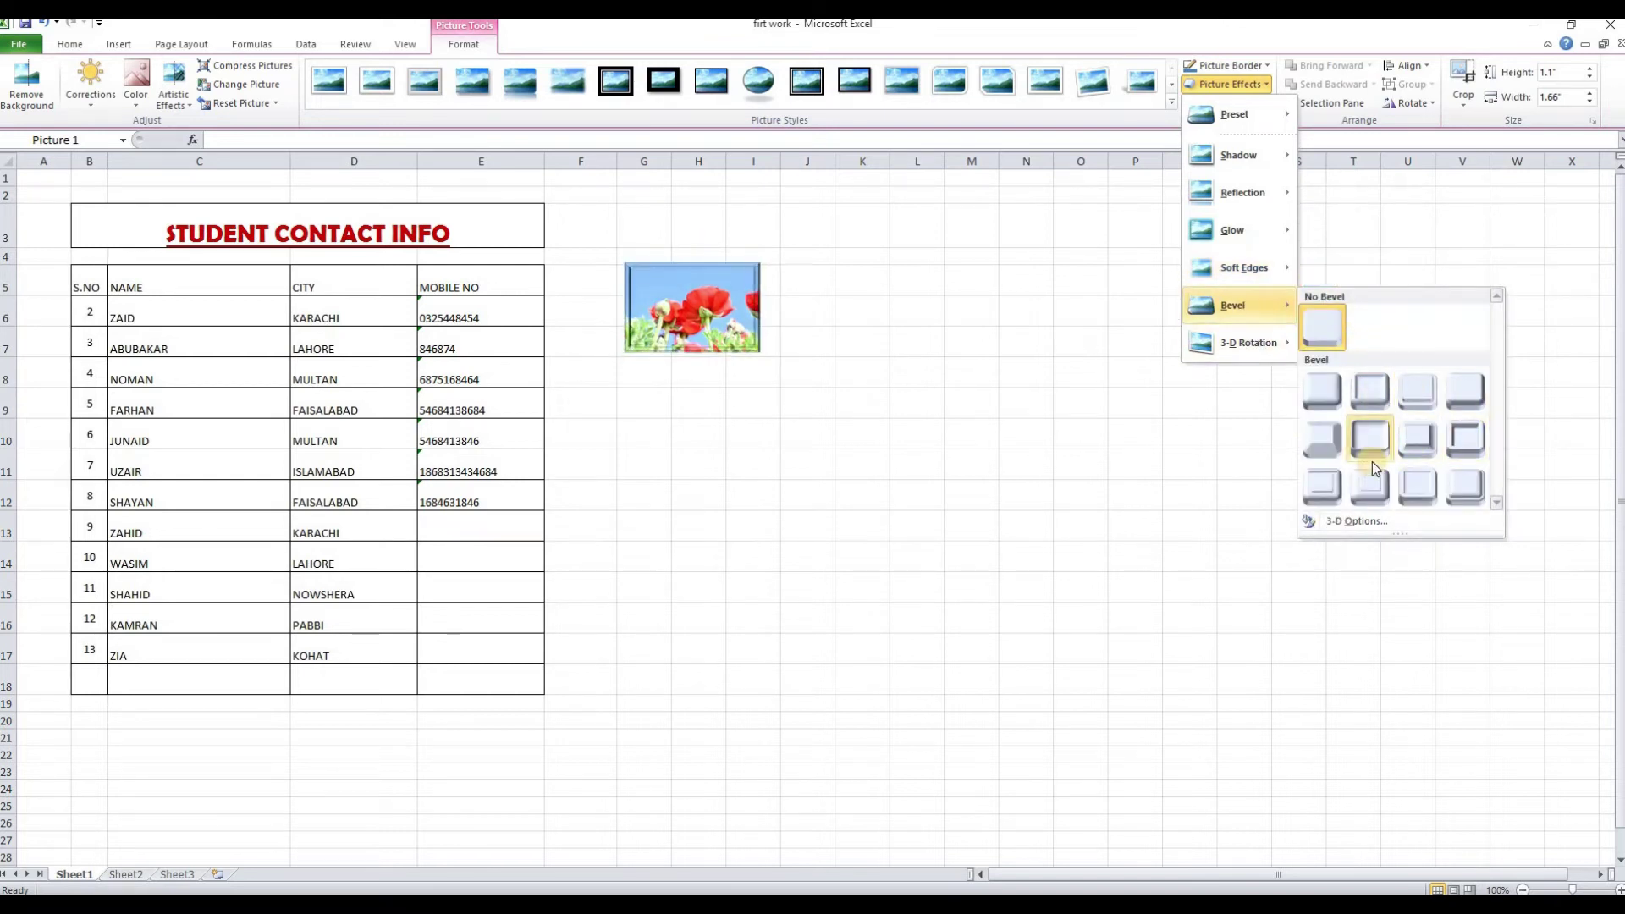
pyautogui.click(1128, 274)
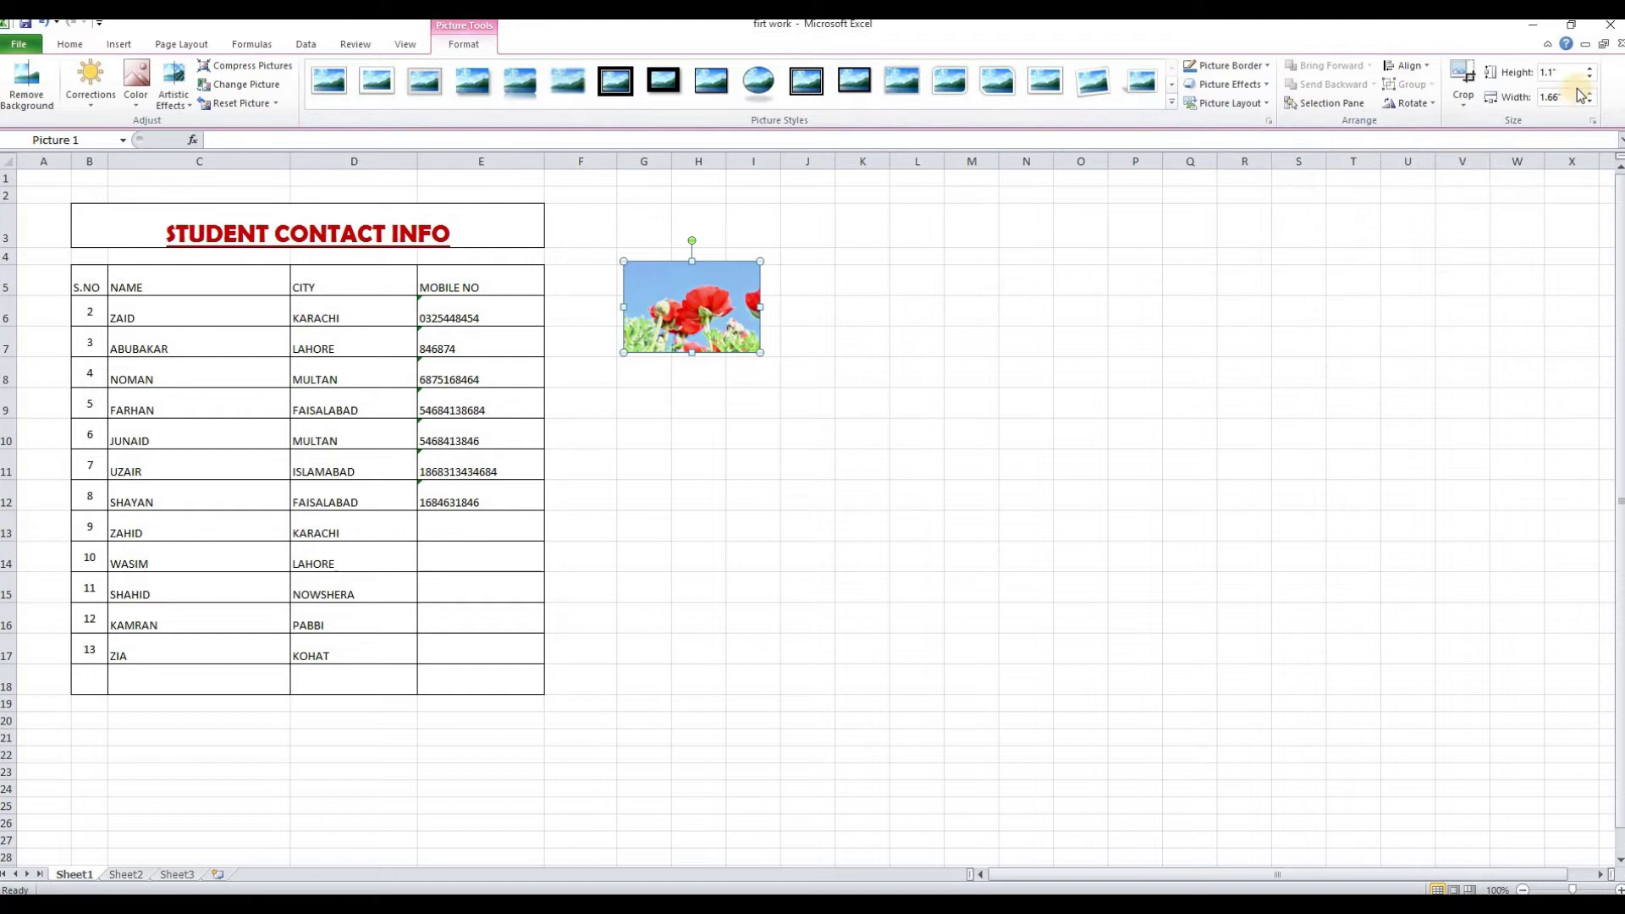
# Resize the flower picture to 1.75 by 2.63, then 0.97 by 1.45 inches, and delete it
pyautogui.moveTo(760, 354); pyautogui.dragTo(823, 406)
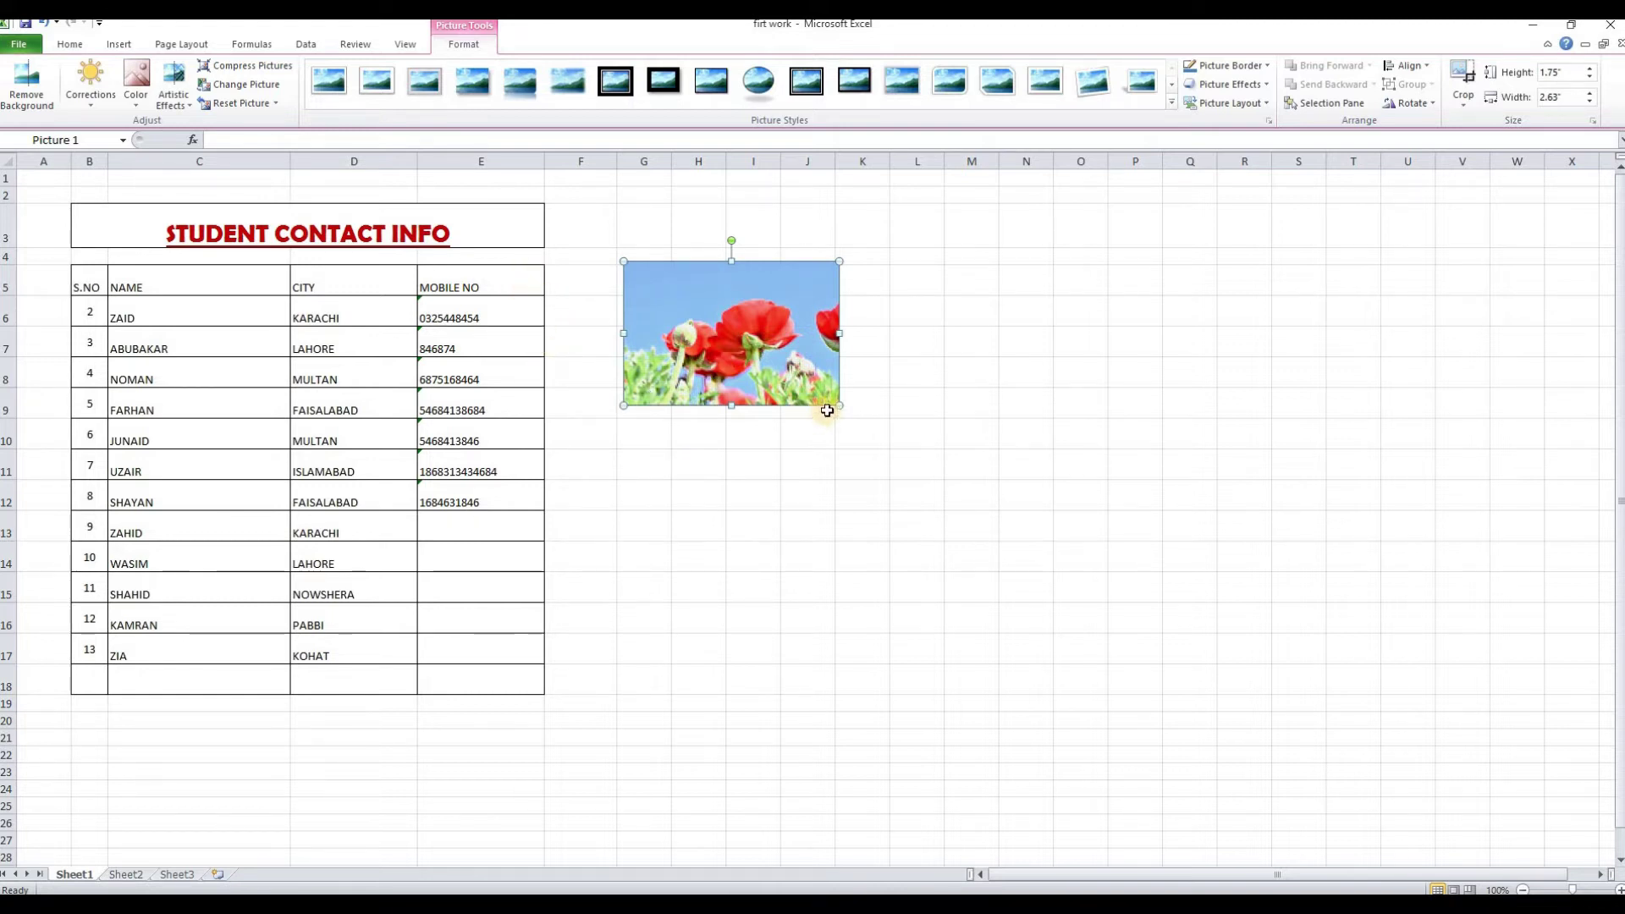
pyautogui.moveTo(788, 373); pyautogui.dragTo(744, 342)
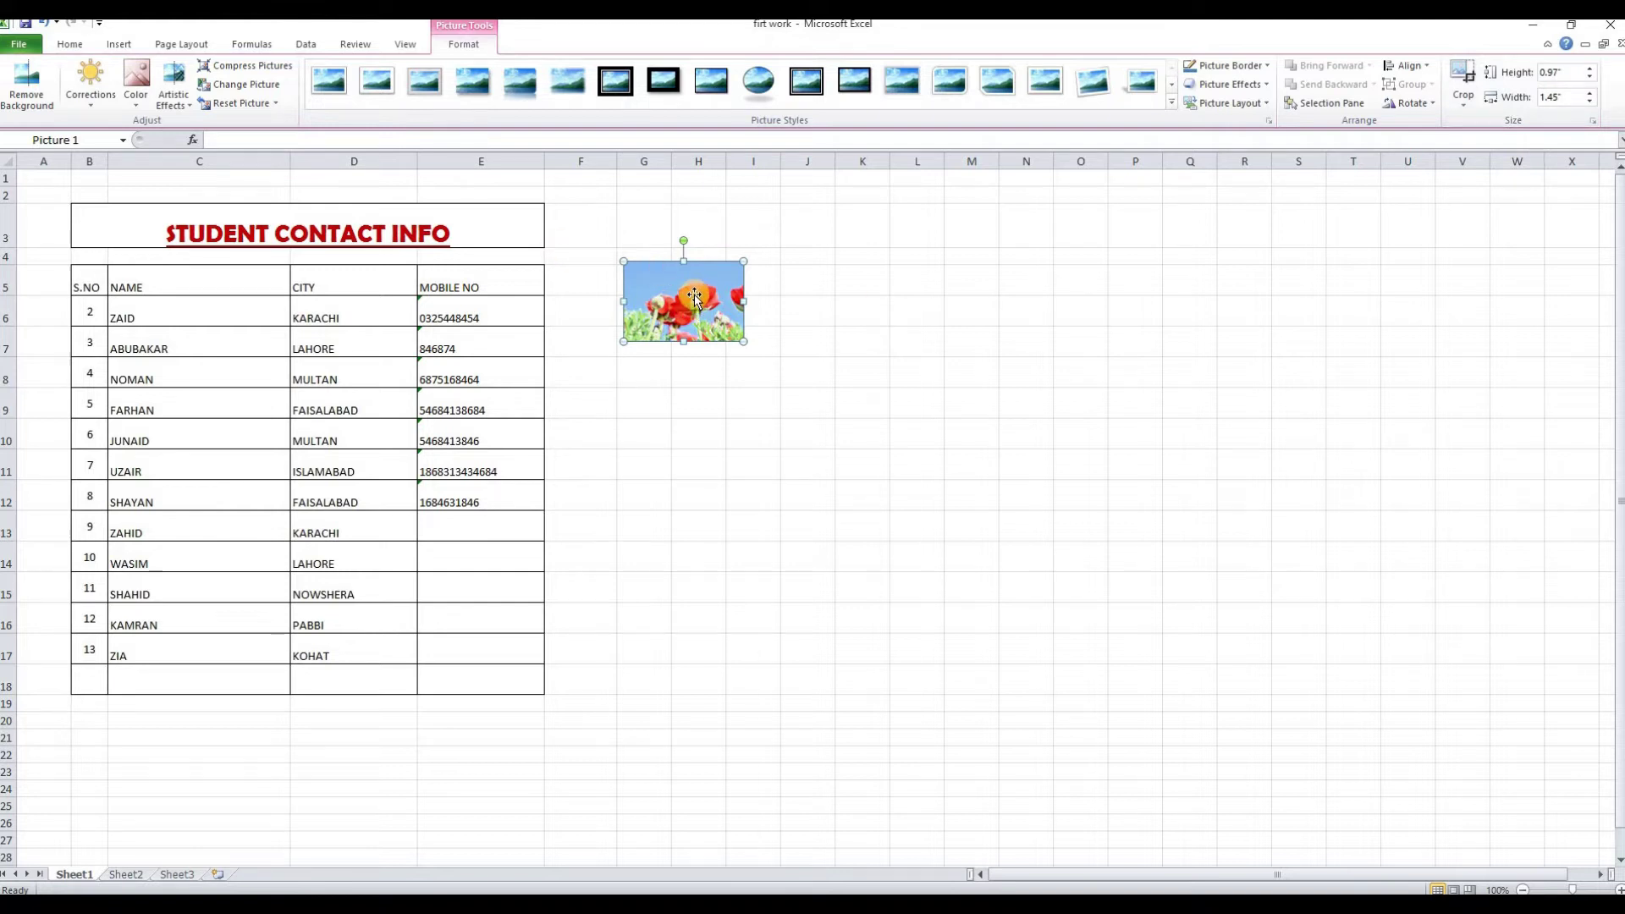
pyautogui.press('Delete')
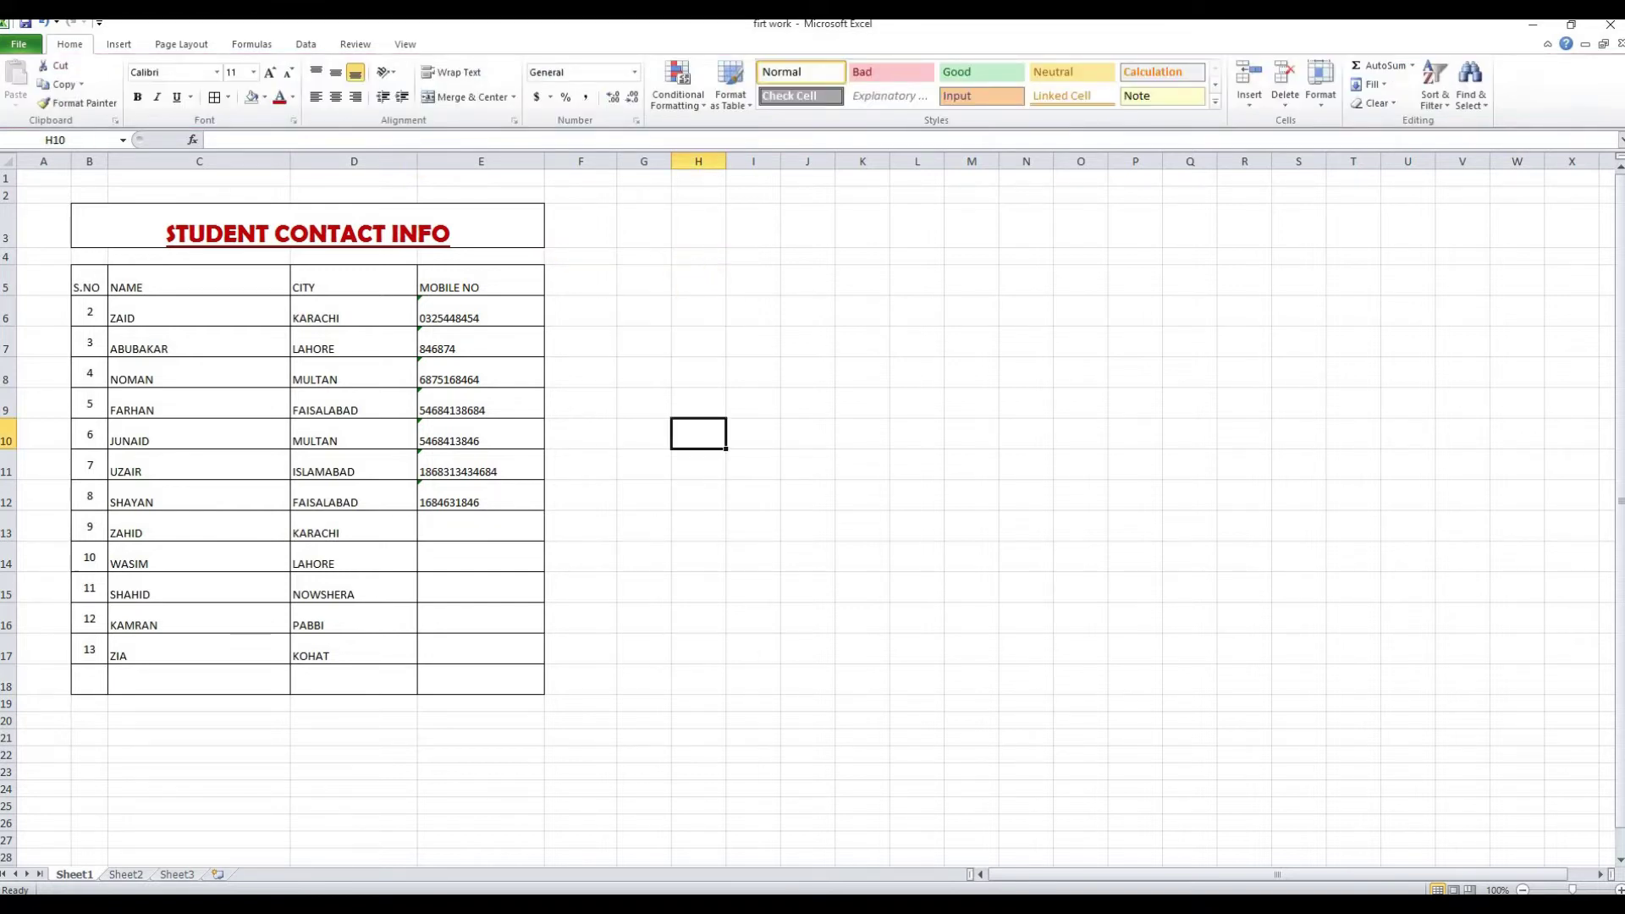
# Open Clip Art search, keep all media file types as the filter, then close the pane
pyautogui.click(119, 44)
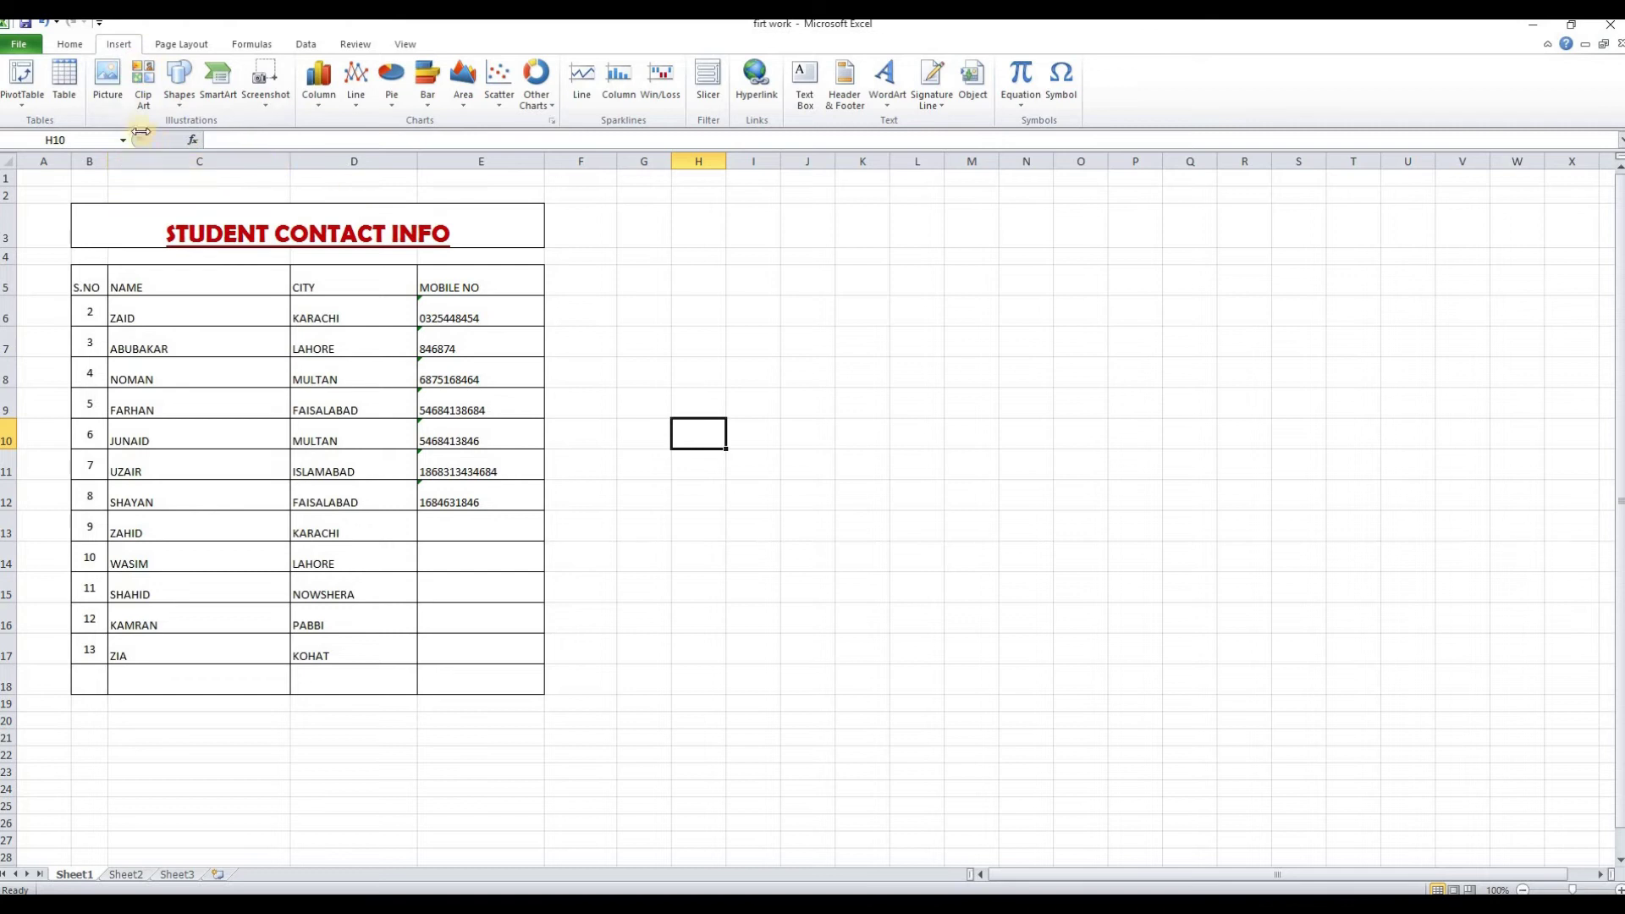
pyautogui.click(149, 100)
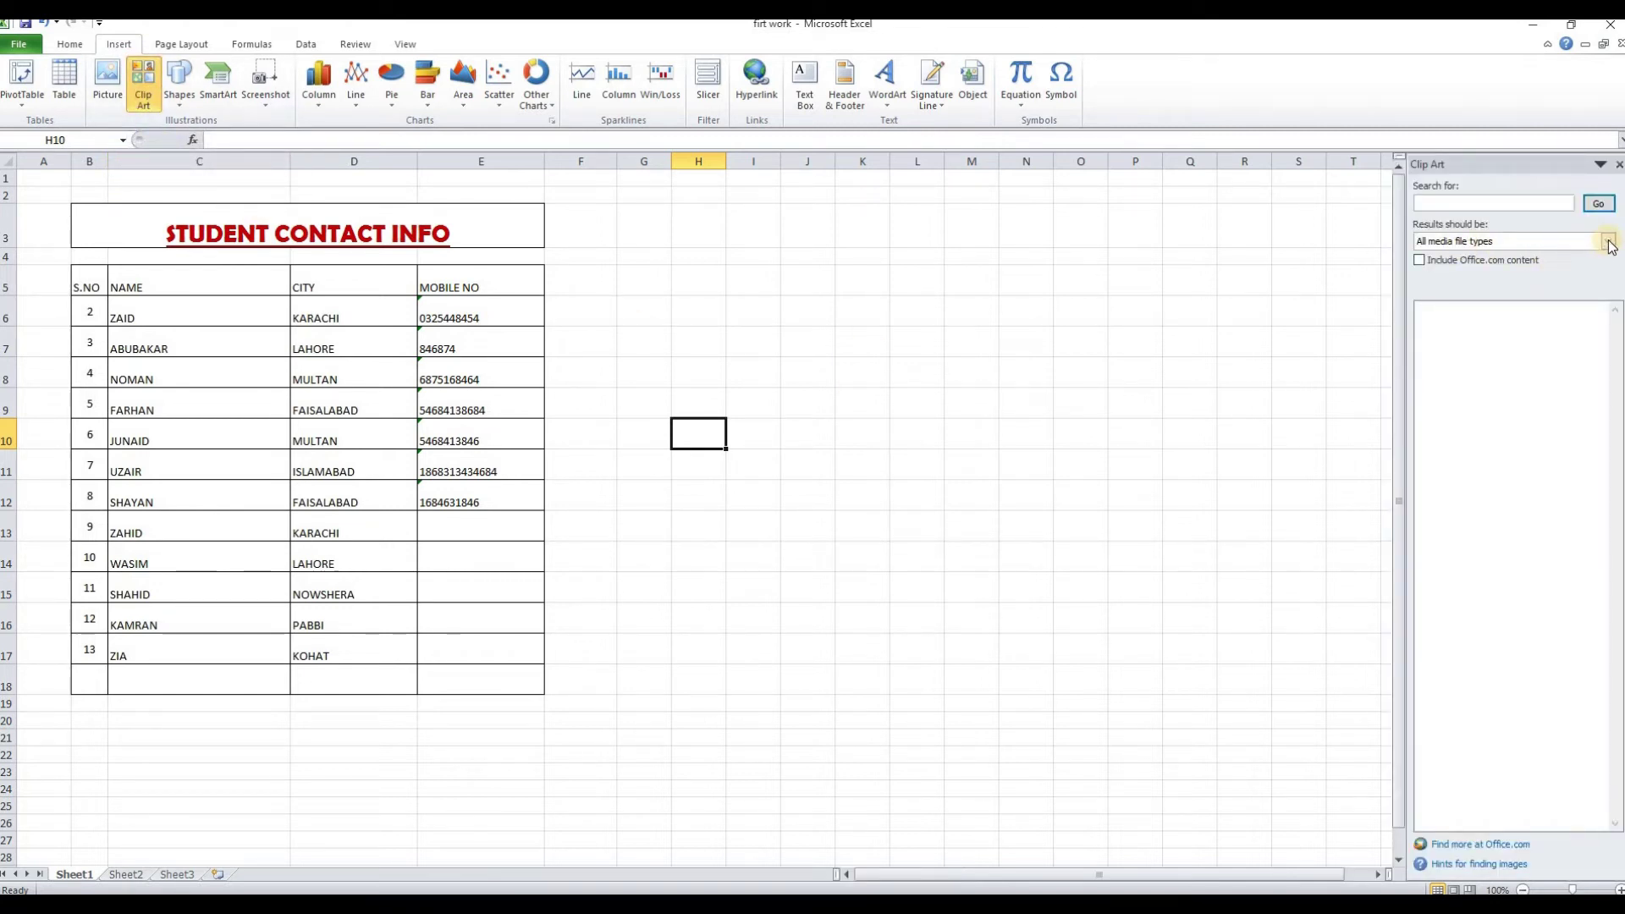
pyautogui.click(1608, 242)
pyautogui.click(1500, 323)
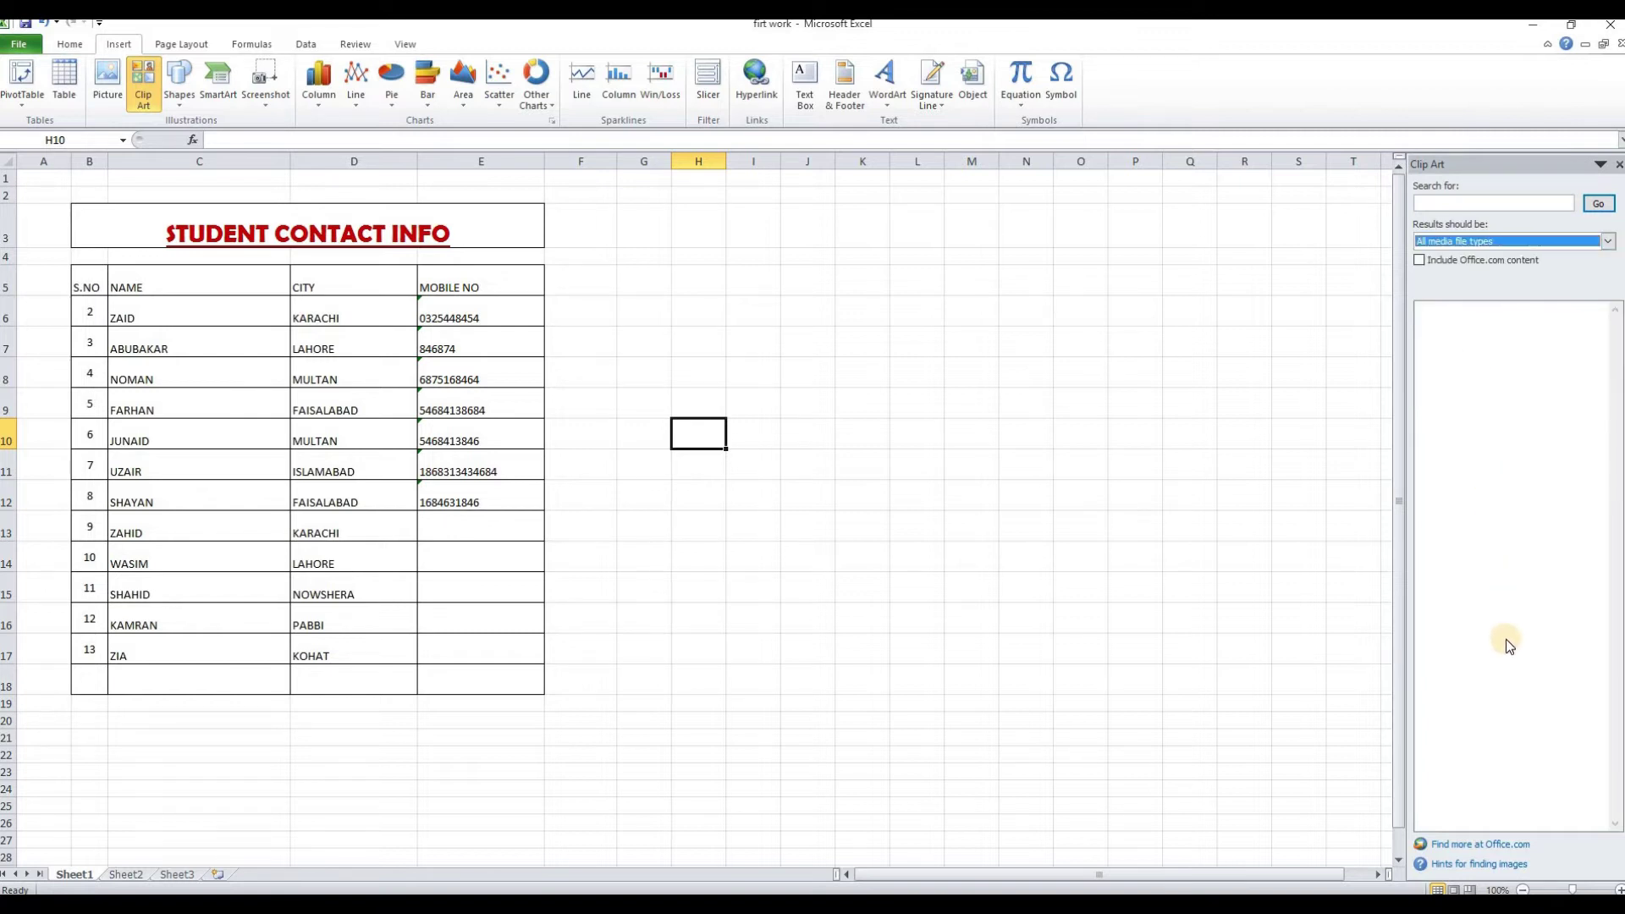
pyautogui.click(1619, 167)
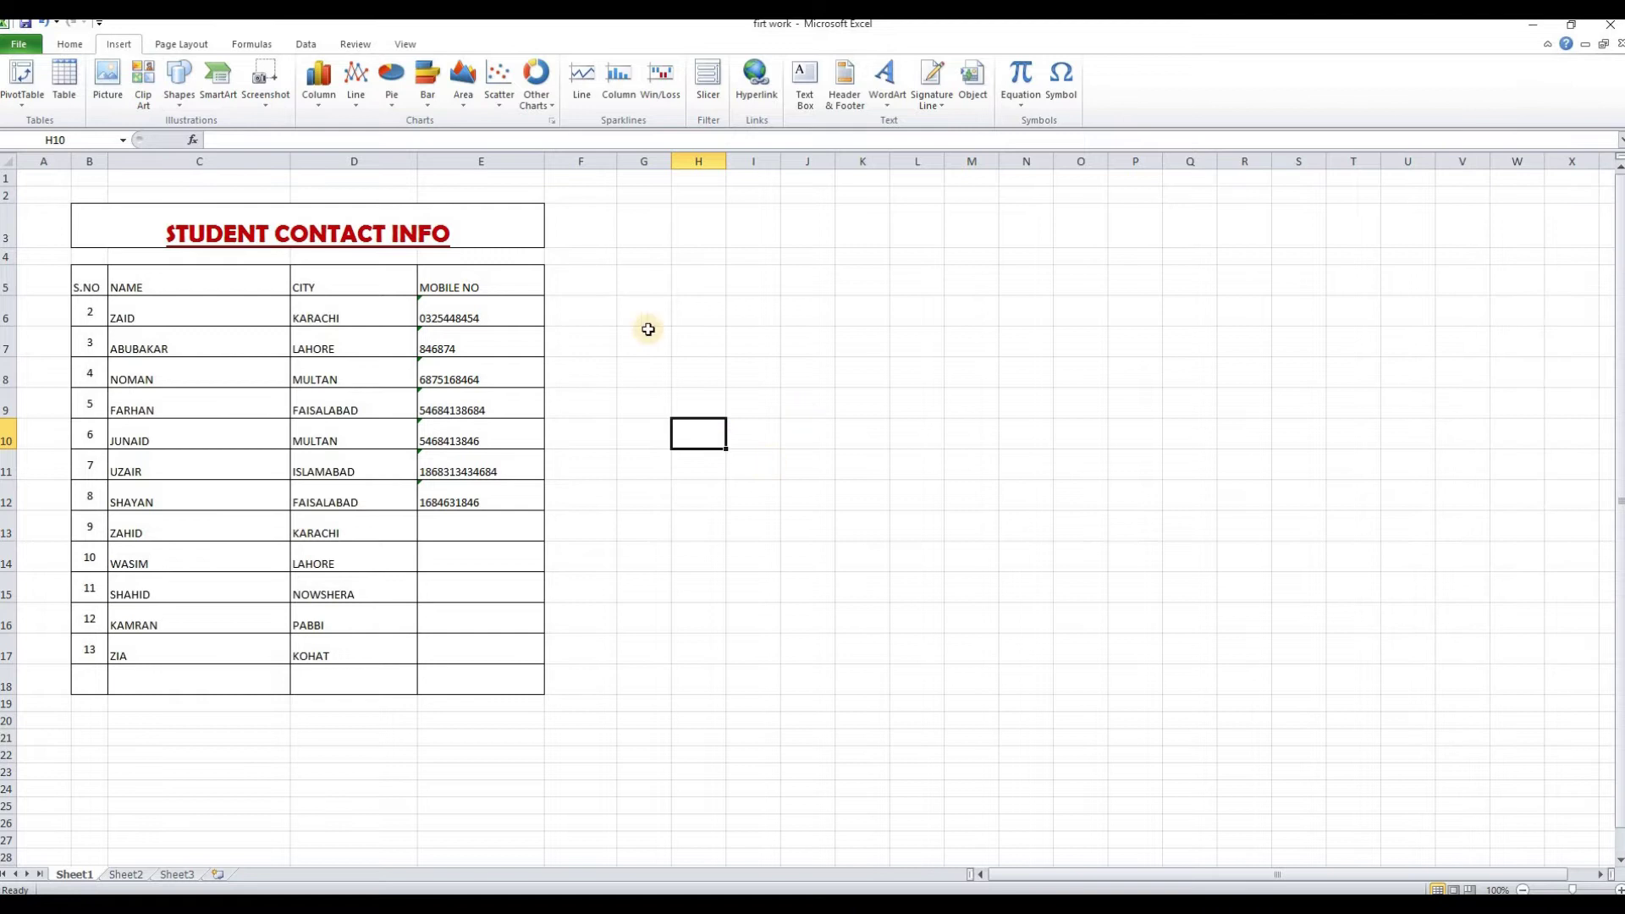
# Draw an elbow connector right of the table and style it as a red arrow
pyautogui.click(178, 85)
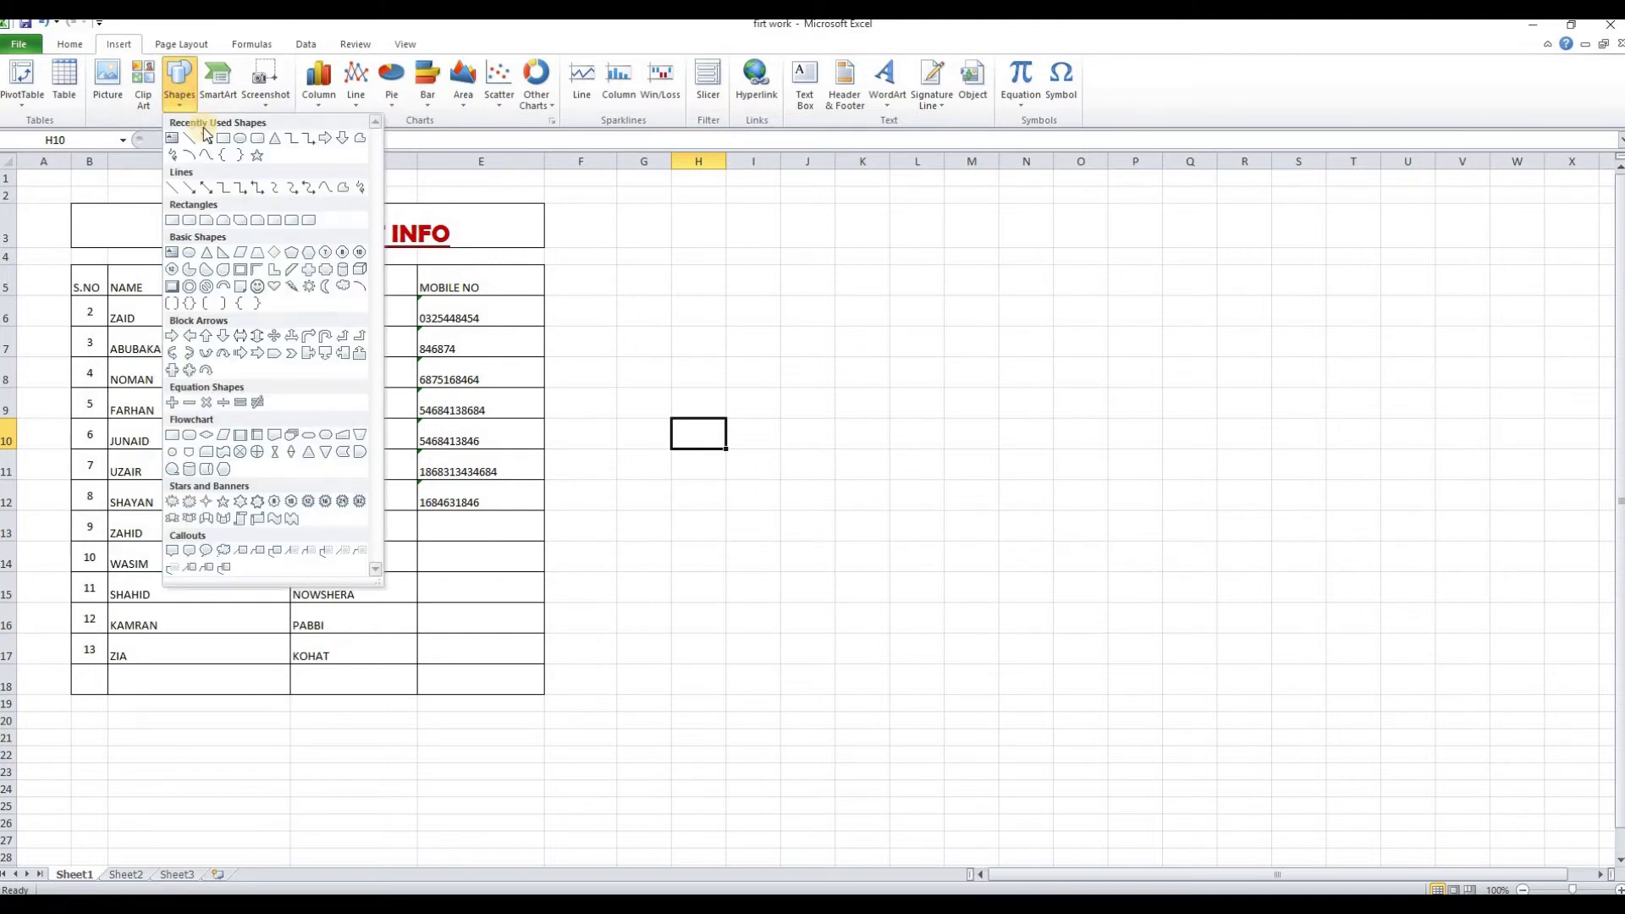
pyautogui.click(308, 141)
pyautogui.moveTo(573, 340)
pyautogui.mouseDown()
pyautogui.moveTo(776, 526)
pyautogui.moveTo(880, 533)
pyautogui.mouseUp()
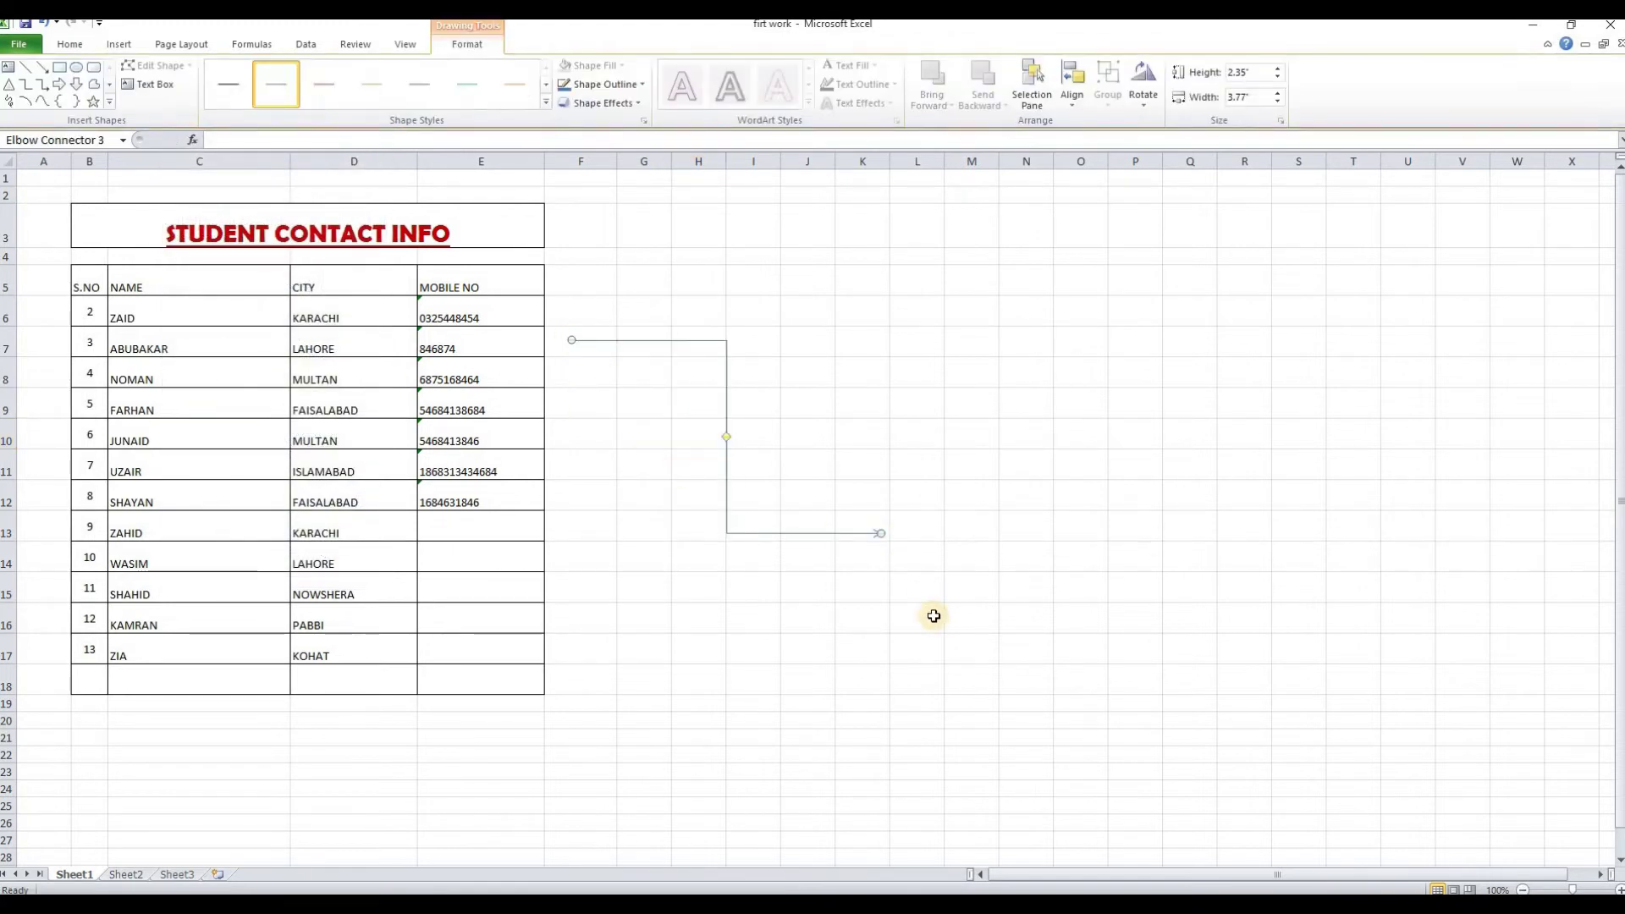
pyautogui.click(547, 103)
pyautogui.click(324, 178)
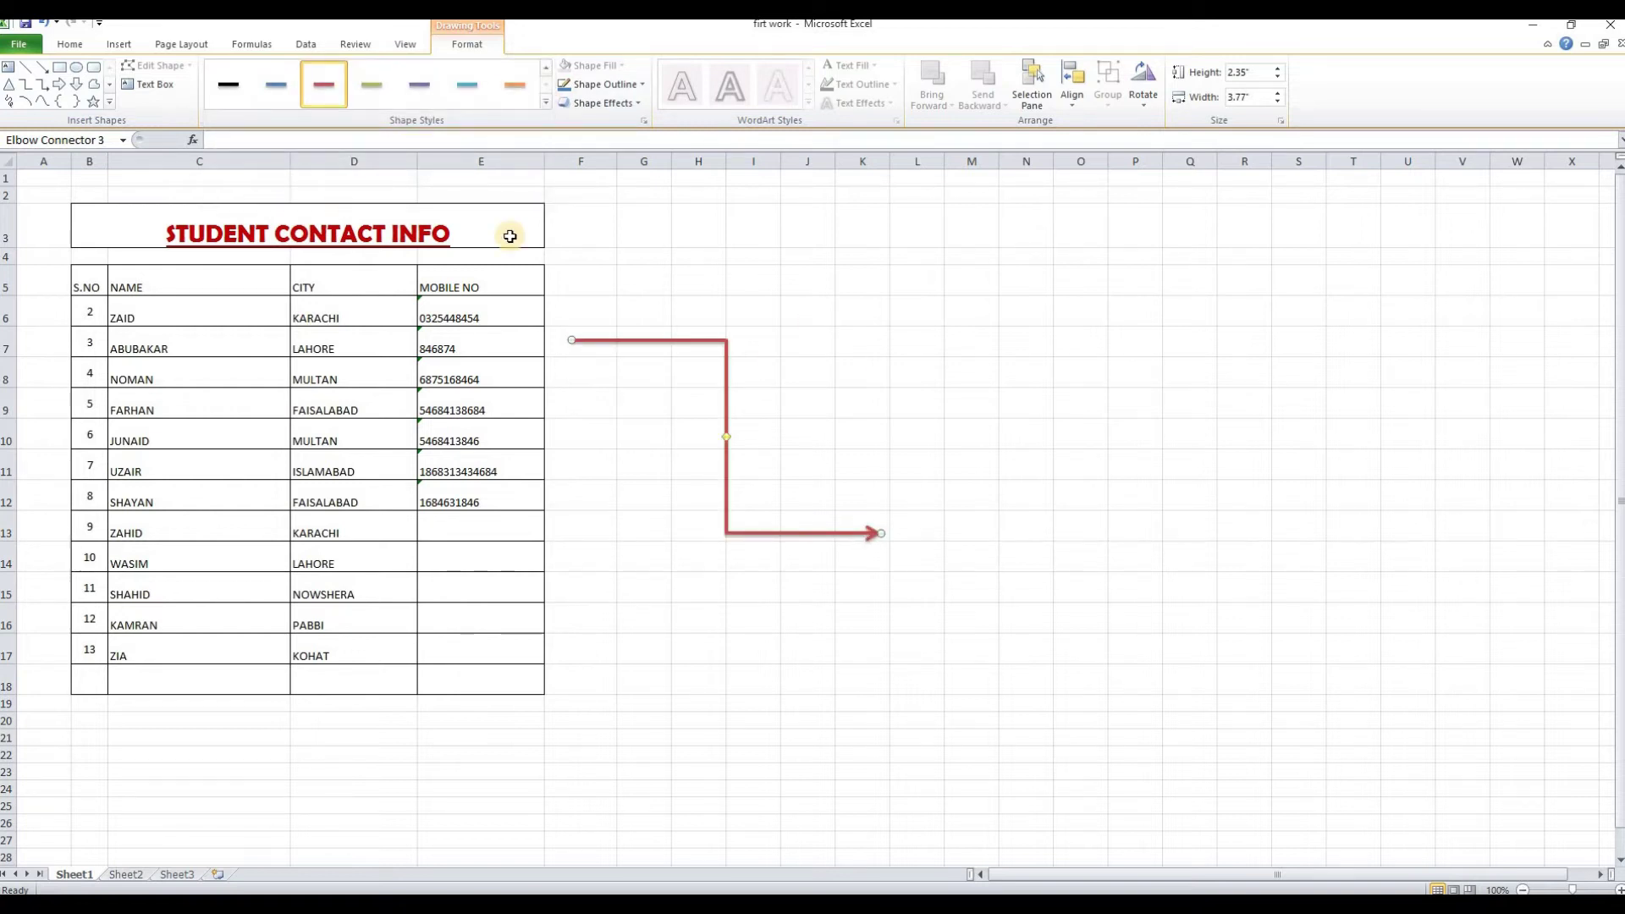
pyautogui.click(110, 104)
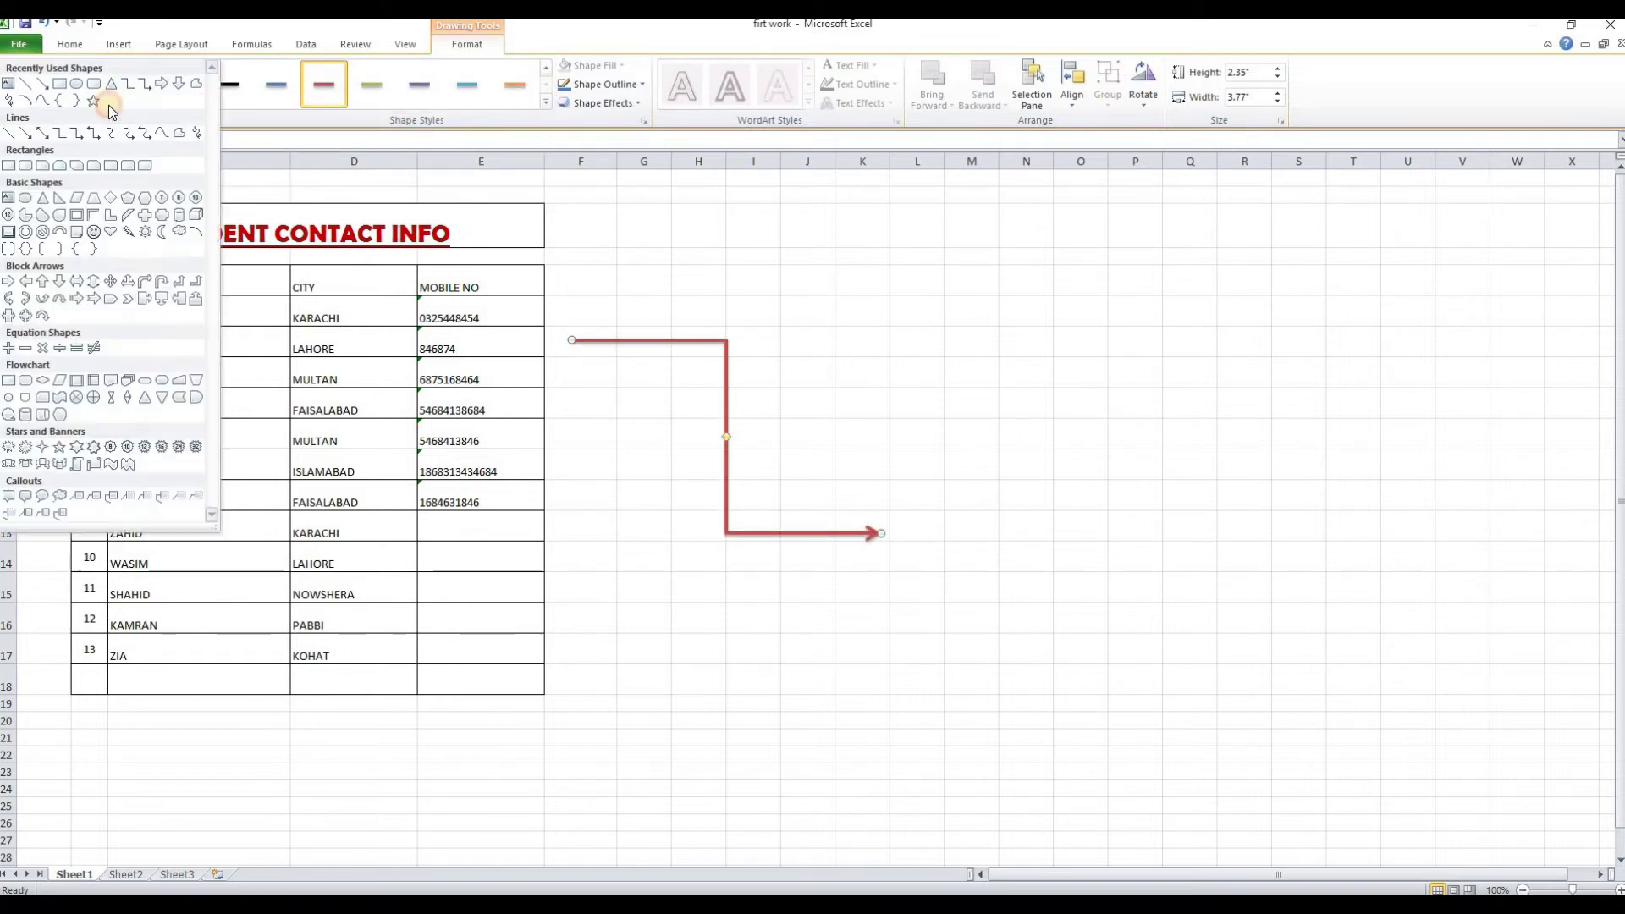
# Draw a right block arrow, rotate it up-right across the table, and colour it orange
pyautogui.click(161, 83)
pyautogui.moveTo(556, 419)
pyautogui.mouseDown()
pyautogui.moveTo(911, 598)
pyautogui.moveTo(994, 525)
pyautogui.moveTo(1008, 532)
pyautogui.mouseUp()
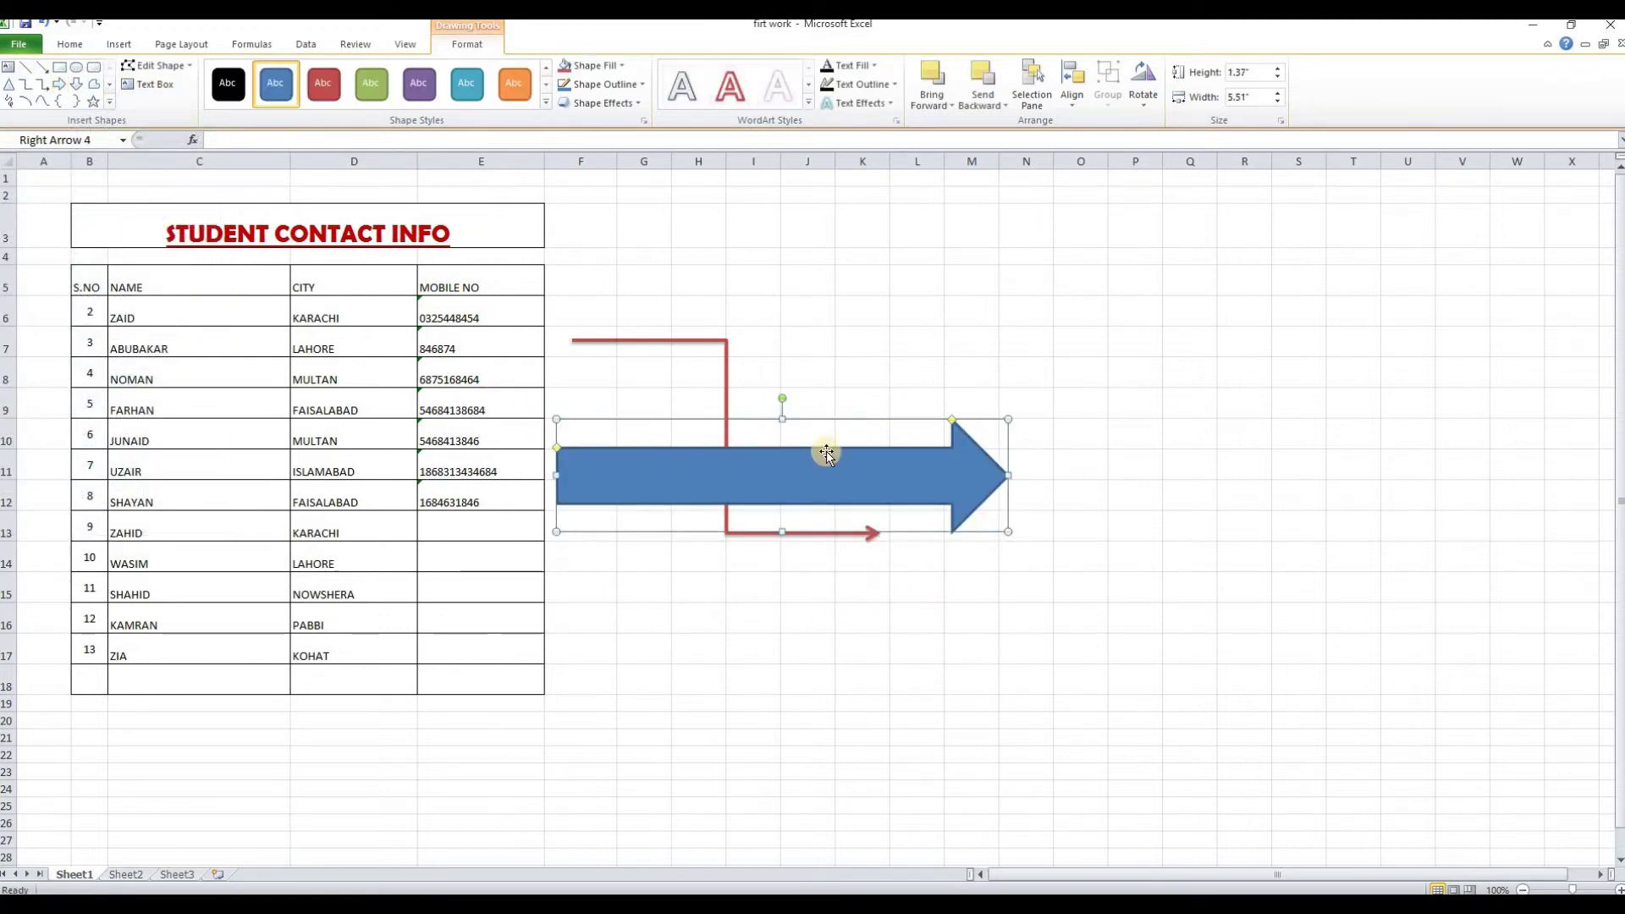
pyautogui.moveTo(784, 397); pyautogui.dragTo(318, 432)
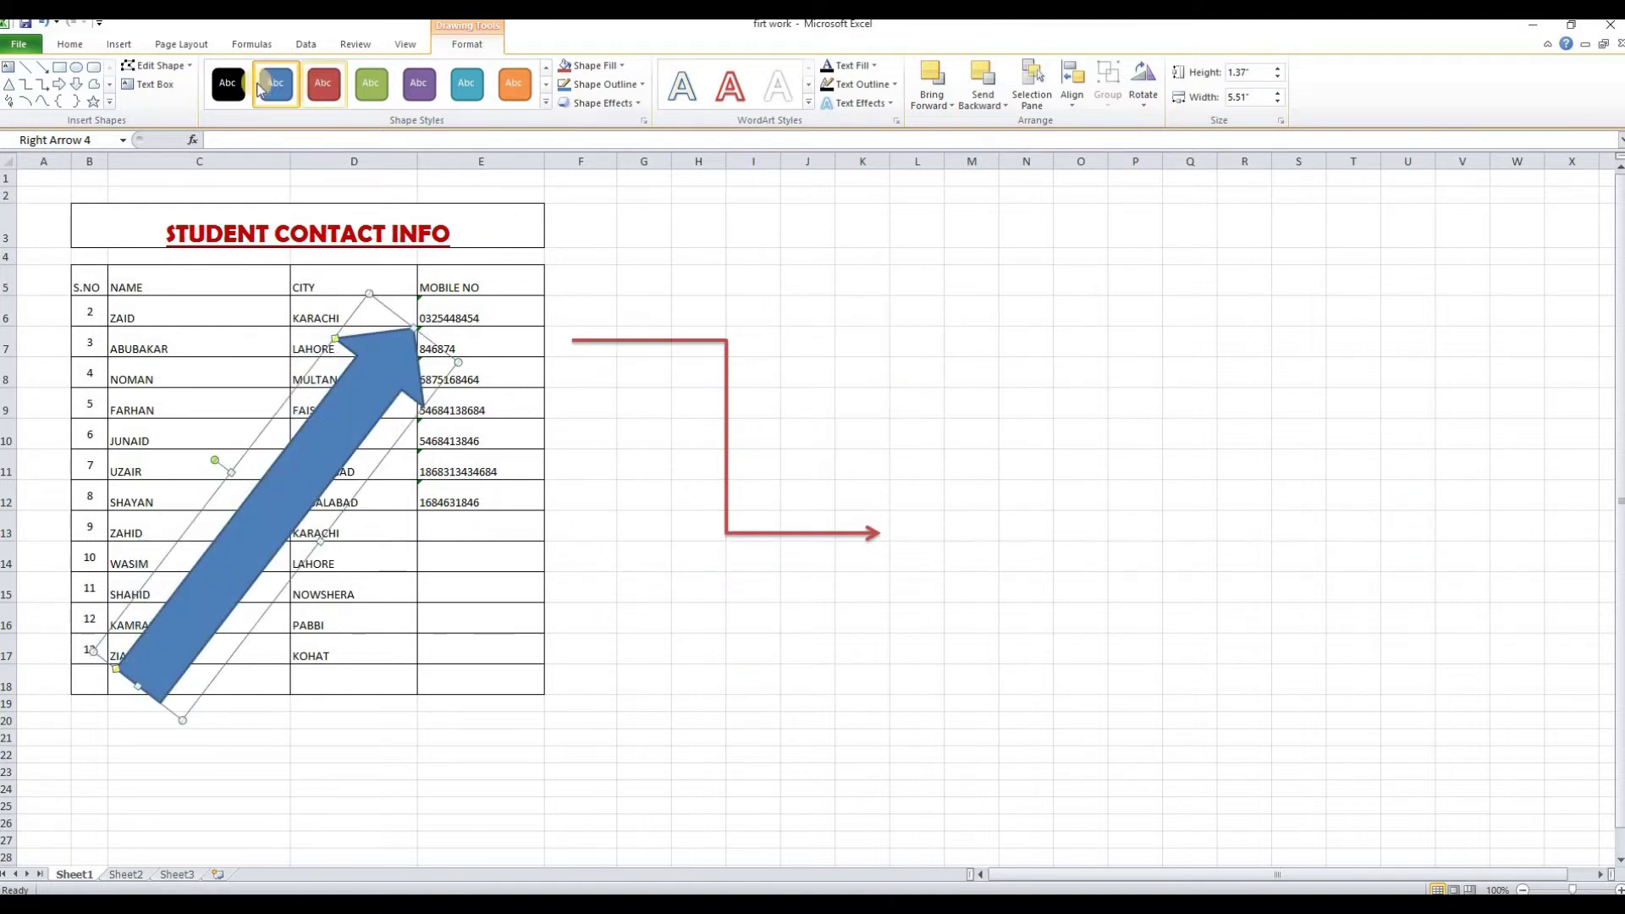
pyautogui.click(230, 84)
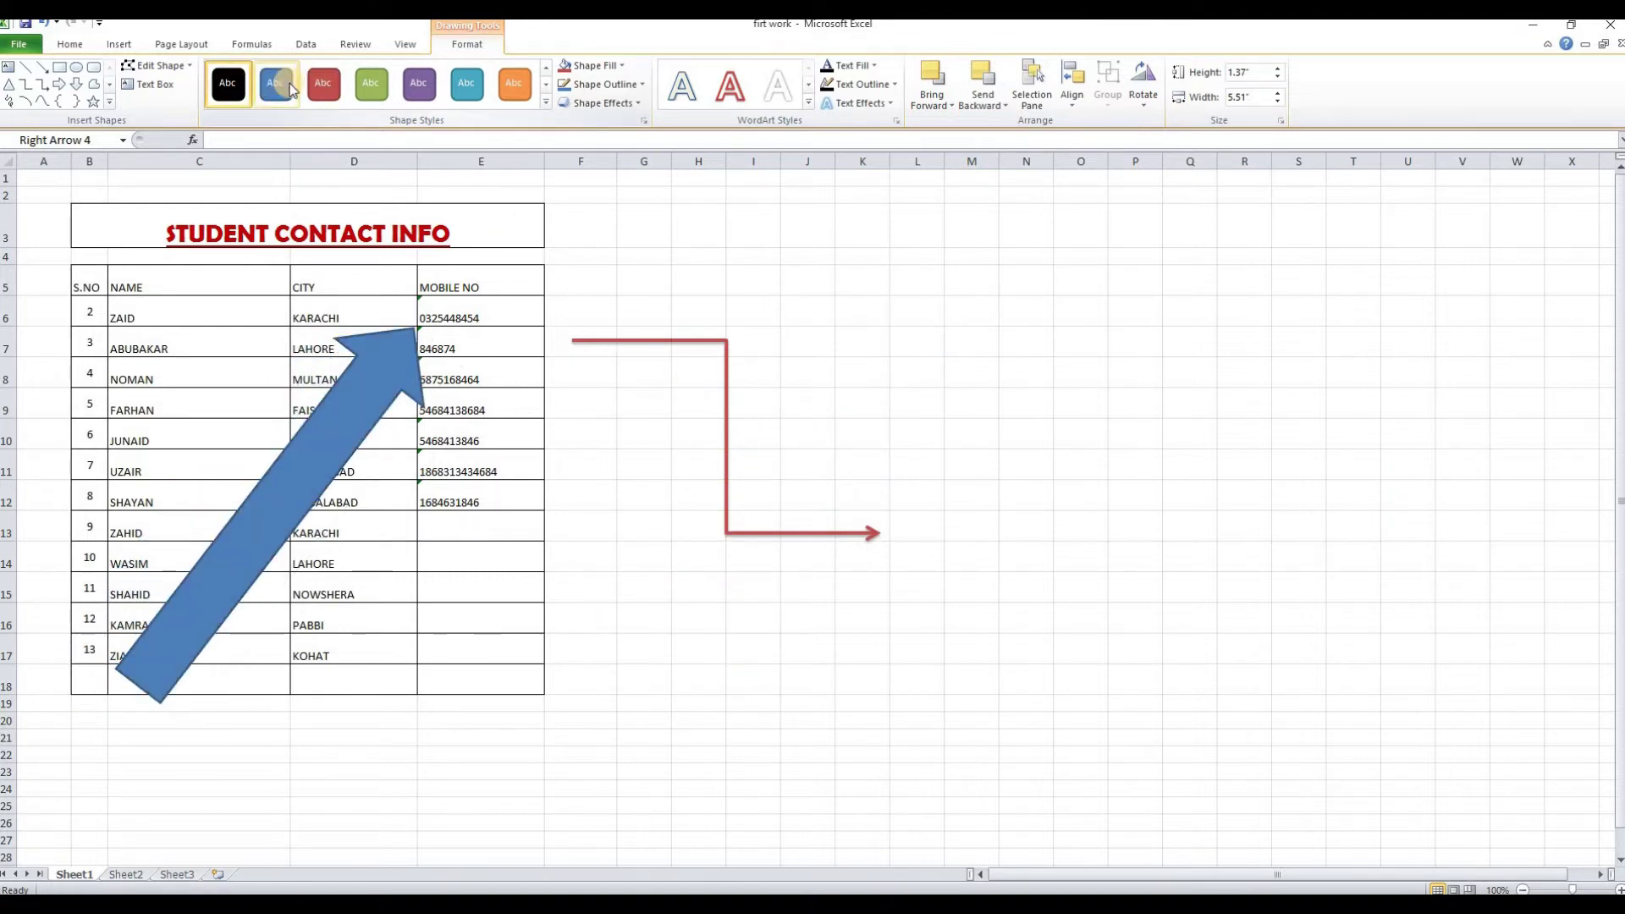
pyautogui.click(506, 90)
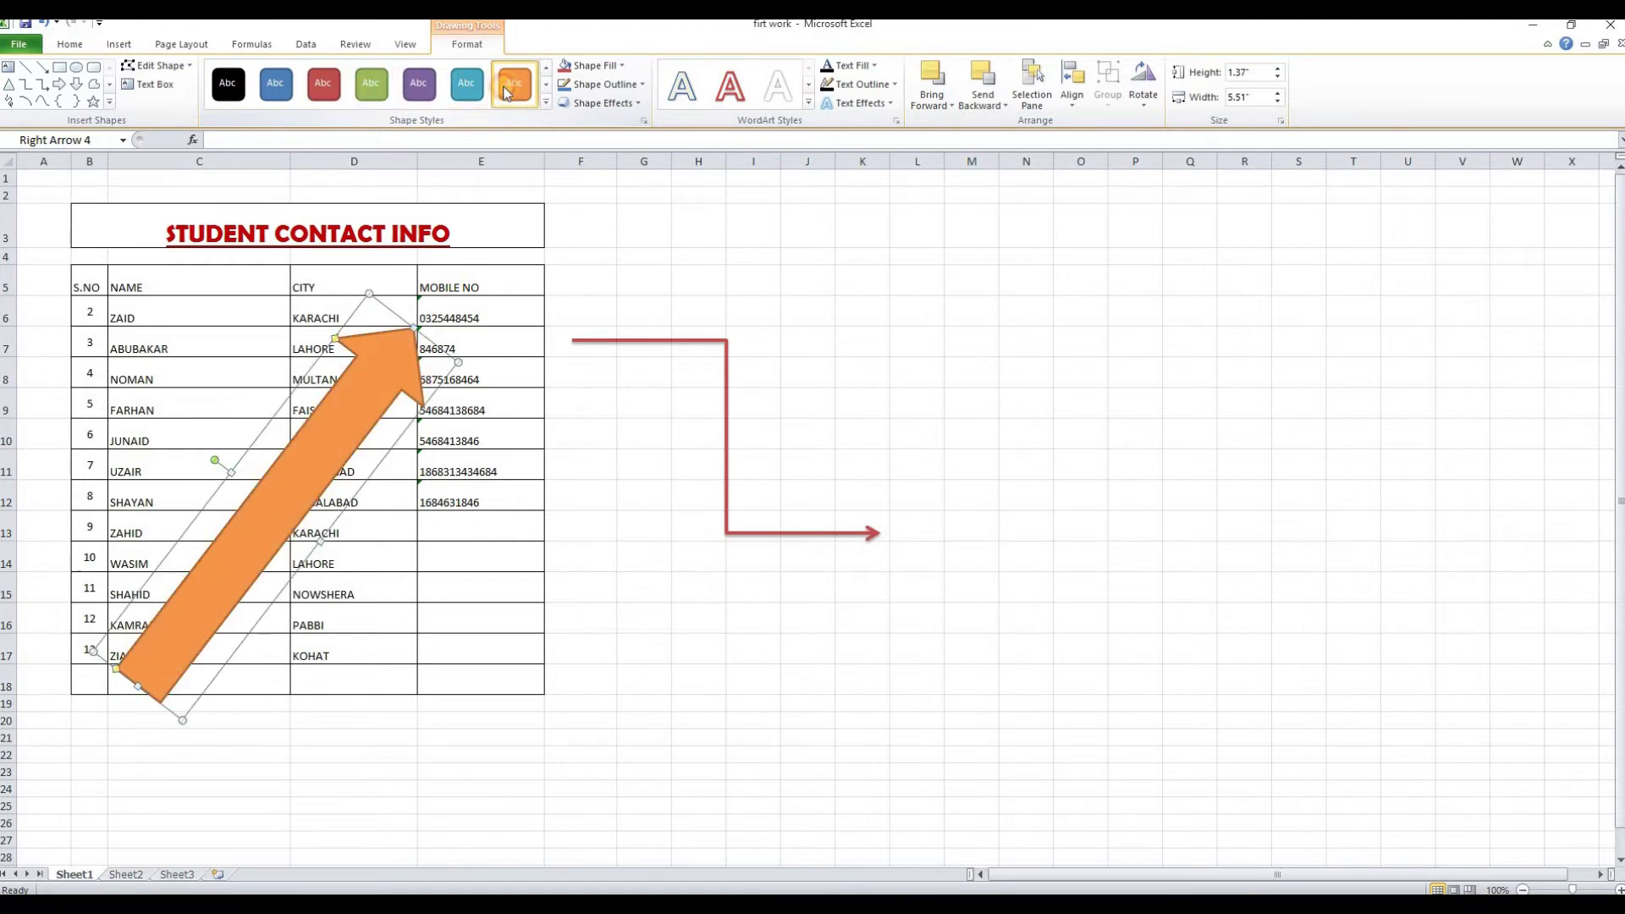
pyautogui.click(810, 102)
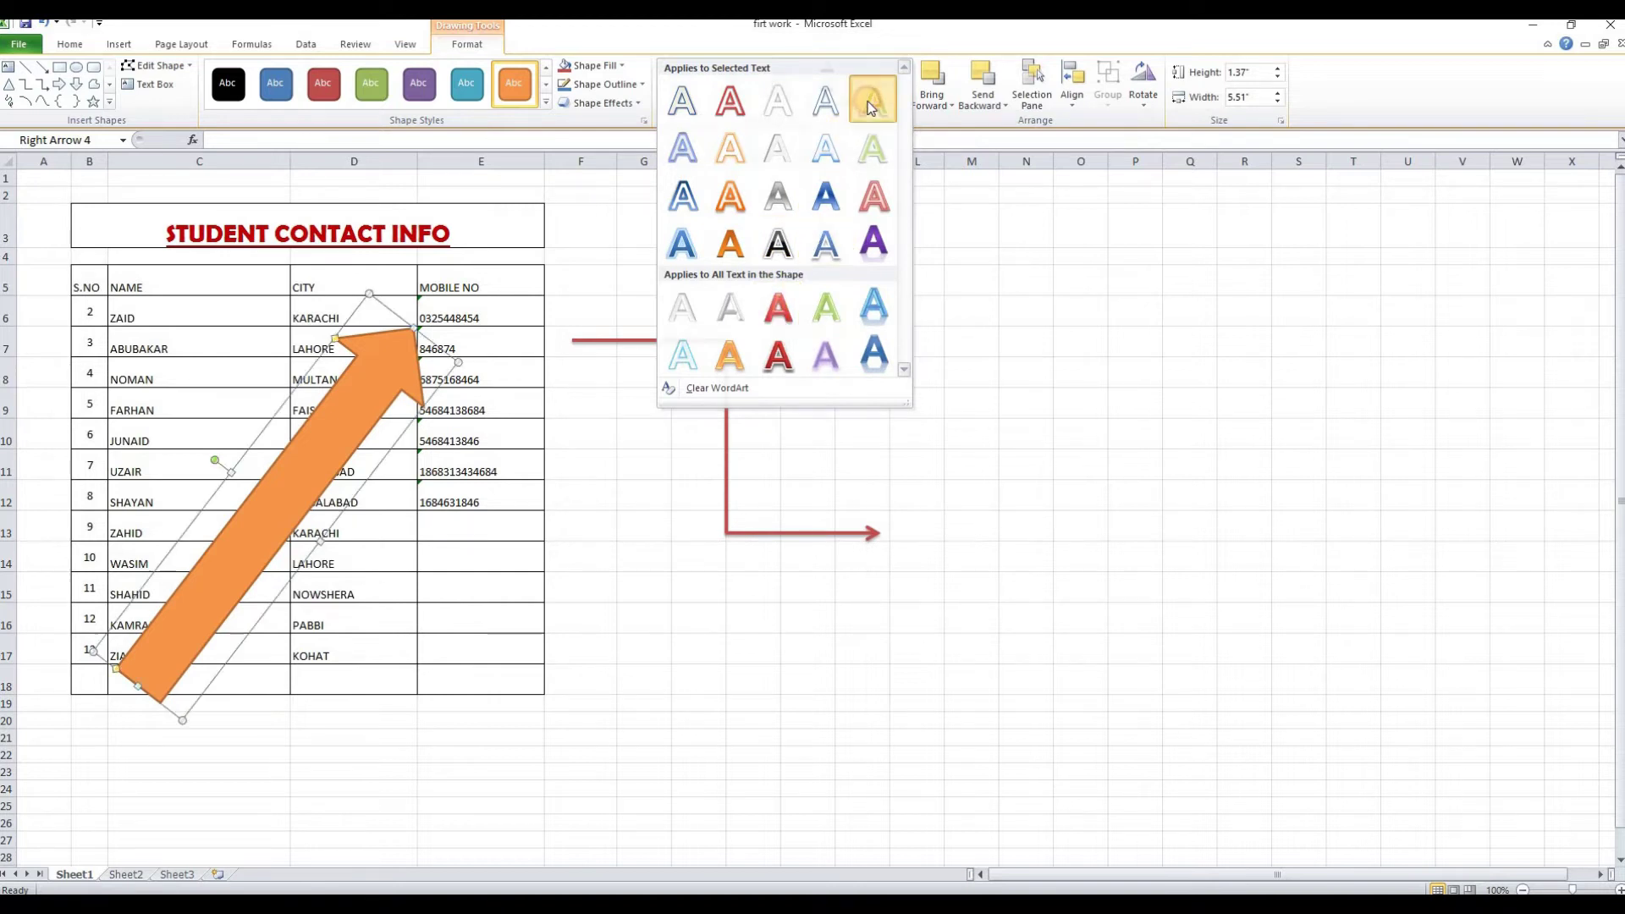
pyautogui.click(699, 311)
# Delete the orange block arrow and the red elbow connector
pyautogui.click(118, 45)
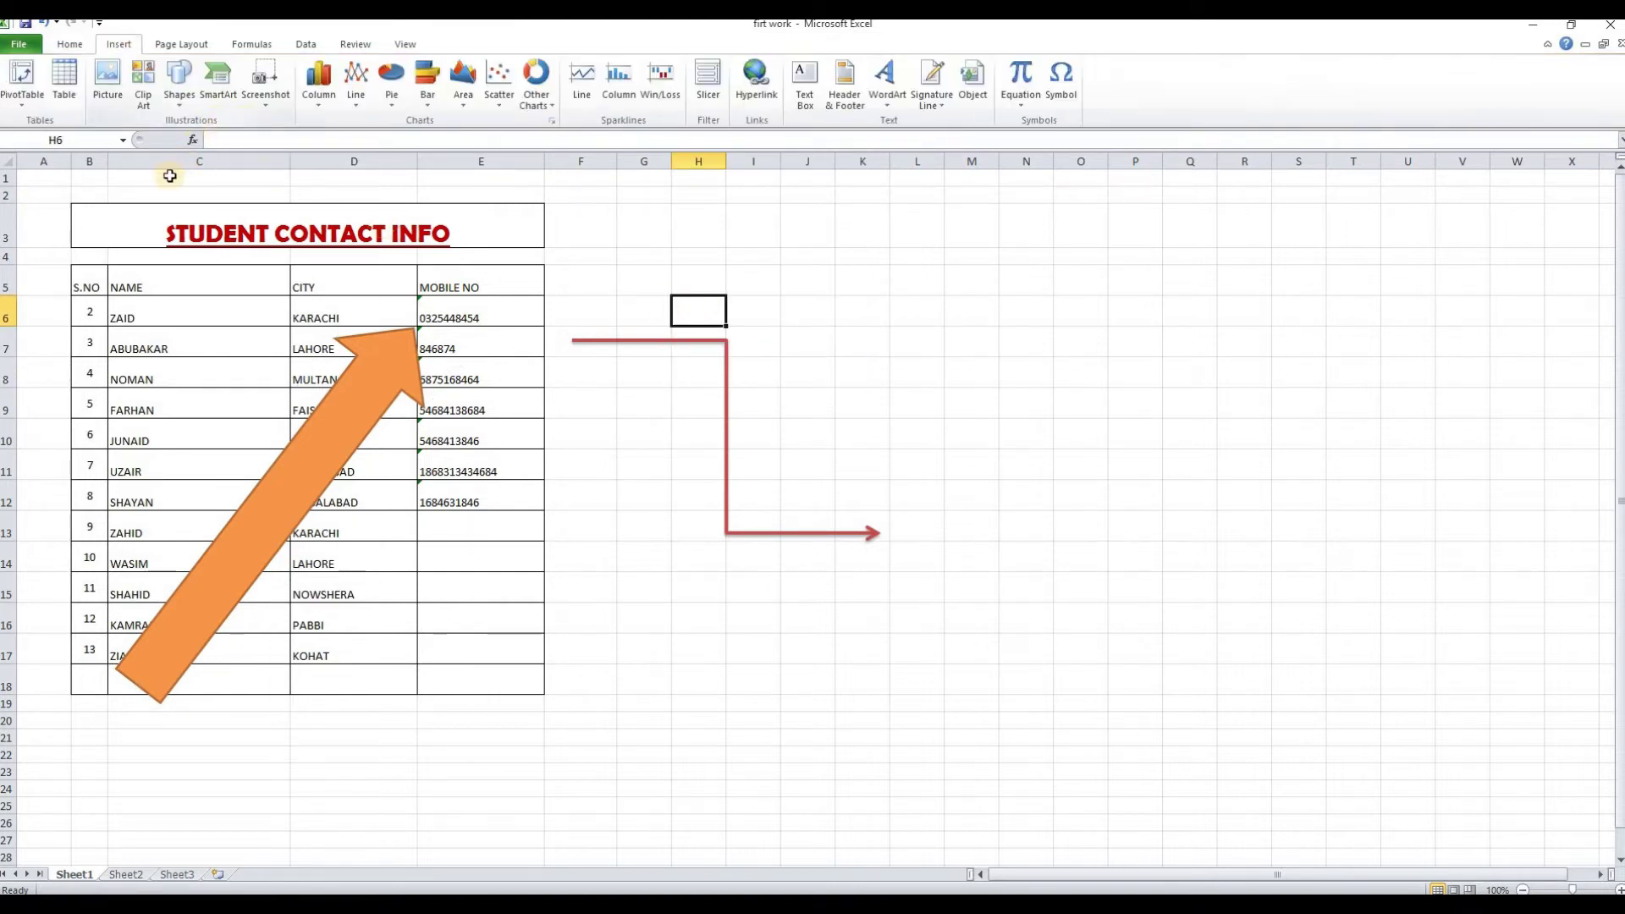
pyautogui.moveTo(345, 407); pyautogui.dragTo(958, 383)
pyautogui.press('Delete')
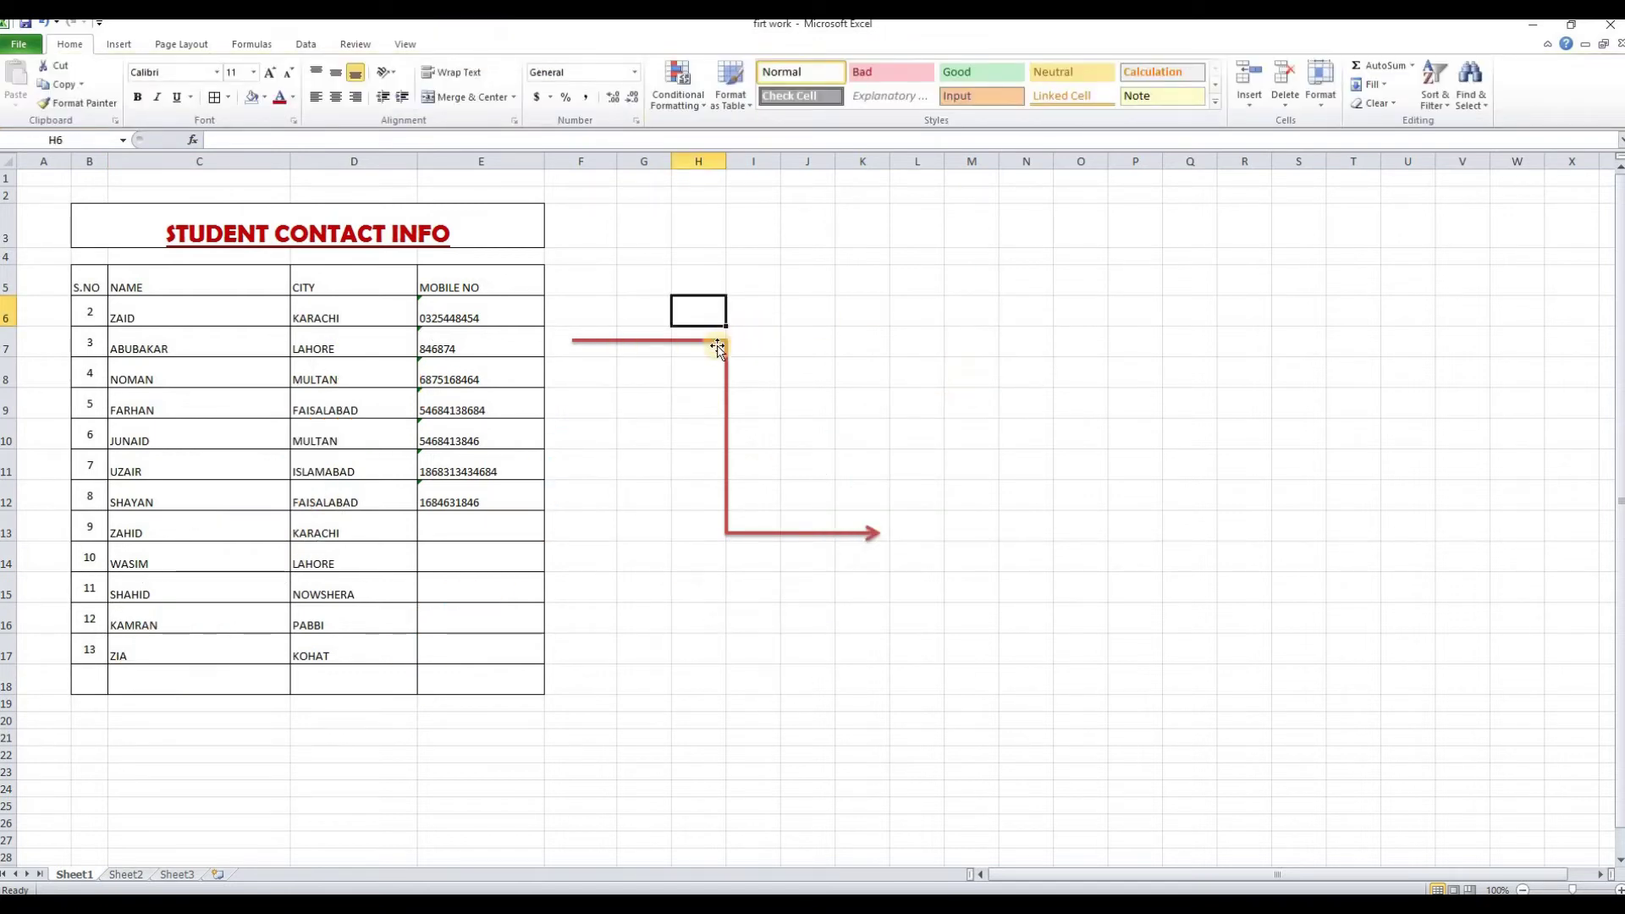
pyautogui.click(717, 343)
pyautogui.press('Delete')
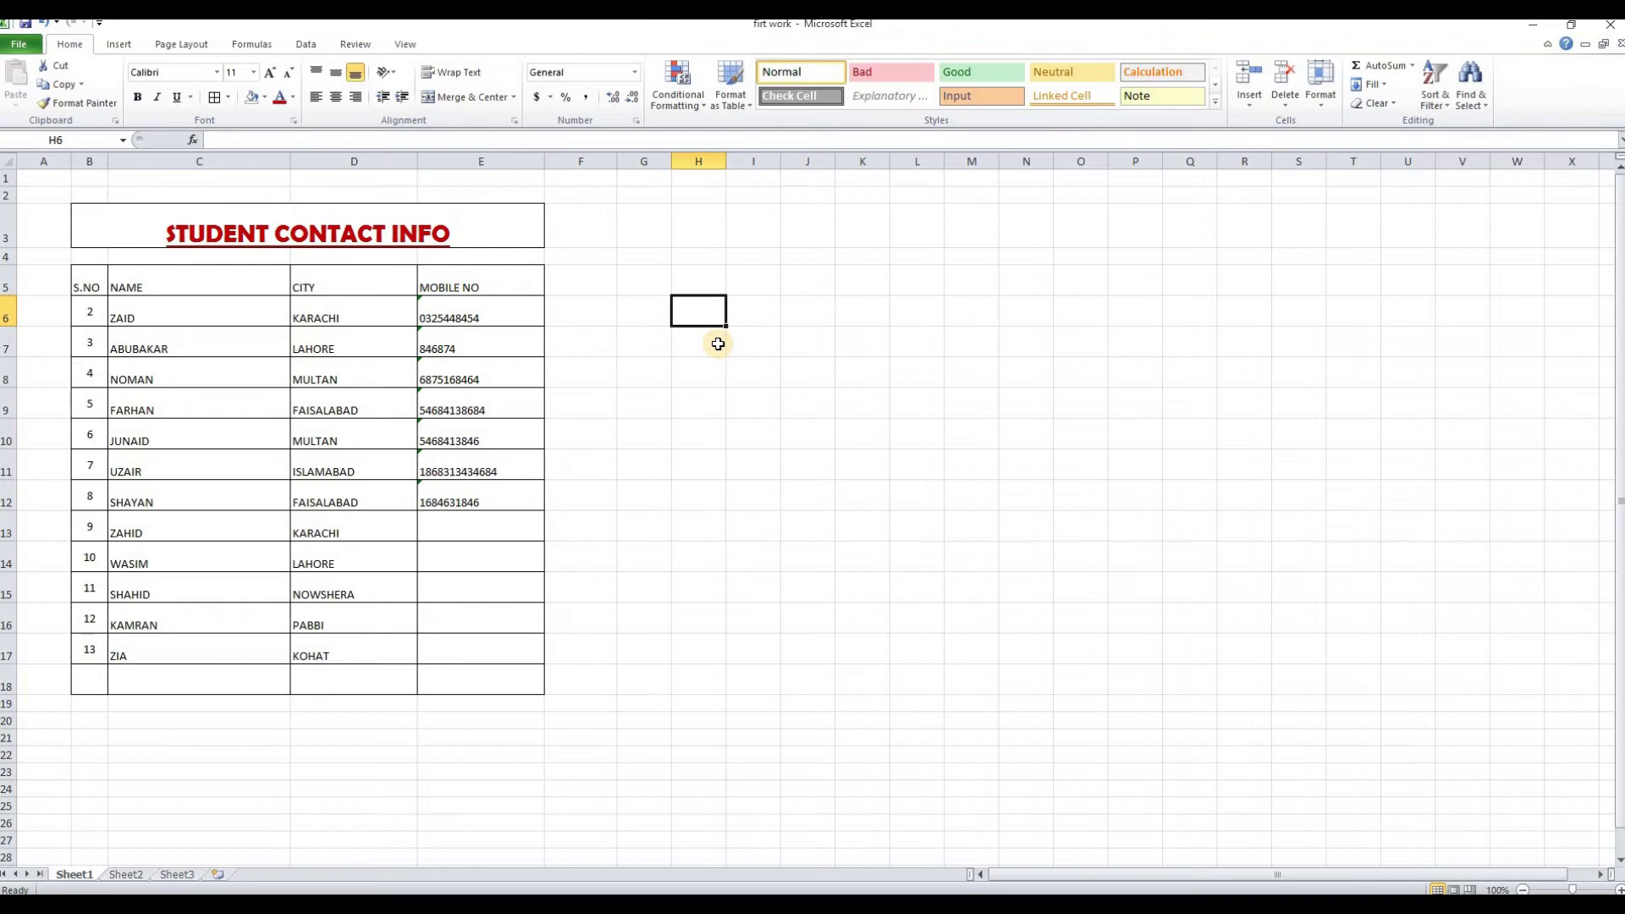
# Insert a Basic Block List SmartArt and move it right to uncover the mobile numbers
pyautogui.click(124, 44)
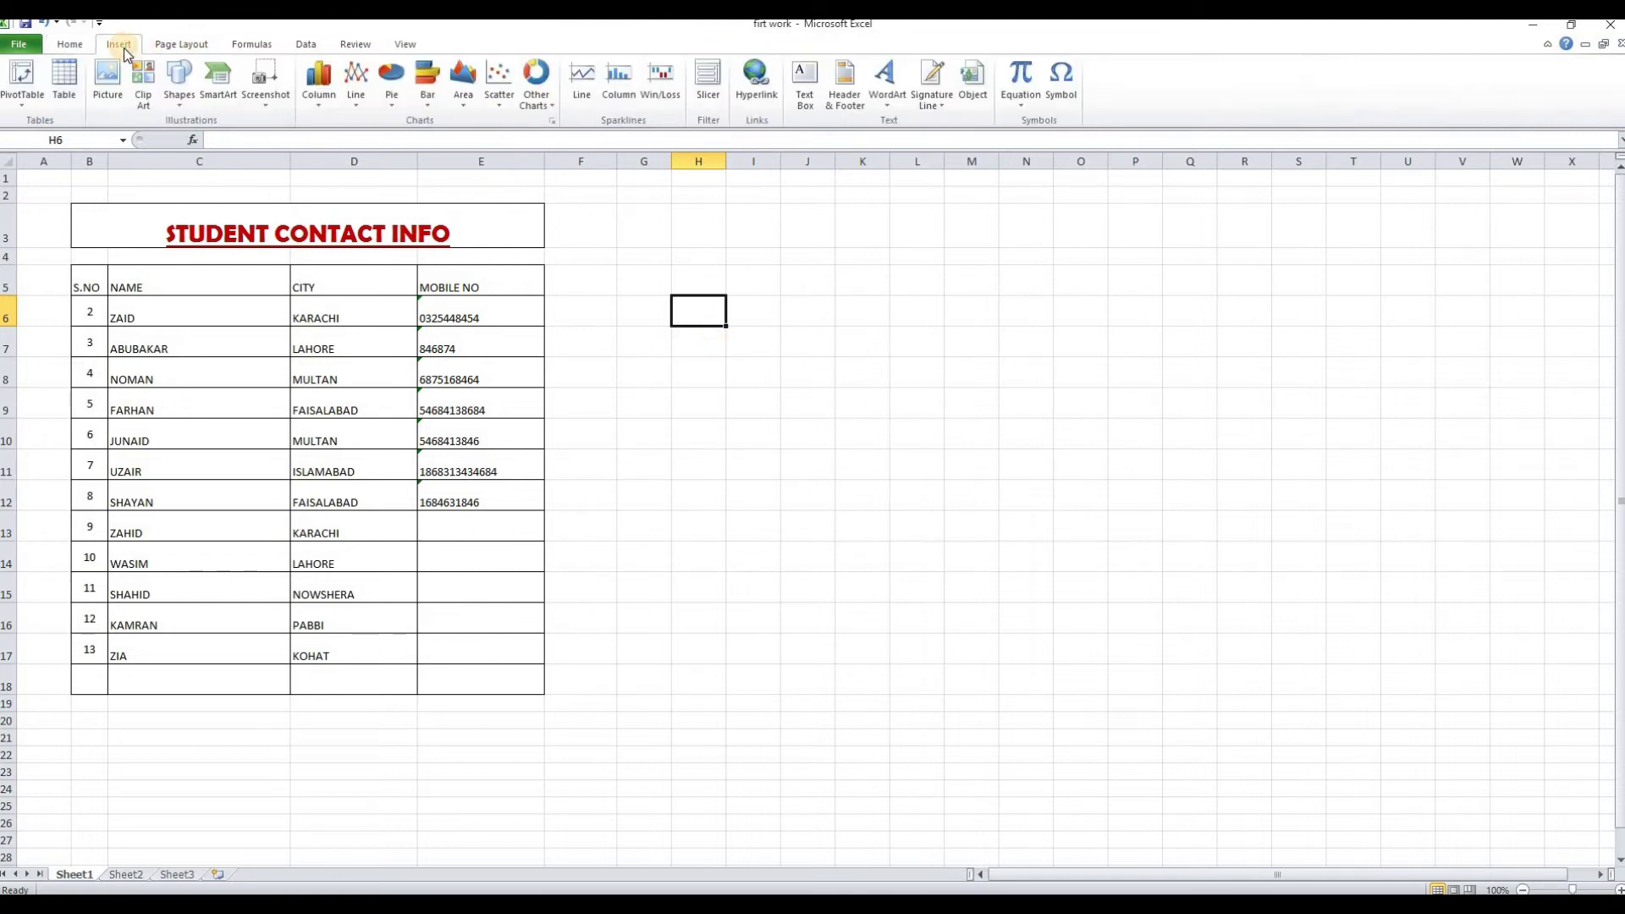
pyautogui.click(222, 90)
pyautogui.moveTo(751, 307); pyautogui.dragTo(1182, 230)
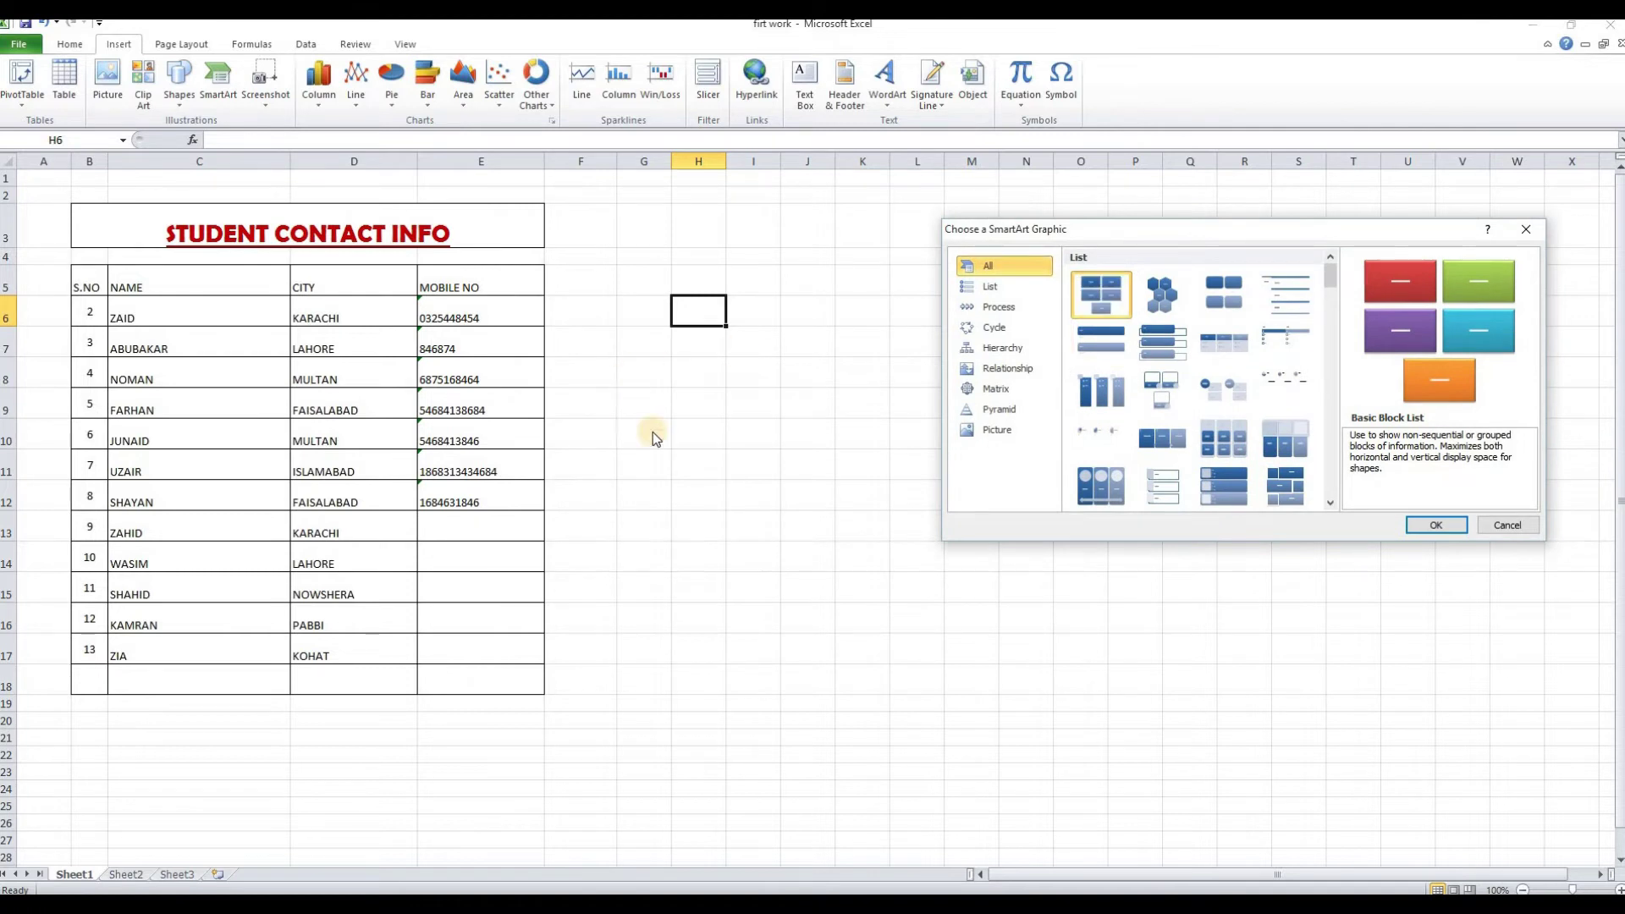
pyautogui.press('Return')
pyautogui.moveTo(745, 407); pyautogui.dragTo(870, 241)
pyautogui.click(594, 274)
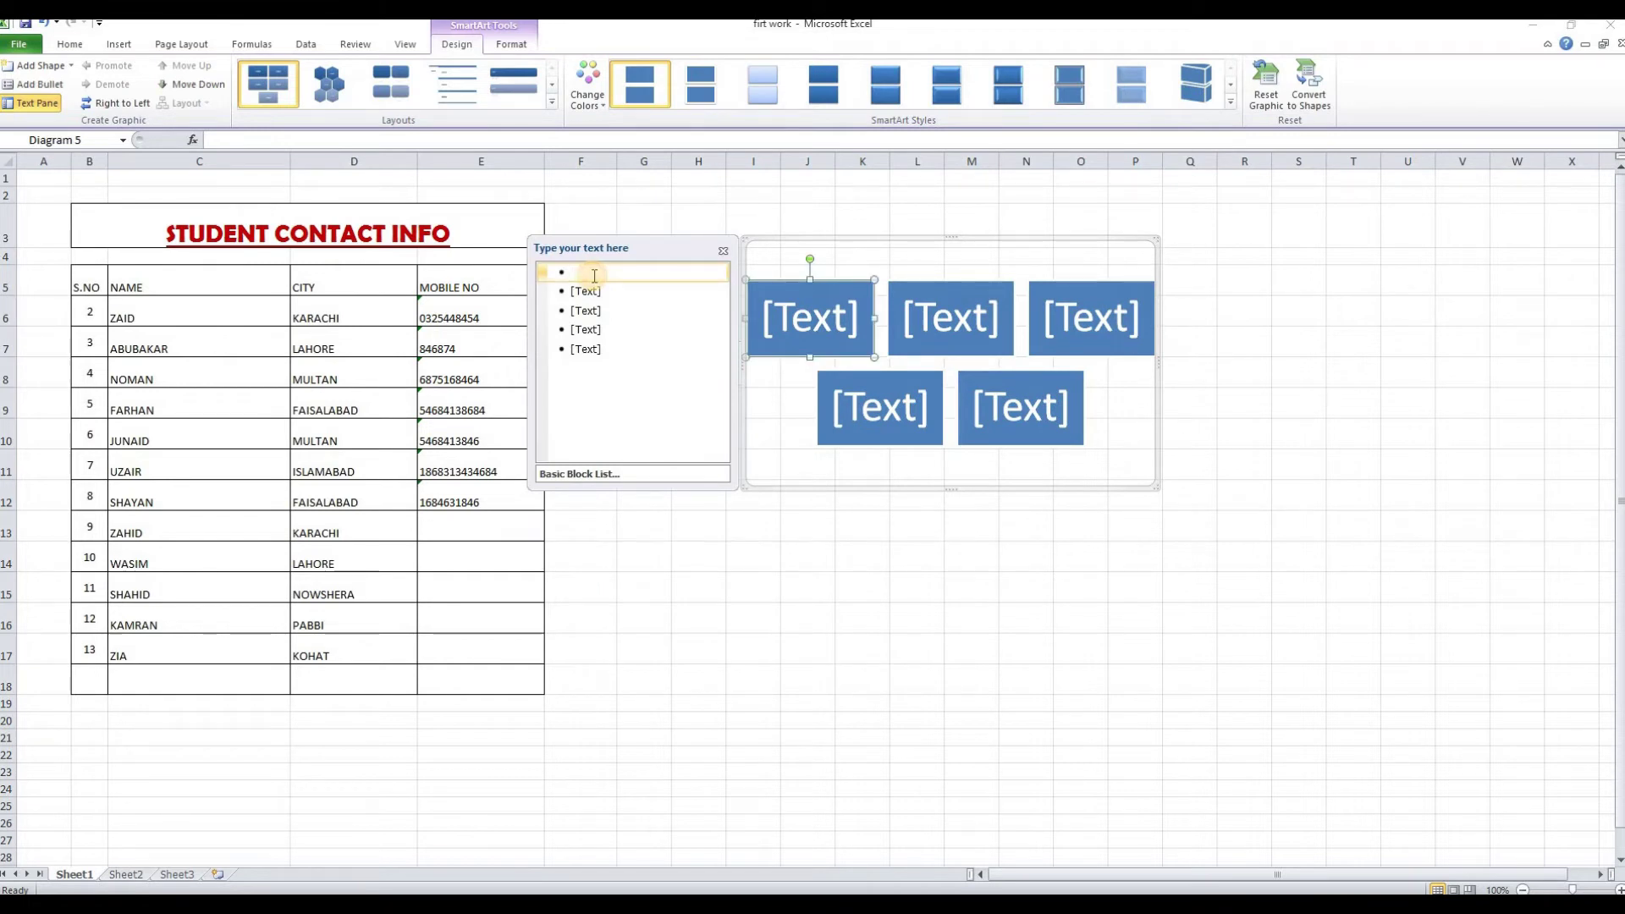
# Type SSD, HGFHGF, KJLI, K;LK and POK; into the five Basic Block List blocks
pyautogui.write('SSD')
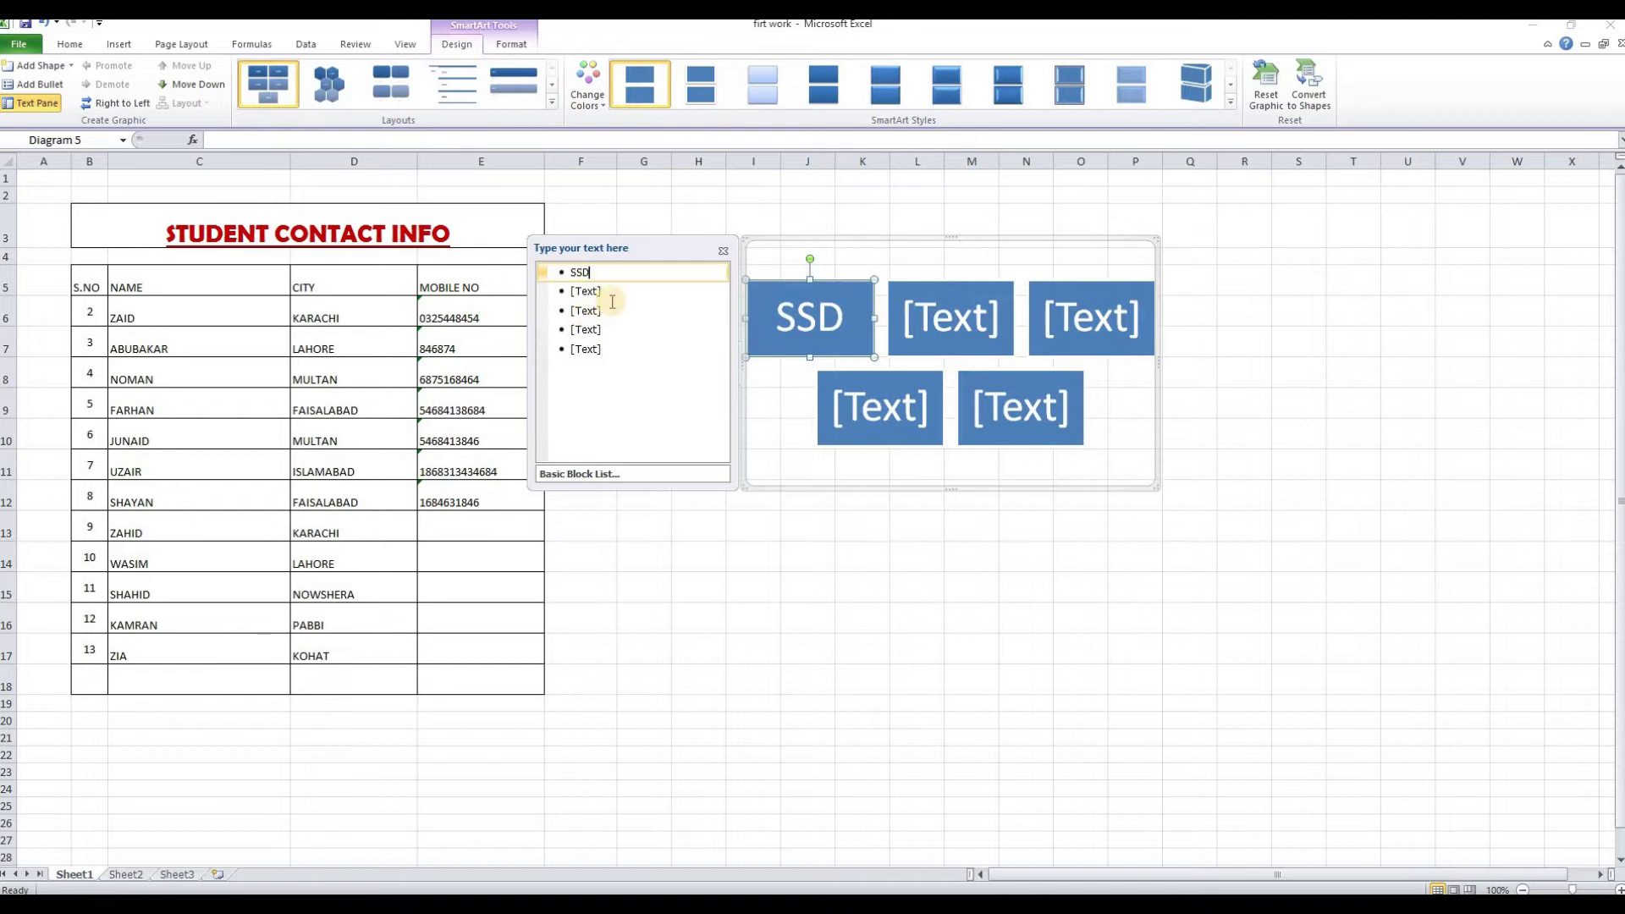
pyautogui.click(596, 291)
pyautogui.write('HGFHGF')
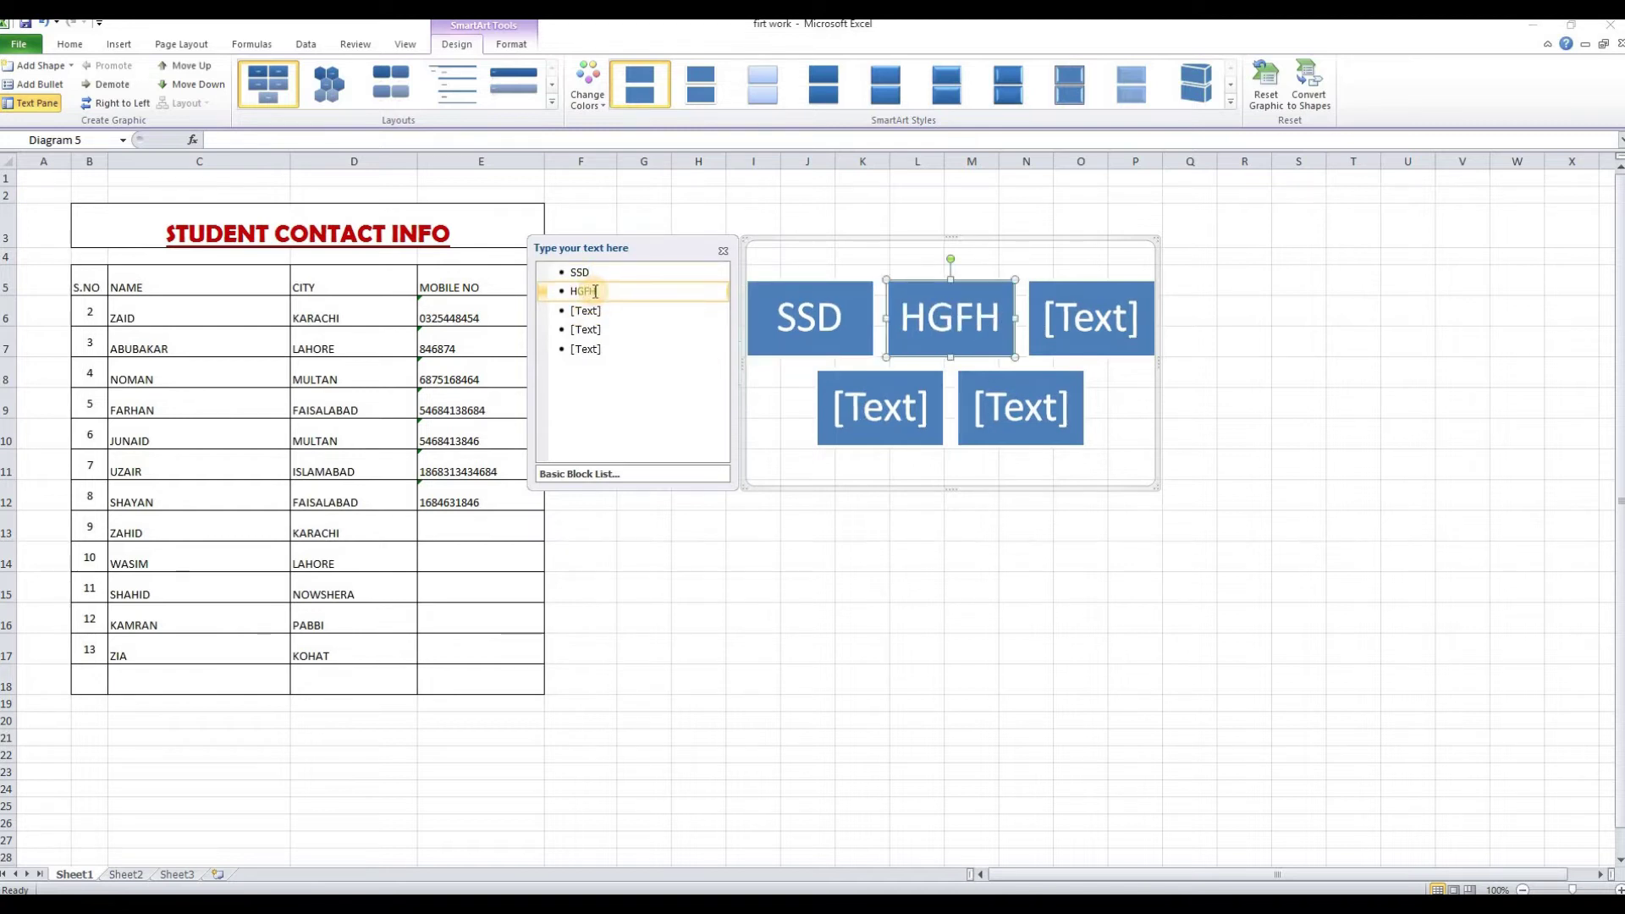
pyautogui.click(587, 313)
pyautogui.write('KJLI')
pyautogui.click(583, 329)
pyautogui.write('K;LK')
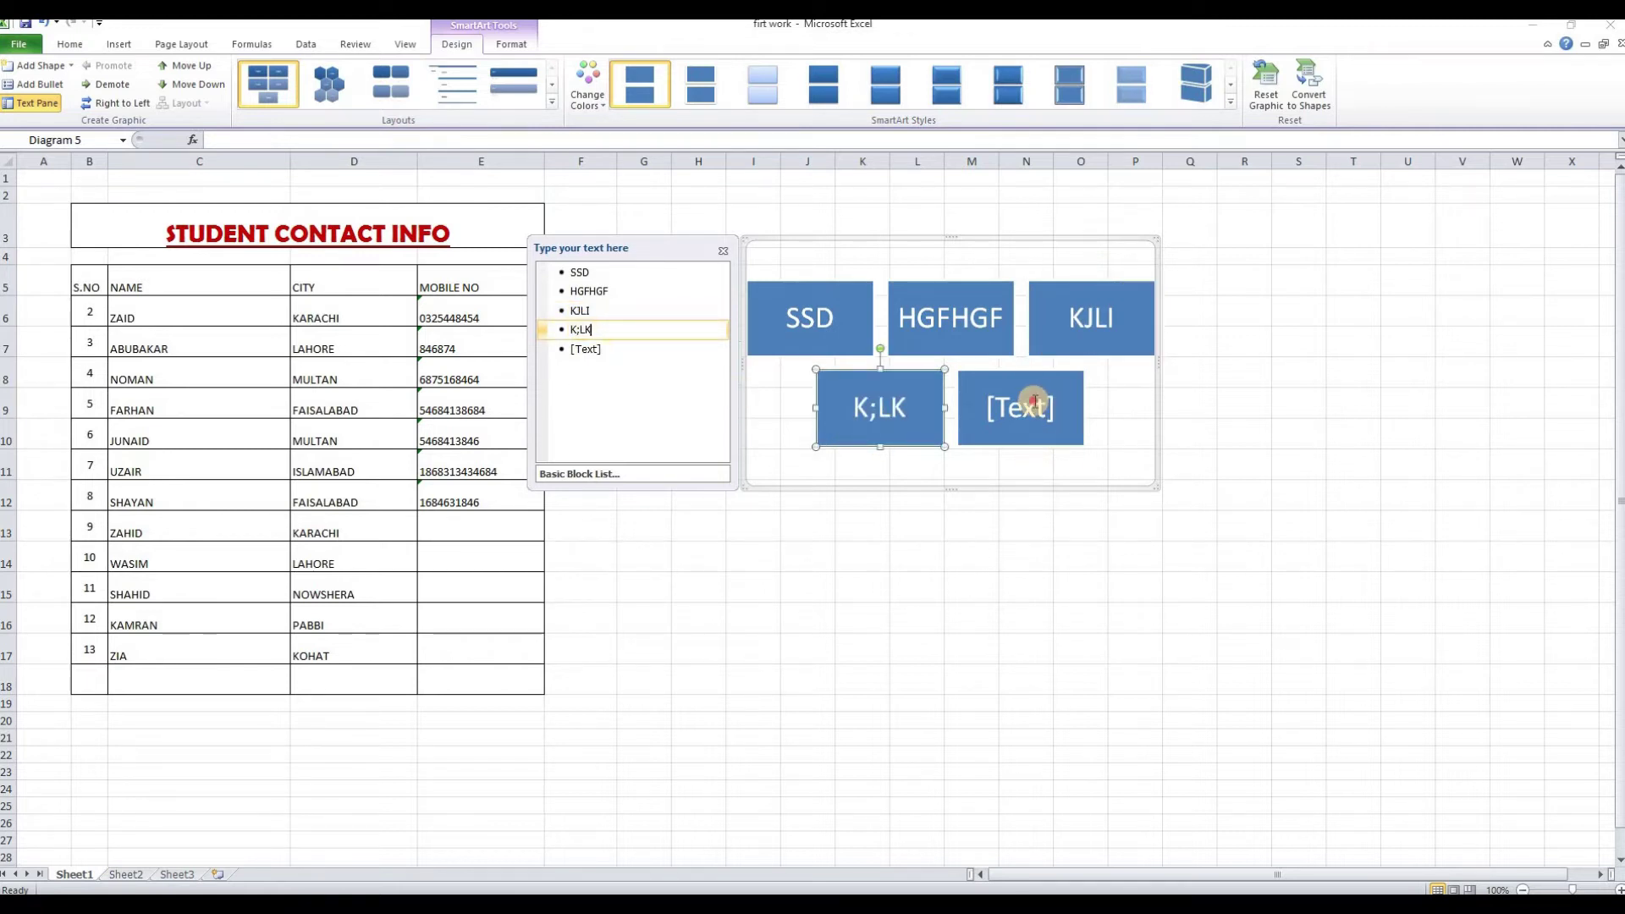
pyautogui.click(1033, 405)
pyautogui.write('POK;')
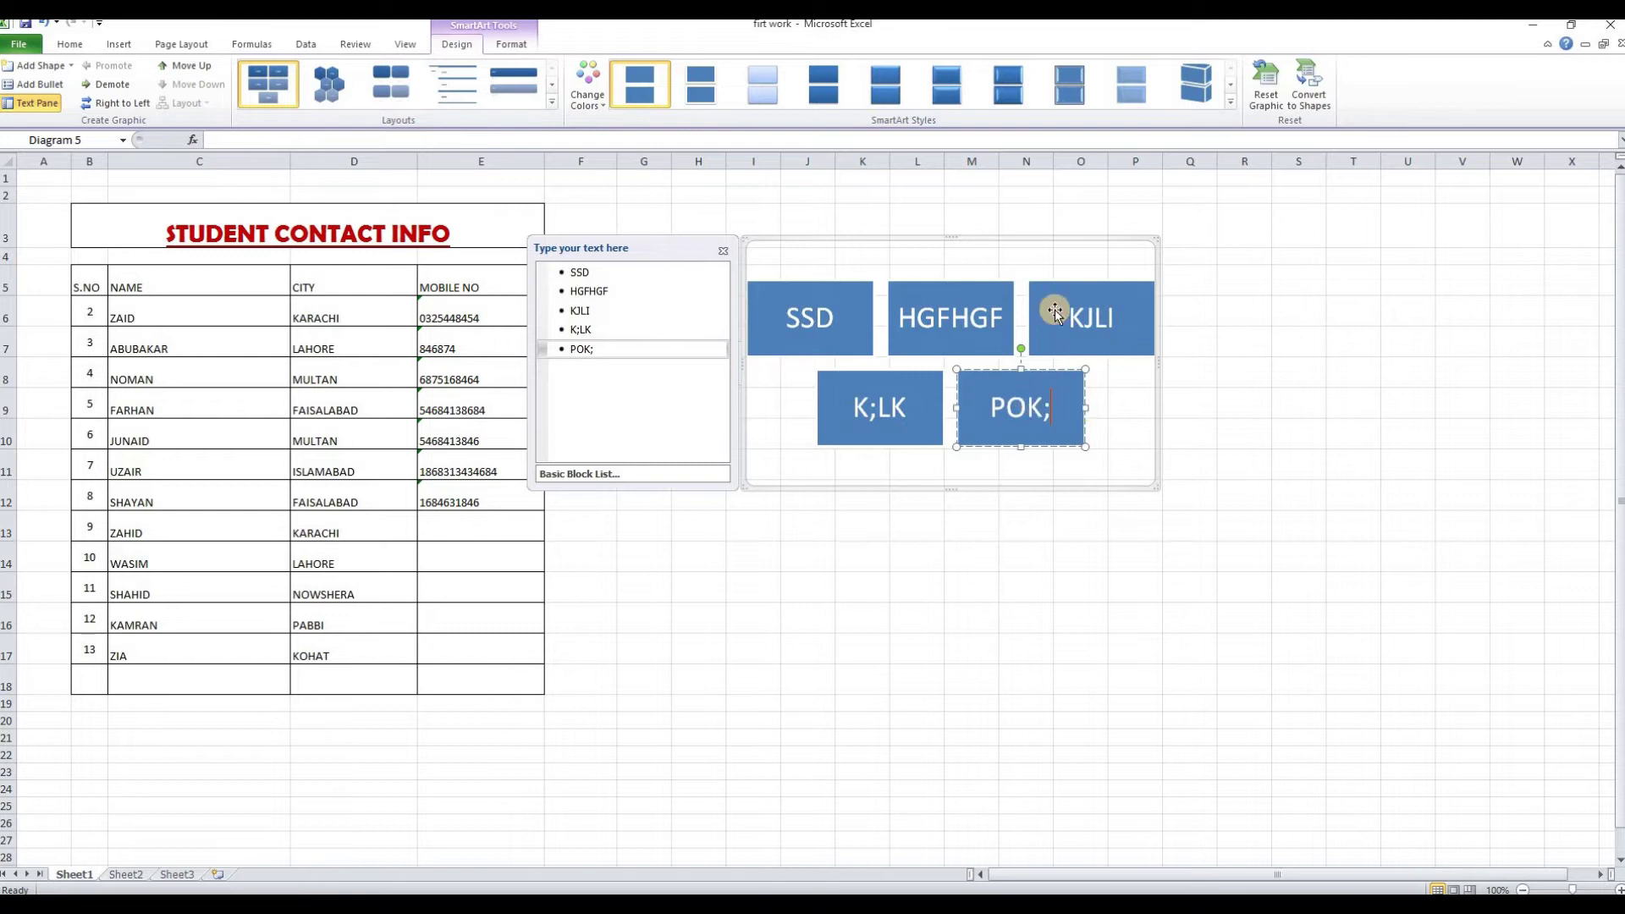
pyautogui.click(942, 237)
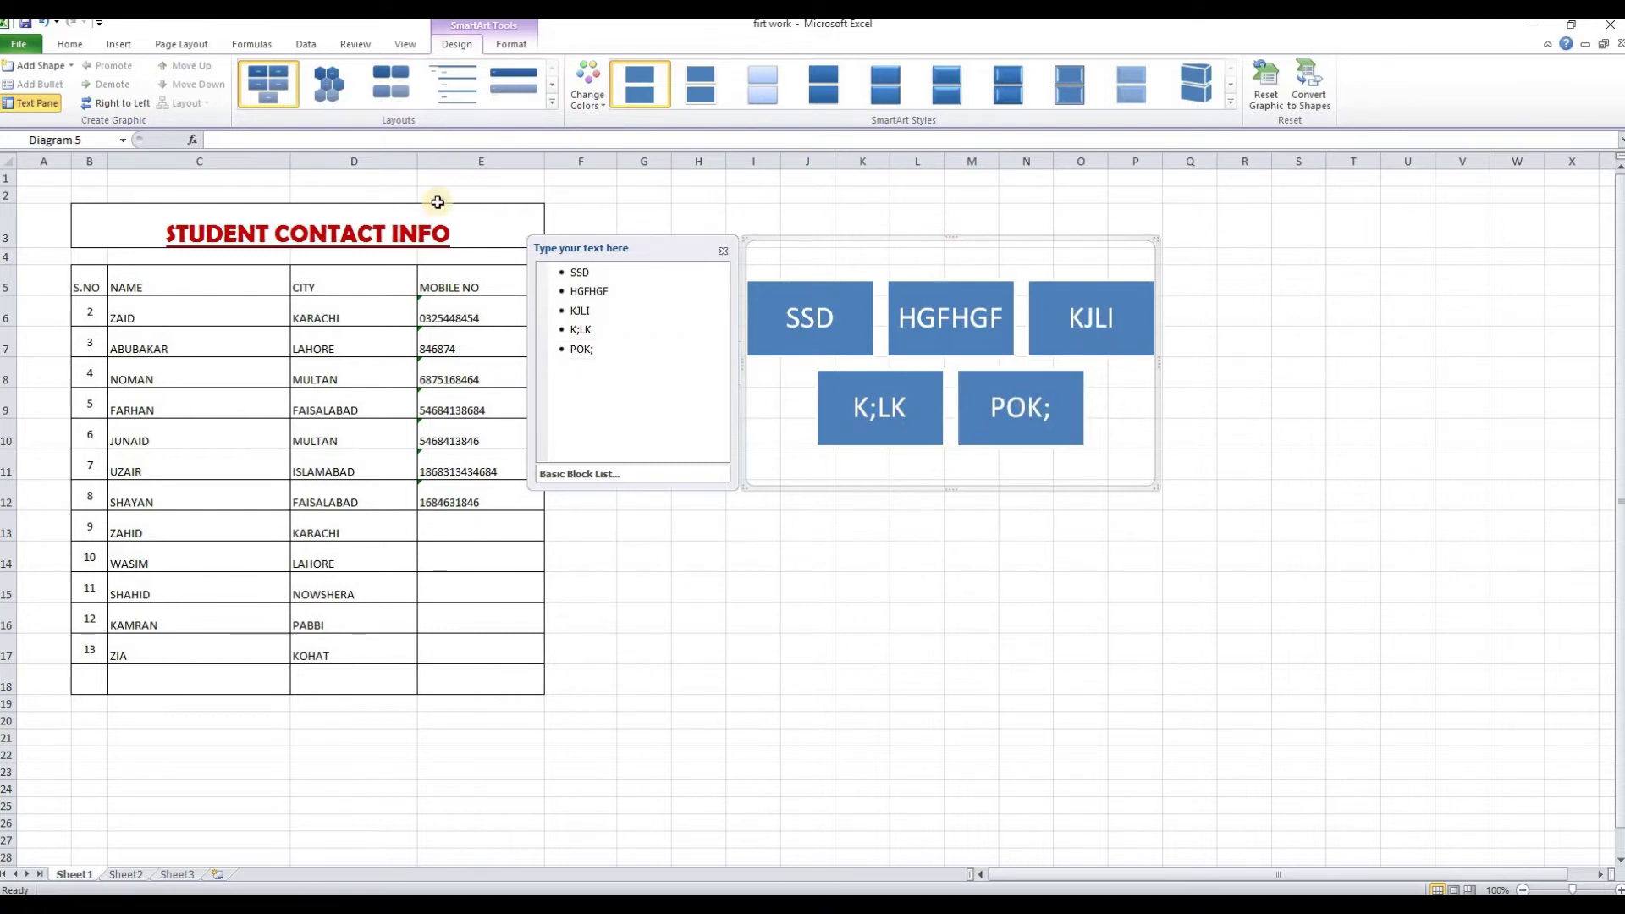
# Try a hexagon layout, then Vertical Picture Accent List, and retype the HGFHGF entry as KJ
pyautogui.click(330, 88)
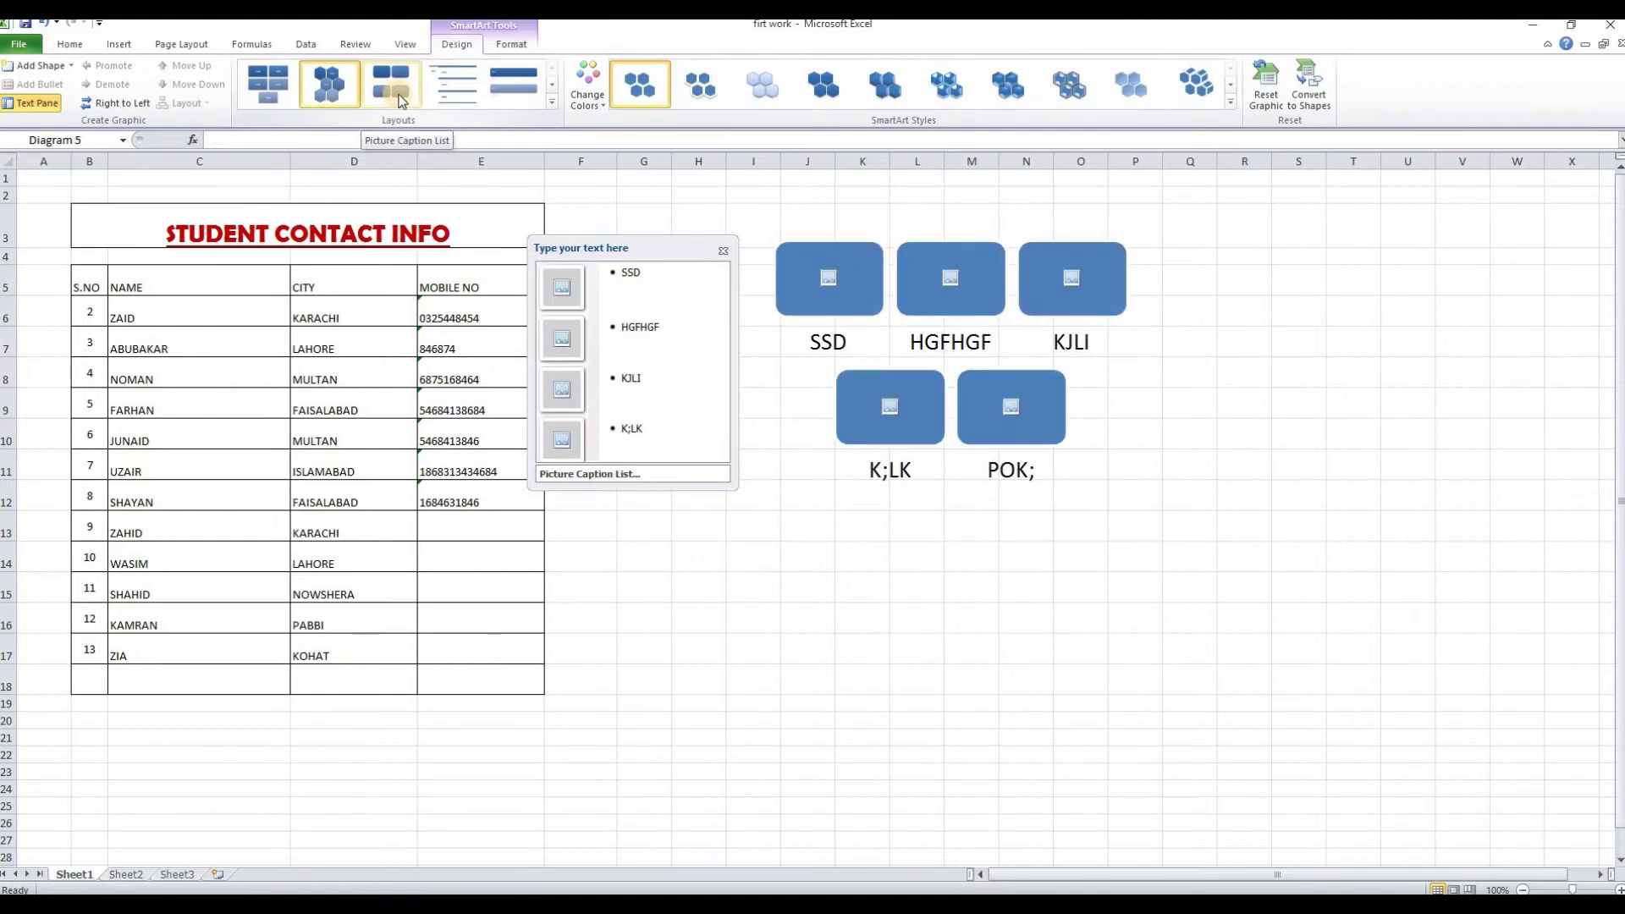
pyautogui.click(552, 103)
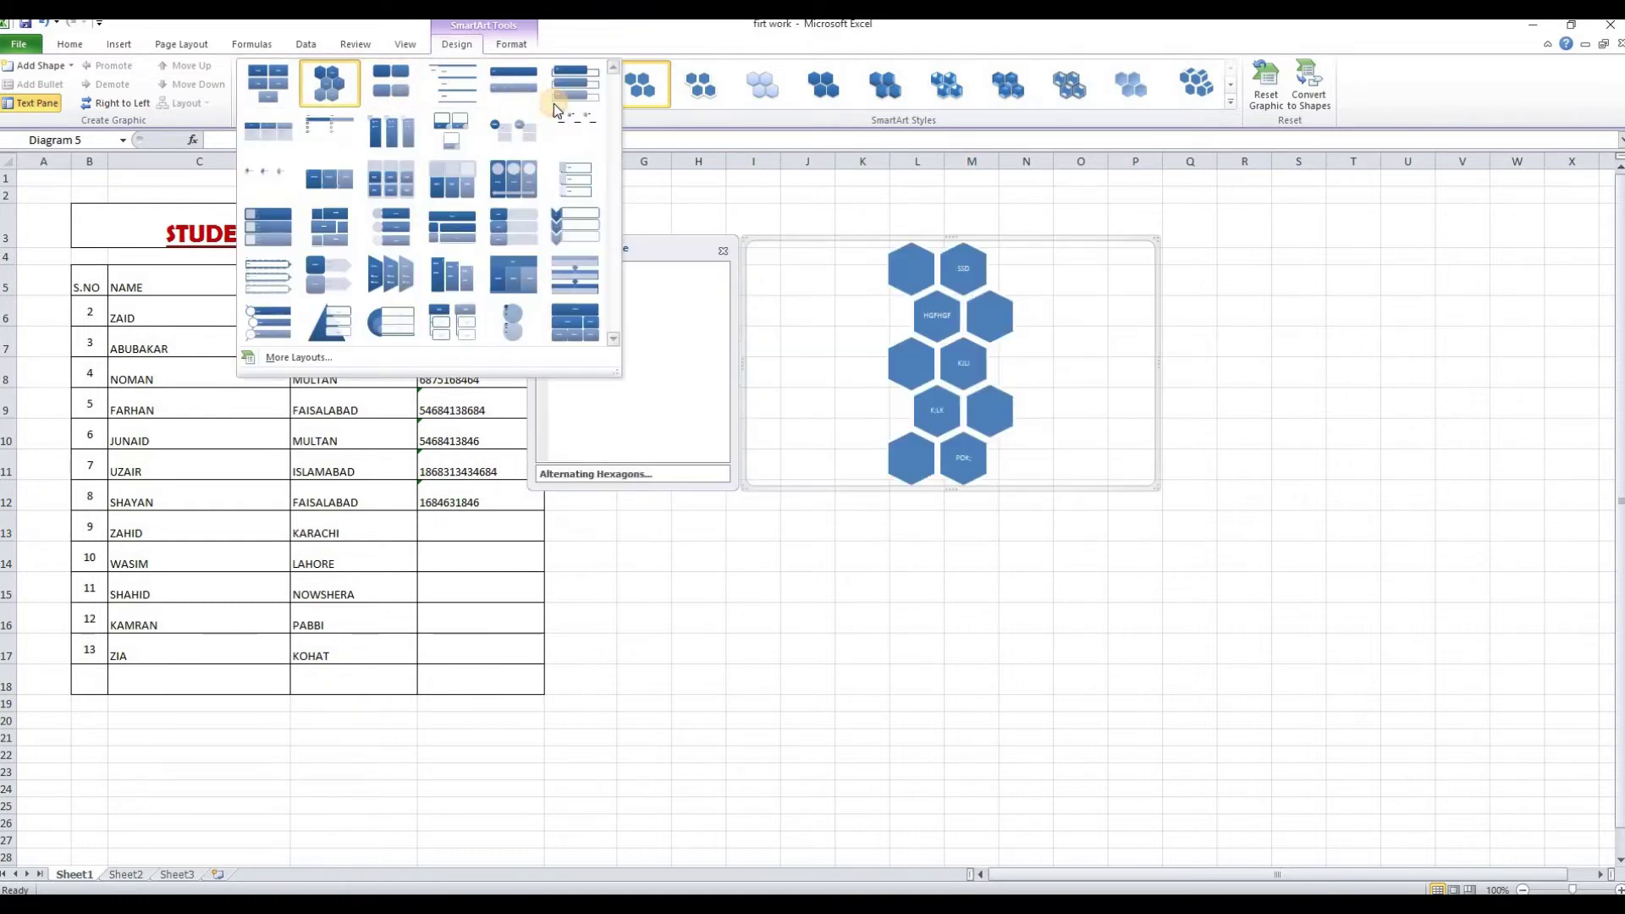
pyautogui.click(388, 250)
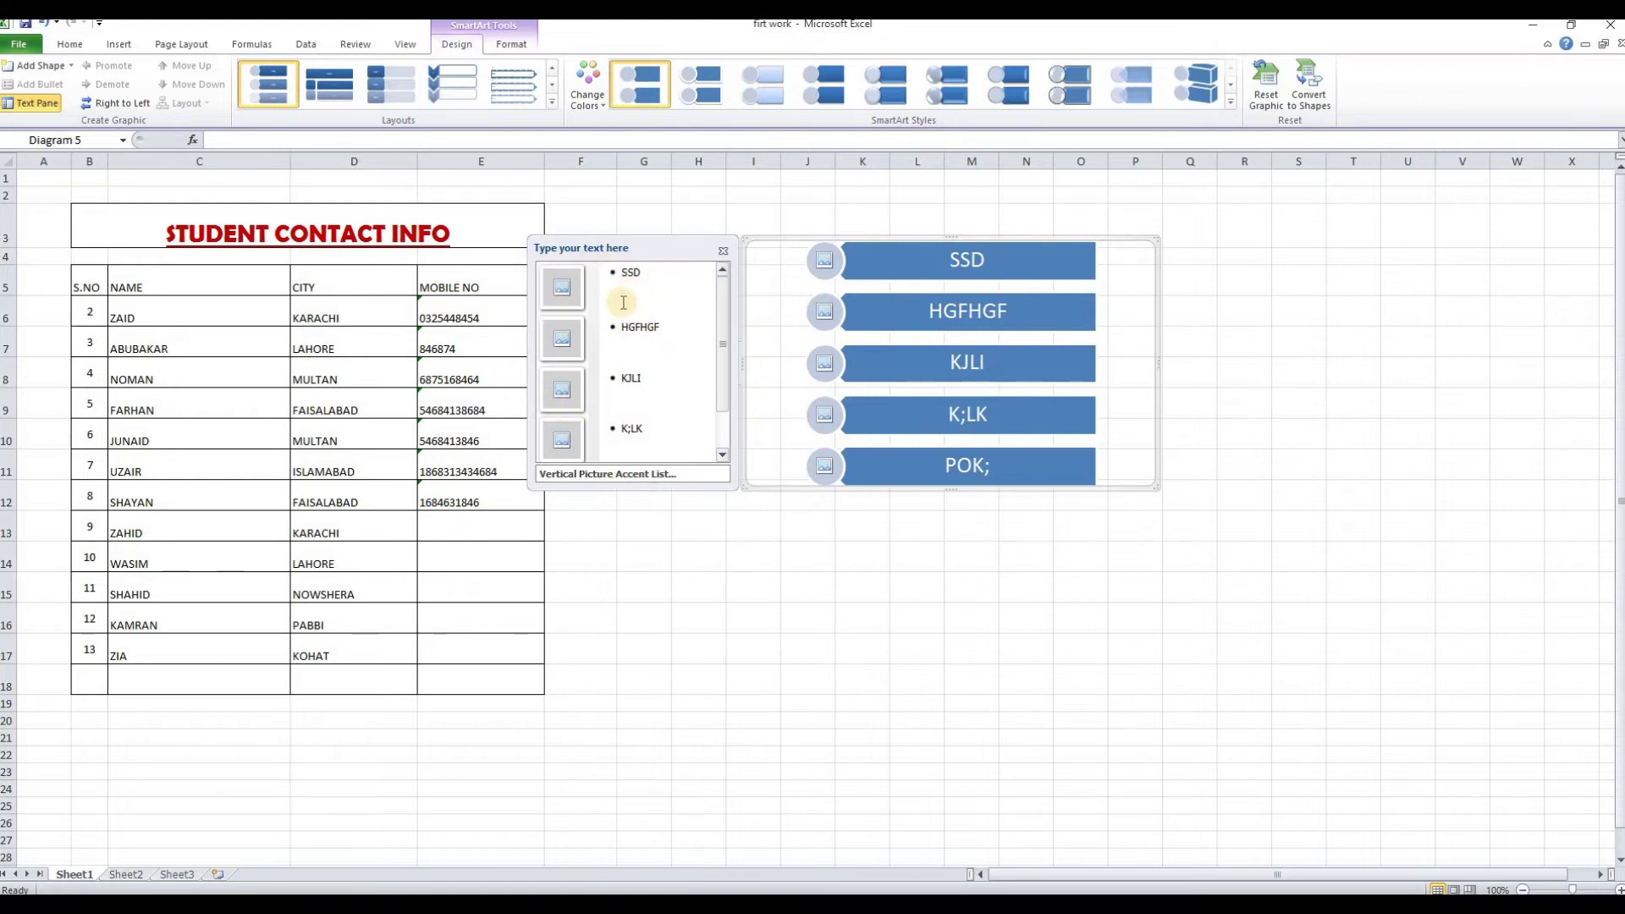
pyautogui.moveTo(658, 328); pyautogui.dragTo(614, 328)
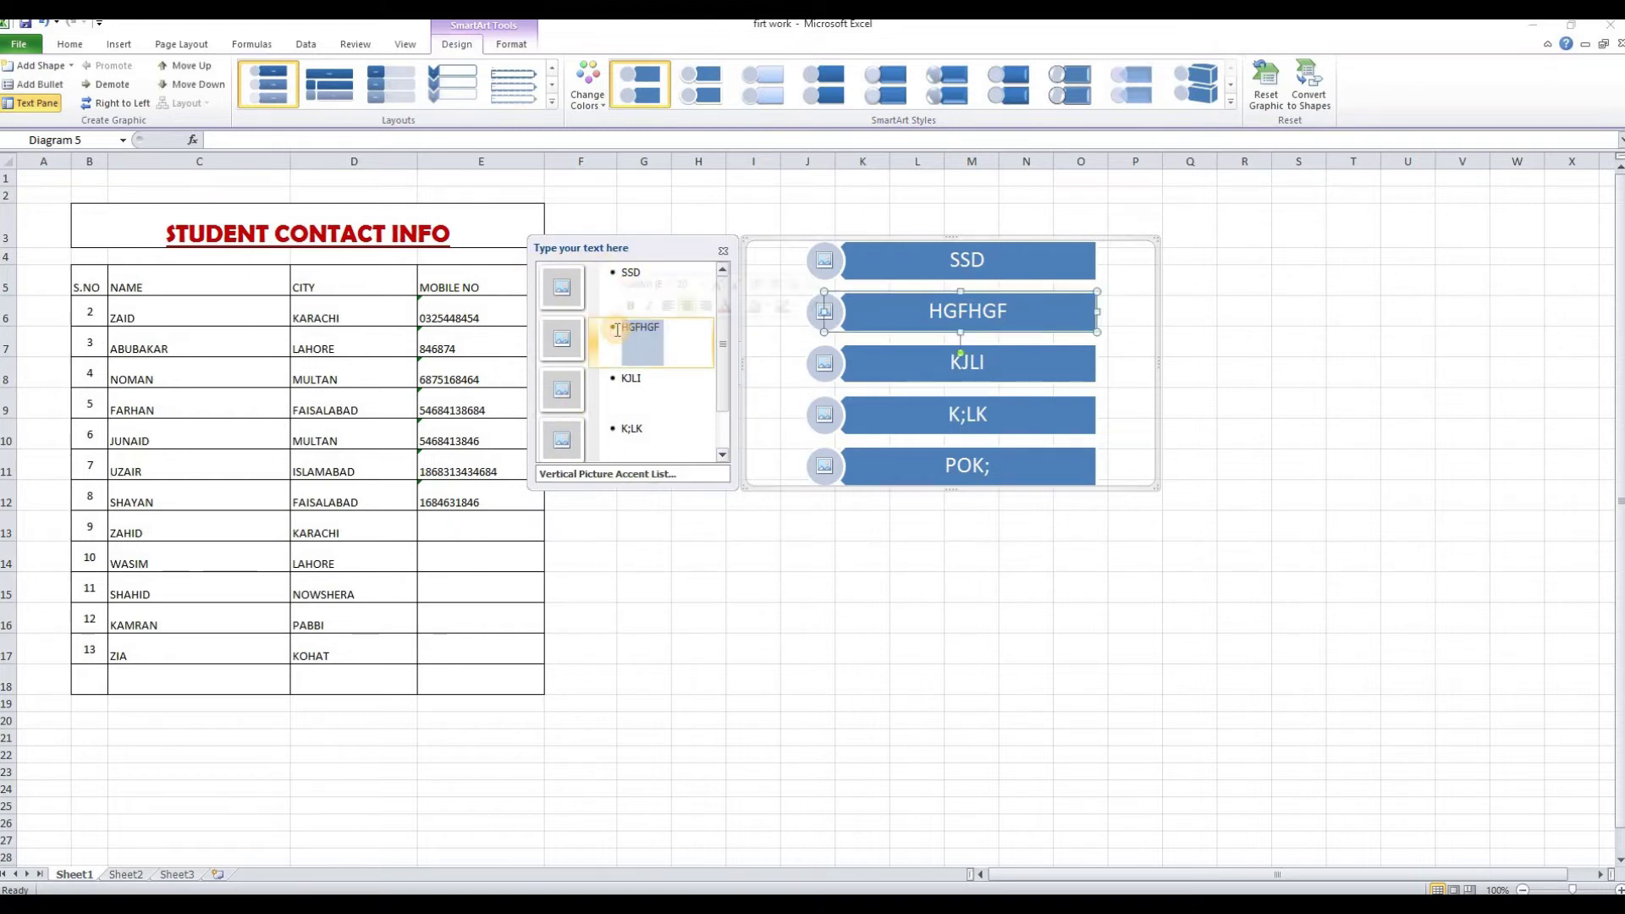
pyautogui.write('KJ')
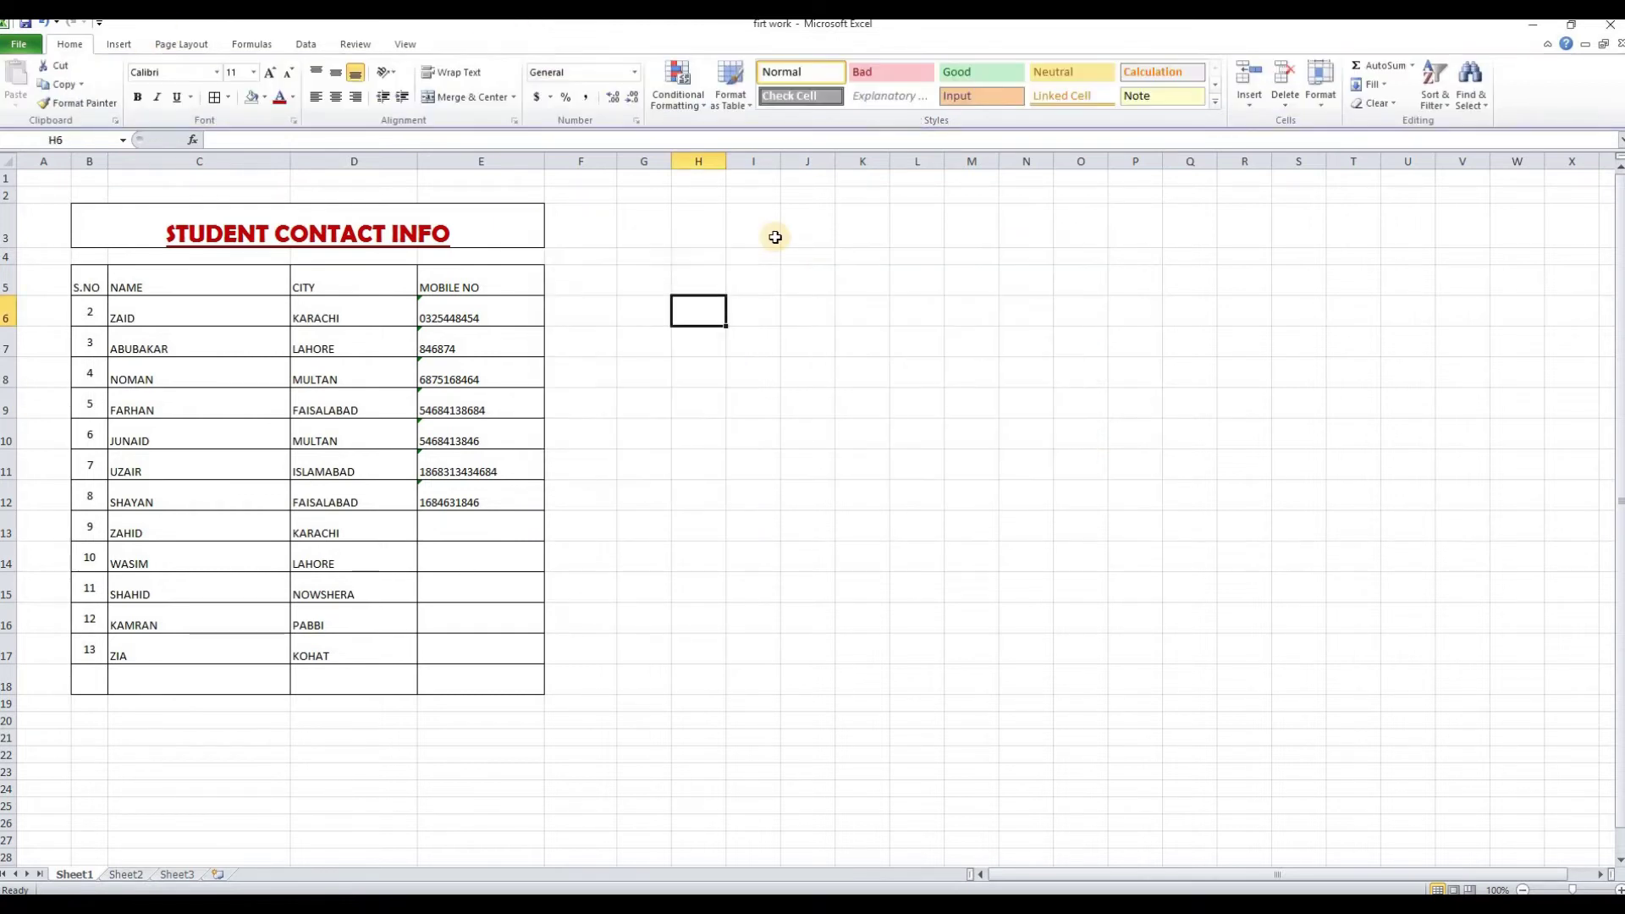
# View the Insert ribbon's Screenshot options, including Screen Clipping, and close them unused
pyautogui.click(125, 44)
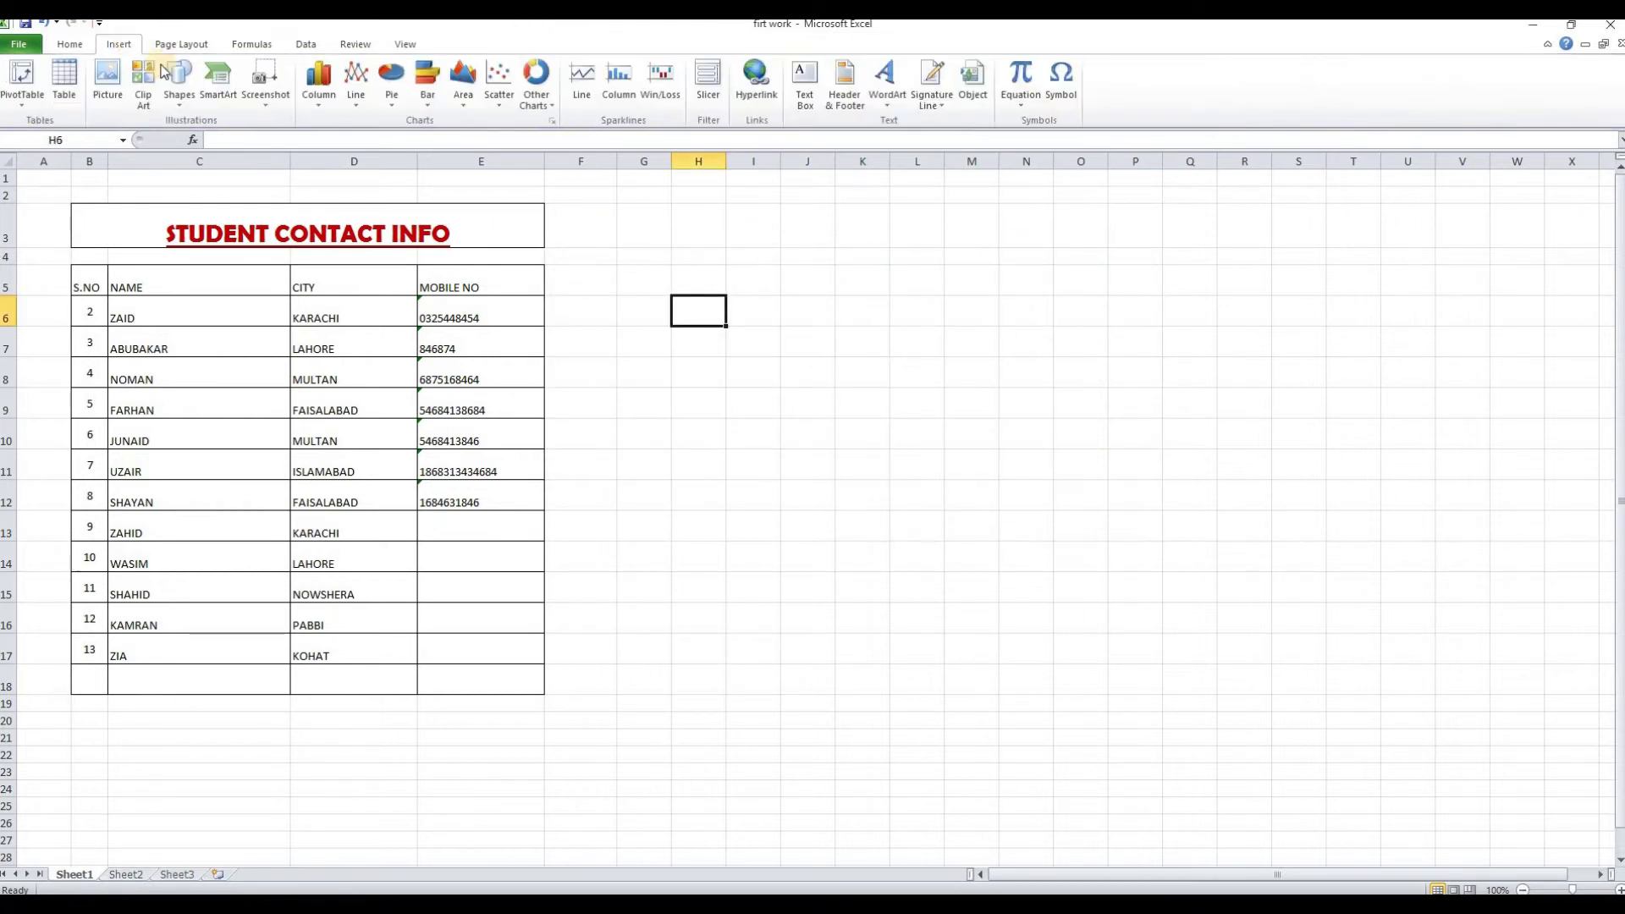
pyautogui.click(265, 100)
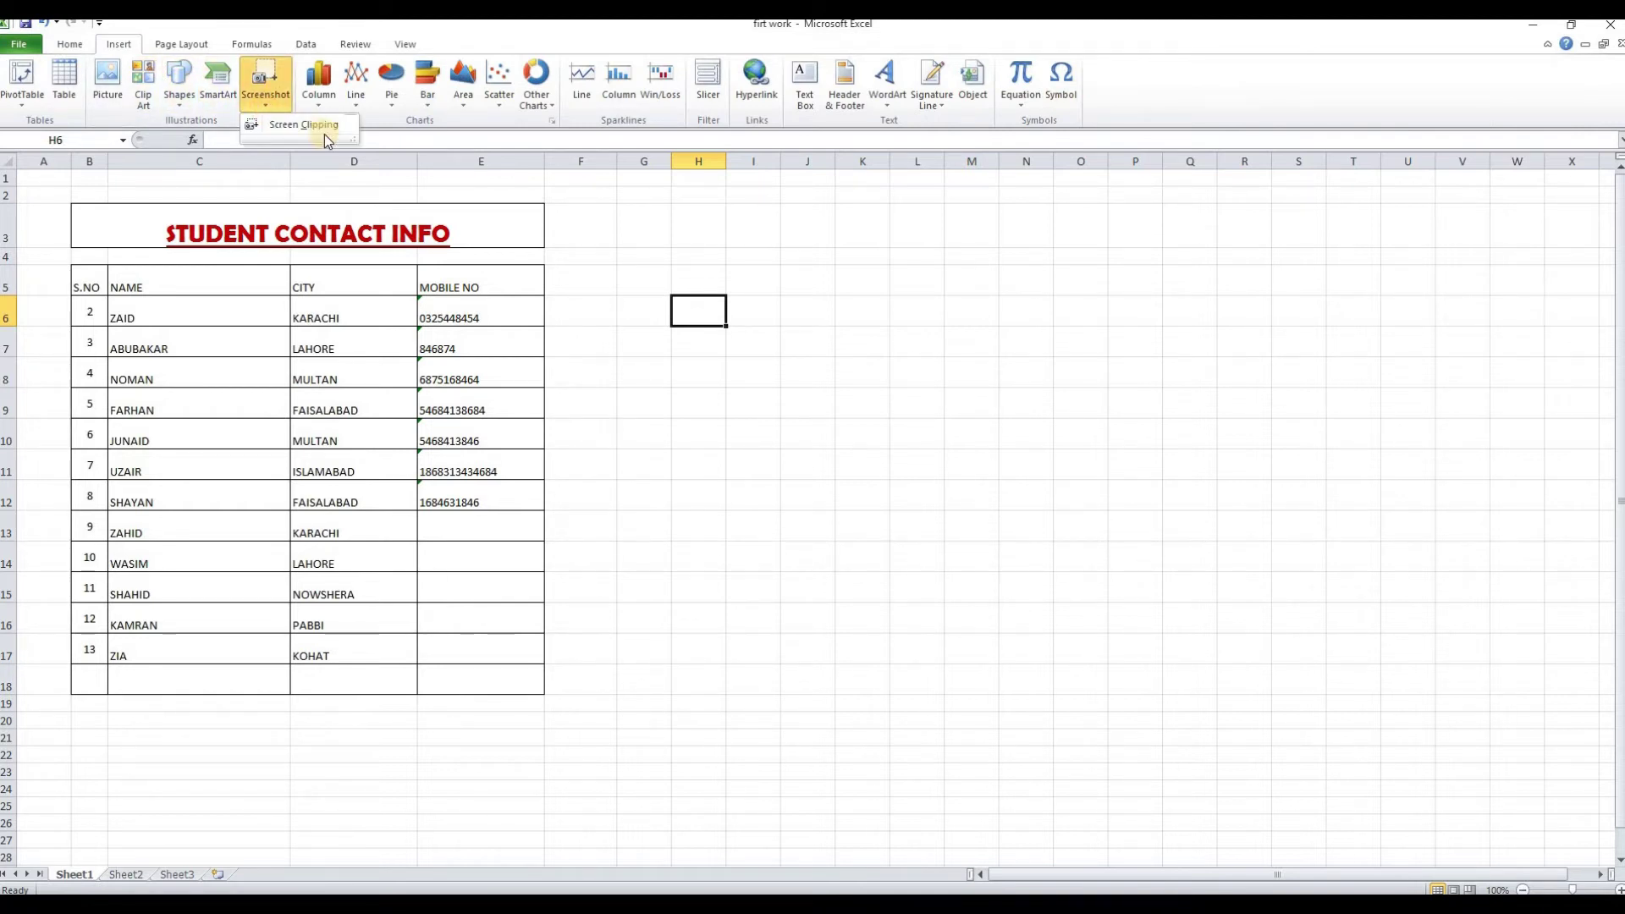
pyautogui.click(674, 484)
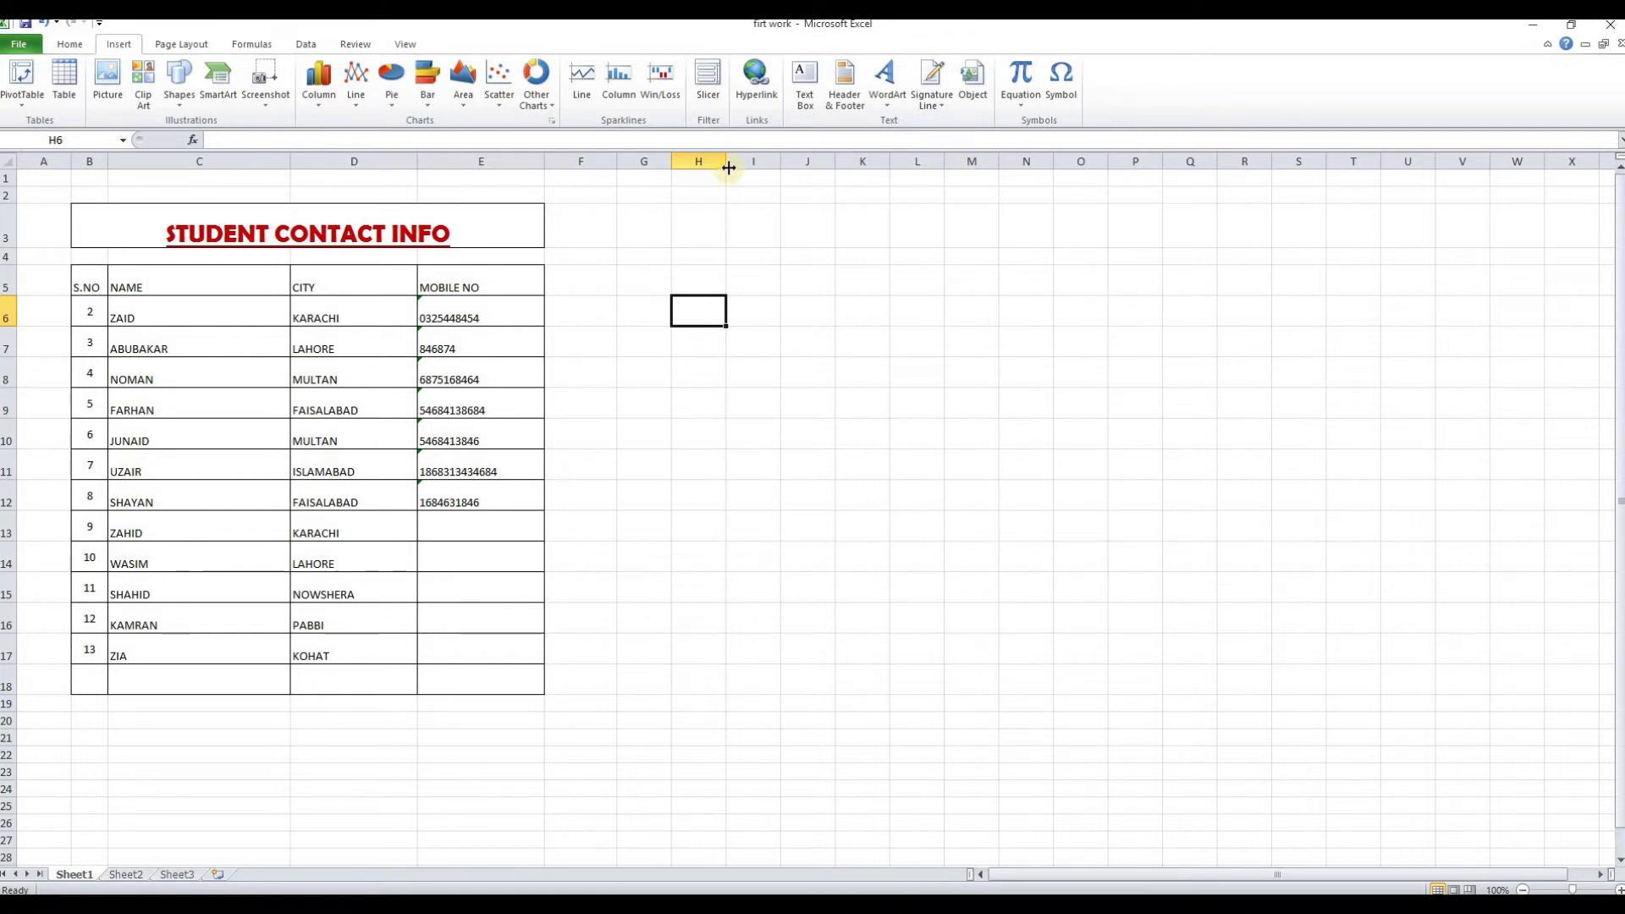
# Widen column H and enter MONTH and SALE headings with a JAN 4500 row
pyautogui.moveTo(729, 165); pyautogui.dragTo(772, 162)
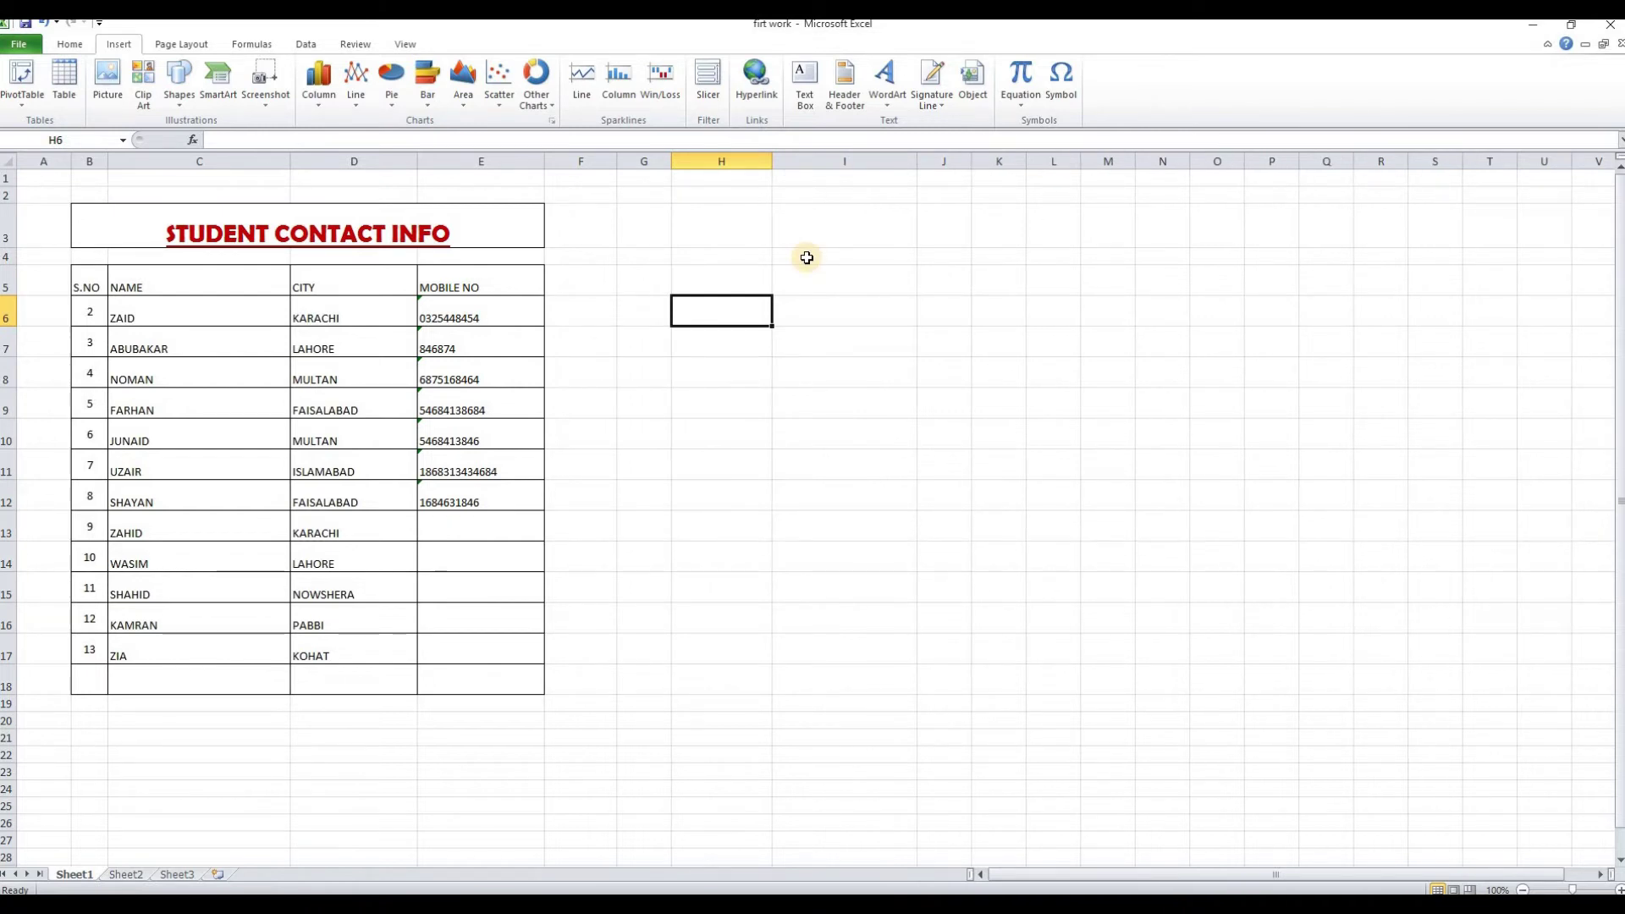
pyautogui.write('MONTH')
pyautogui.press('Tab')
pyautogui.write('SALE')
pyautogui.press('Return')
pyautogui.write('JAN')
pyautogui.press('Tab')
pyautogui.write('4500')
pyautogui.press('Down')
# Add the rows FEB 56456, MAR 20000 and APRIL 23453
pyautogui.press('Left')
pyautogui.write('FEB')
pyautogui.press('Tab')
pyautogui.write('56456')
pyautogui.press('Return')
pyautogui.write('MAR')
pyautogui.press('Tab')
pyautogui.write('20000')
pyautogui.press('Down')
pyautogui.press('Left')
pyautogui.write('APRIL')
pyautogui.press('Tab')
pyautogui.write('23453')
pyautogui.press('Down')
# Right-align the SALE heading and put borders around the MONTH/SALE table
pyautogui.click(797, 312)
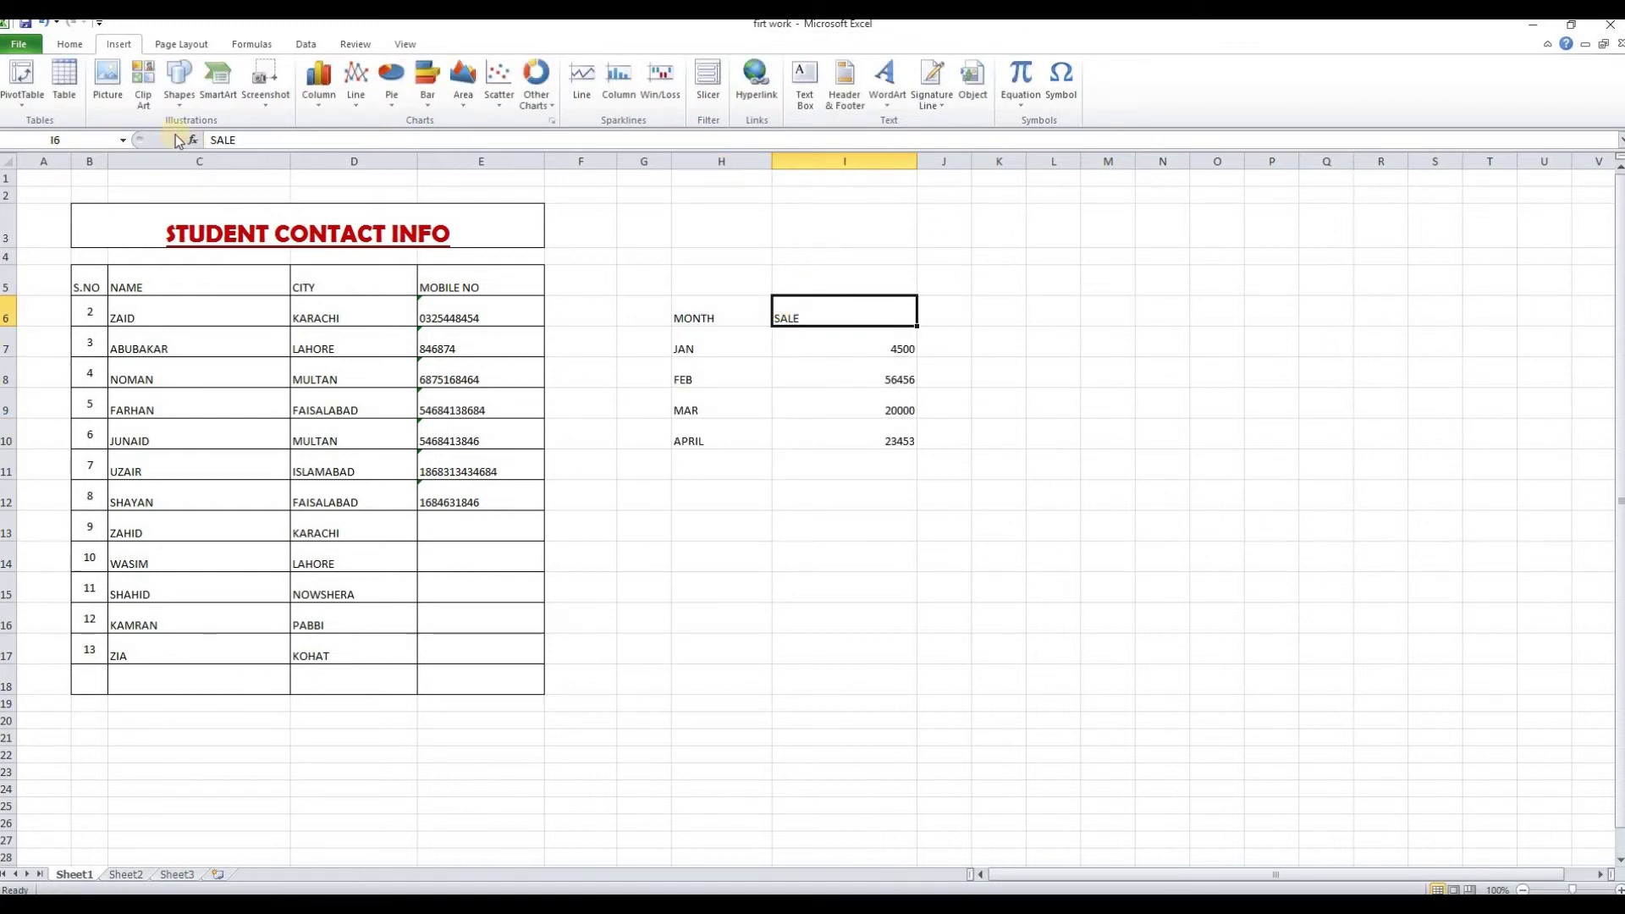
pyautogui.click(76, 48)
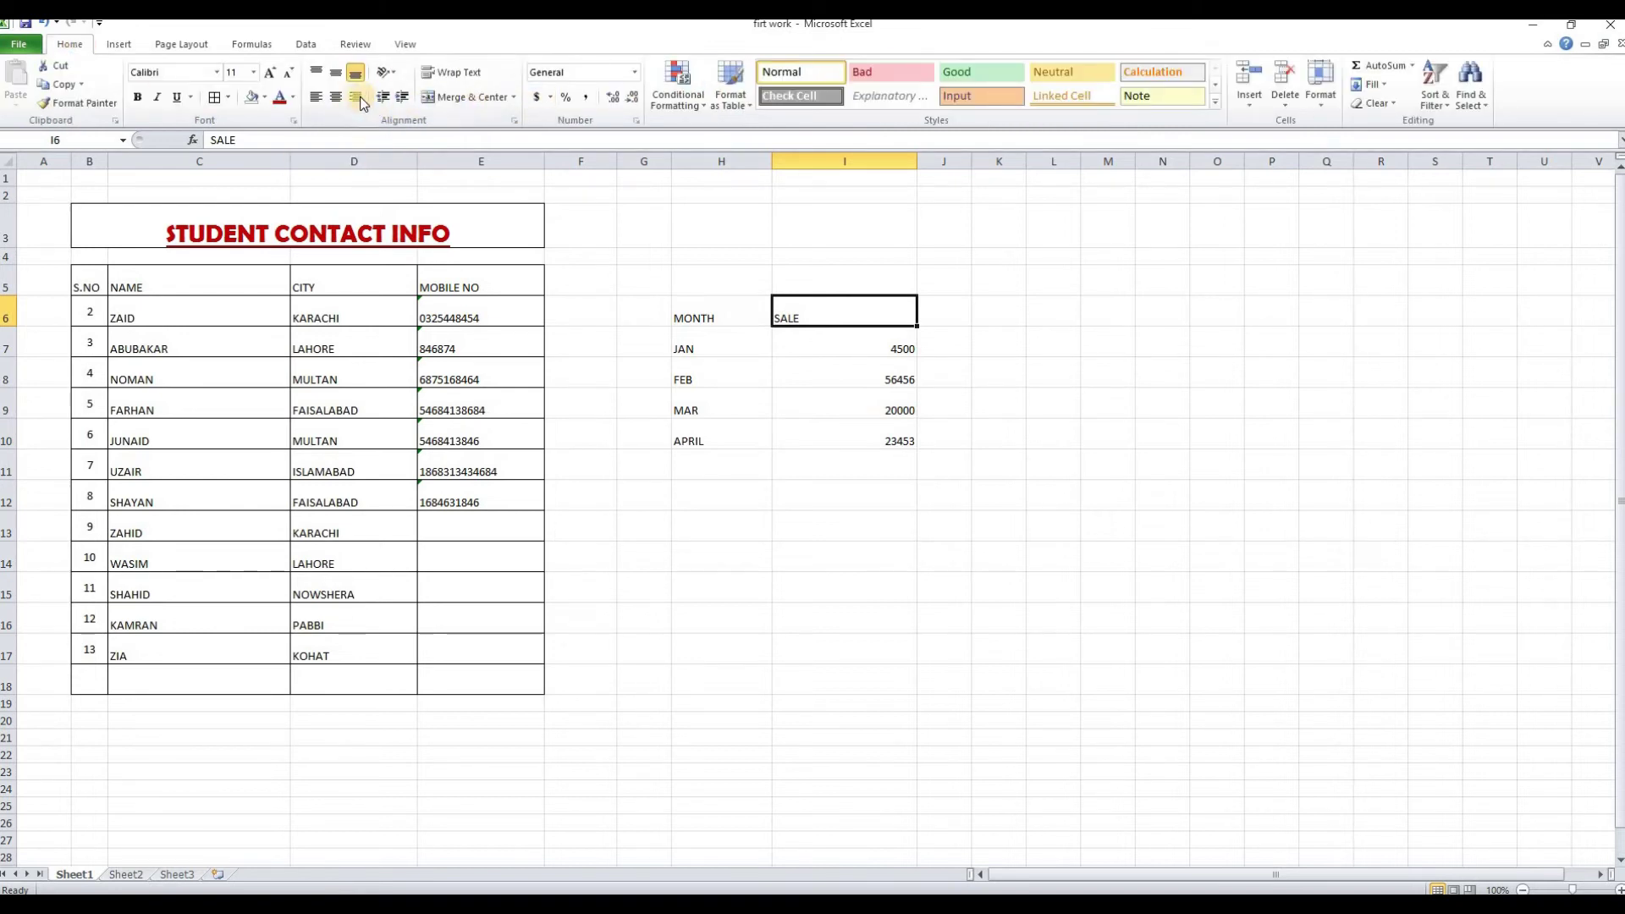
pyautogui.click(815, 557)
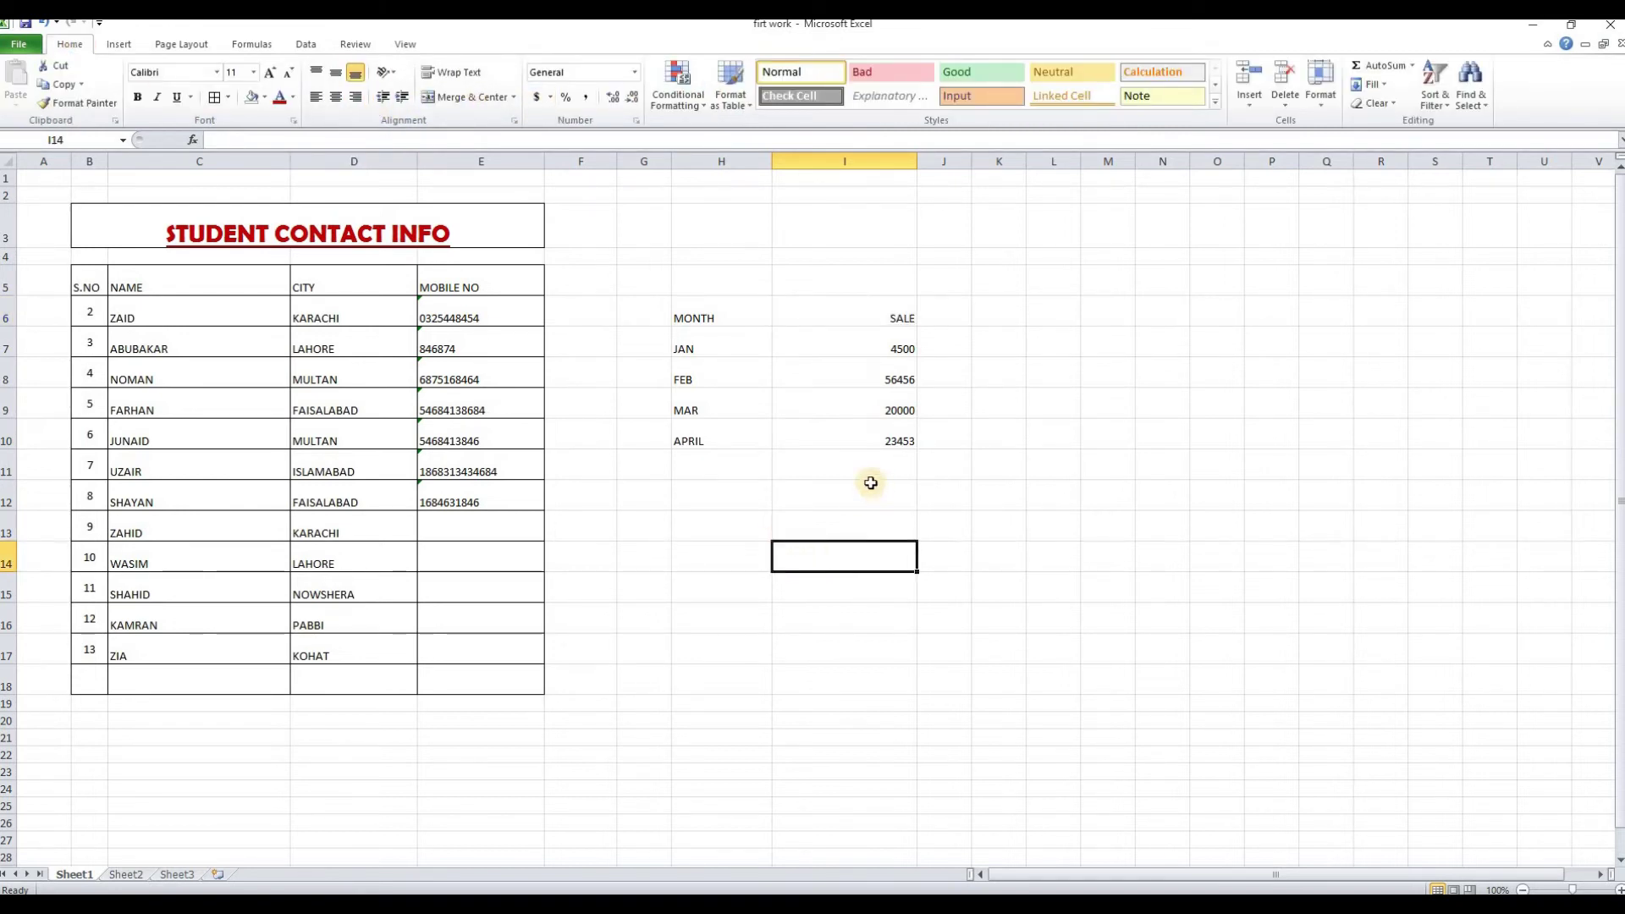
pyautogui.click(114, 47)
pyautogui.moveTo(689, 312); pyautogui.dragTo(902, 441)
pyautogui.click(69, 44)
pyautogui.click(214, 97)
pyautogui.click(880, 501)
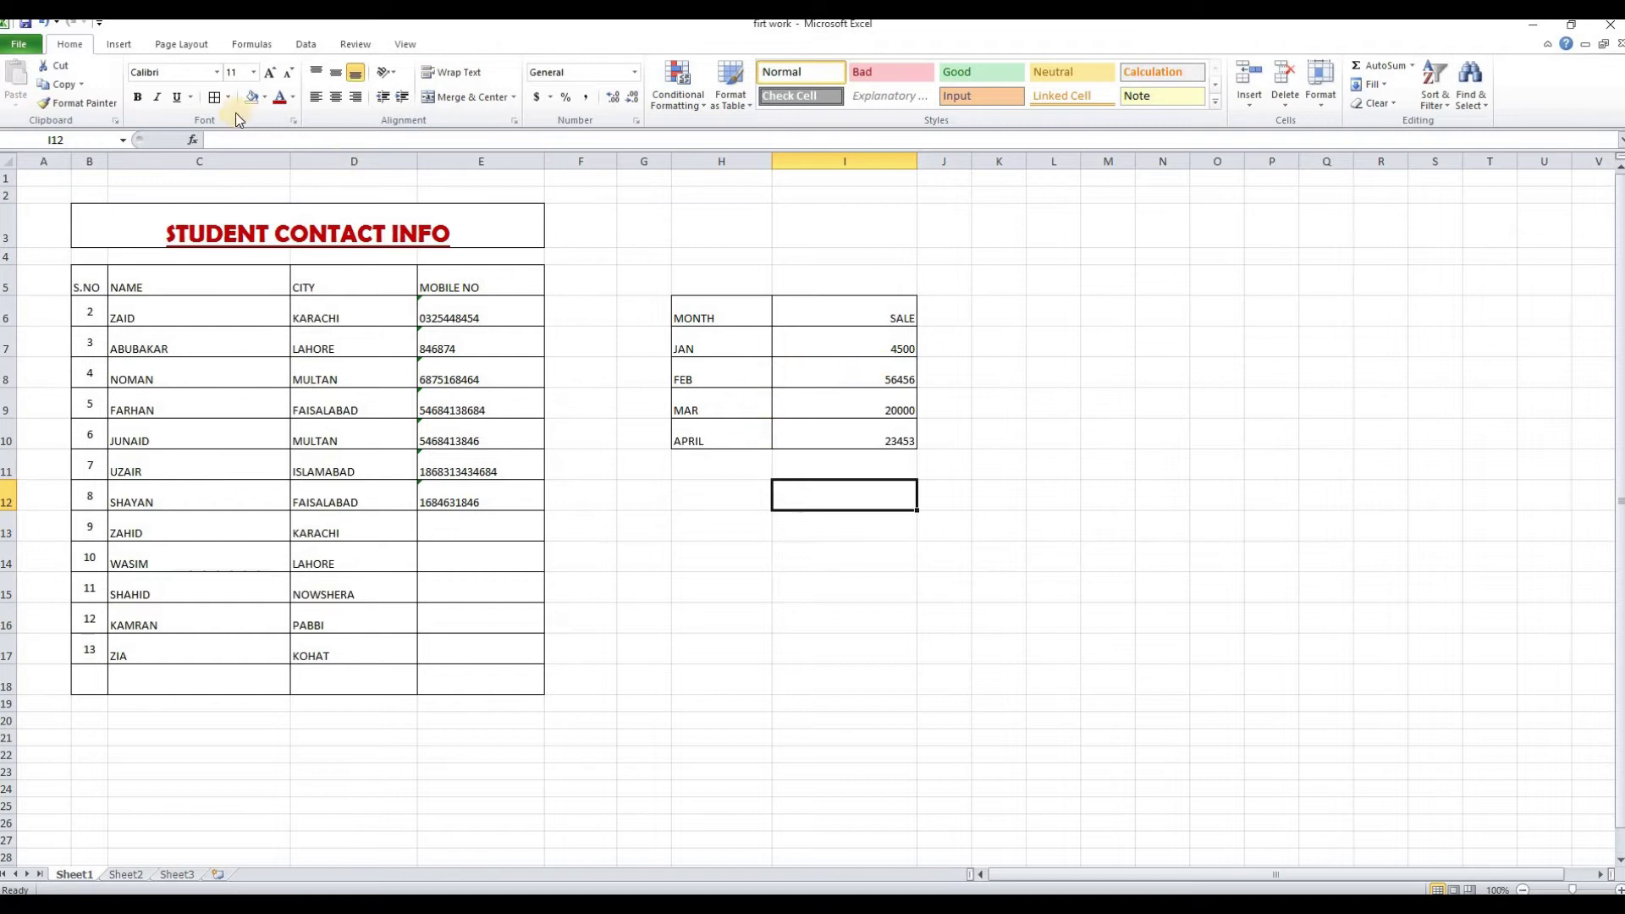
# Select the MONTH and SALE table H6:I10 as chart data
pyautogui.click(117, 45)
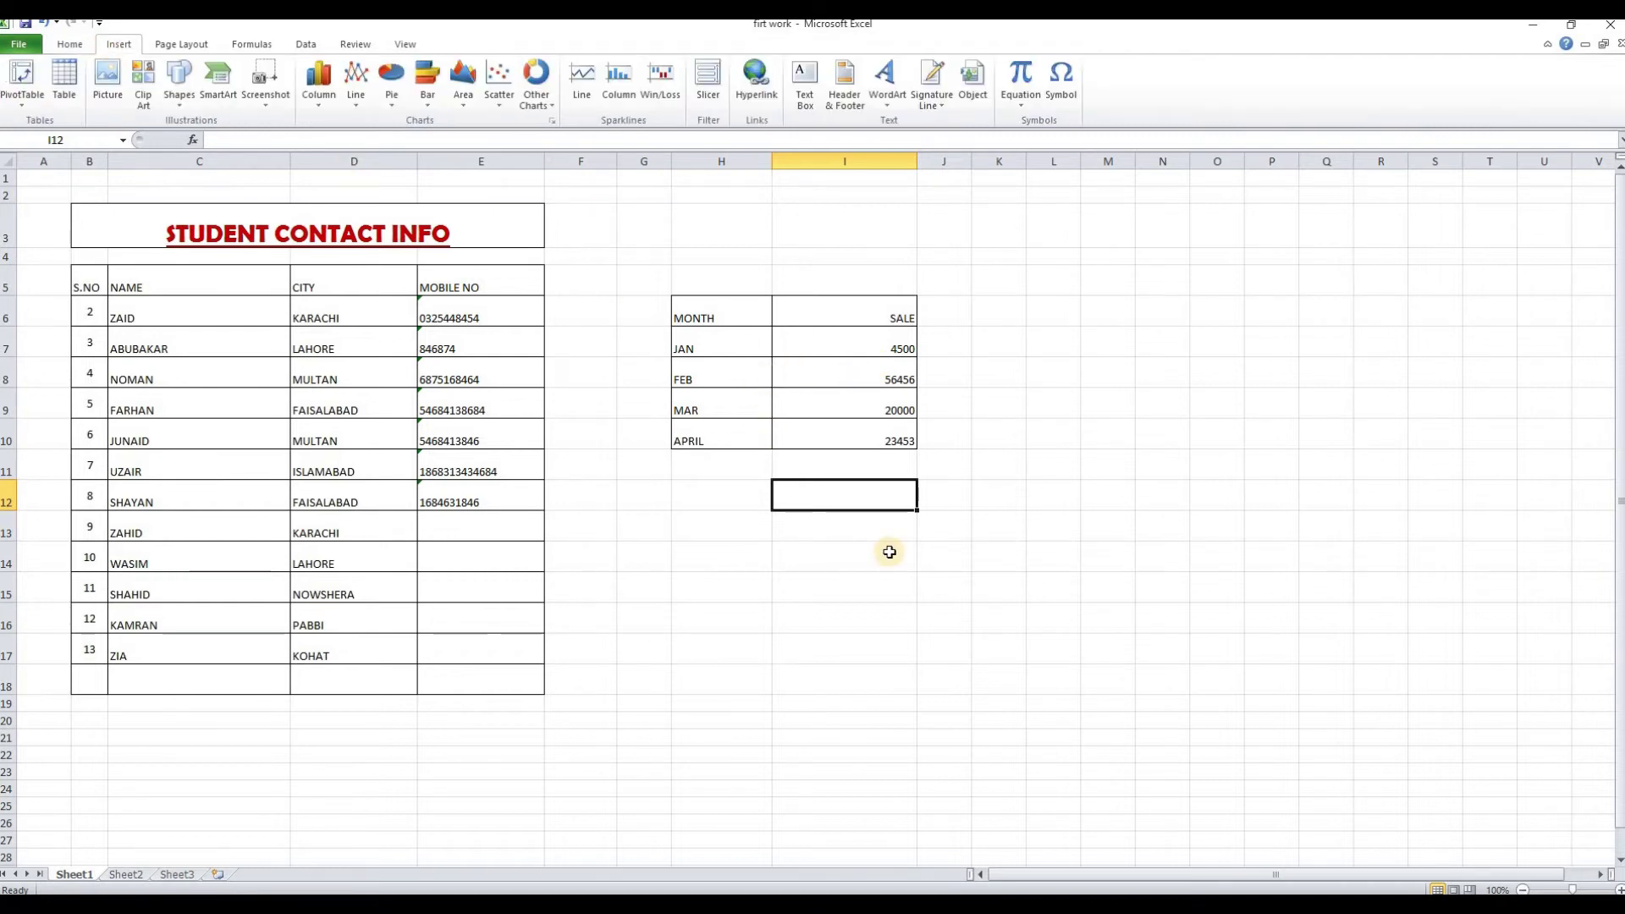
pyautogui.click(1054, 587)
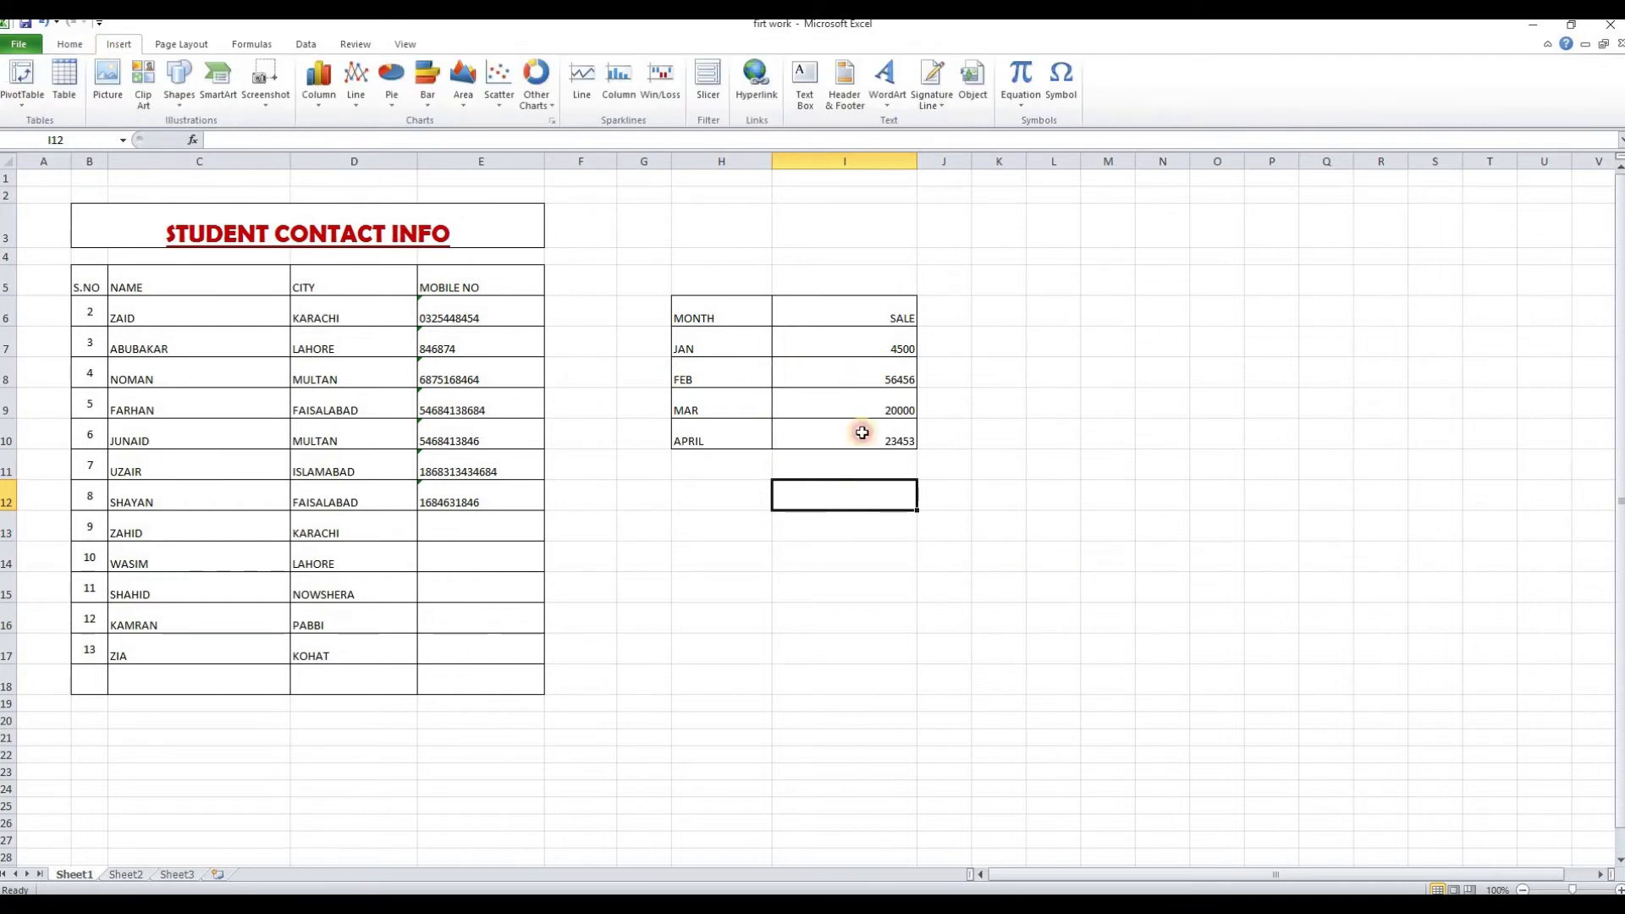
pyautogui.moveTo(709, 316); pyautogui.dragTo(864, 414)
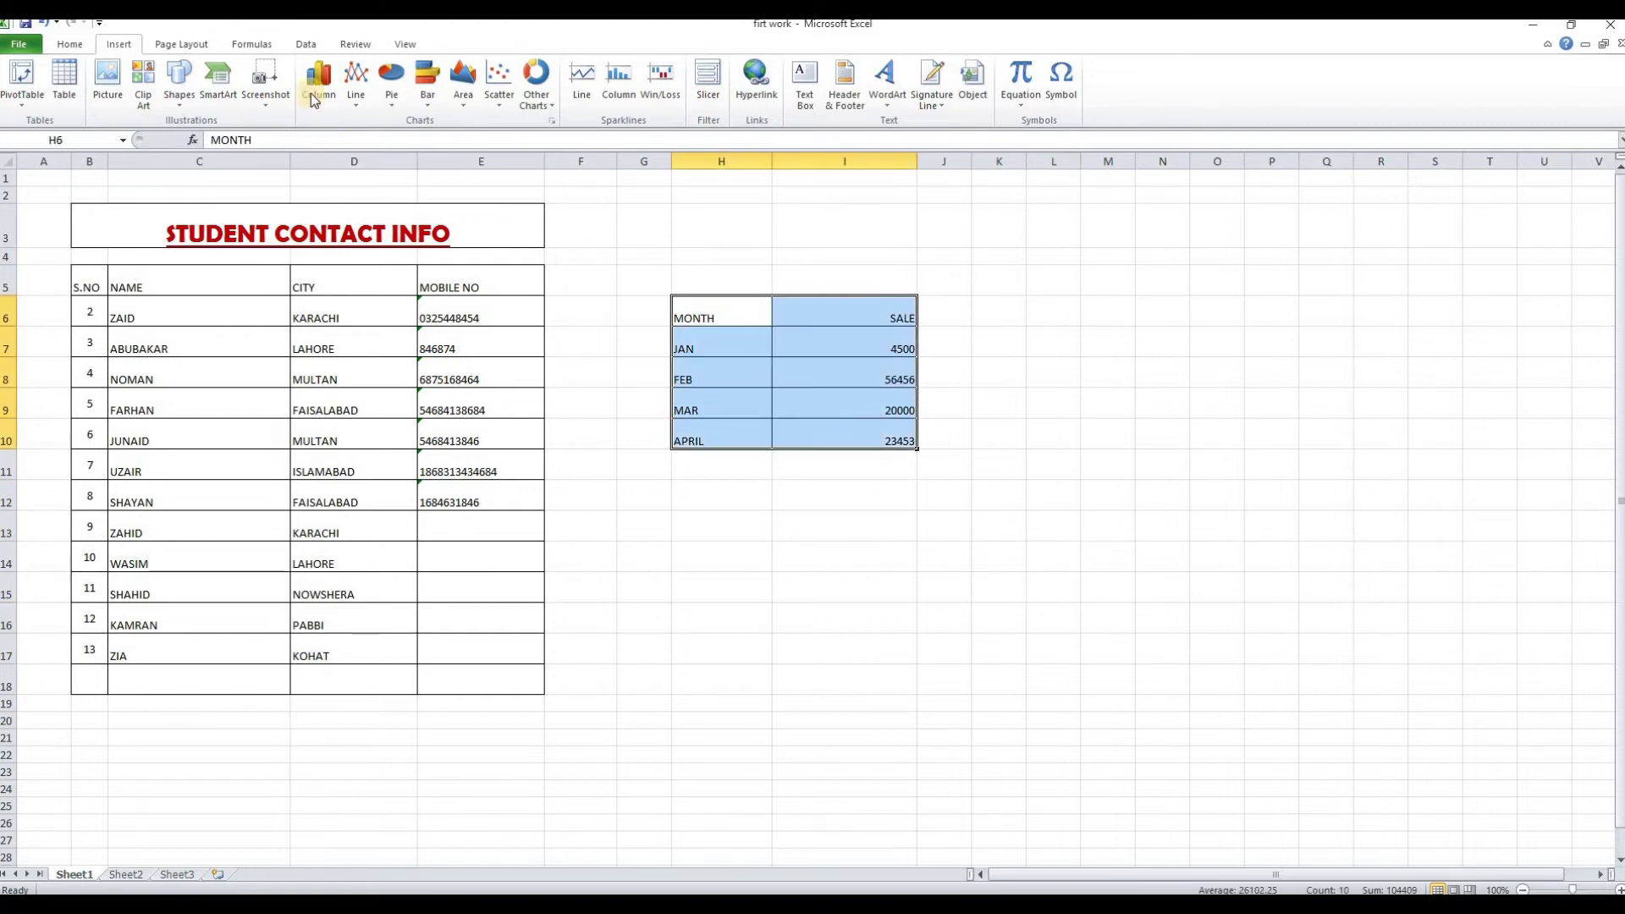
# Insert a clustered column chart of SALE and drag it right of the table
pyautogui.click(319, 84)
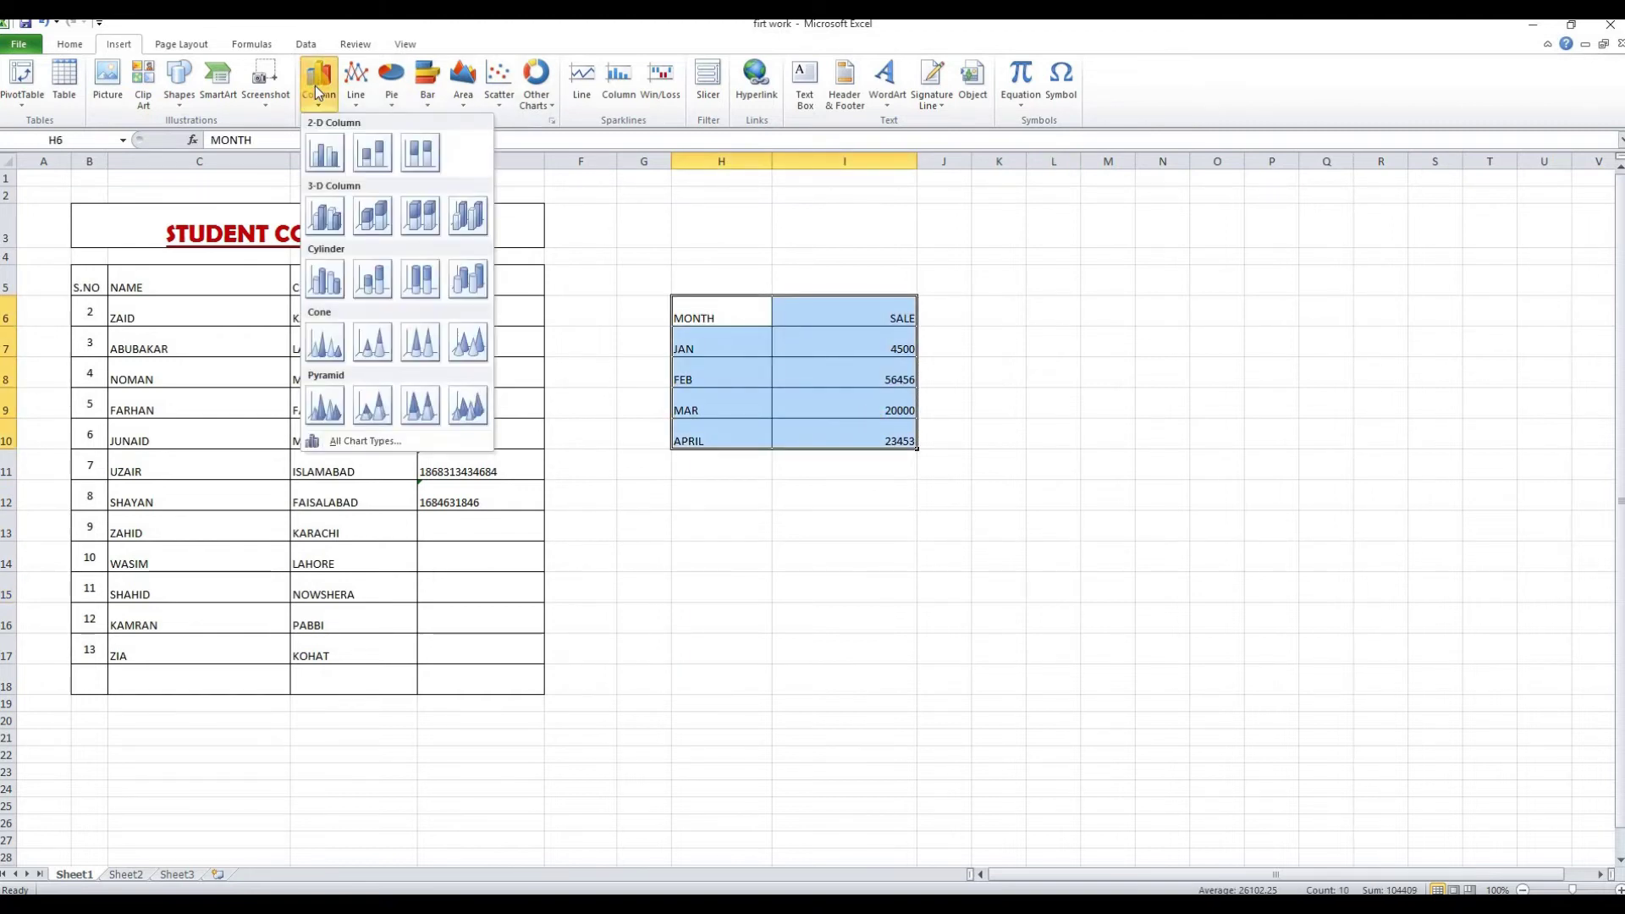
pyautogui.click(322, 166)
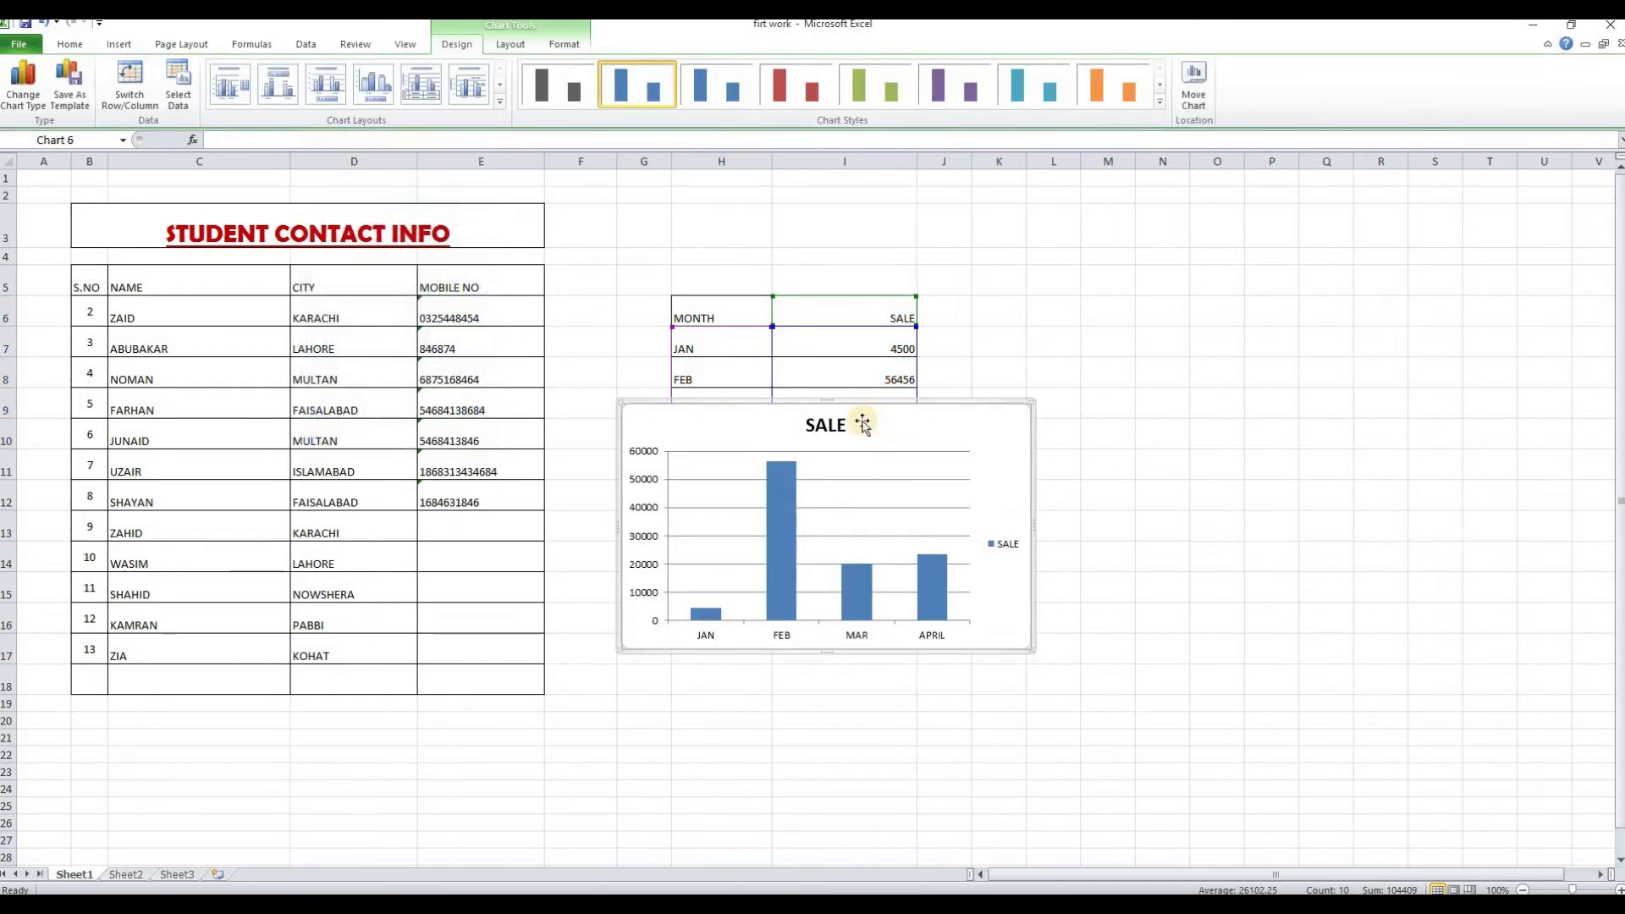
pyautogui.moveTo(1008, 418); pyautogui.dragTo(1287, 318)
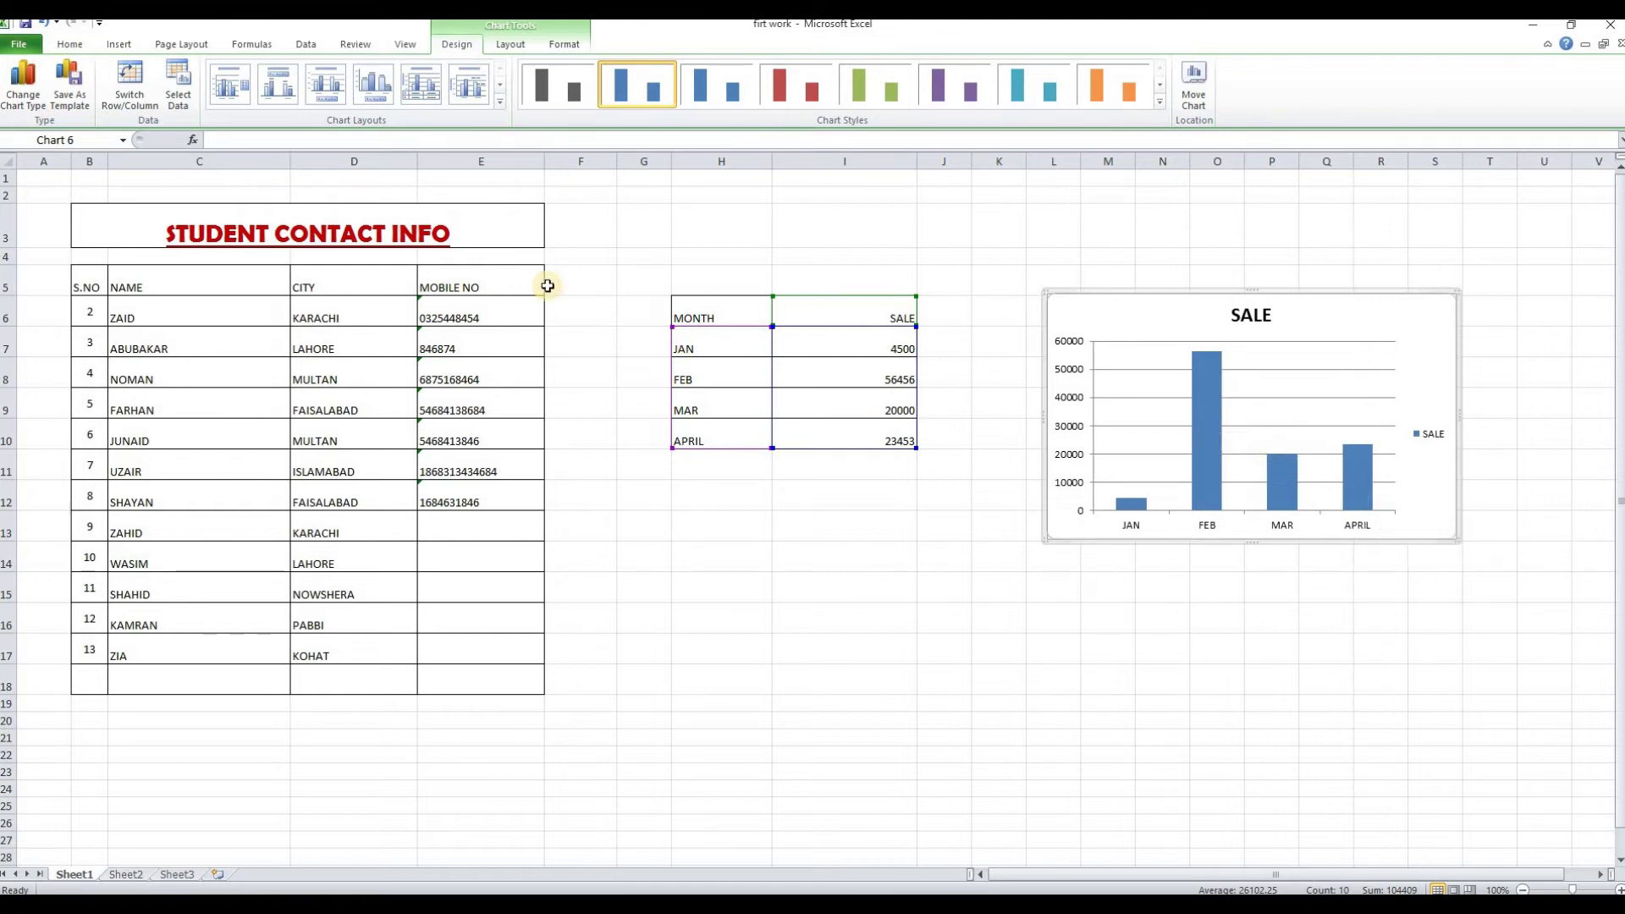
# Change the JAN sale in I7 from 4500 to 67887
pyautogui.doubleClick(881, 349)
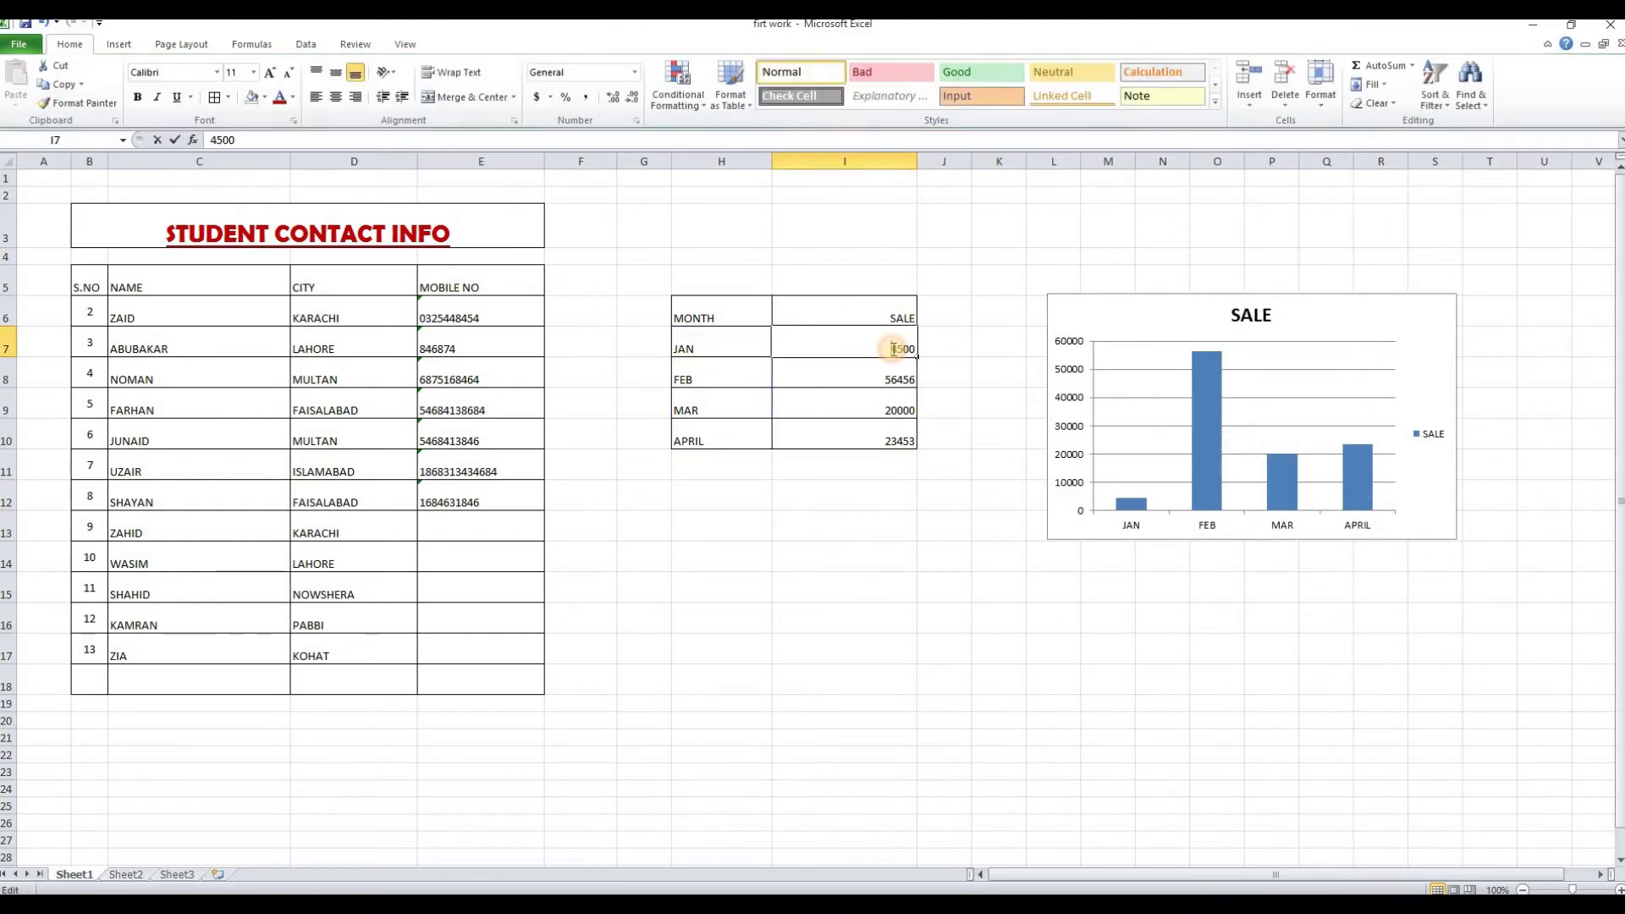
pyautogui.moveTo(890, 349); pyautogui.dragTo(932, 353)
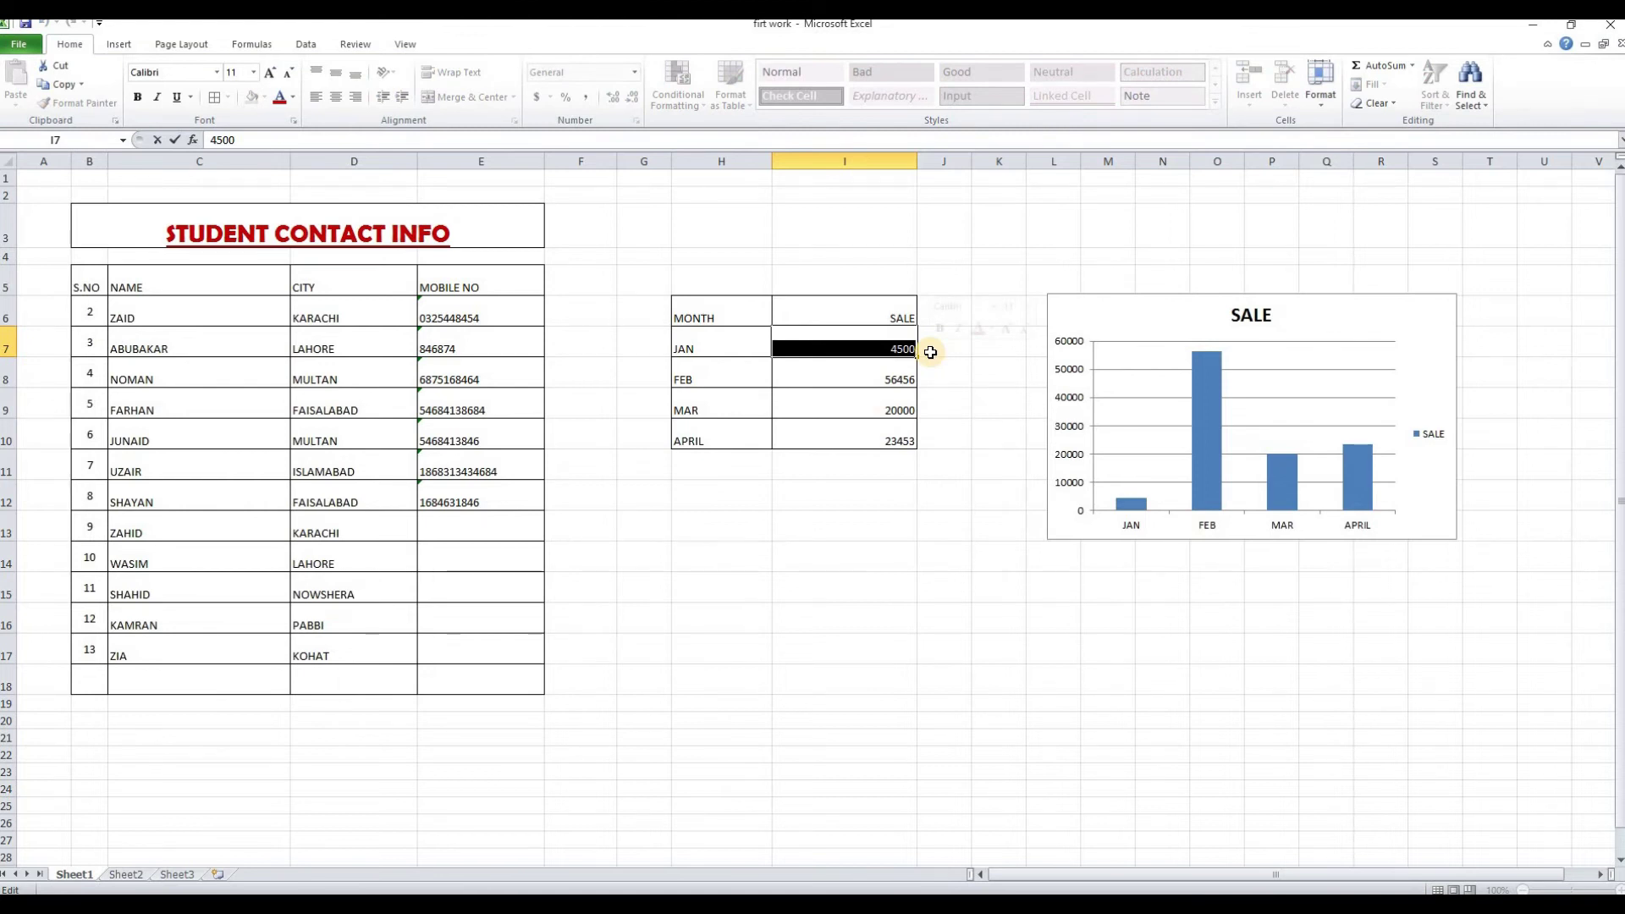
pyautogui.write('6788768')
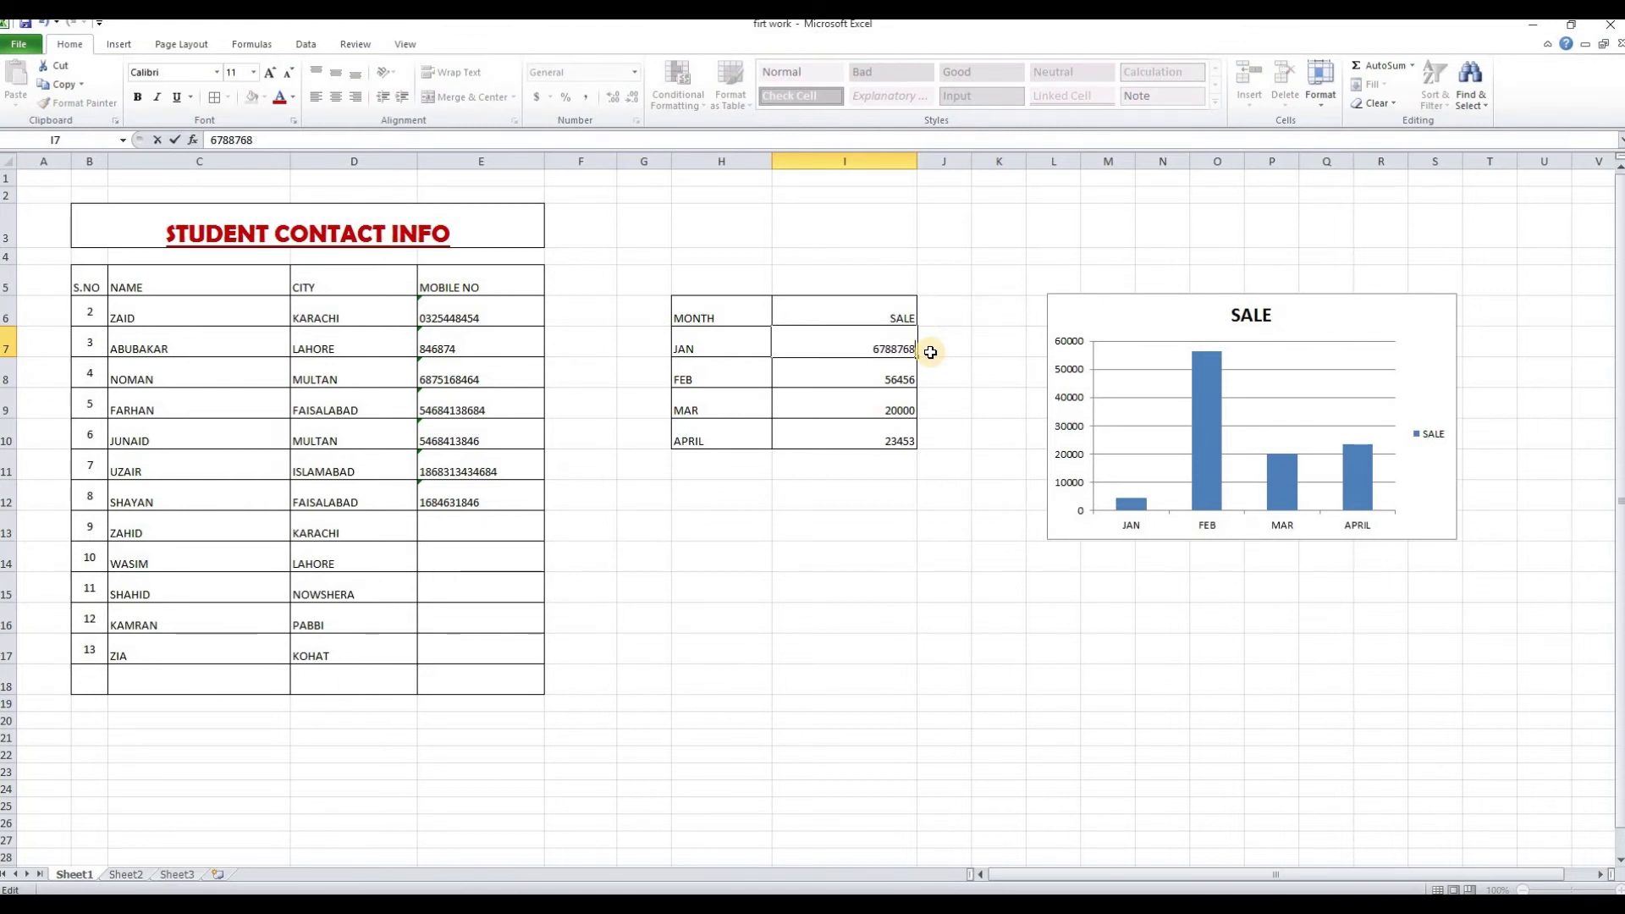
pyautogui.press('Return')
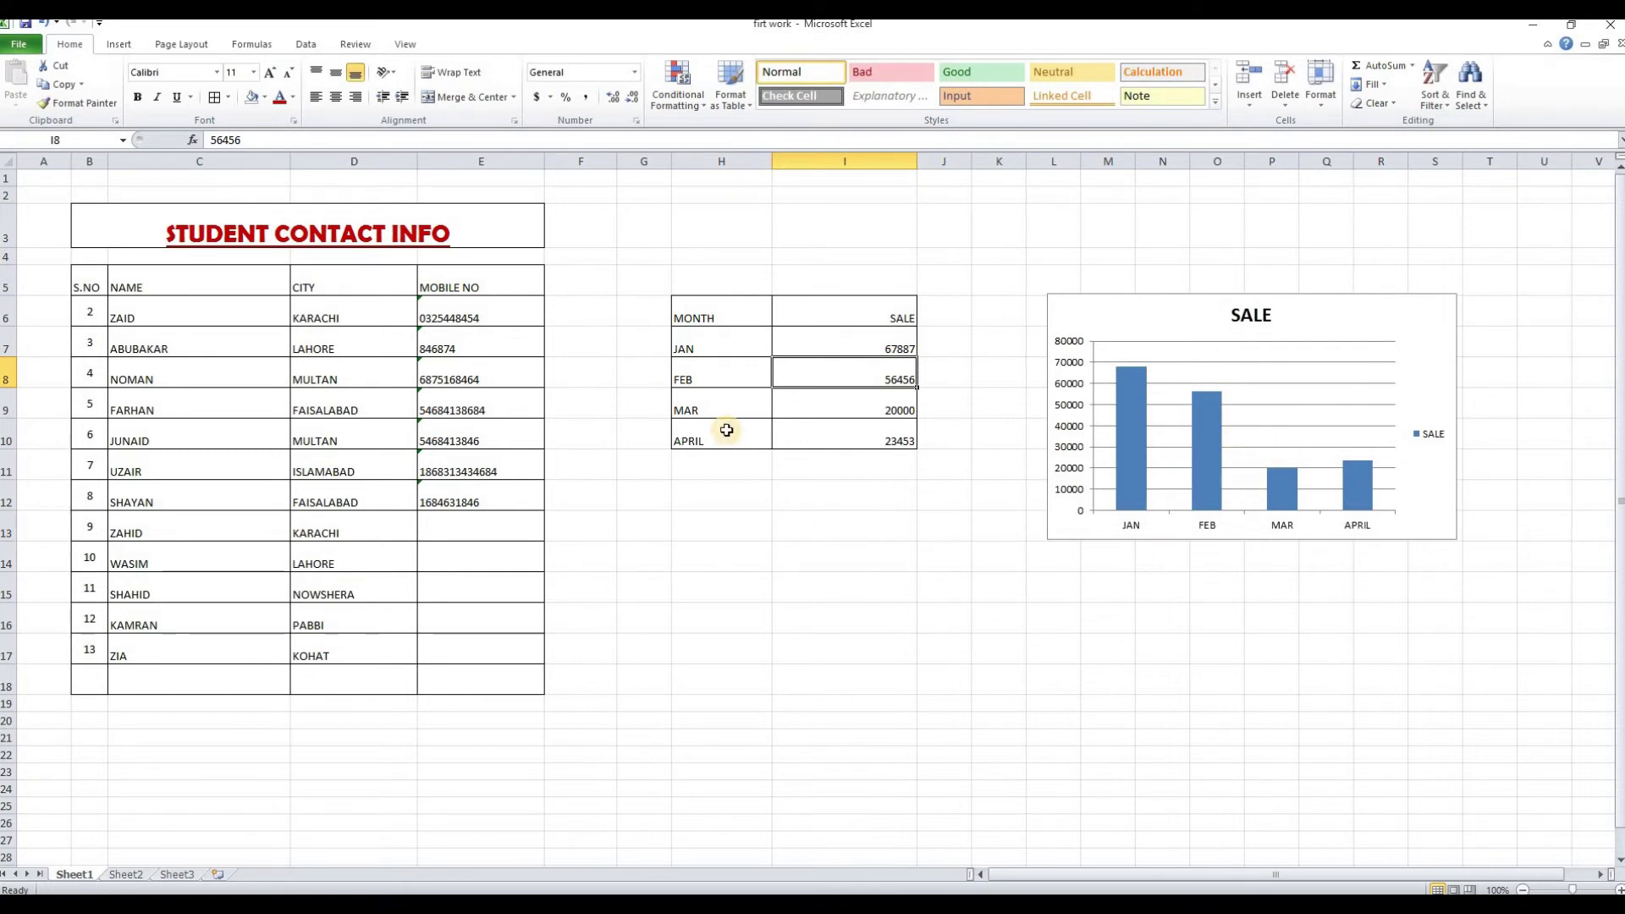
# Open the chart's Format Chart Area options and close them again
pyautogui.click(1100, 303)
pyautogui.doubleClick(1100, 303)
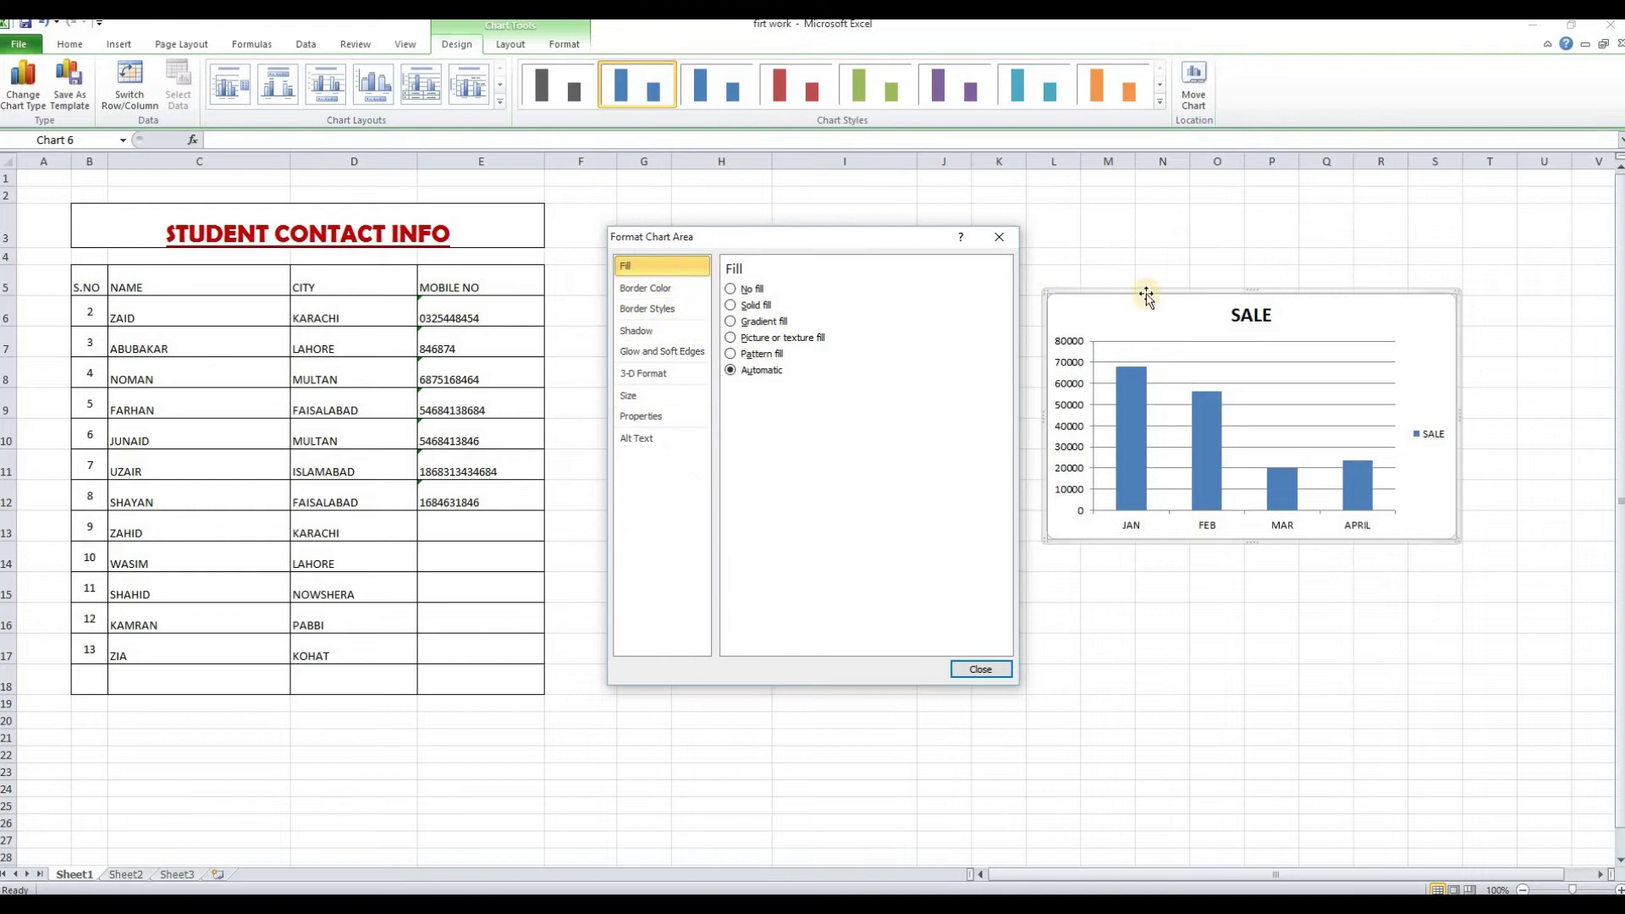
pyautogui.click(980, 669)
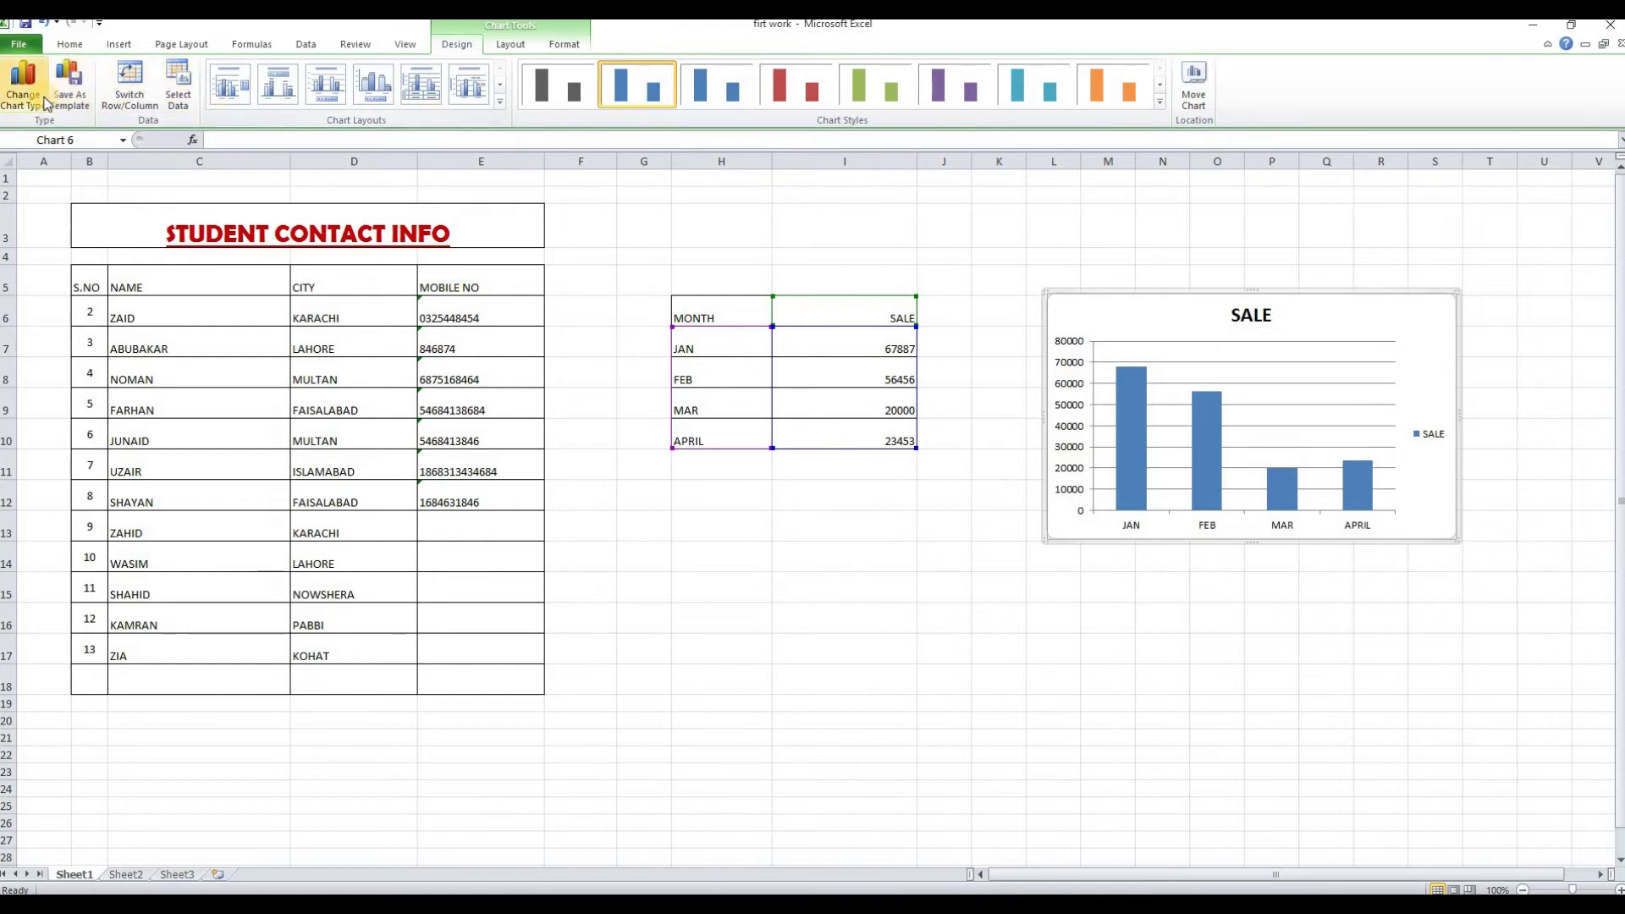
# Apply a chart layout with value labels, then recolour the bars grey and teal
pyautogui.click(500, 102)
pyautogui.click(378, 148)
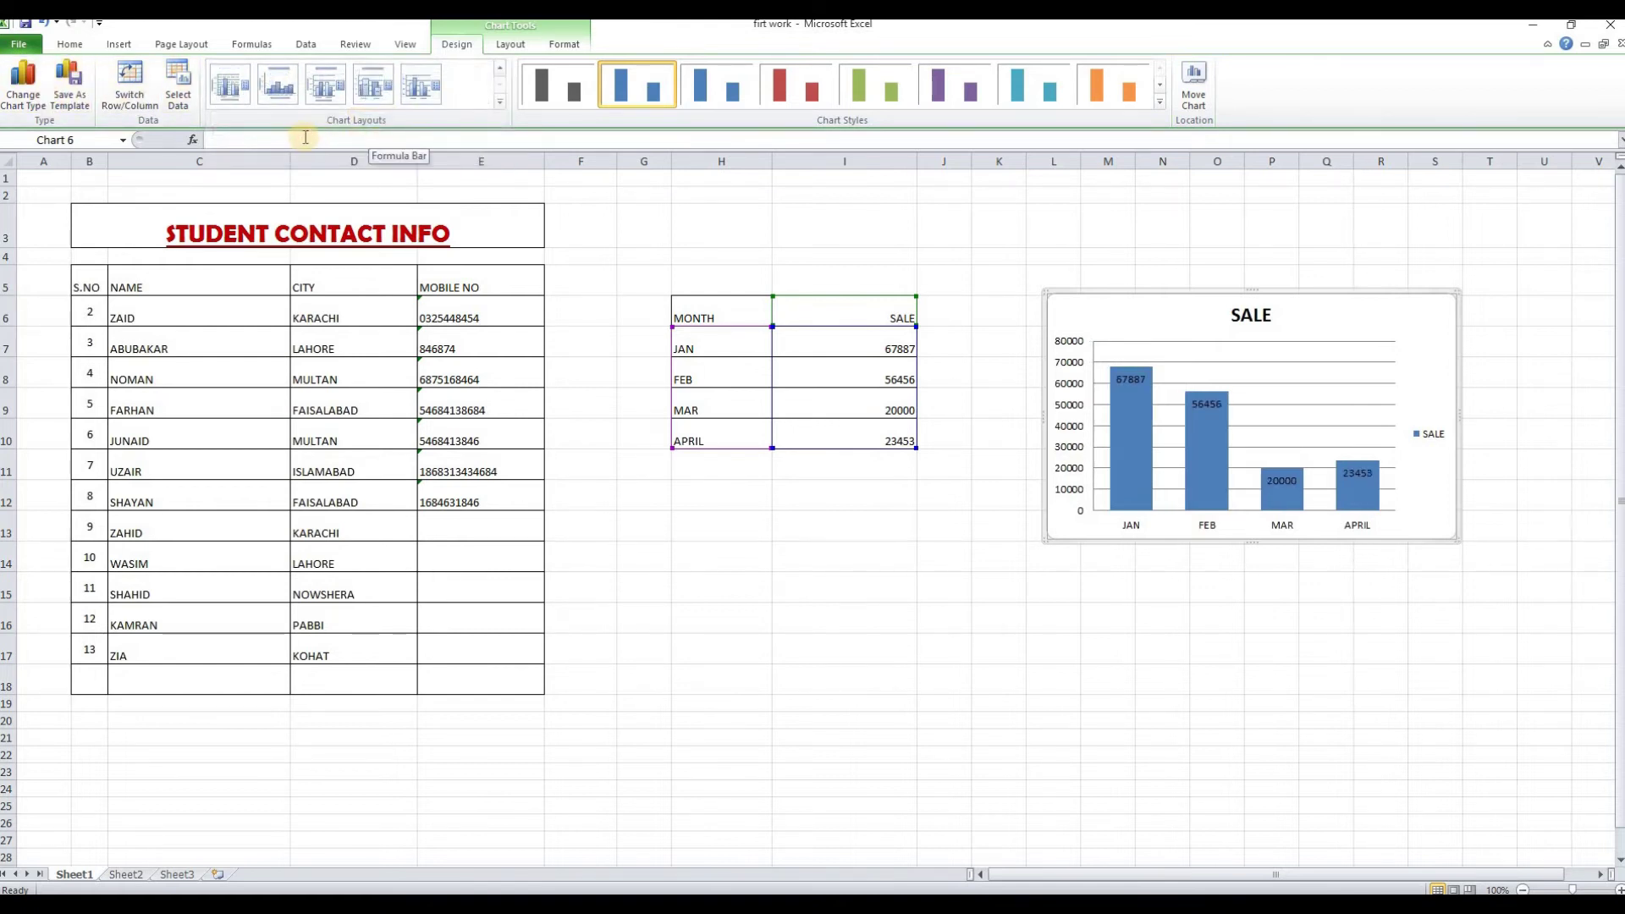
pyautogui.click(501, 68)
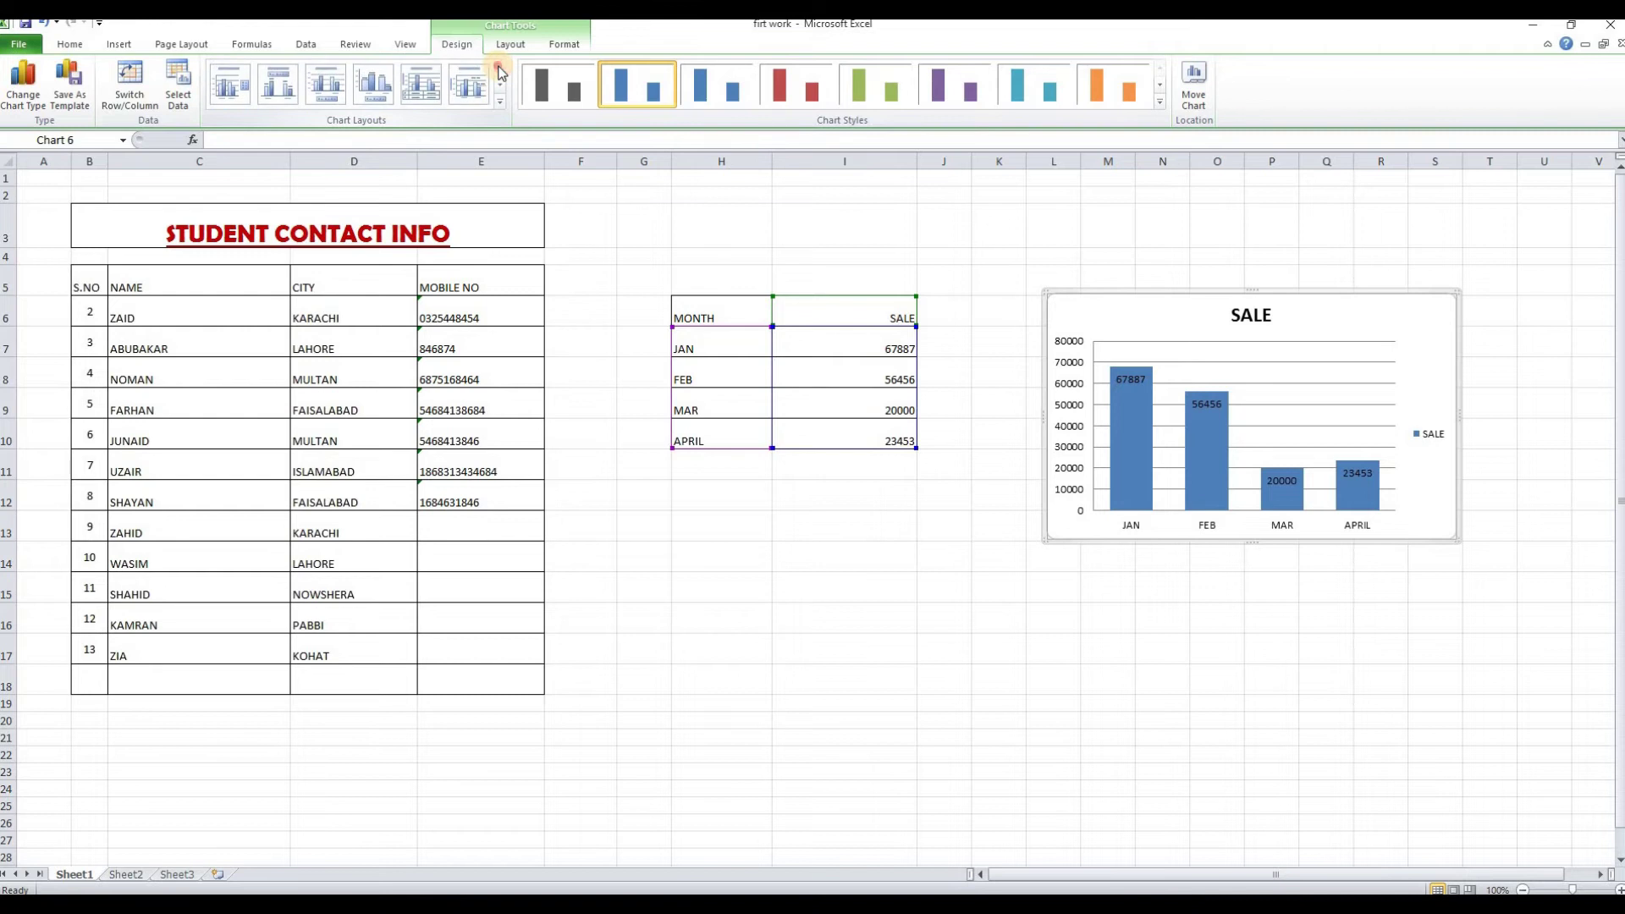
pyautogui.click(570, 93)
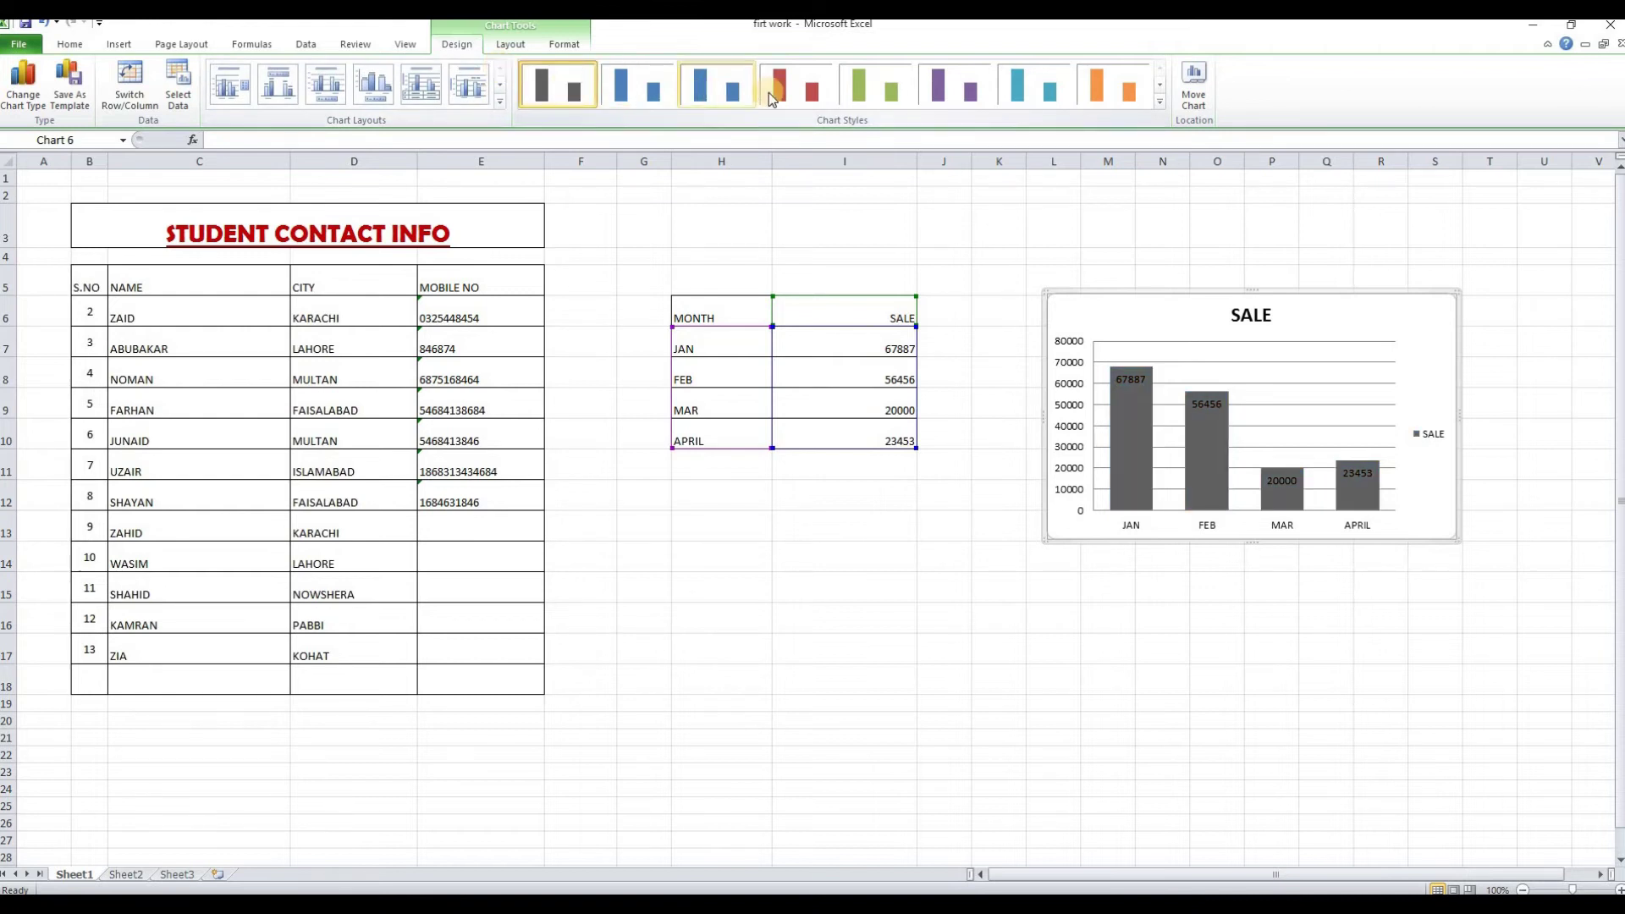
pyautogui.click(1038, 92)
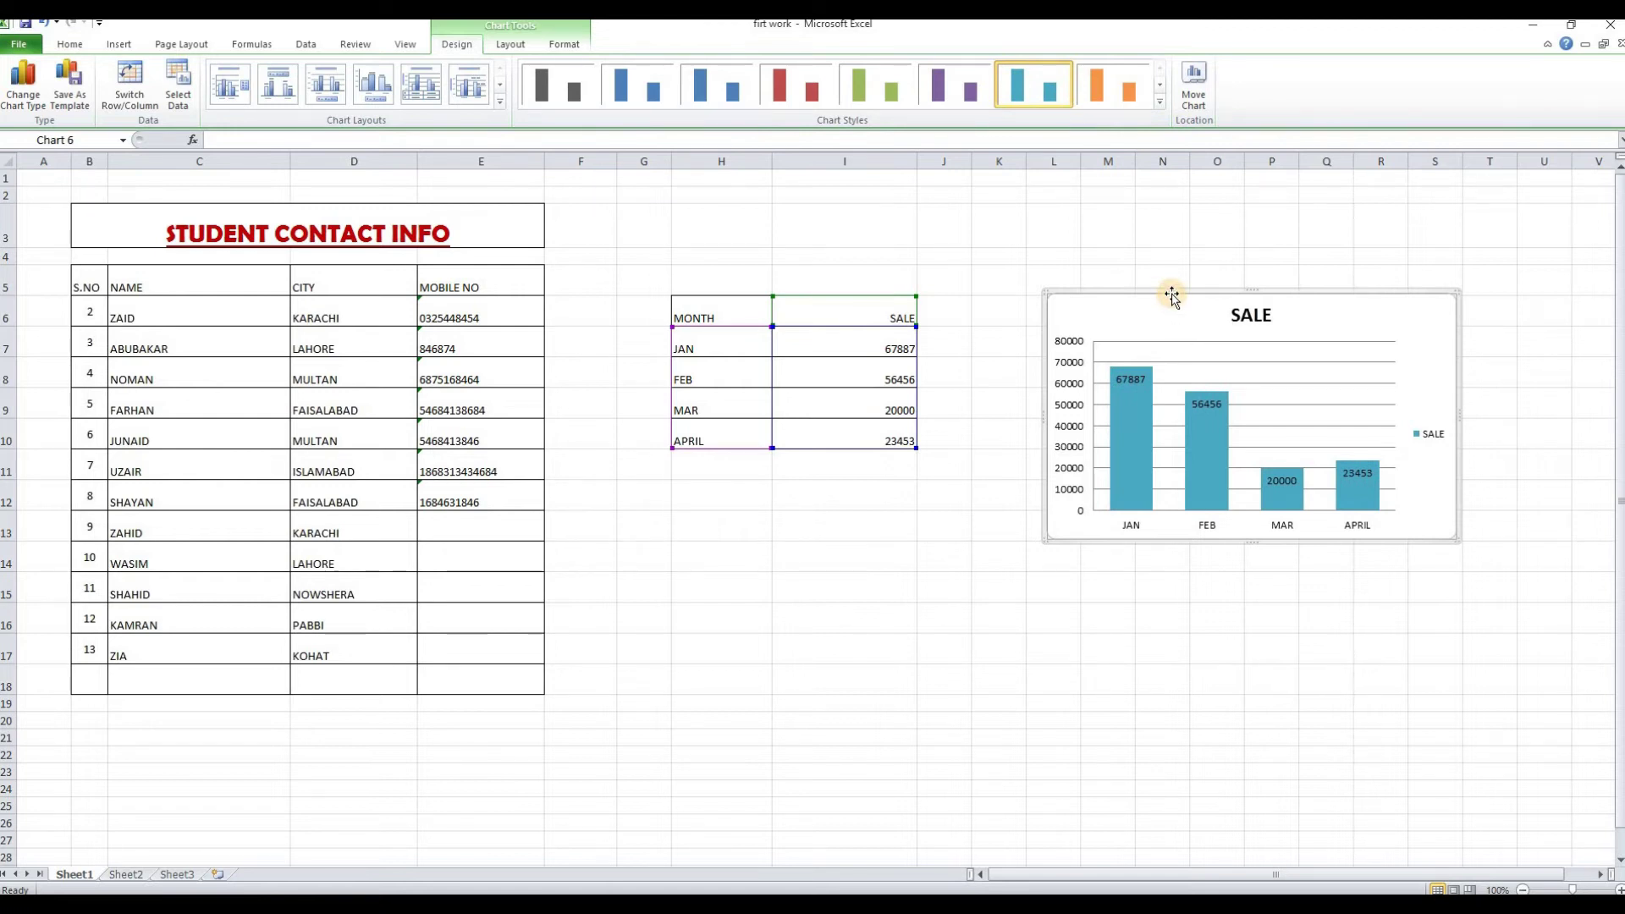
# Change the chart to a 3-D pie, then to a line chart with markers
pyautogui.click(23, 83)
pyautogui.moveTo(743, 308); pyautogui.dragTo(508, 155)
pyautogui.click(382, 244)
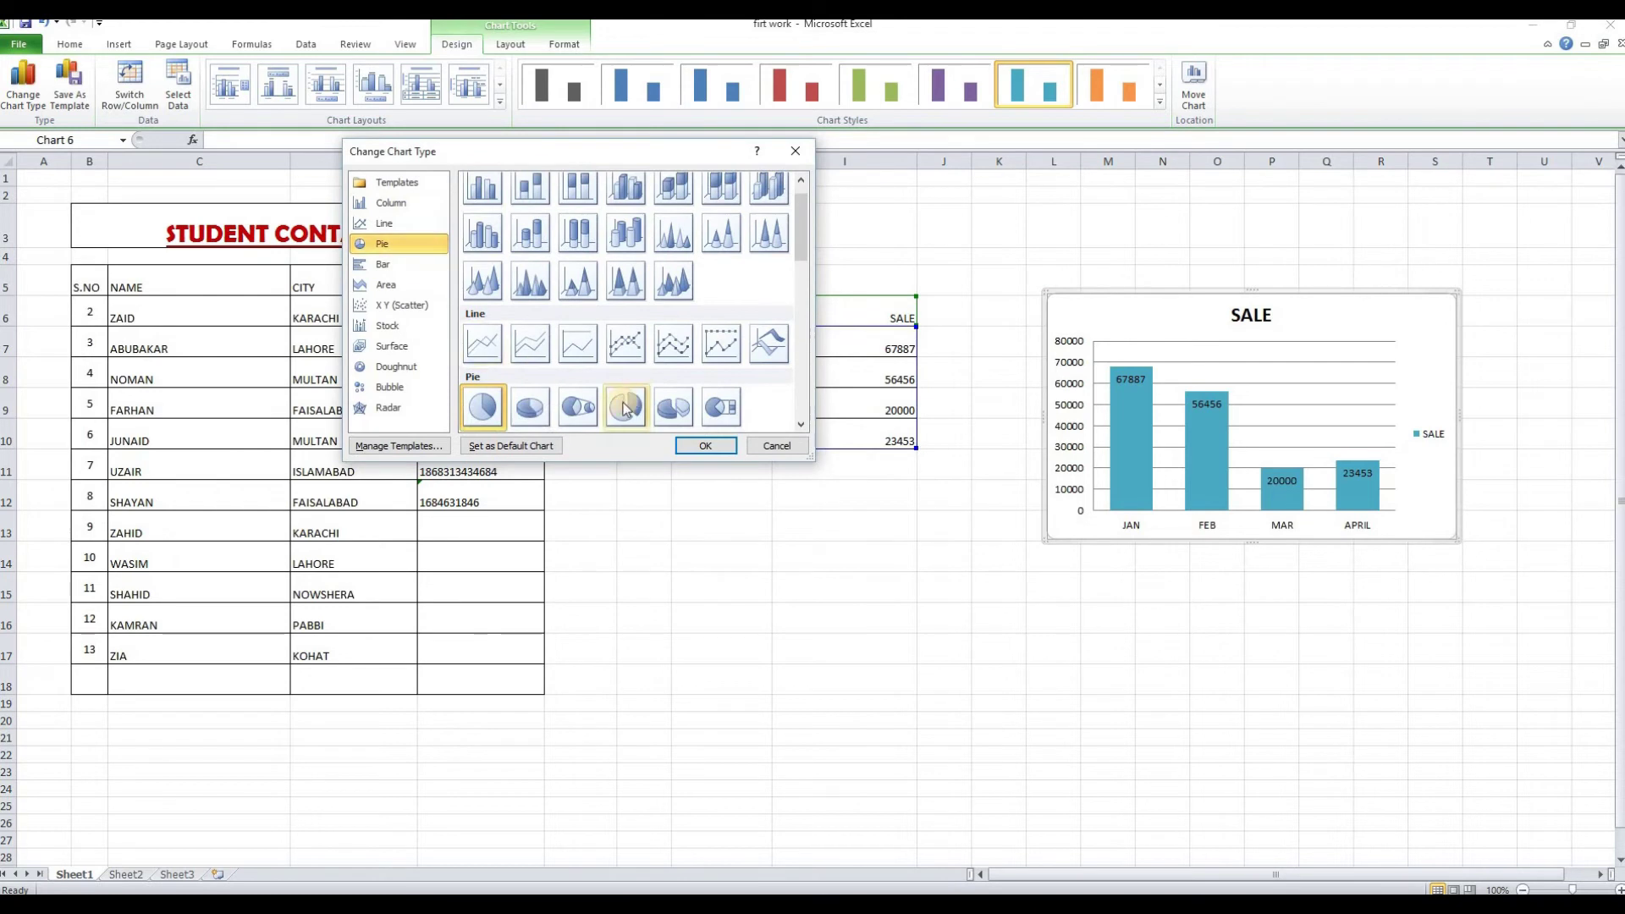
pyautogui.click(530, 407)
pyautogui.click(706, 445)
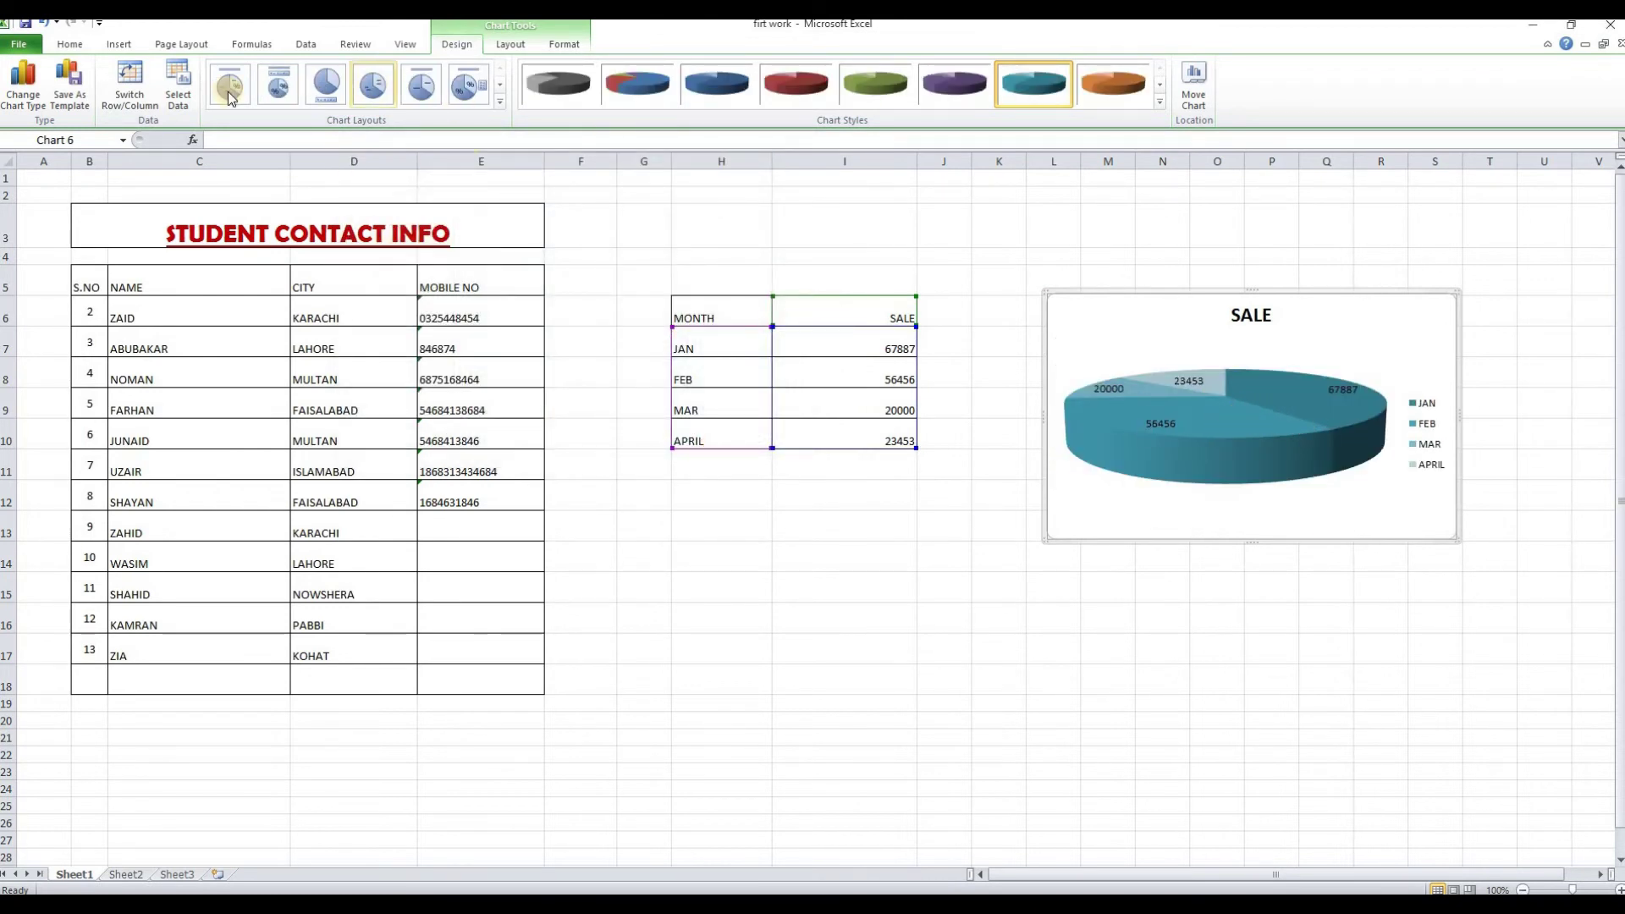
pyautogui.click(23, 100)
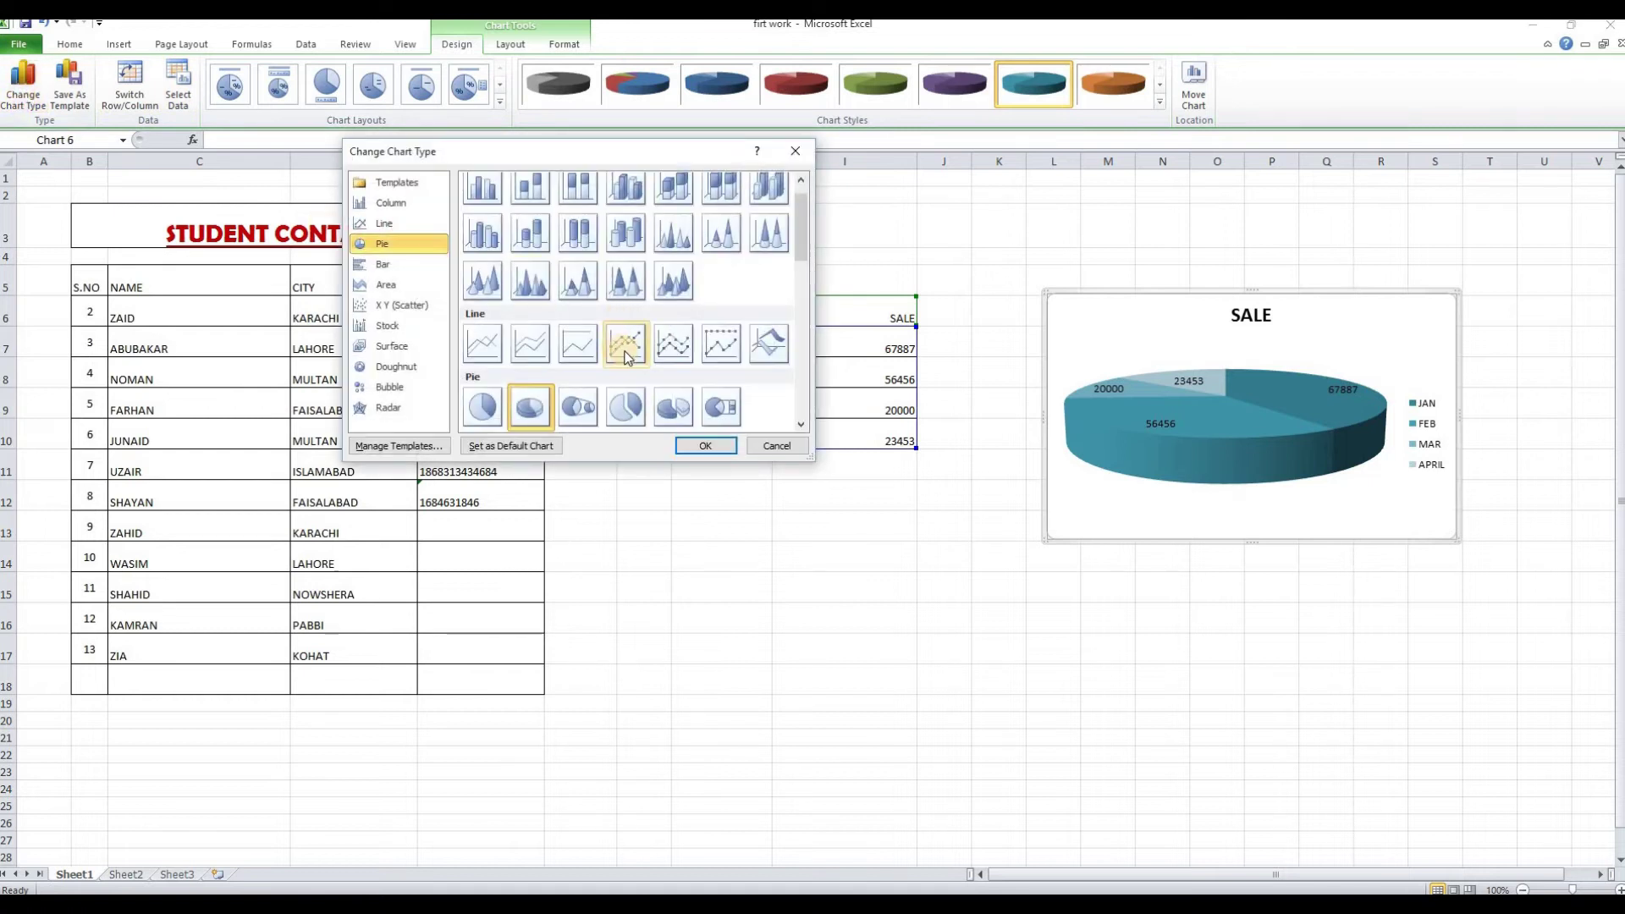
pyautogui.click(631, 351)
pyautogui.click(705, 445)
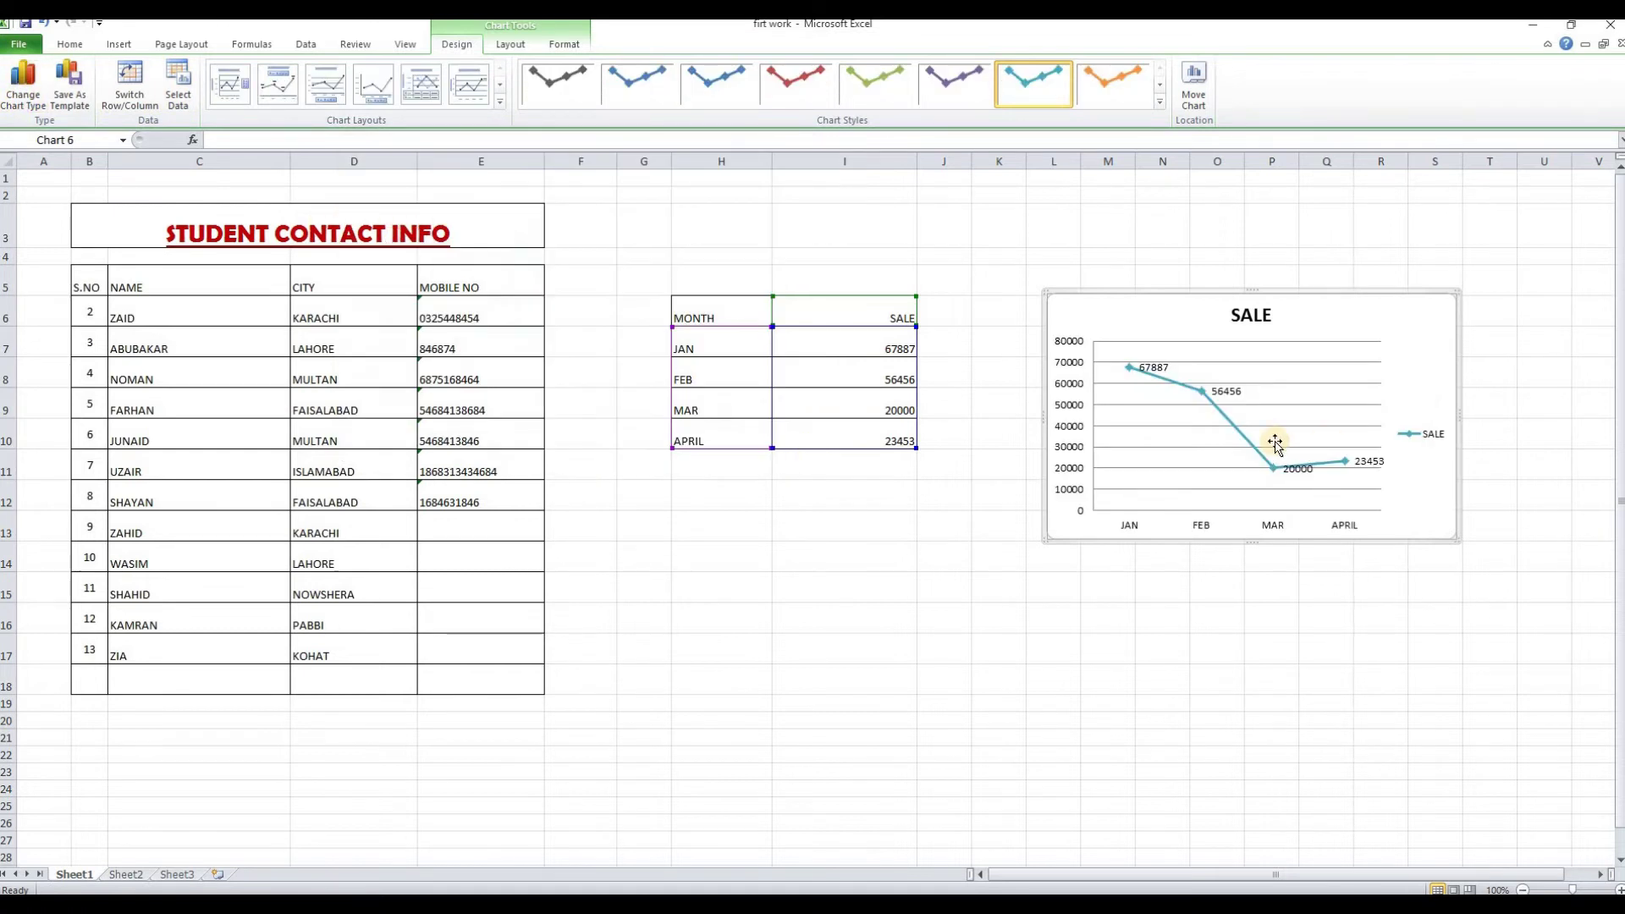
# Try a stock chart type, dismiss its data warning, then switch to 3-D cone columns
pyautogui.click(24, 100)
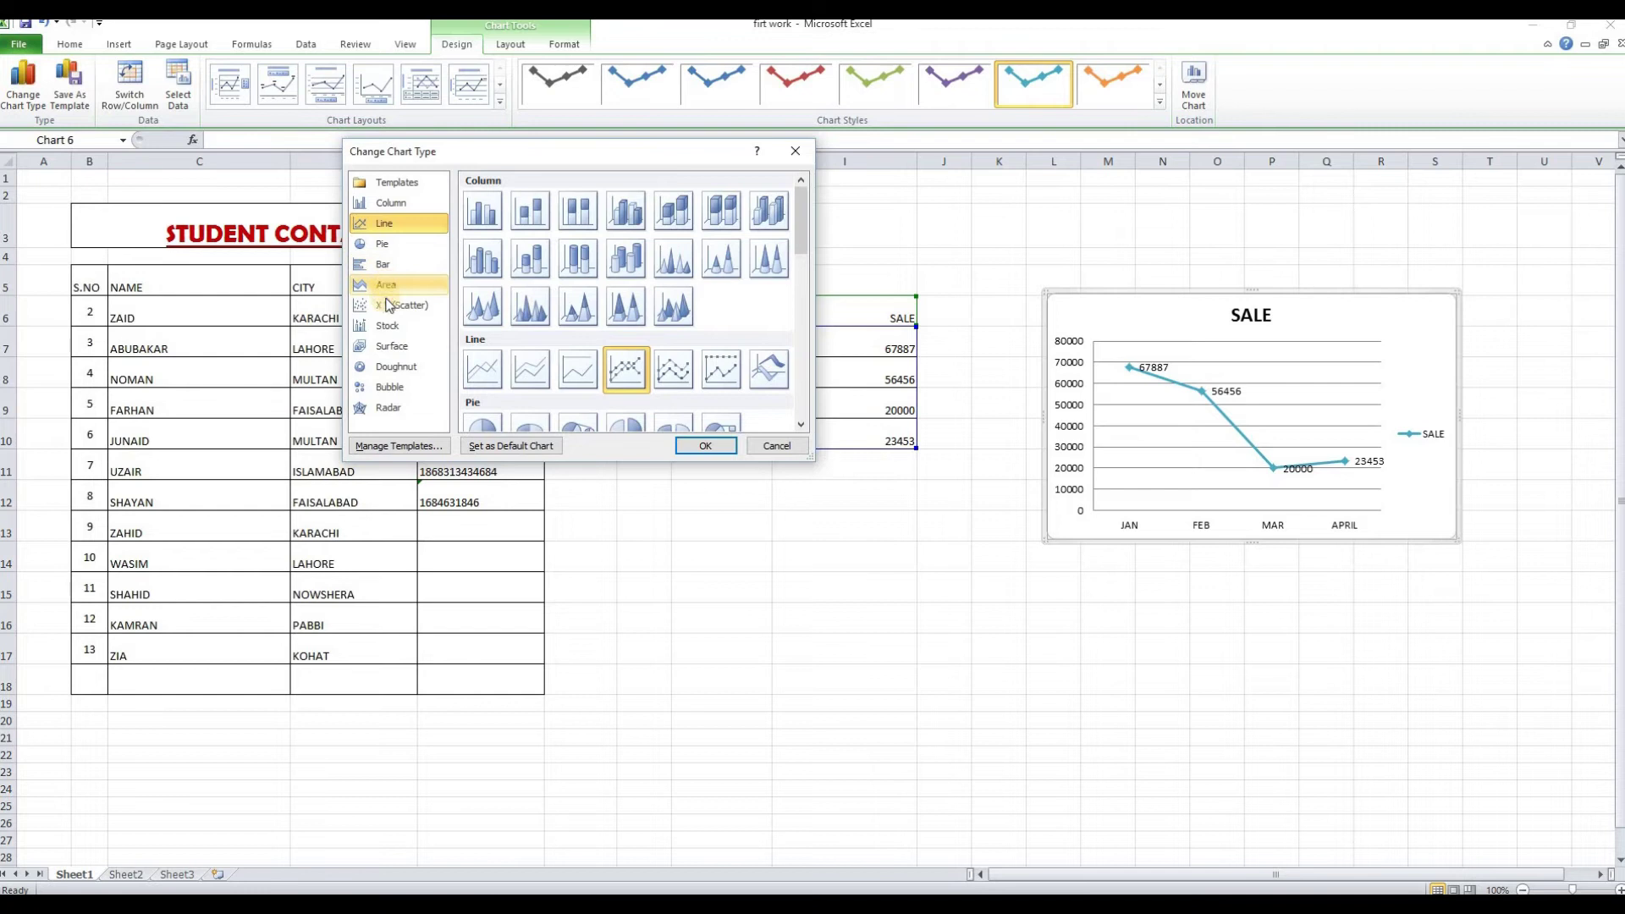
pyautogui.click(388, 328)
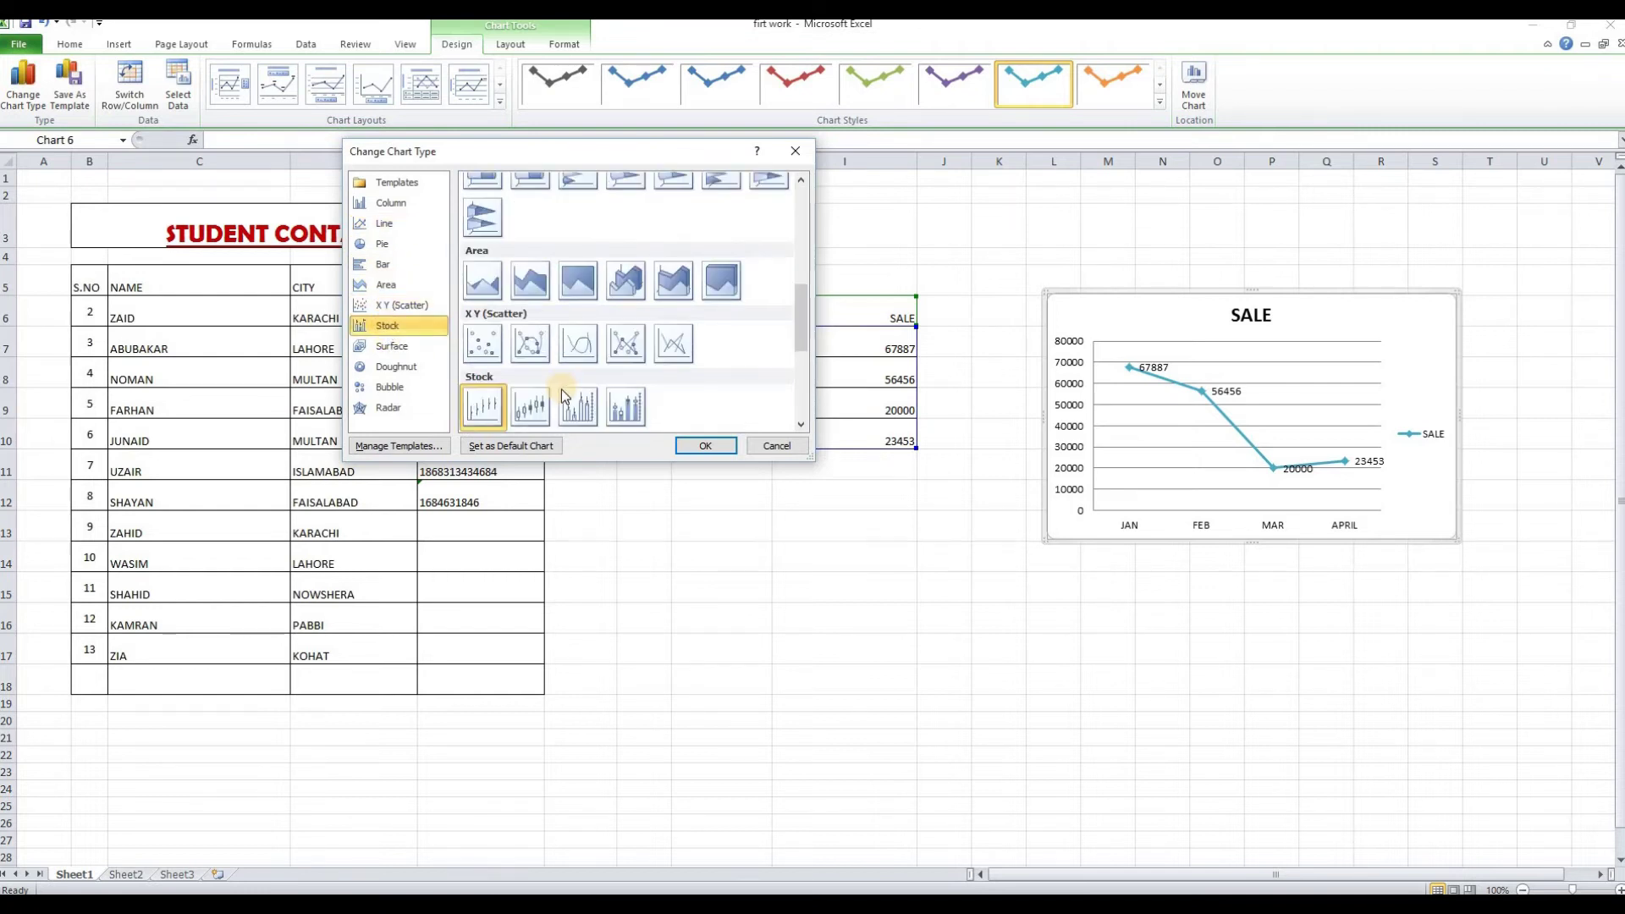
pyautogui.click(526, 409)
pyautogui.click(706, 446)
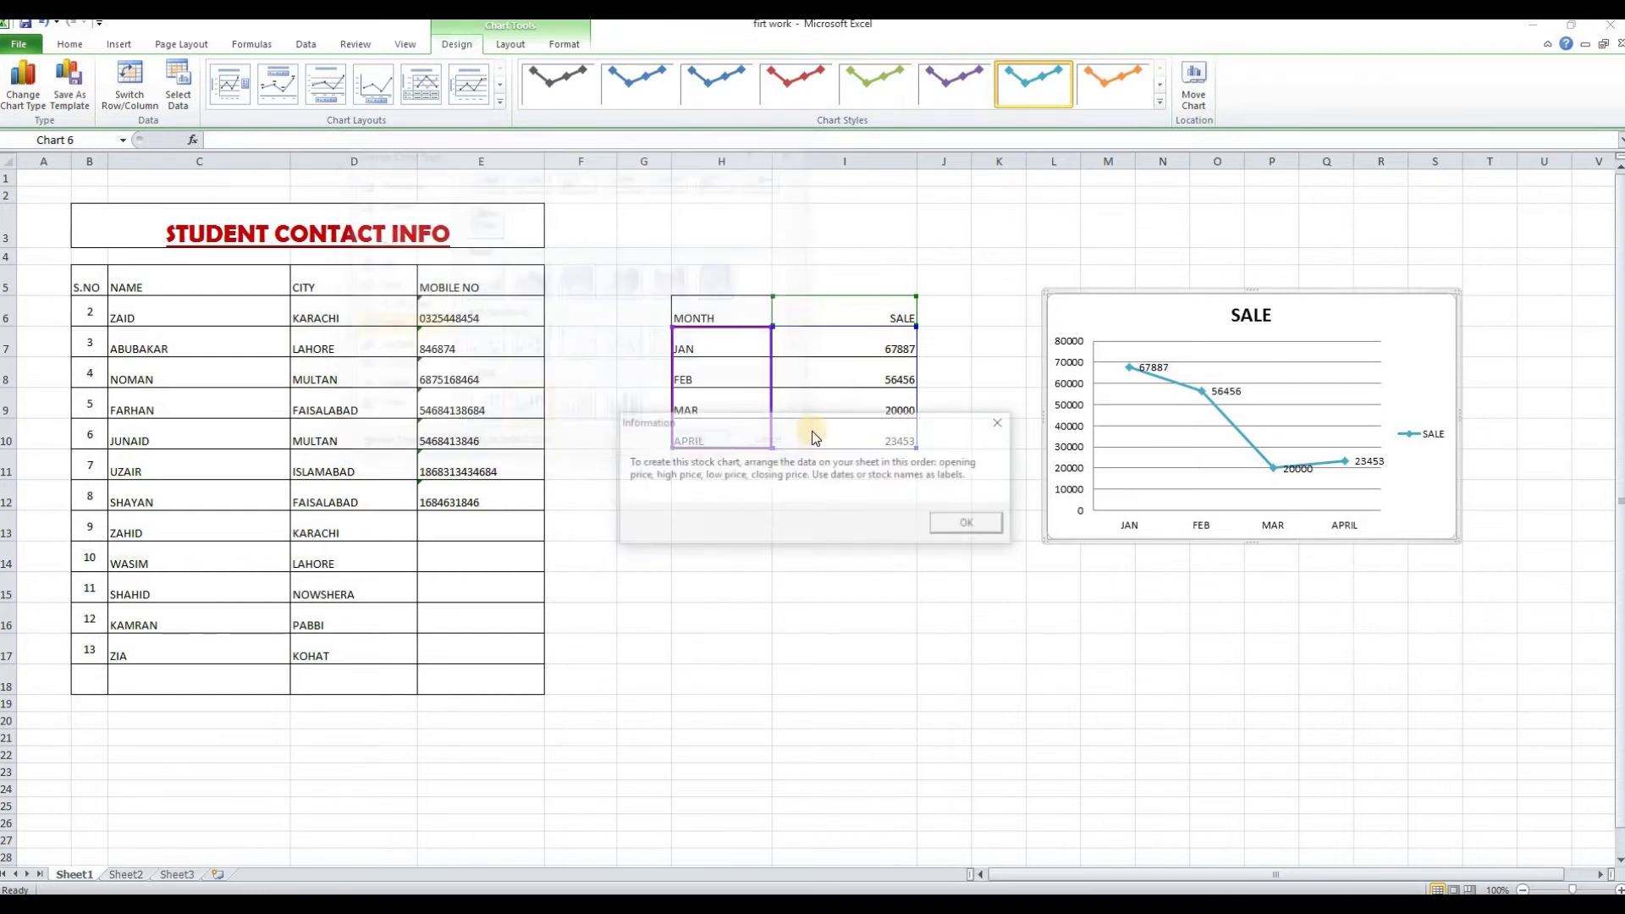
pyautogui.click(970, 524)
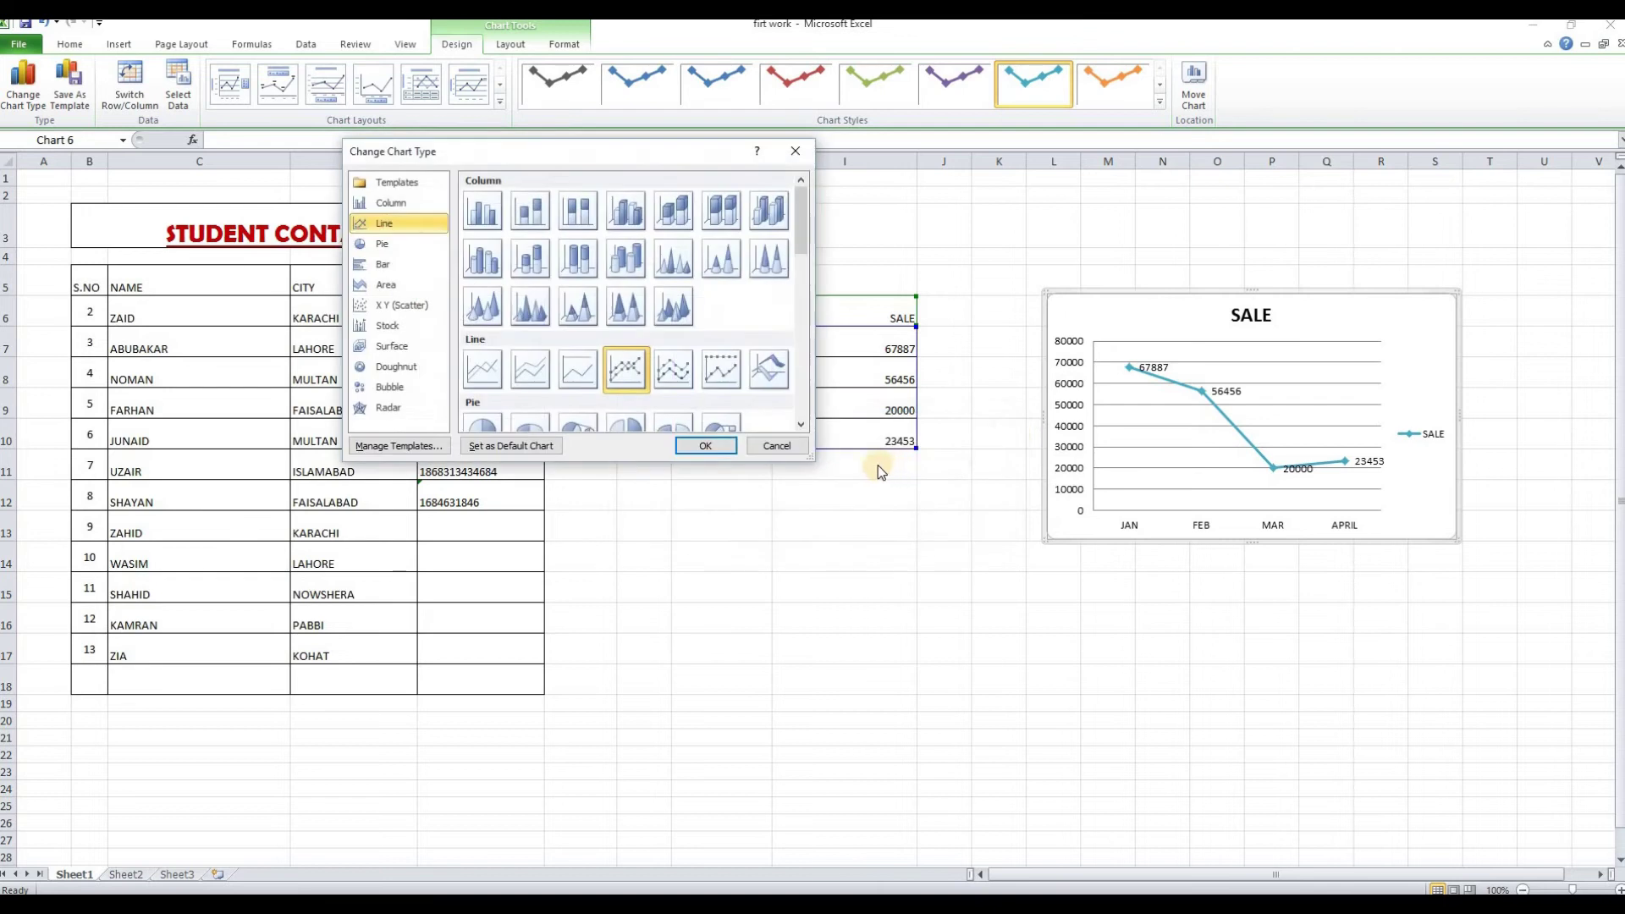
pyautogui.click(579, 306)
pyautogui.press('Return')
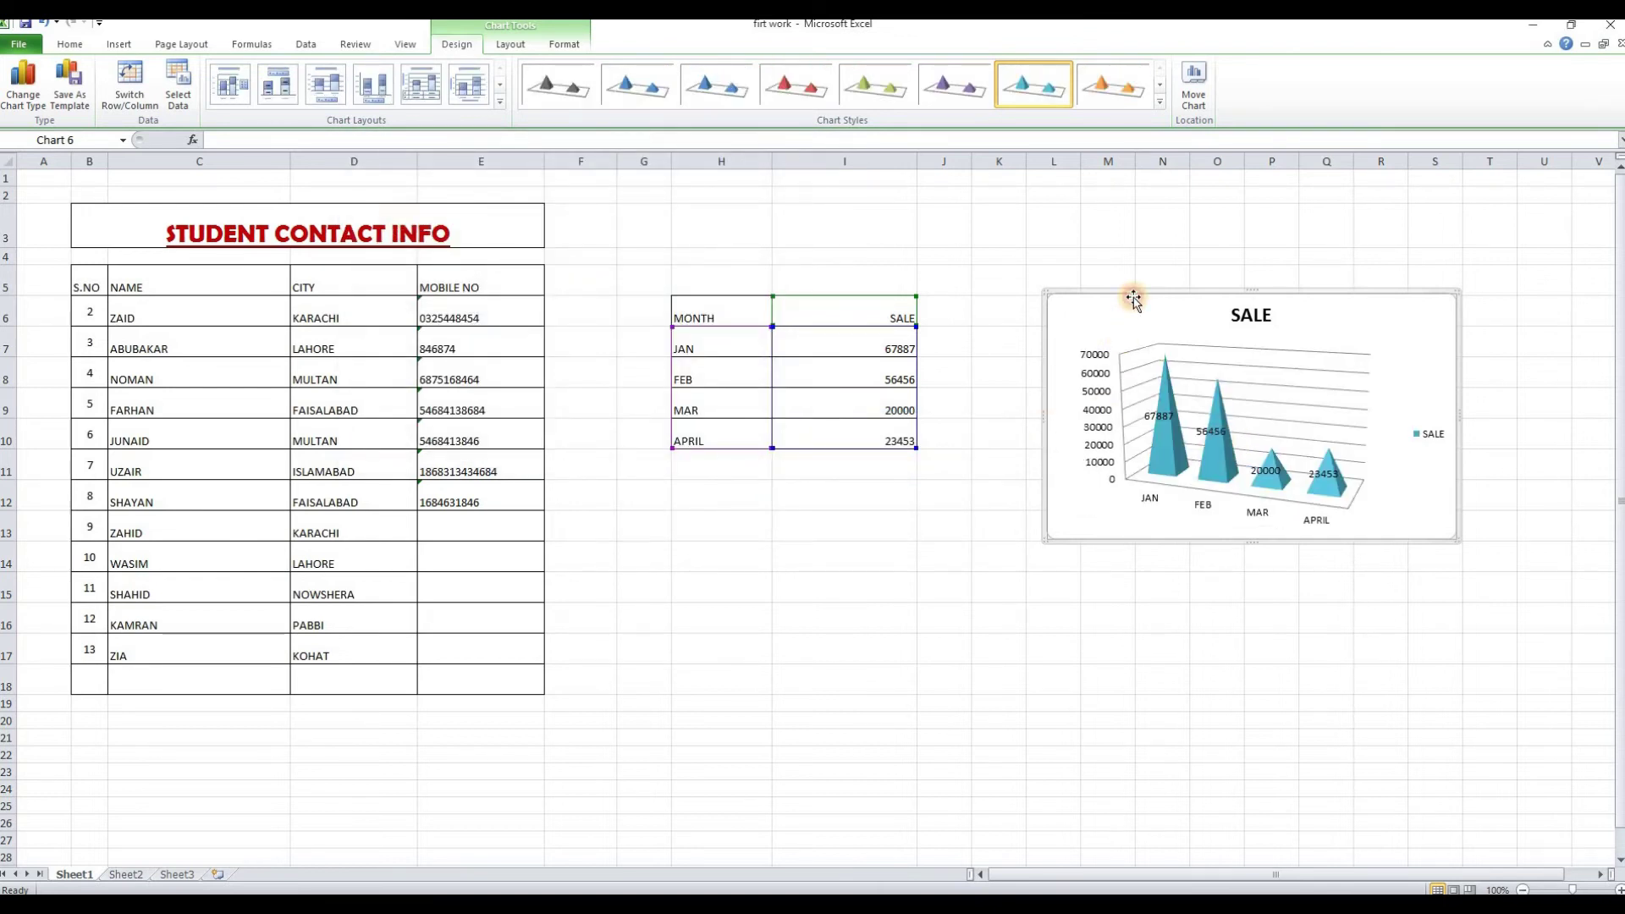
# Delete the chart and select columns H and I
pyautogui.press('Delete')
pyautogui.click(838, 493)
pyautogui.moveTo(717, 161); pyautogui.dragTo(809, 163)
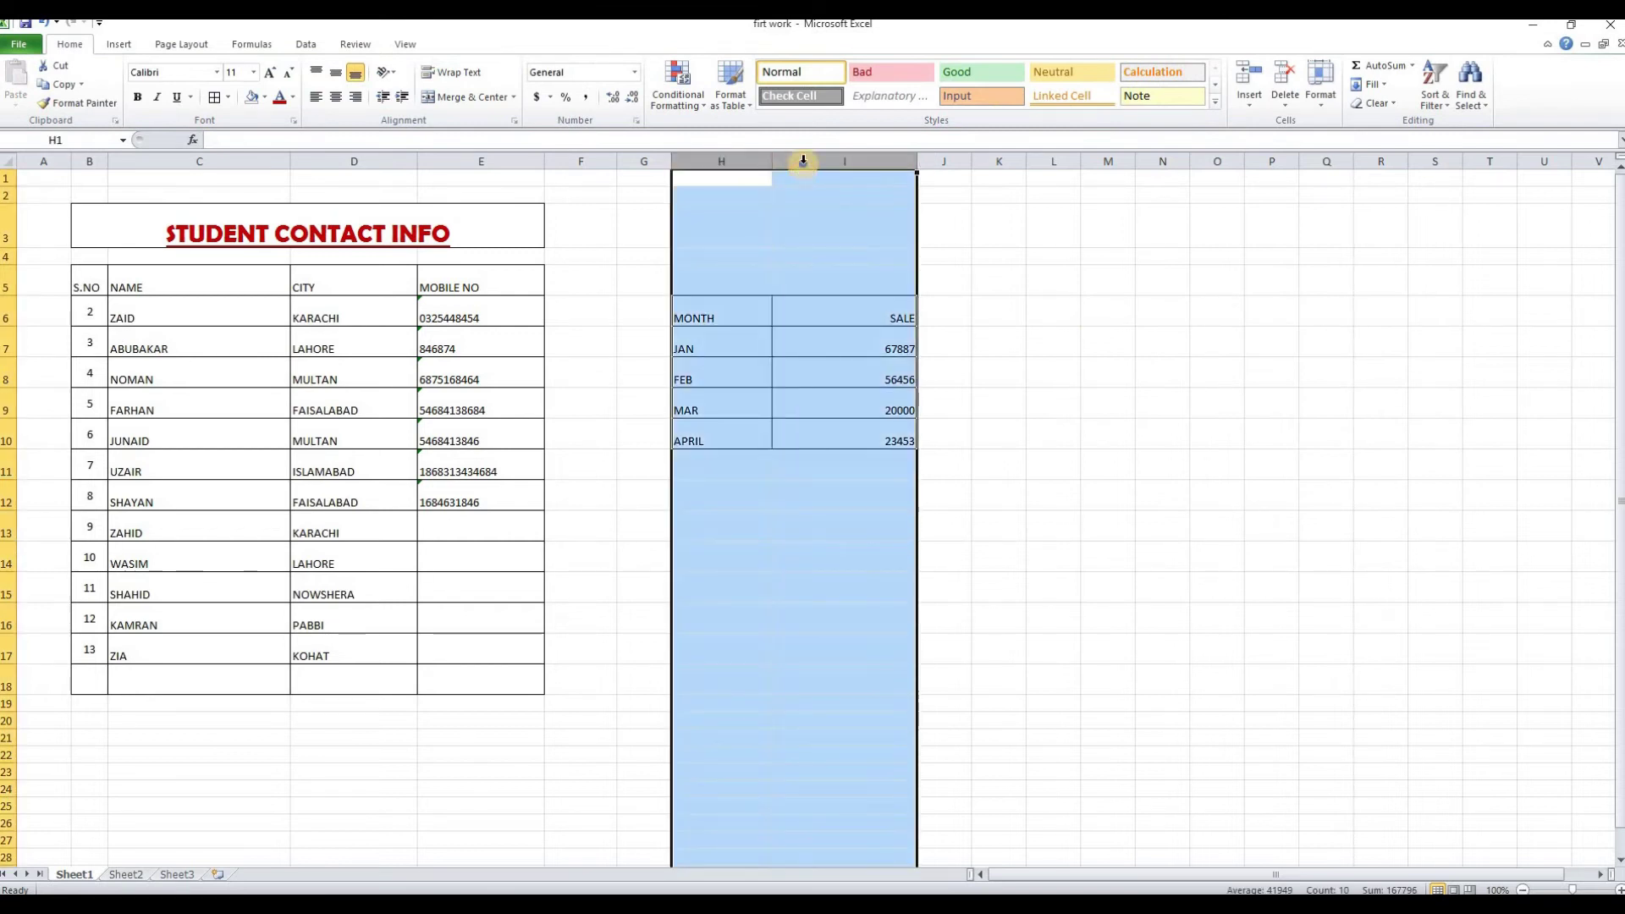
# Delete columns H and I, then select cells G13 and E13
pyautogui.rightClick(806, 165)
pyautogui.click(847, 294)
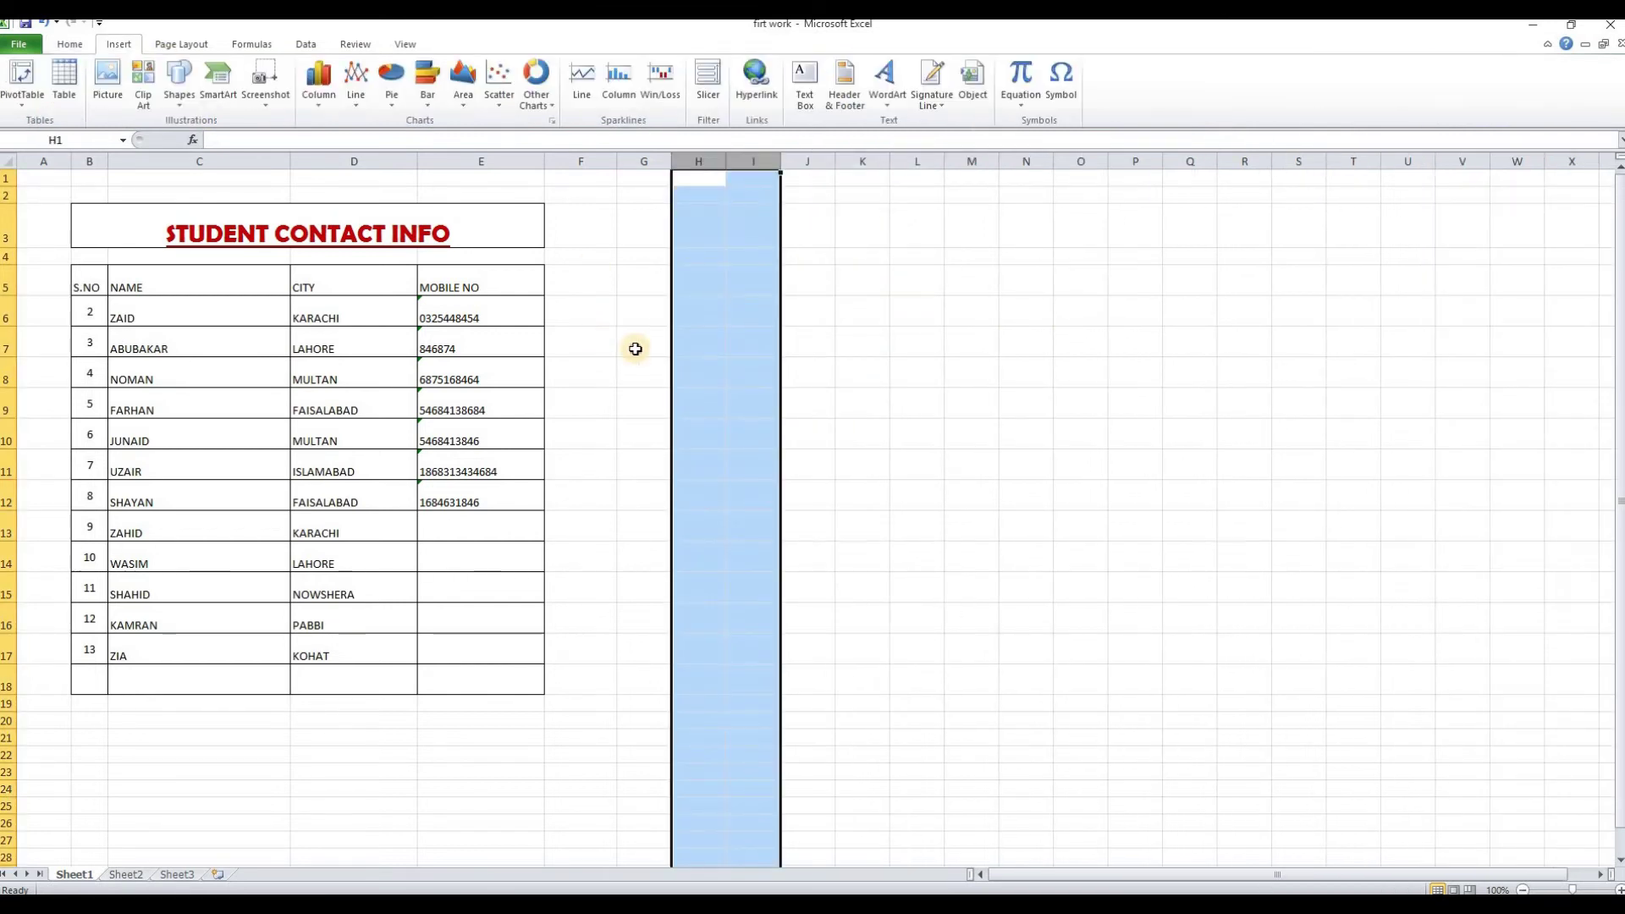
pyautogui.click(637, 344)
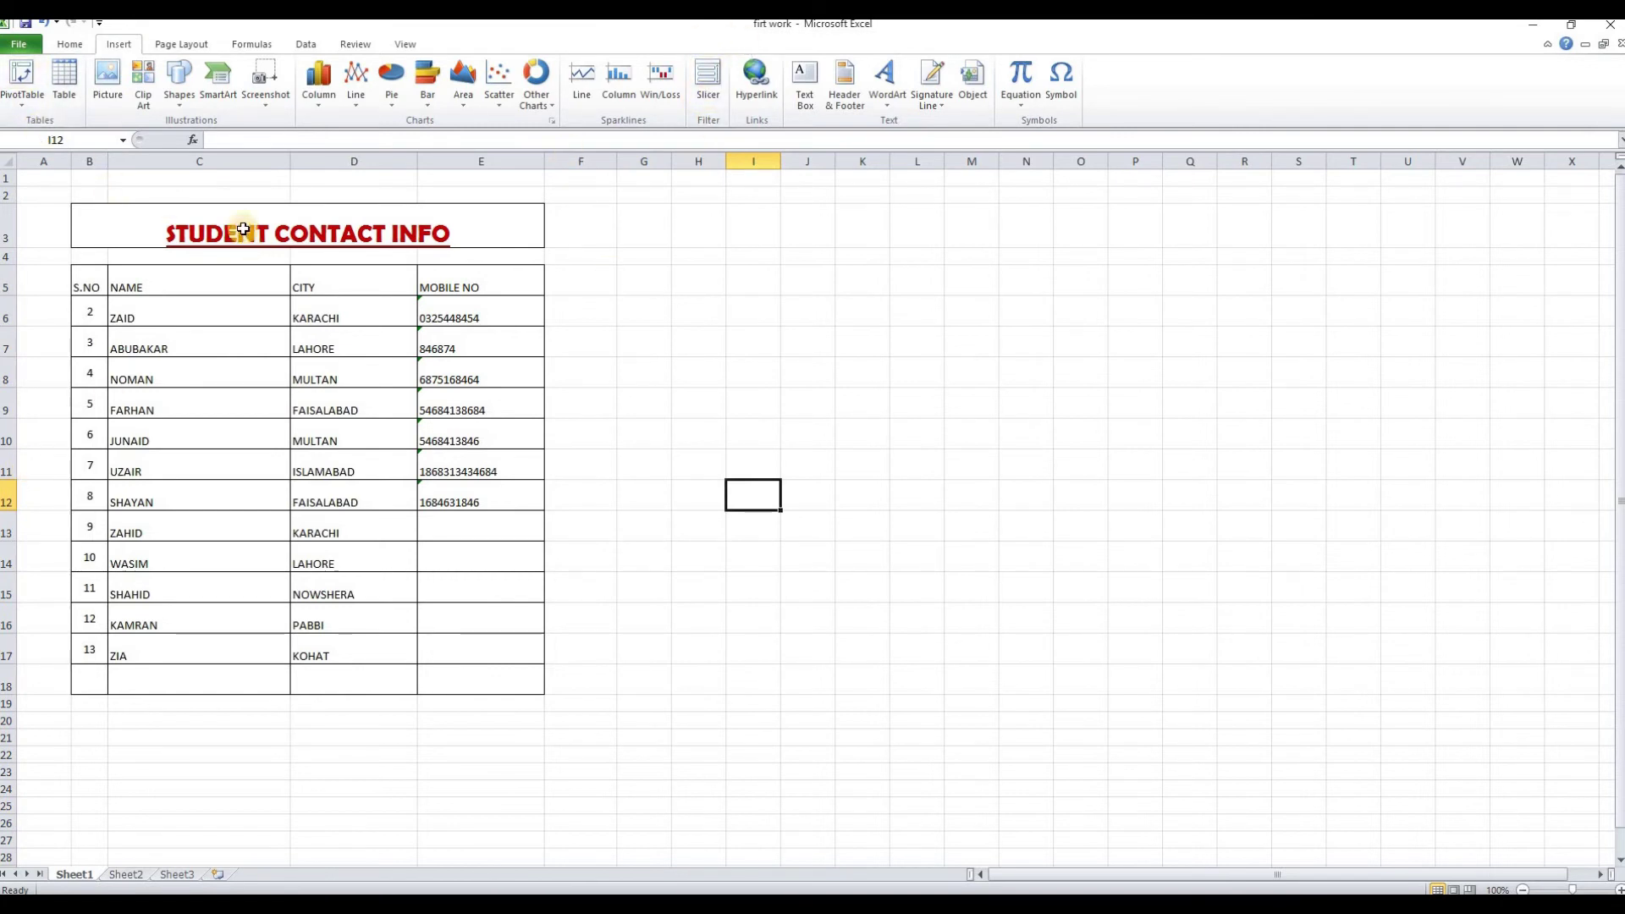
pyautogui.press('Down')
pyautogui.press('Down')
pyautogui.press('Down')
pyautogui.press('Down')
pyautogui.press('Down')
pyautogui.press('Down')
pyautogui.click(630, 527)
pyautogui.click(494, 528)
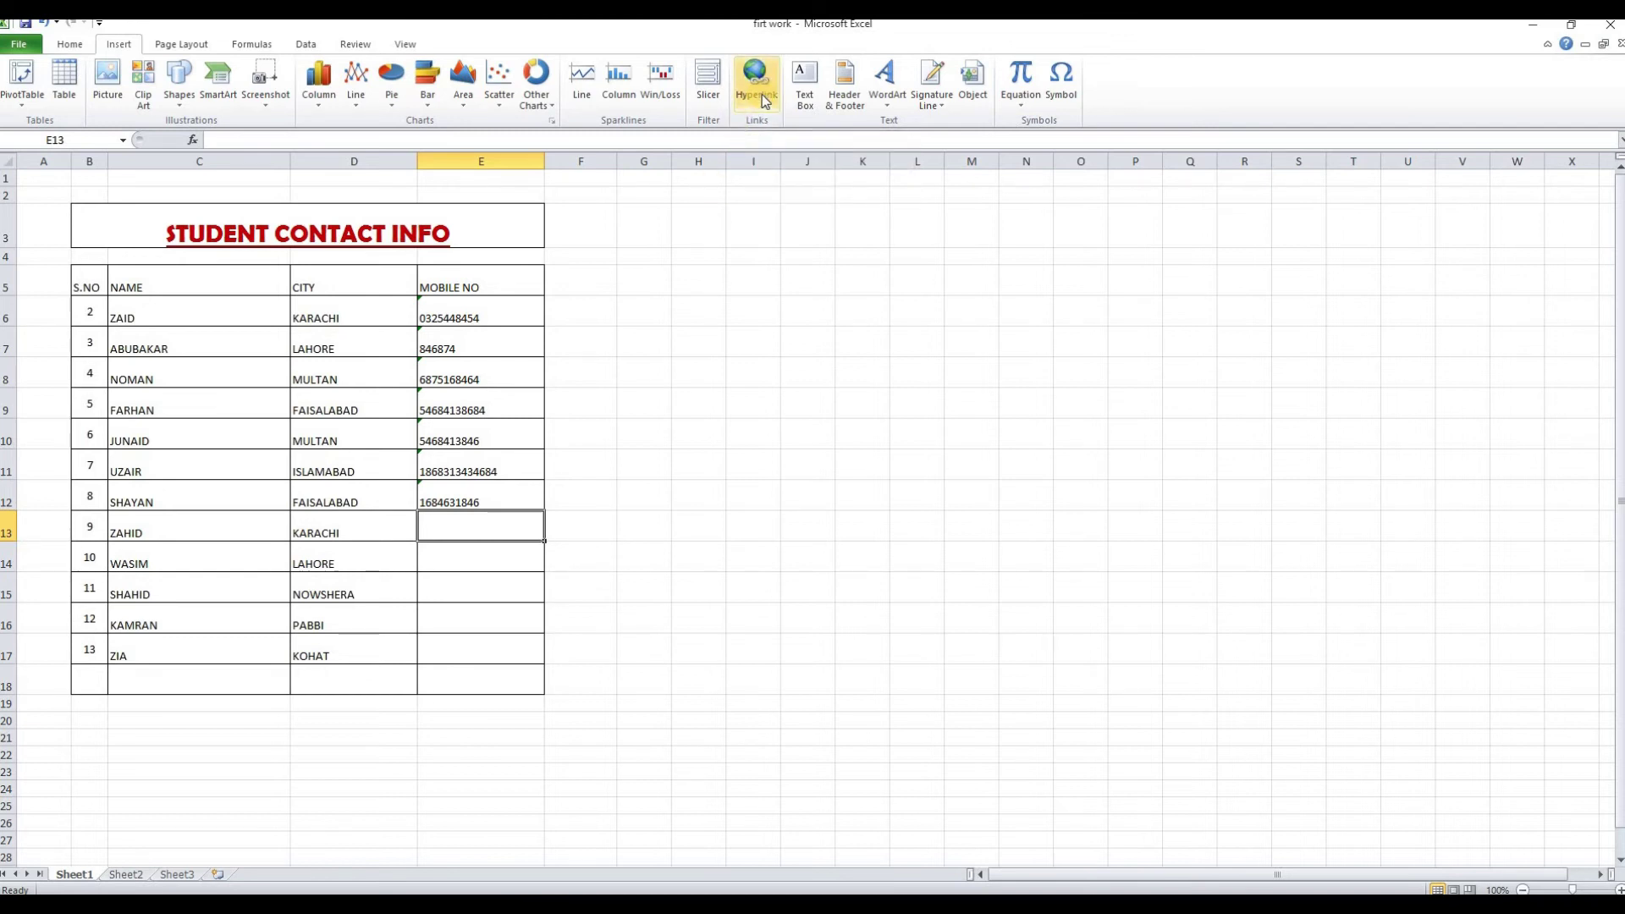
# Draw a text box right of the contact table, then delete it empty
pyautogui.click(804, 85)
pyautogui.moveTo(789, 277); pyautogui.dragTo(1167, 545)
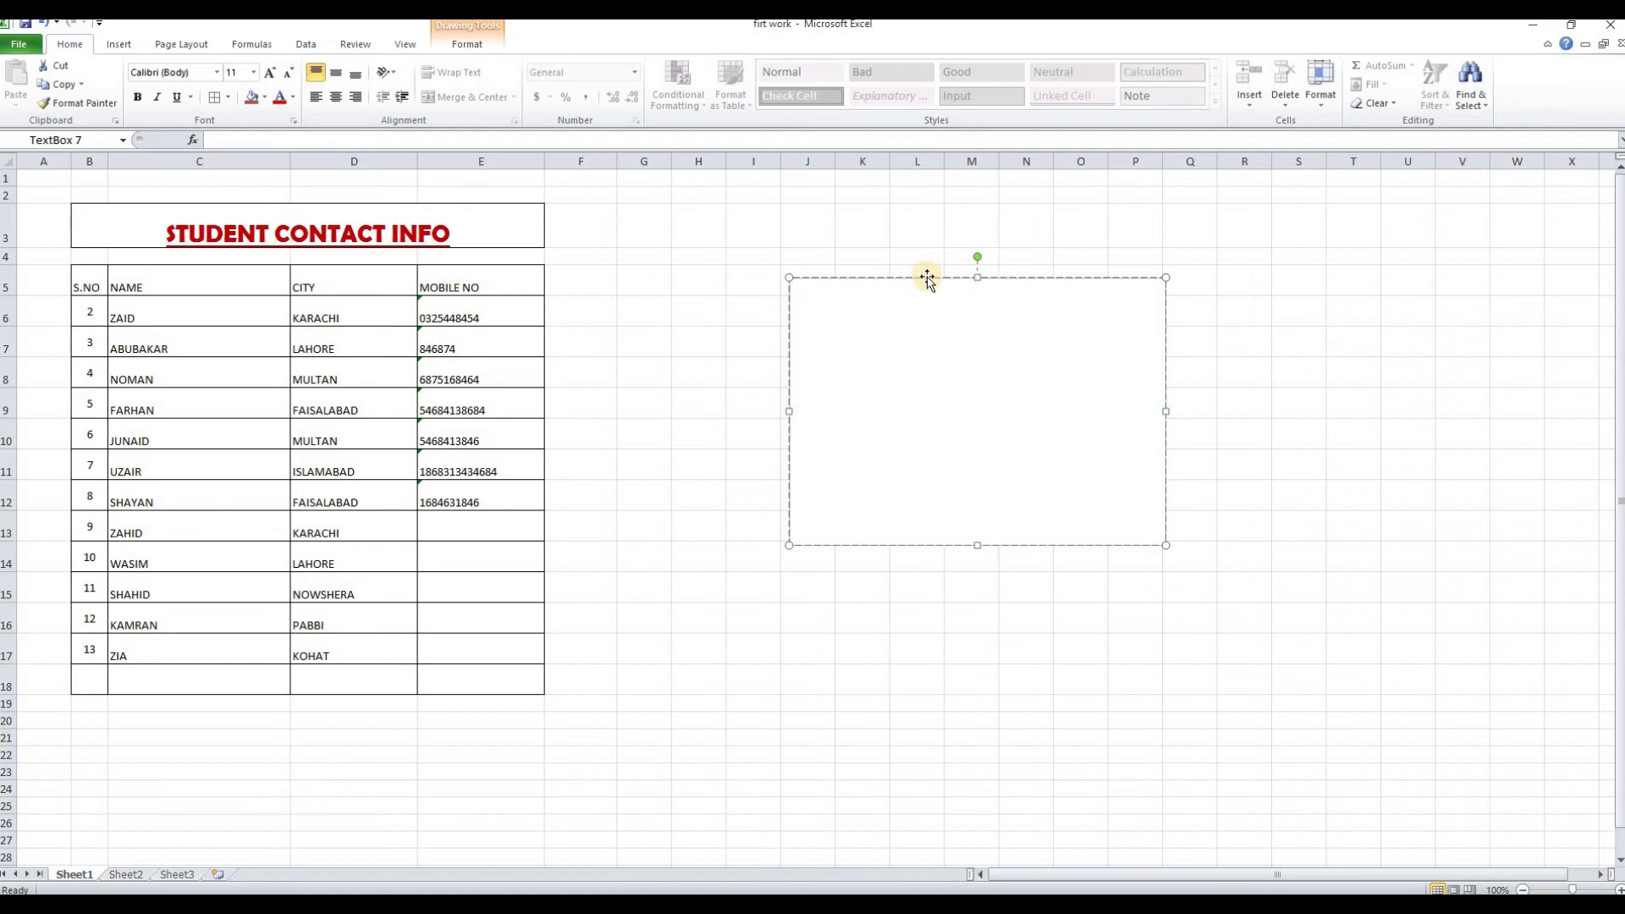
pyautogui.press('Delete')
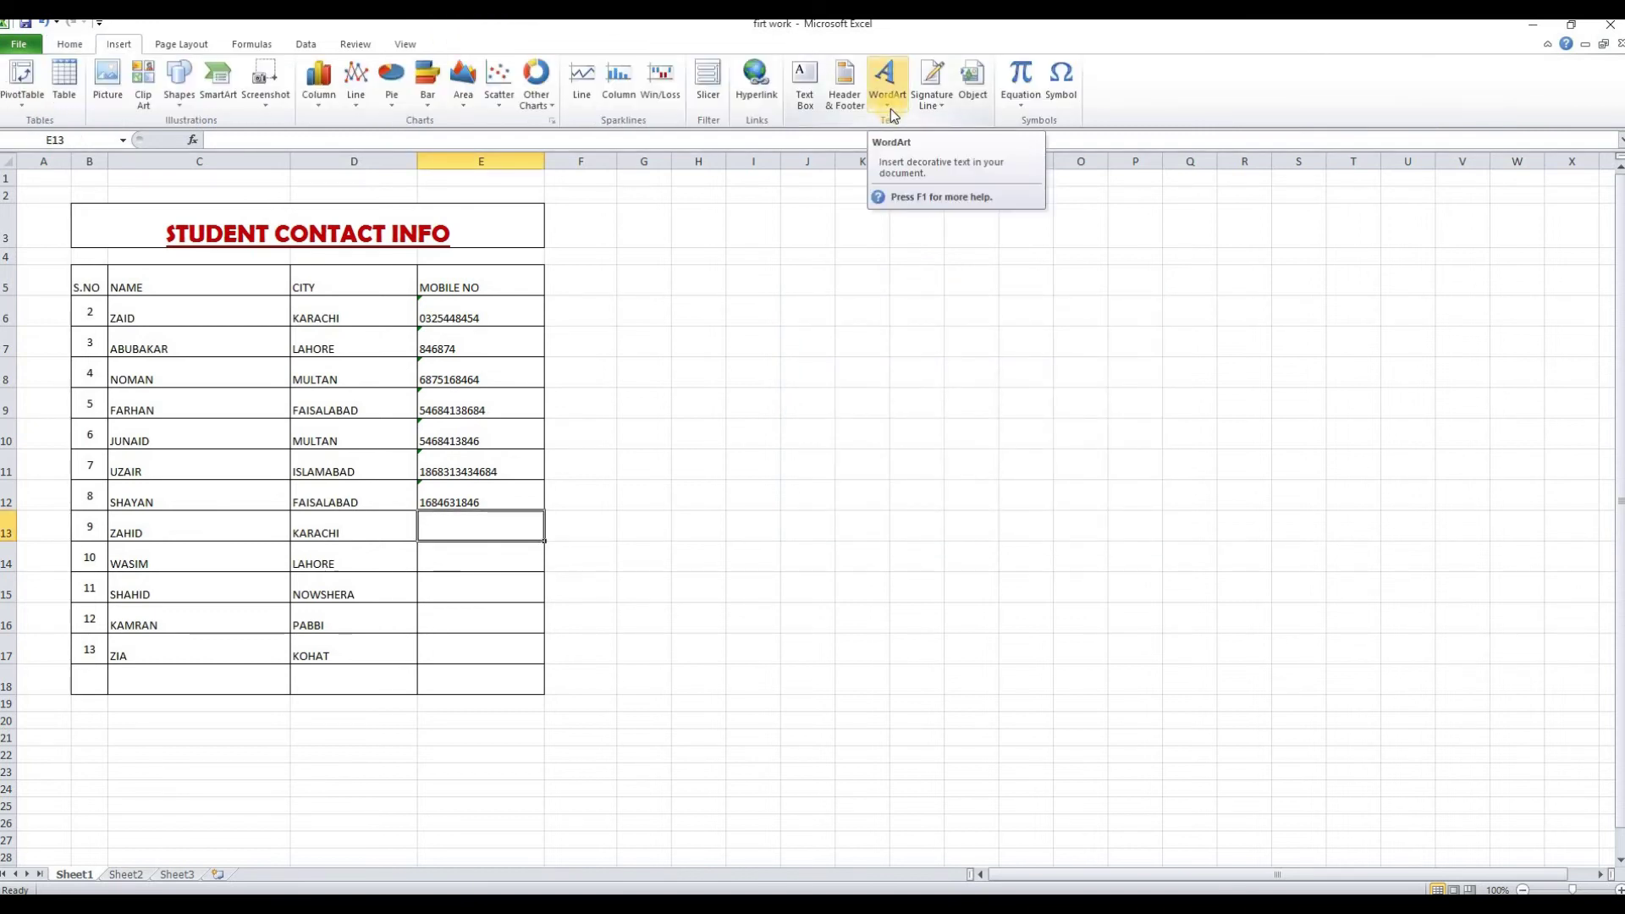
# Insert outlined-style WordArt reading 'Student Contact Info' and select the word Student
pyautogui.click(891, 109)
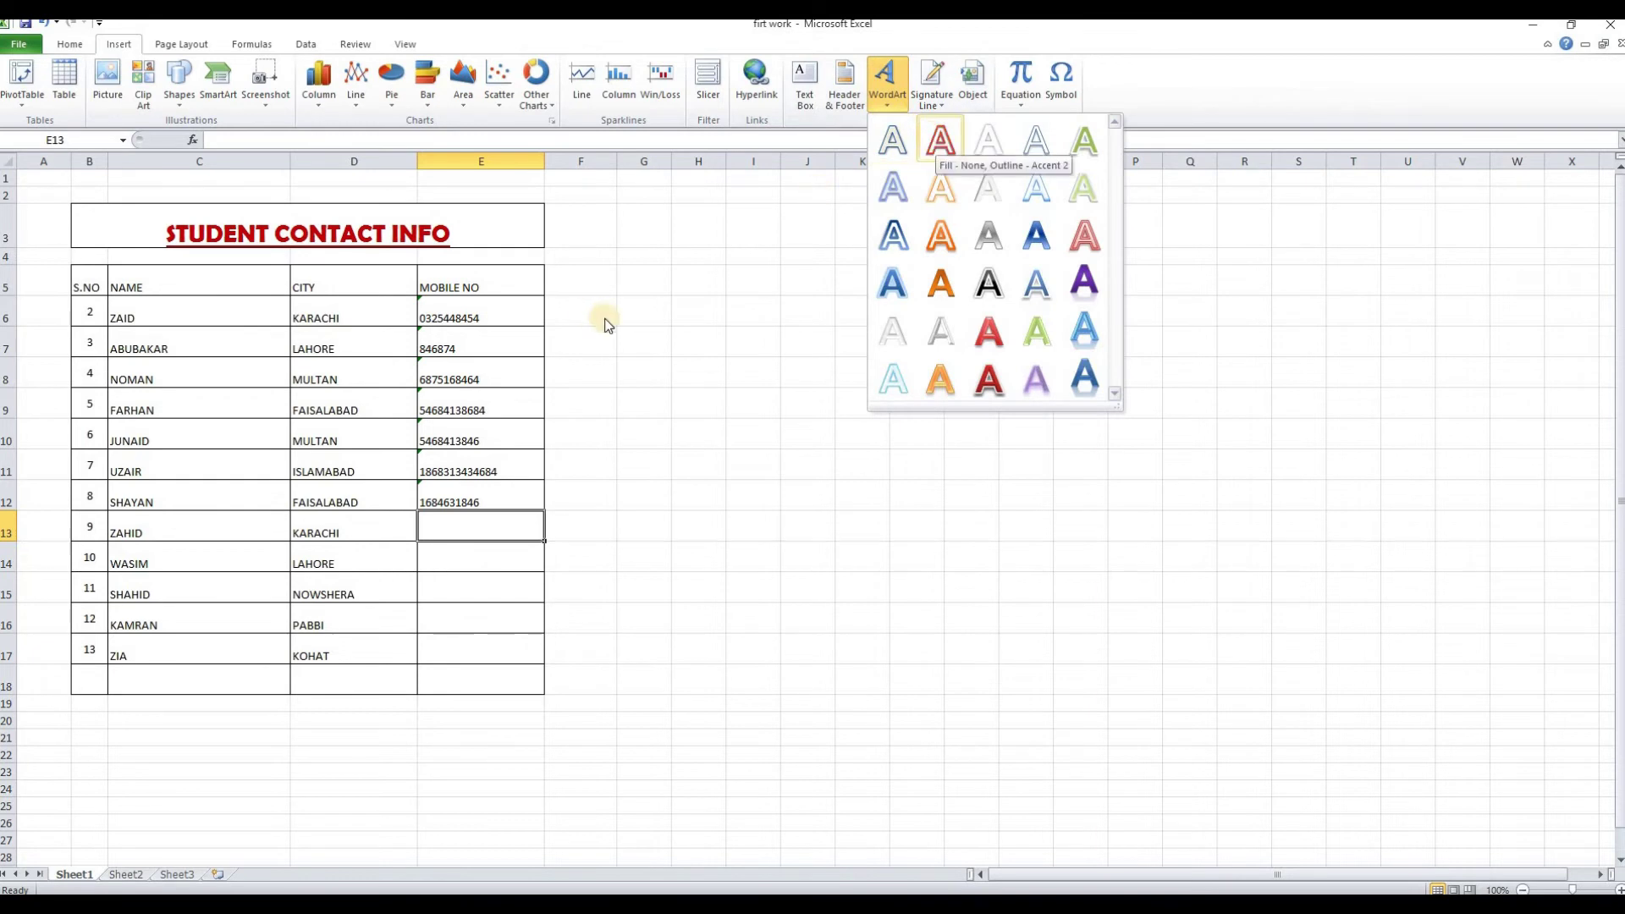
pyautogui.click(938, 141)
pyautogui.click(693, 530)
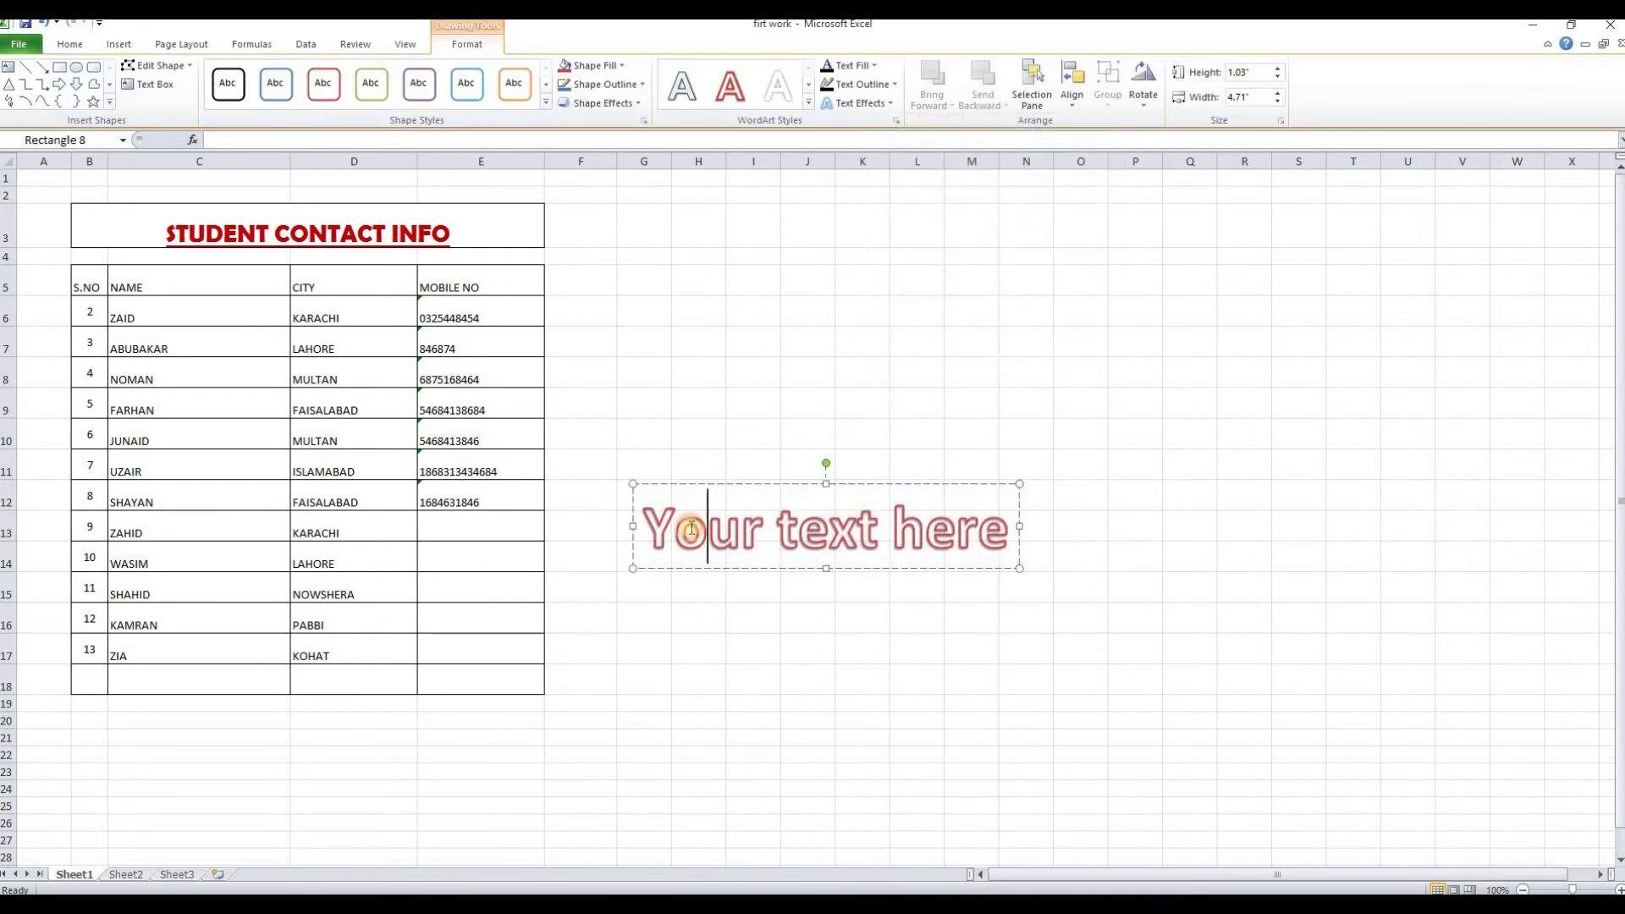
pyautogui.moveTo(647, 515); pyautogui.dragTo(979, 552)
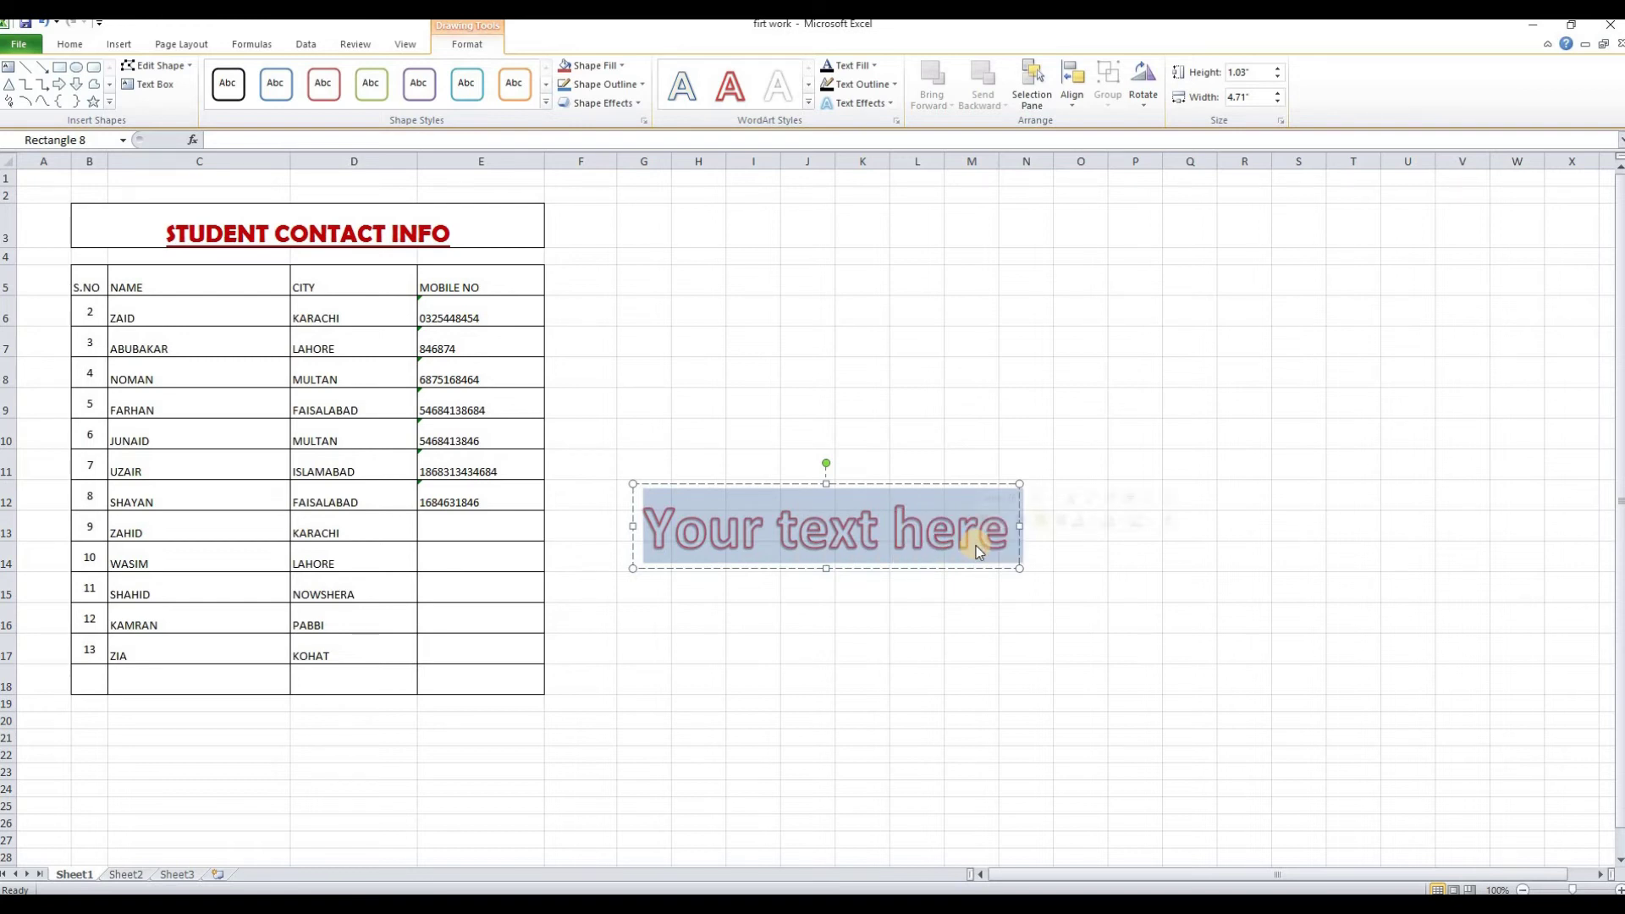
pyautogui.write('Student Contact In')
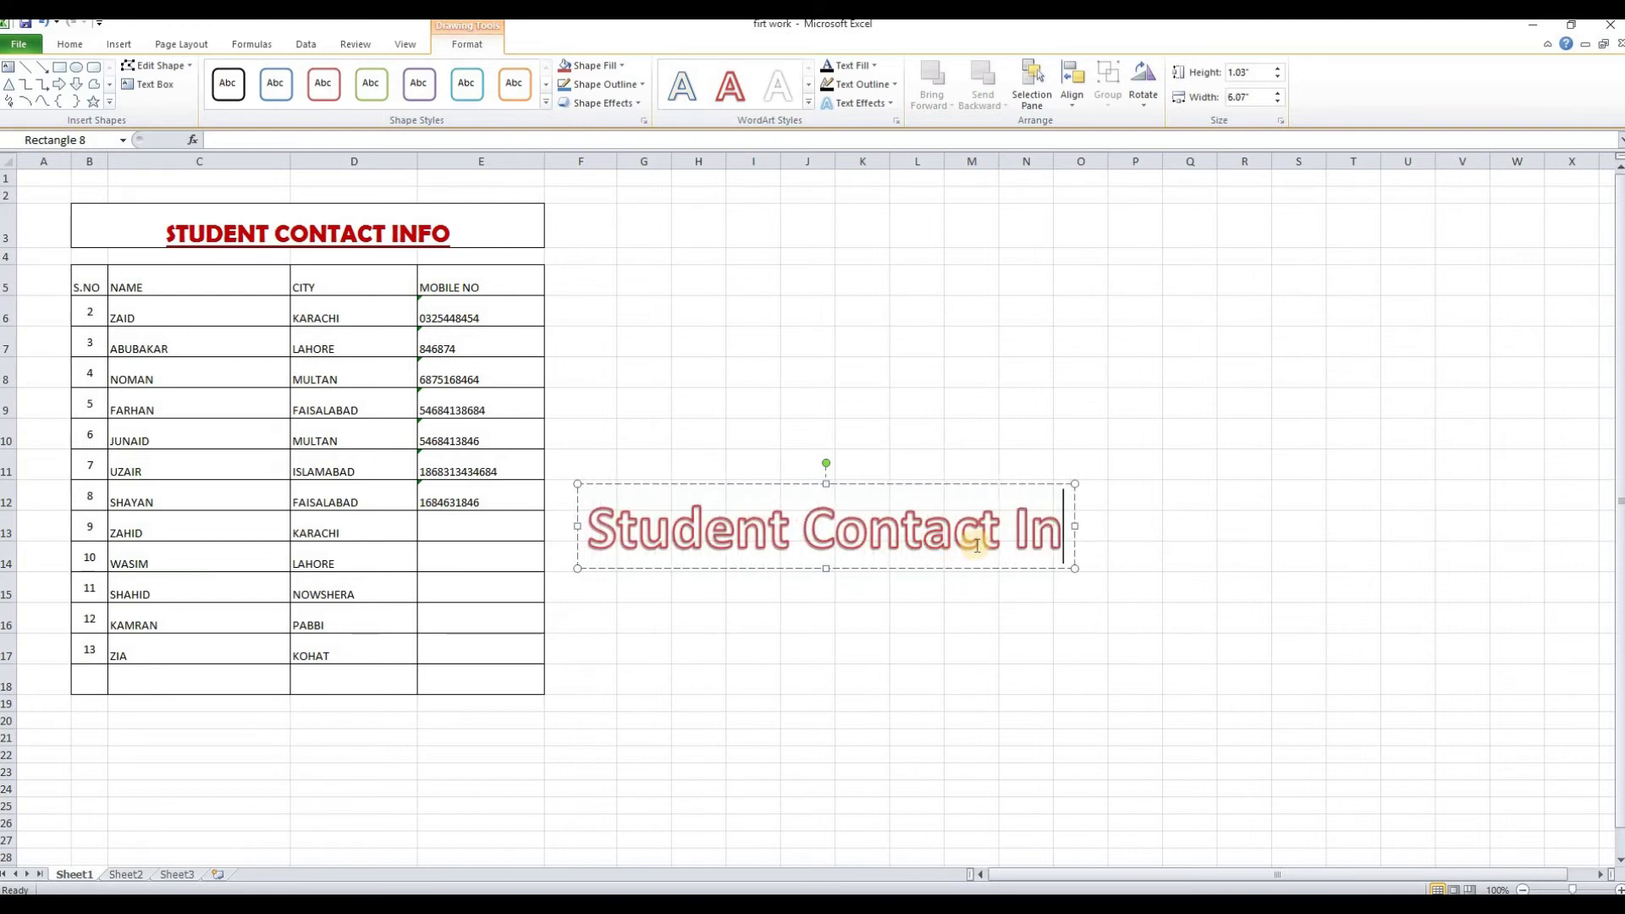
pyautogui.write('fo')
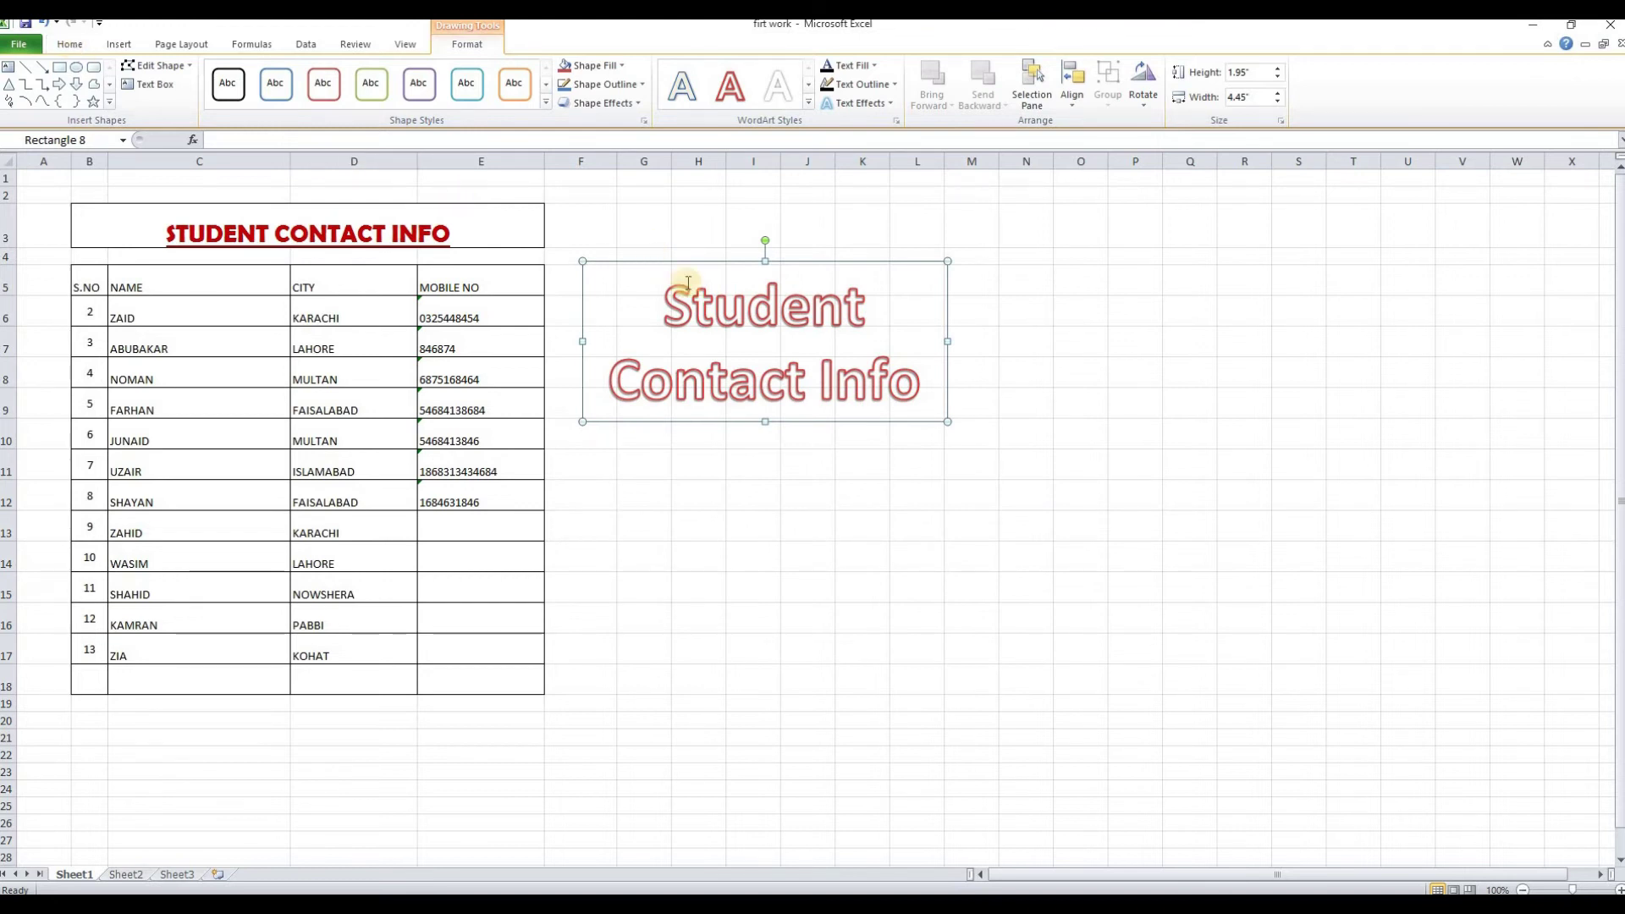
pyautogui.click(118, 44)
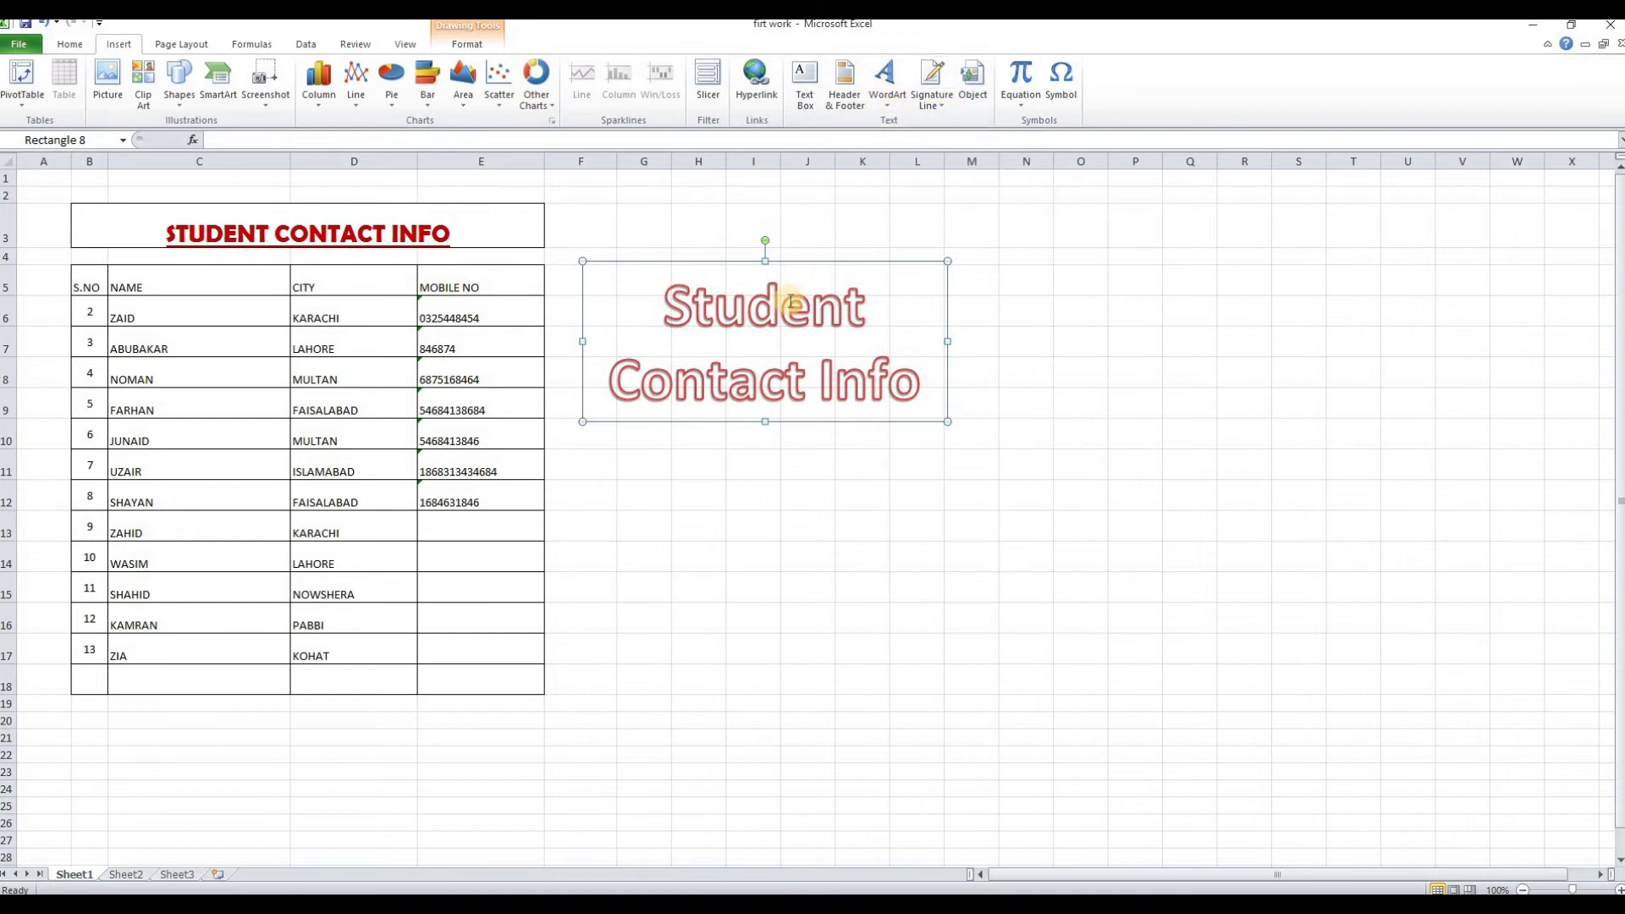
pyautogui.doubleClick(749, 282)
# Make the word Student blue and the words Contact Info red with WordArt styles
pyautogui.click(476, 47)
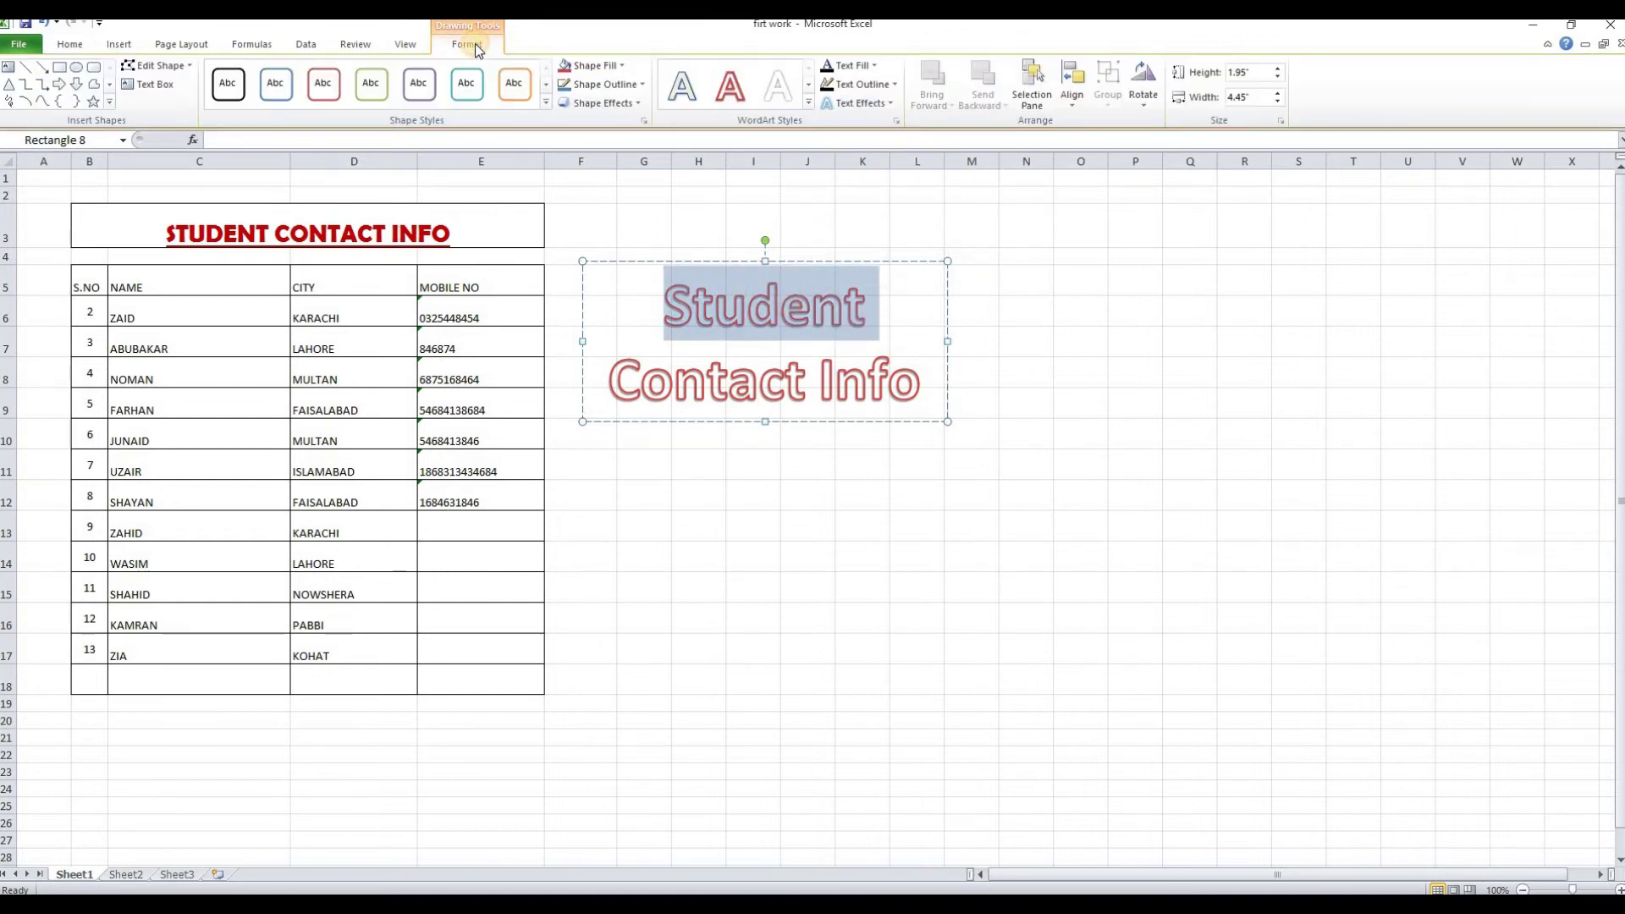
pyautogui.click(808, 103)
pyautogui.click(813, 195)
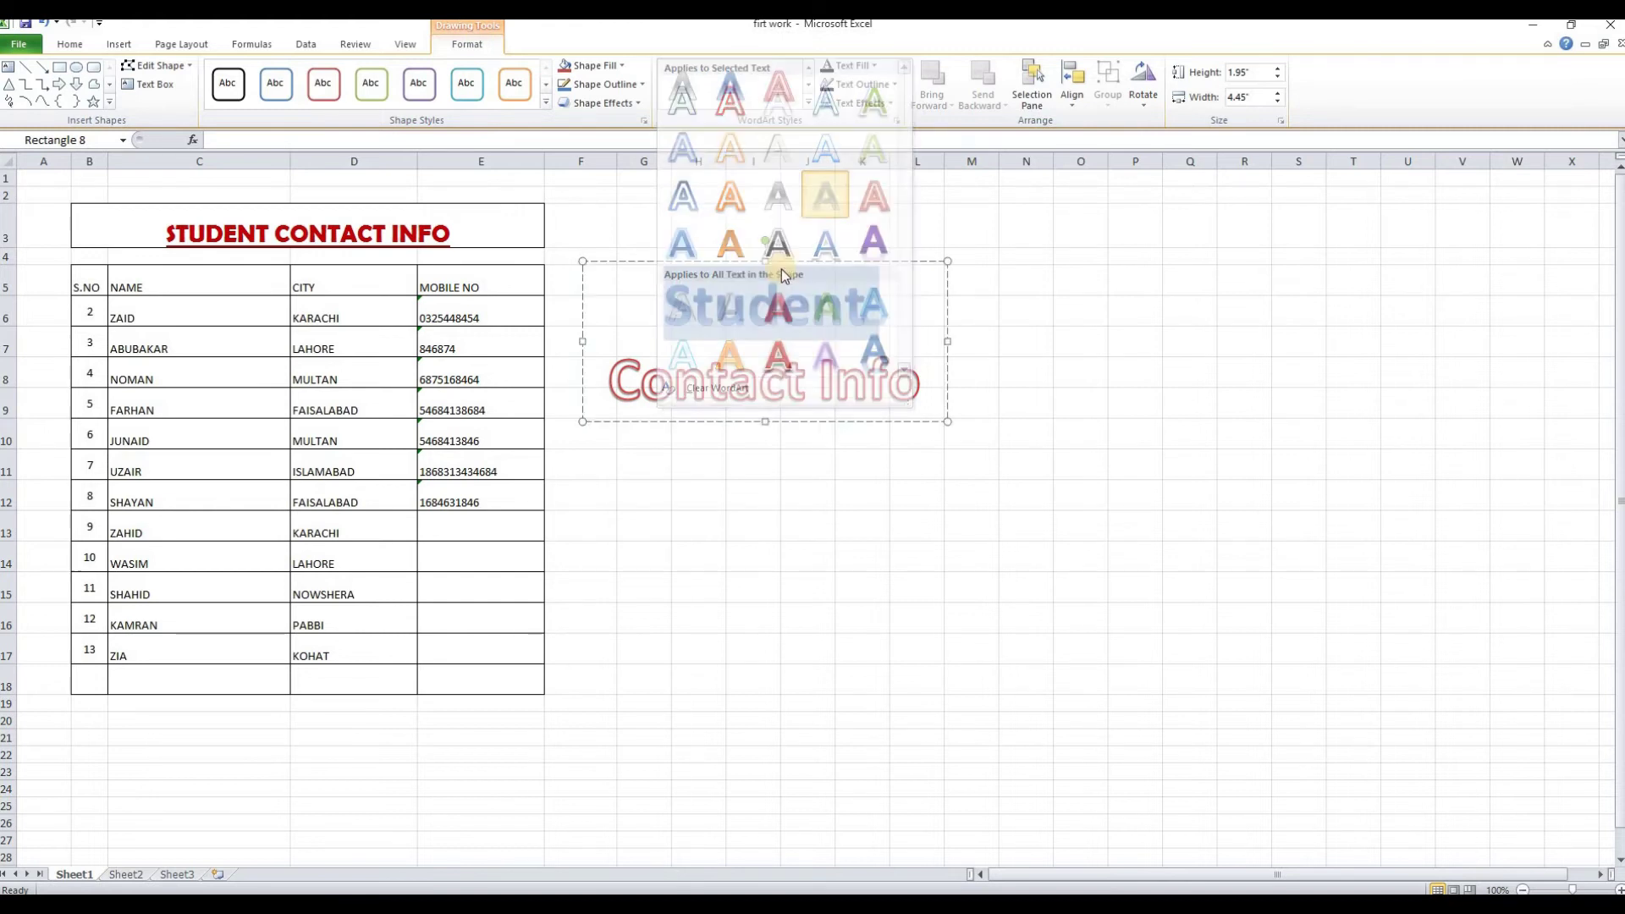
pyautogui.click(881, 374)
pyautogui.moveTo(931, 385); pyautogui.dragTo(625, 385)
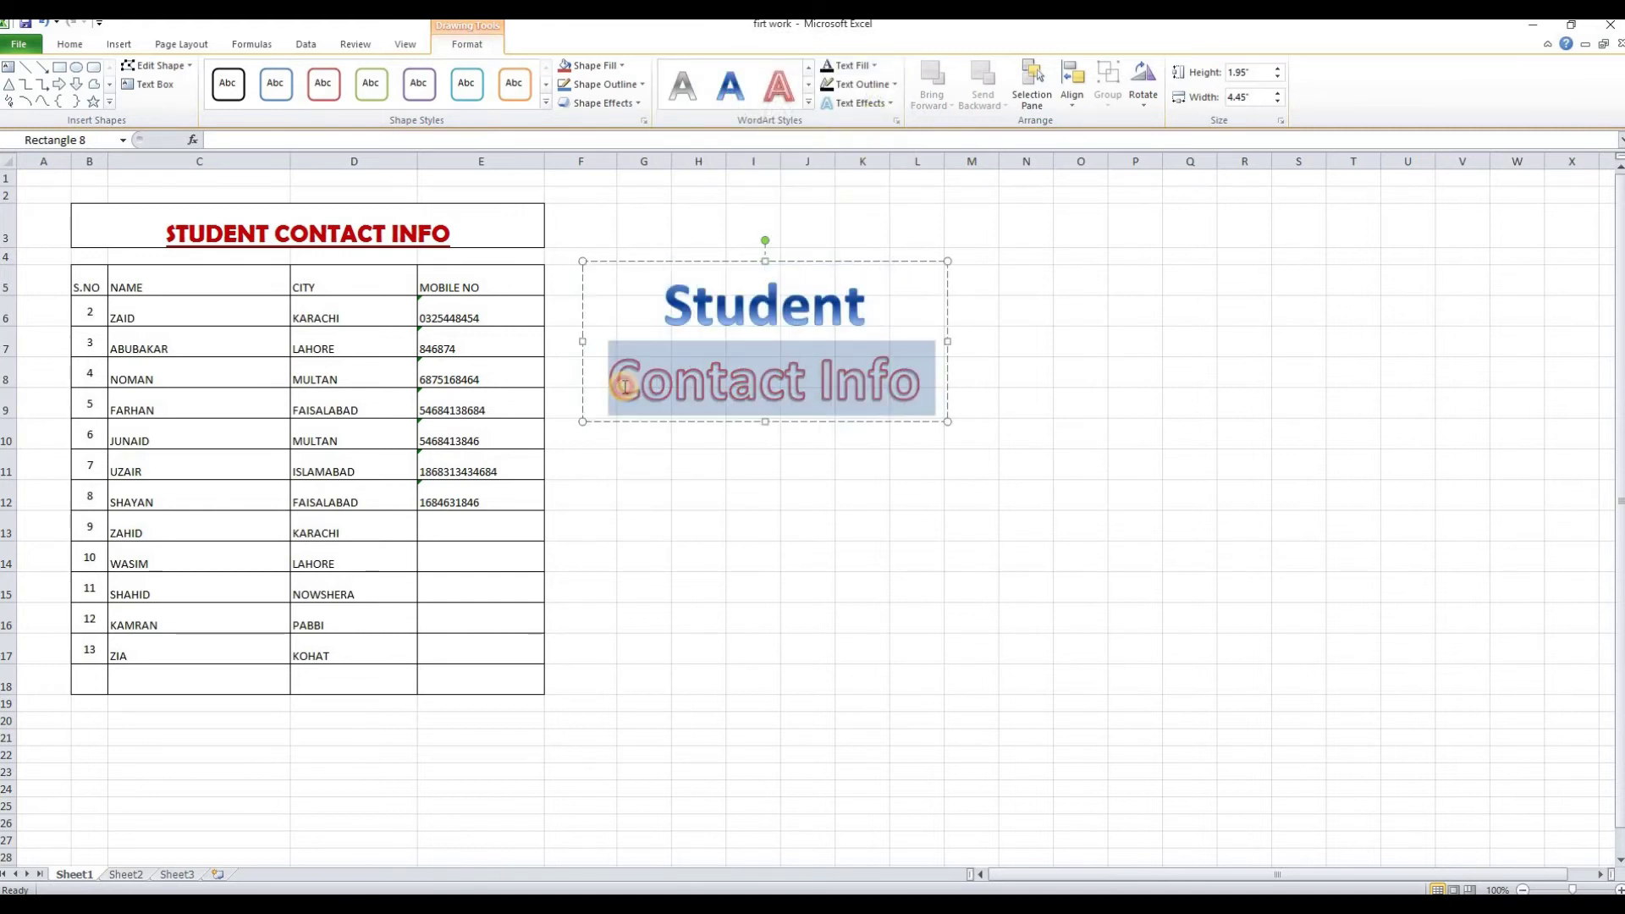
pyautogui.click(808, 101)
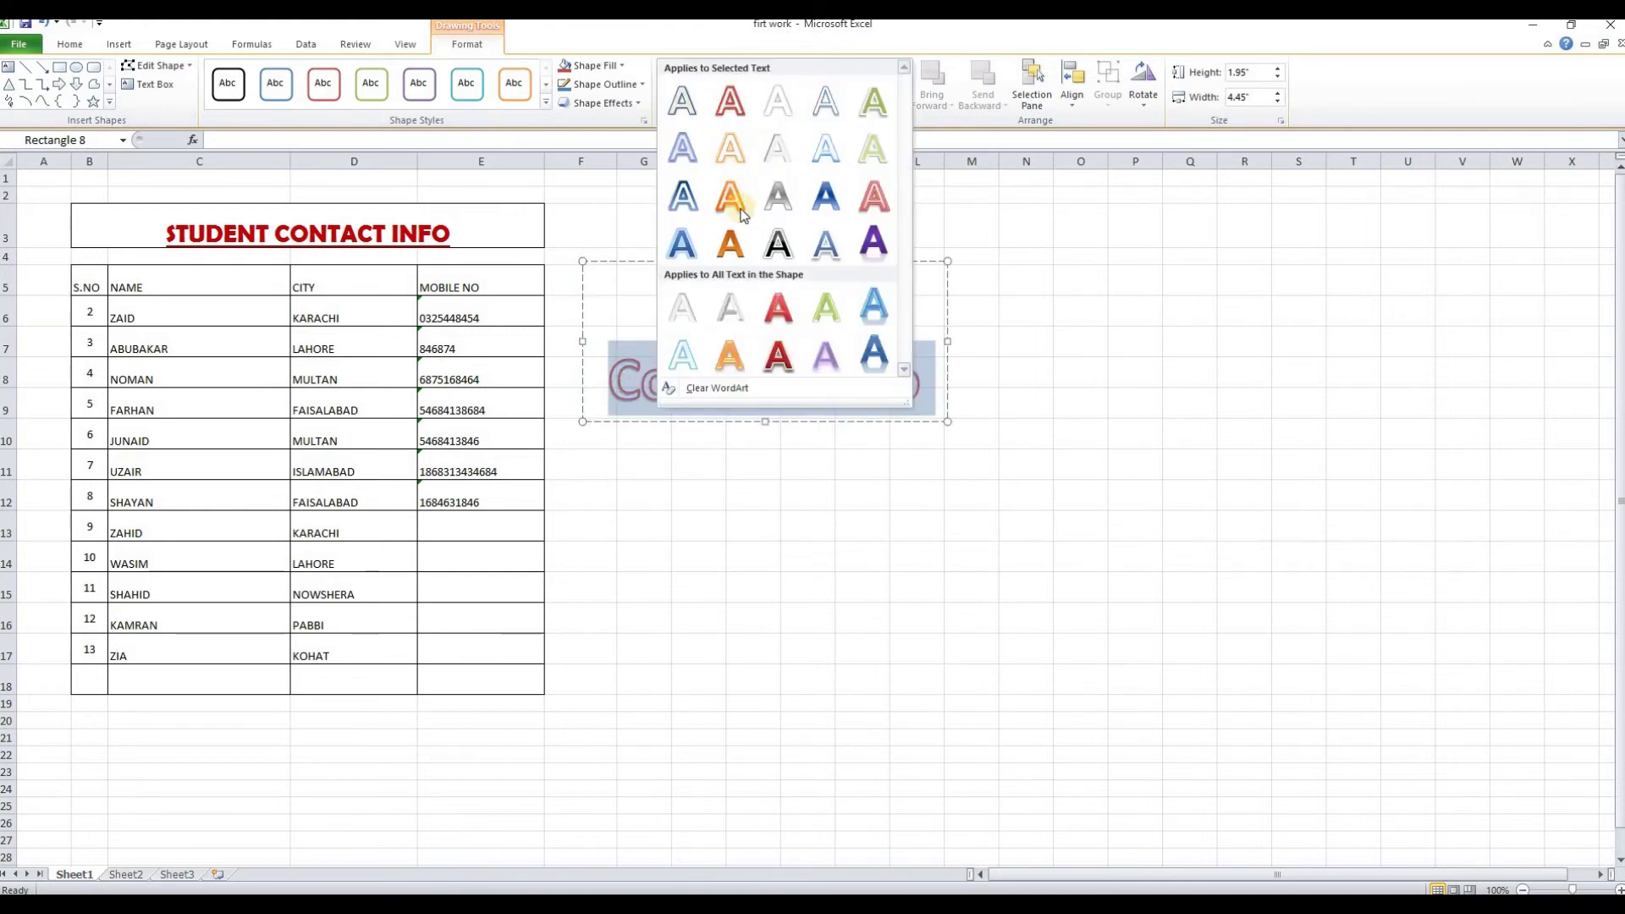
pyautogui.click(778, 305)
pyautogui.click(821, 490)
# Give the banner a light purple shape fill
pyautogui.click(753, 388)
pyautogui.click(547, 101)
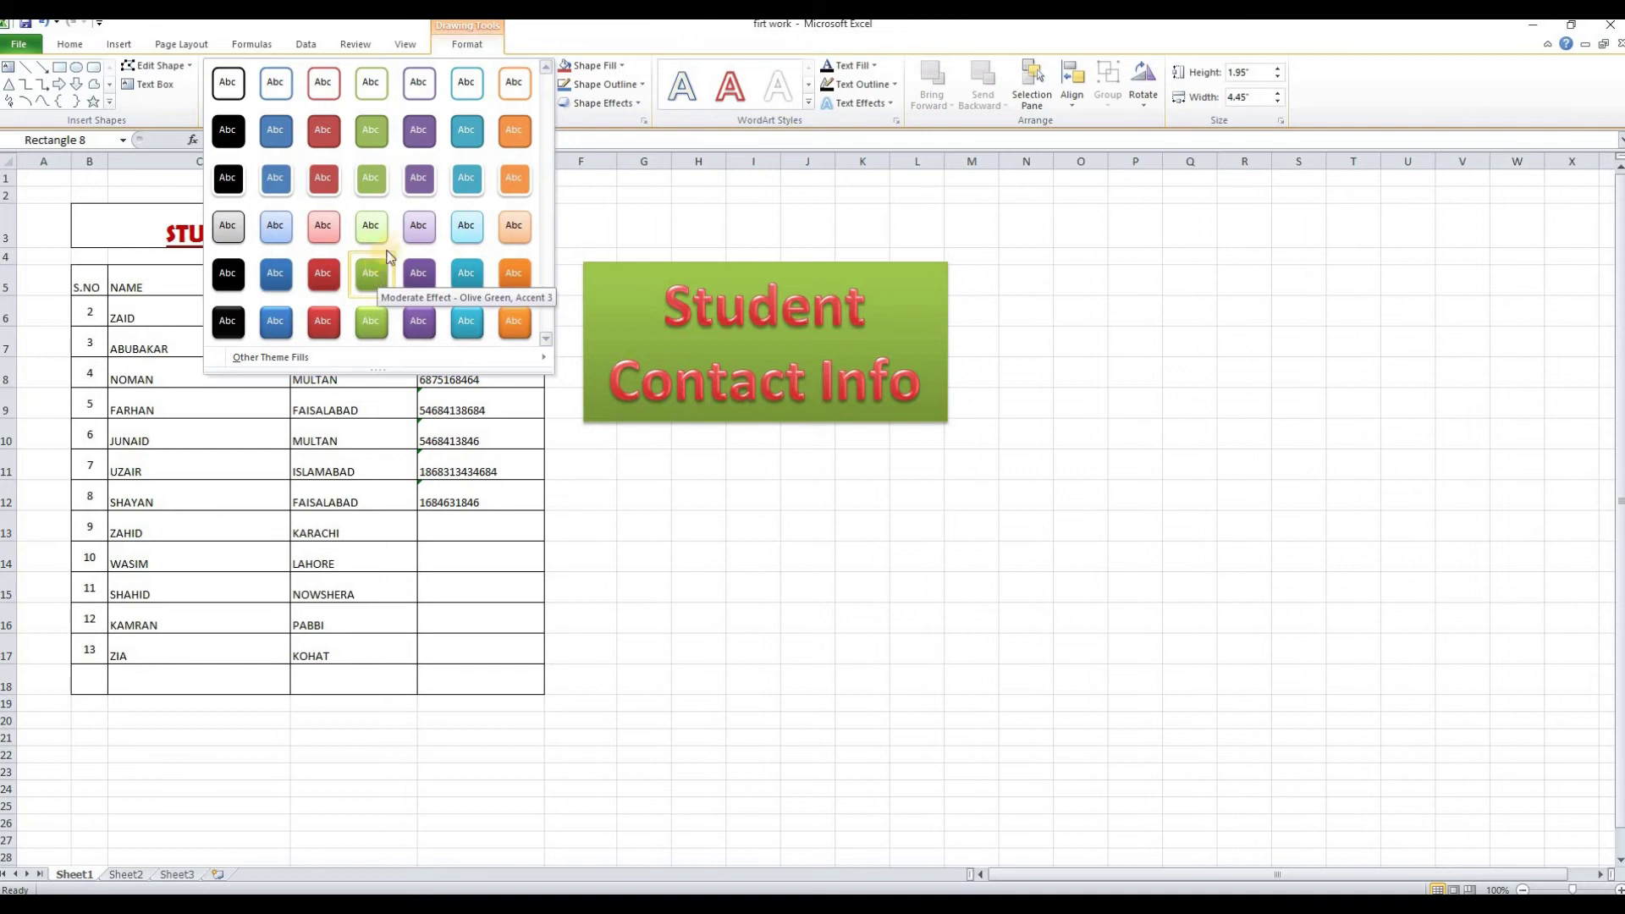
pyautogui.click(416, 232)
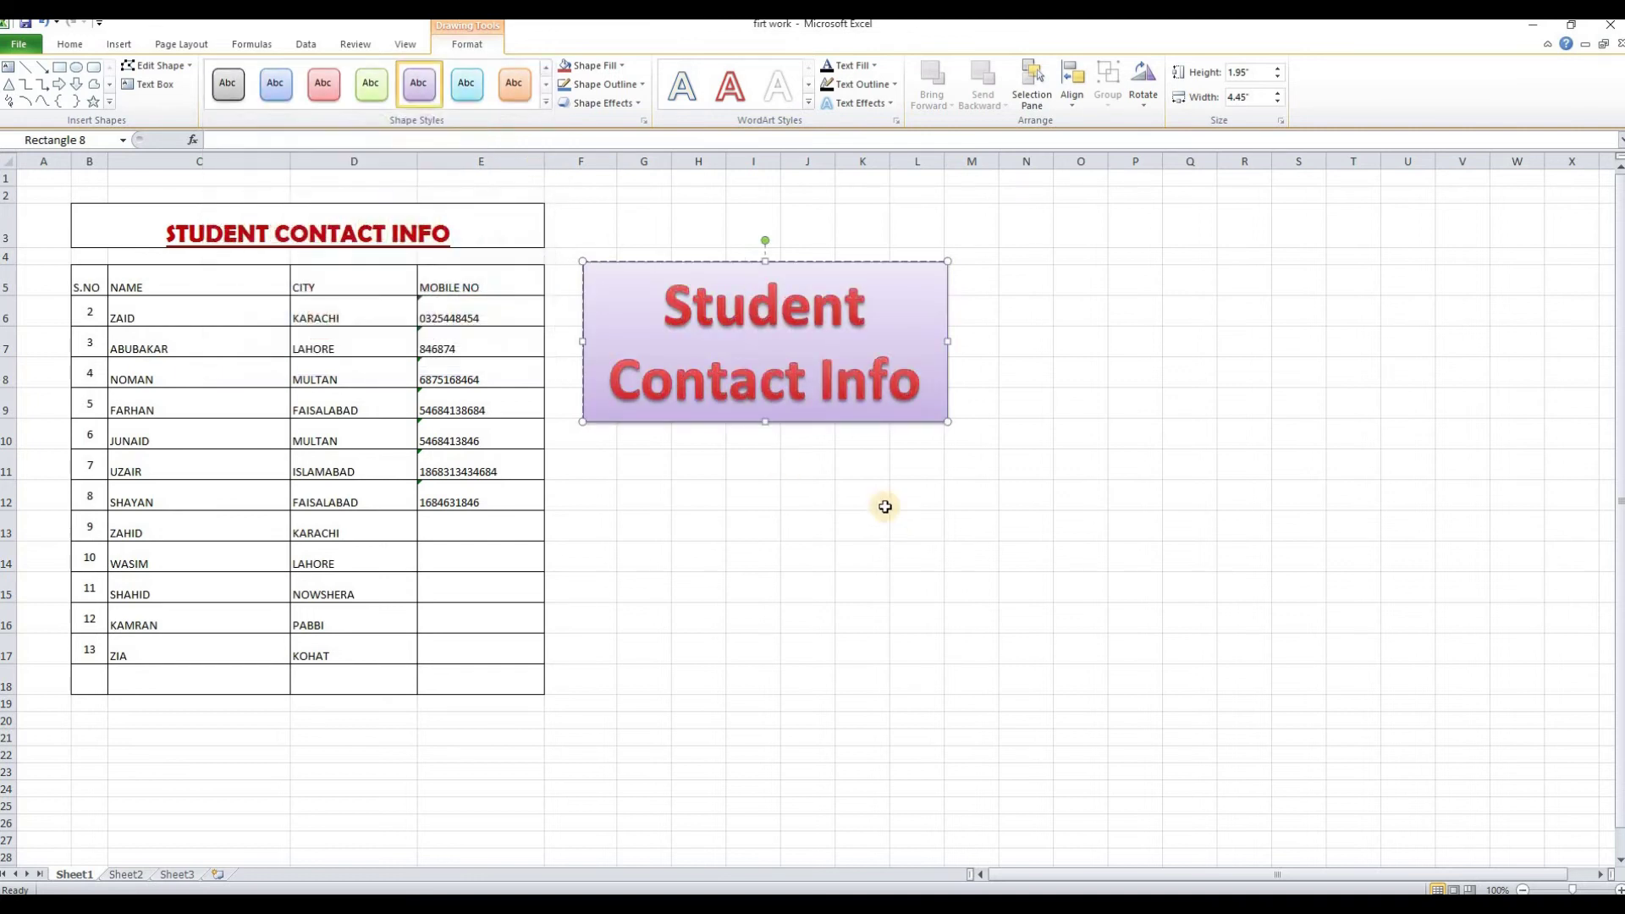
pyautogui.click(906, 525)
# Widen the banner onto one line and place it above the table in row 2
pyautogui.moveTo(786, 260); pyautogui.dragTo(723, 240)
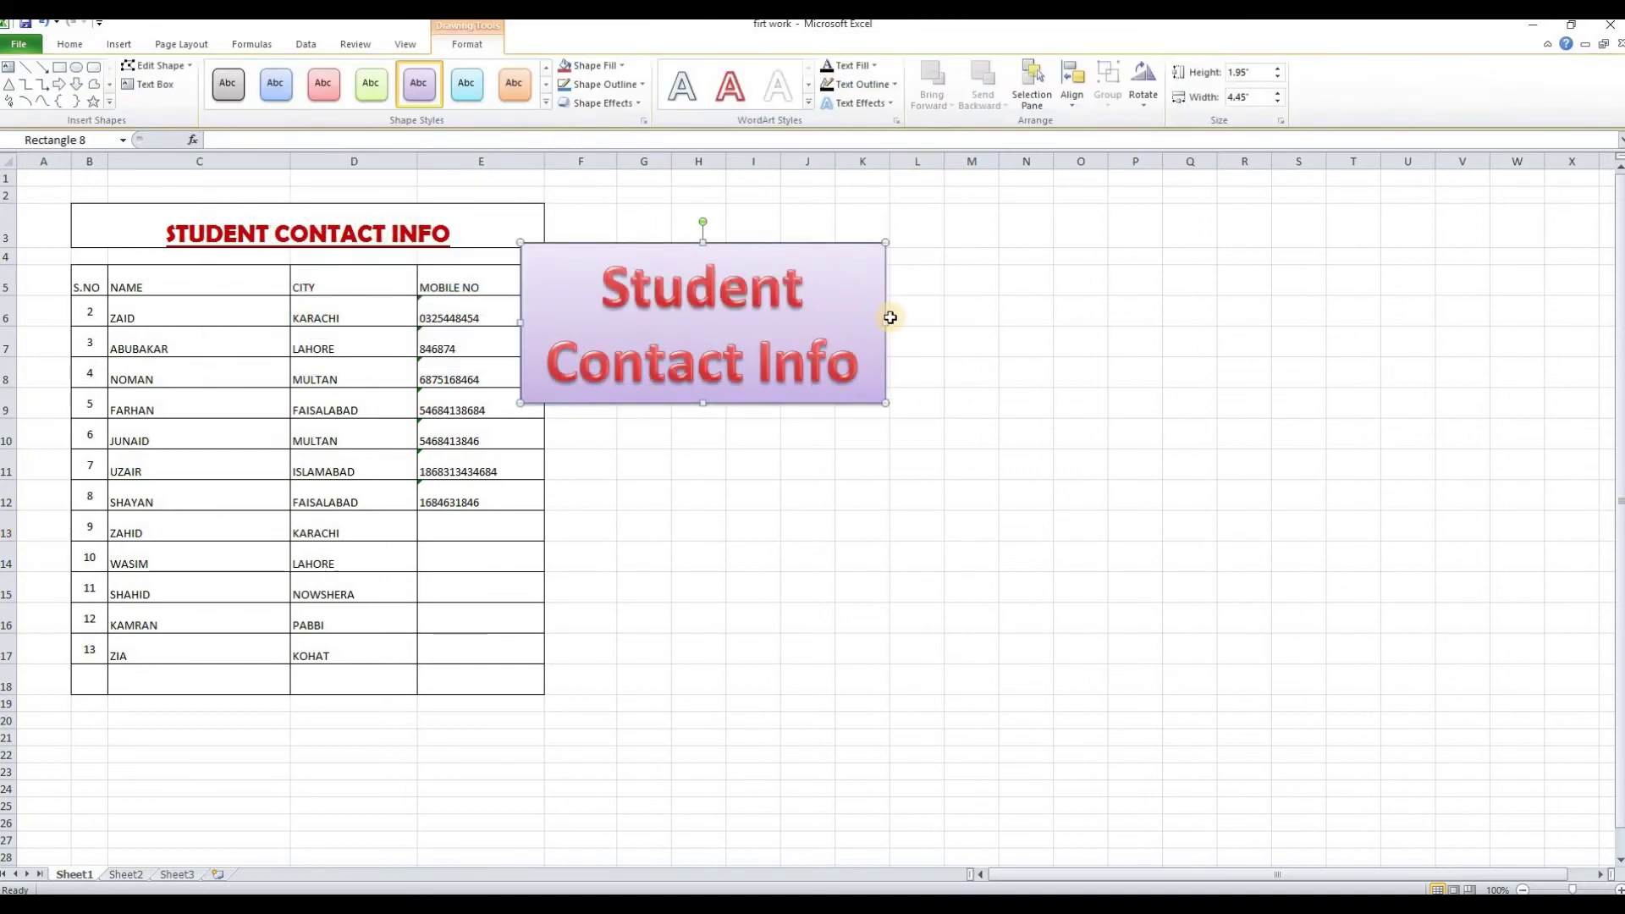
pyautogui.moveTo(886, 320); pyautogui.dragTo(1114, 316)
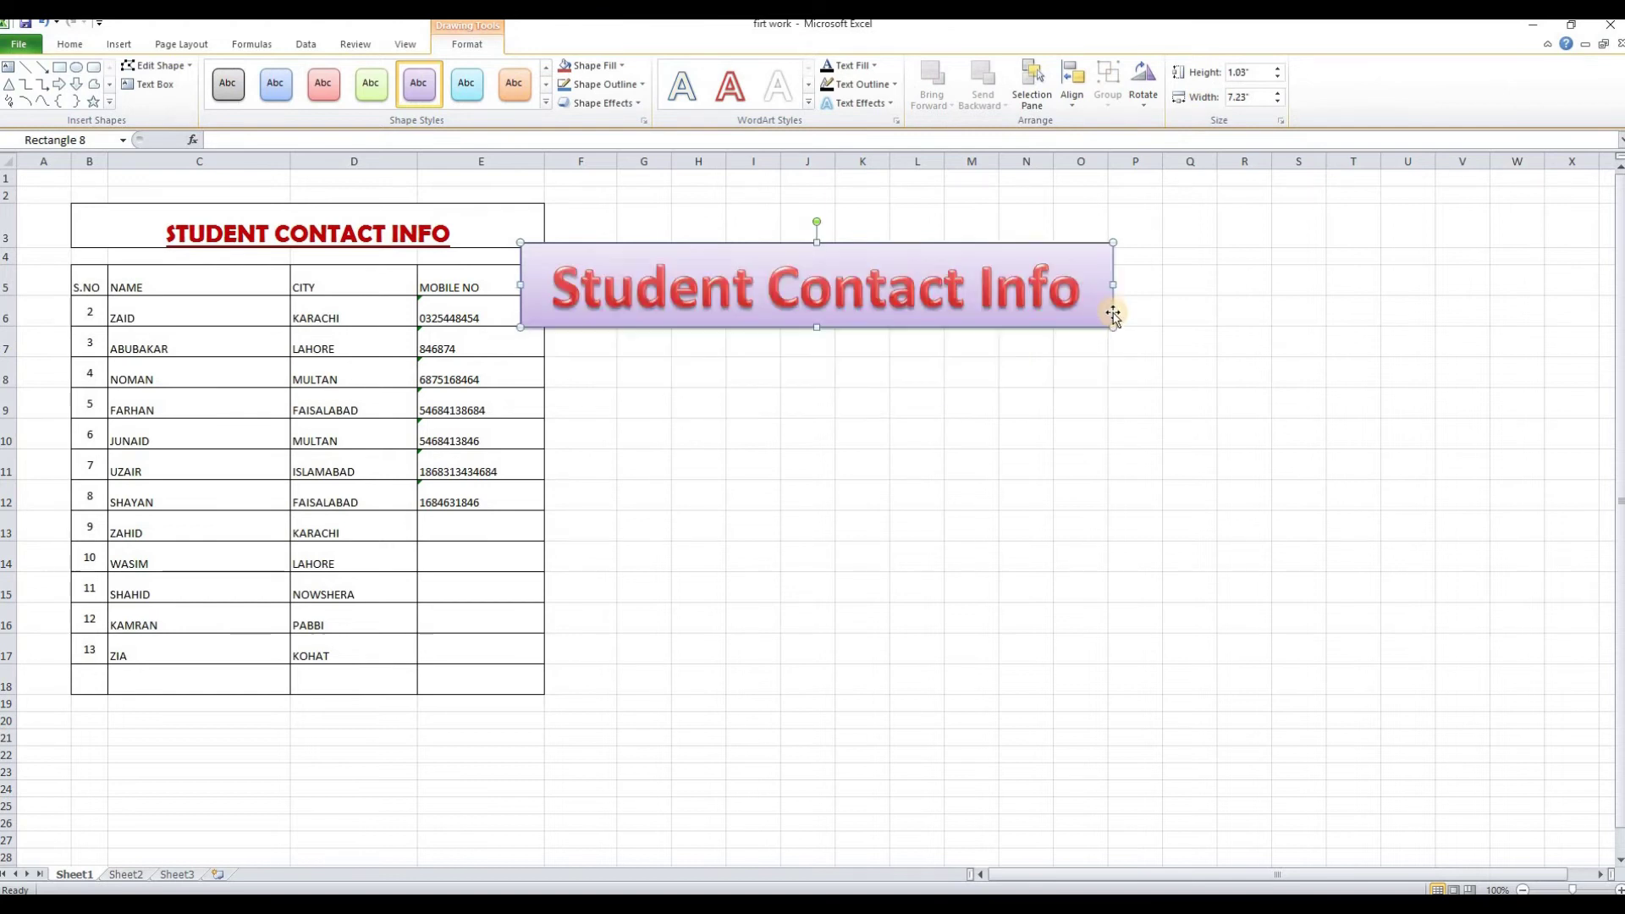
pyautogui.moveTo(906, 243); pyautogui.dragTo(287, 218)
pyautogui.click(644, 516)
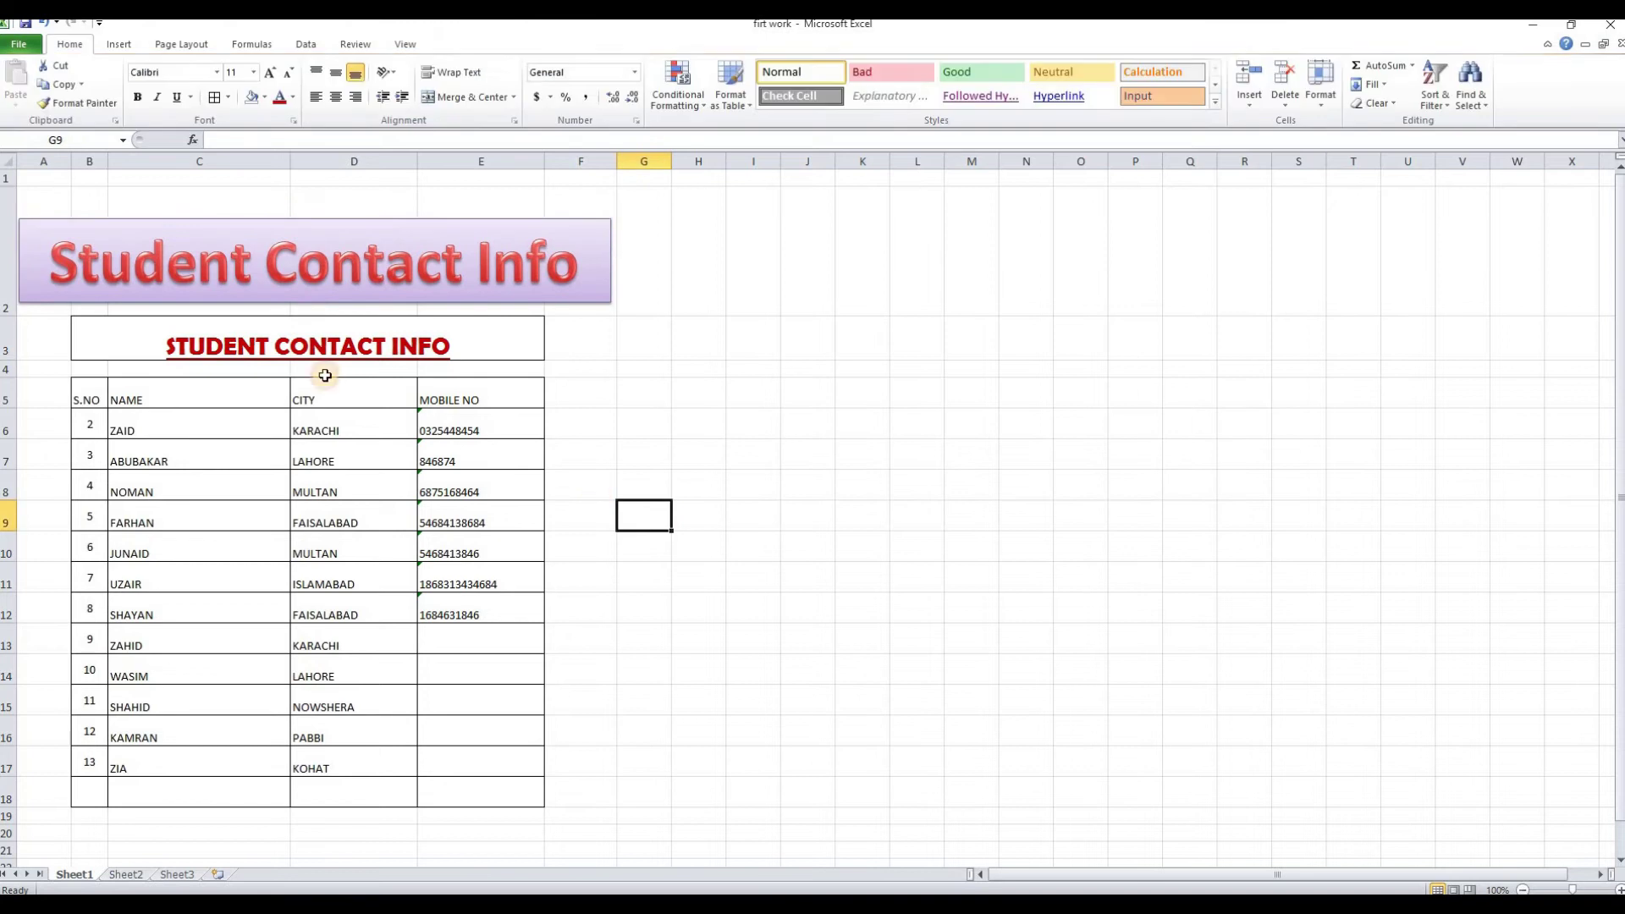
pyautogui.click(442, 218)
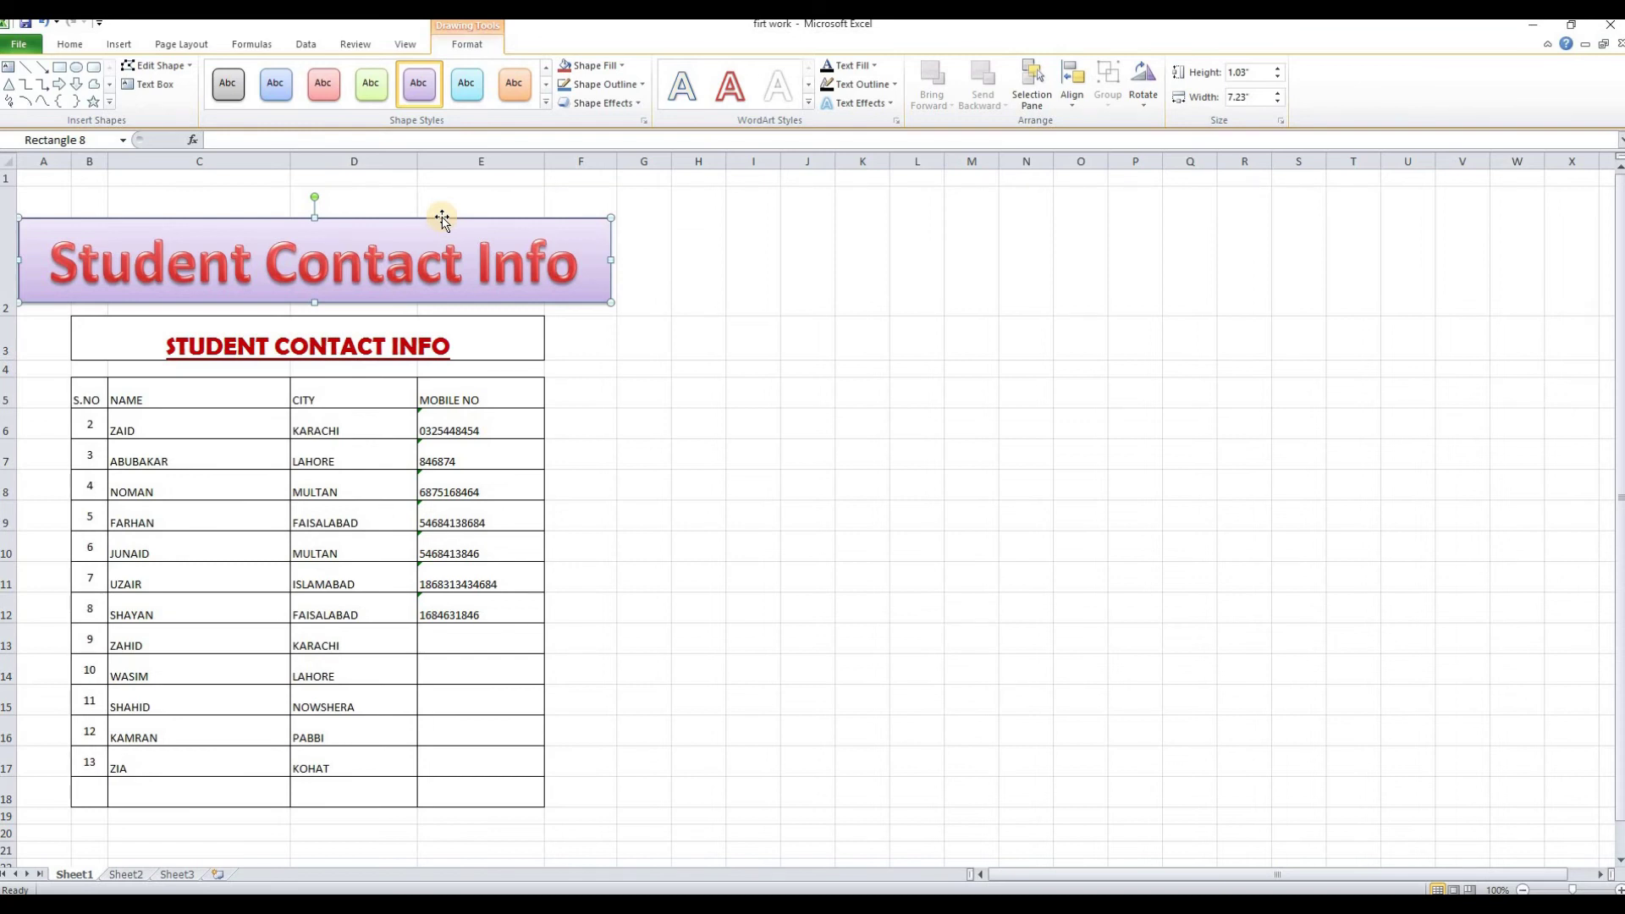
# Delete the Student Contact Info WordArt banner and bring up the Insert Object dialog
pyautogui.press('Delete')
pyautogui.click(815, 425)
pyautogui.click(120, 44)
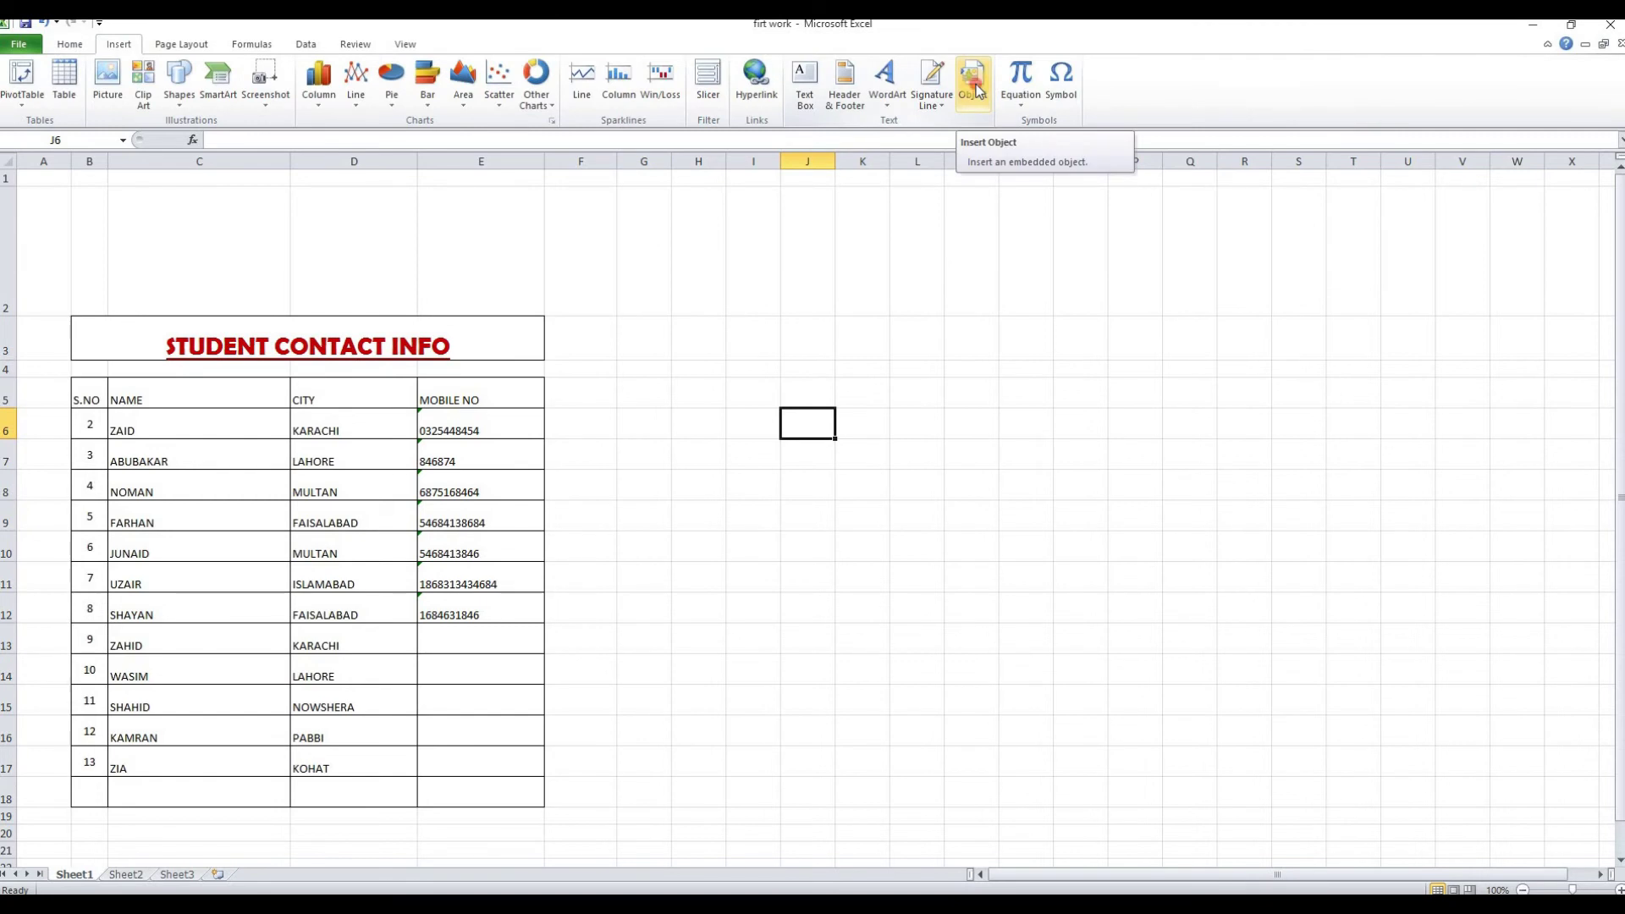
pyautogui.click(974, 84)
# Cancel the Object dialog and drag row 2 back to its normal height
pyautogui.moveTo(1067, 265); pyautogui.dragTo(1068, 306)
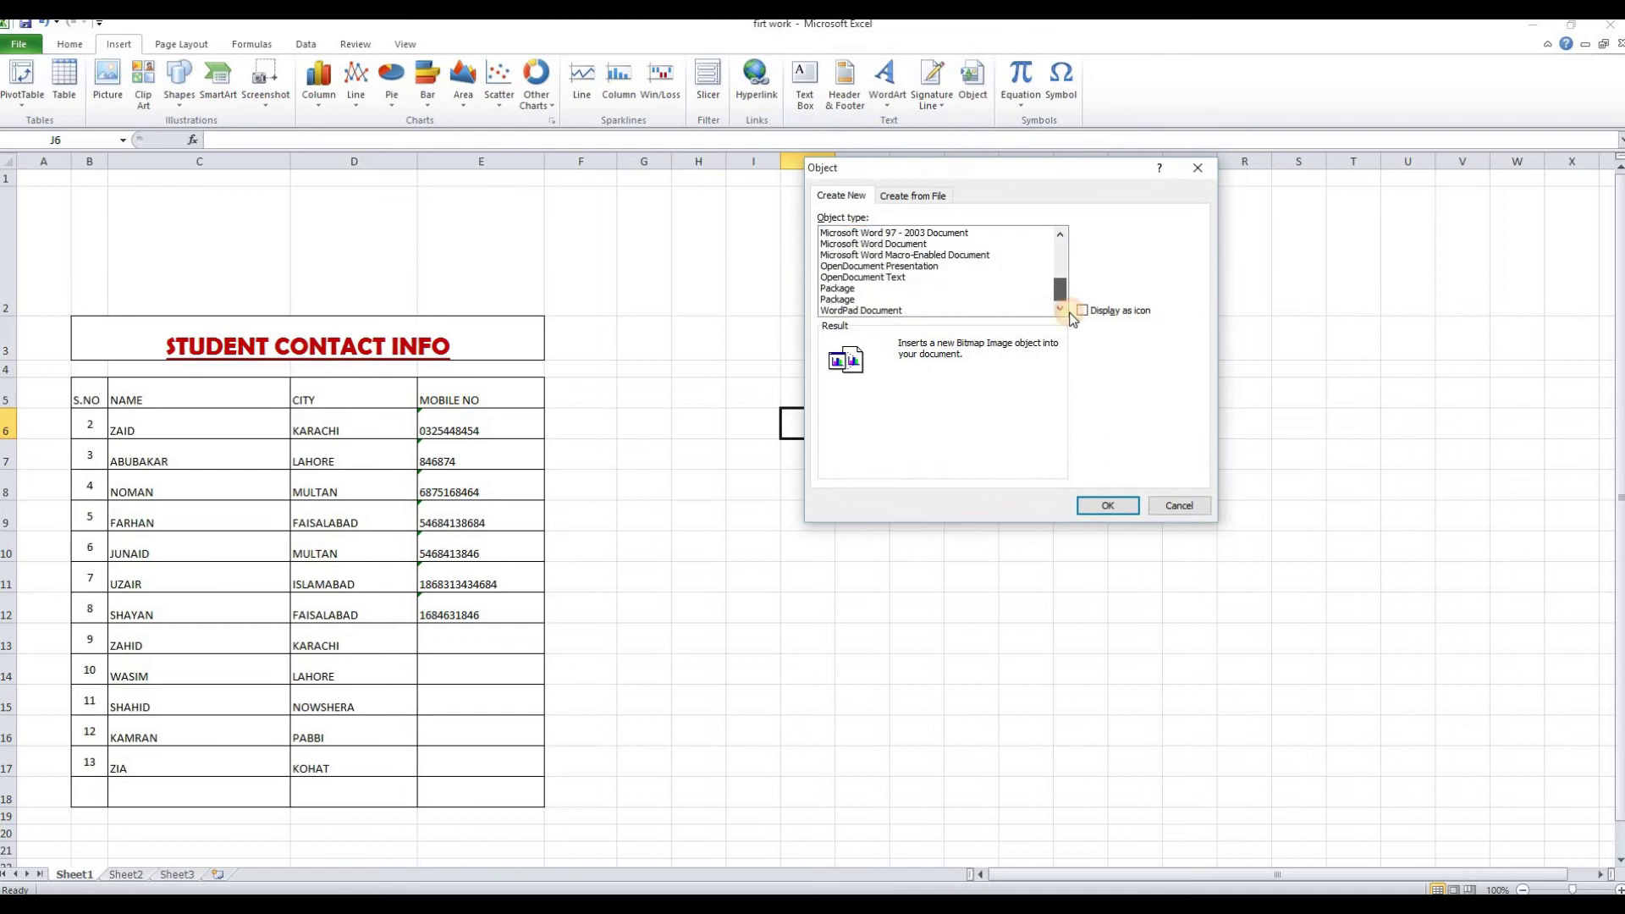
pyautogui.press('Escape')
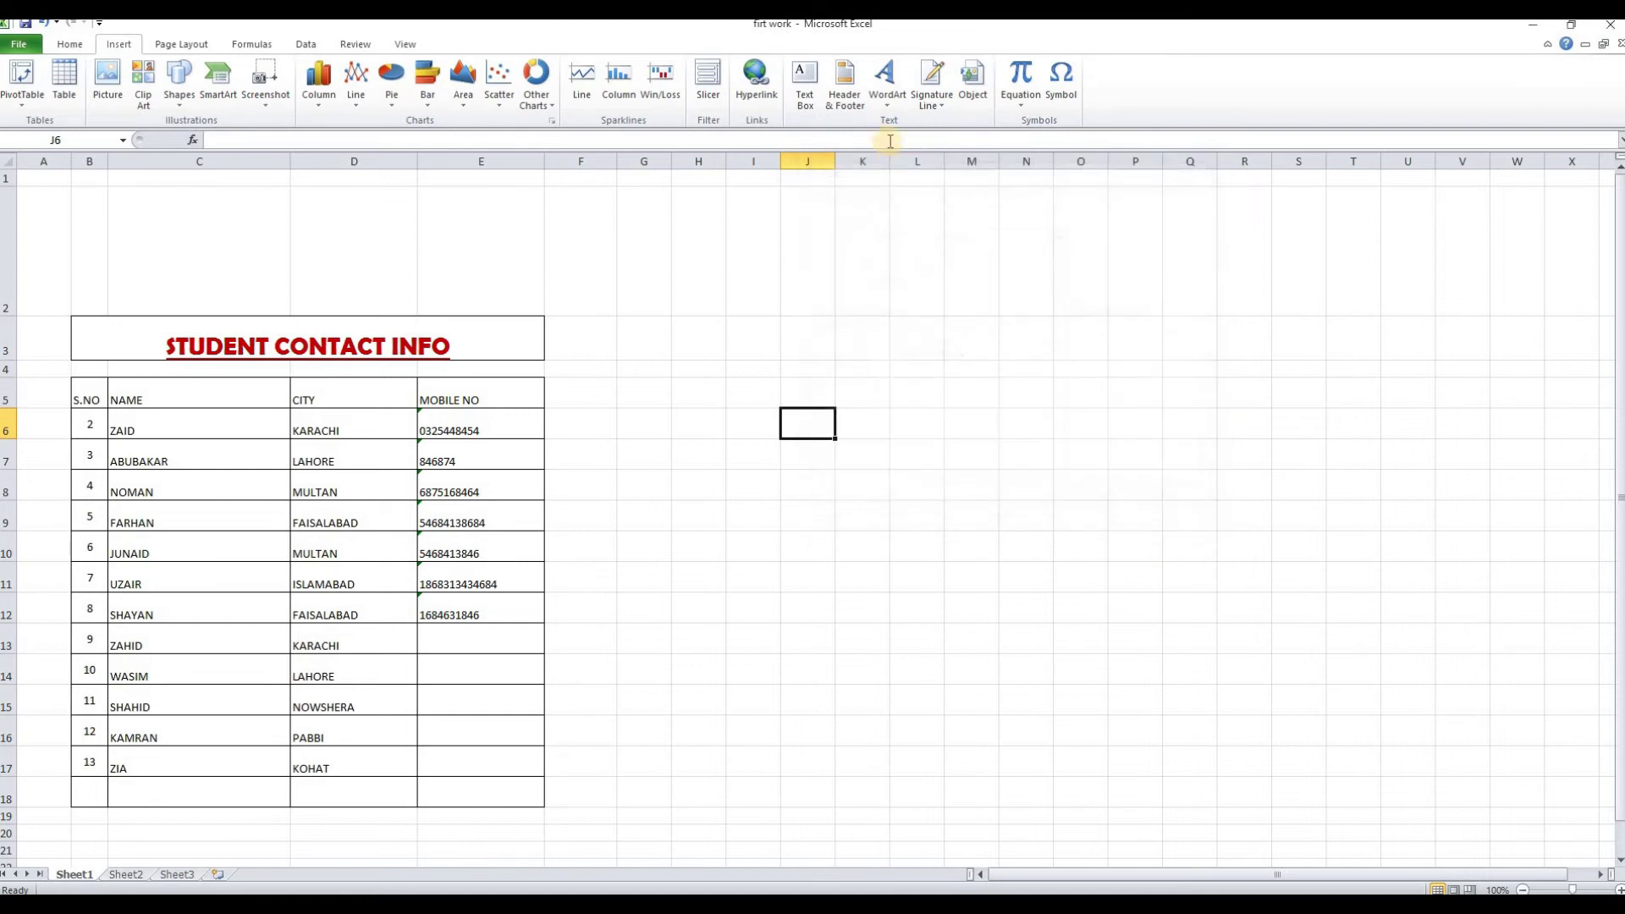
pyautogui.moveTo(5, 316); pyautogui.dragTo(5, 209)
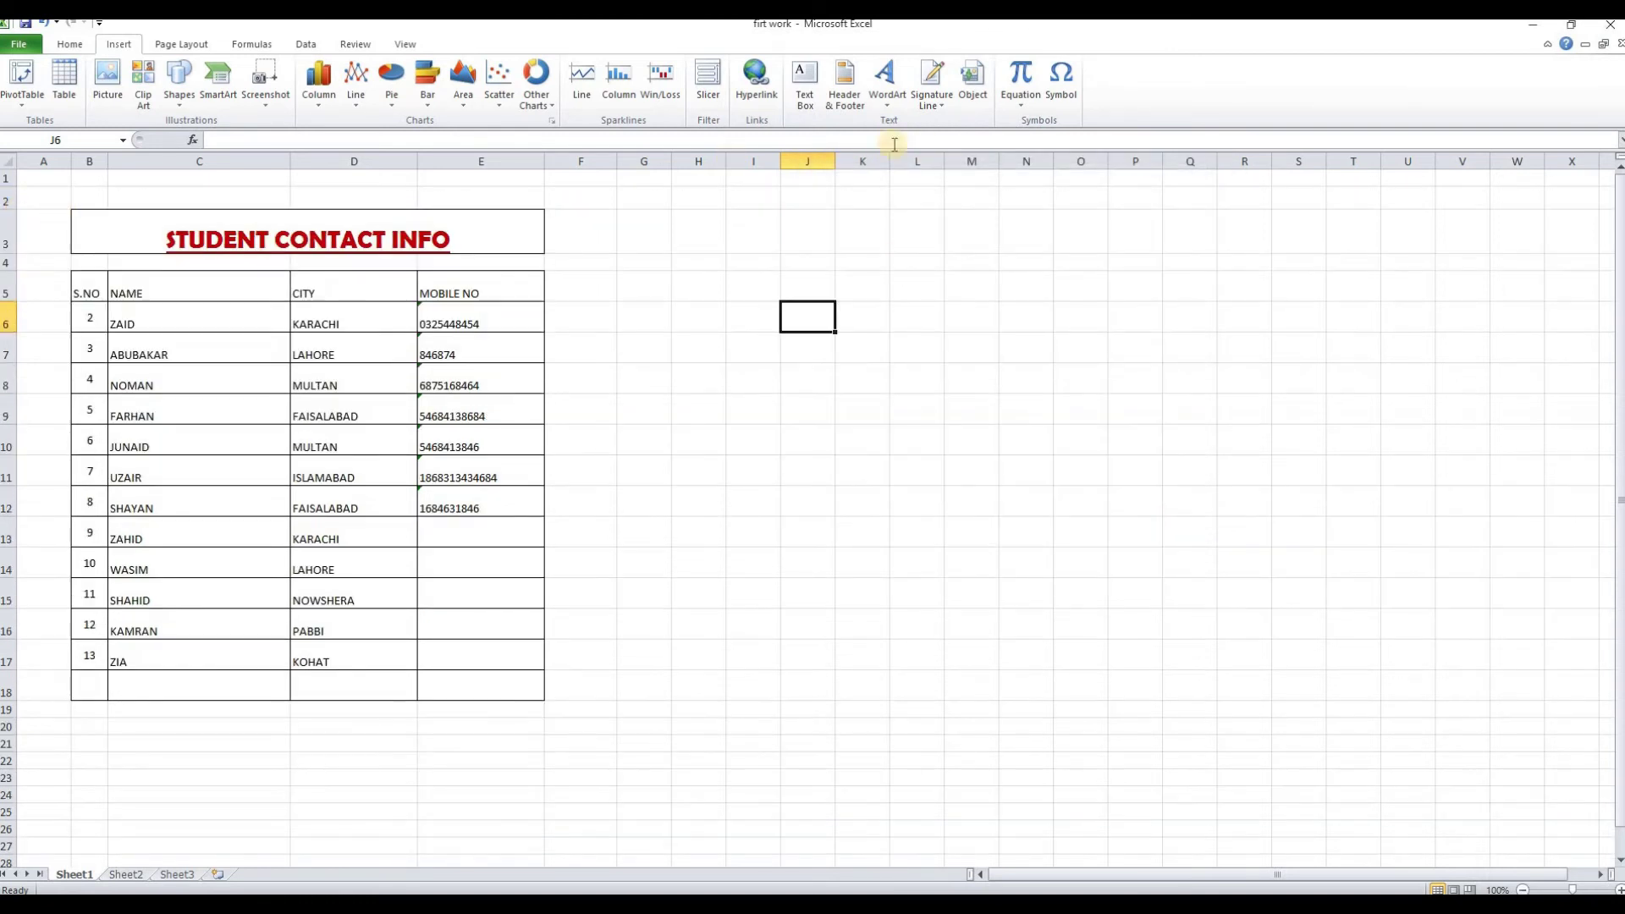
pyautogui.click(1028, 104)
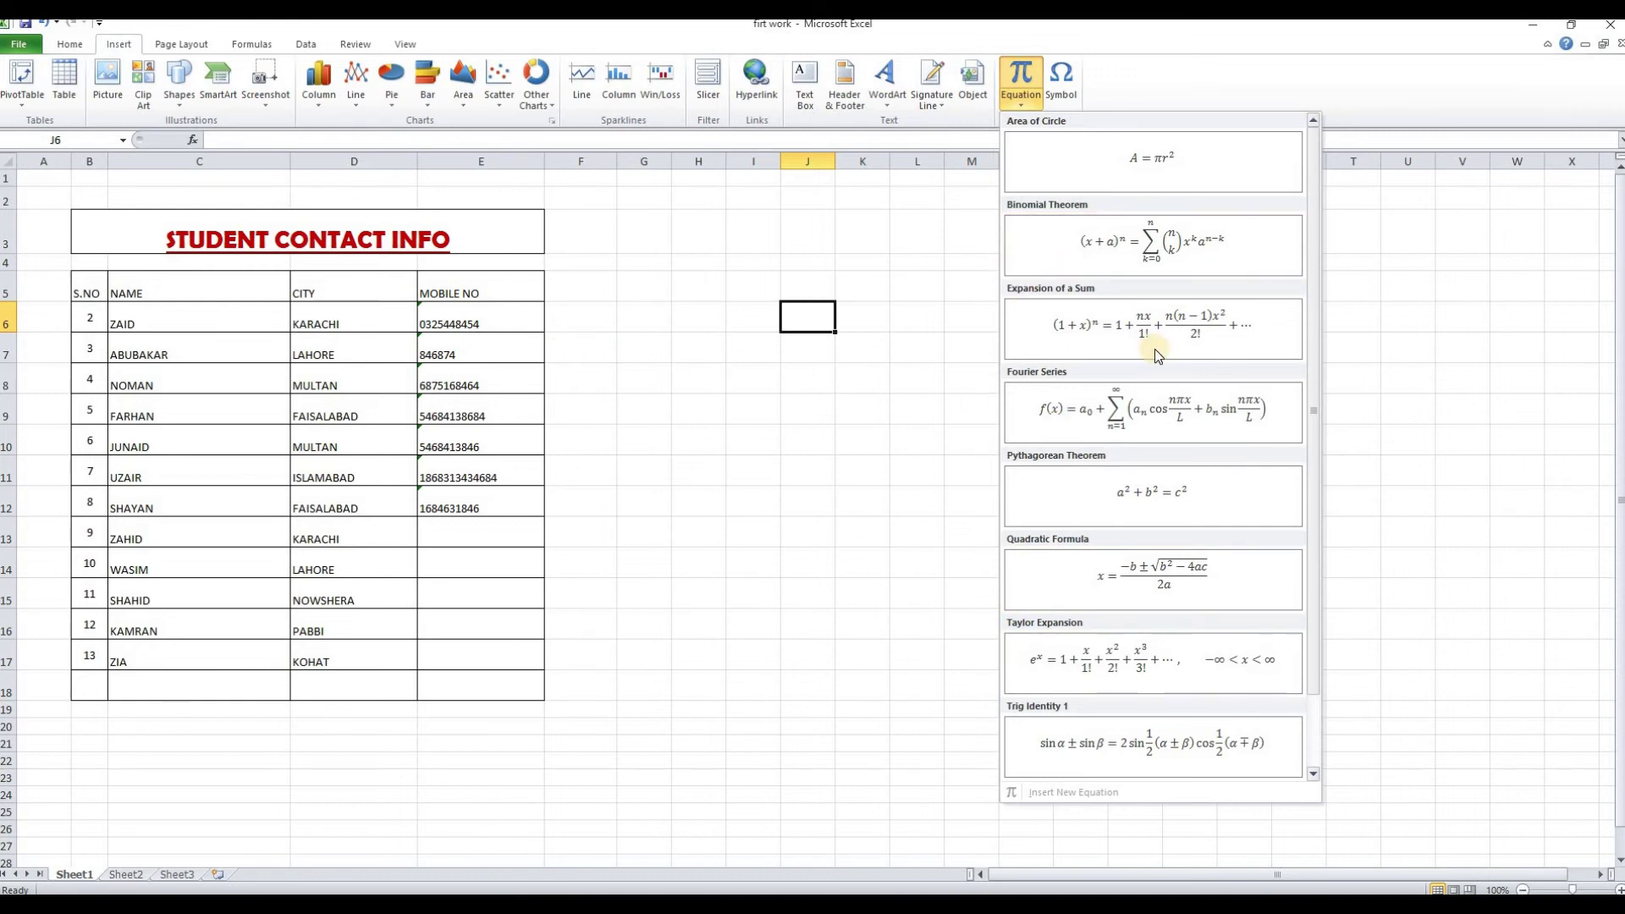
pyautogui.click(1147, 167)
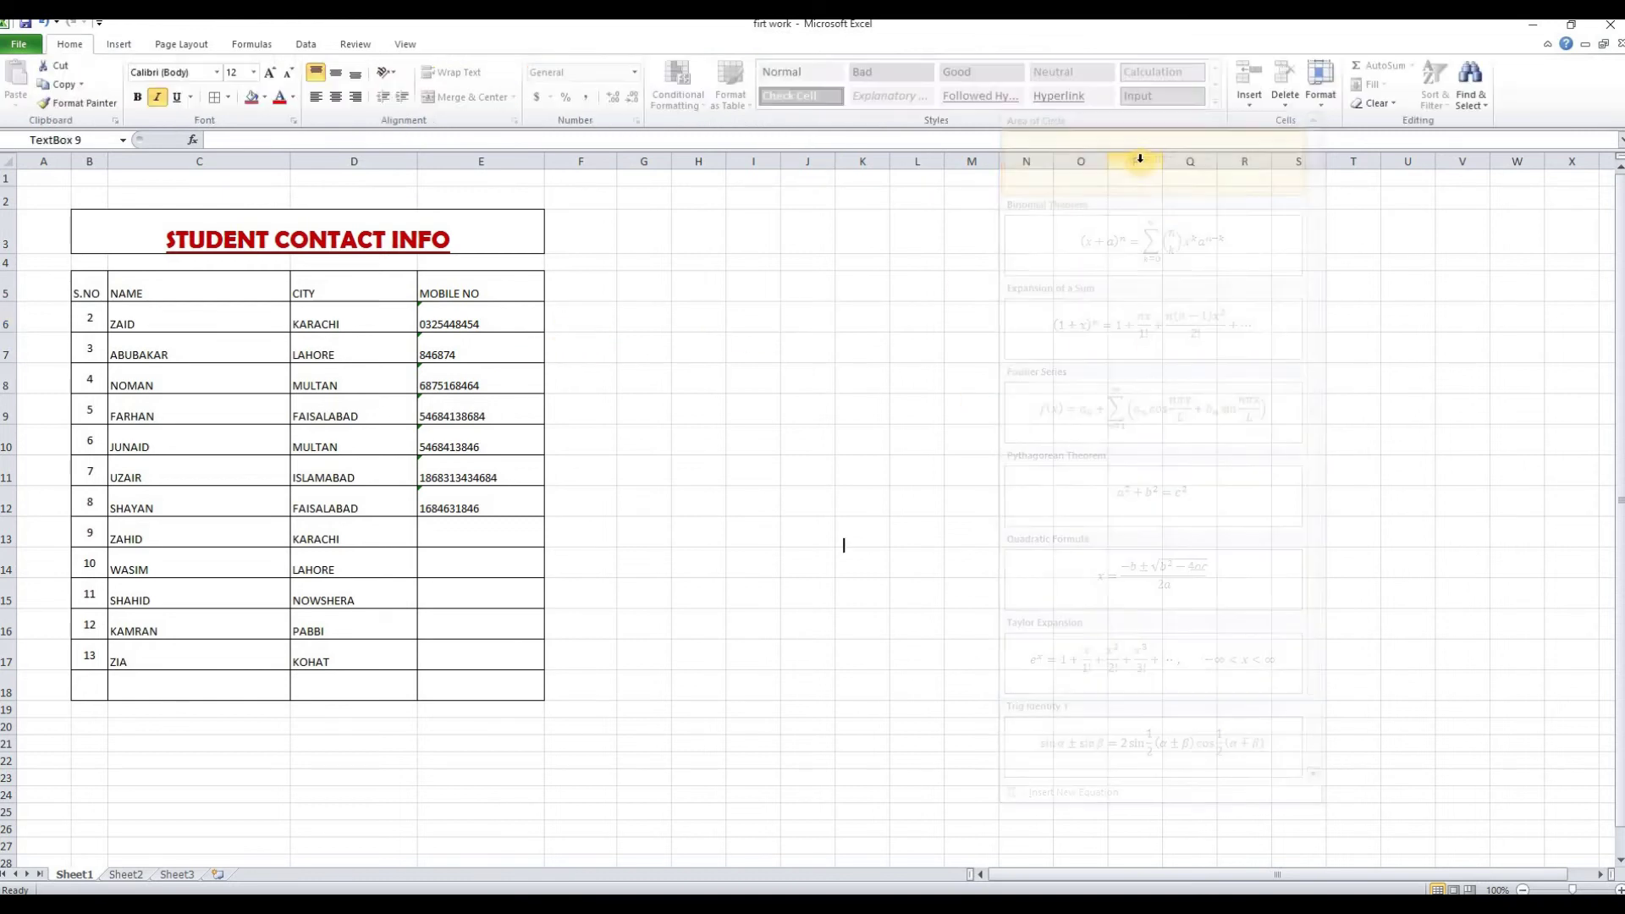
pyautogui.moveTo(850, 535); pyautogui.dragTo(1064, 636)
pyautogui.click(953, 531)
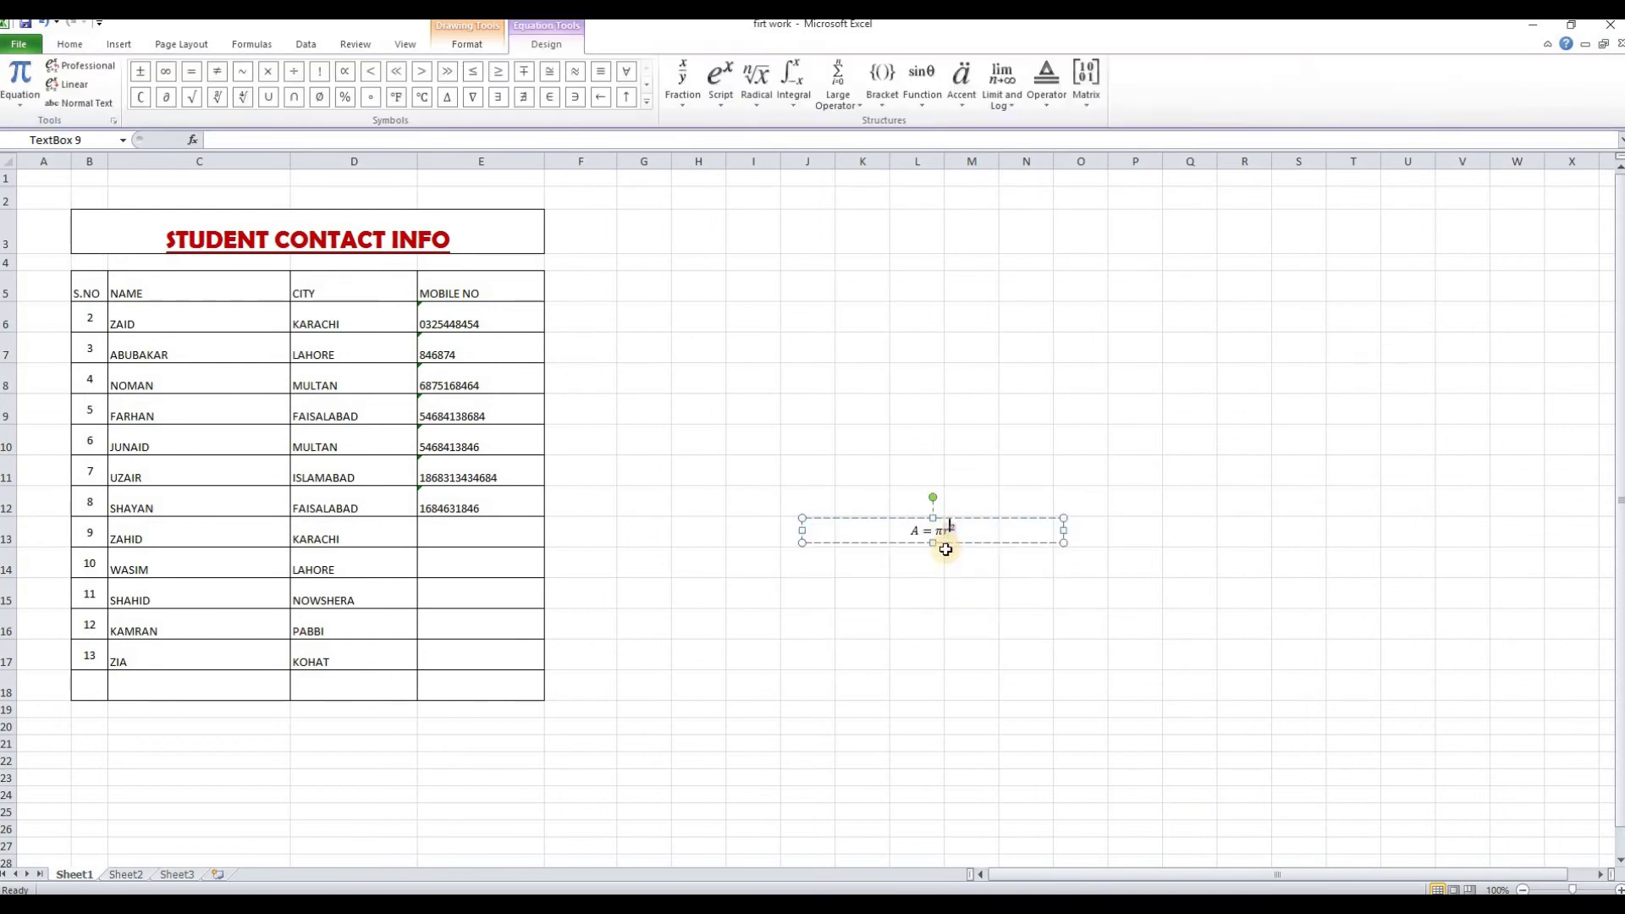
pyautogui.click(946, 514)
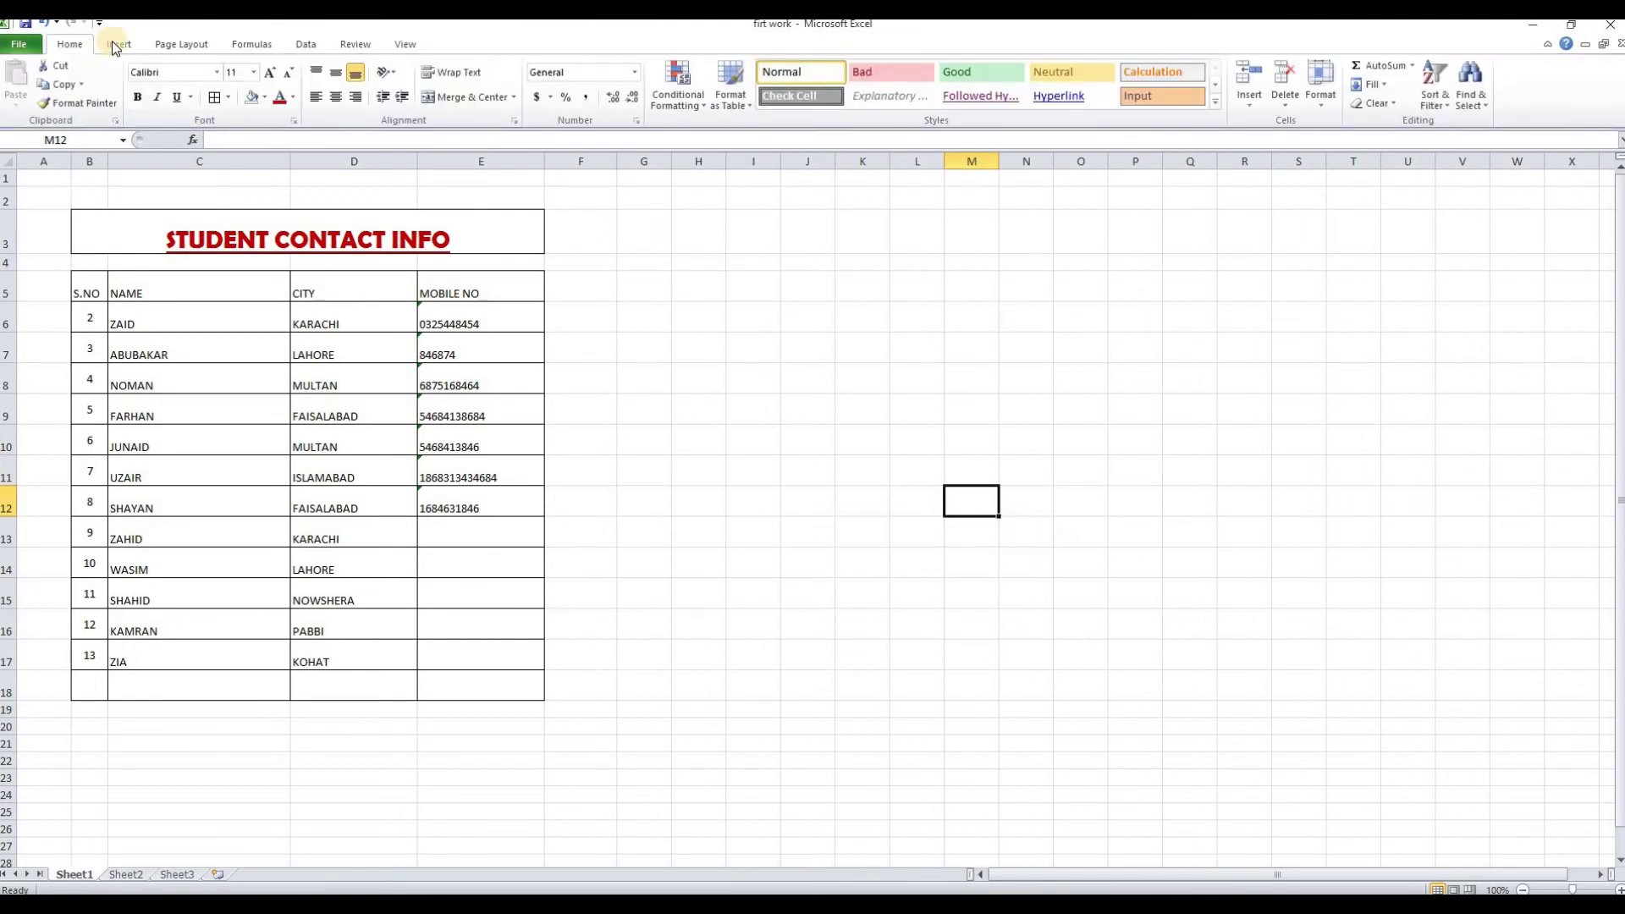
pyautogui.click(118, 44)
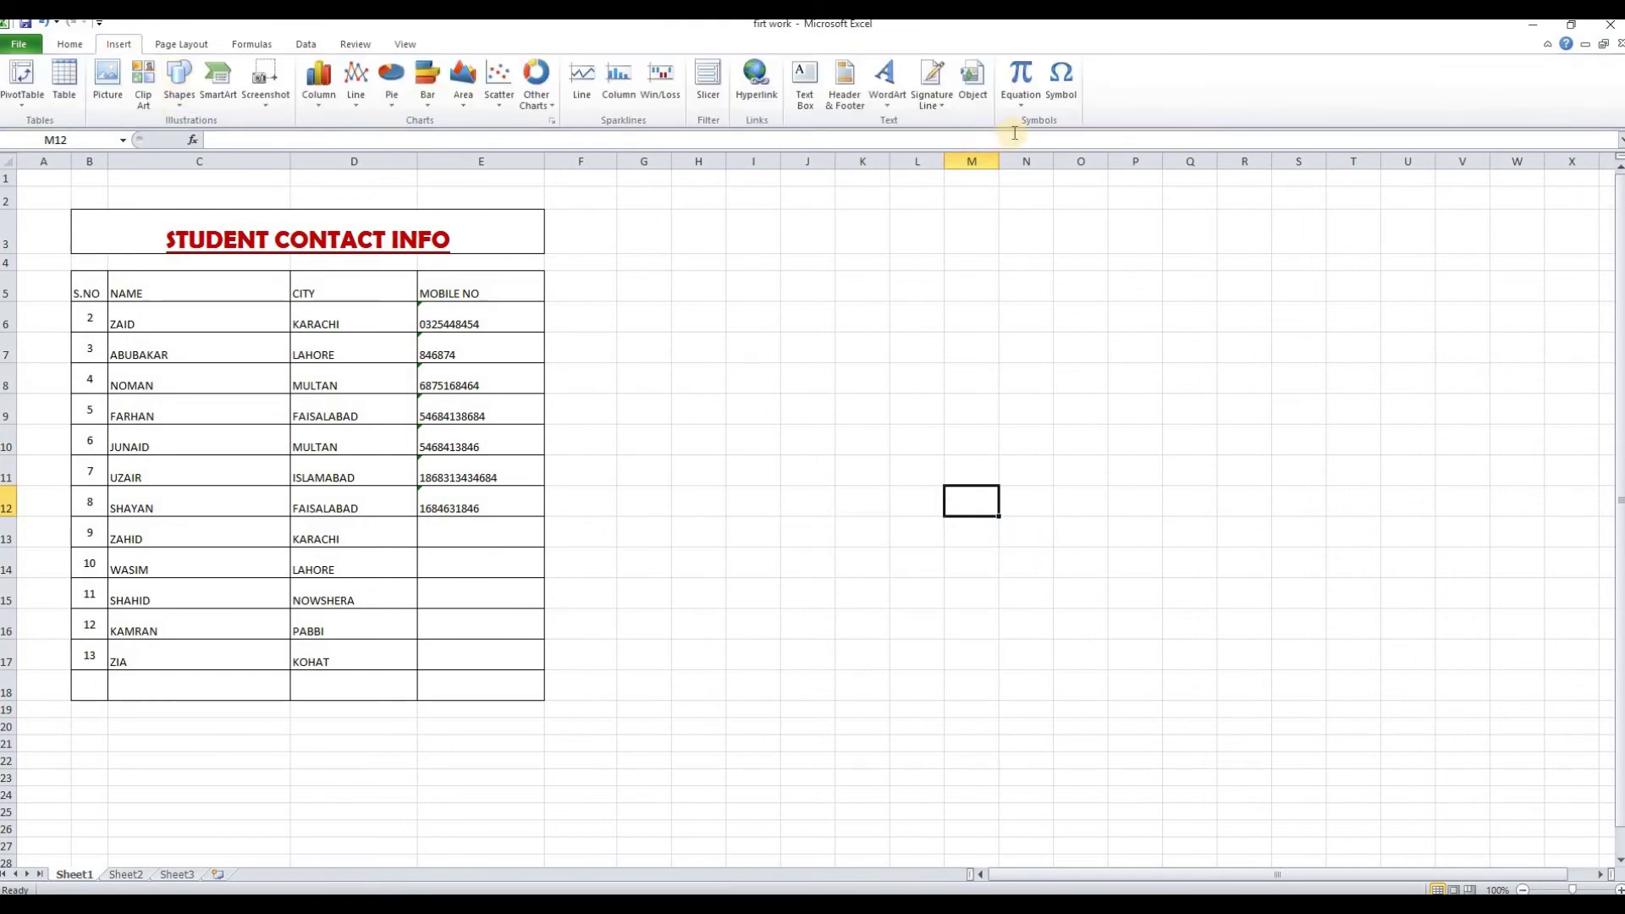
# Insert a copyright sign © into cell M12 from the recently used symbols
pyautogui.click(1063, 103)
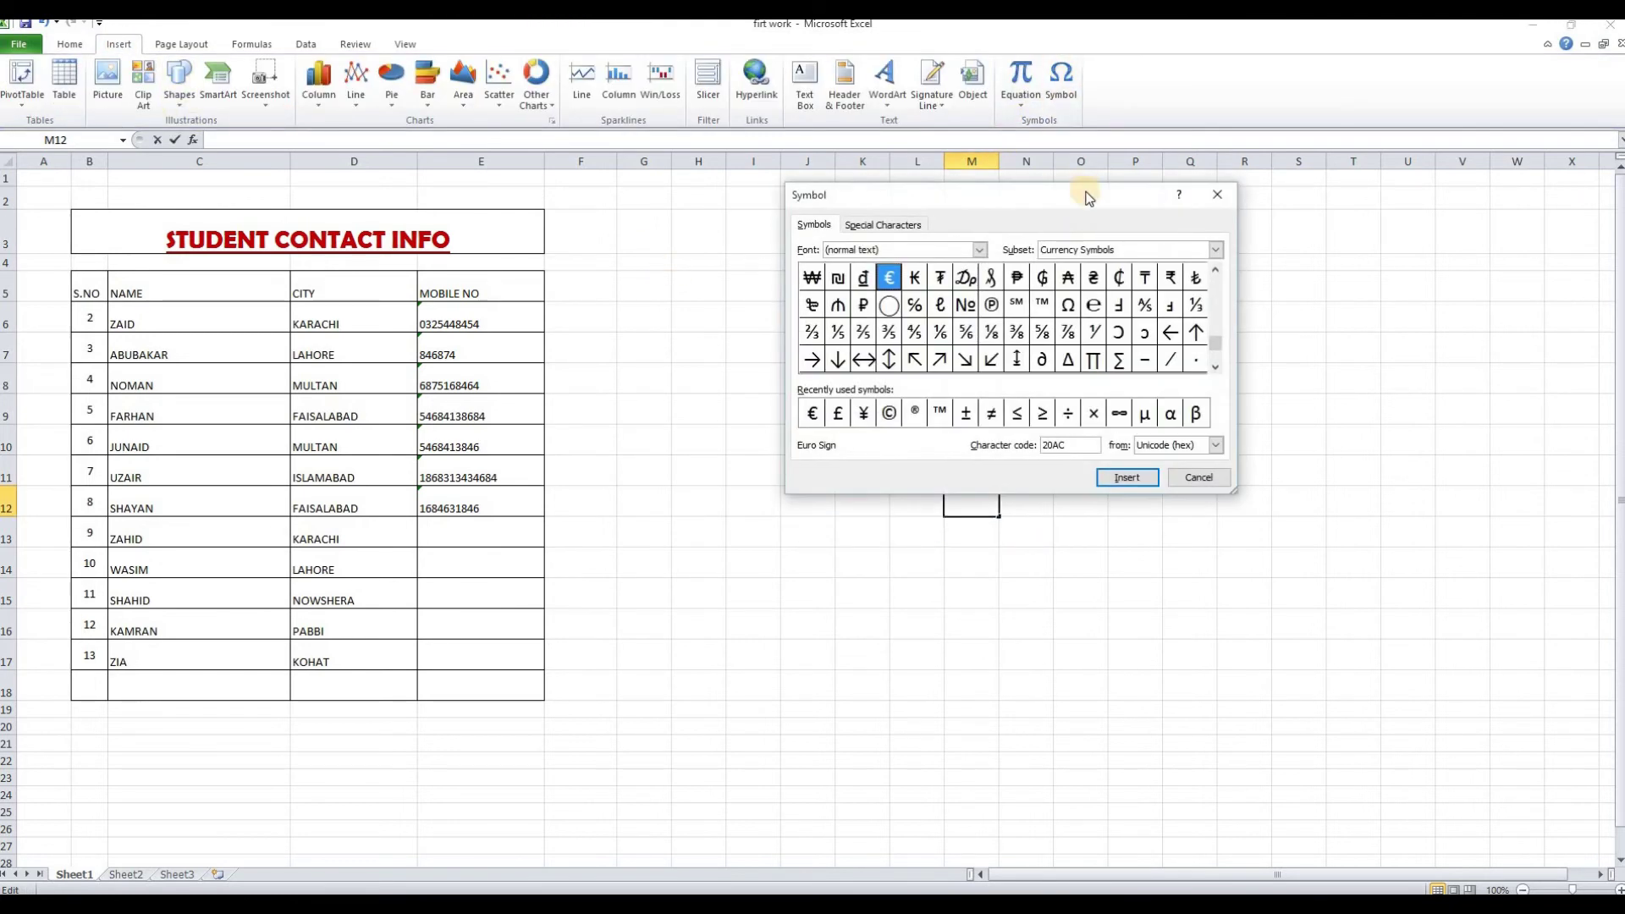
pyautogui.moveTo(1177, 213); pyautogui.dragTo(950, 208)
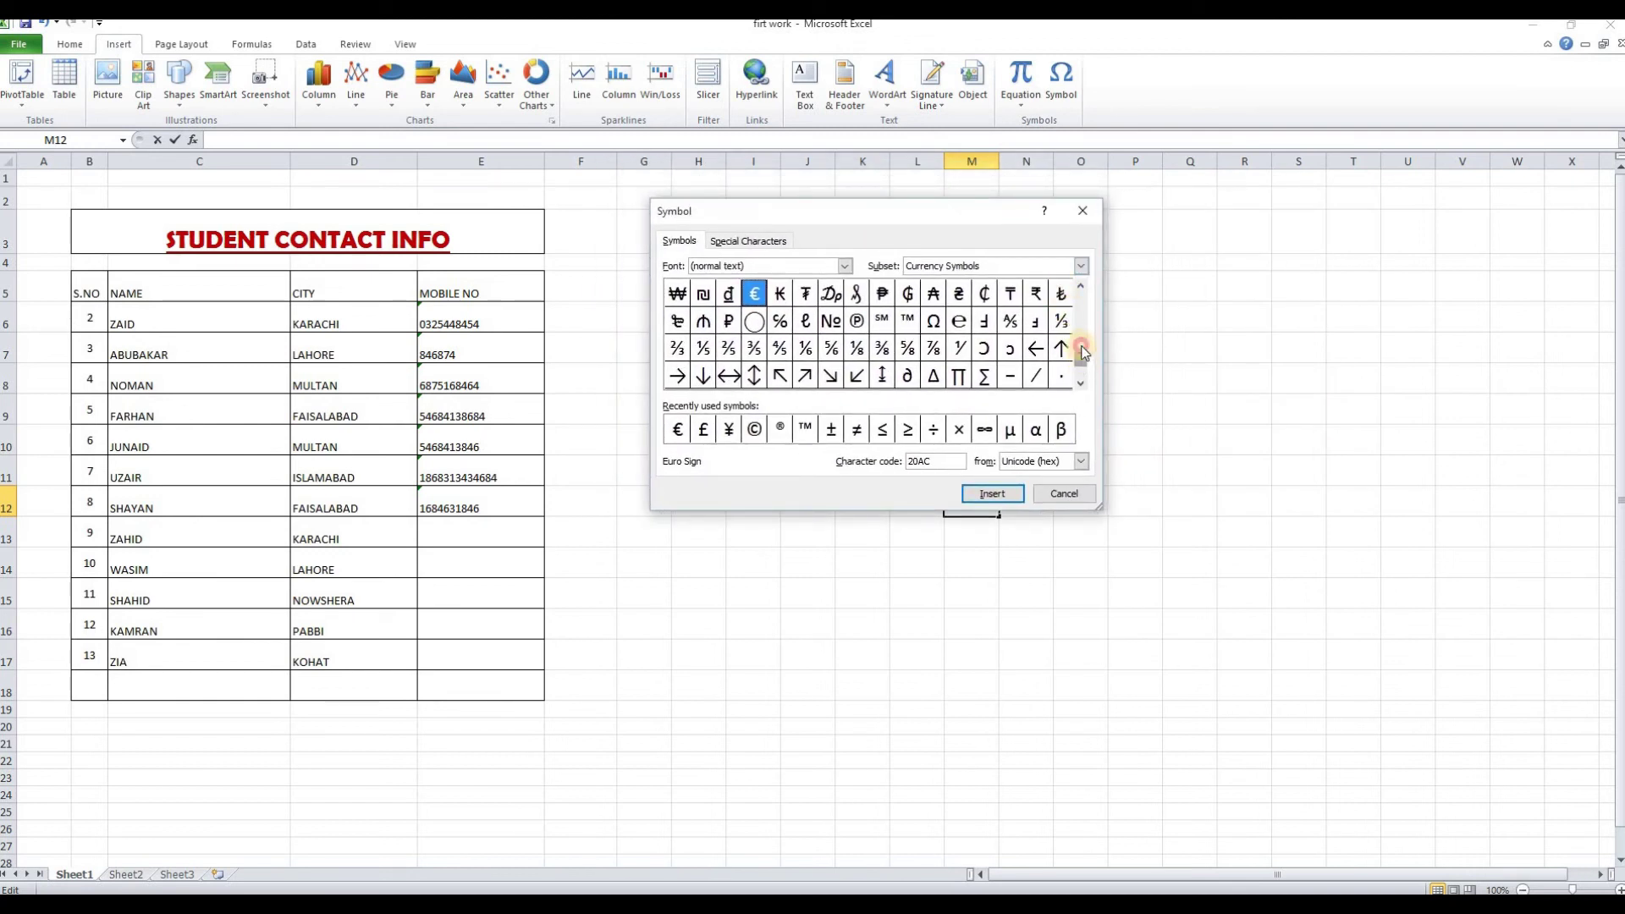
pyautogui.moveTo(1081, 337); pyautogui.dragTo(1082, 291)
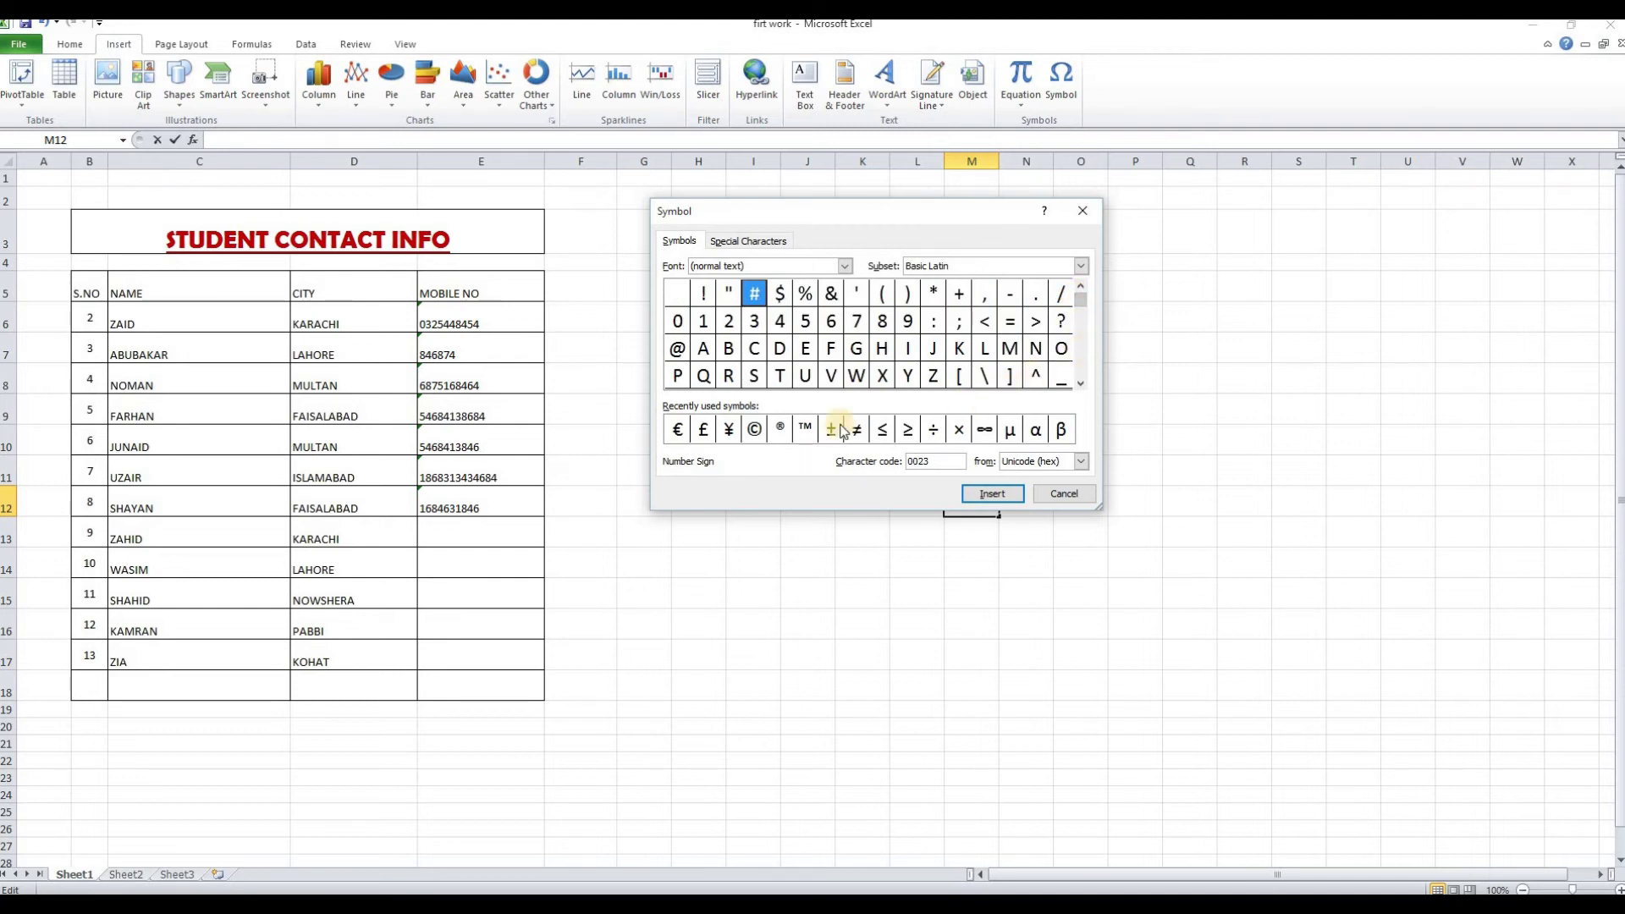
pyautogui.click(756, 431)
pyautogui.click(993, 496)
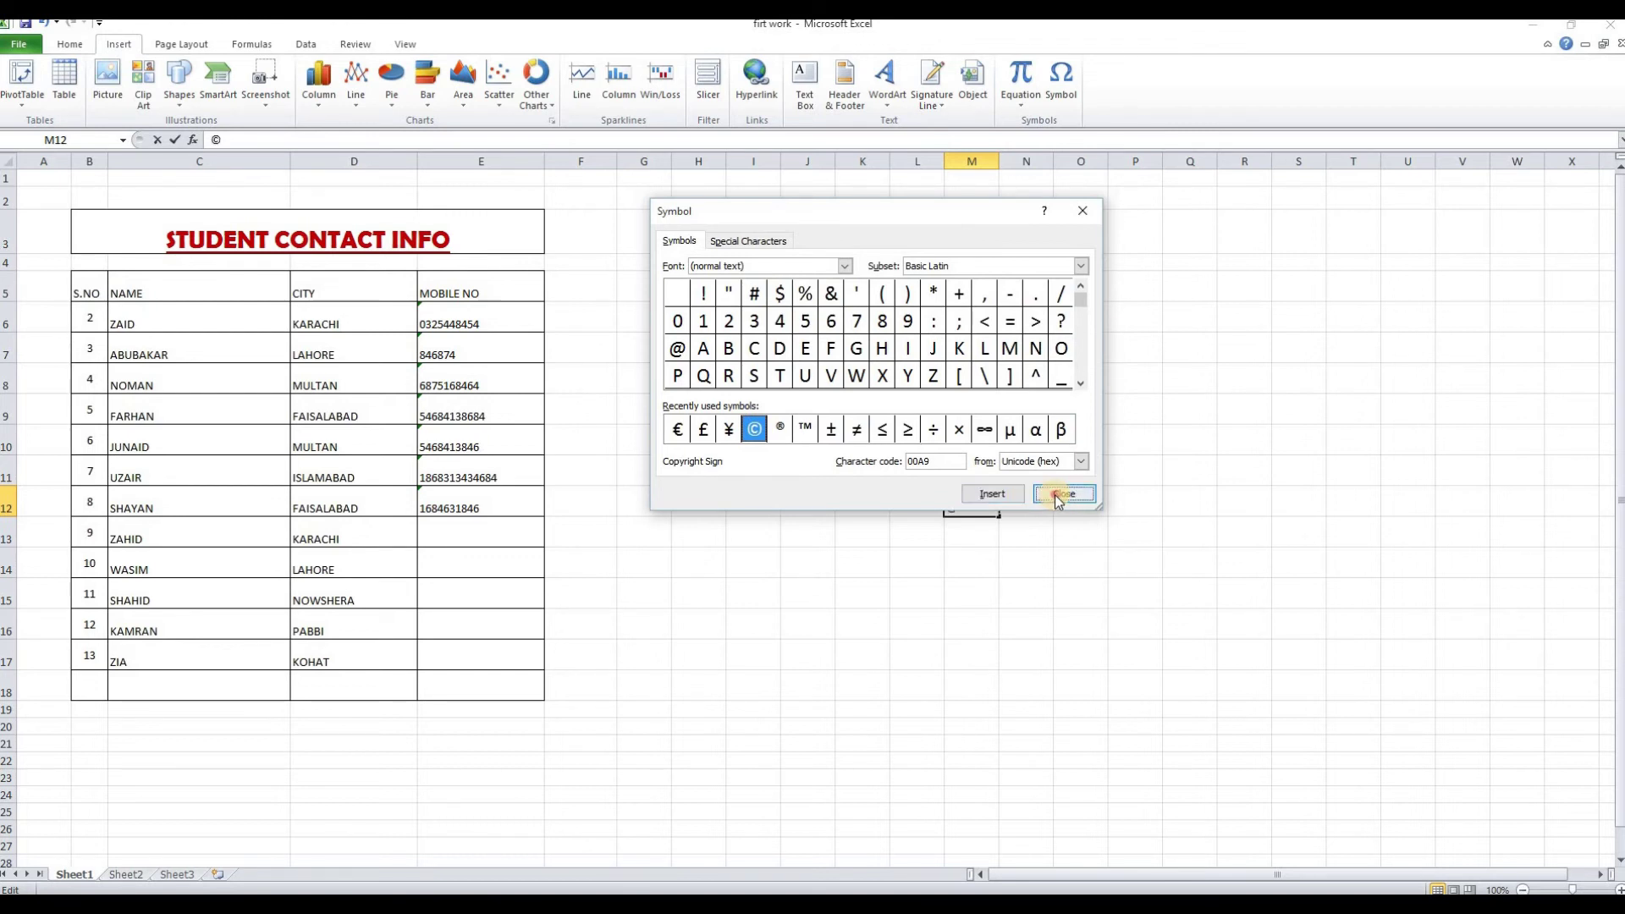
pyautogui.click(1065, 495)
pyautogui.click(1008, 563)
# Enlarge the © in cell M12 to font size 26
pyautogui.click(970, 508)
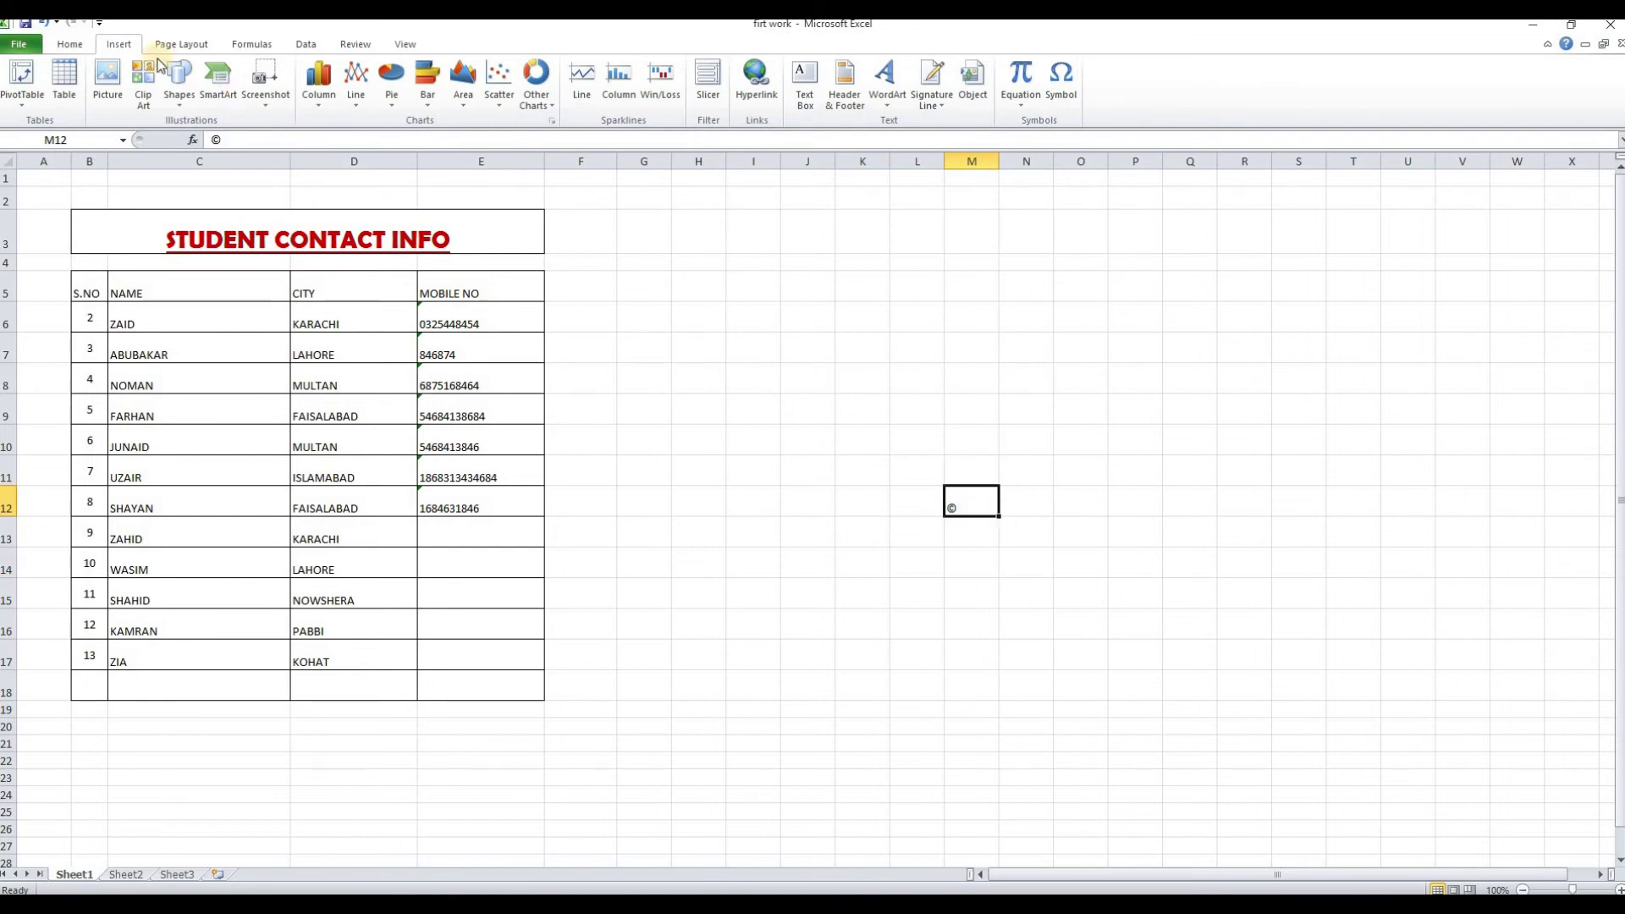
pyautogui.click(68, 44)
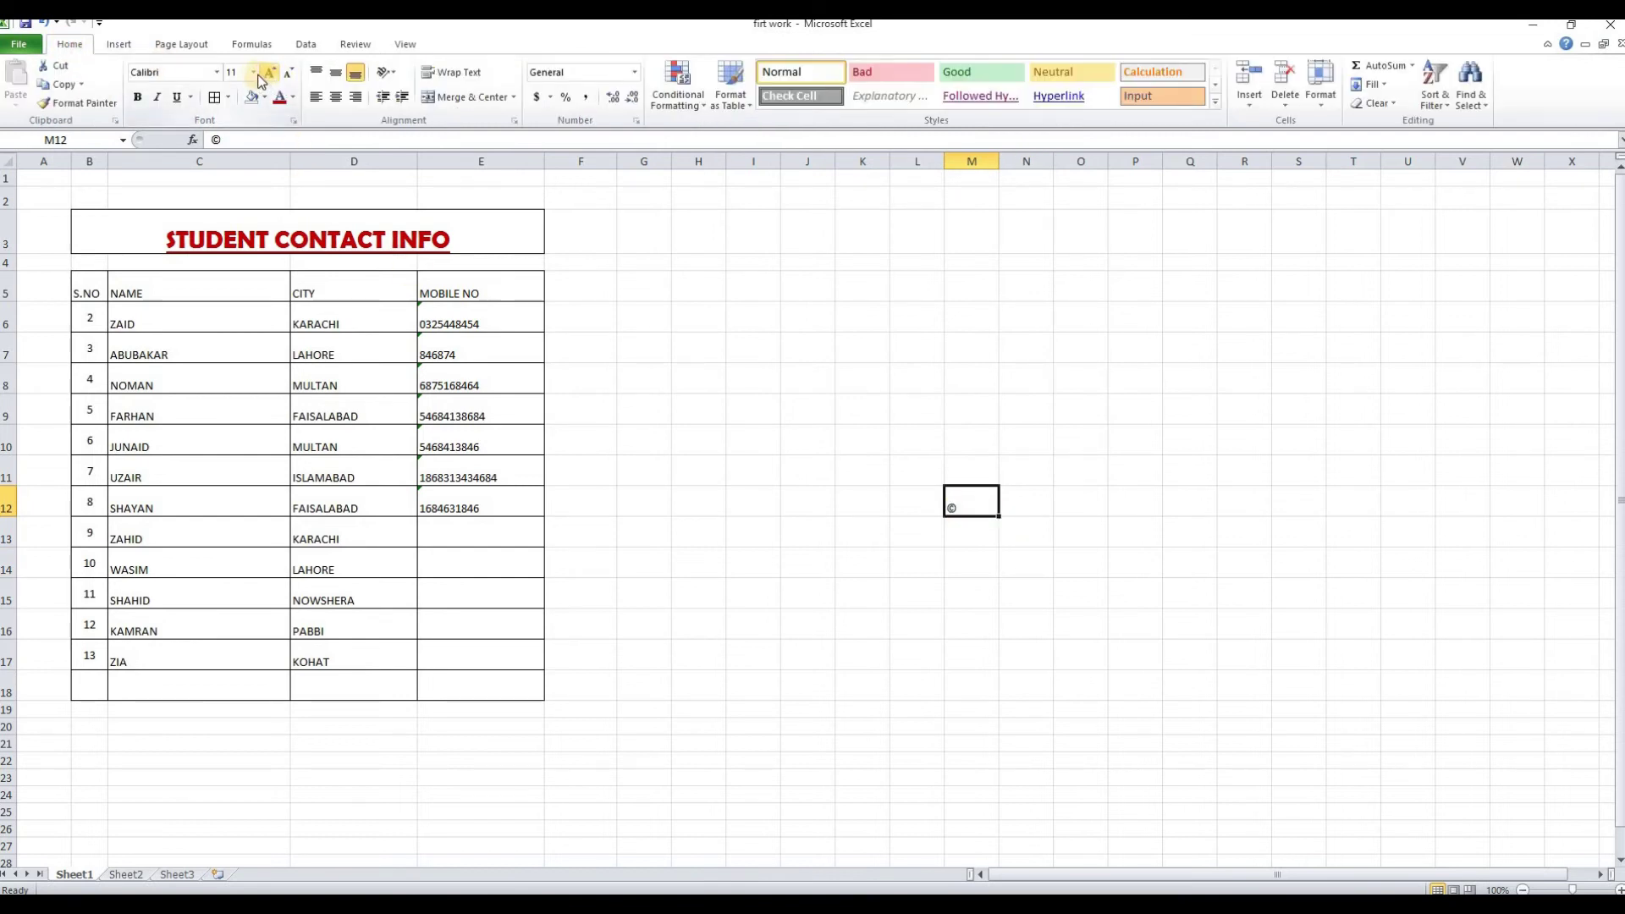
pyautogui.click(253, 73)
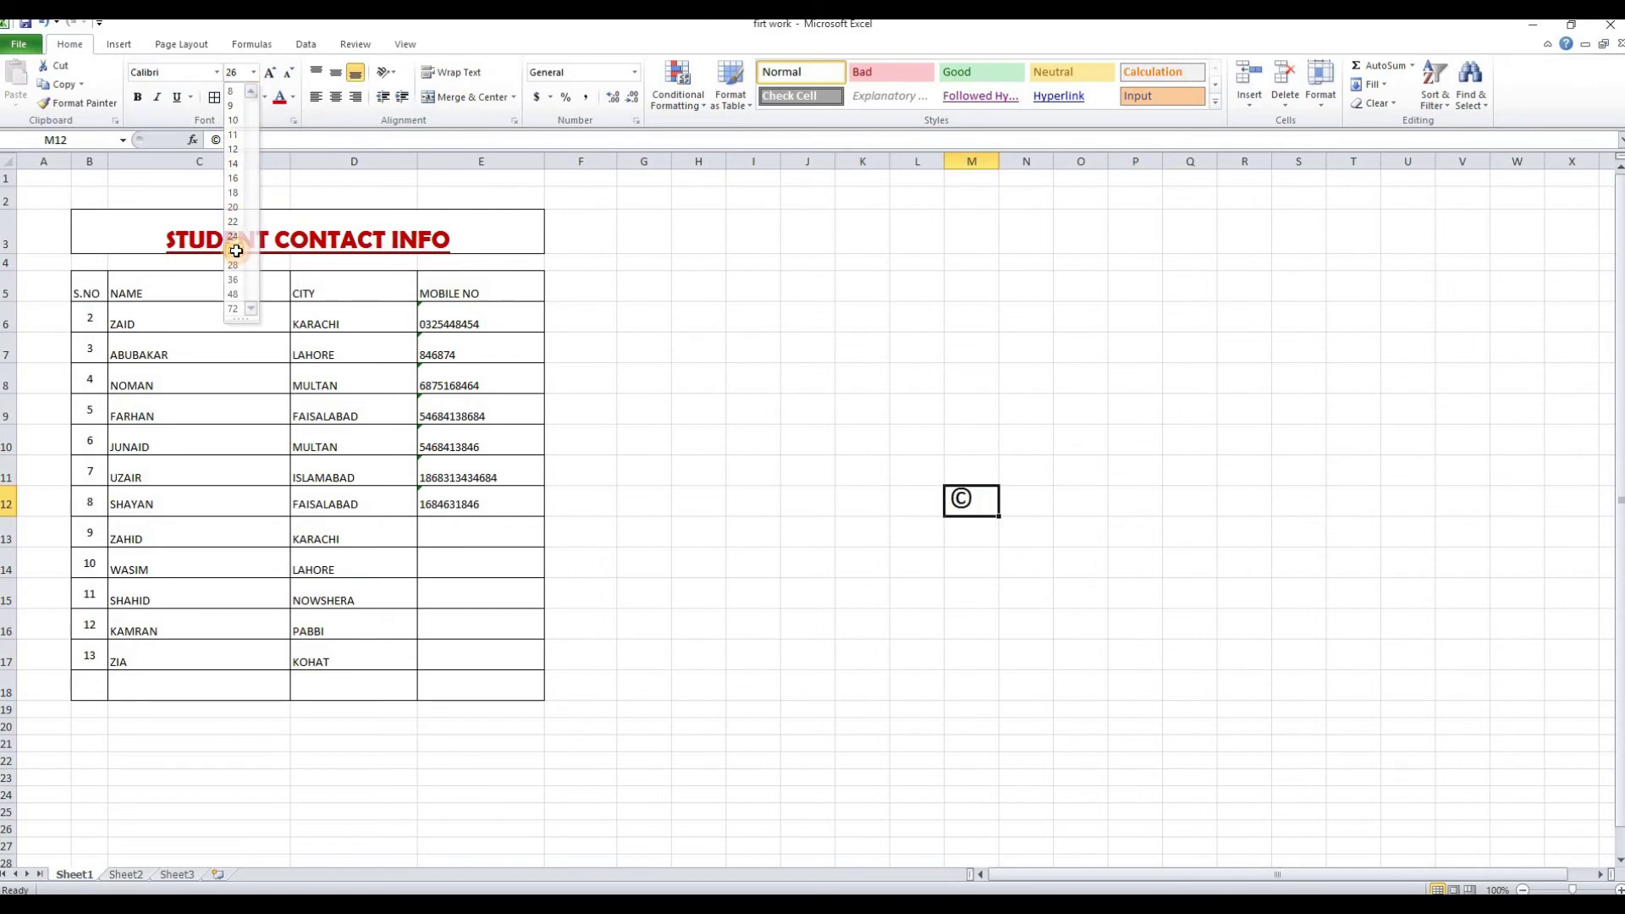
pyautogui.click(119, 44)
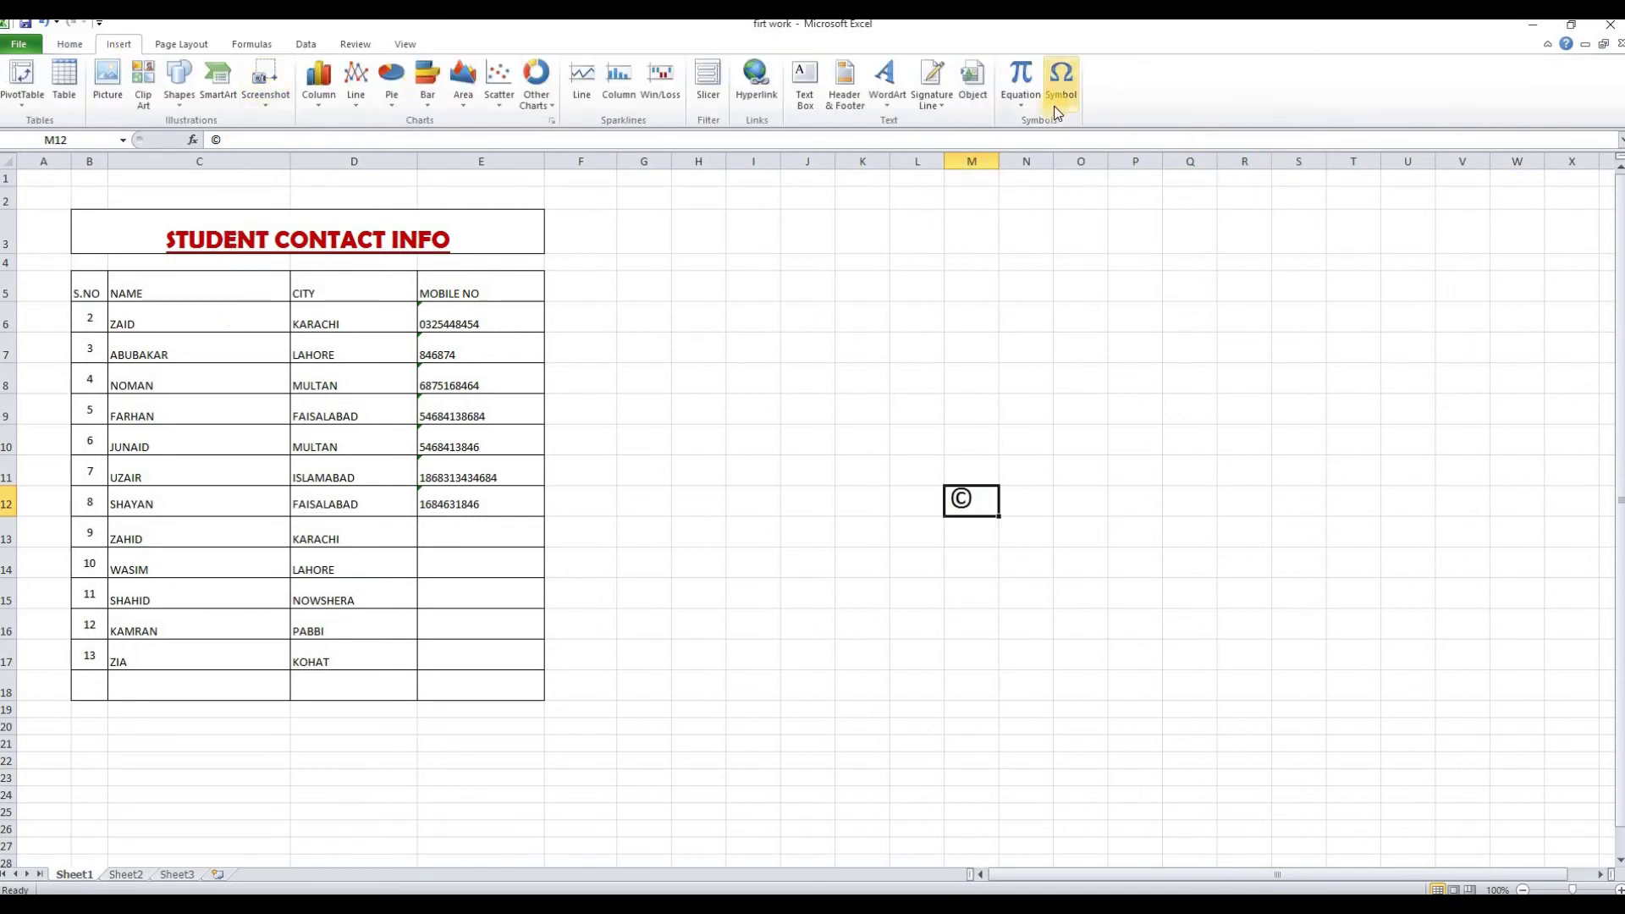
pyautogui.click(1062, 80)
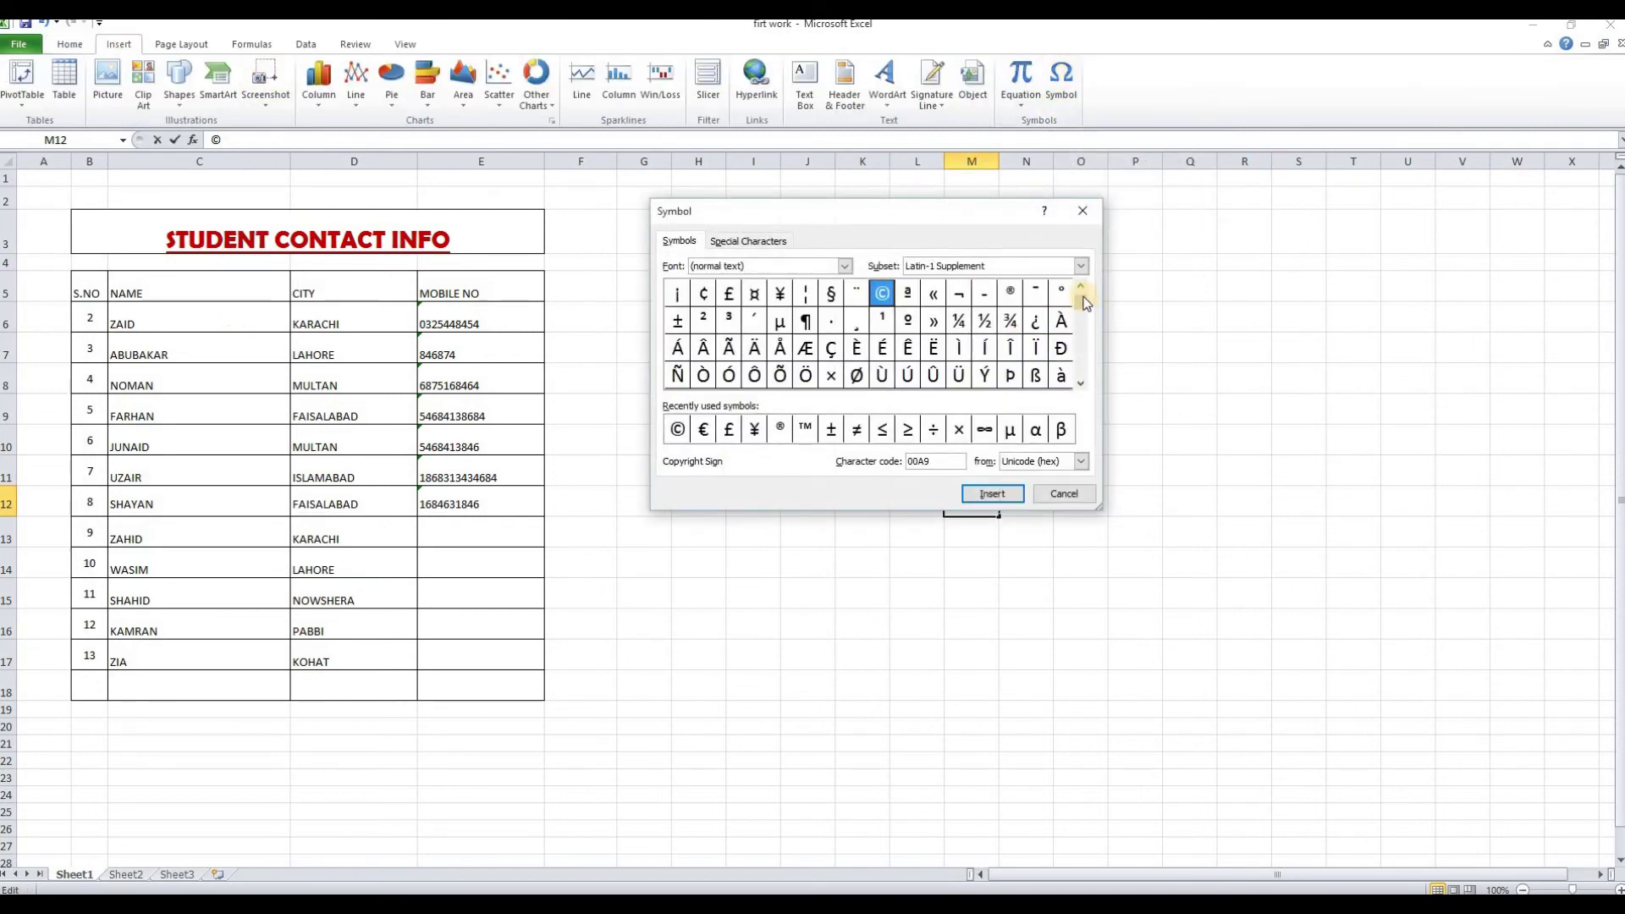
pyautogui.moveTo(1086, 312); pyautogui.dragTo(1078, 373)
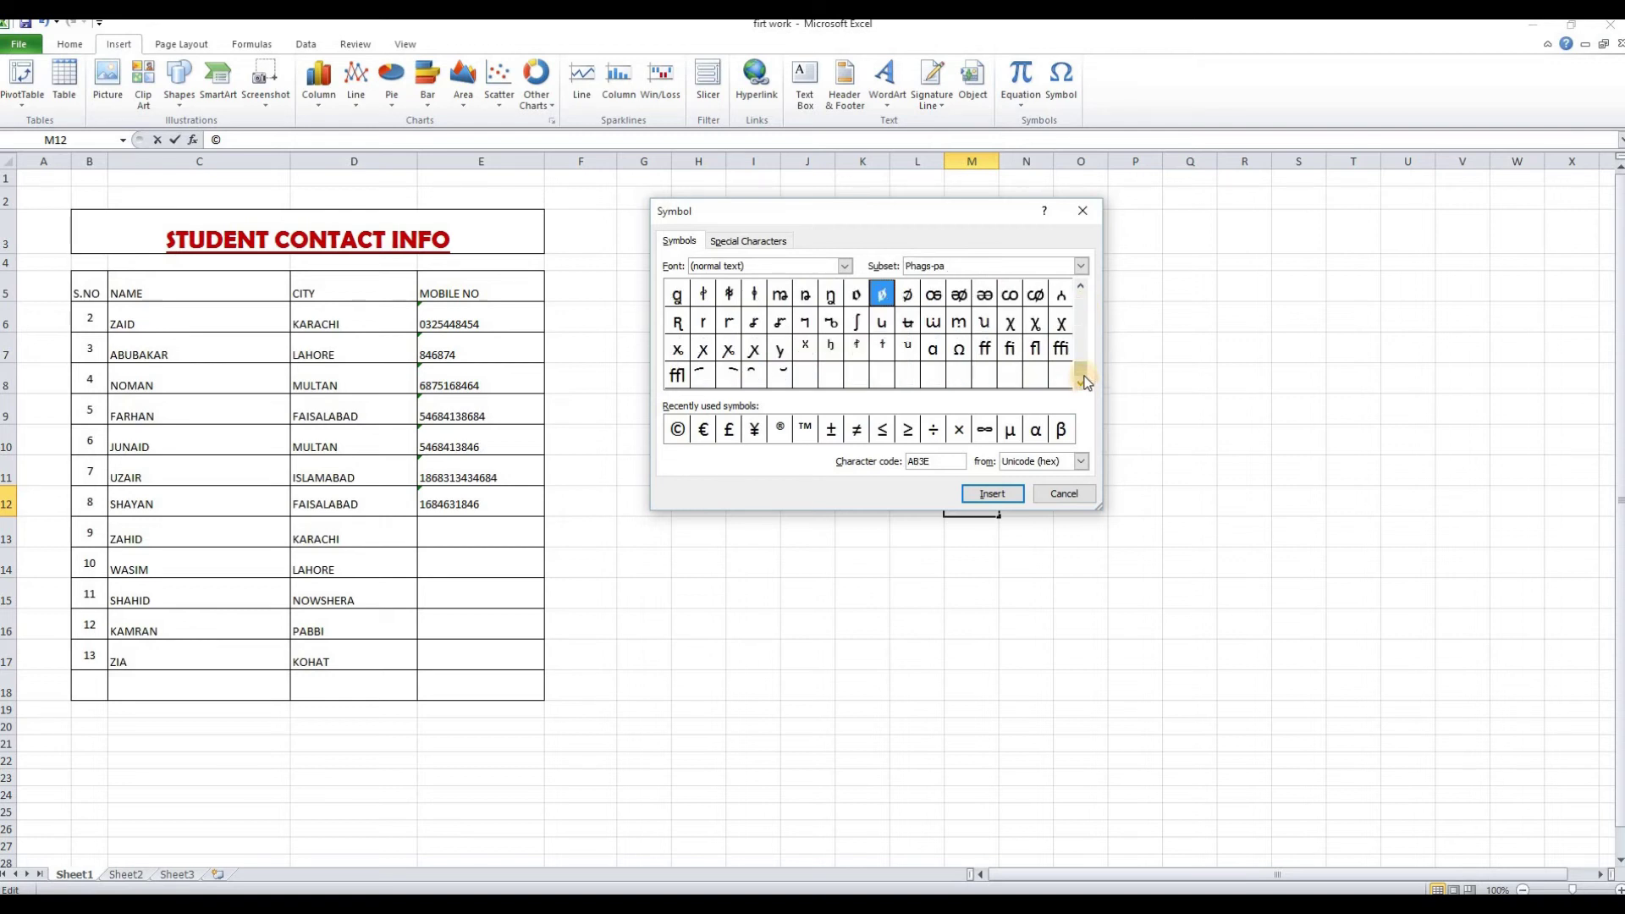
pyautogui.moveTo(1073, 305); pyautogui.dragTo(780, 262)
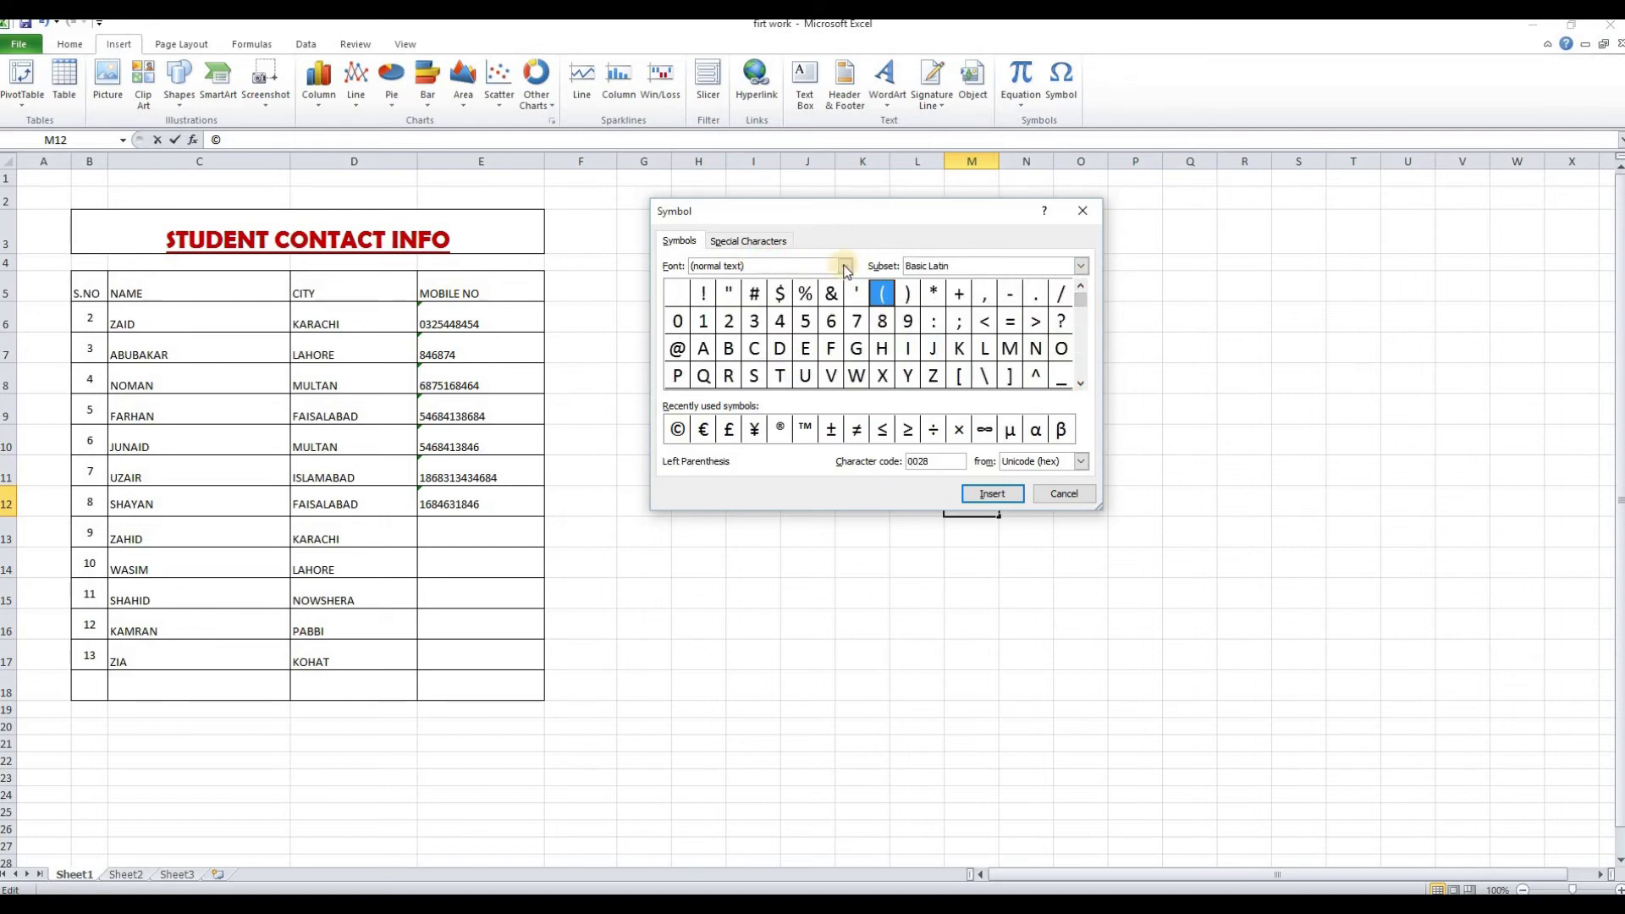
pyautogui.click(845, 266)
pyautogui.click(787, 303)
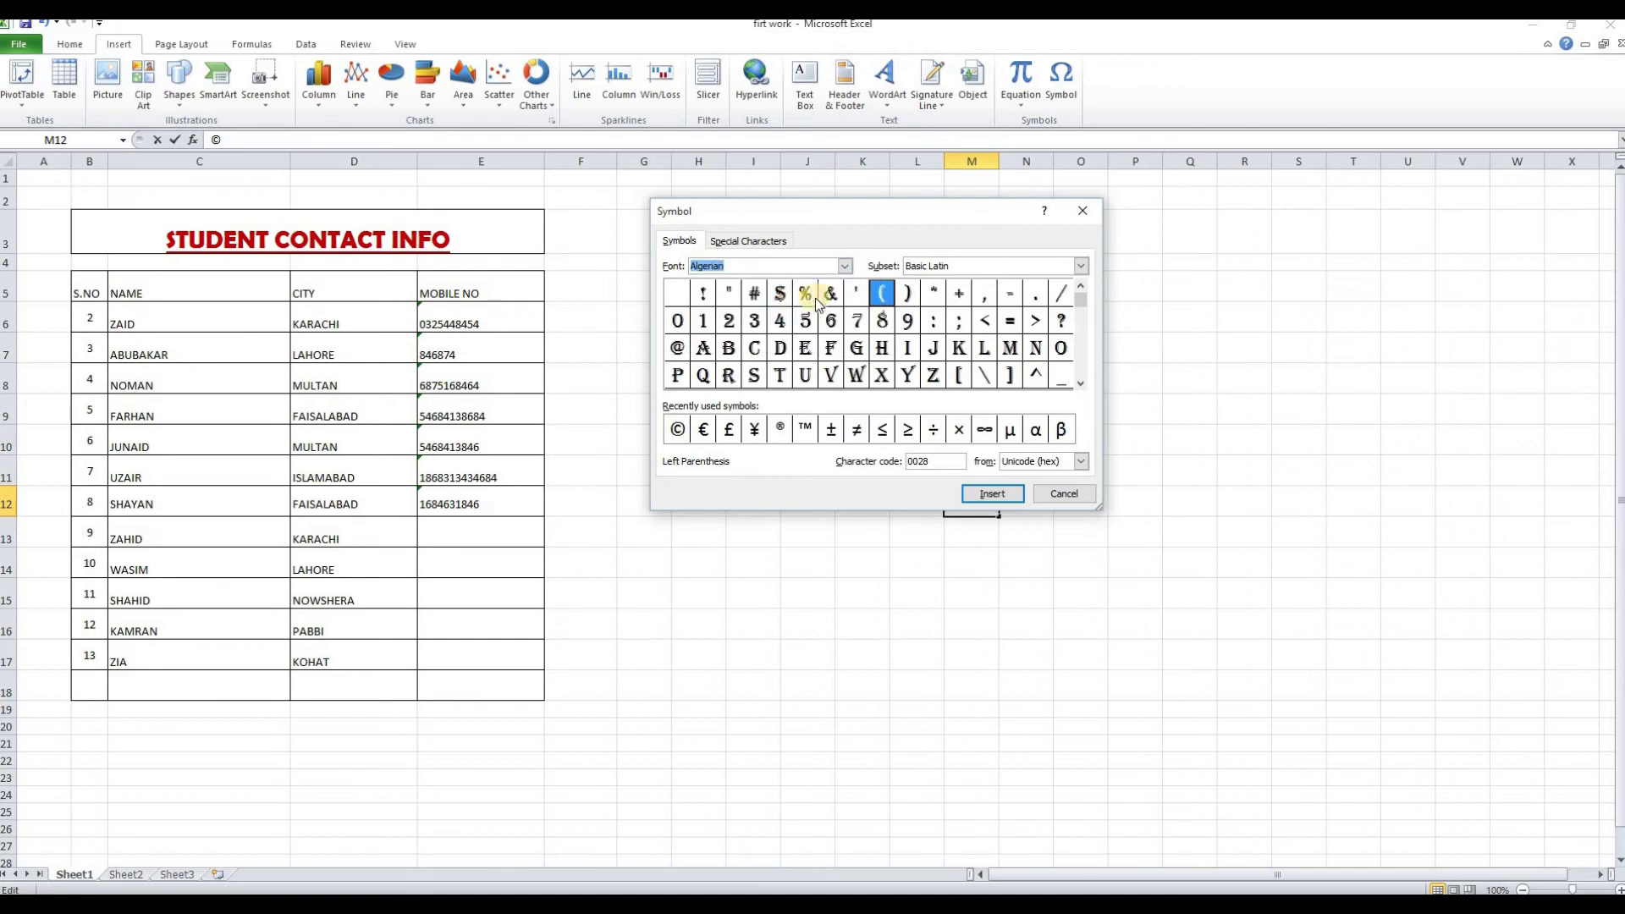
pyautogui.click(847, 266)
pyautogui.click(809, 319)
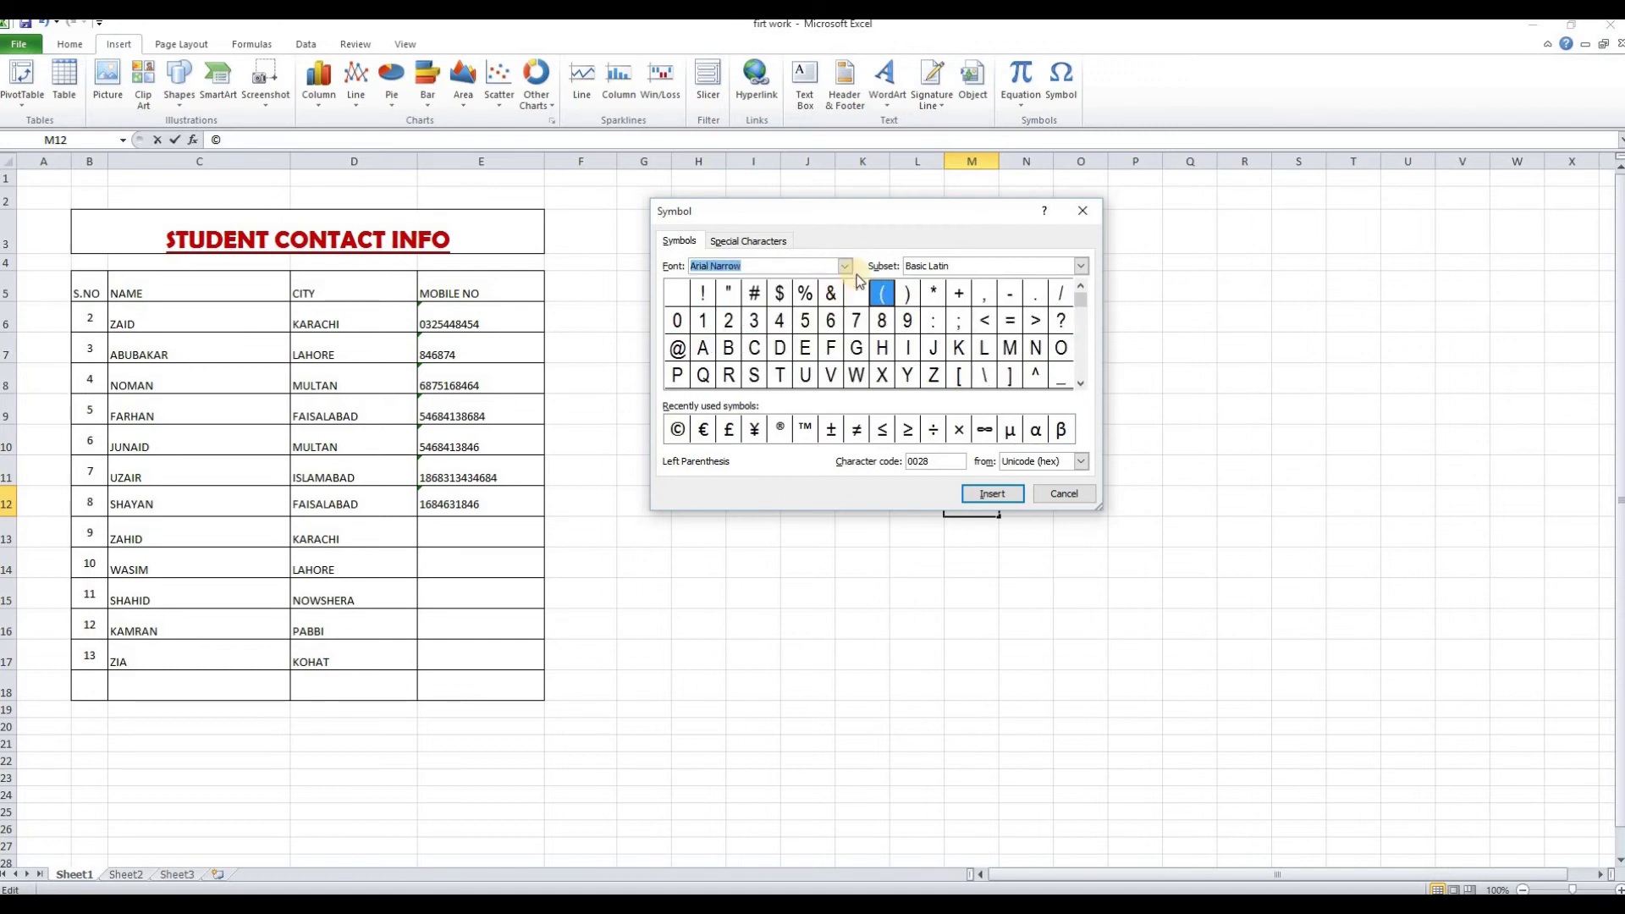
pyautogui.click(845, 267)
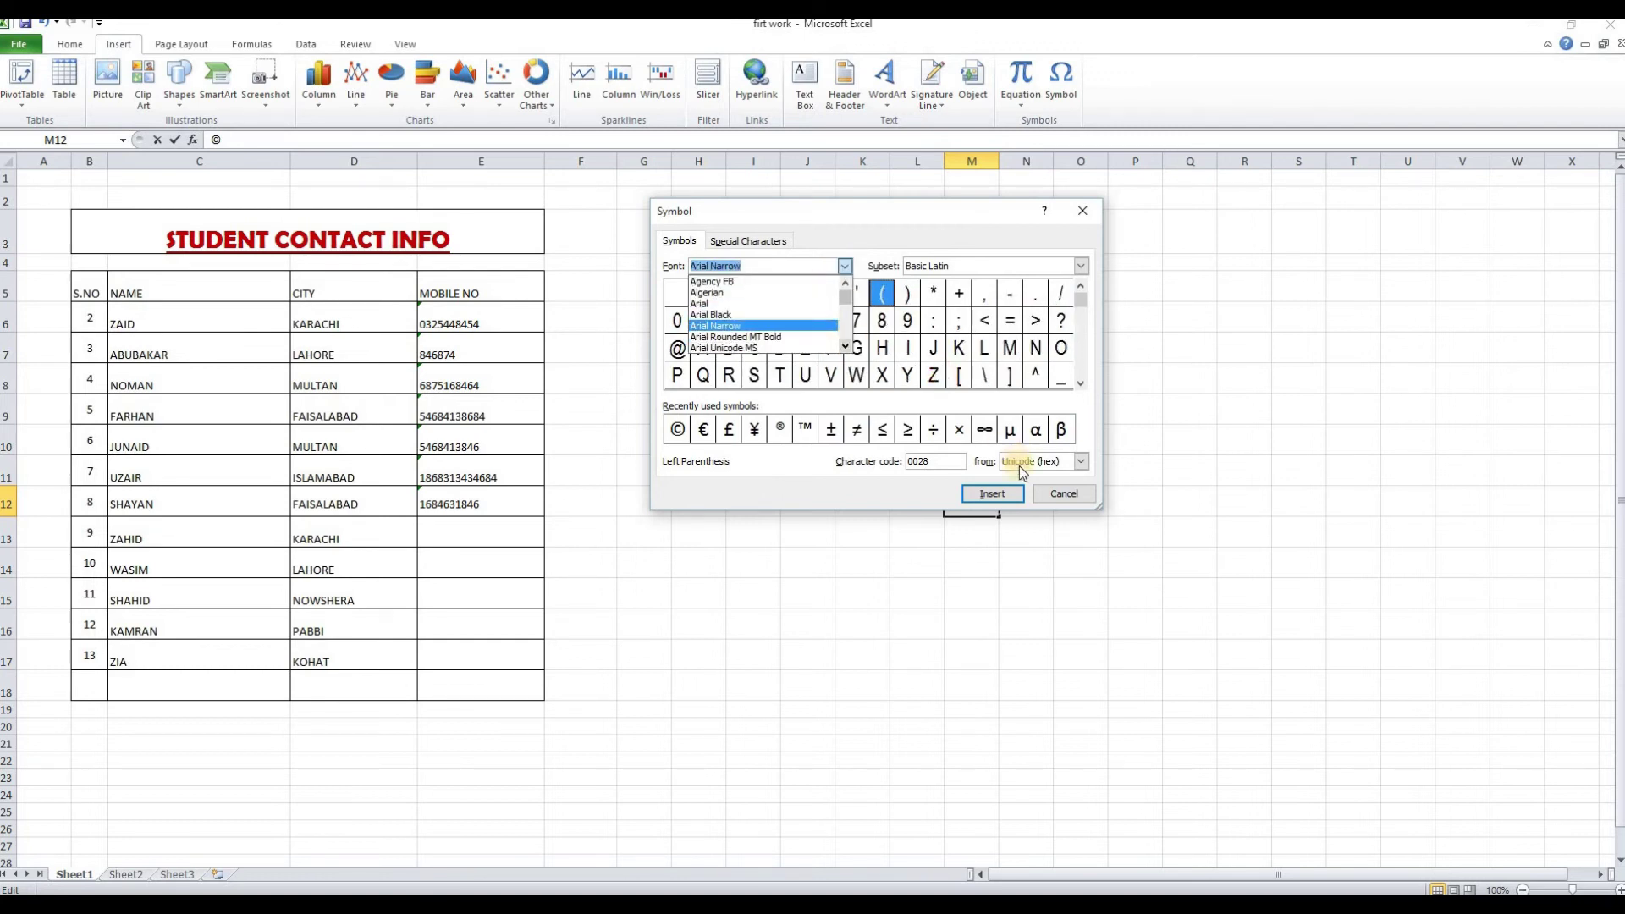
pyautogui.click(1059, 492)
pyautogui.click(681, 285)
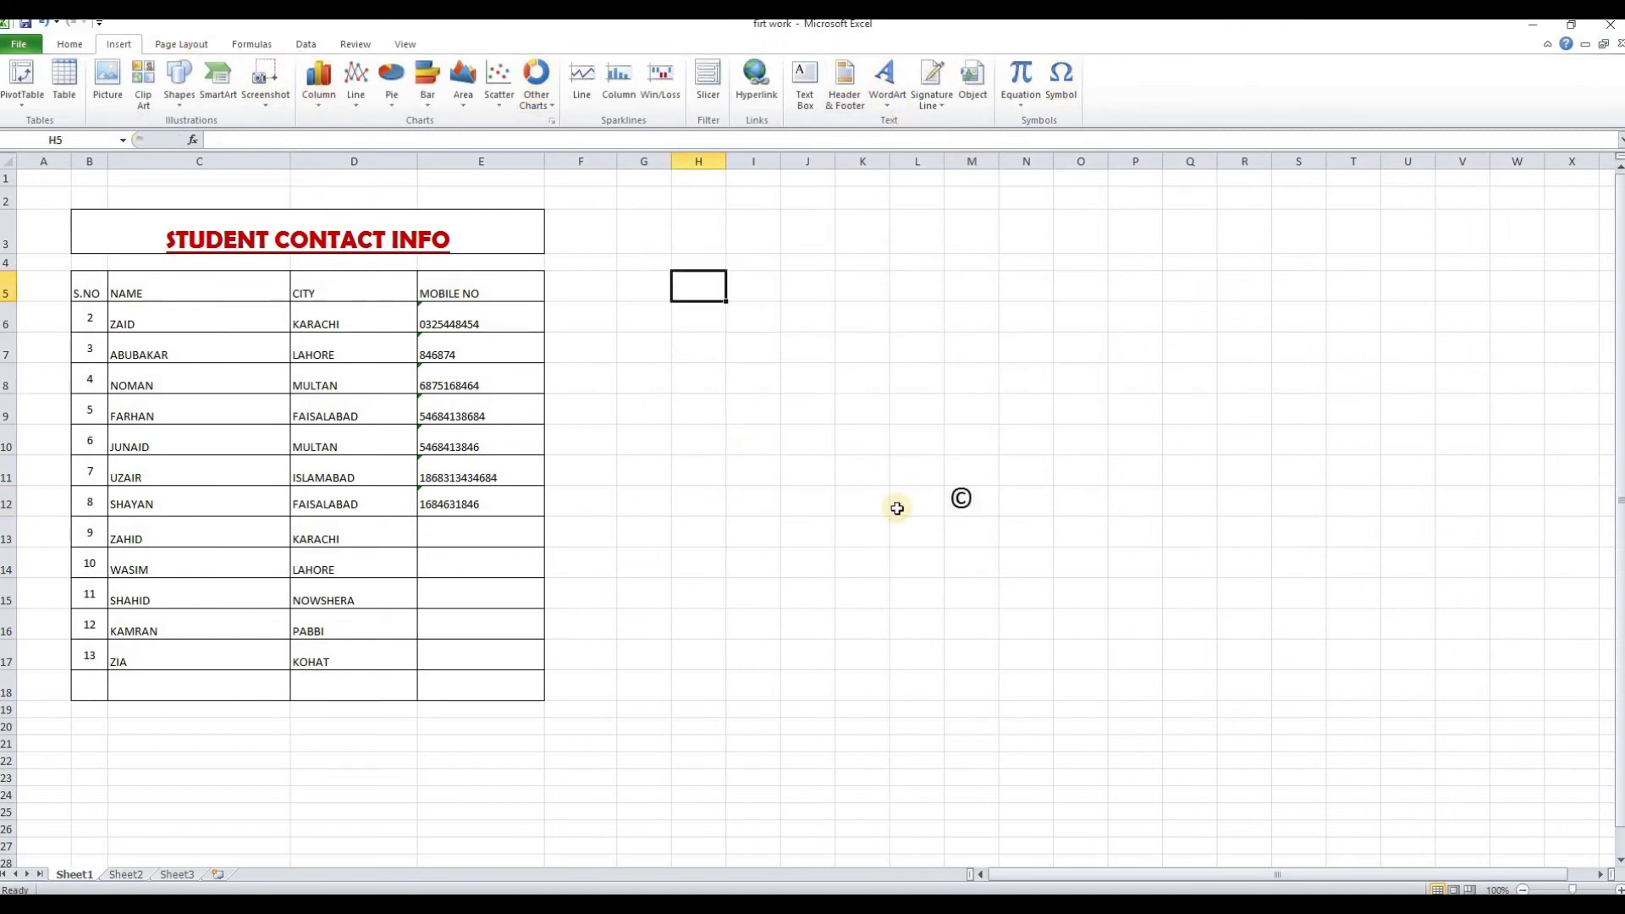
# Set the worksheet's paper size to A4 from the Page Layout Size list
pyautogui.click(918, 531)
pyautogui.click(196, 44)
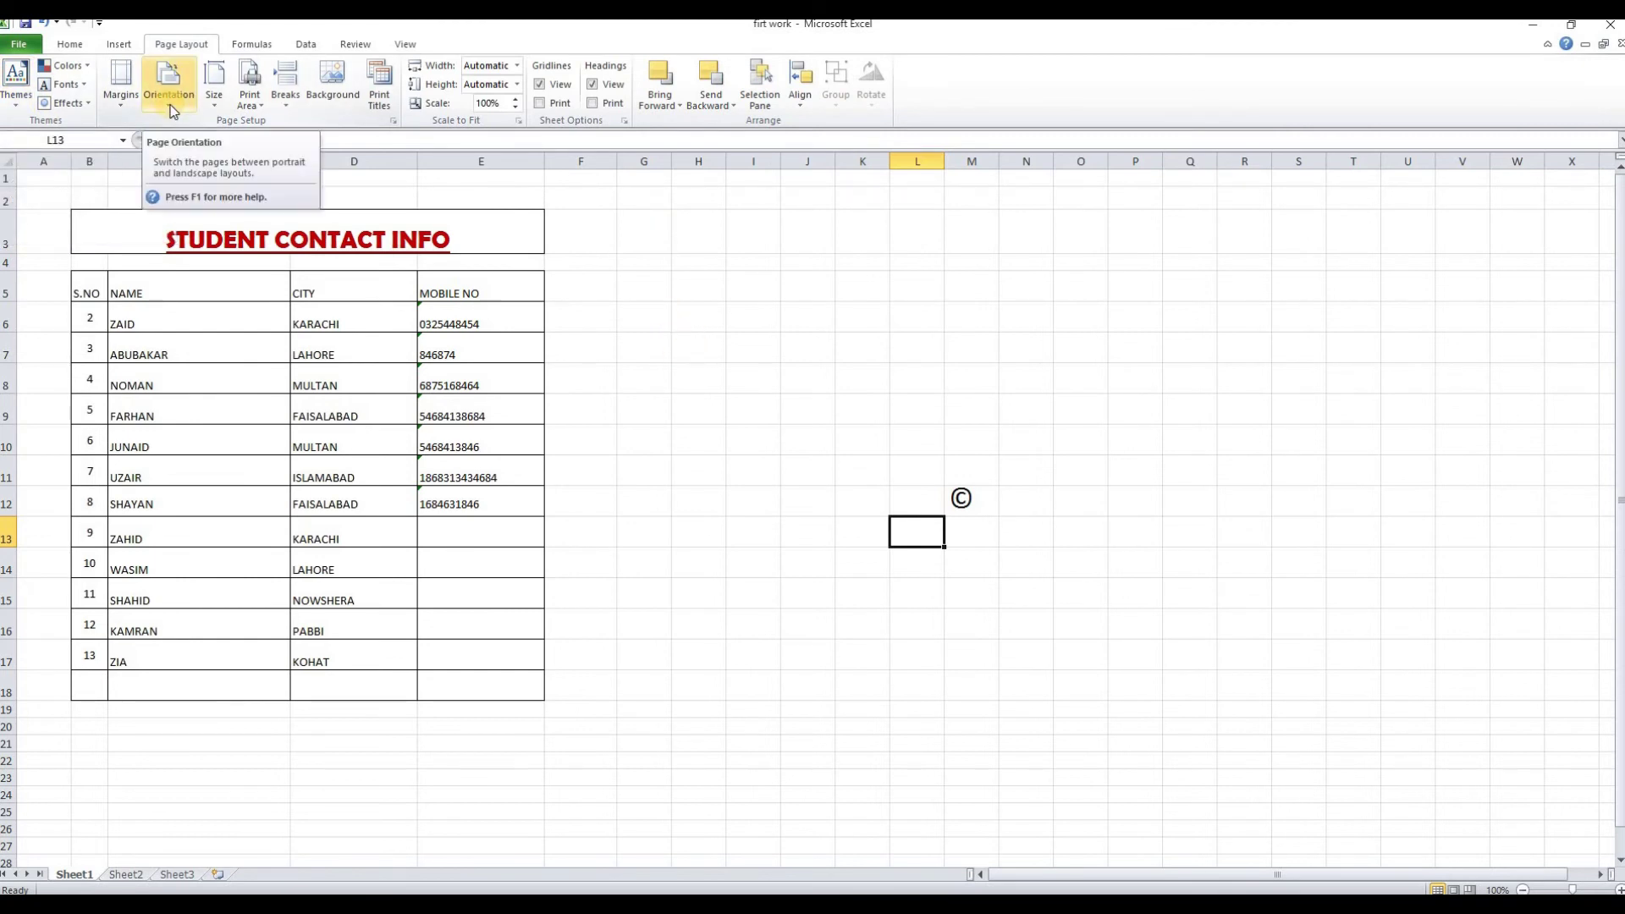
pyautogui.click(808, 286)
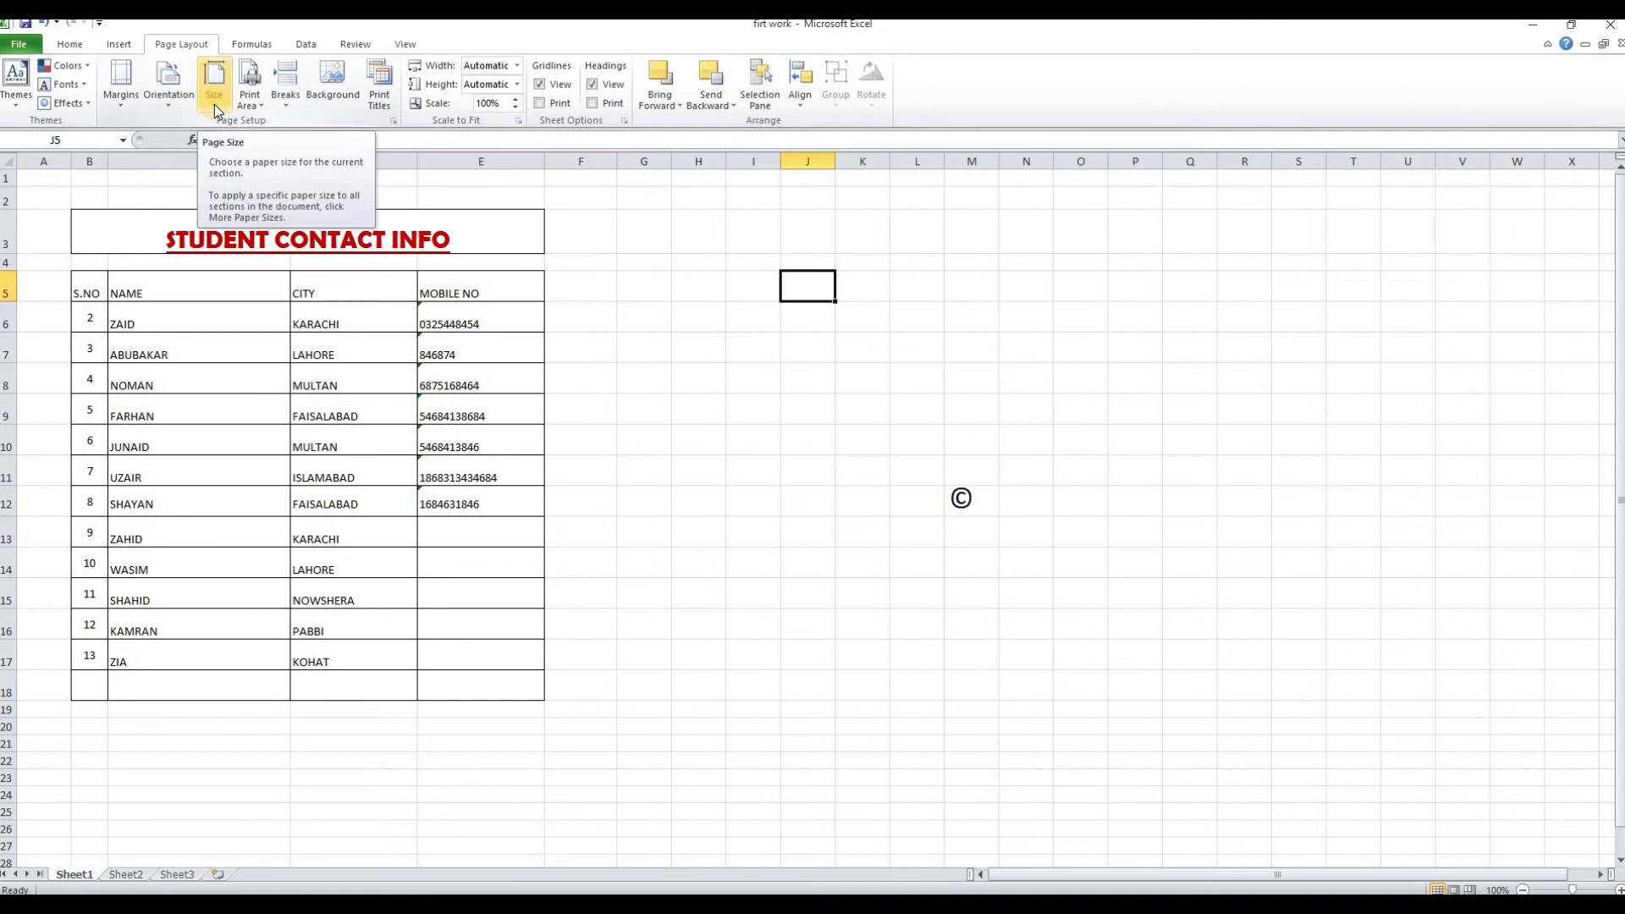
pyautogui.click(215, 100)
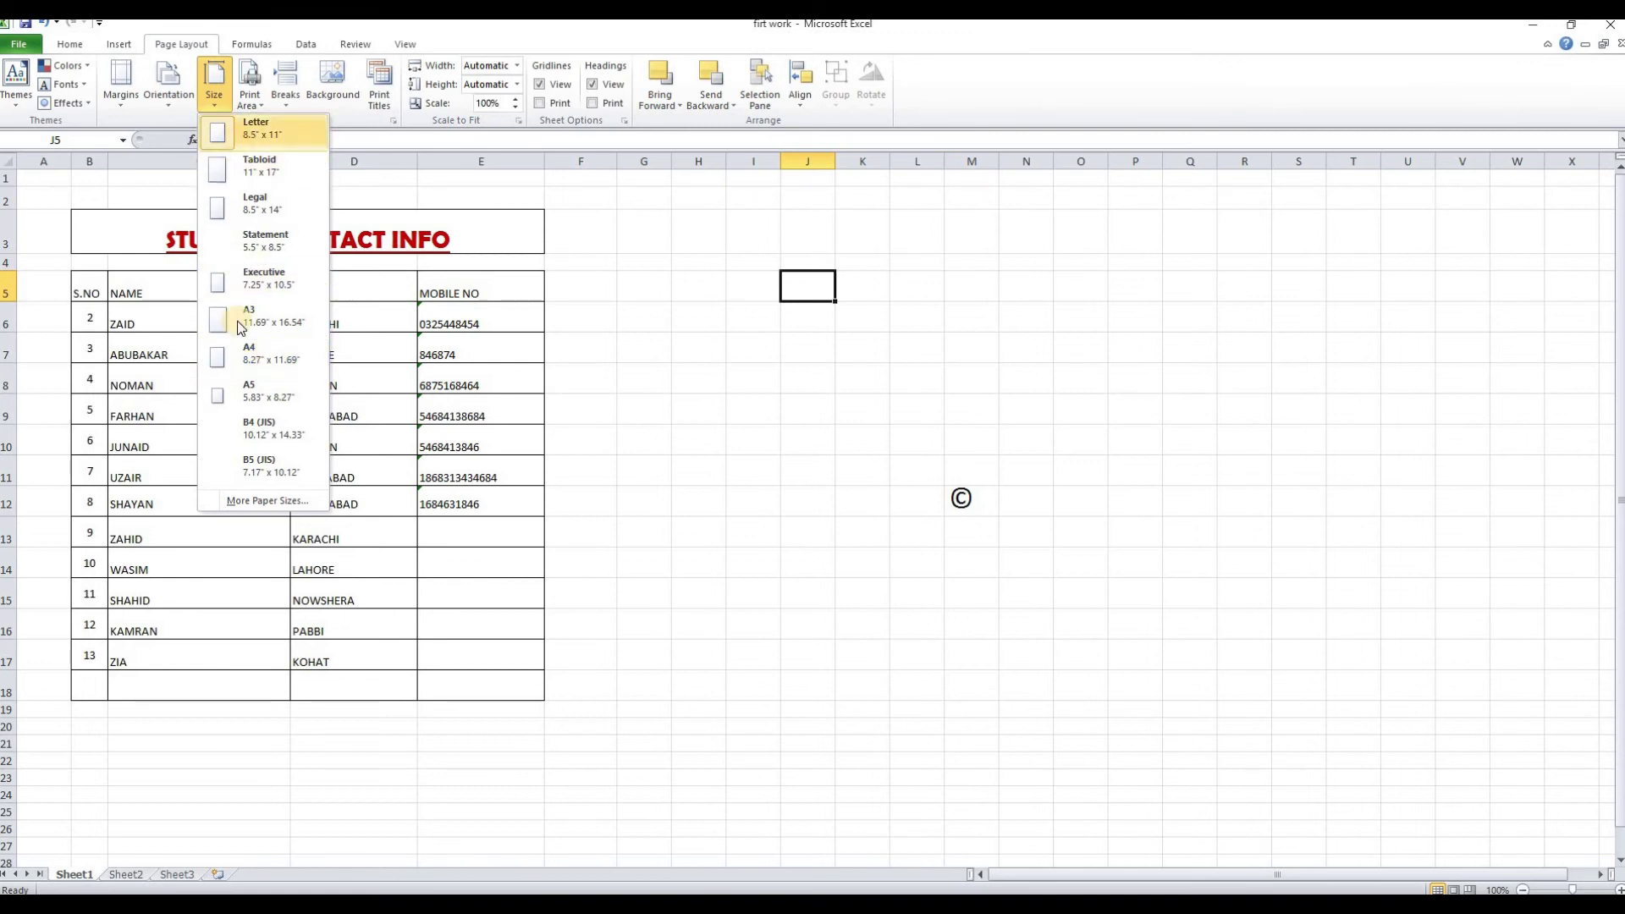
pyautogui.click(241, 355)
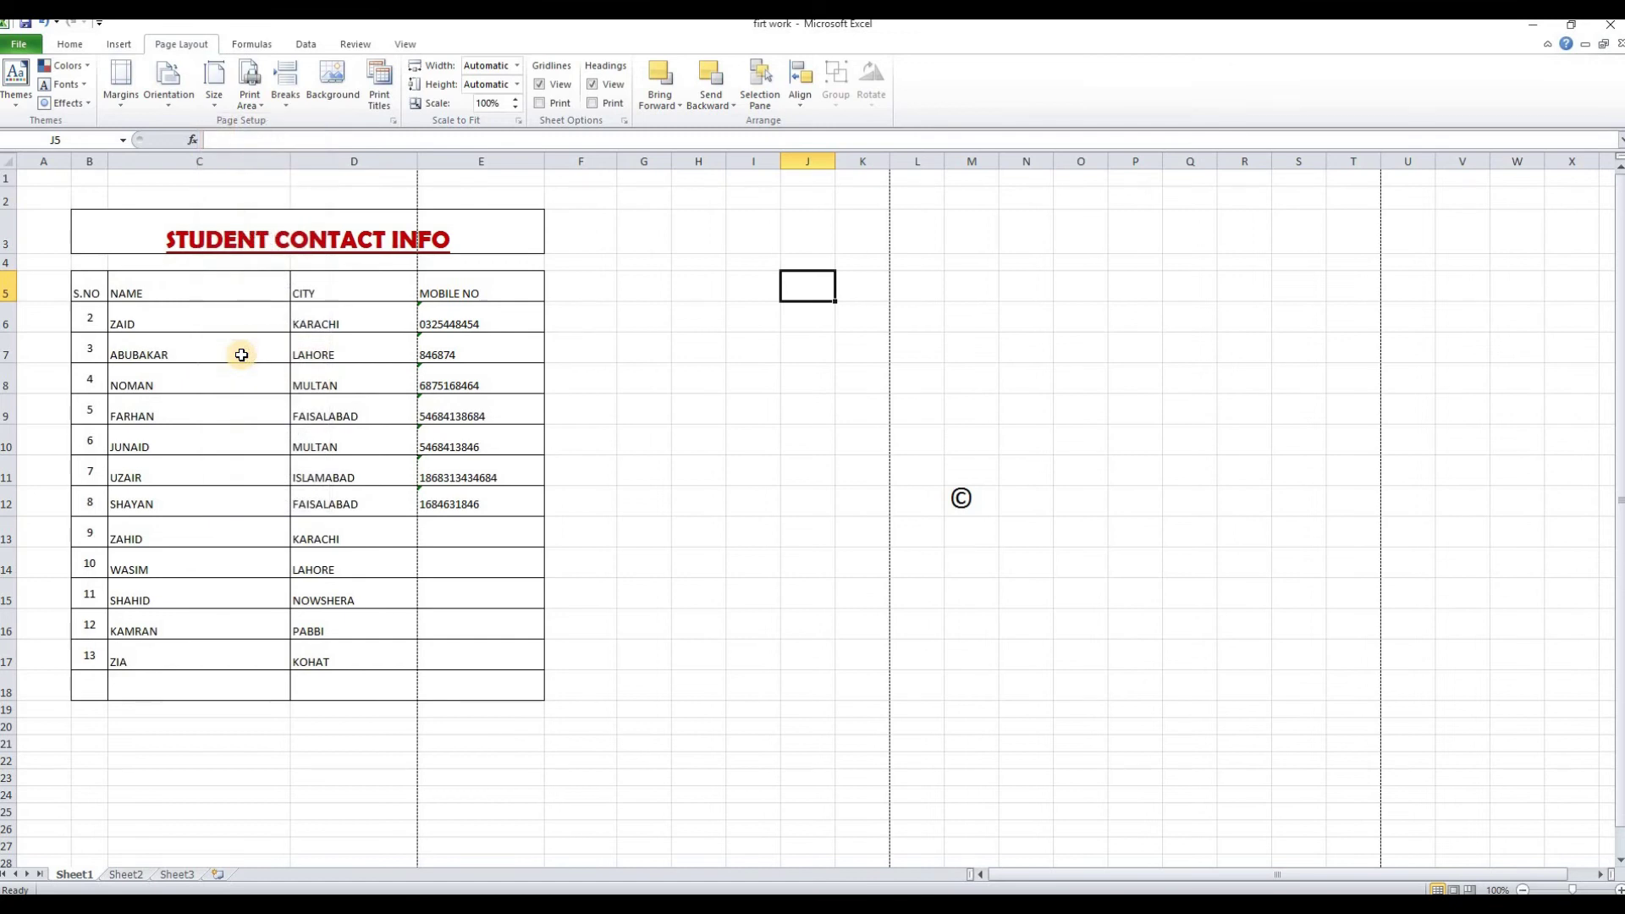
pyautogui.click(714, 495)
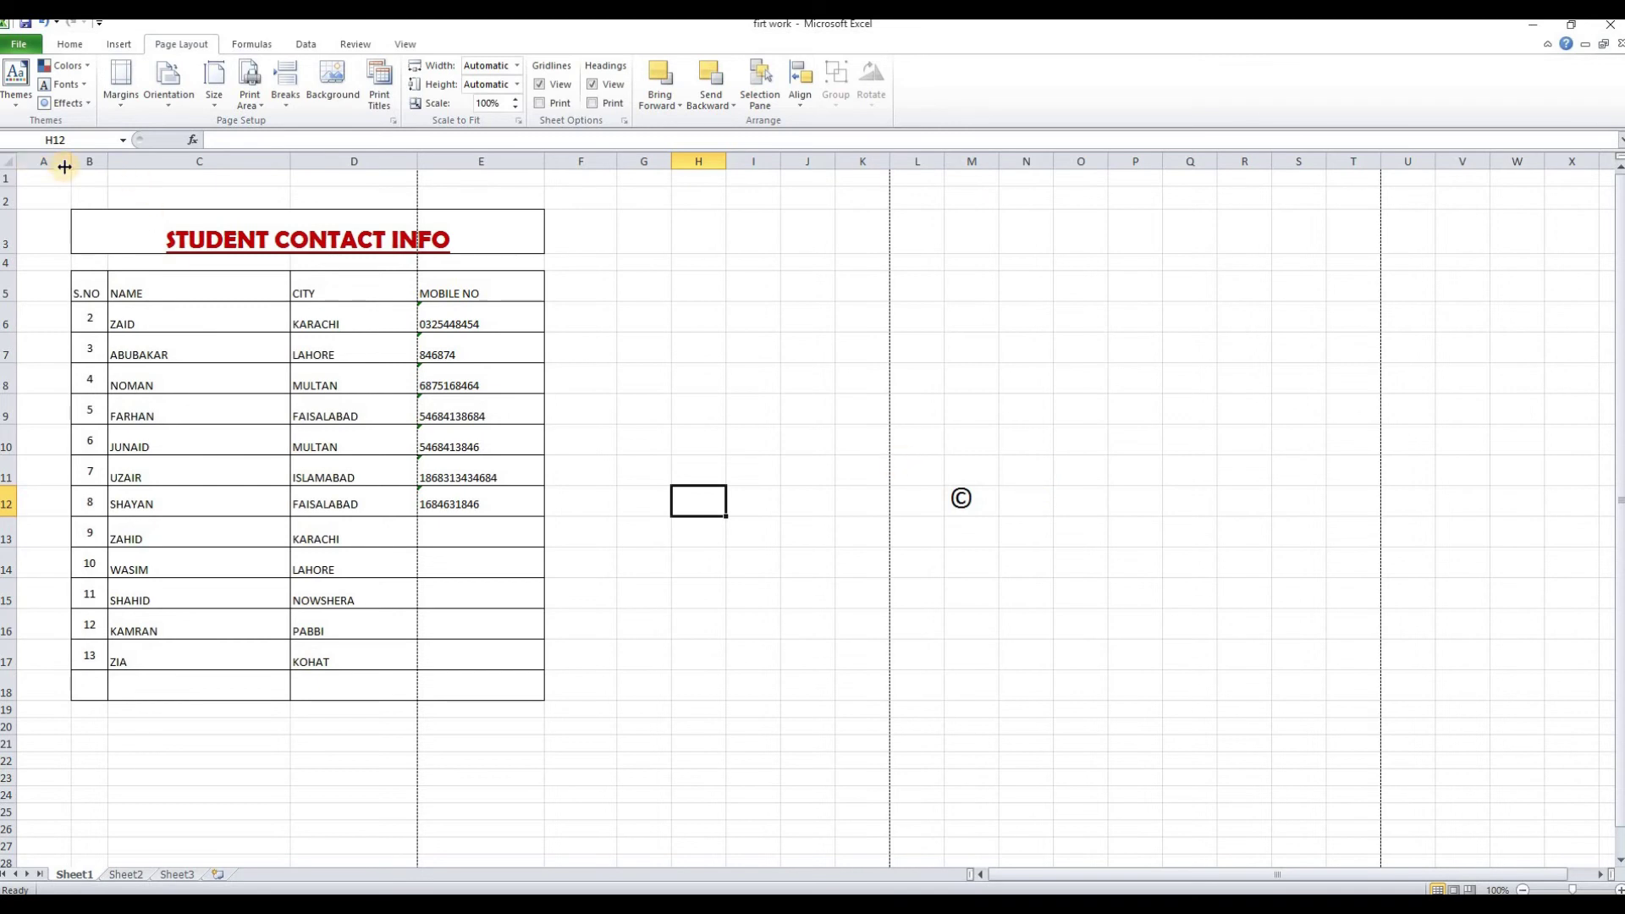
# Narrow column A so the contact table shifts left
pyautogui.moveTo(65, 166); pyautogui.dragTo(33, 170)
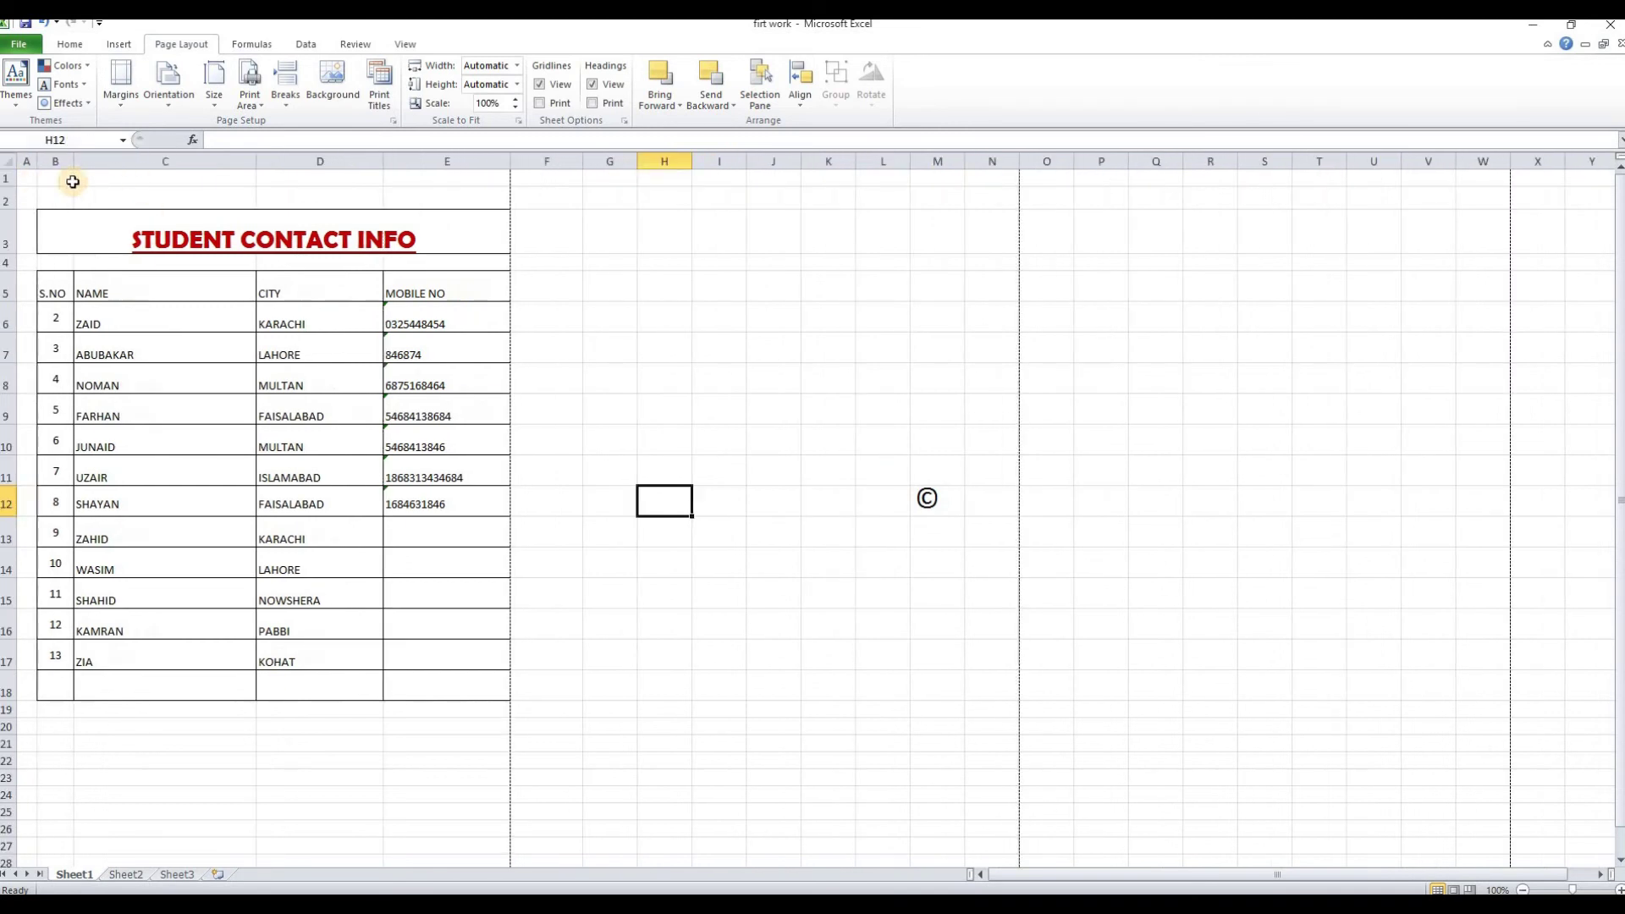
pyautogui.scroll(-1, 624, 363)
pyautogui.scroll(1, 619, 348)
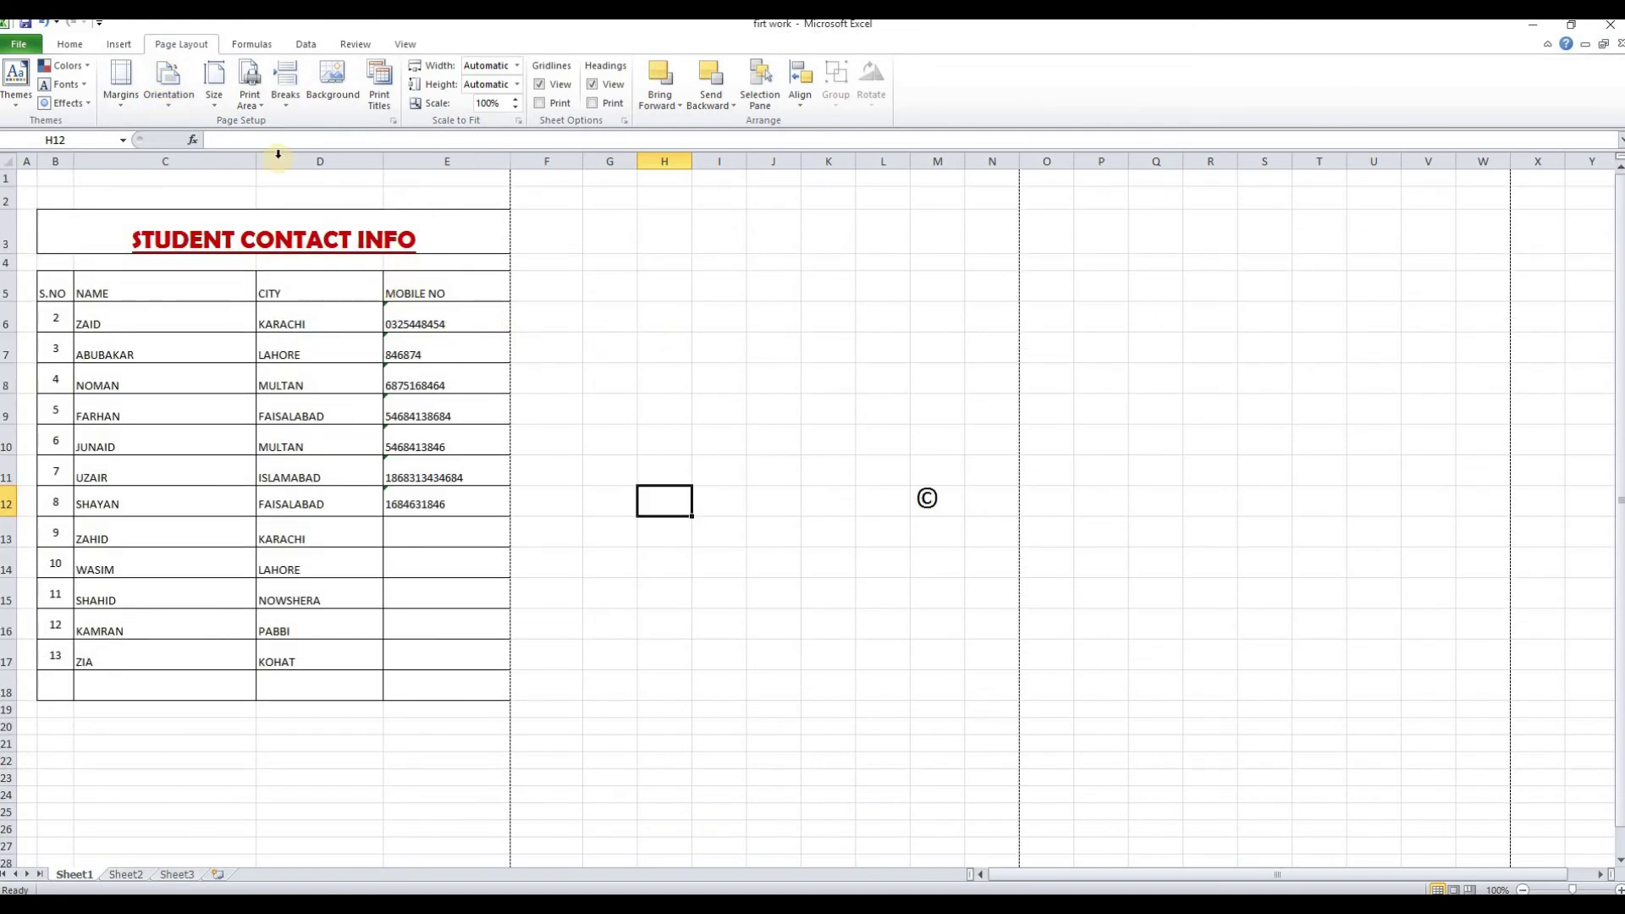
# Try landscape orientation, switch back to portrait, and close Print Area unchanged
pyautogui.click(178, 110)
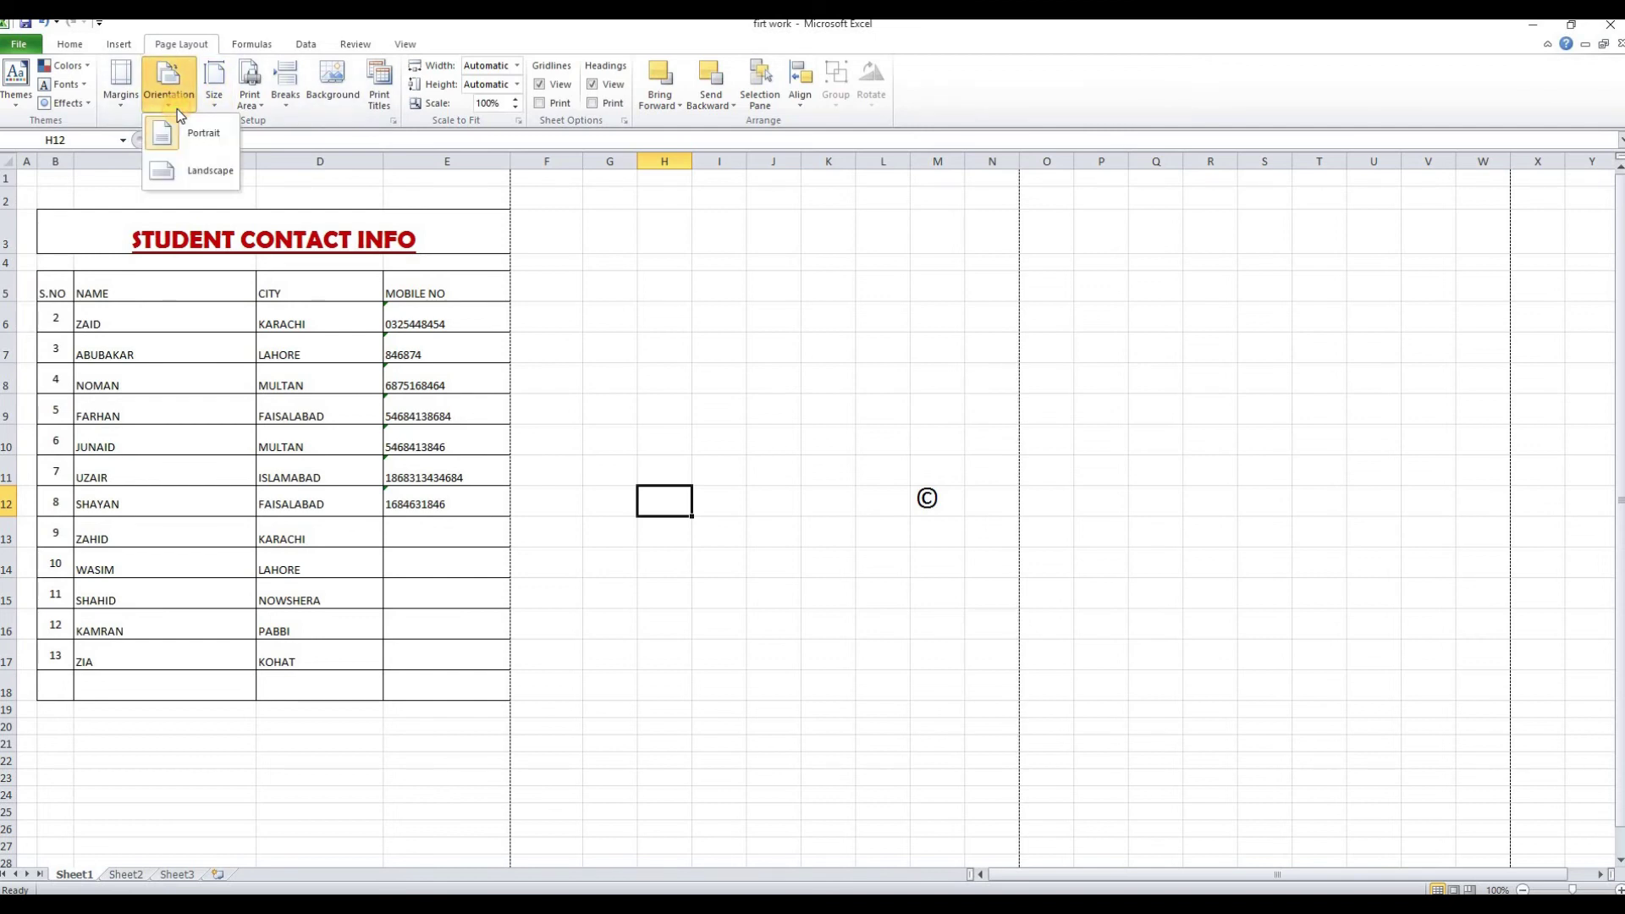
pyautogui.click(203, 172)
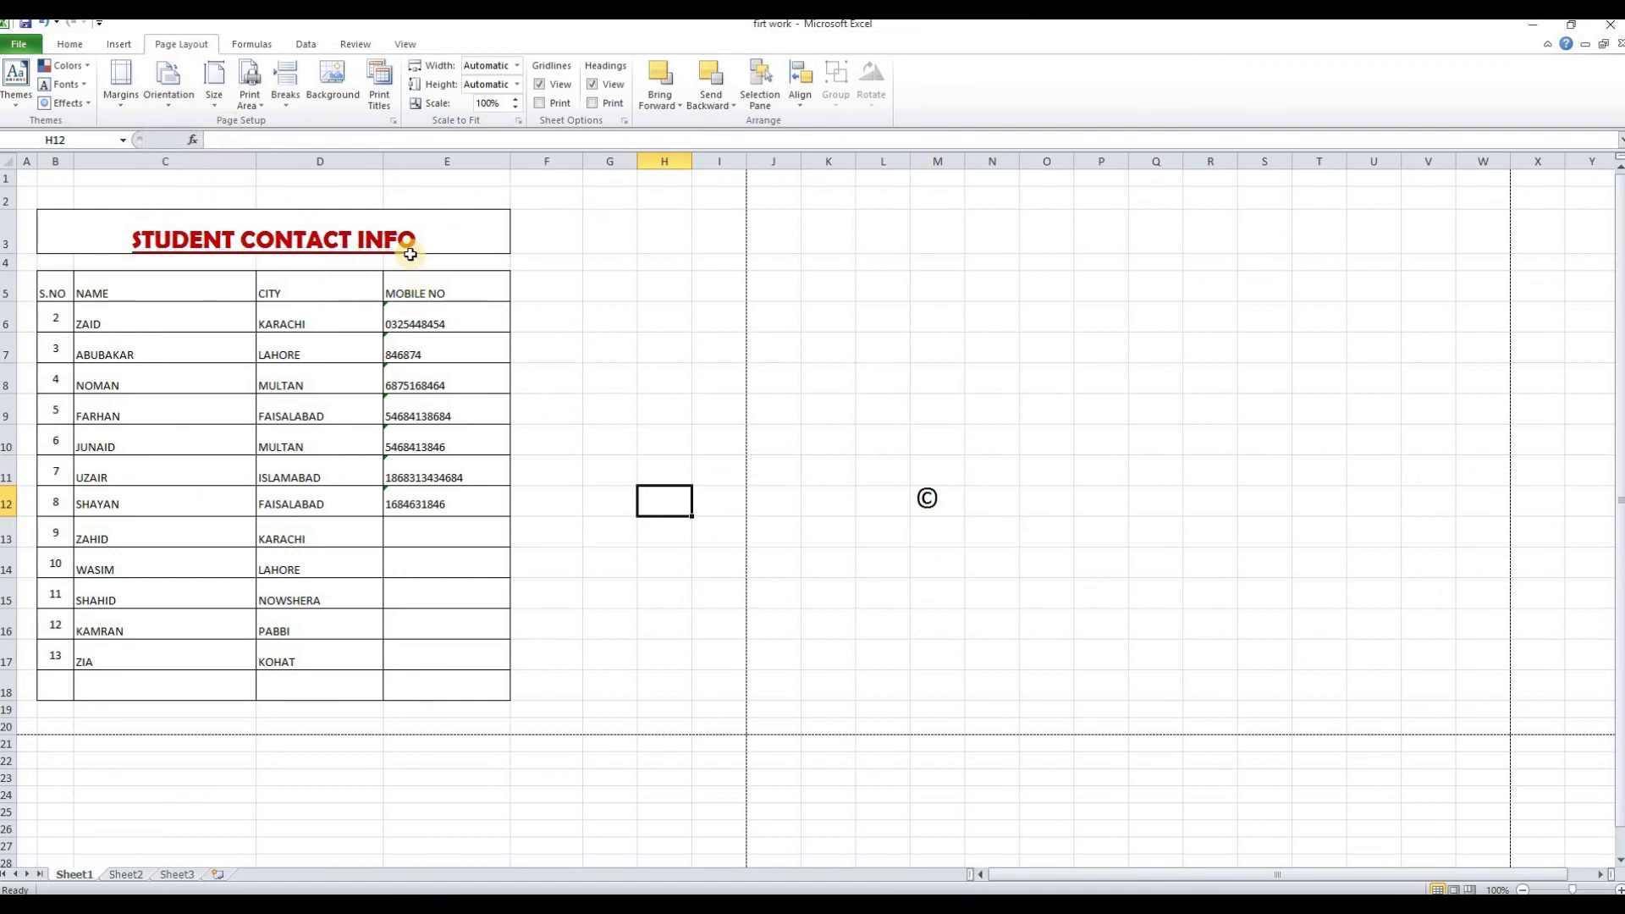
pyautogui.click(169, 85)
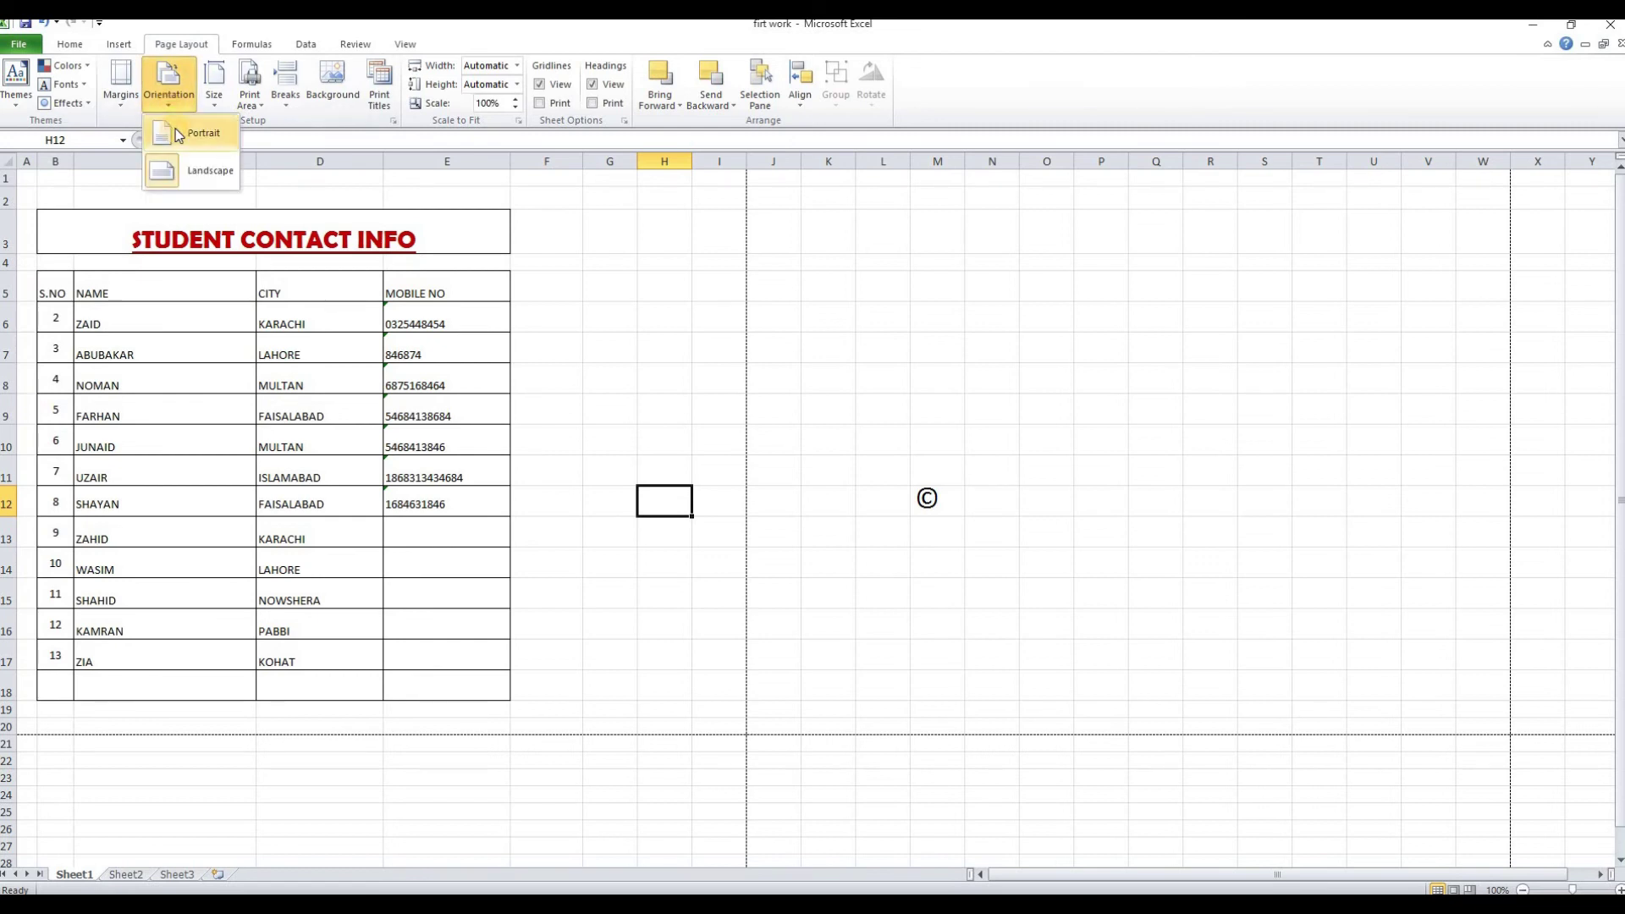
pyautogui.click(179, 136)
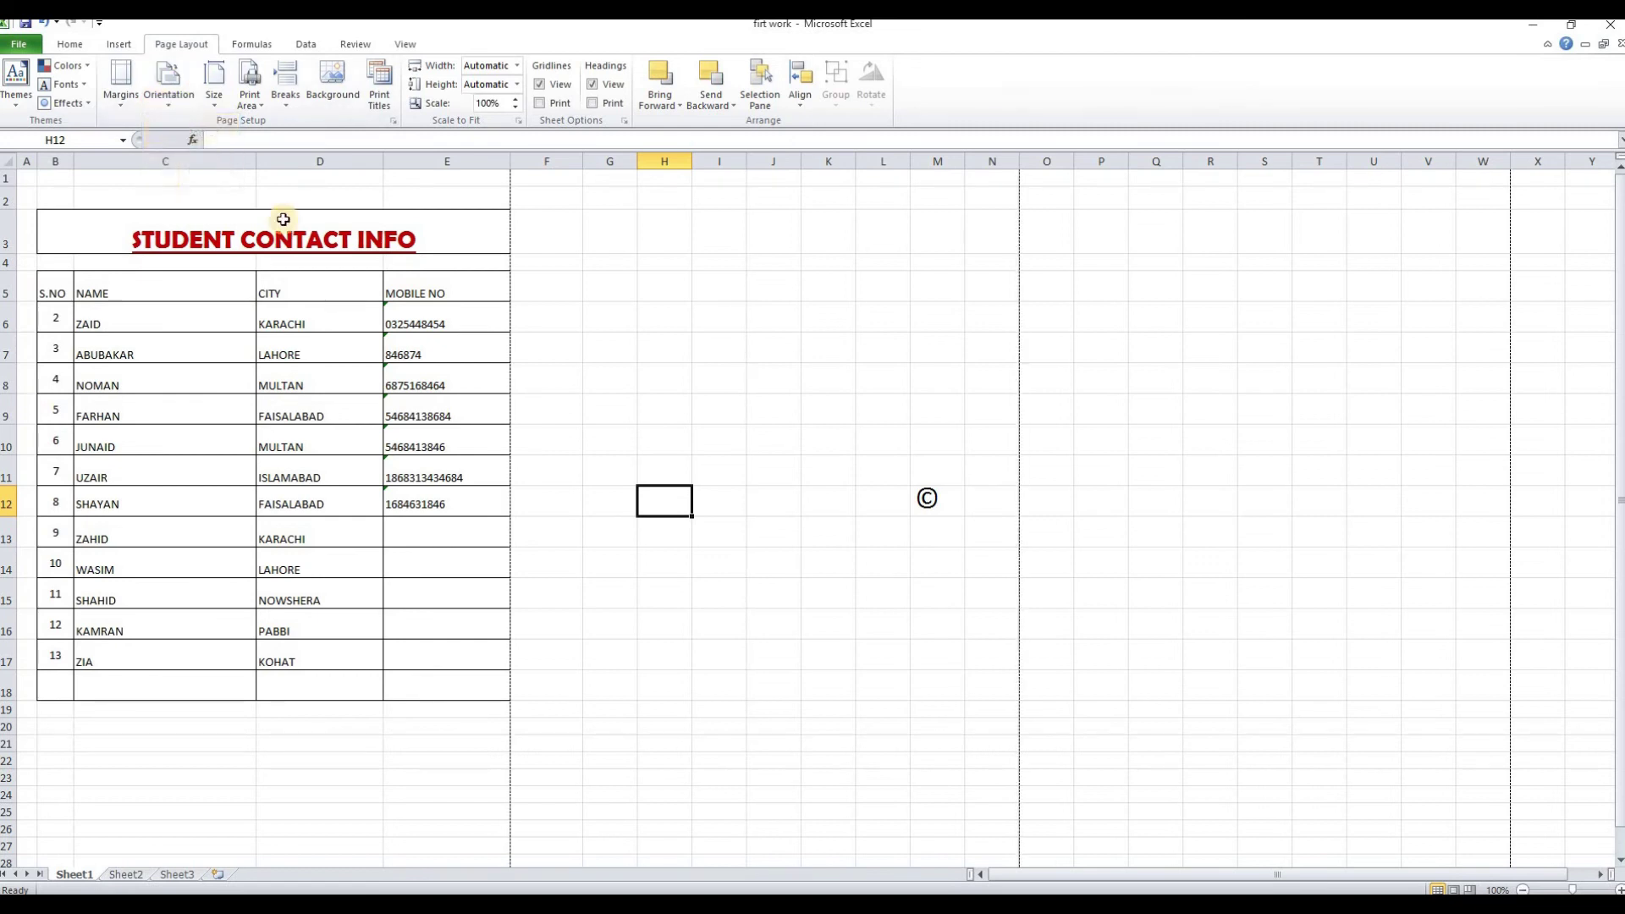
pyautogui.click(257, 105)
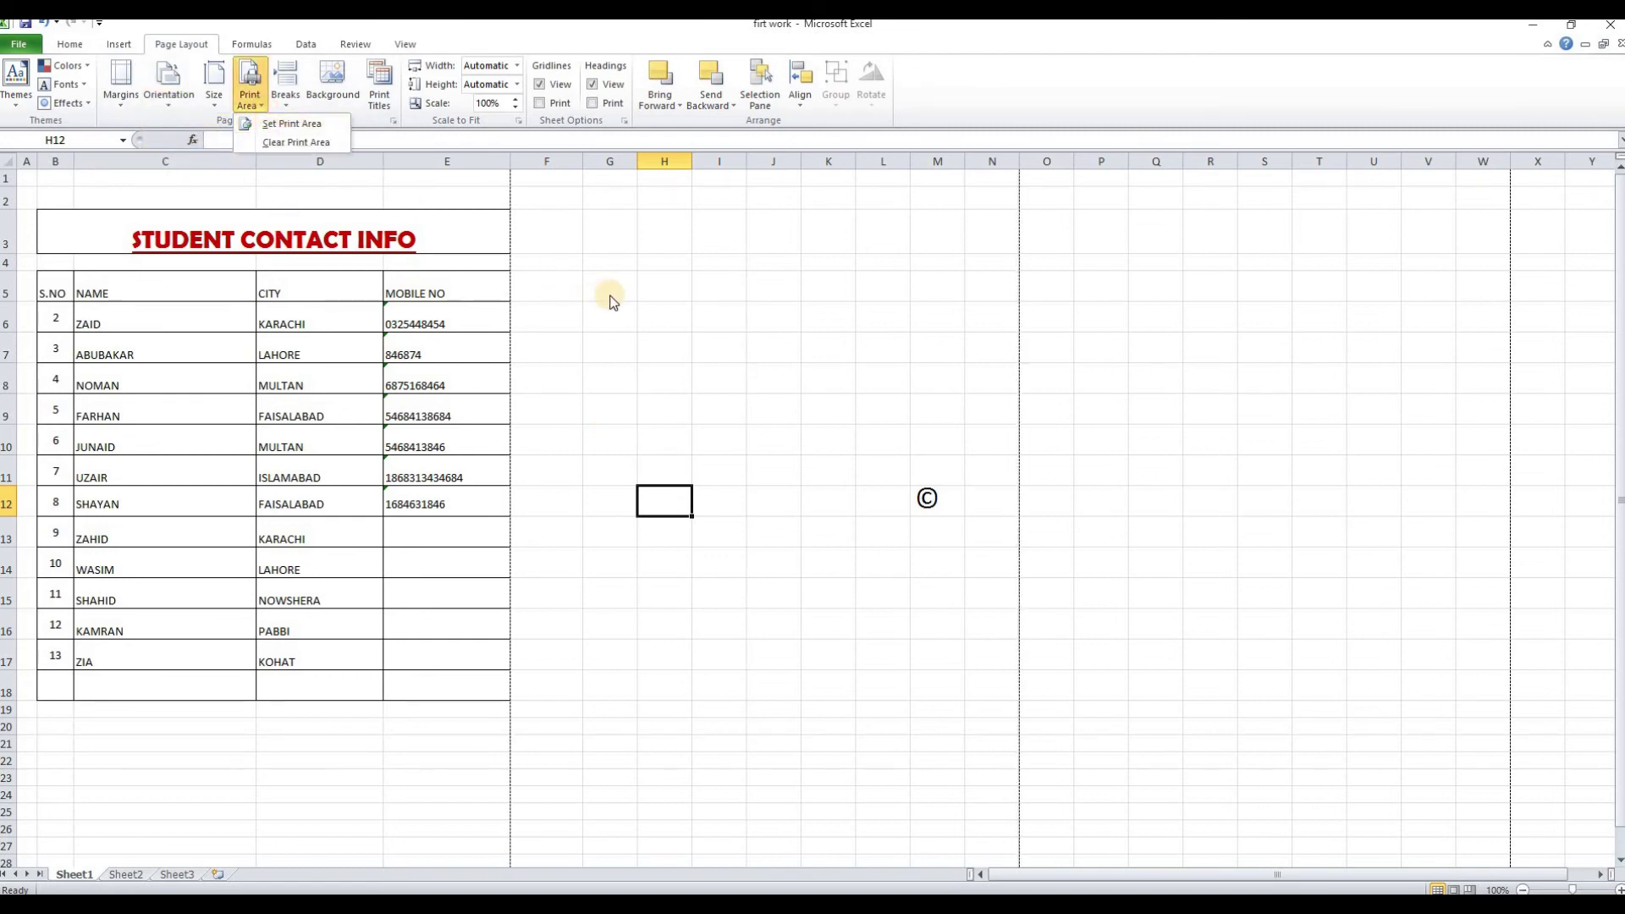
pyautogui.click(431, 193)
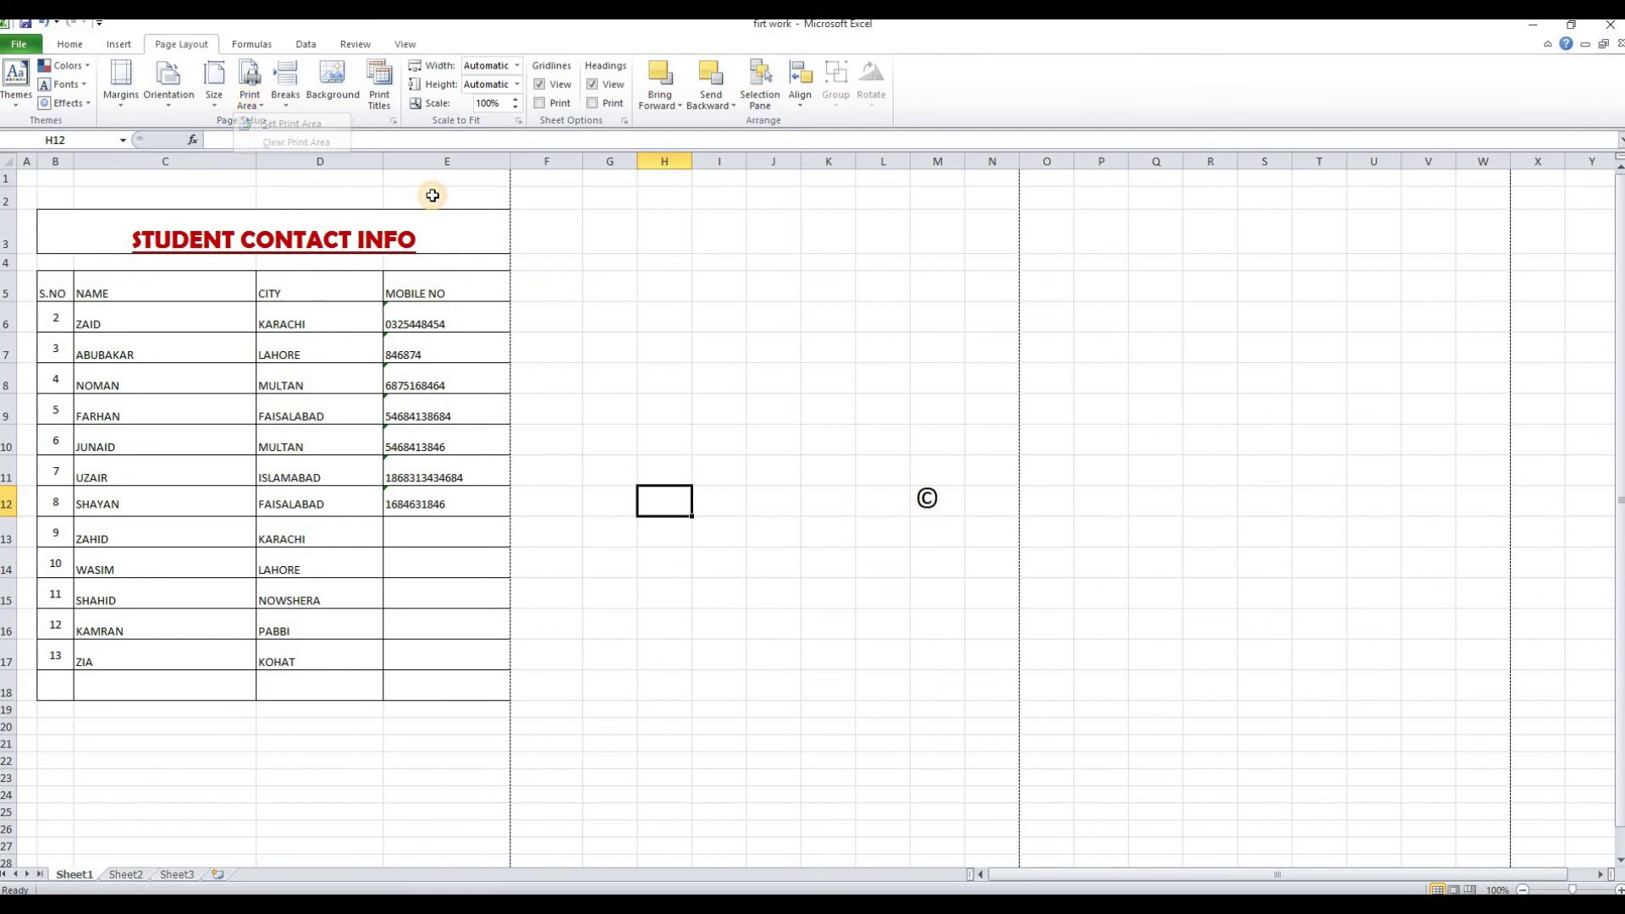
# Switch through the Formulas and Data tabs, then select cells F7 and F3
pyautogui.click(261, 52)
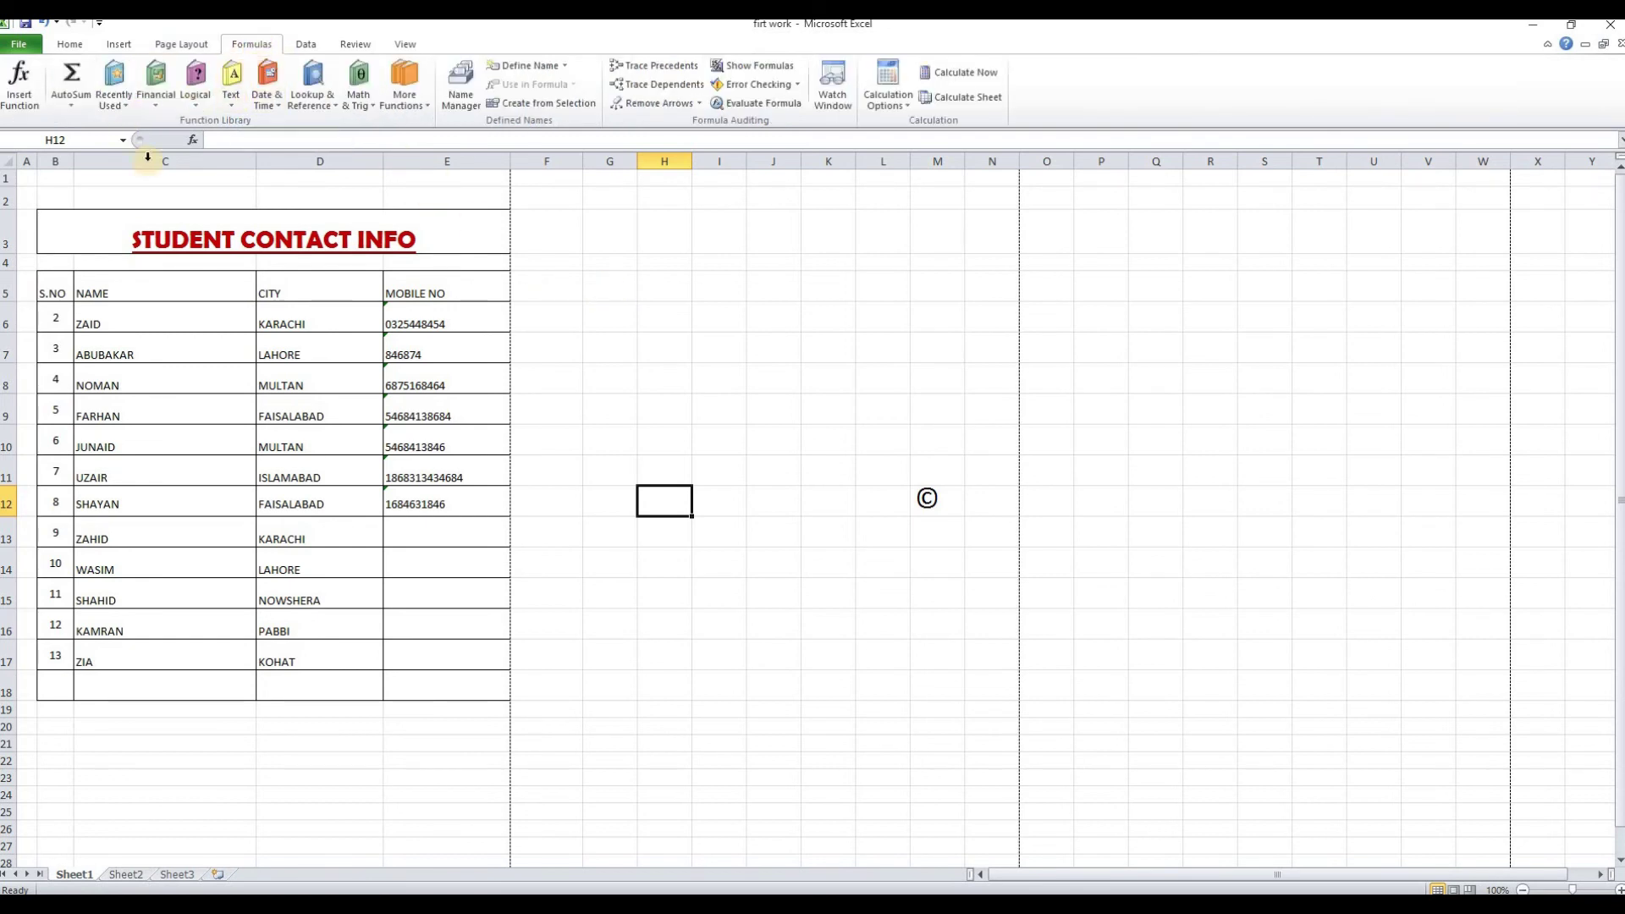
pyautogui.click(304, 49)
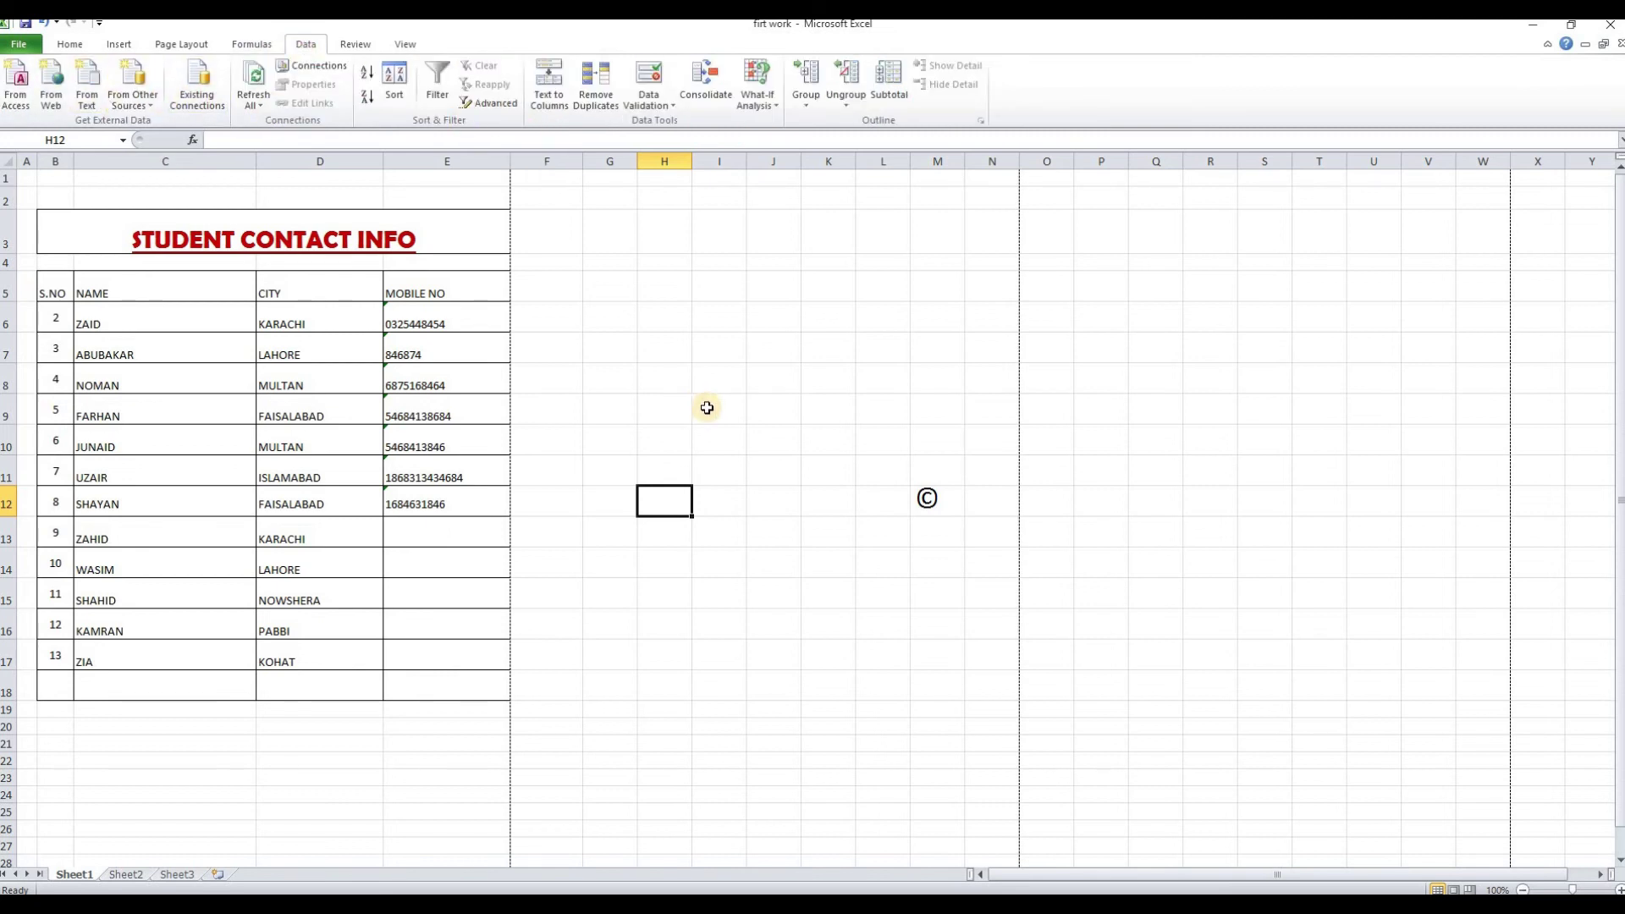
pyautogui.click(576, 353)
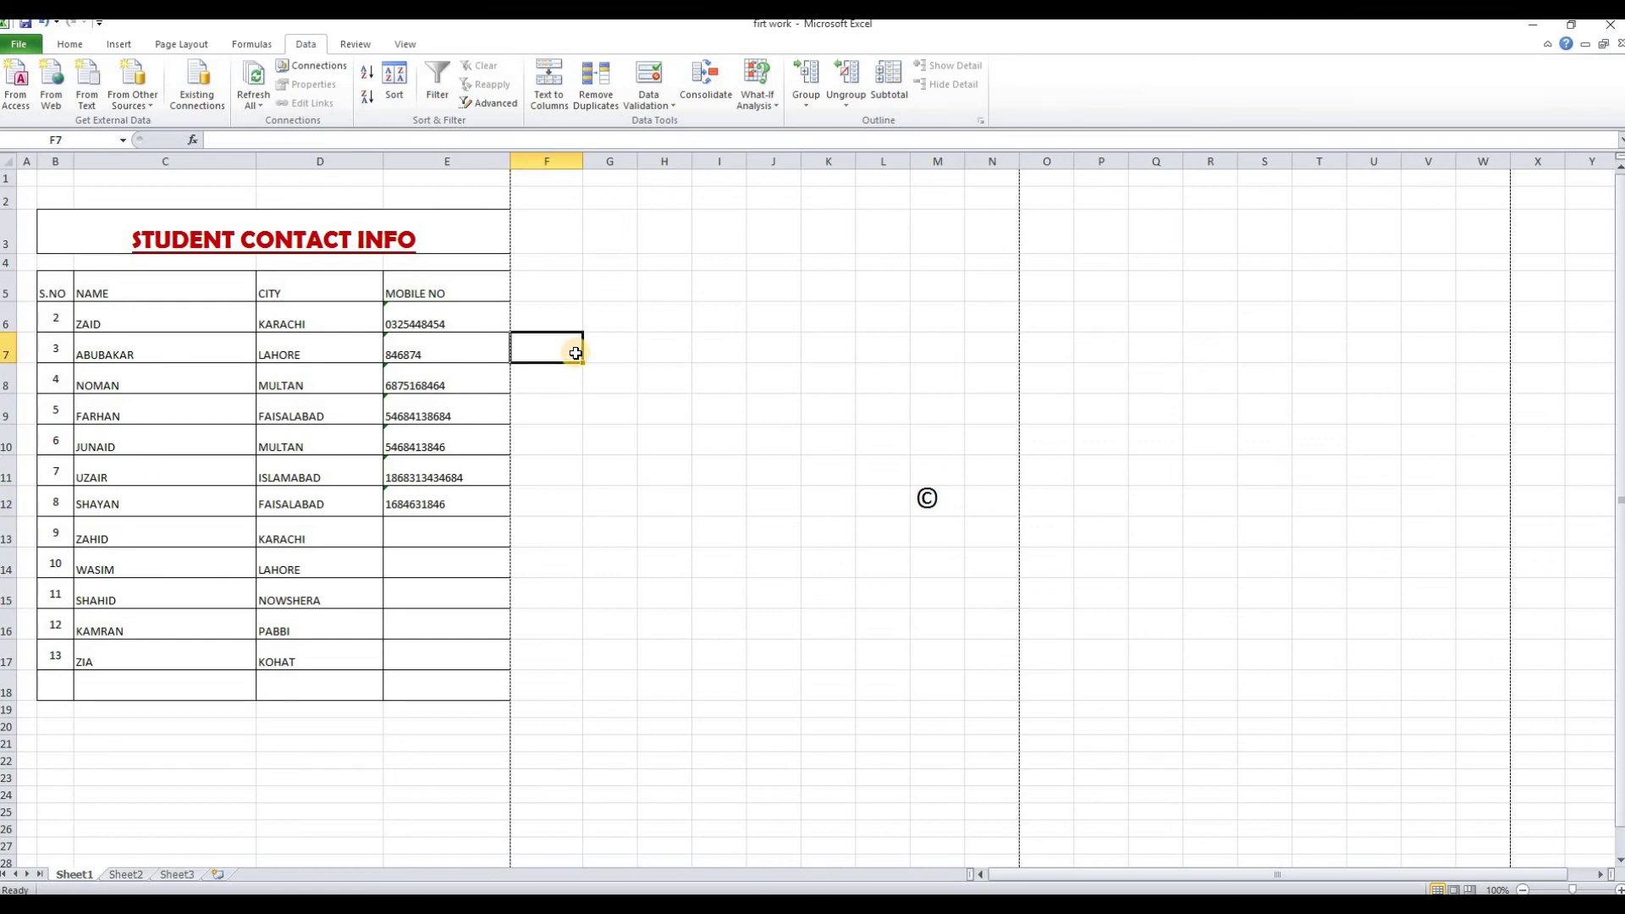
pyautogui.click(554, 239)
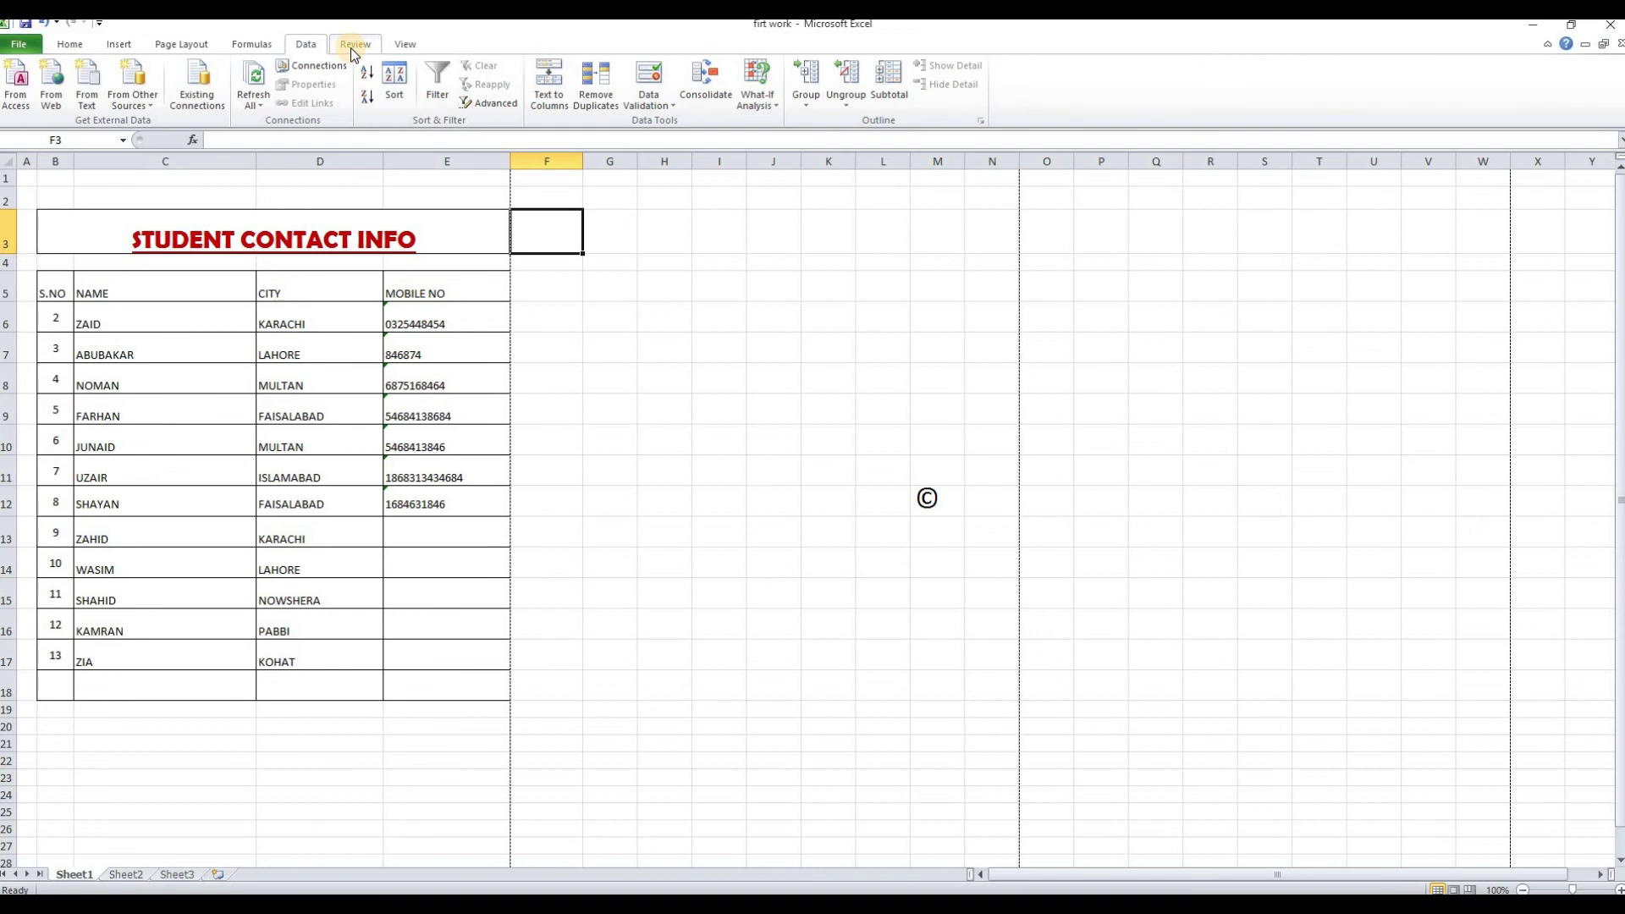
# Look through the Review and View tabs, then select cell I8
pyautogui.click(352, 45)
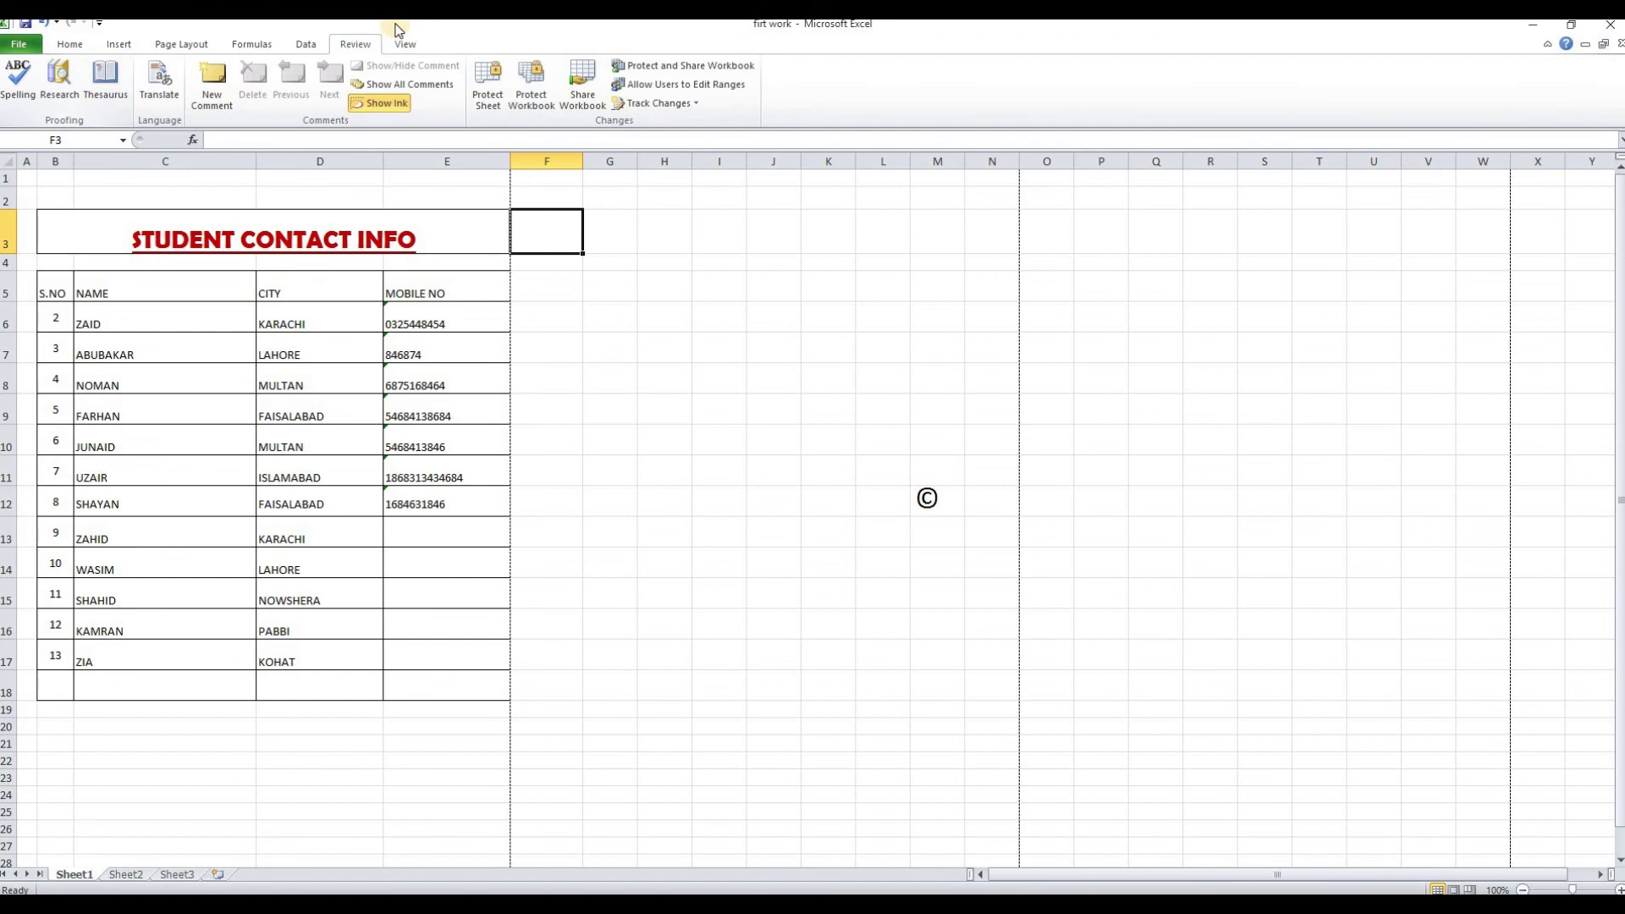
pyautogui.click(406, 45)
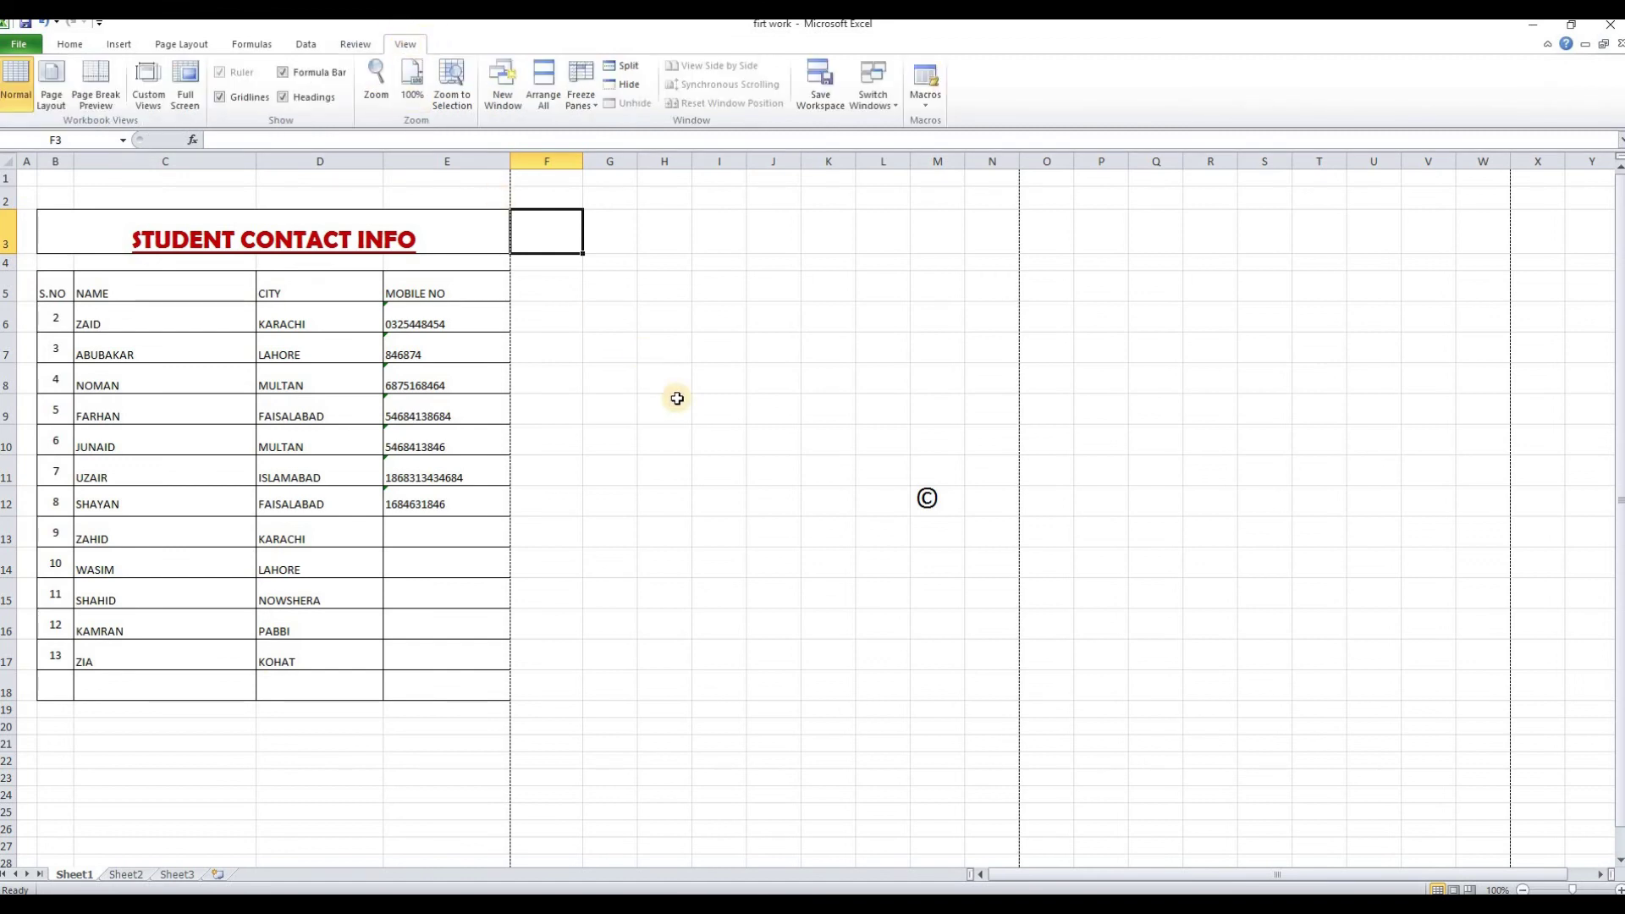
pyautogui.click(733, 377)
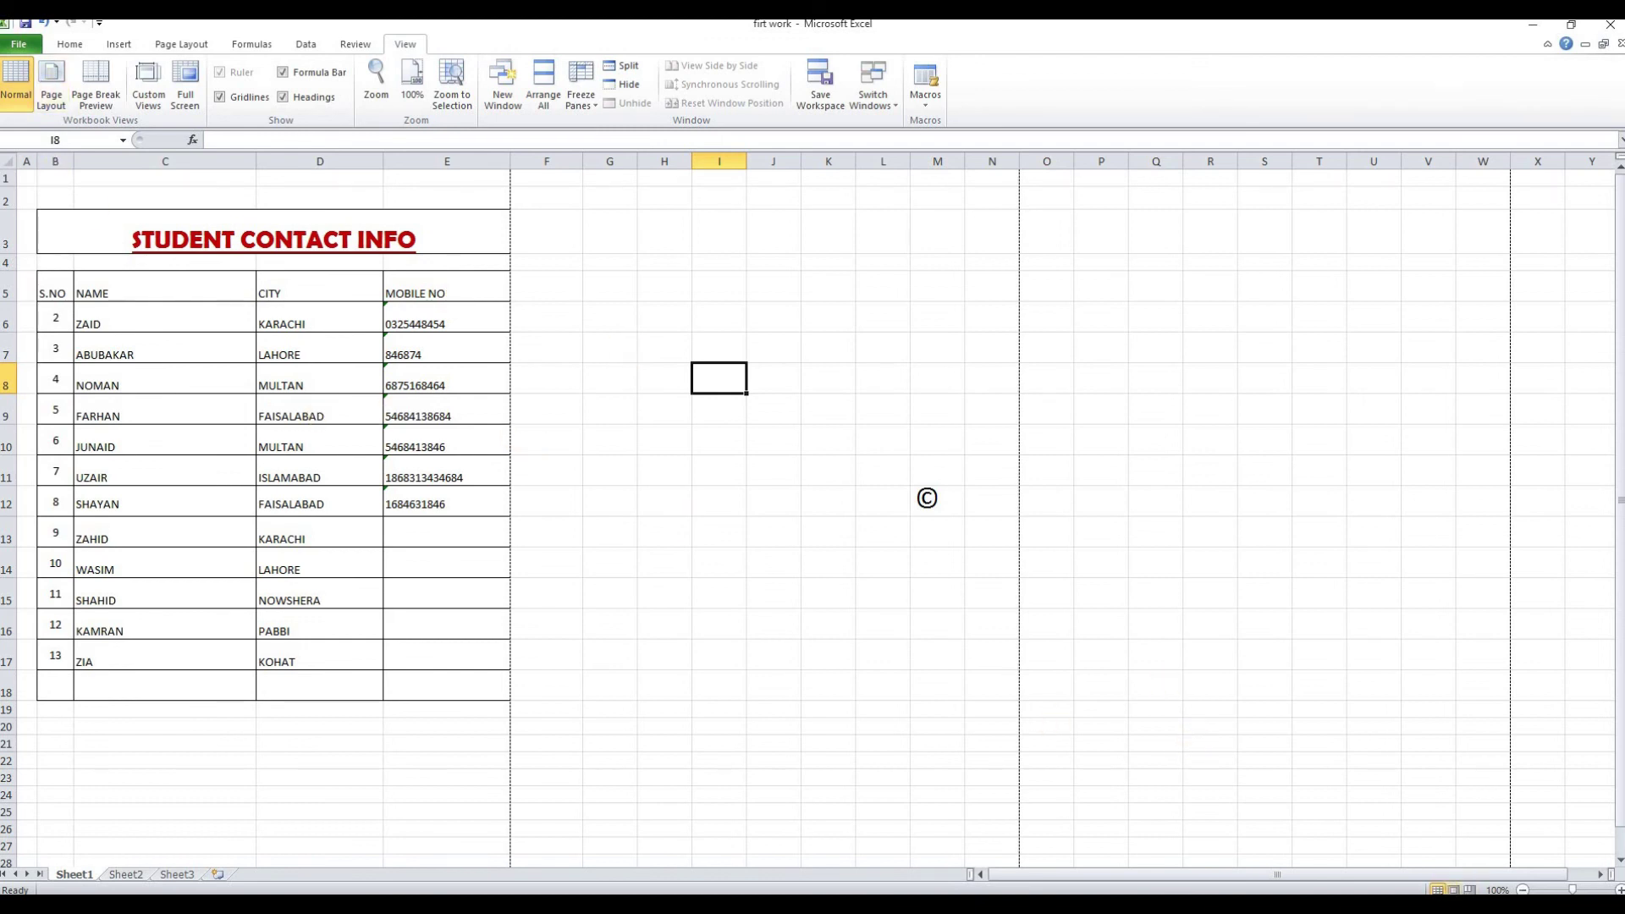
# Preview the sheet in Page Layout and Page Break Preview, then return to Normal view
pyautogui.click(51, 82)
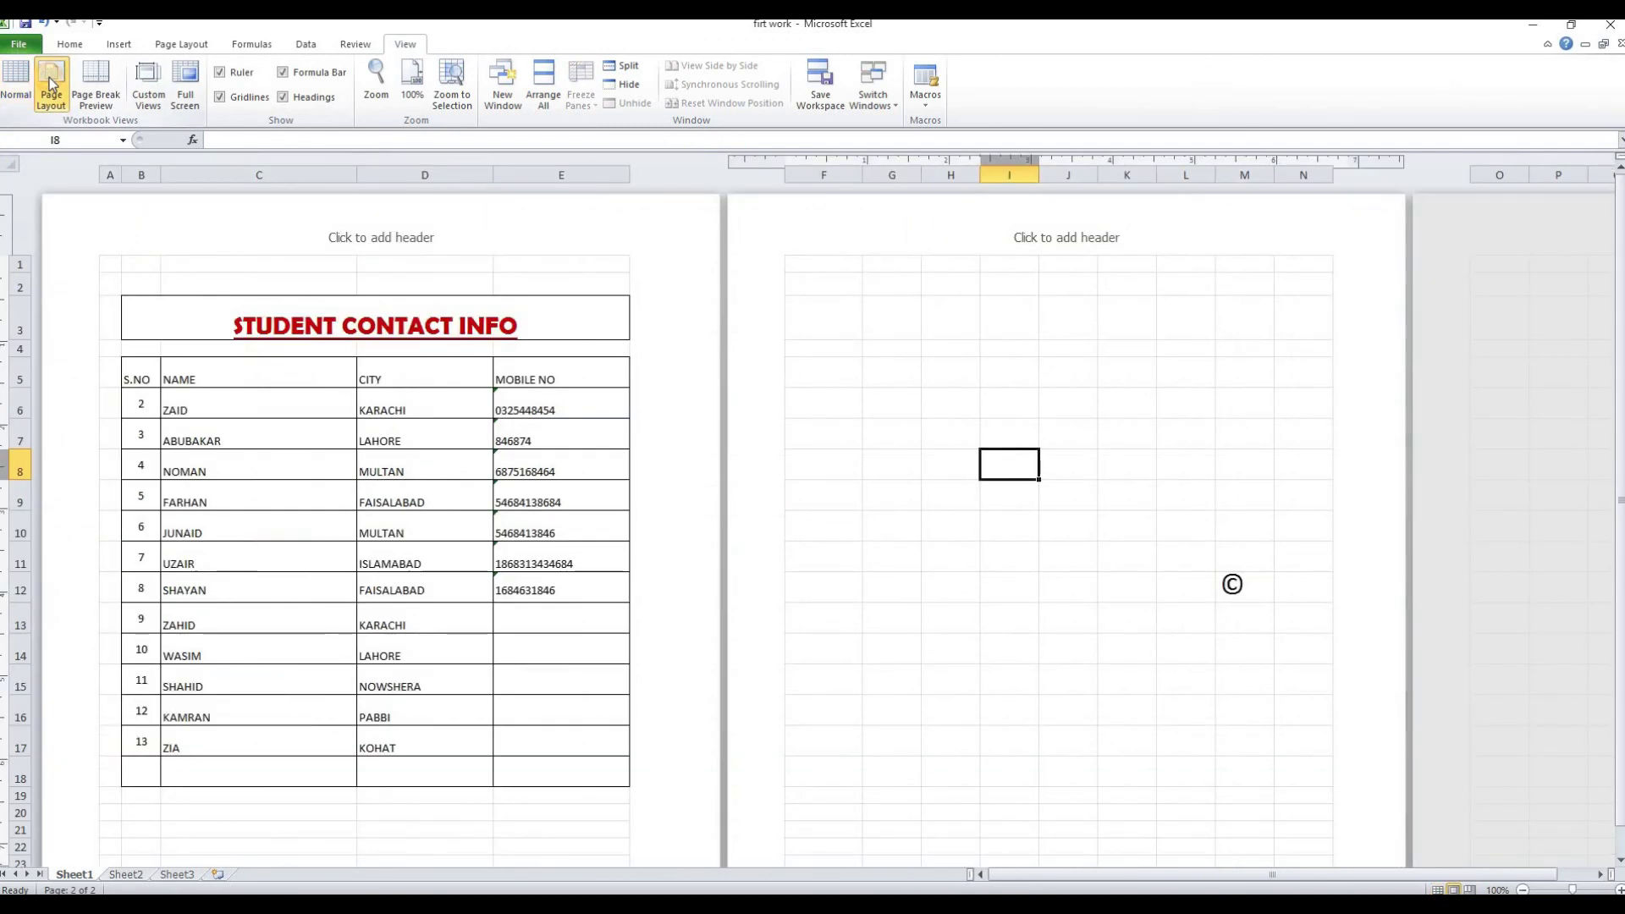
pyautogui.click(98, 85)
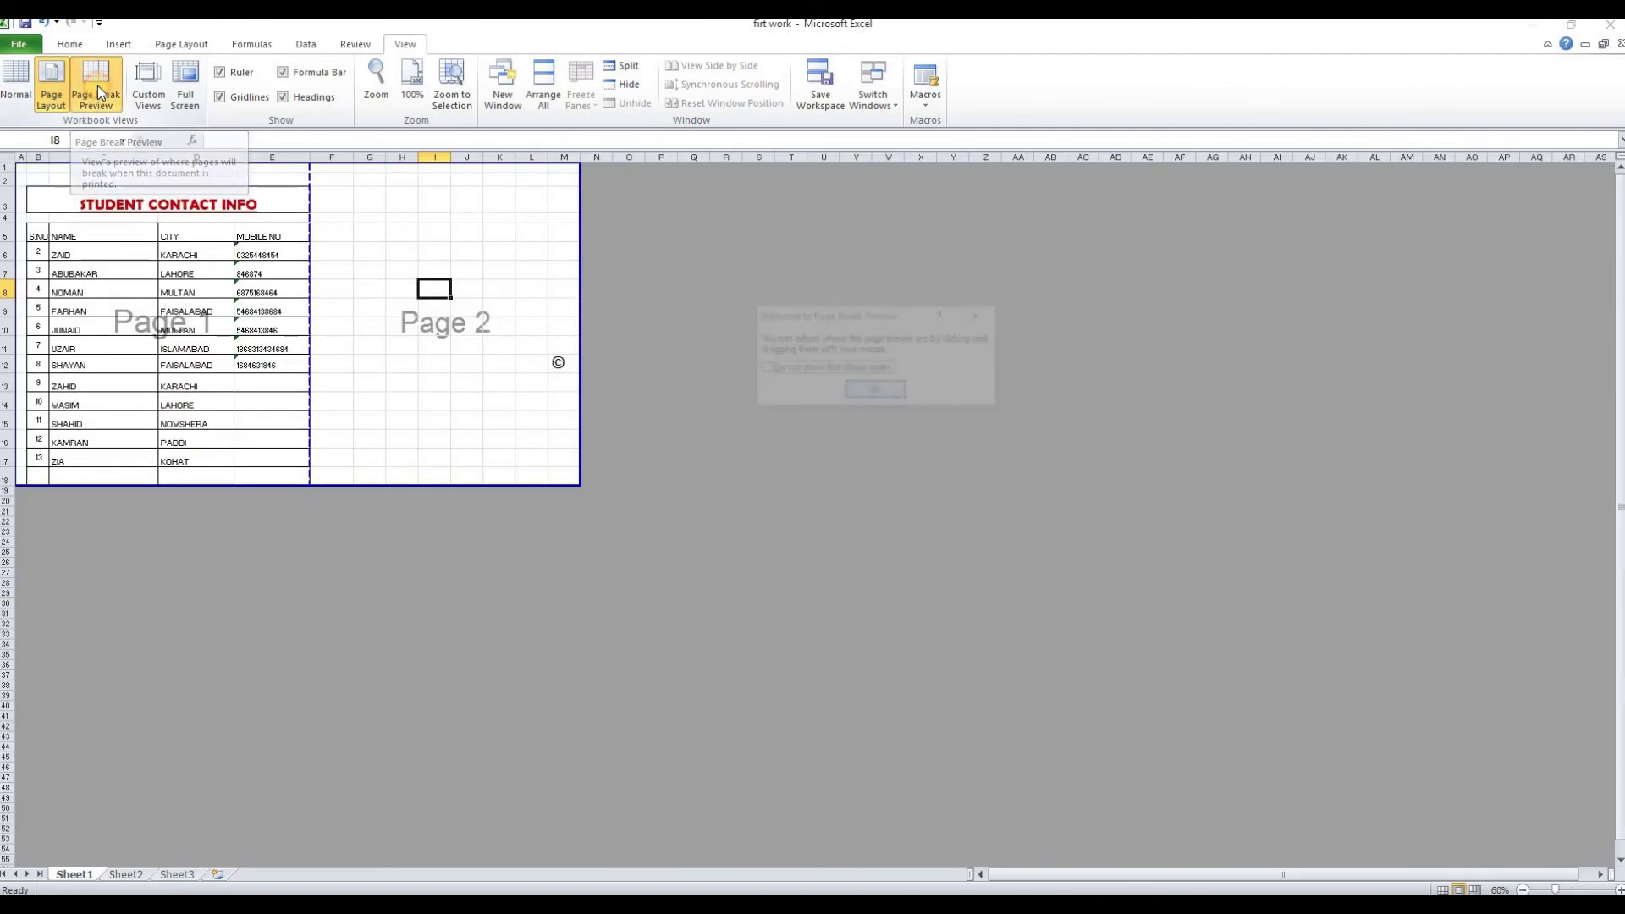
pyautogui.press('Return')
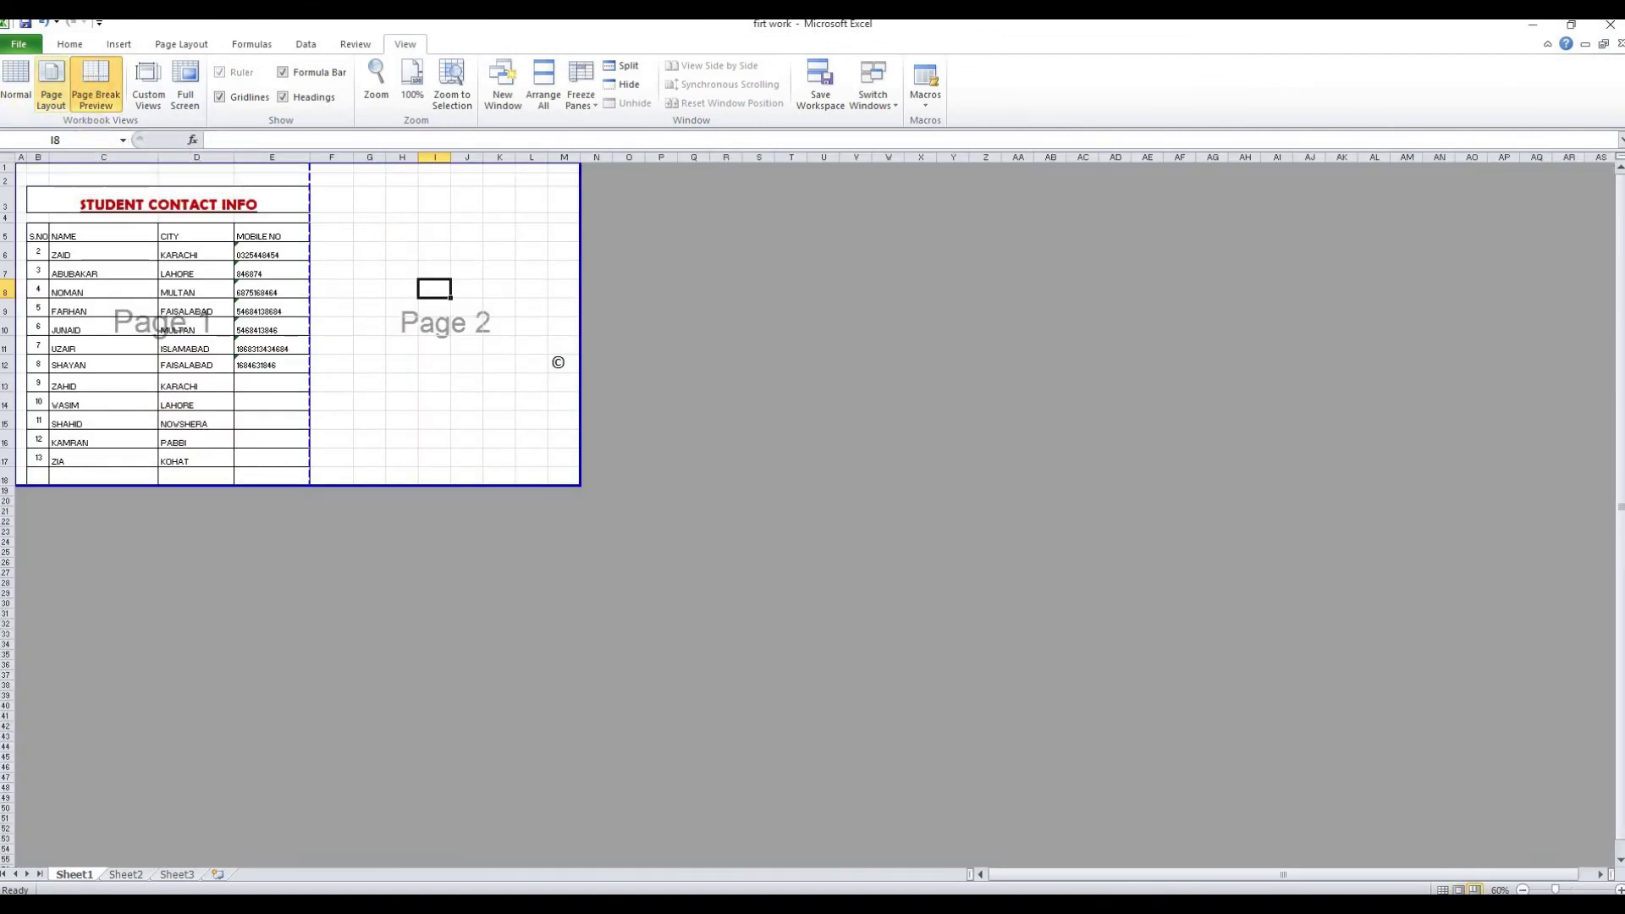
pyautogui.click(24, 79)
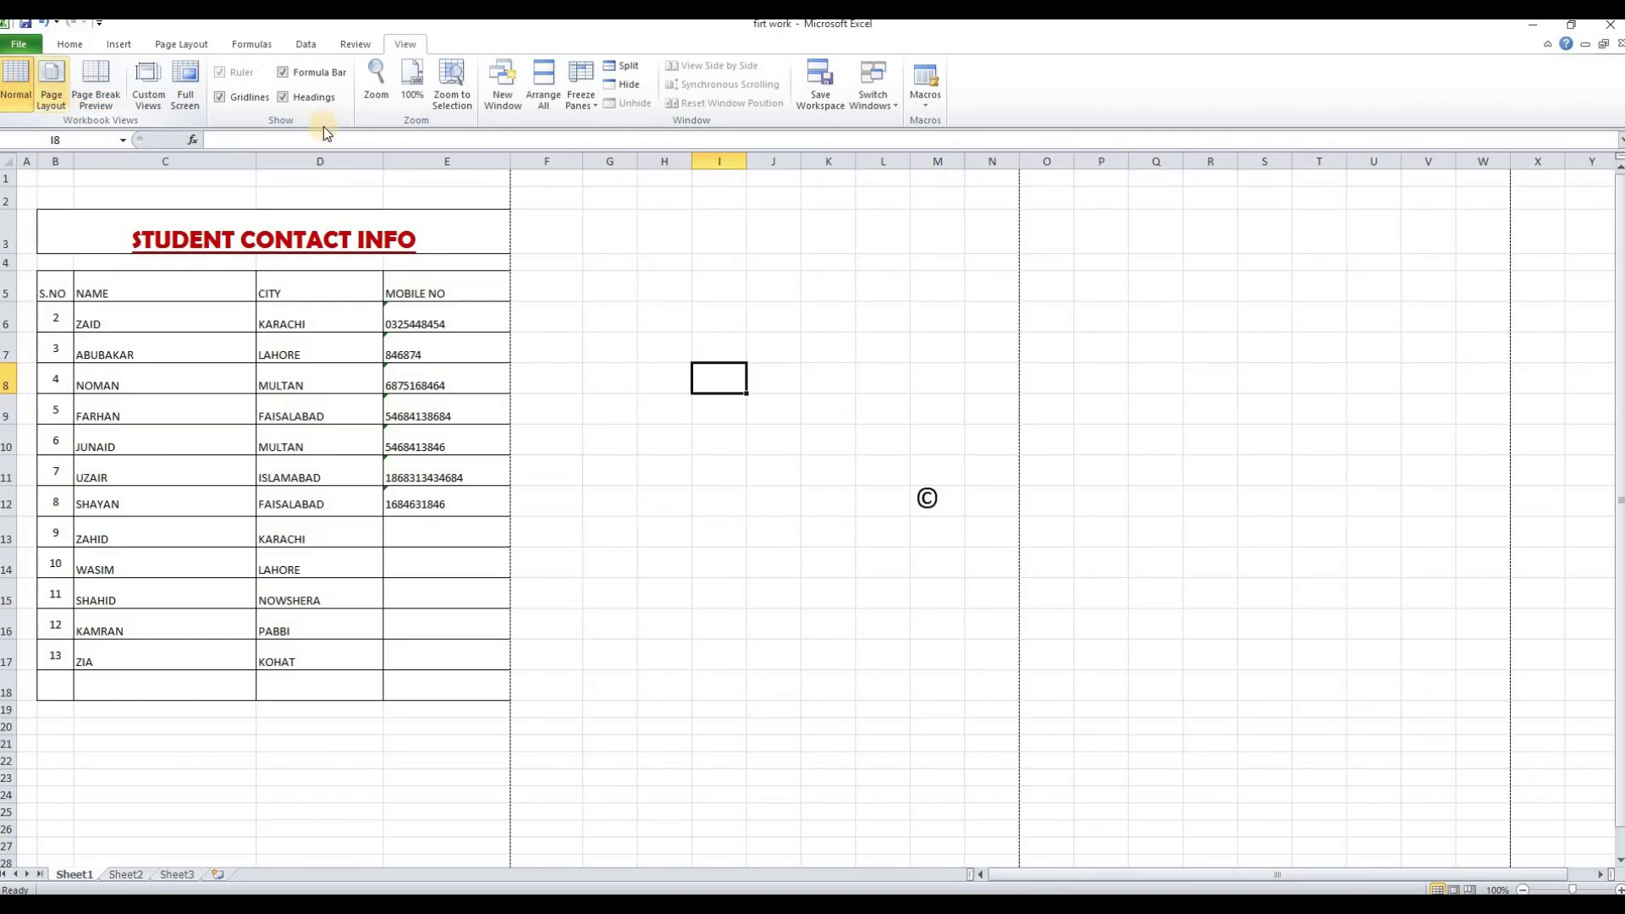
pyautogui.moveTo(529, 316); pyautogui.dragTo(1159, 316)
pyautogui.click(1093, 377)
pyautogui.click(872, 319)
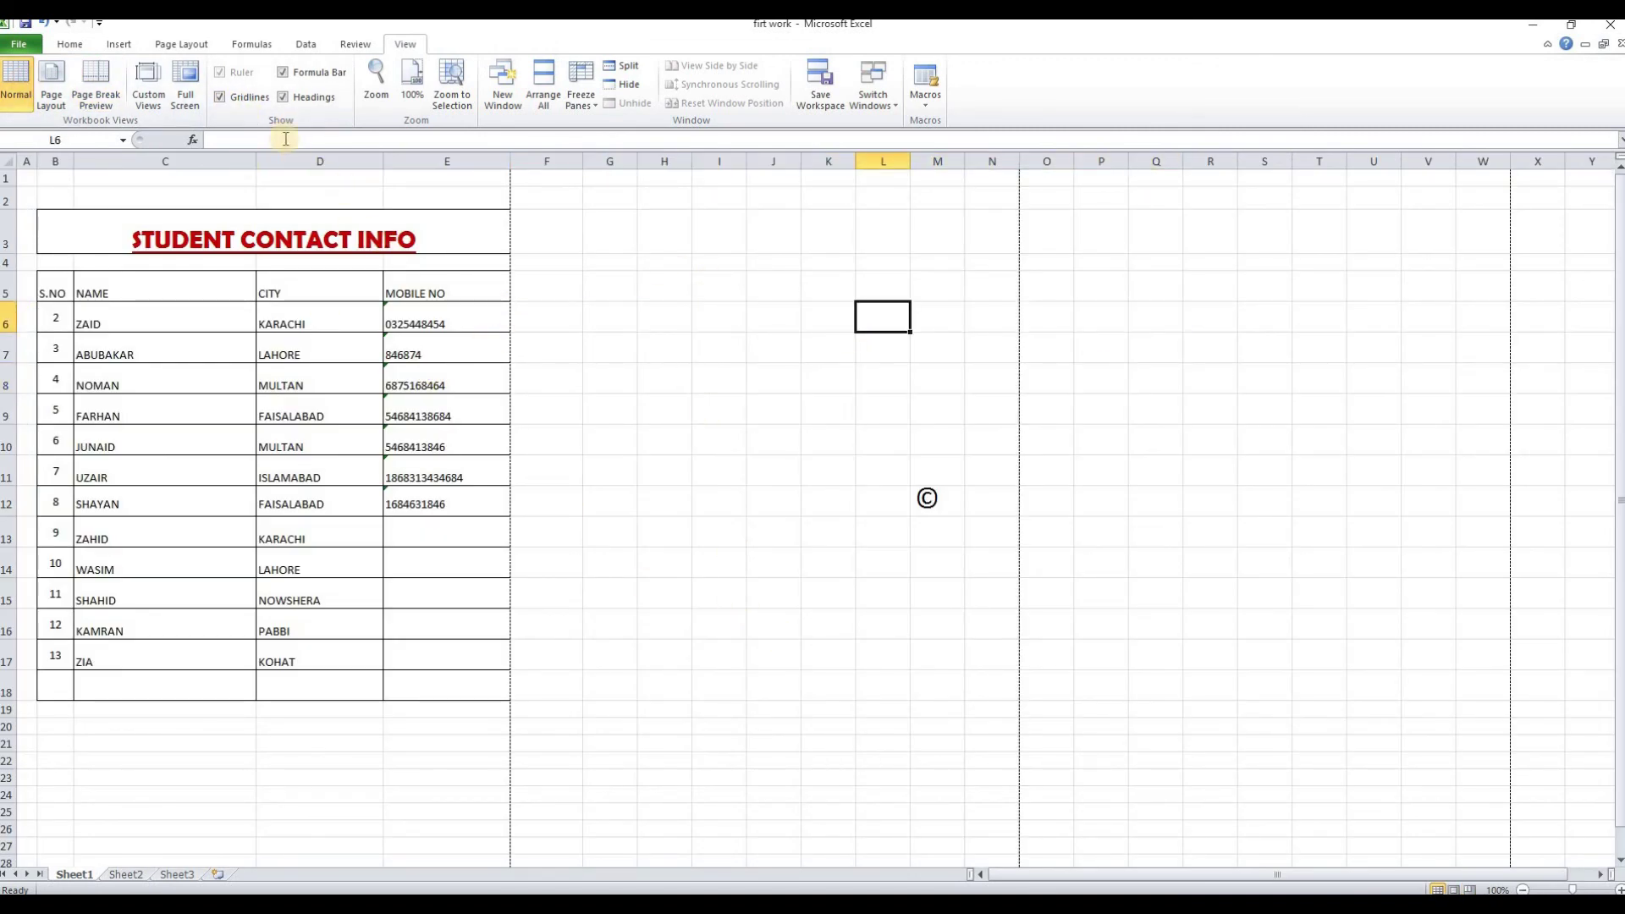
pyautogui.click(224, 98)
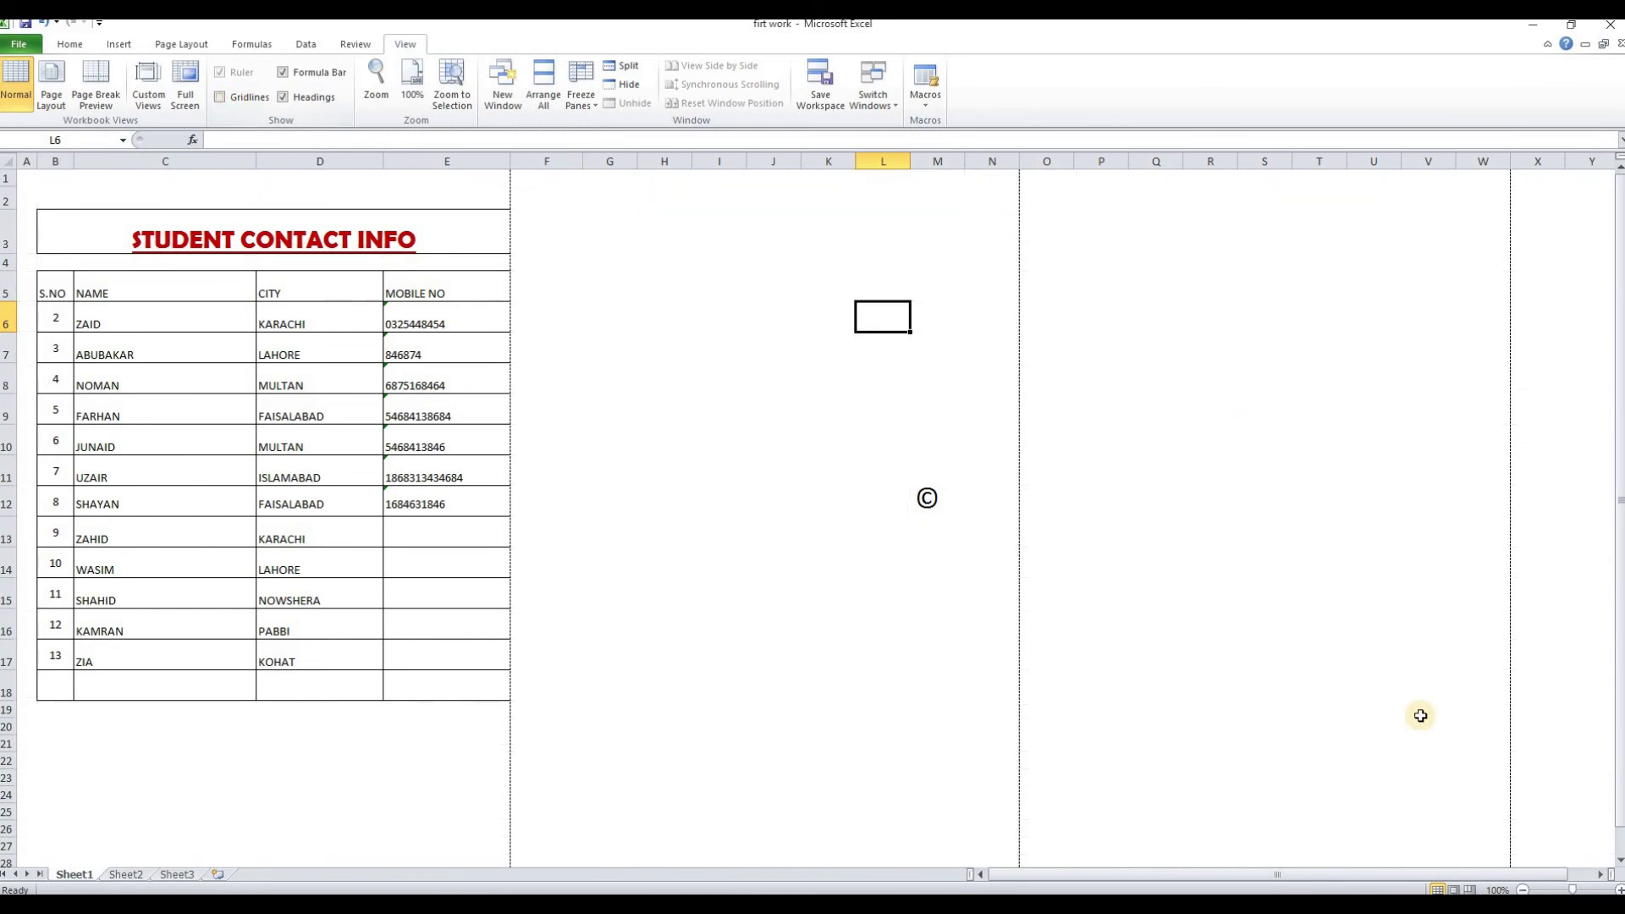
pyautogui.click(237, 99)
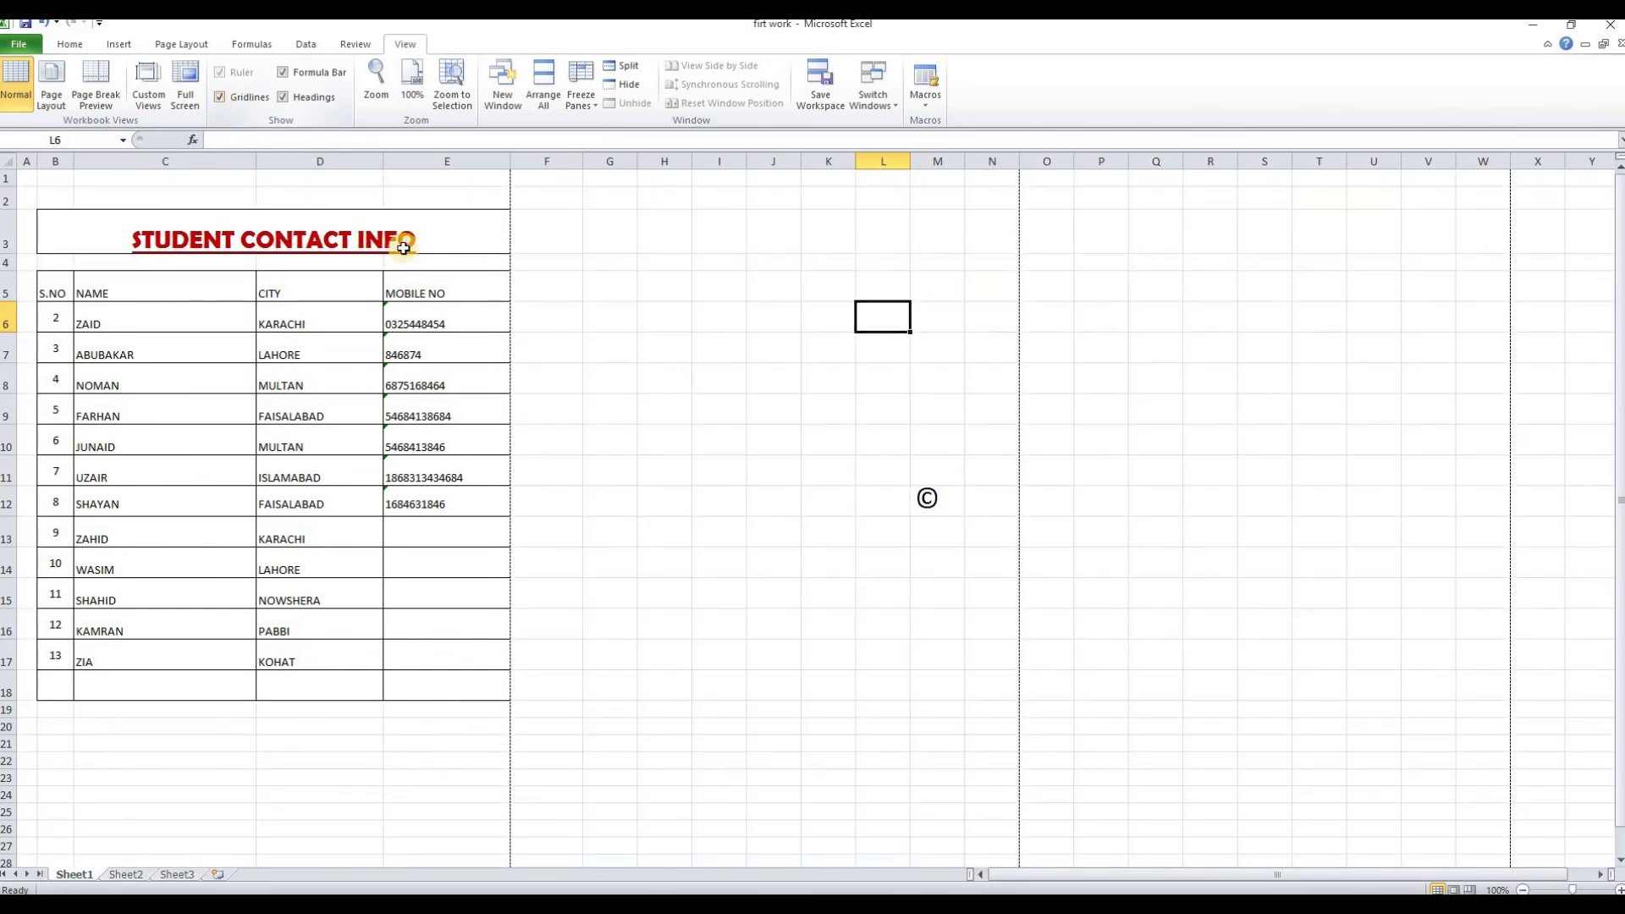
pyautogui.click(308, 96)
pyautogui.click(308, 97)
pyautogui.click(310, 73)
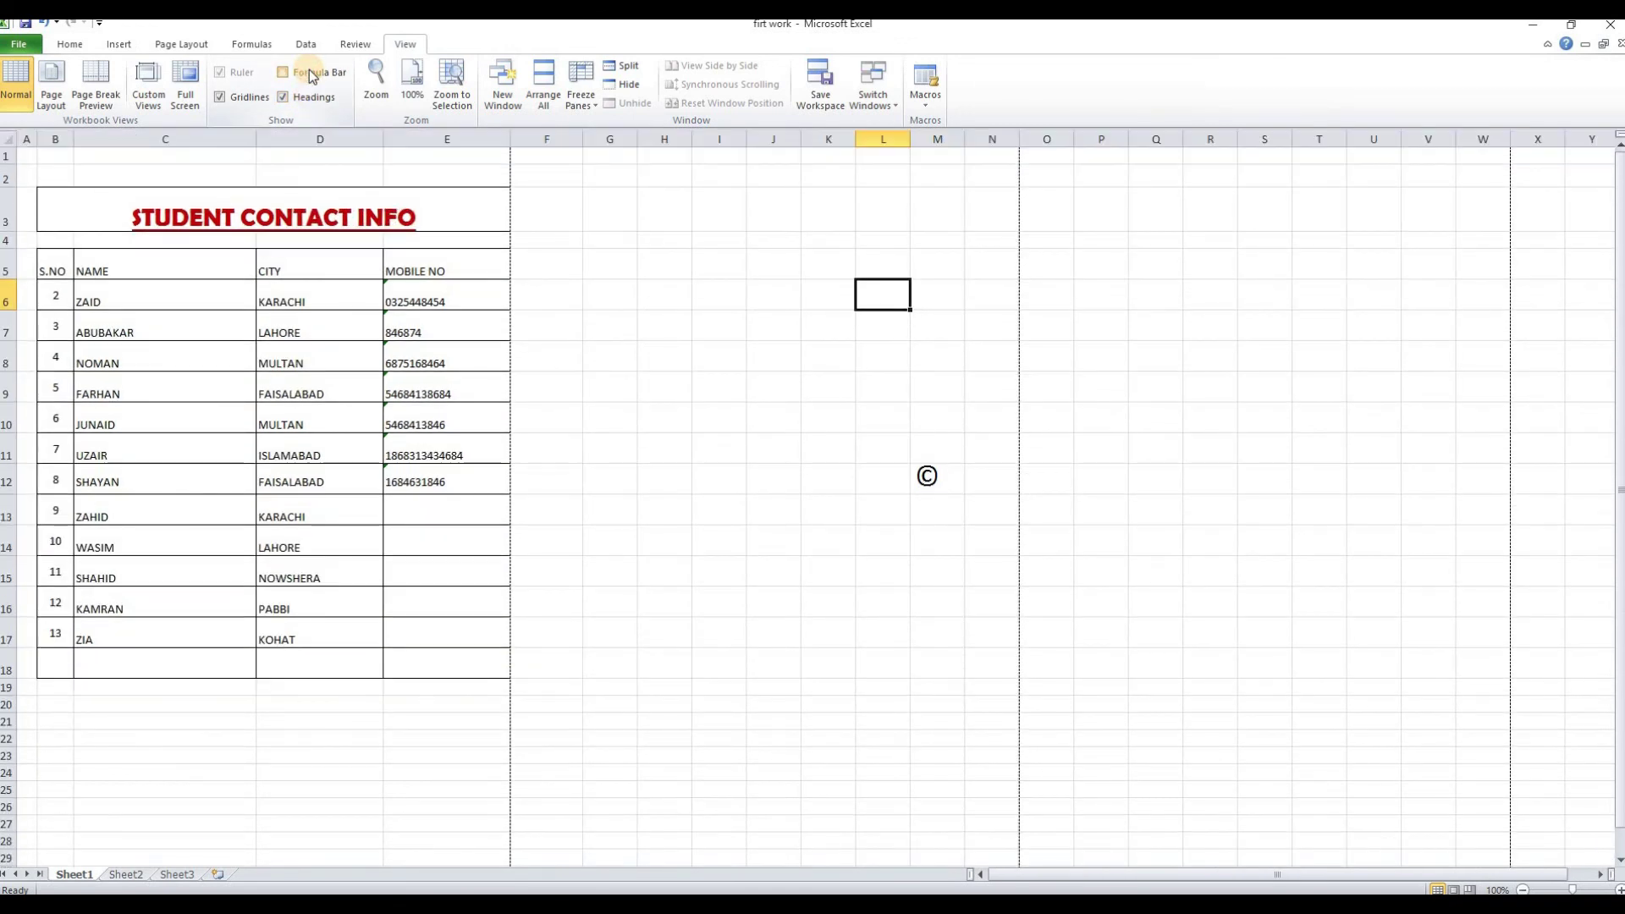
pyautogui.click(310, 73)
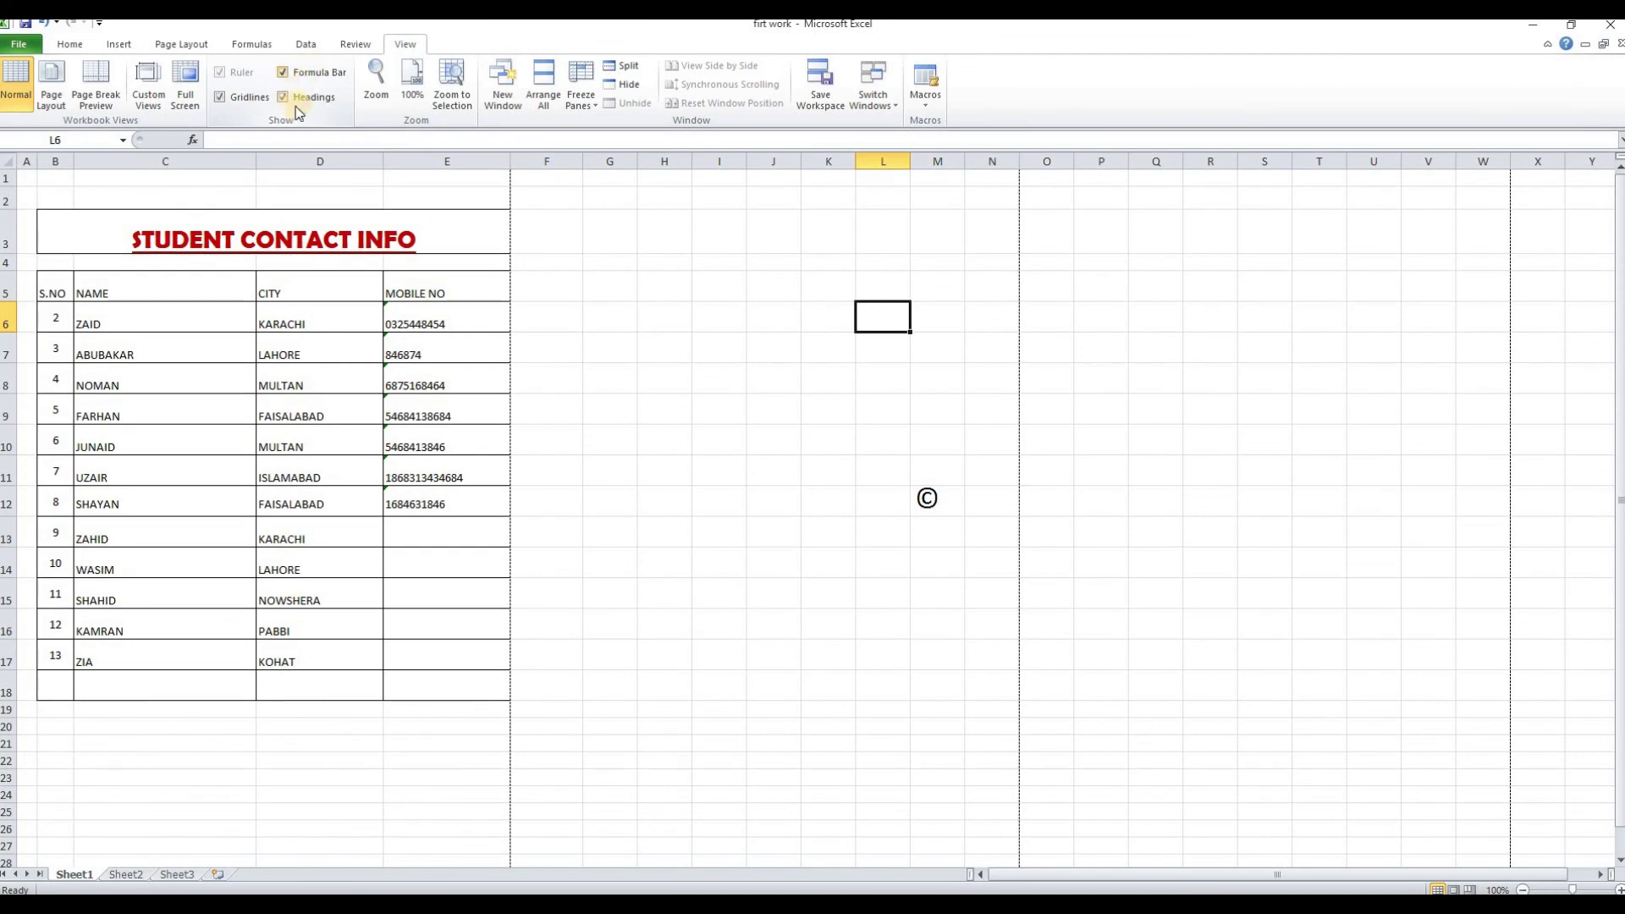
pyautogui.click(373, 89)
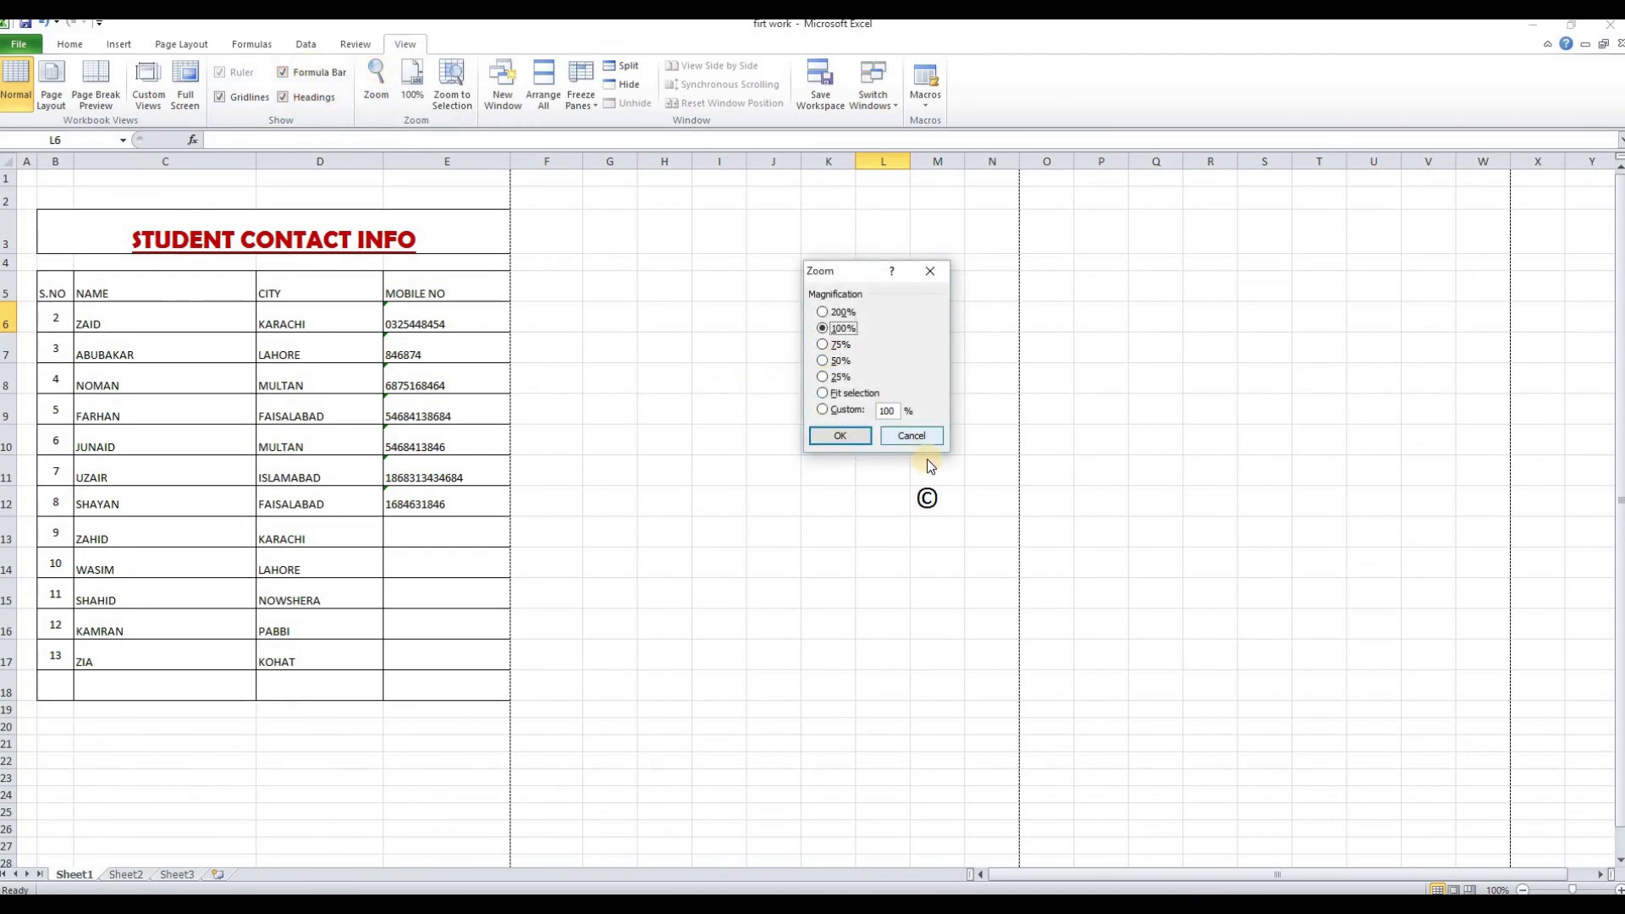
pyautogui.click(914, 437)
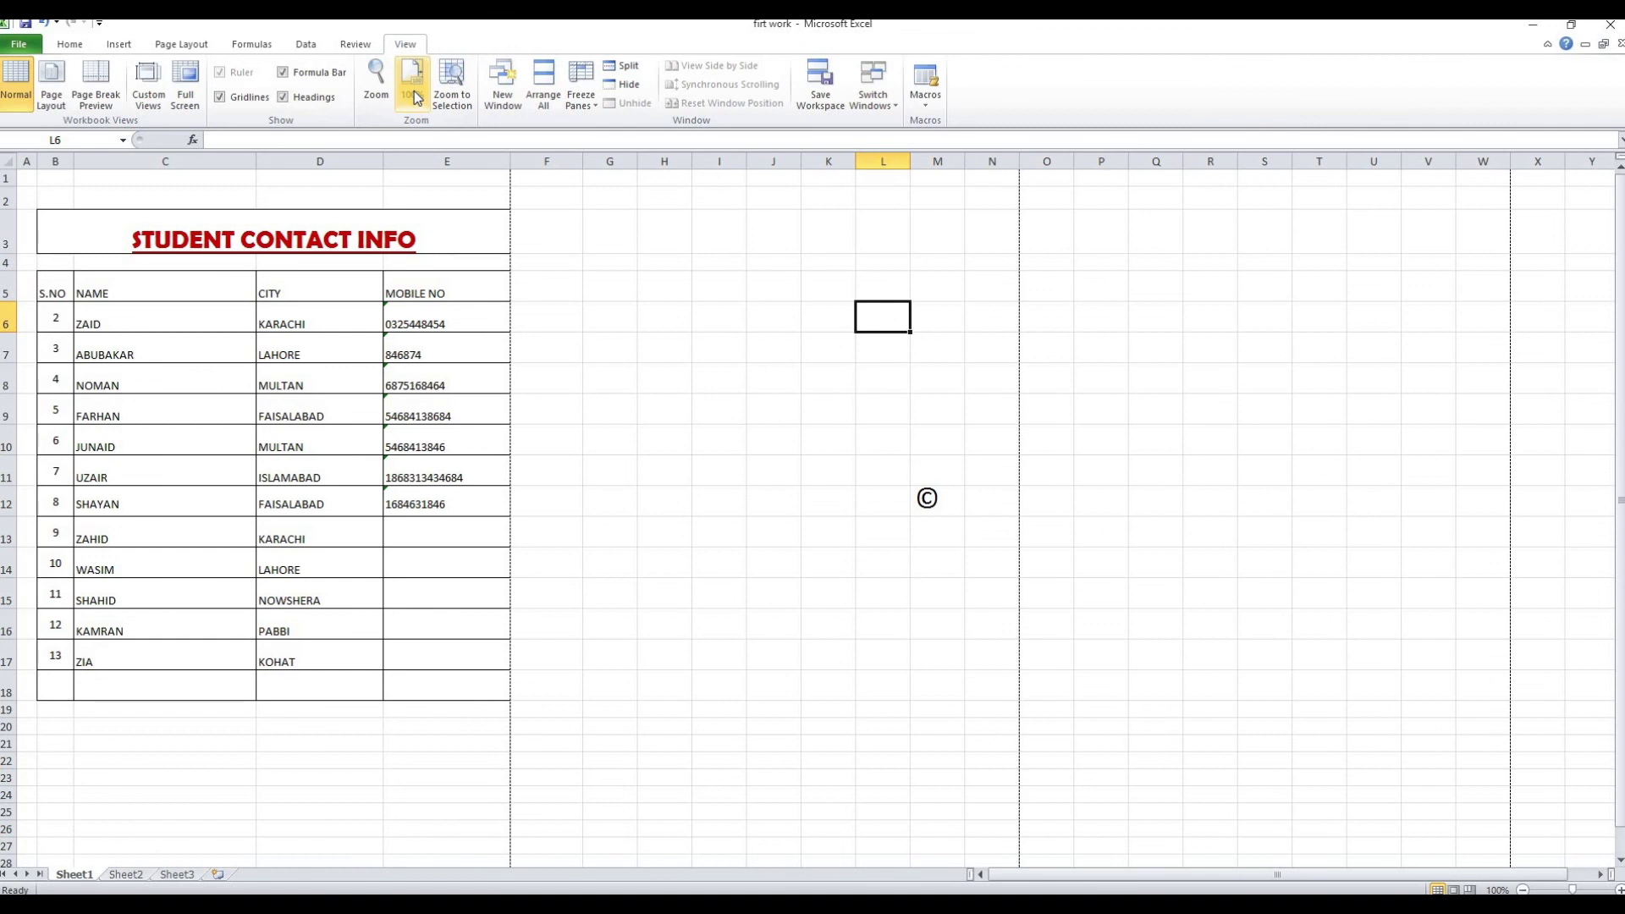
pyautogui.click(416, 98)
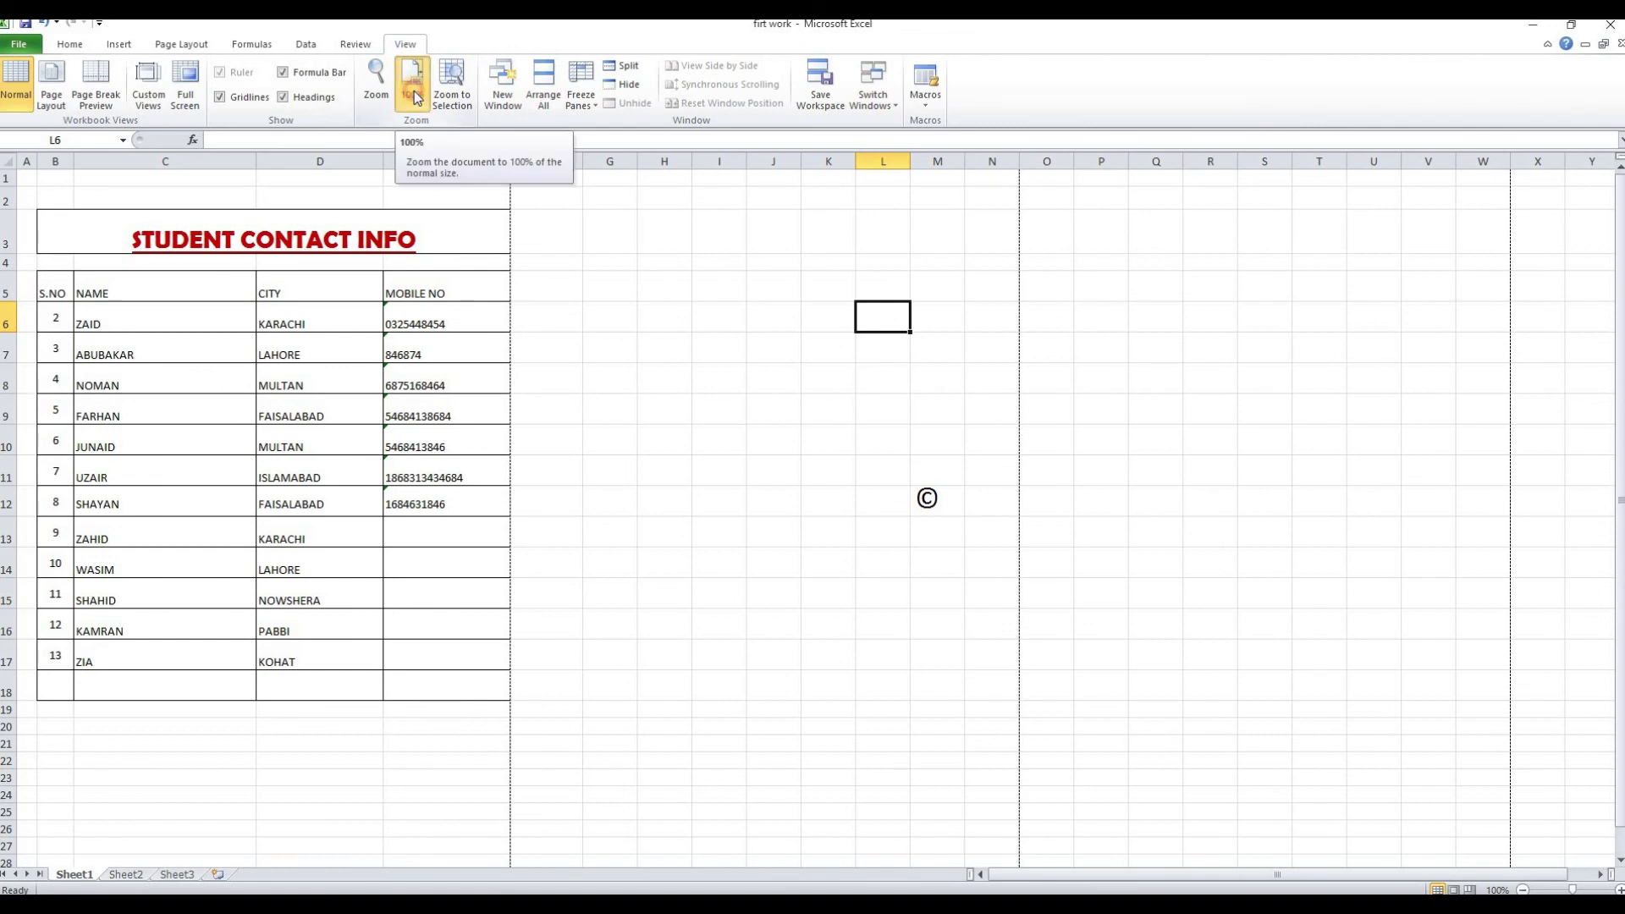
pyautogui.click(664, 410)
# Split the window into panes above row 10 and scroll each pane of the contact table
pyautogui.click(7, 435)
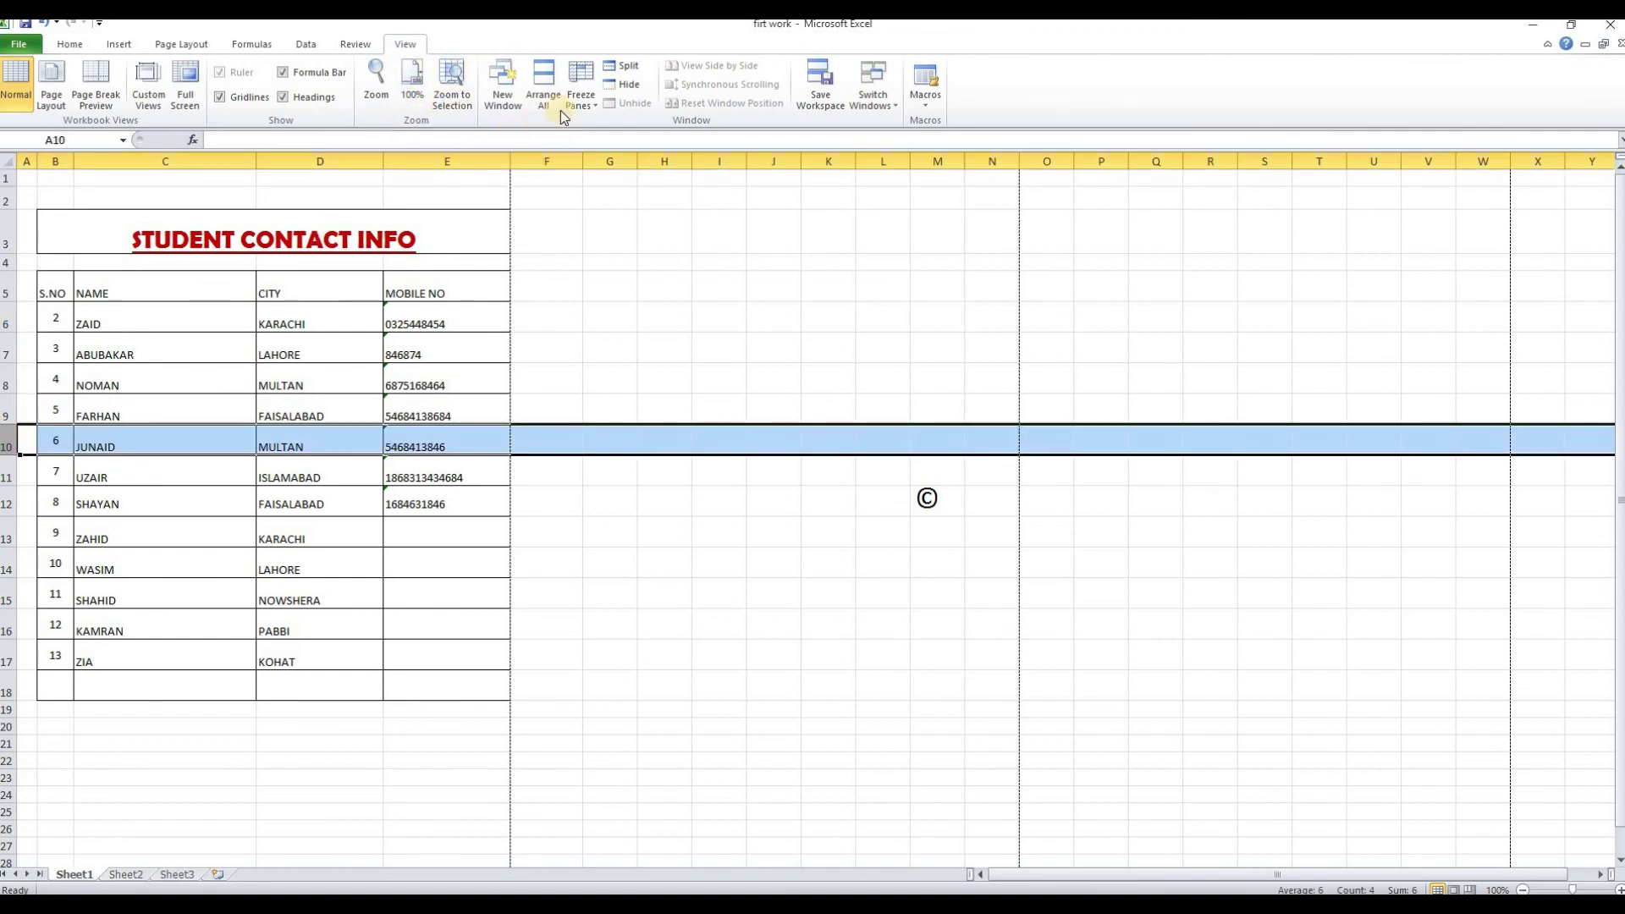
pyautogui.click(628, 66)
pyautogui.click(585, 597)
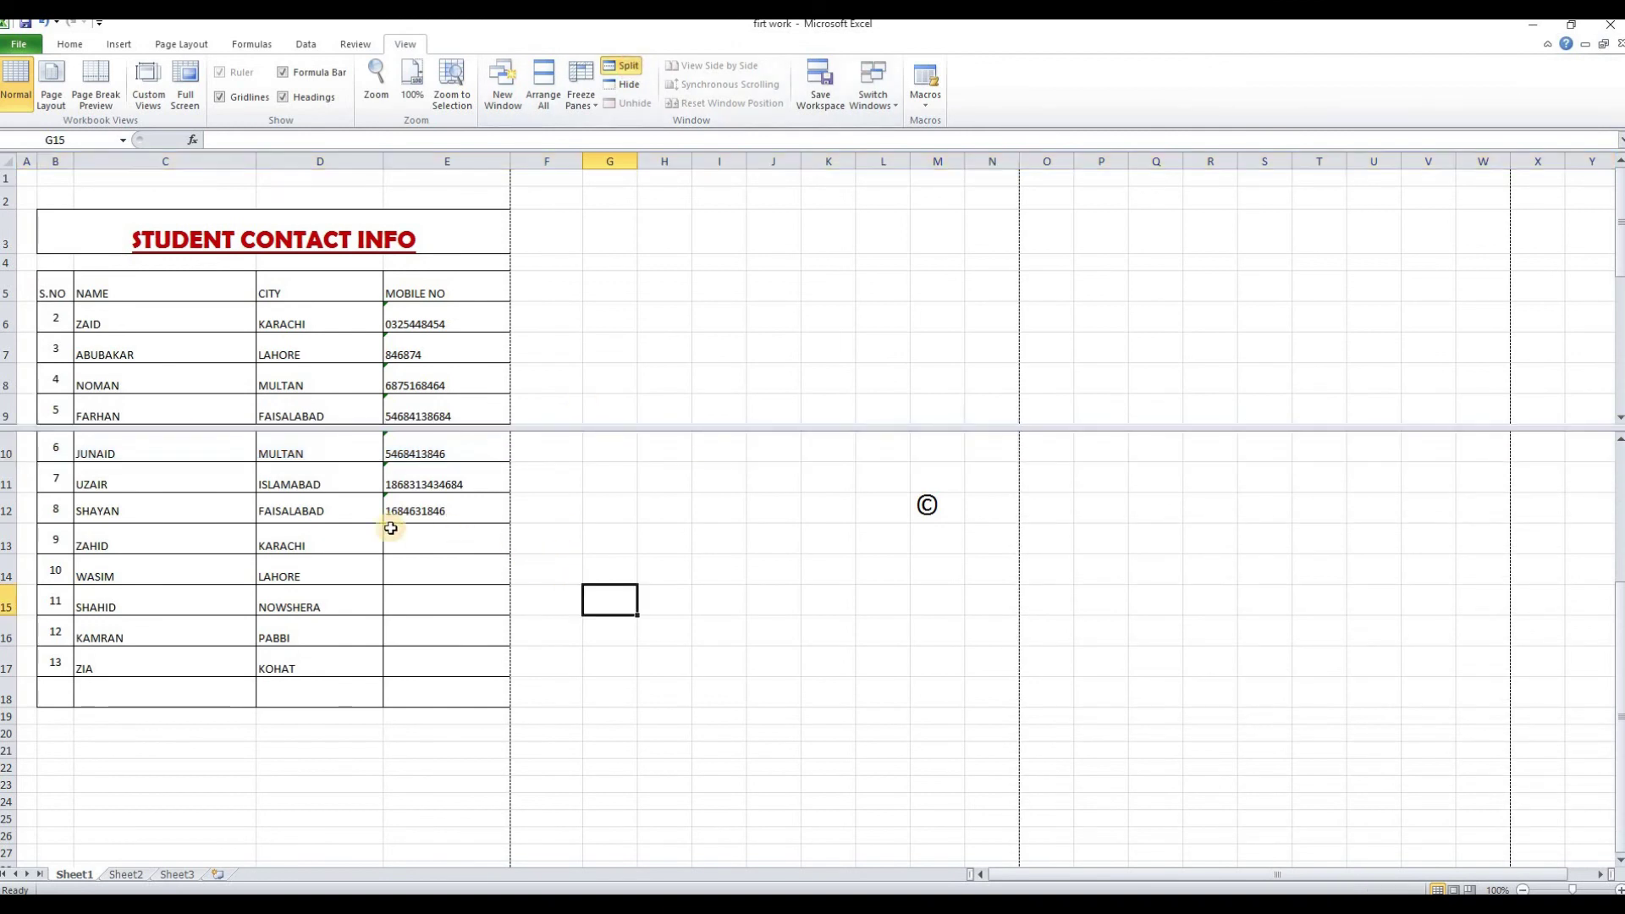
pyautogui.scroll(3, 367, 508)
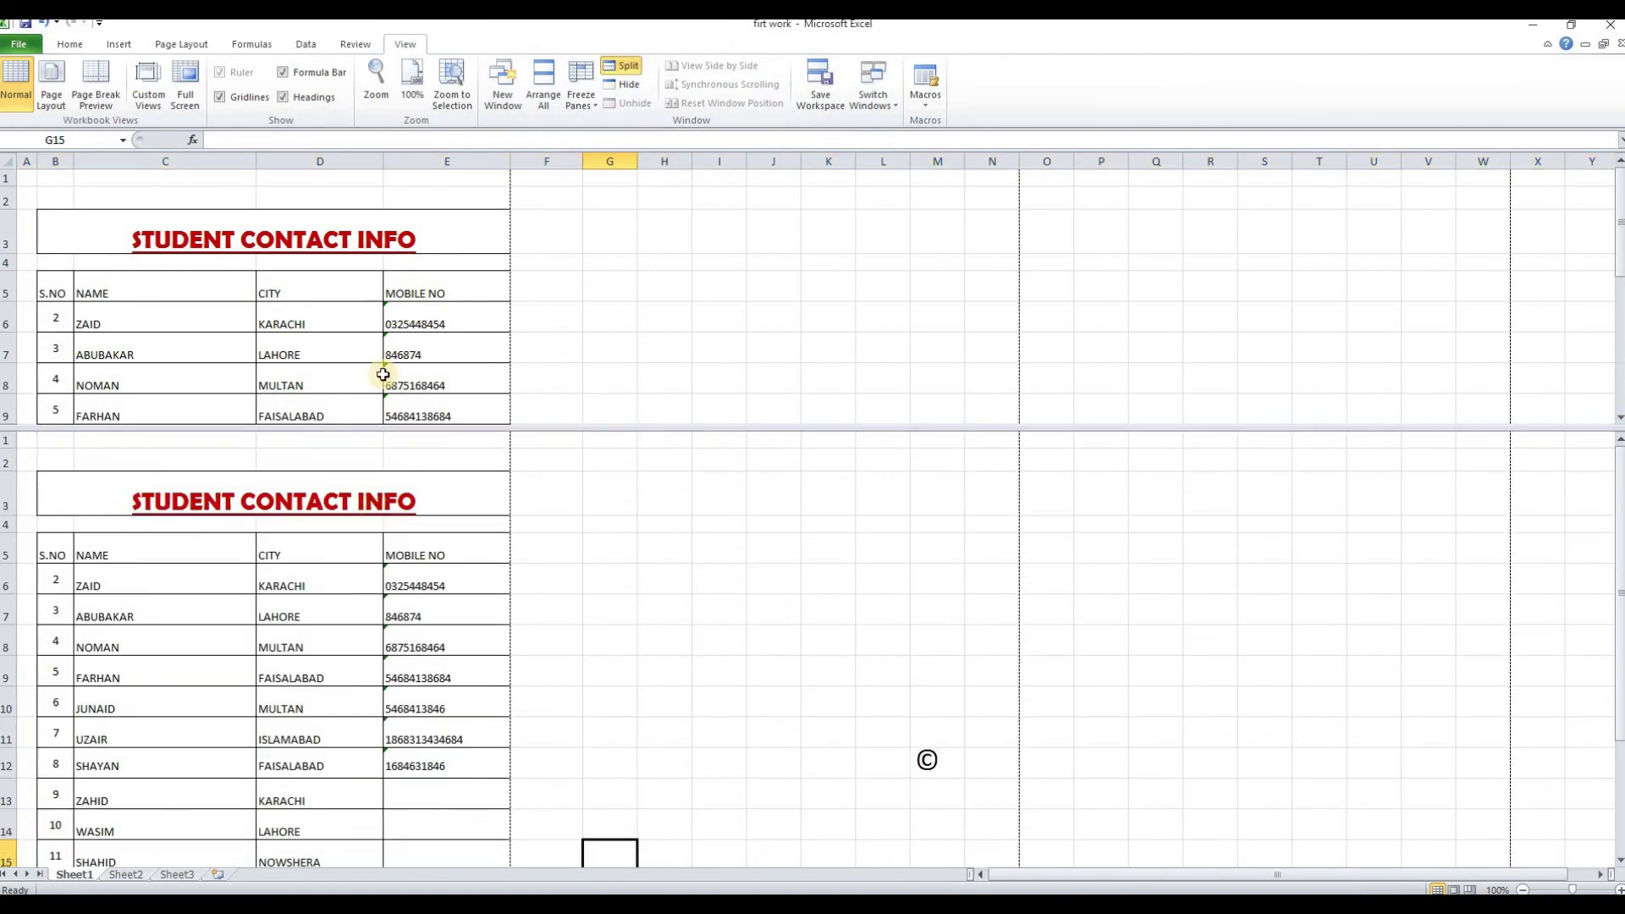
pyautogui.scroll(-2, 381, 280)
pyautogui.click(381, 279)
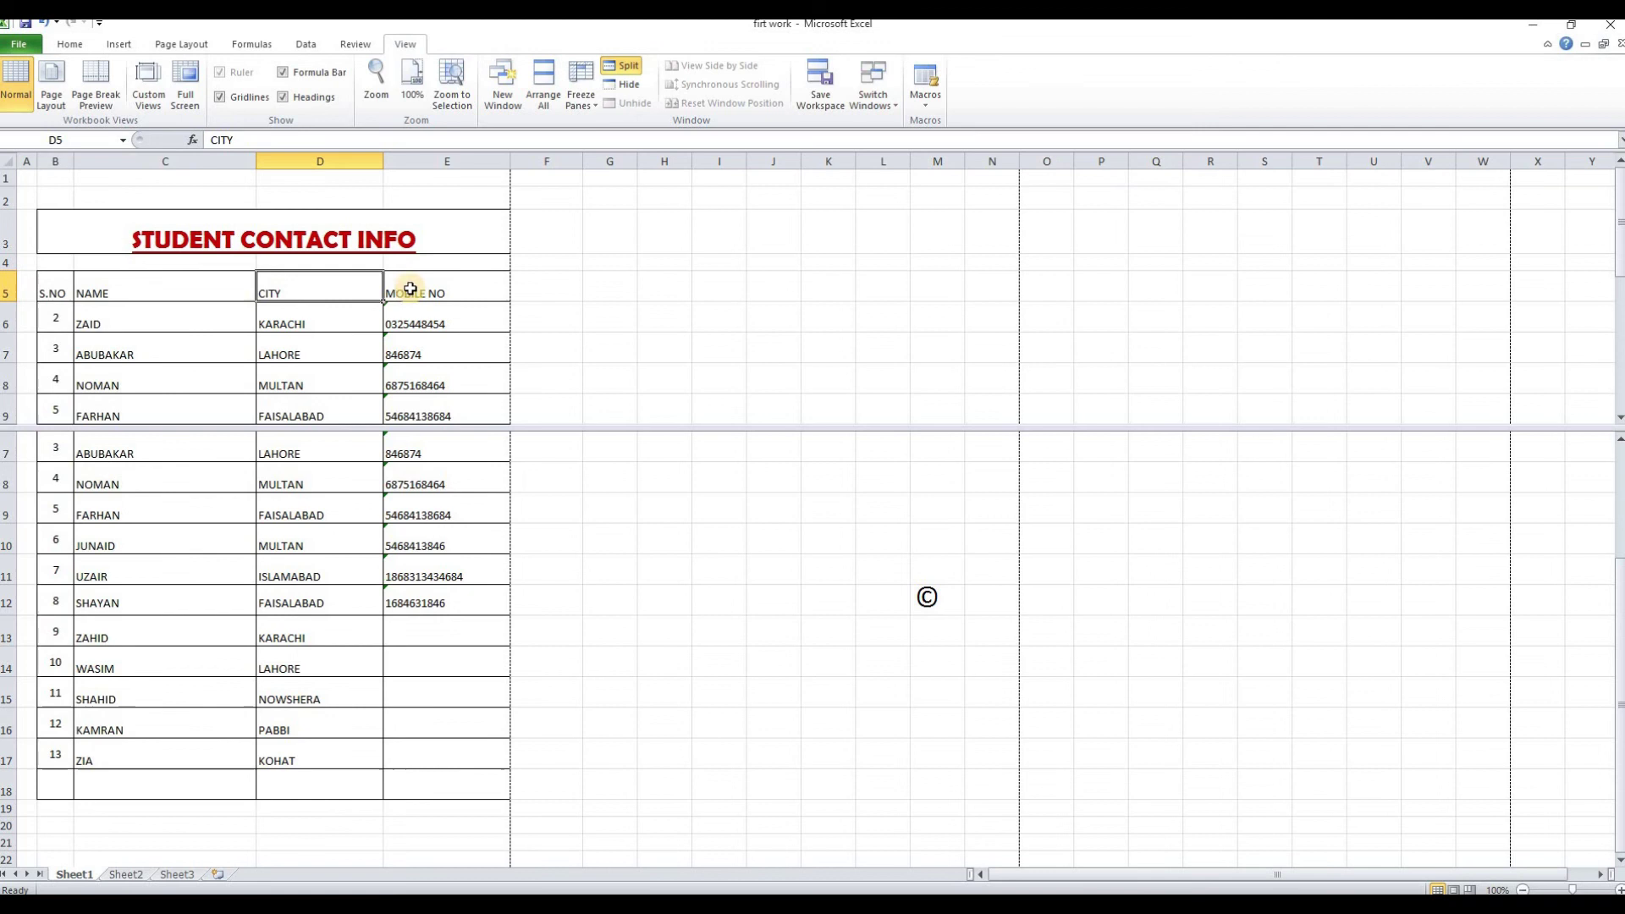
pyautogui.scroll(-4, 421, 284)
pyautogui.scroll(1, 426, 292)
pyautogui.scroll(3, 426, 291)
# Remove the split, click cells G12, H5 and H9, then select the whole of row 10
pyautogui.click(630, 73)
pyautogui.click(601, 507)
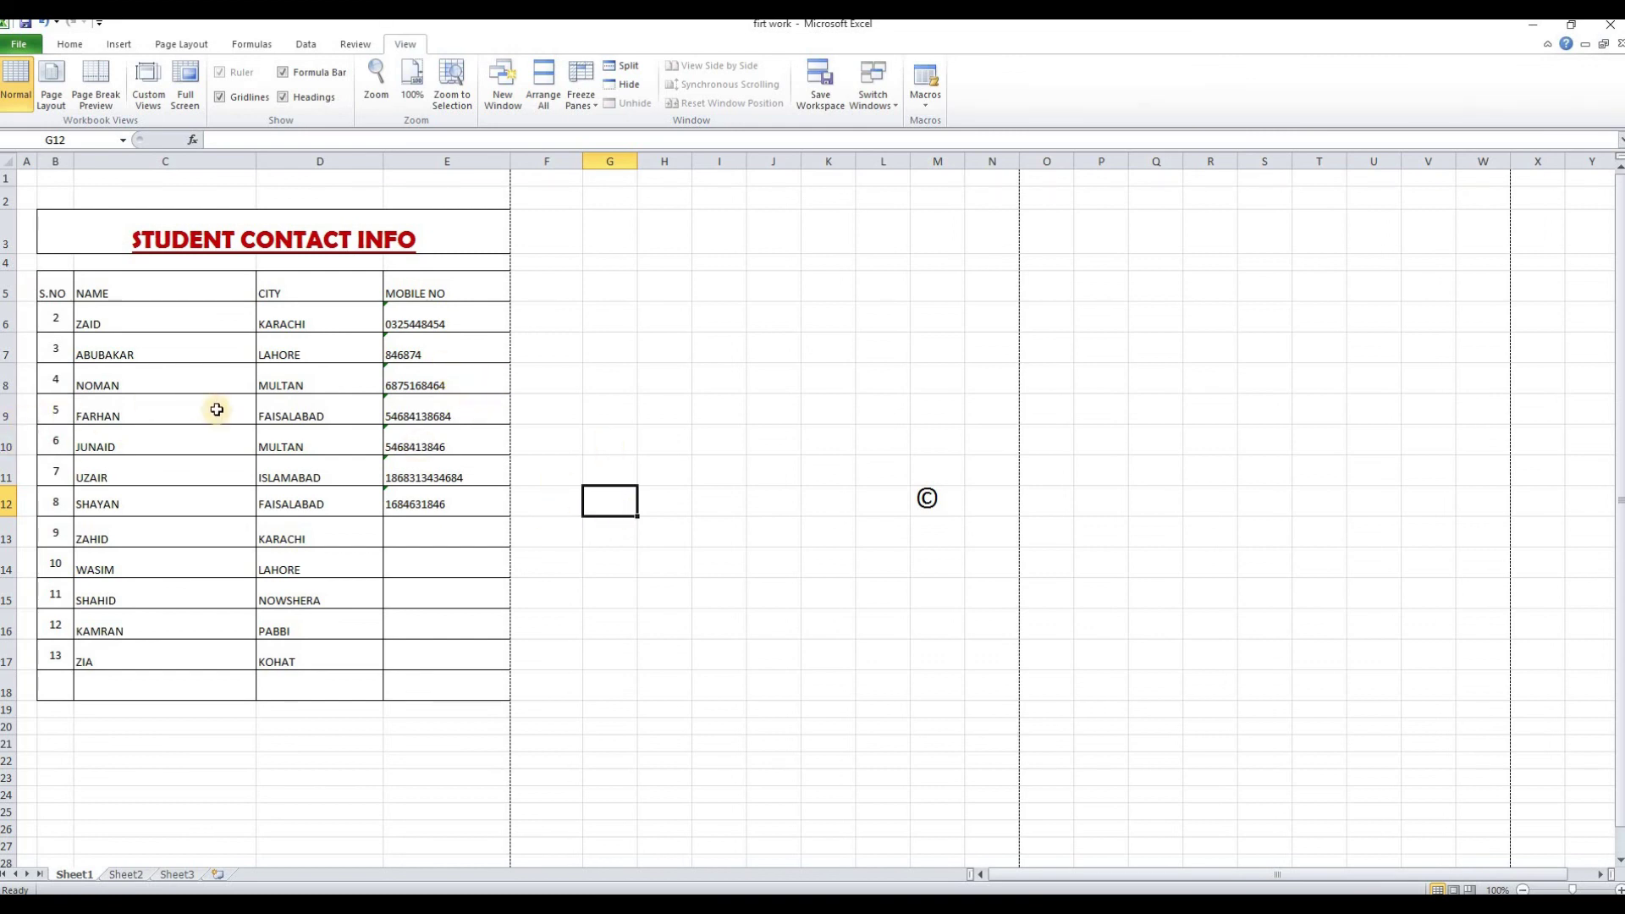
pyautogui.click(665, 286)
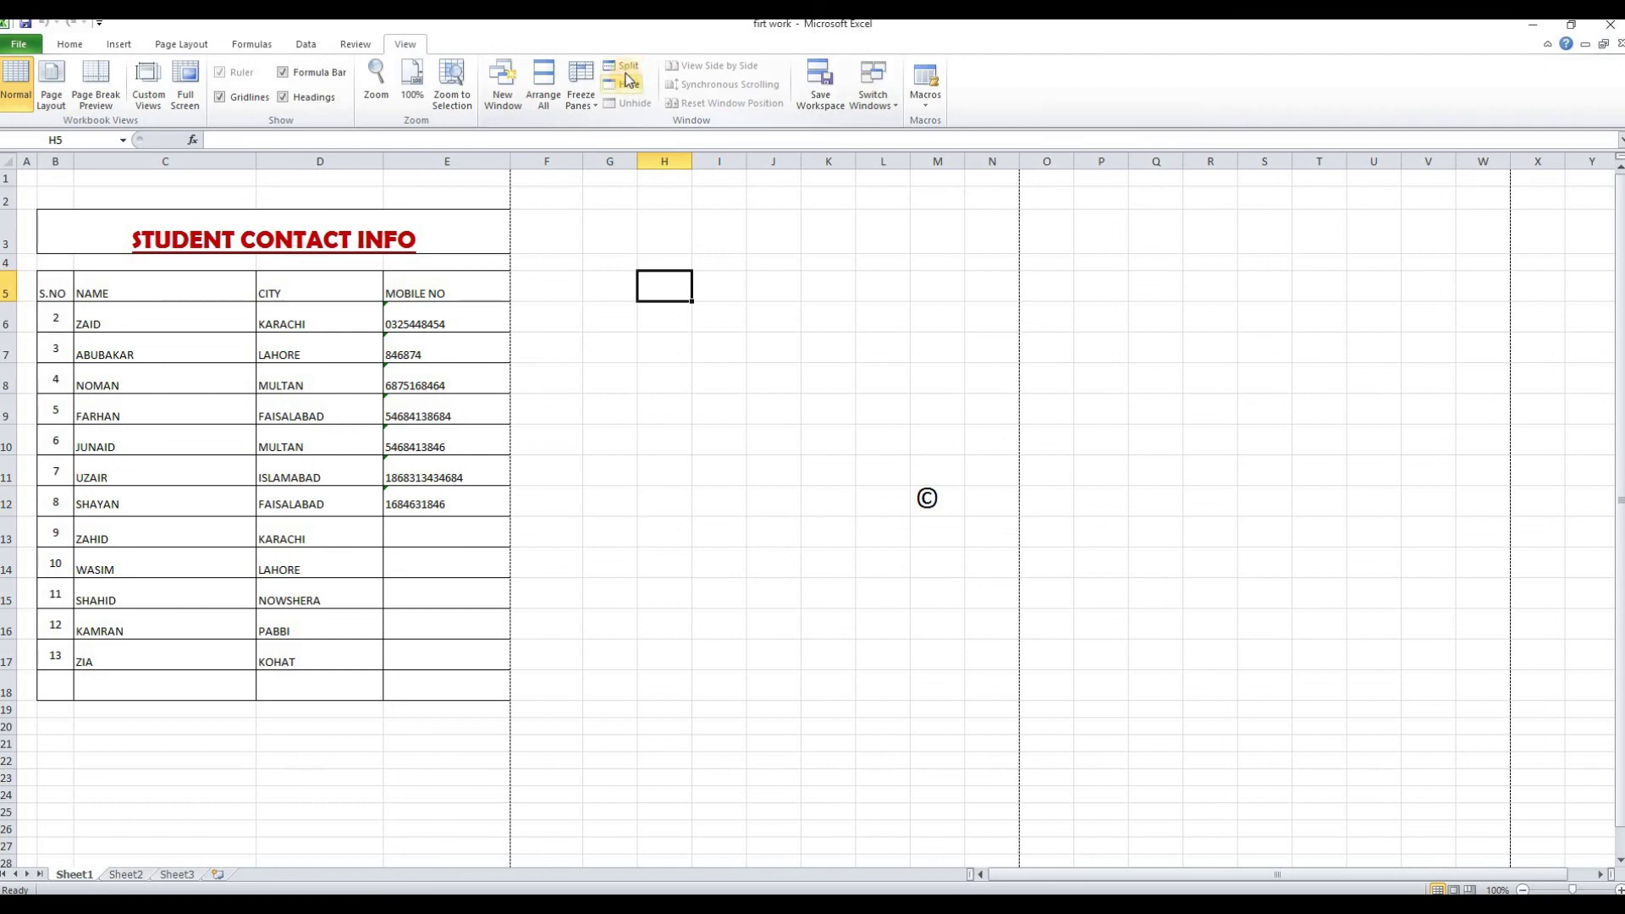
pyautogui.click(646, 415)
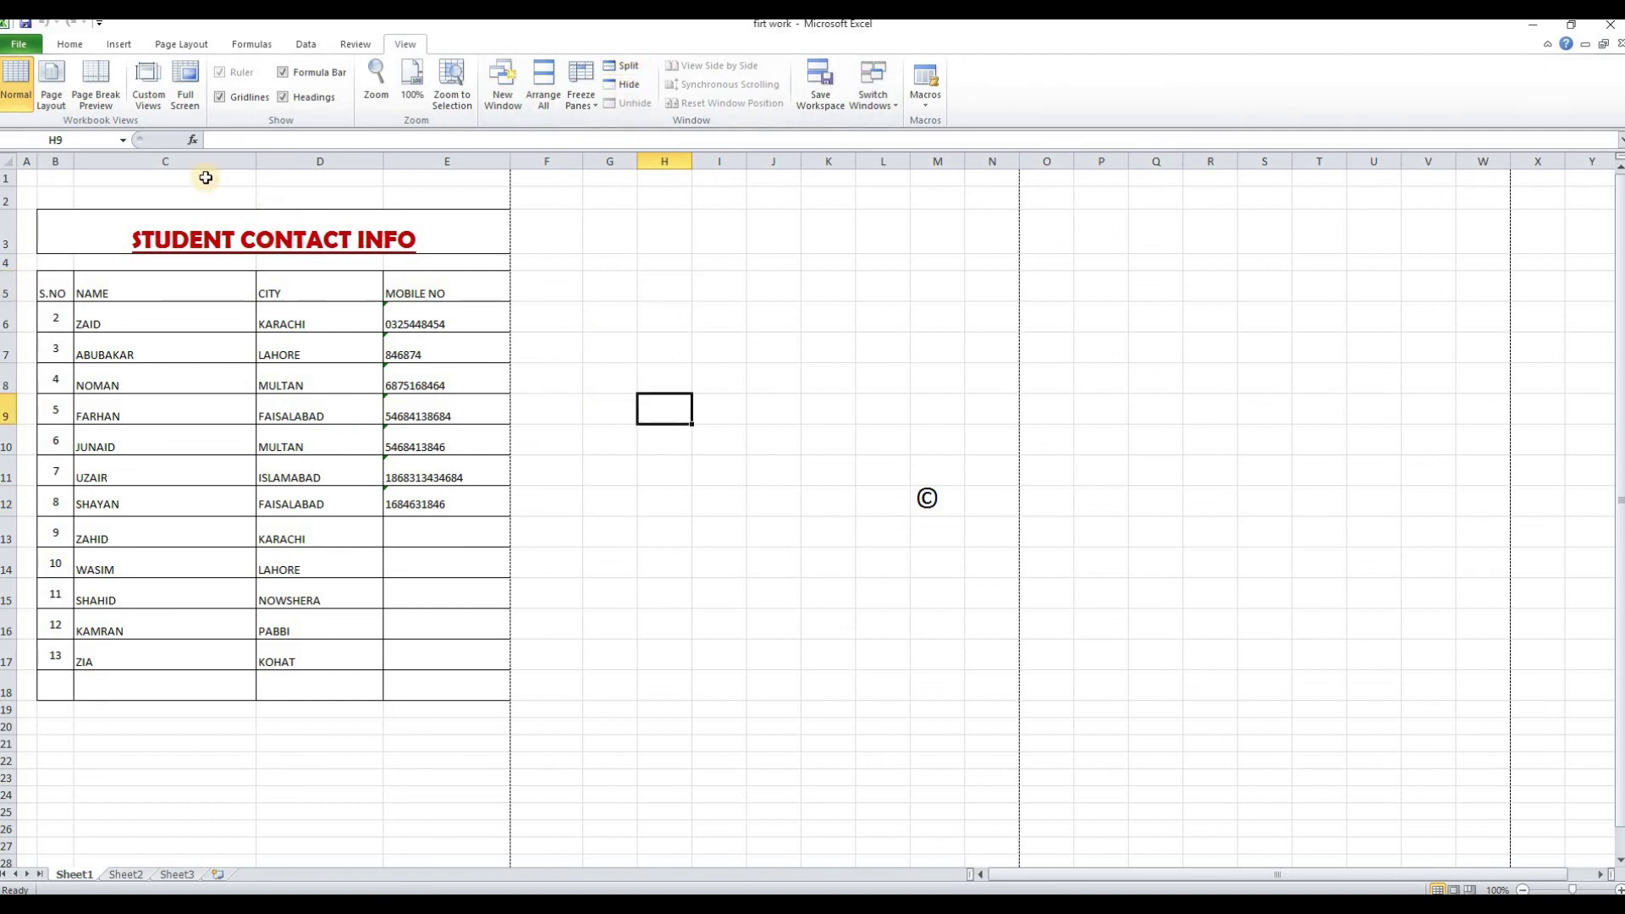
pyautogui.click(4, 446)
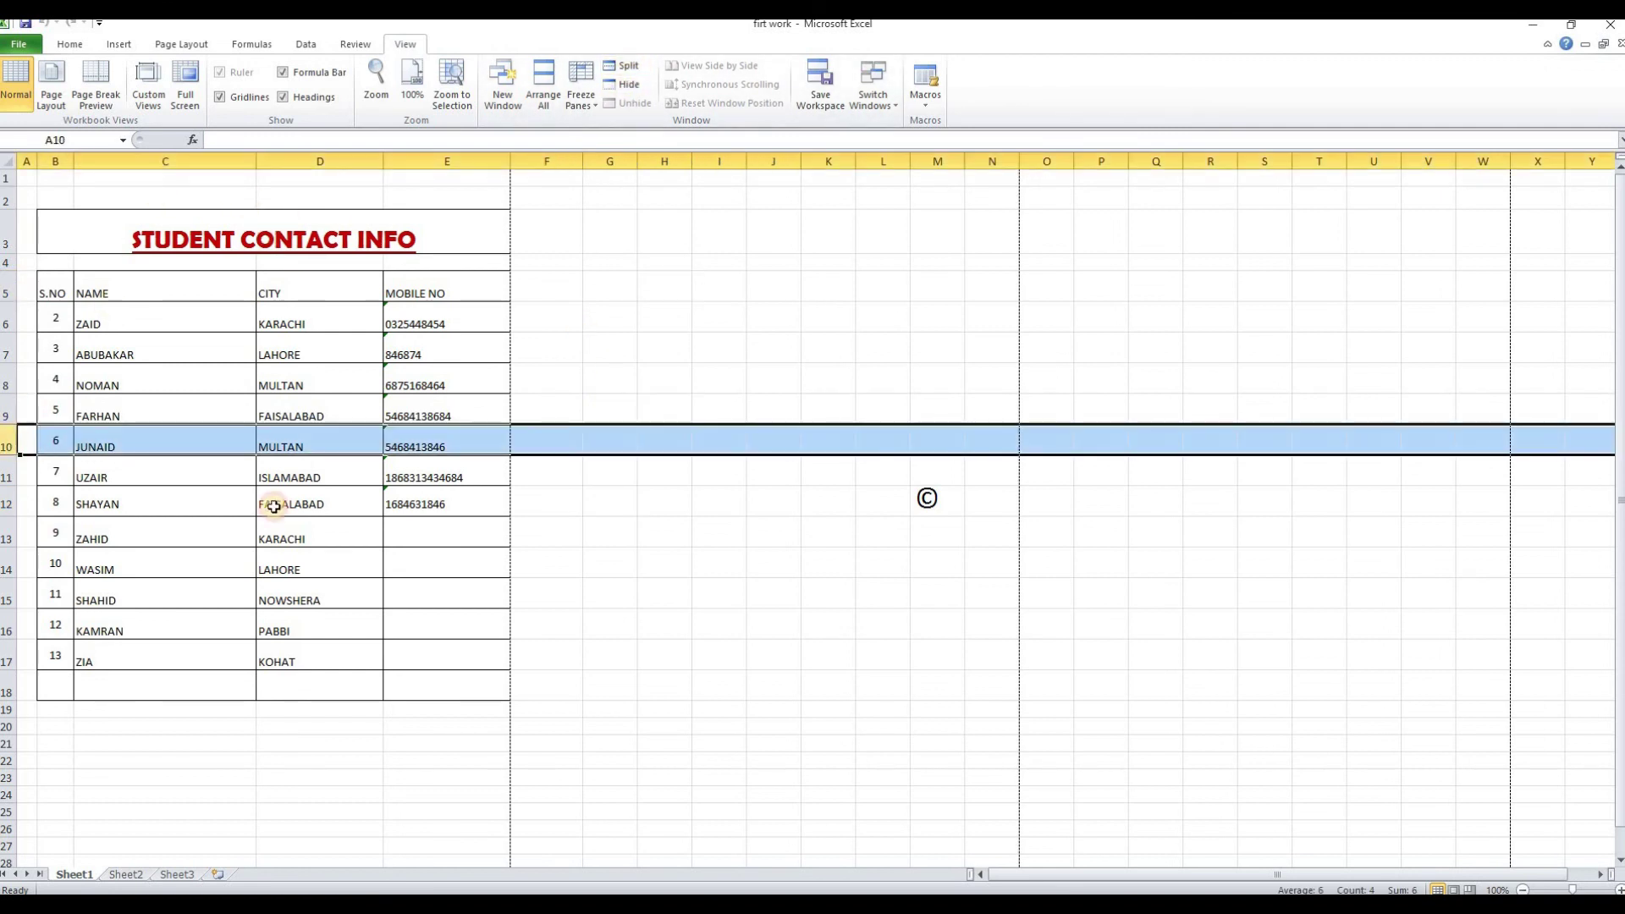
# Hide rows 8 and 9 of the contact table
pyautogui.click(127, 382)
pyautogui.moveTo(11, 381); pyautogui.dragTo(9, 404)
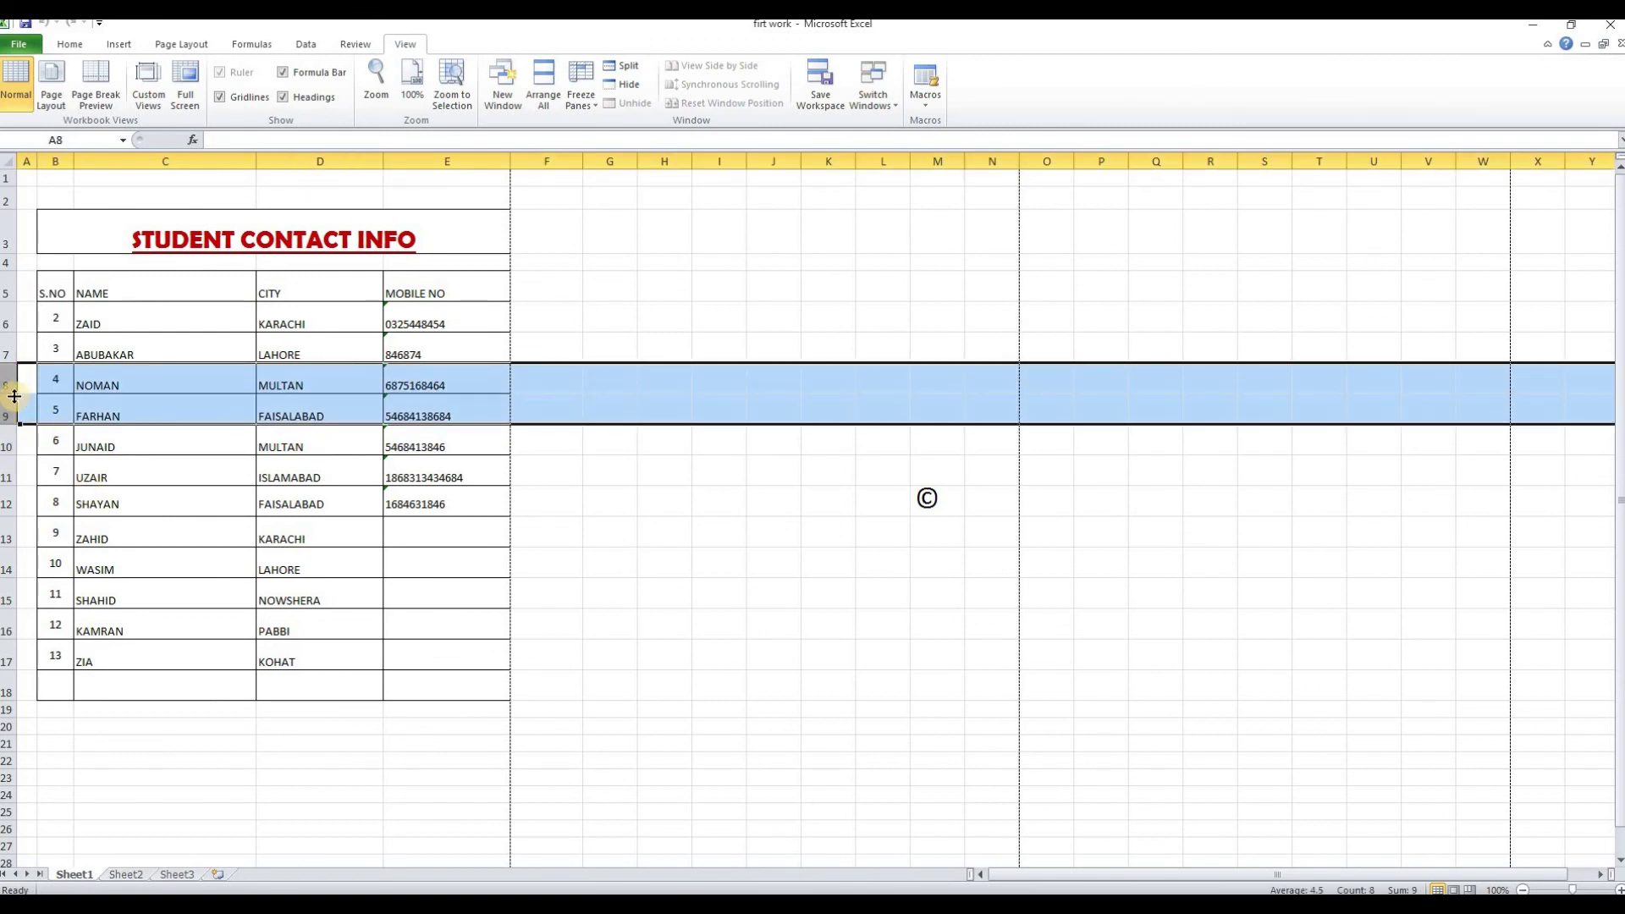
pyautogui.rightClick(11, 395)
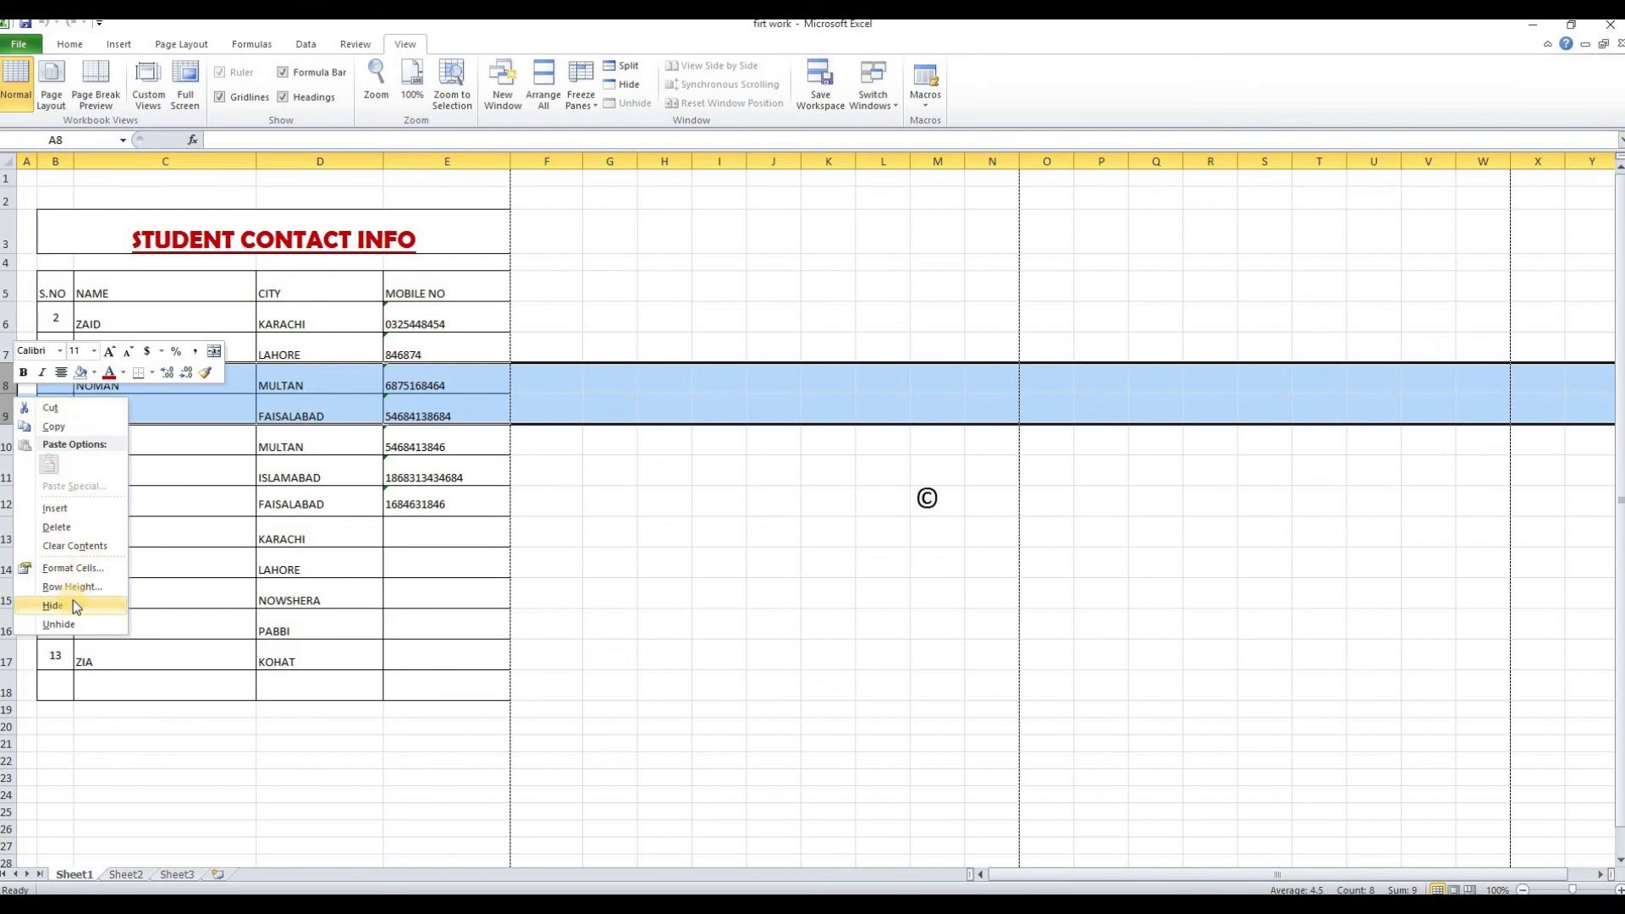
pyautogui.click(72, 603)
pyautogui.click(111, 677)
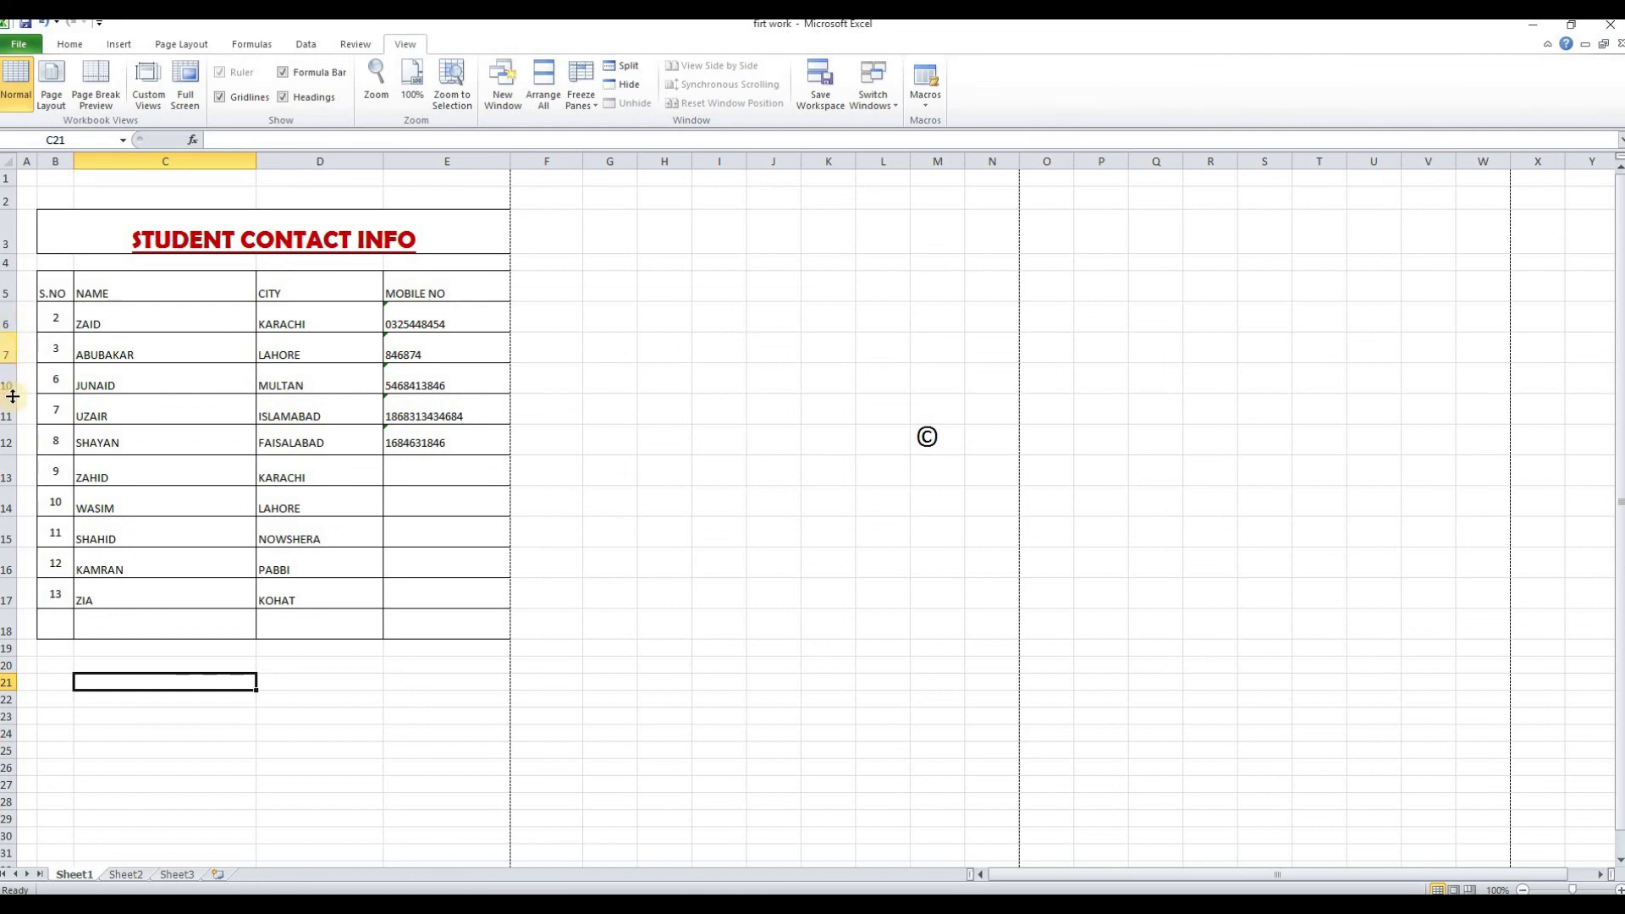
# Unhide rows 8 and 9 by selecting rows 7 to 10 around them
pyautogui.moveTo(8, 348); pyautogui.dragTo(9, 378)
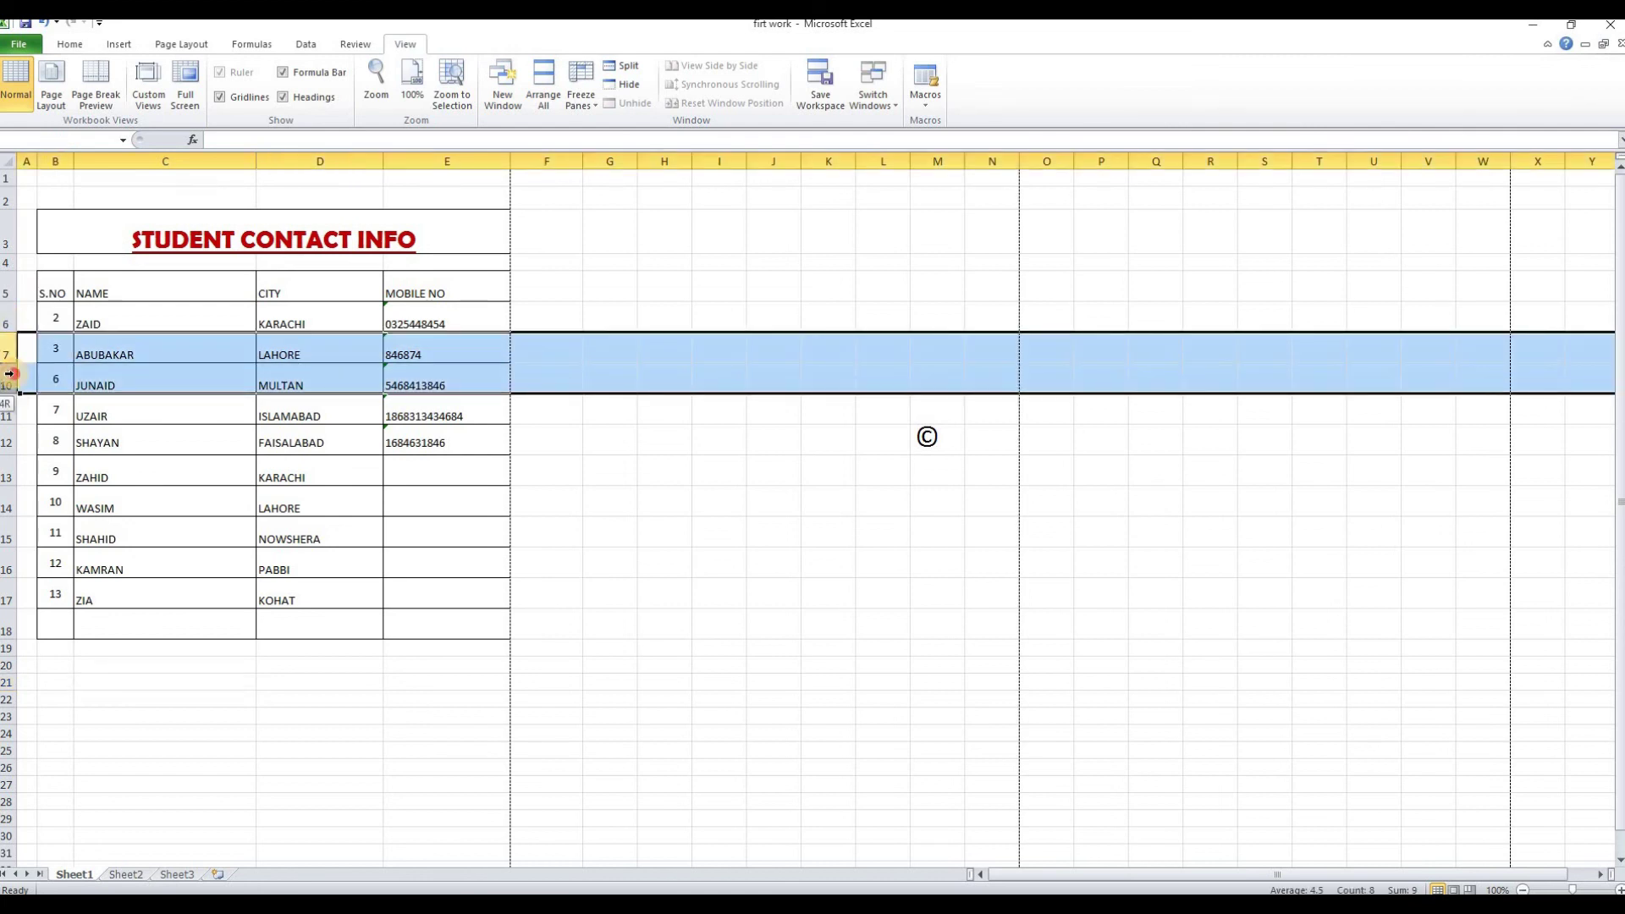
pyautogui.rightClick(11, 378)
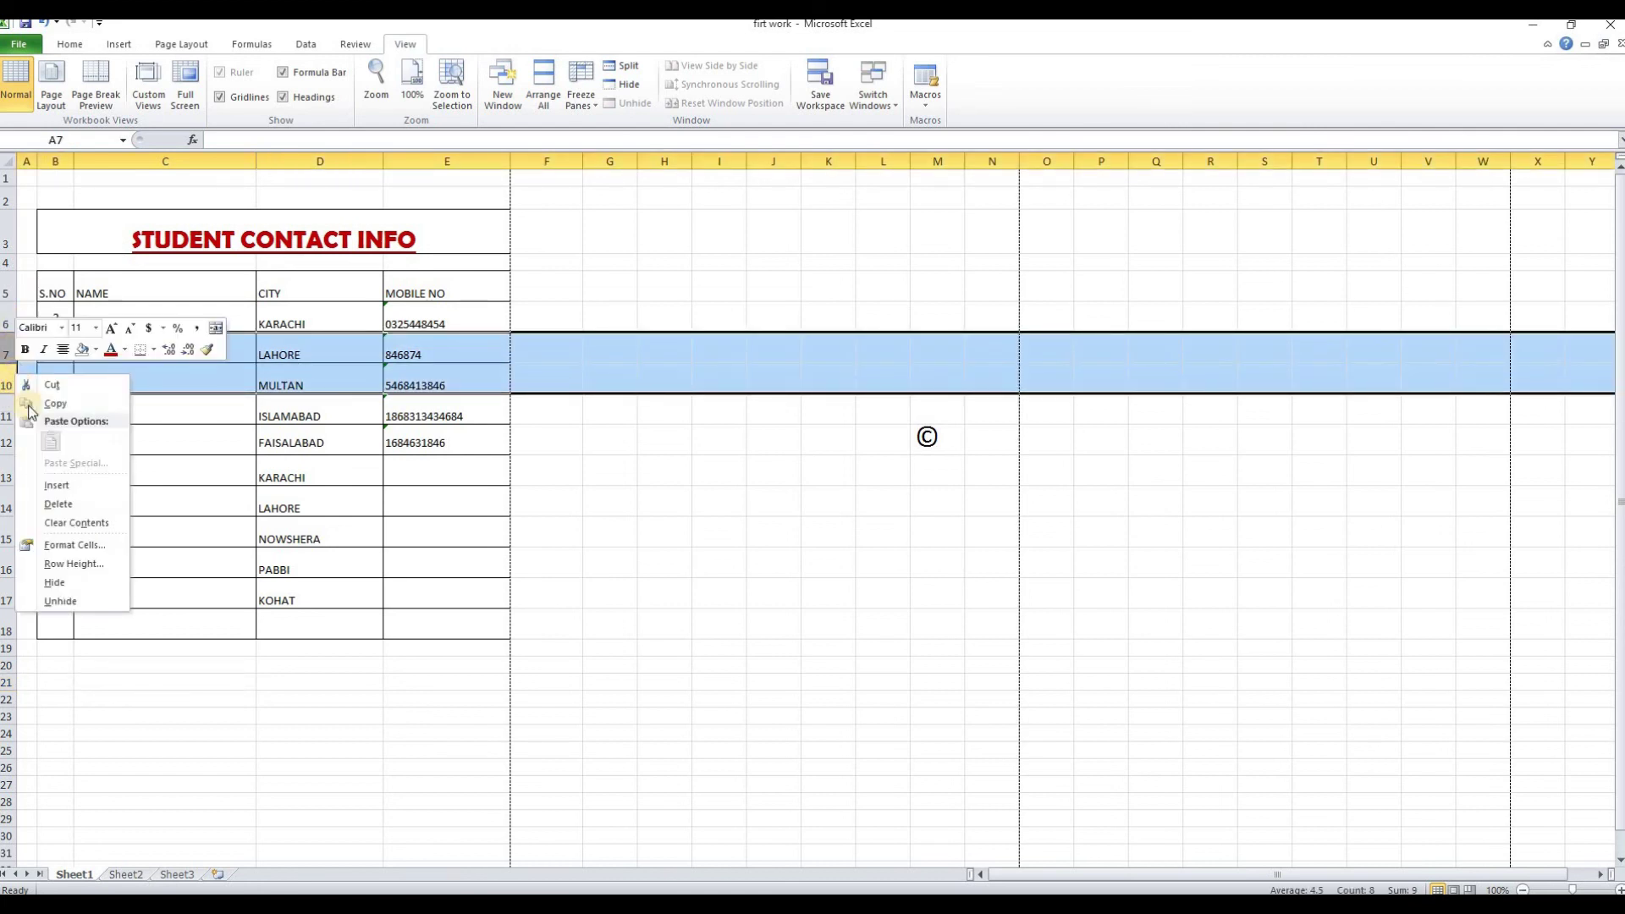
pyautogui.click(85, 599)
pyautogui.click(170, 567)
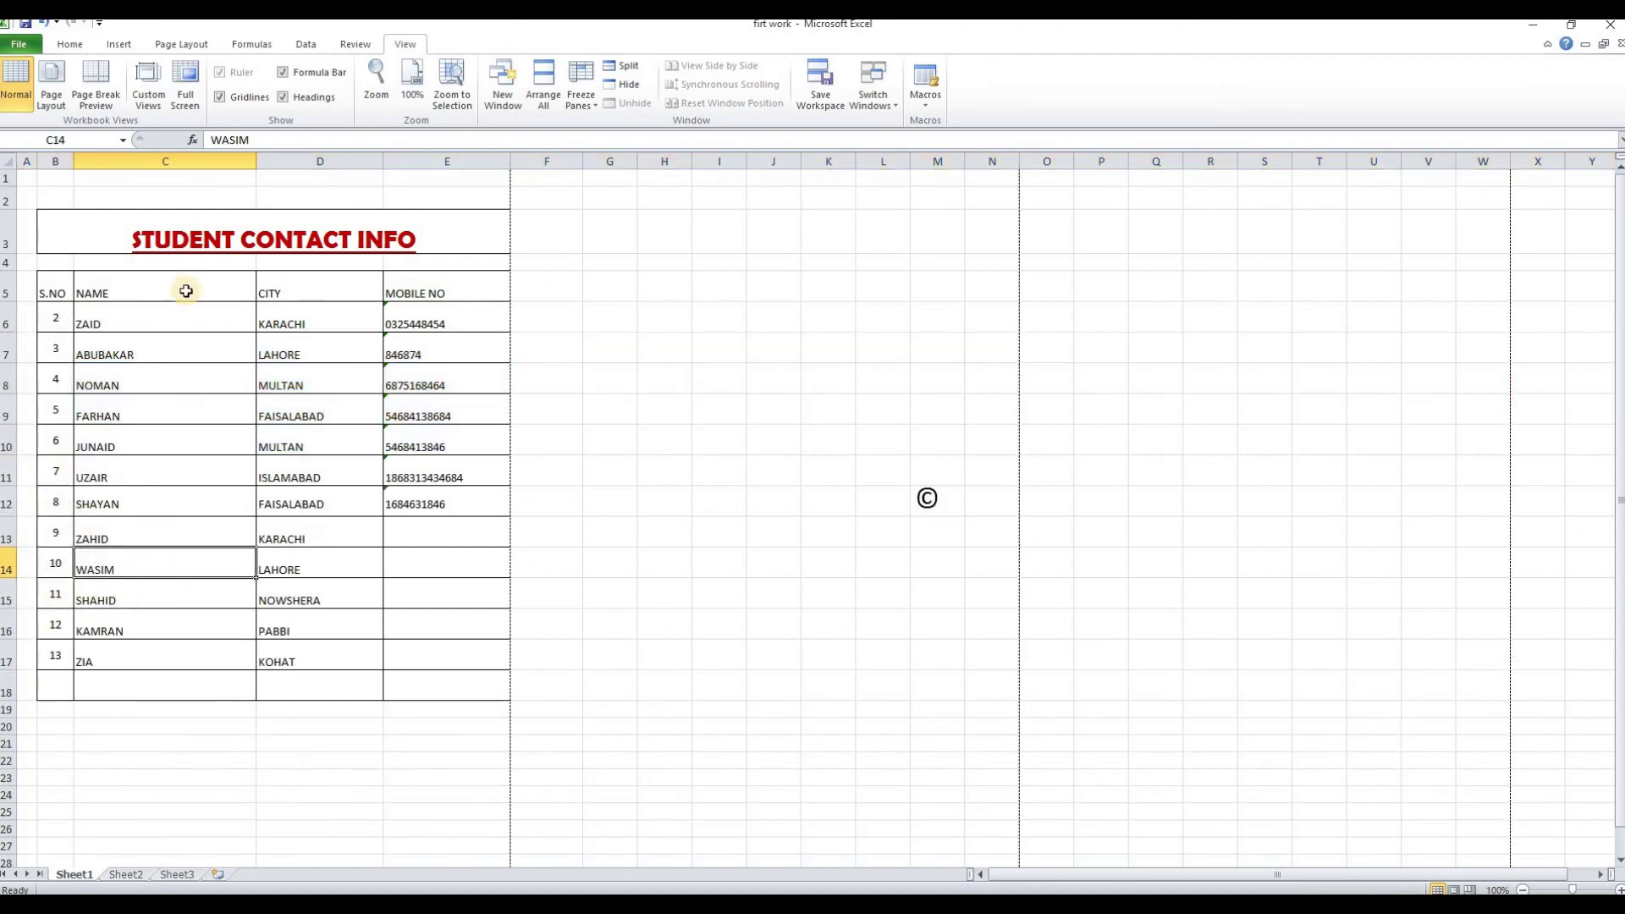
# Hide column E holding the mobile numbers
pyautogui.click(171, 159)
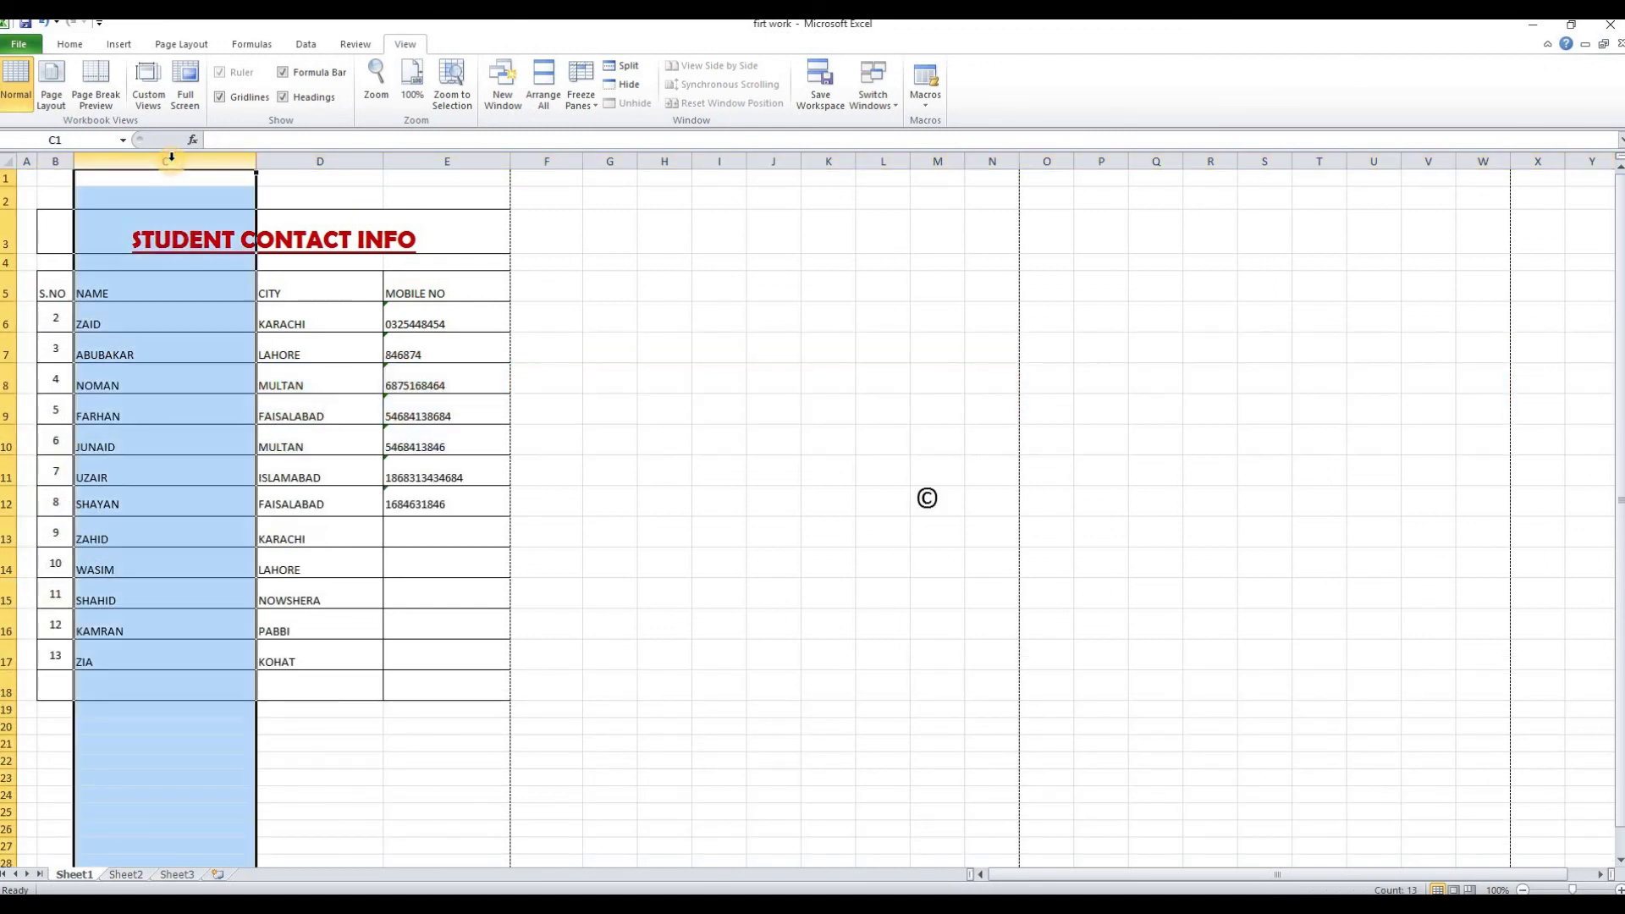
pyautogui.click(435, 161)
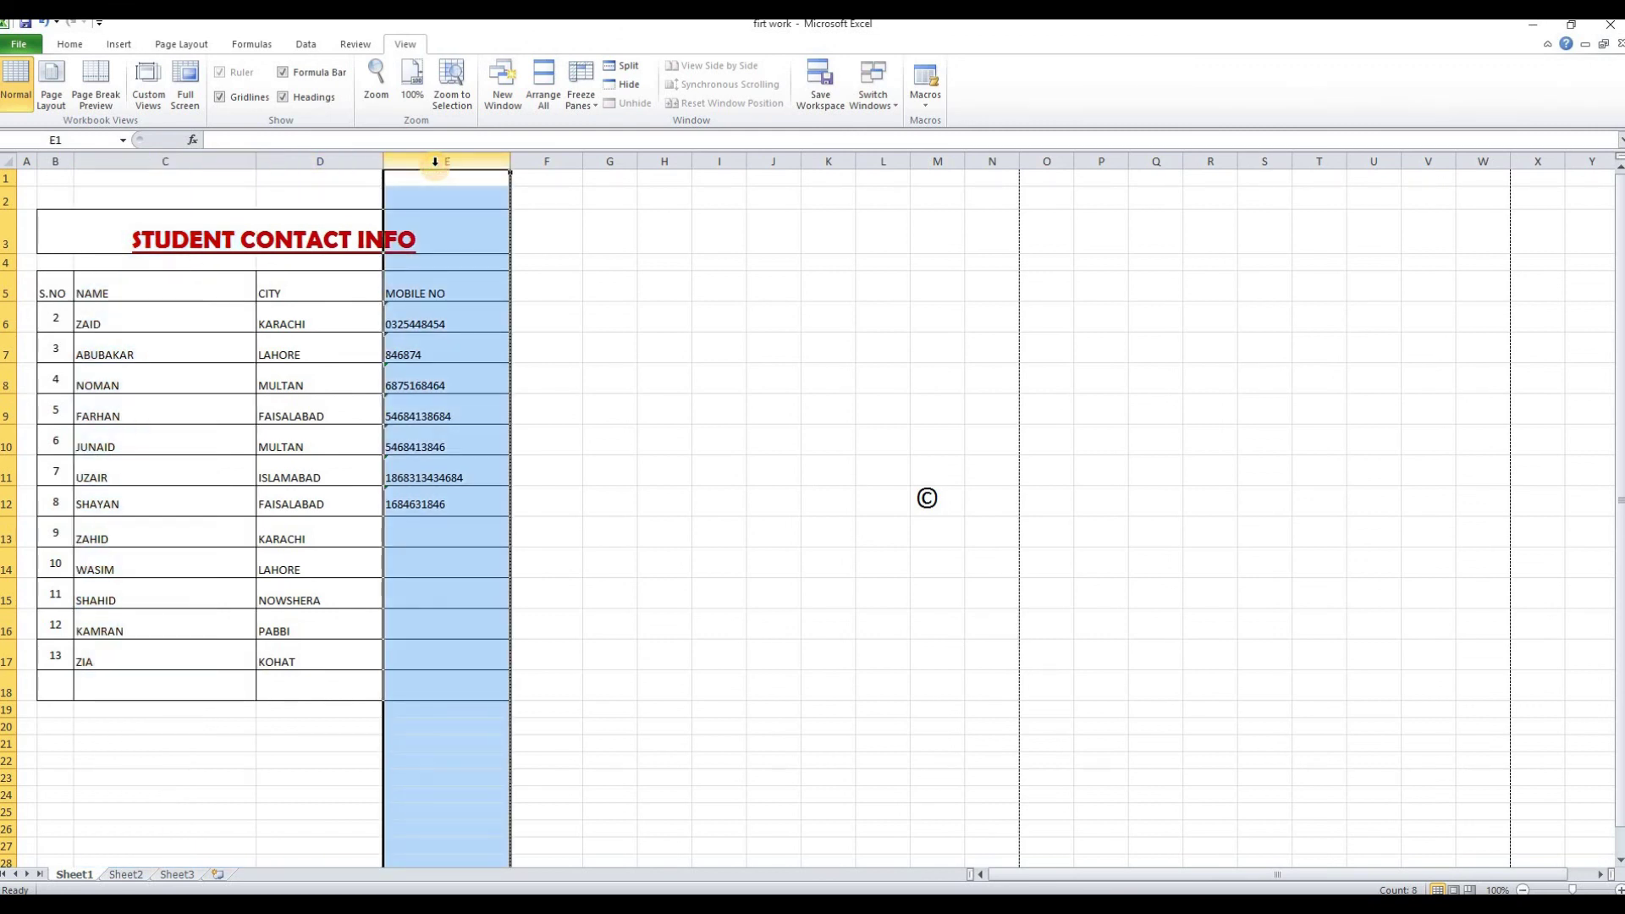
pyautogui.rightClick(436, 165)
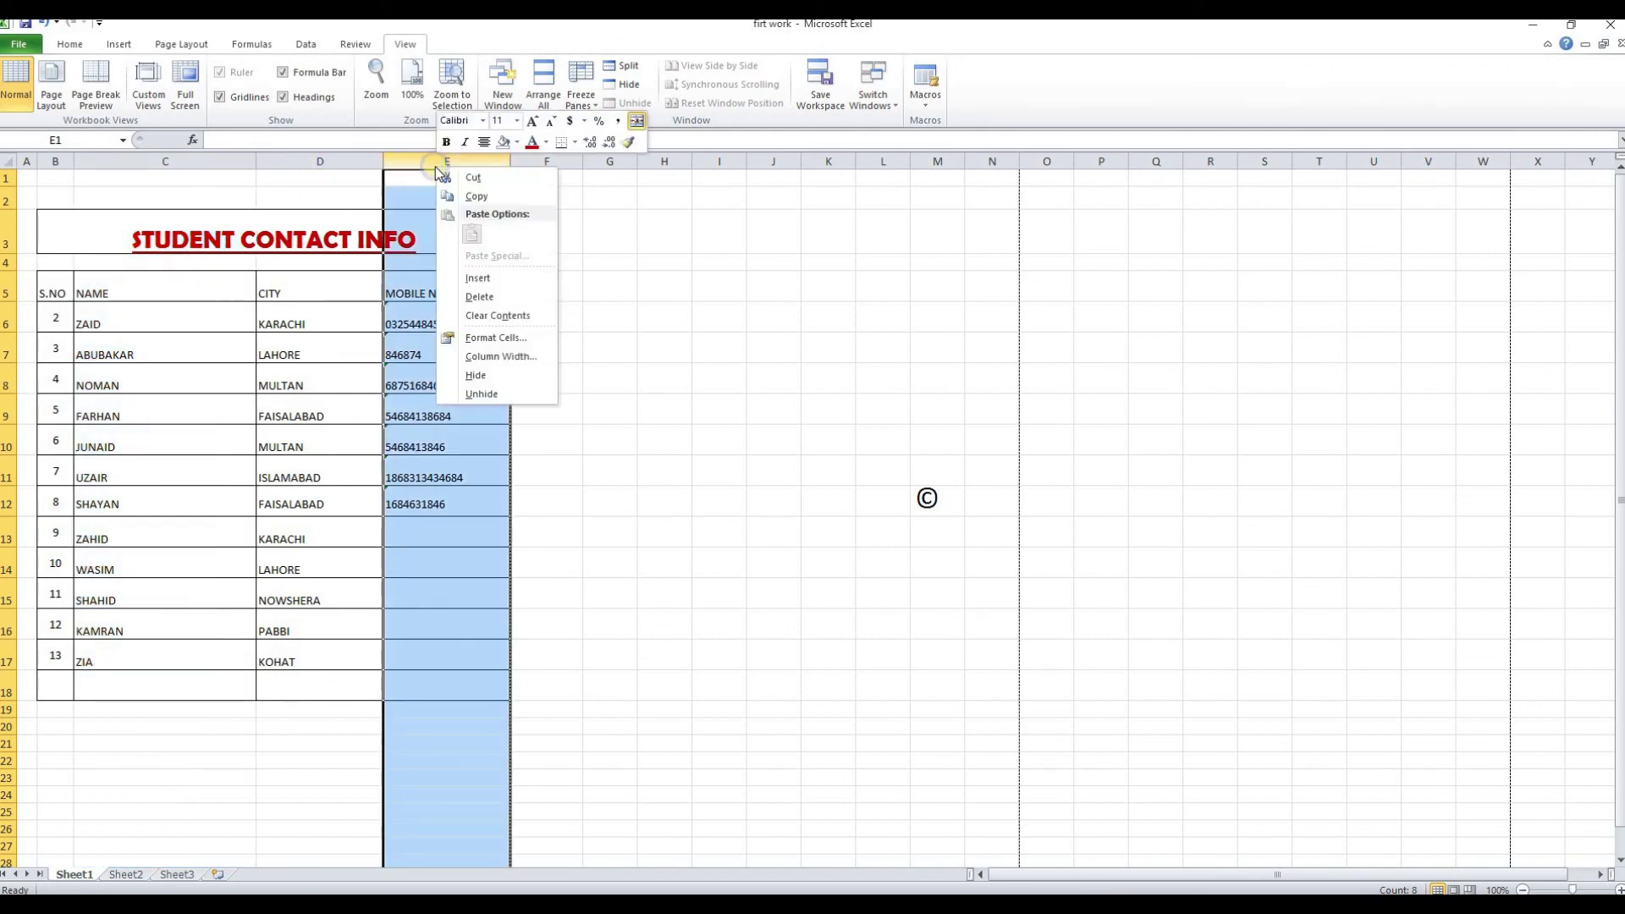
pyautogui.click(471, 374)
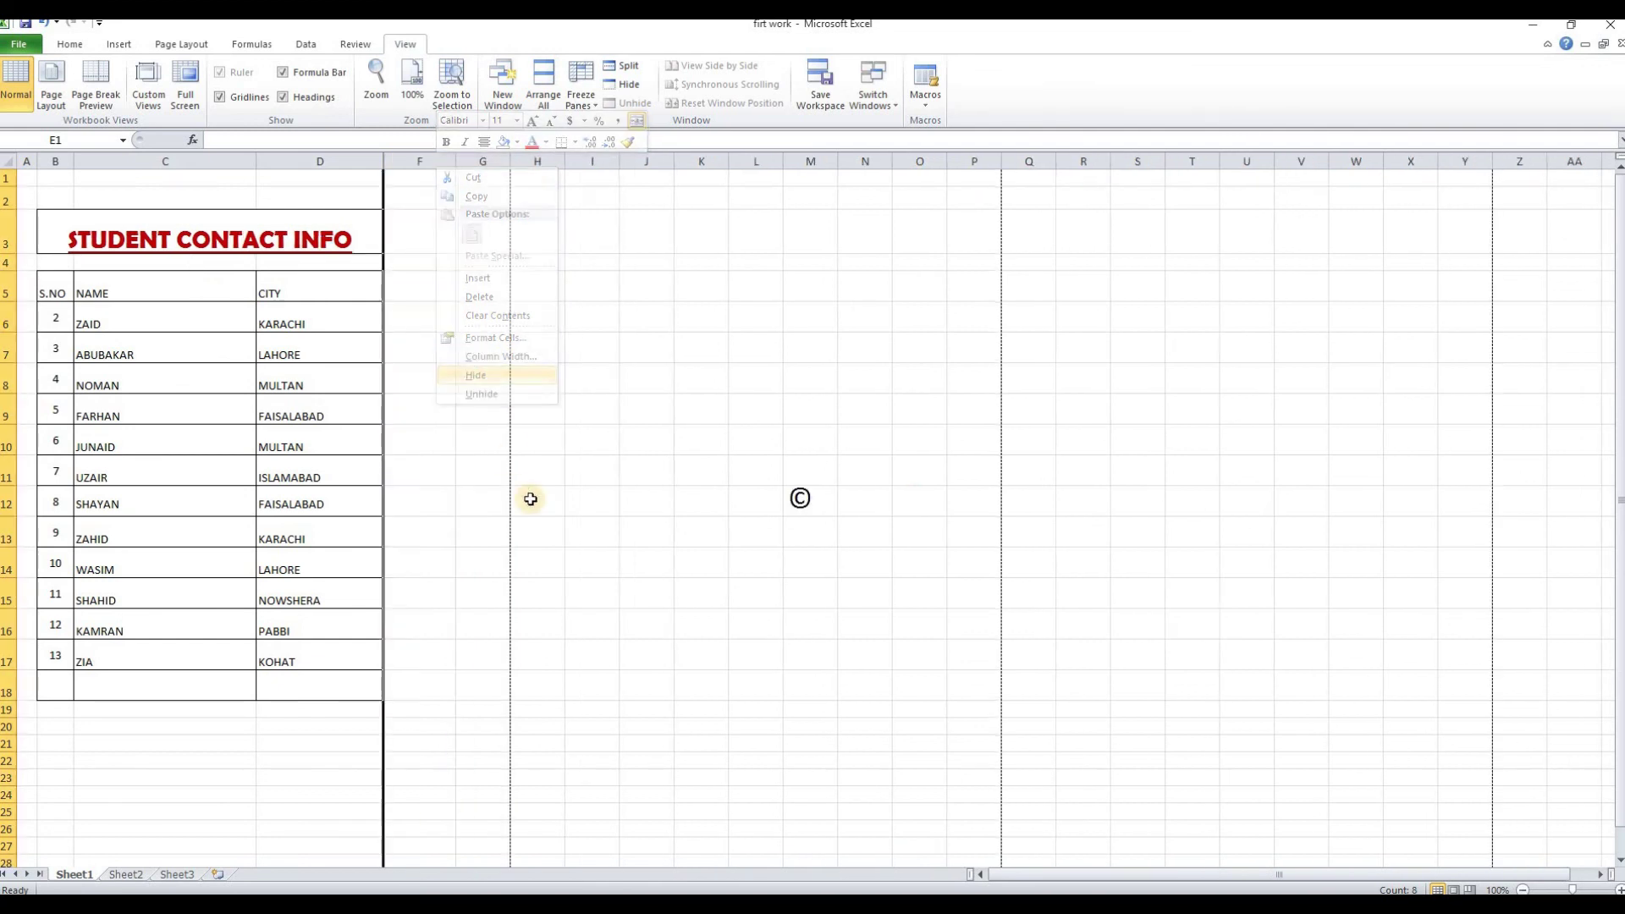
pyautogui.click(574, 520)
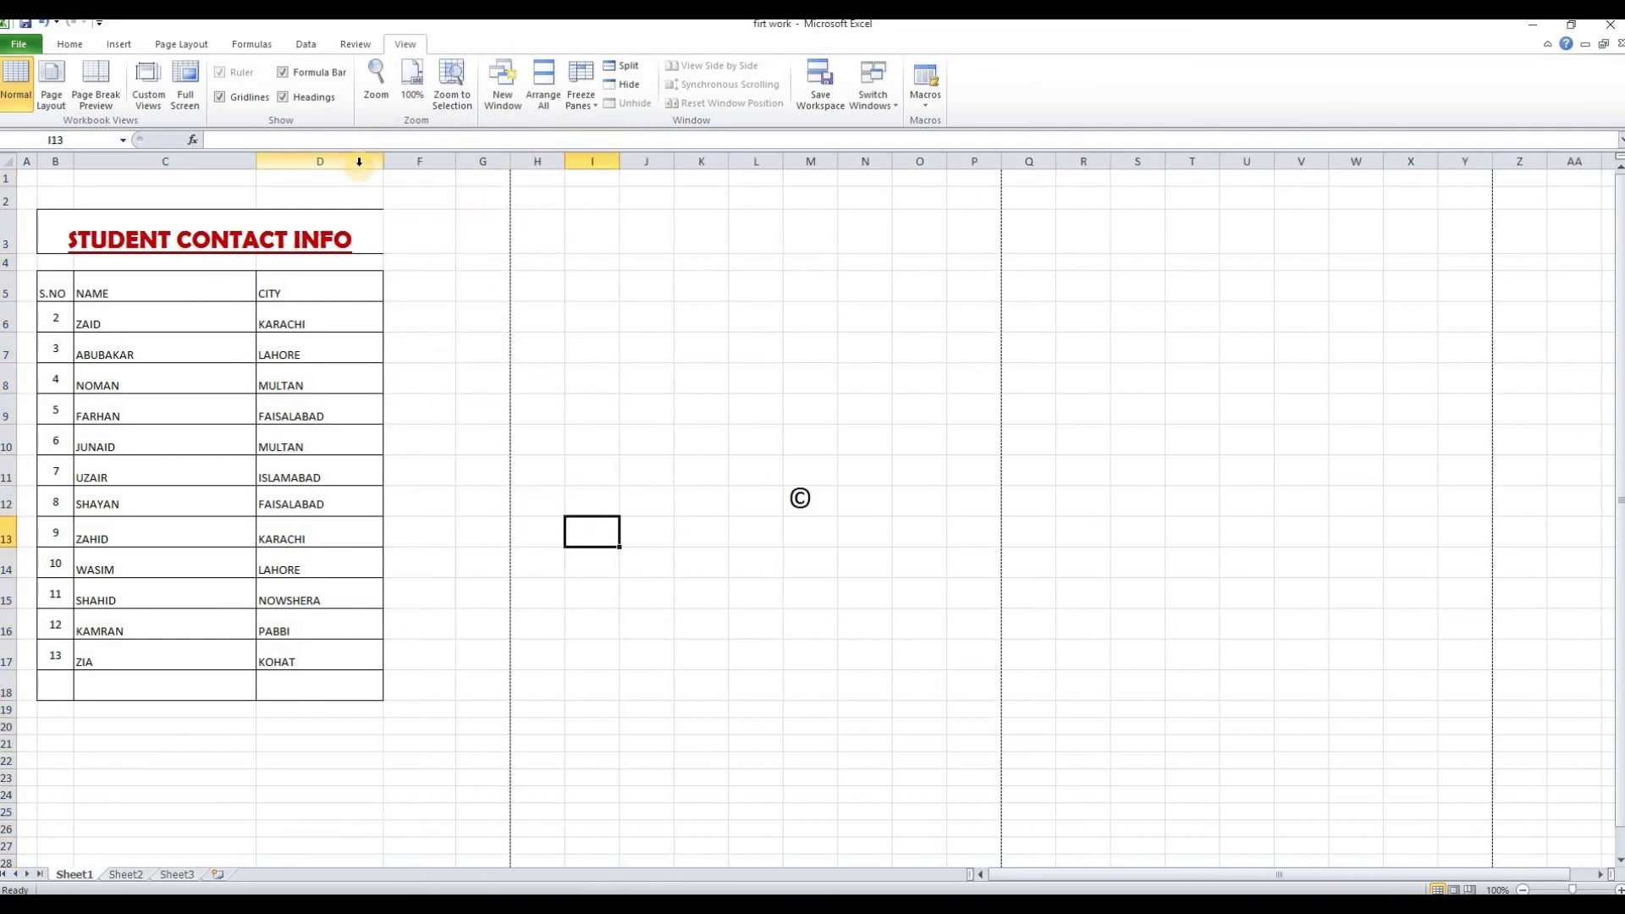
# Unhide column E by selecting columns D to F, then click around the restored table
pyautogui.moveTo(359, 161); pyautogui.dragTo(414, 161)
pyautogui.rightClick(415, 163)
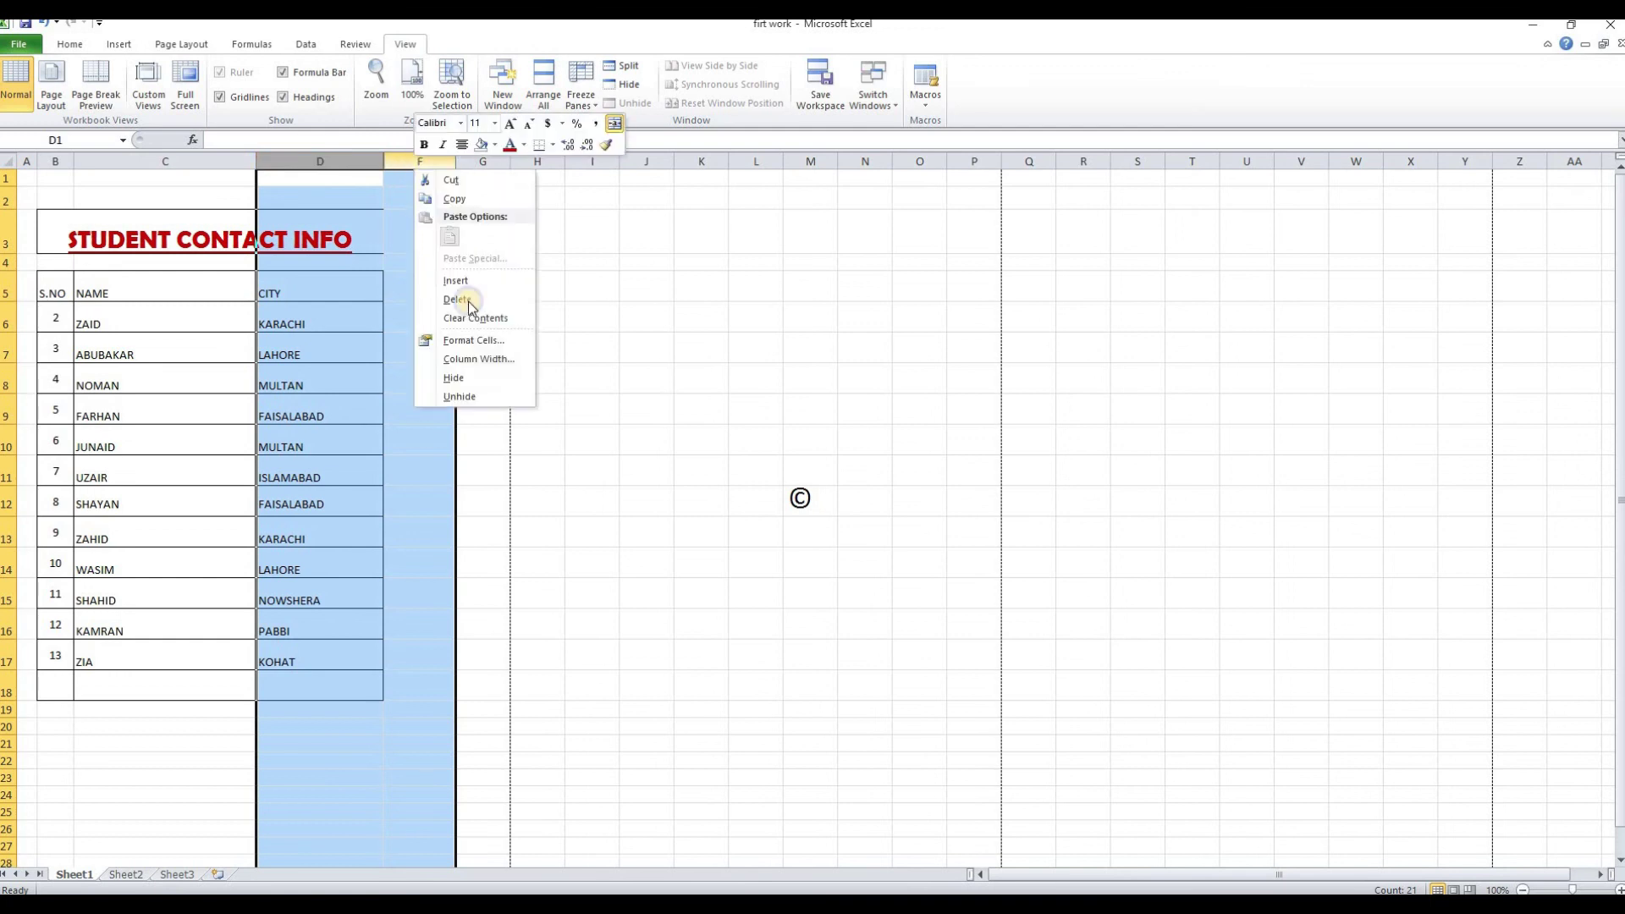
pyautogui.click(460, 396)
pyautogui.click(762, 476)
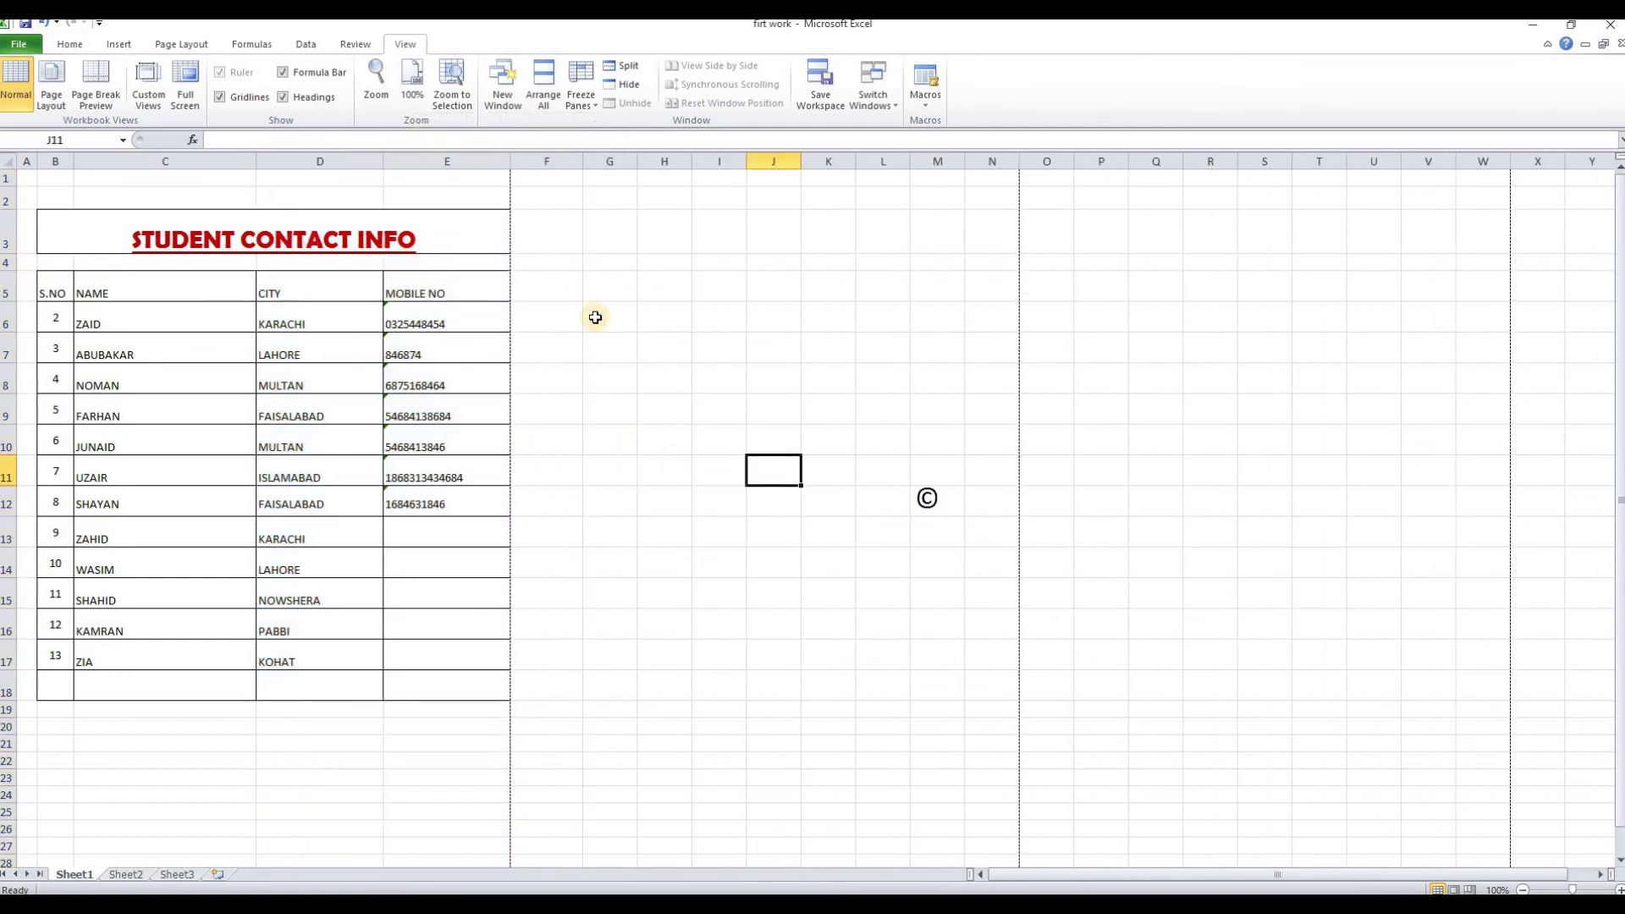
pyautogui.click(773, 286)
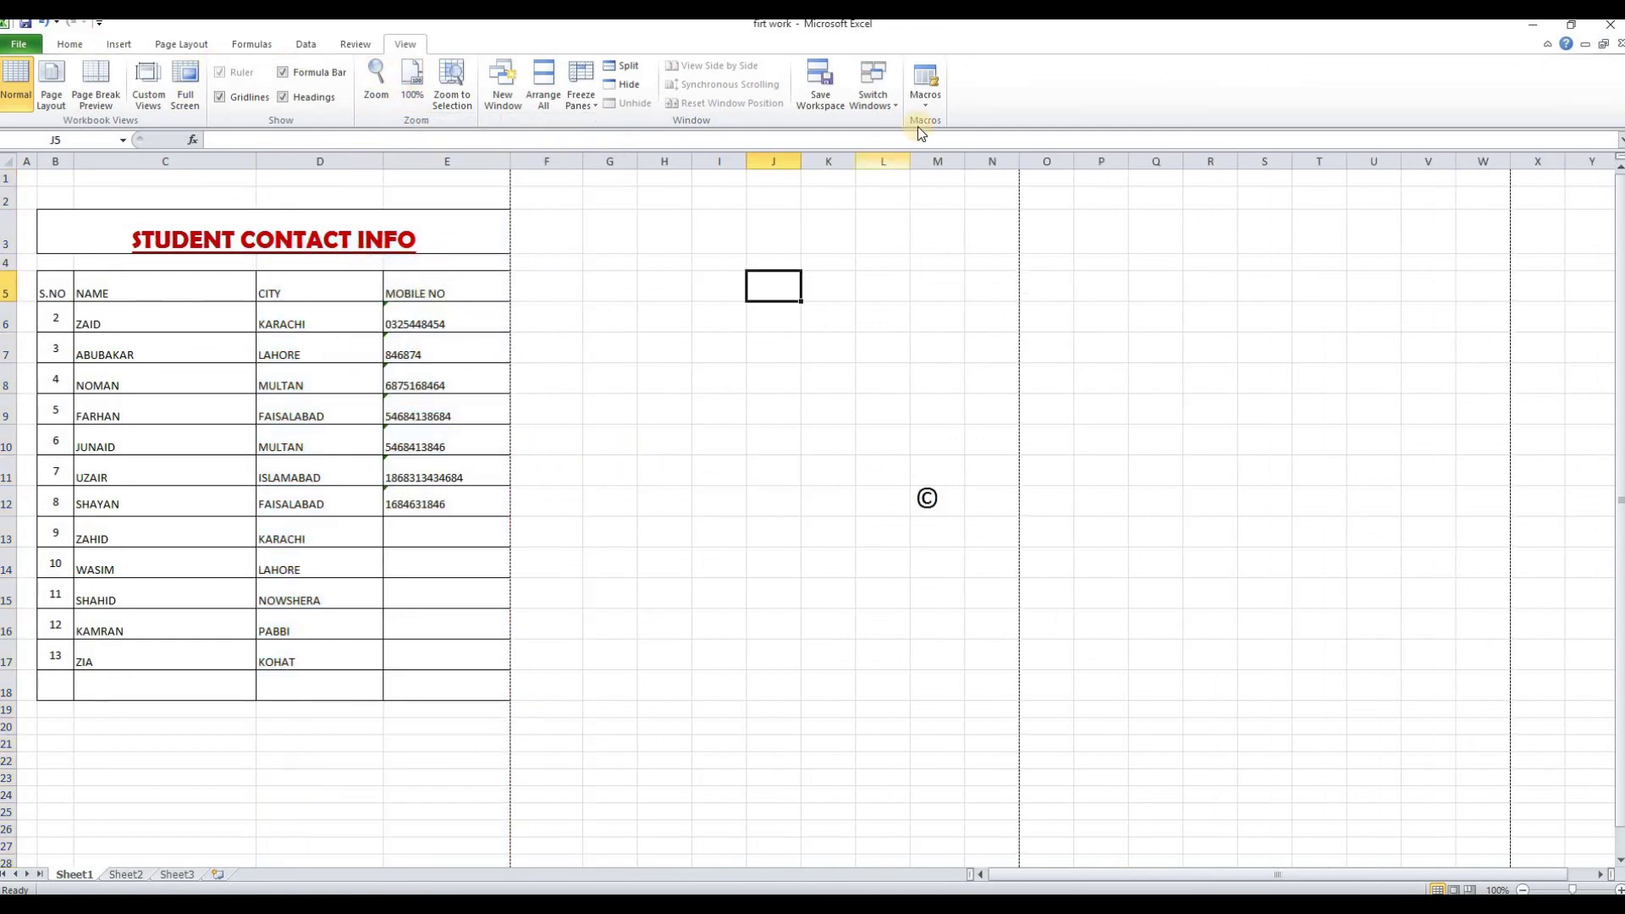
pyautogui.click(572, 615)
pyautogui.click(225, 738)
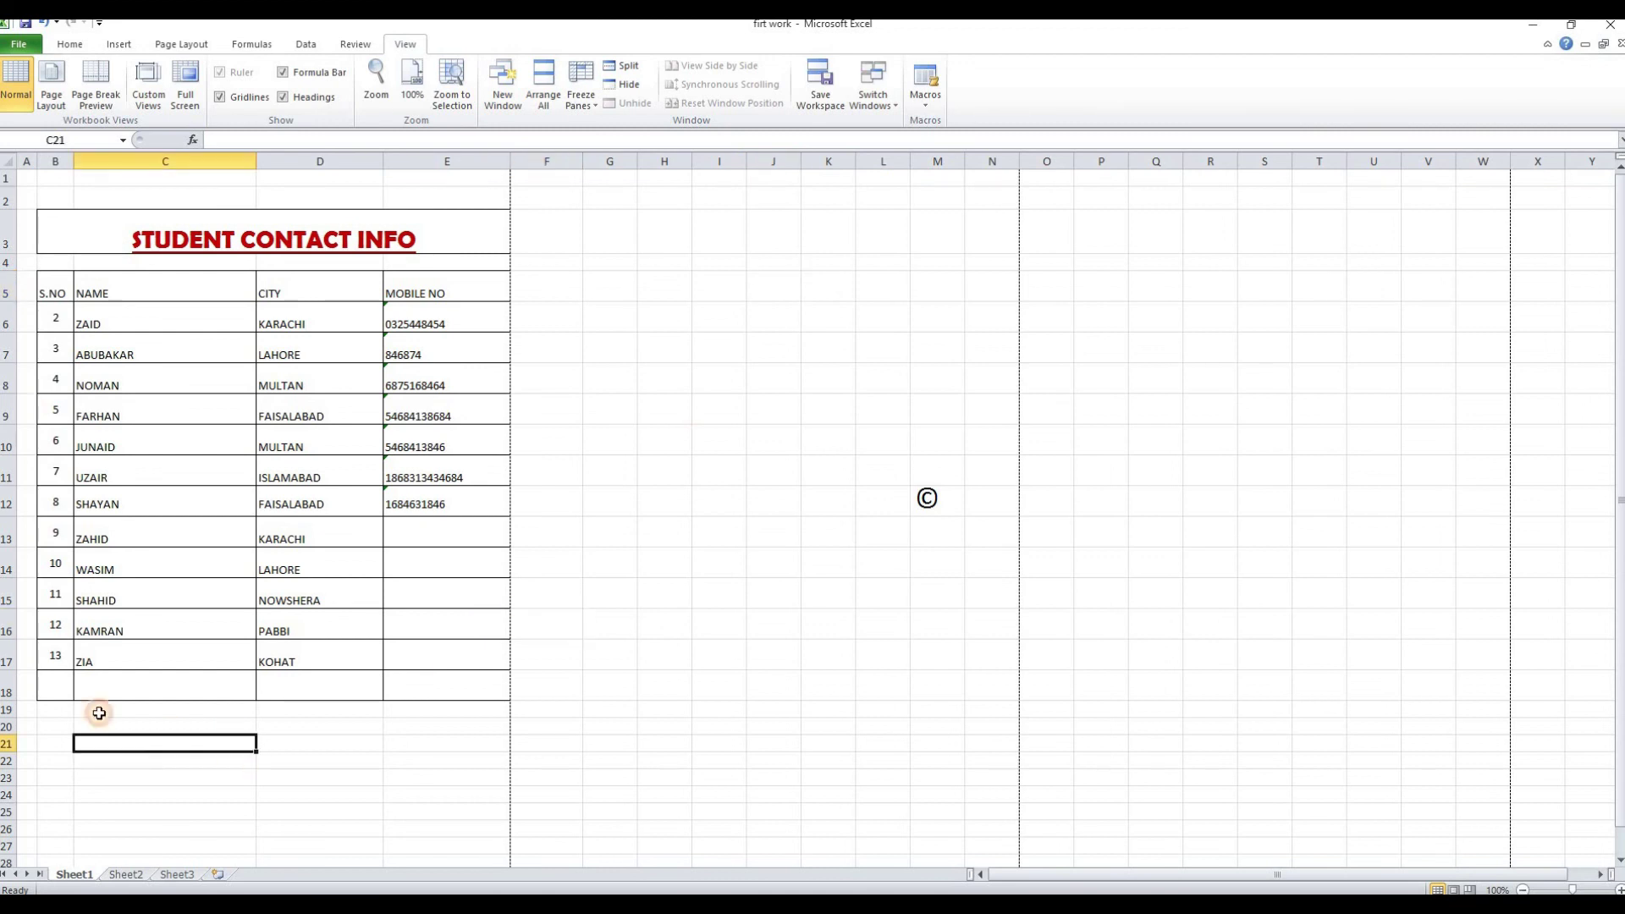
# Return to the Home commands and select several cells, including the one holding the © symbol
pyautogui.click(67, 43)
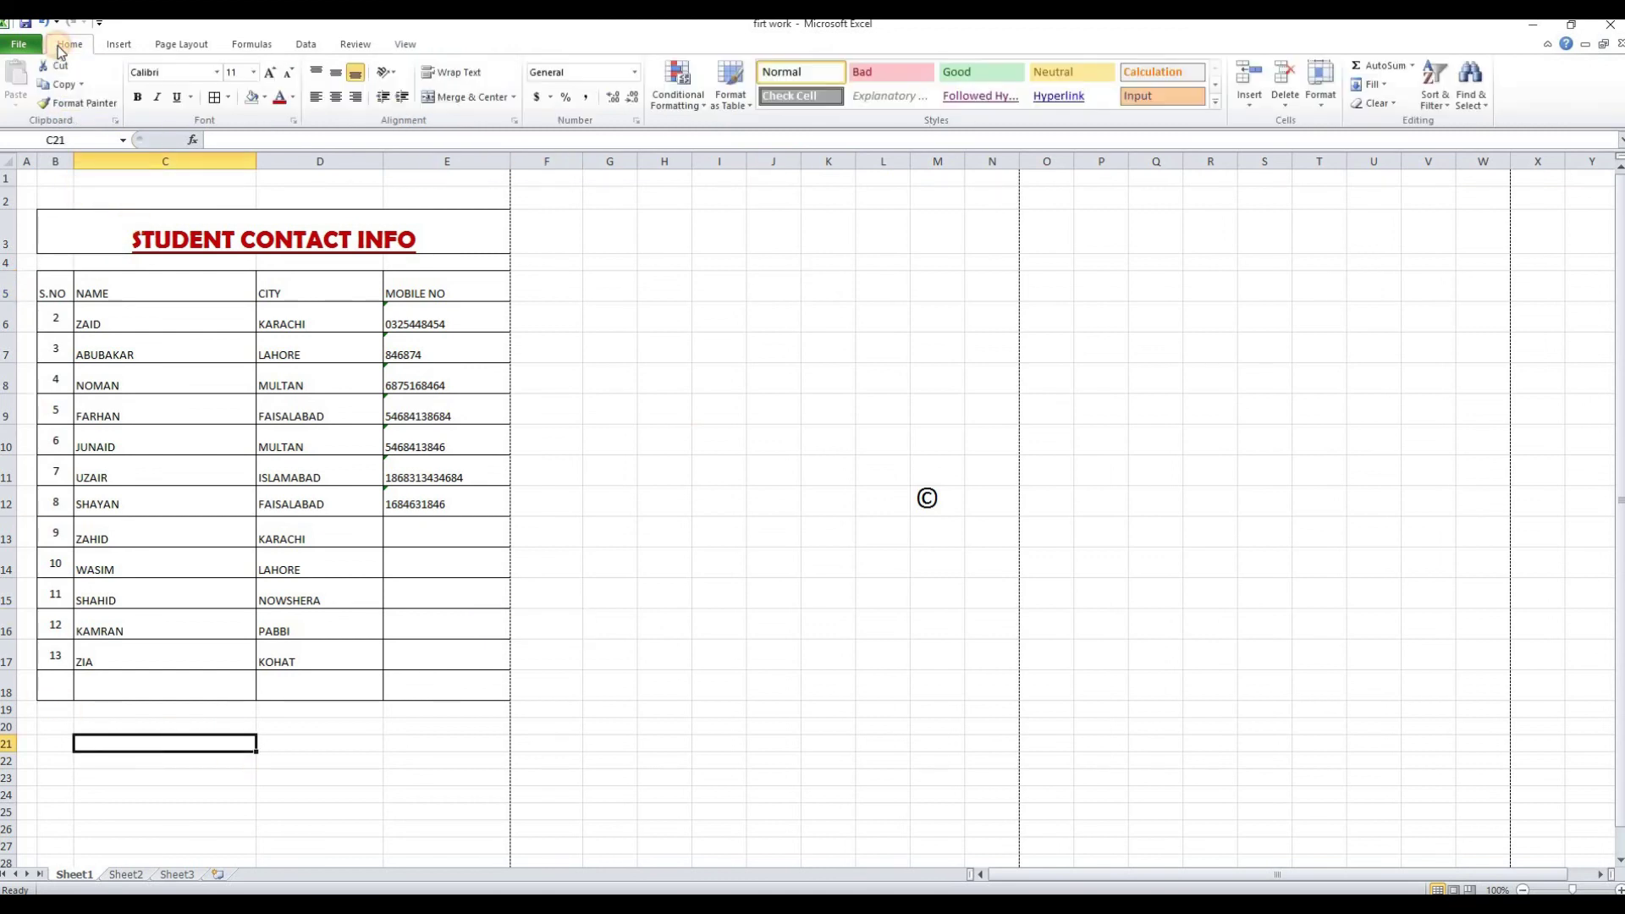
pyautogui.click(661, 529)
pyautogui.click(927, 499)
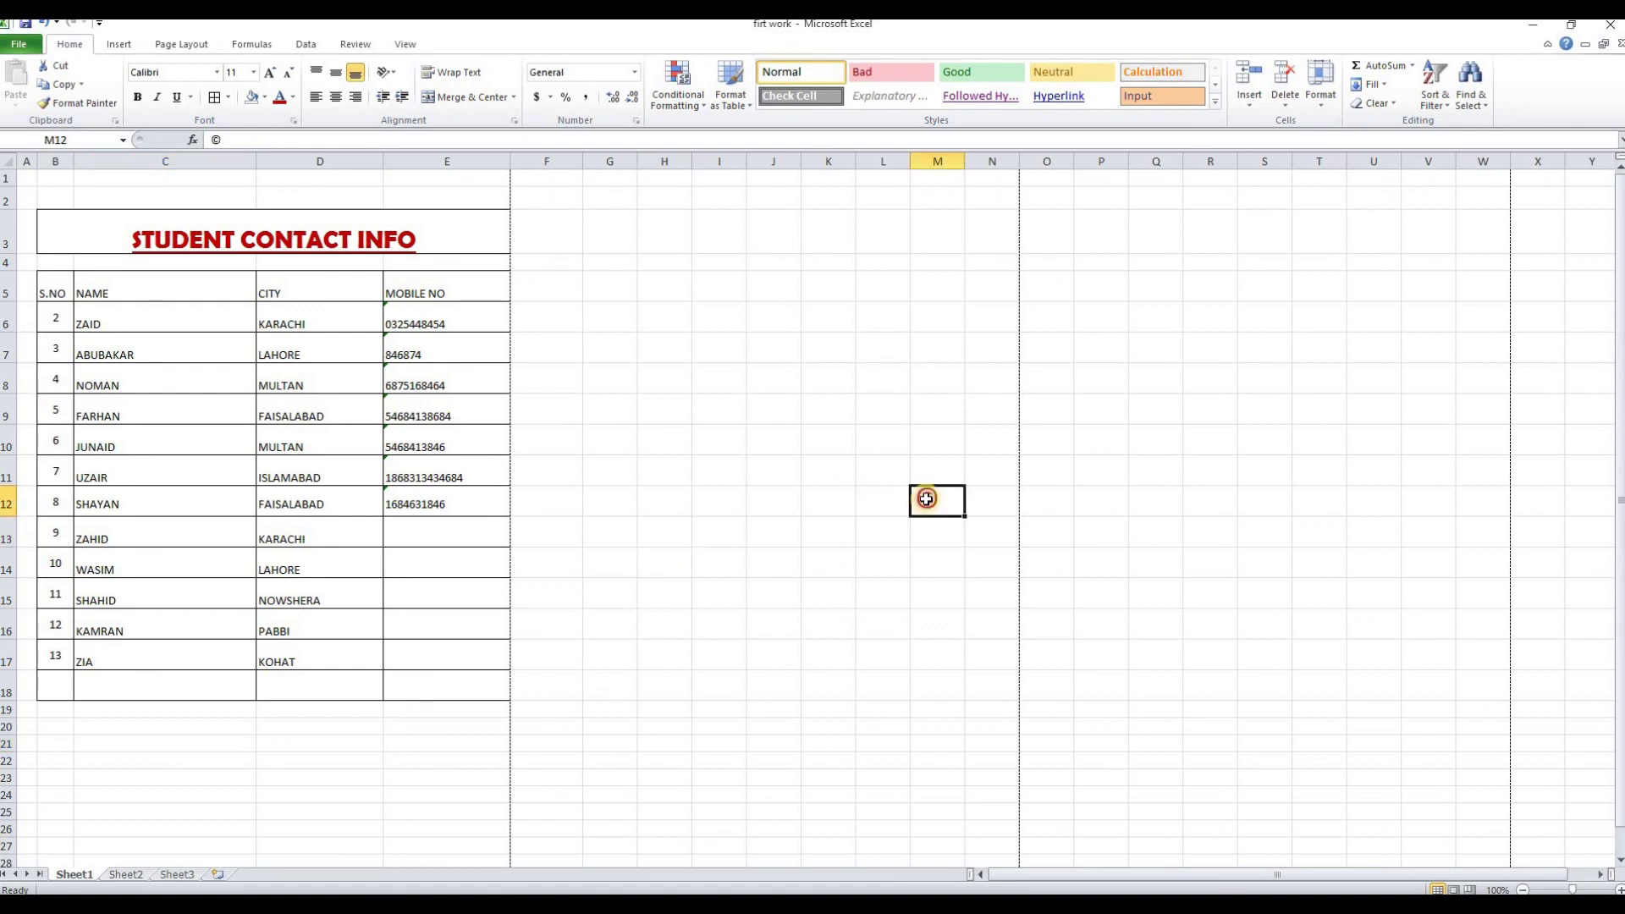
pyautogui.click(619, 711)
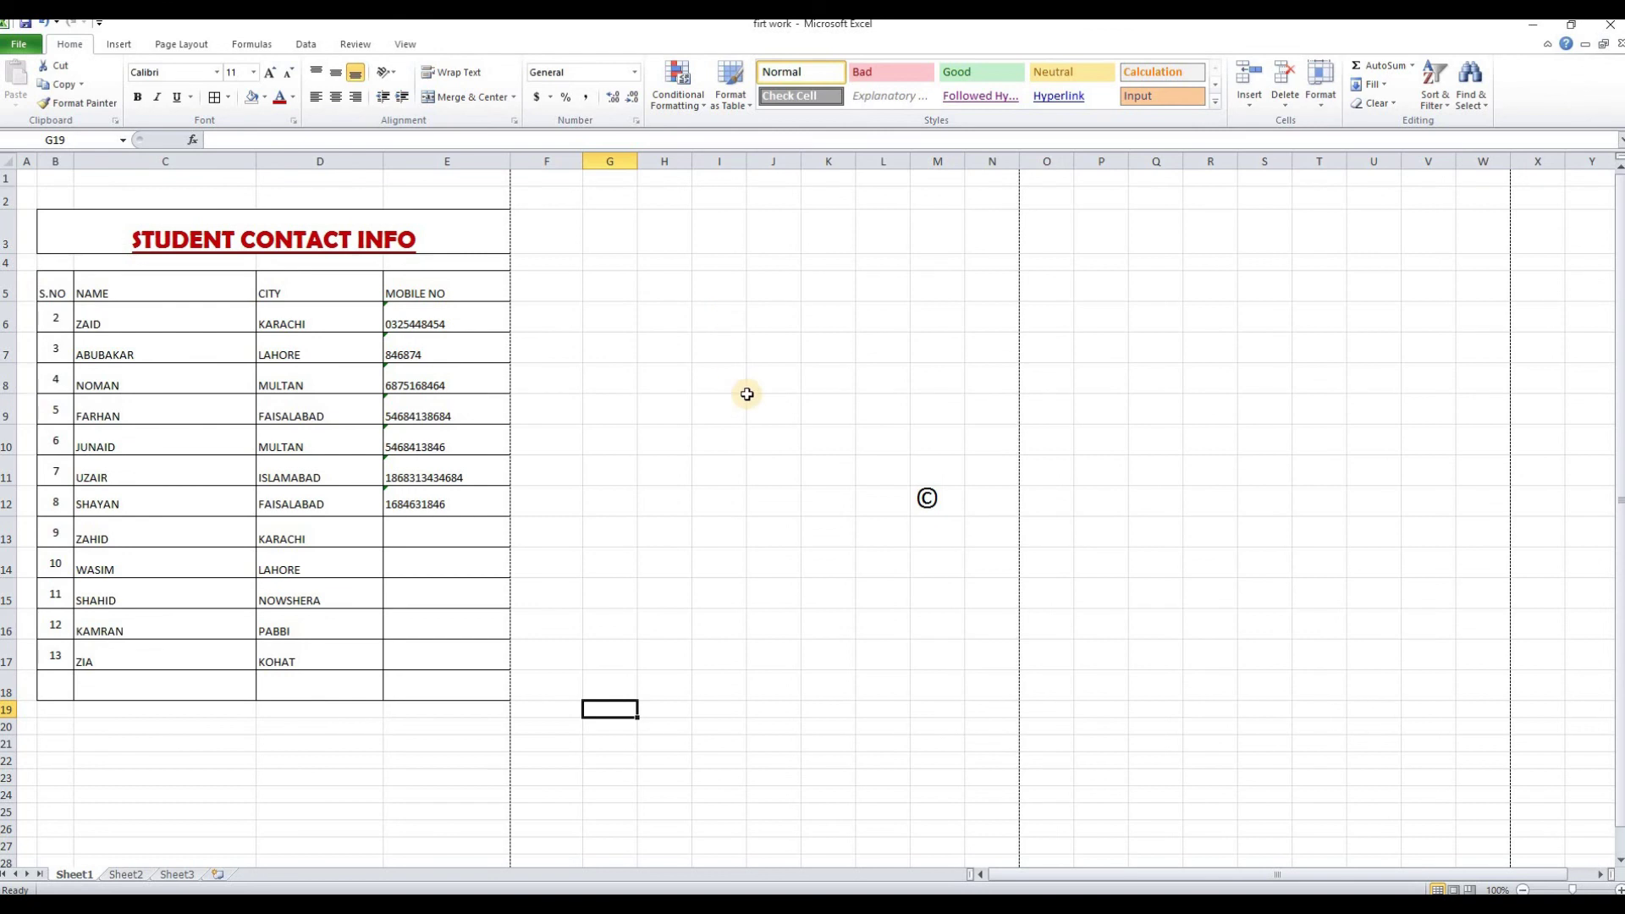
pyautogui.click(650, 379)
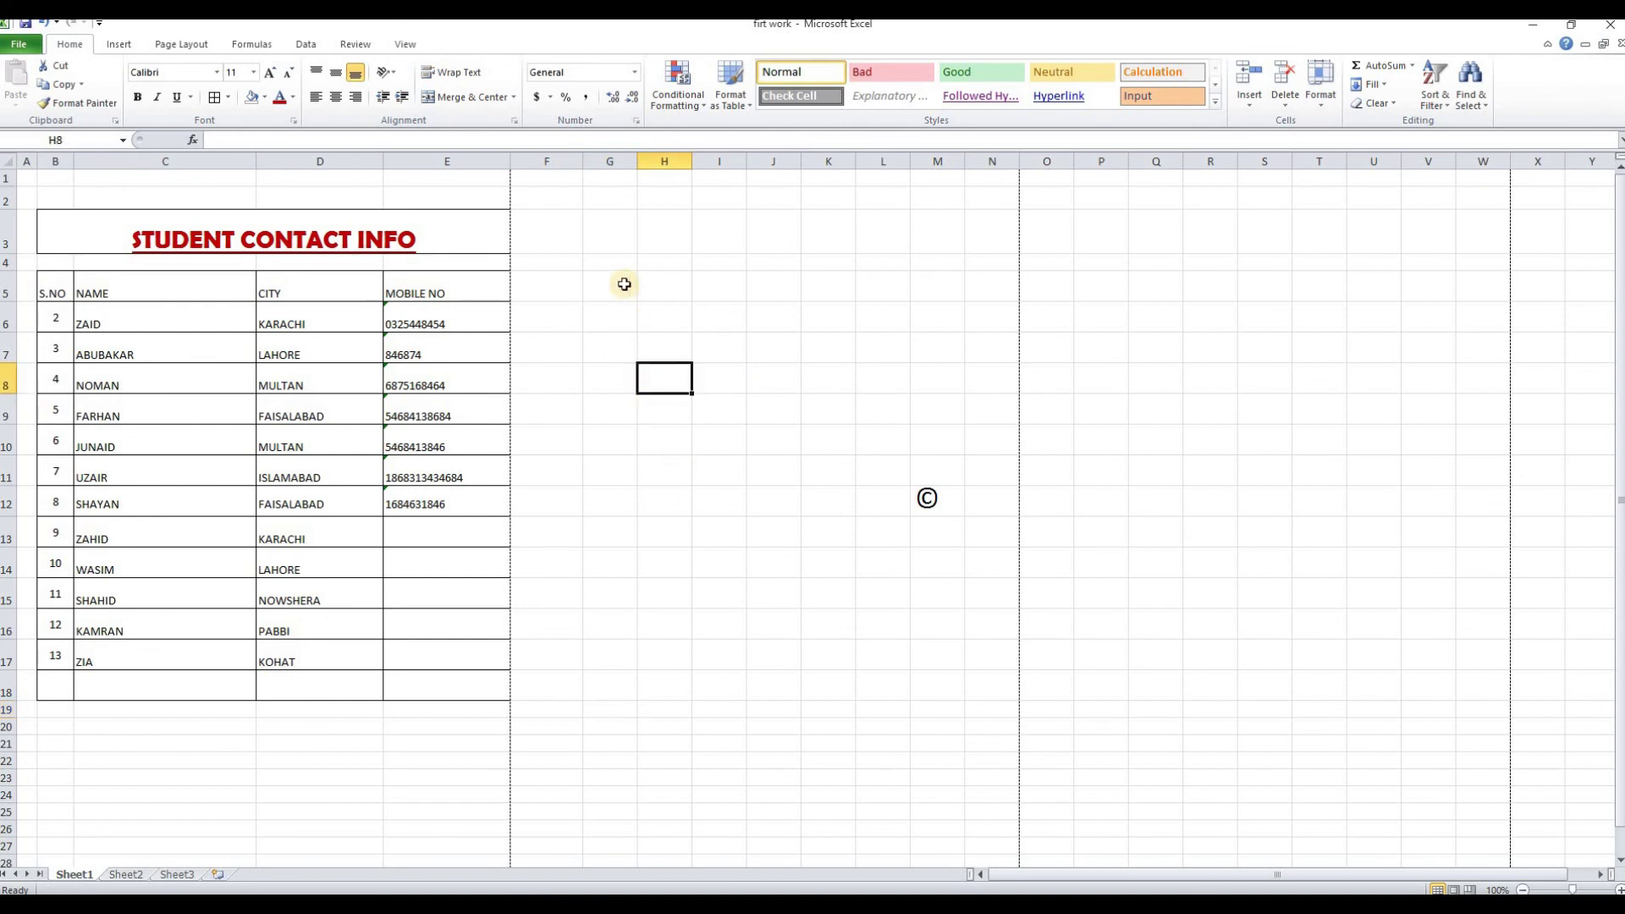
pyautogui.click(554, 295)
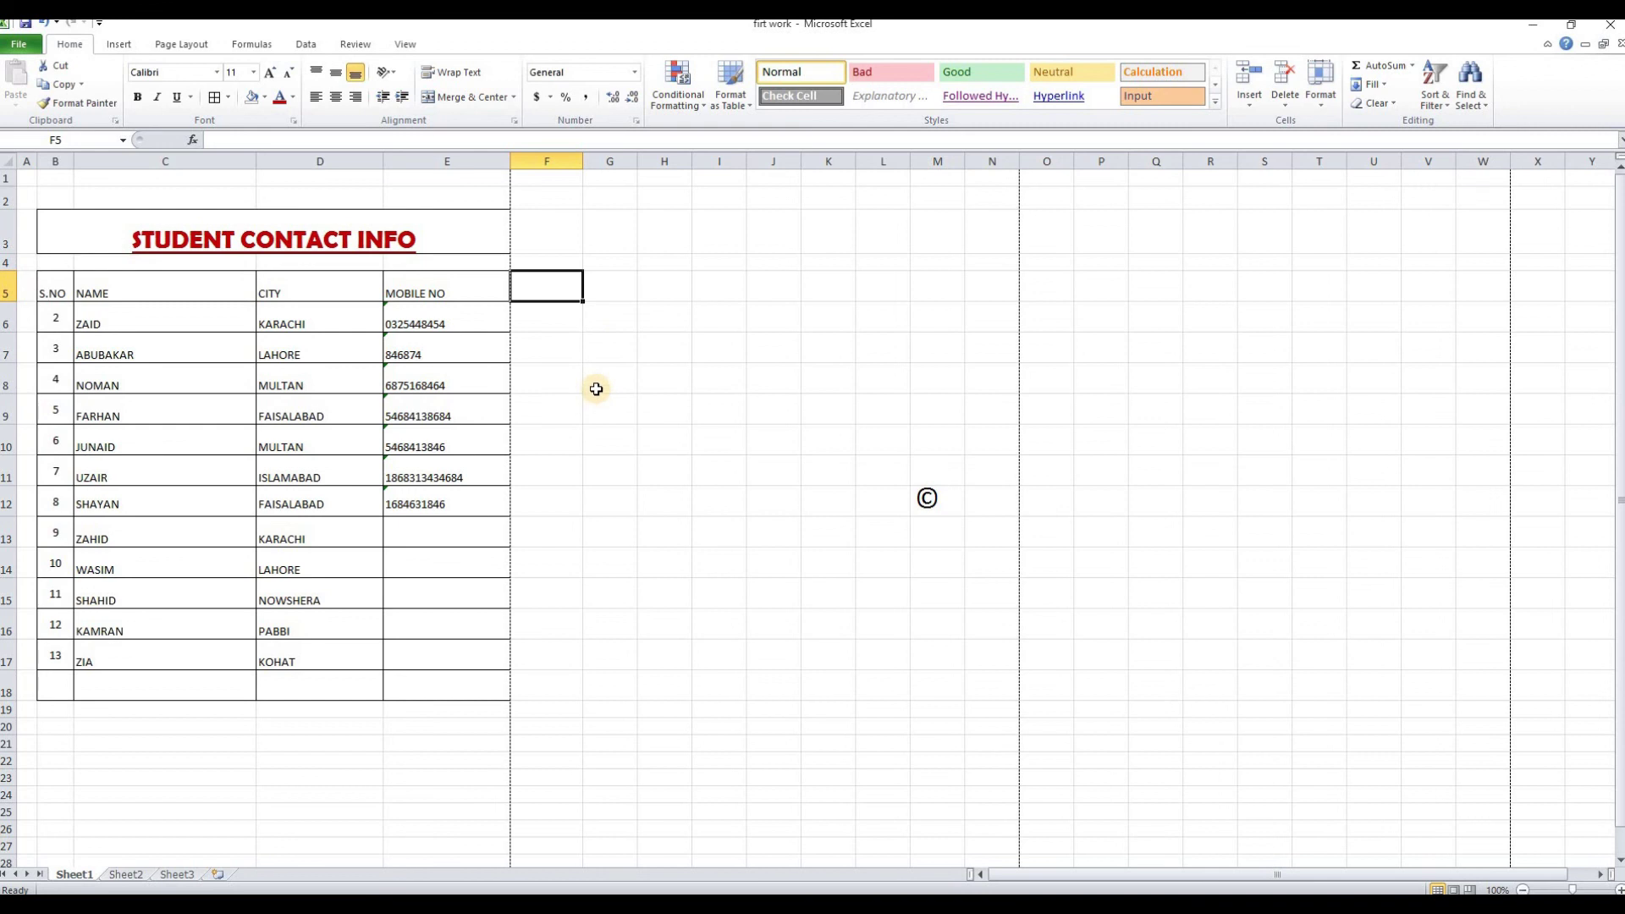
# View the empty Sheet3 and Sheet2, then go back to Sheet1's contact table
pyautogui.click(167, 875)
pyautogui.click(135, 875)
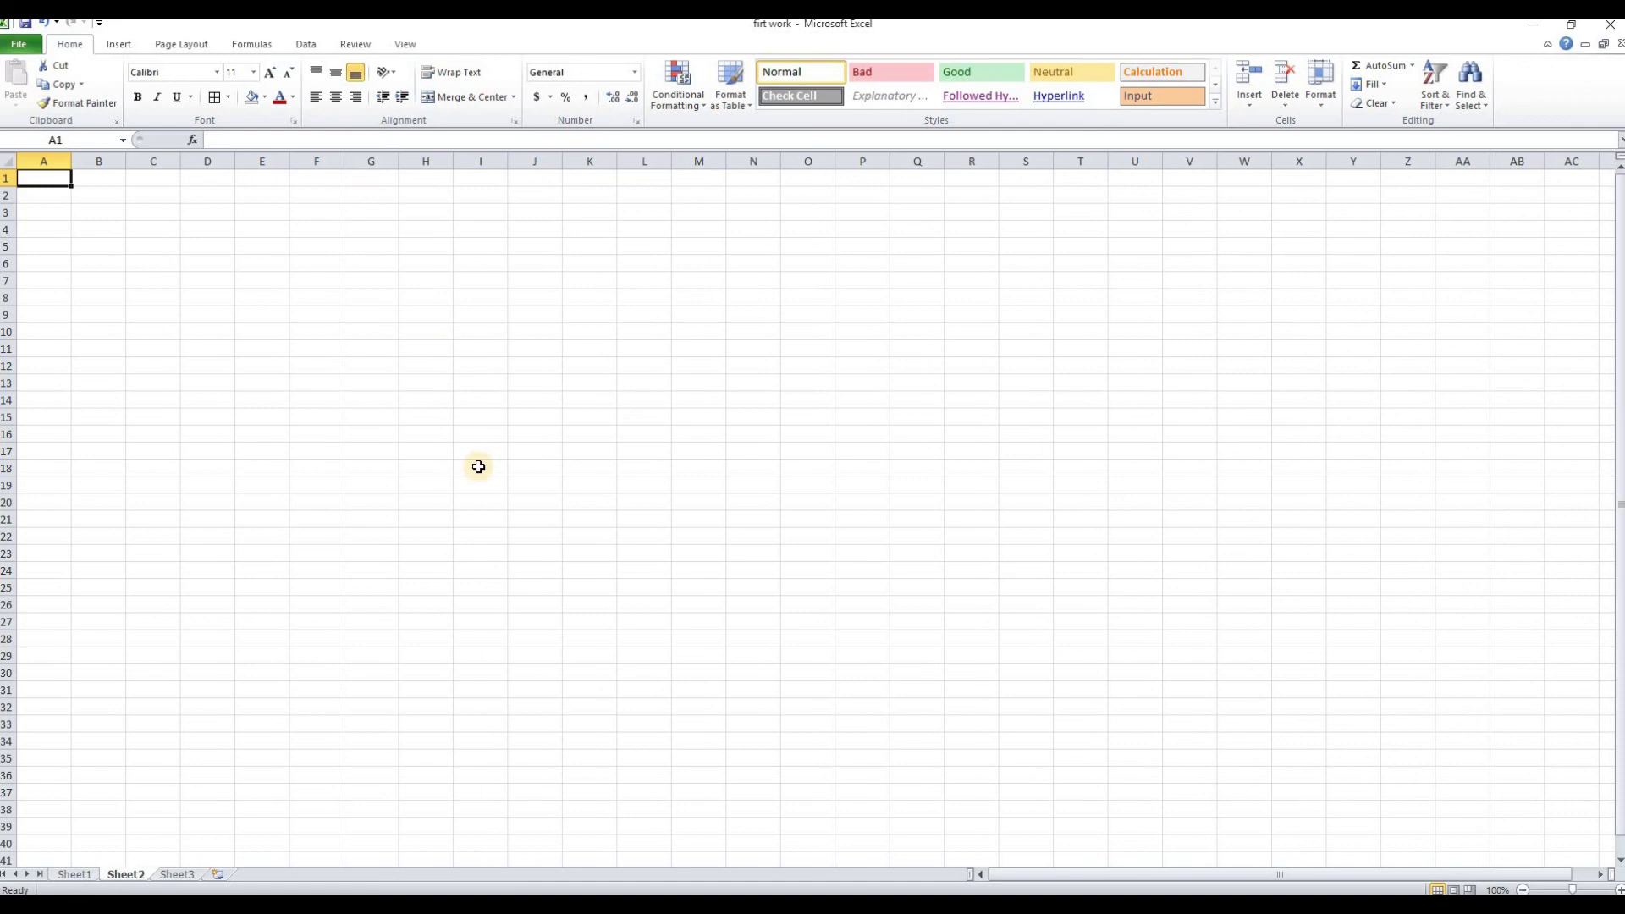
pyautogui.click(72, 876)
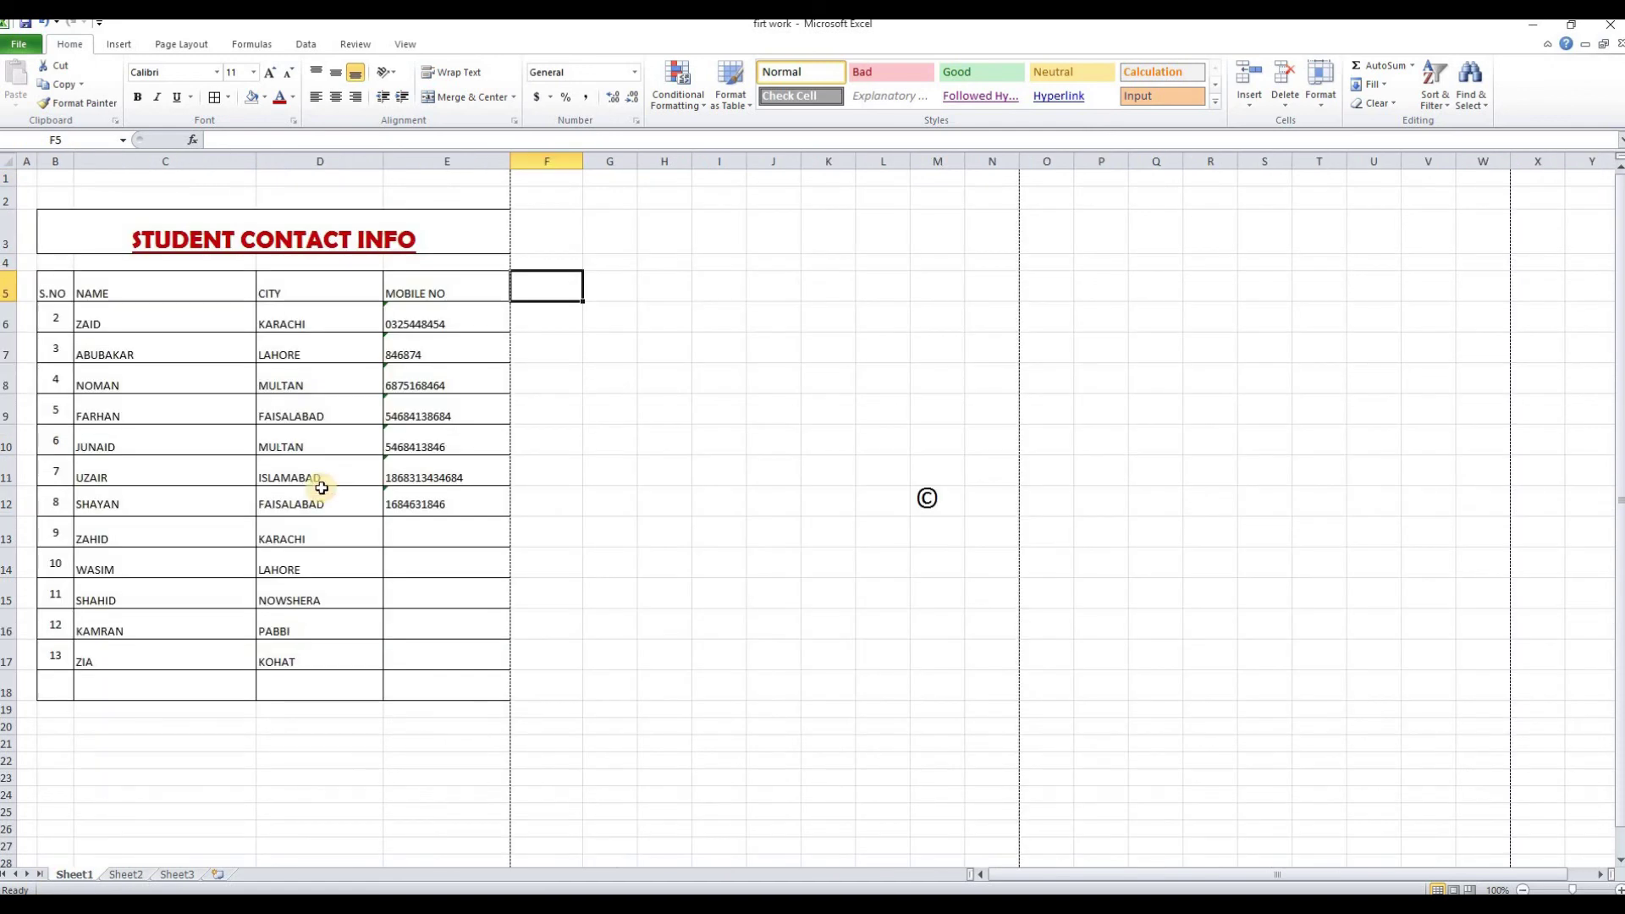